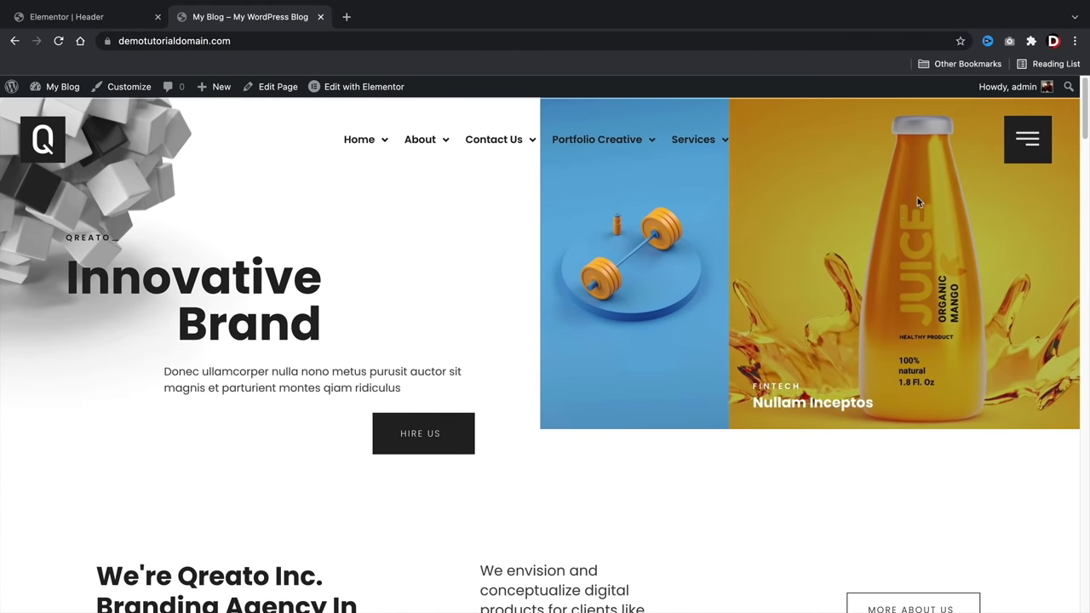
# Step: Open the Elementor Pro demo site's slide-out menu and scroll through the page behind it
pyautogui.click(1023, 141)
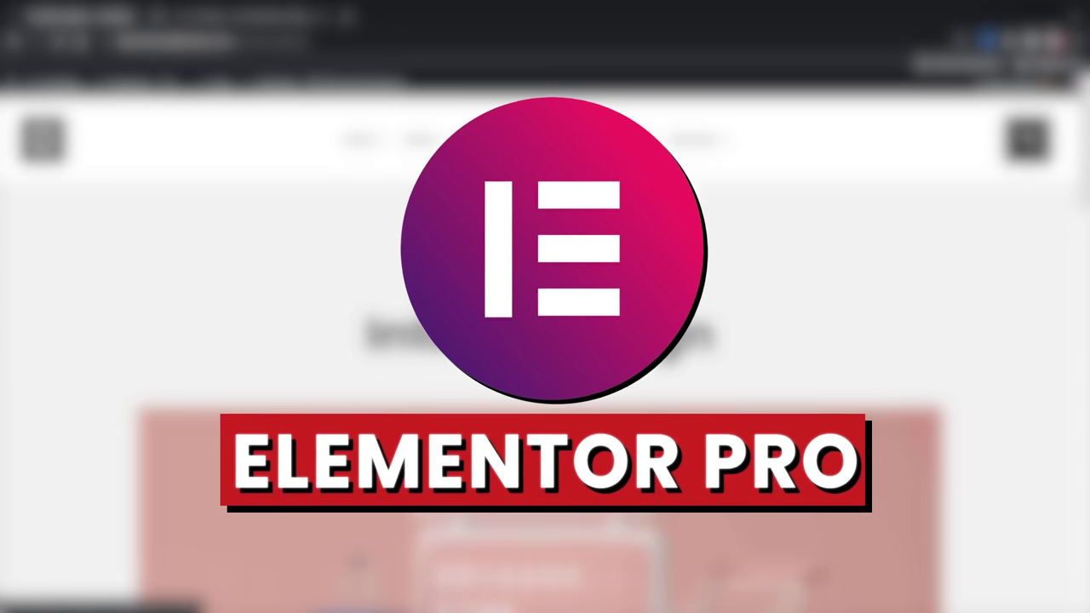
pyautogui.scroll(-5, 545, 357)
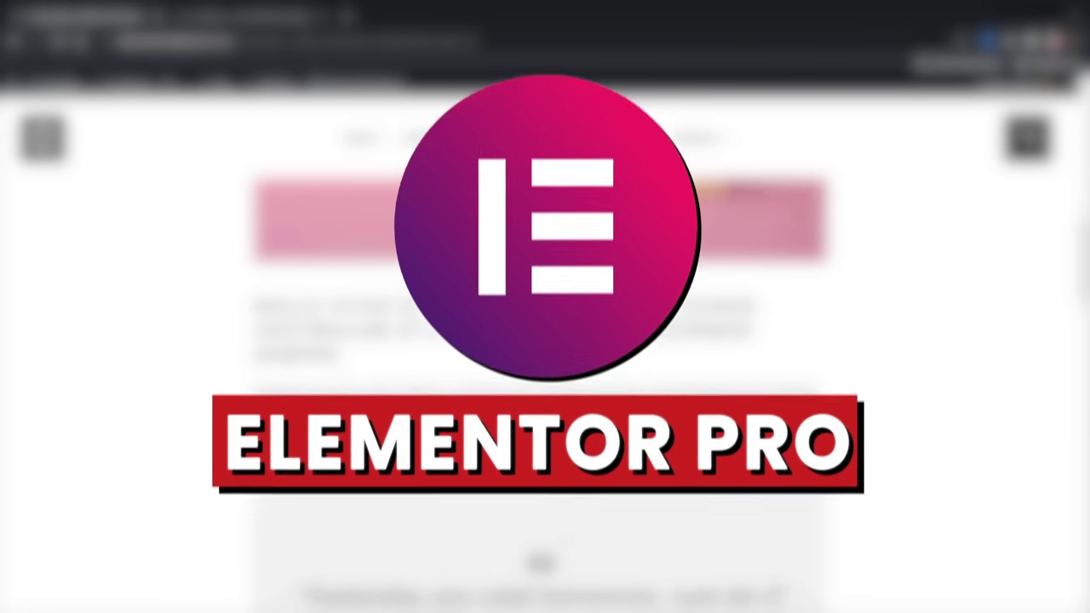
pyautogui.scroll(-10, 545, 357)
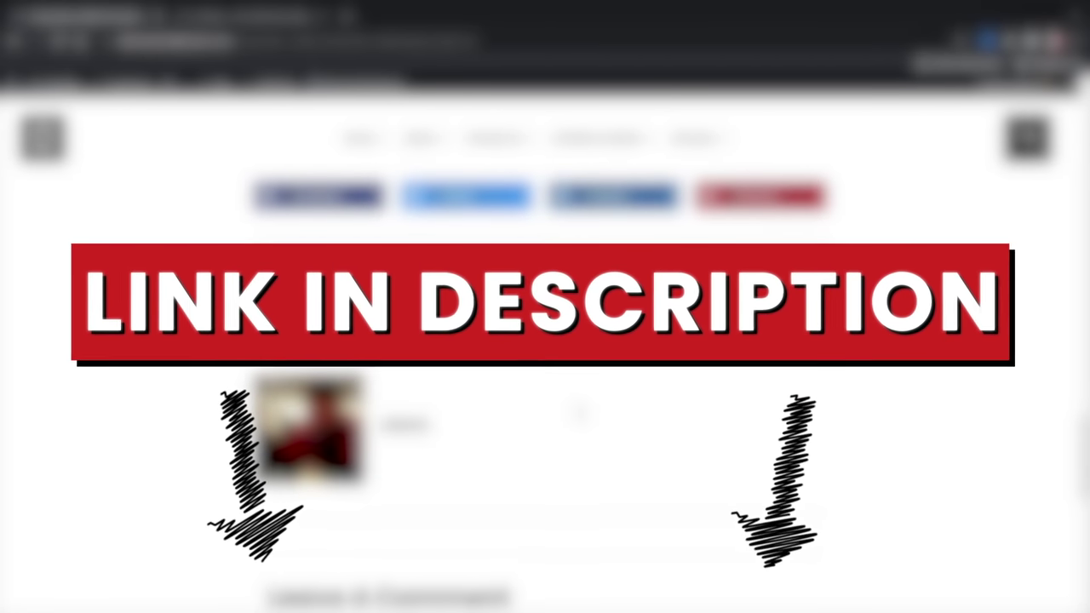
pyautogui.scroll(10, 545, 358)
pyautogui.scroll(3, 545, 358)
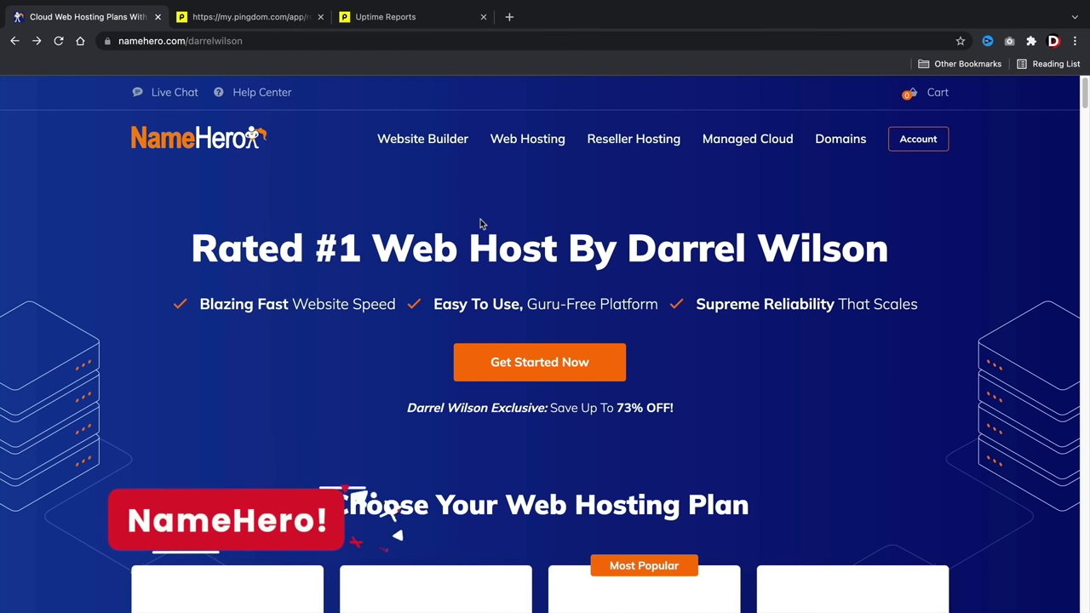
pyautogui.click(469, 17)
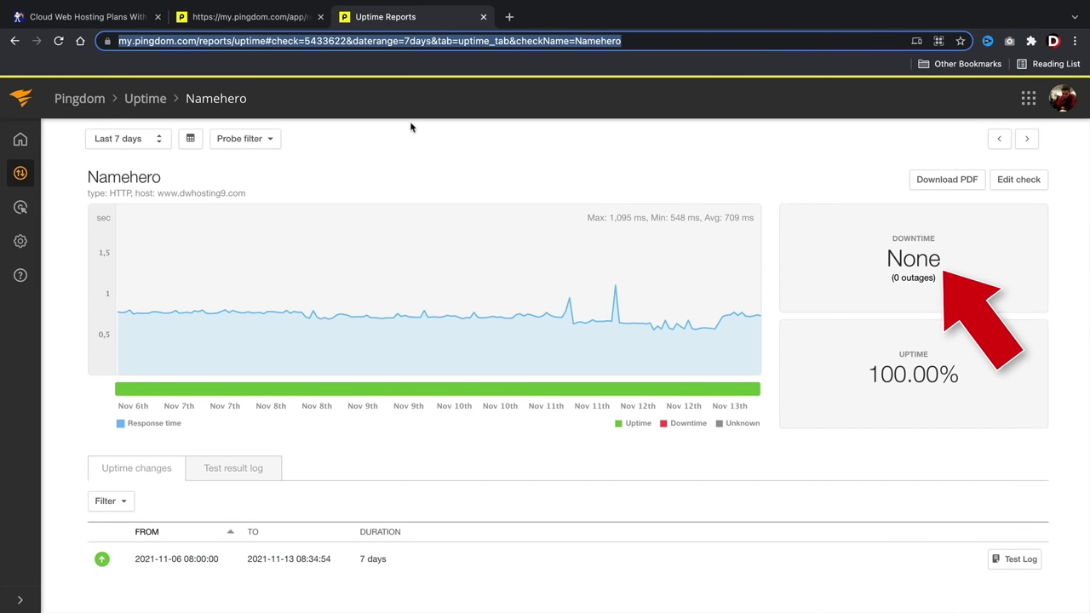
pyautogui.click(284, 23)
pyautogui.moveTo(470, 245); pyautogui.dragTo(419, 244)
pyautogui.click(488, 316)
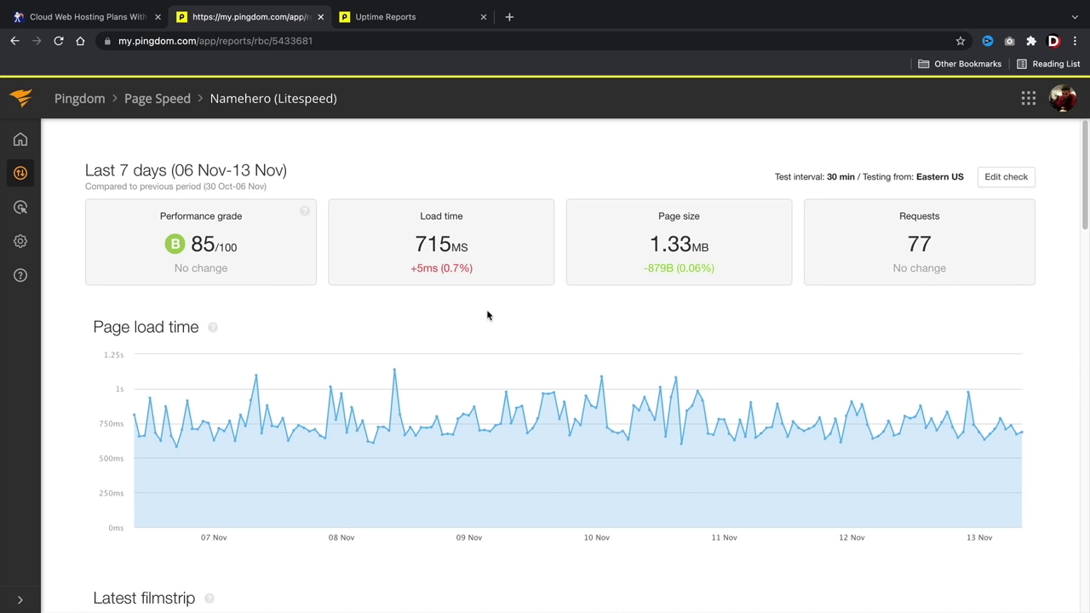
pyautogui.click(93, 19)
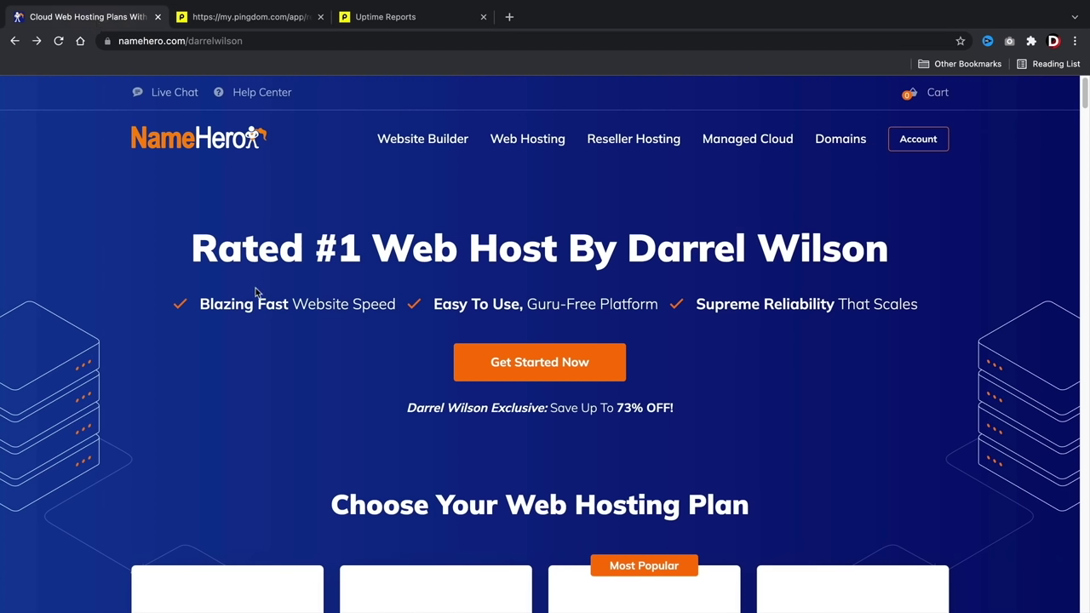
# Step: Compare the cloud plans: Starter $2.42, Plus $4.14, Turbo $6.38 and Business $9.58 per month
pyautogui.click(556, 366)
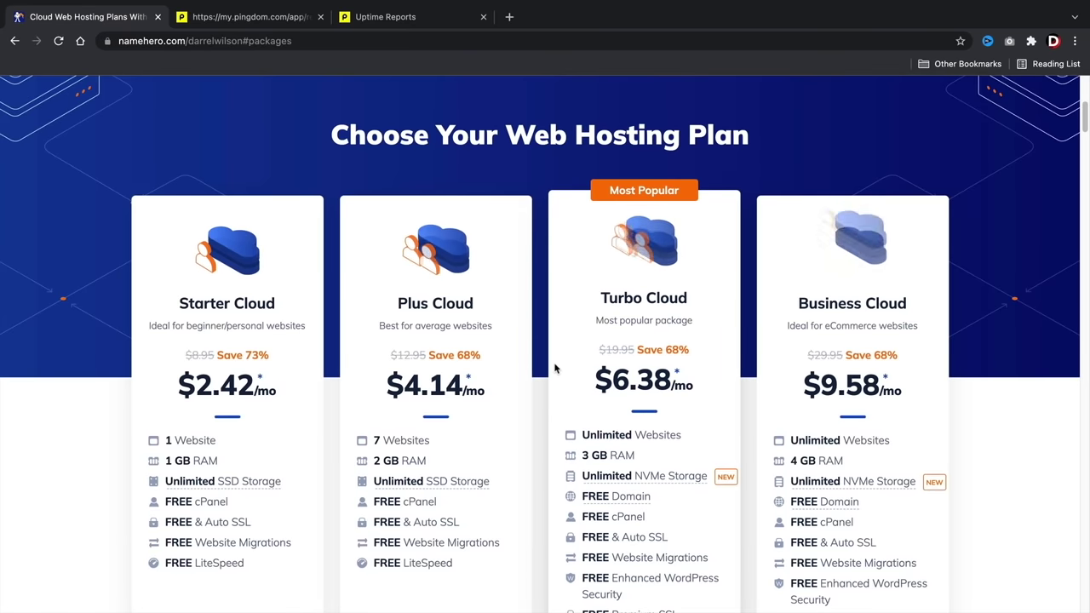
pyautogui.scroll(-2, 537, 390)
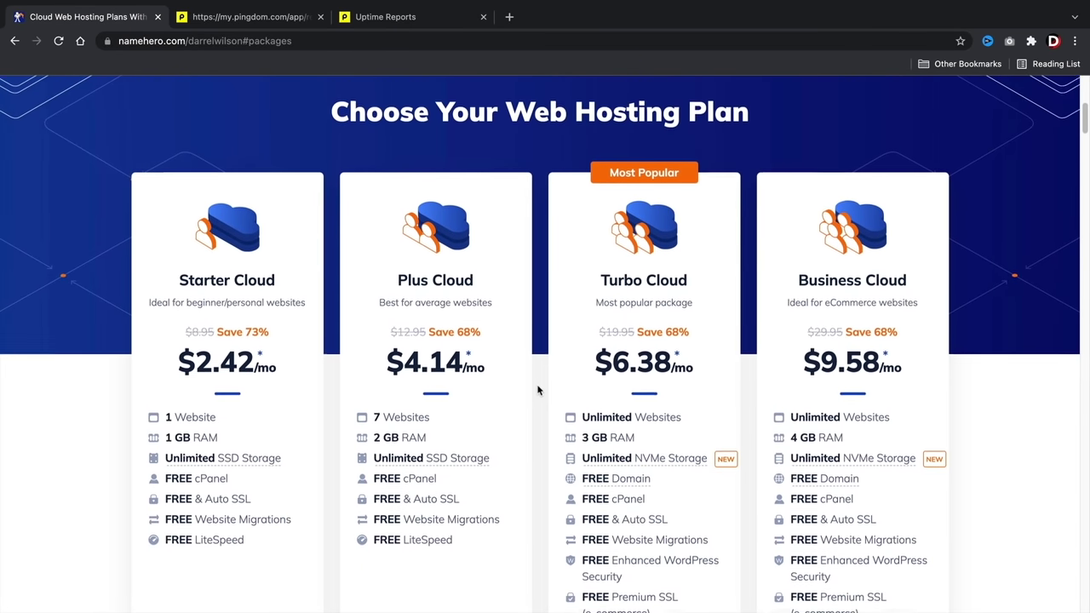
pyautogui.scroll(-2, 537, 390)
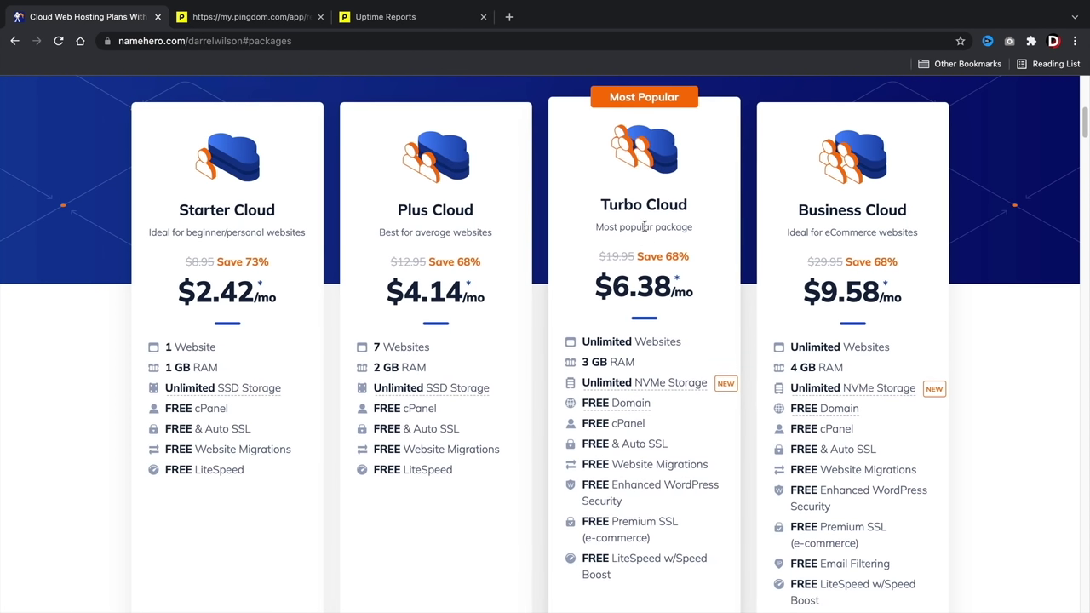
pyautogui.moveTo(600, 202); pyautogui.dragTo(694, 207)
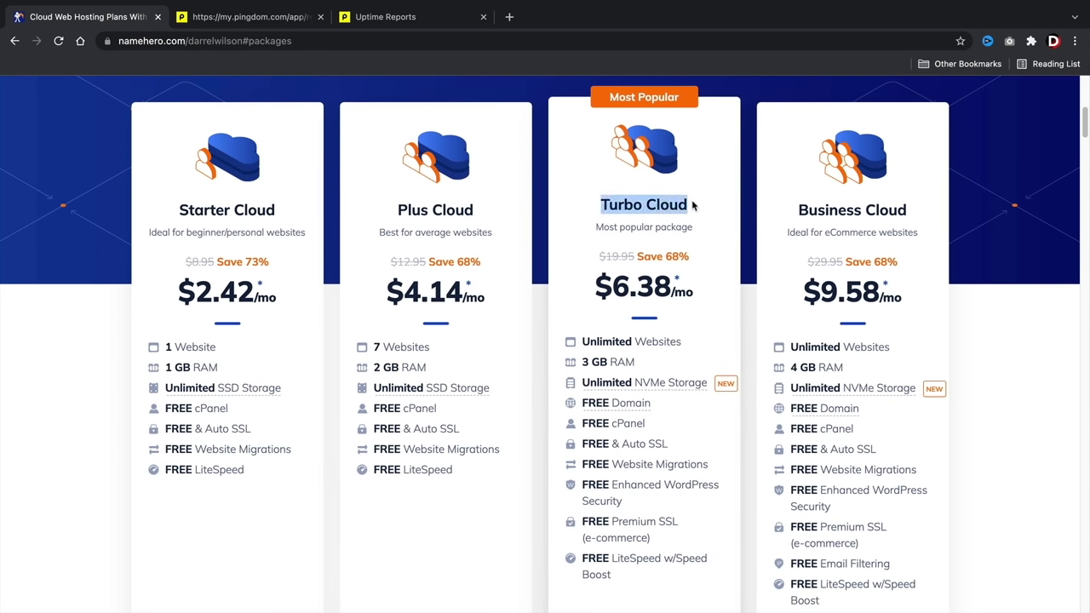
pyautogui.click(692, 202)
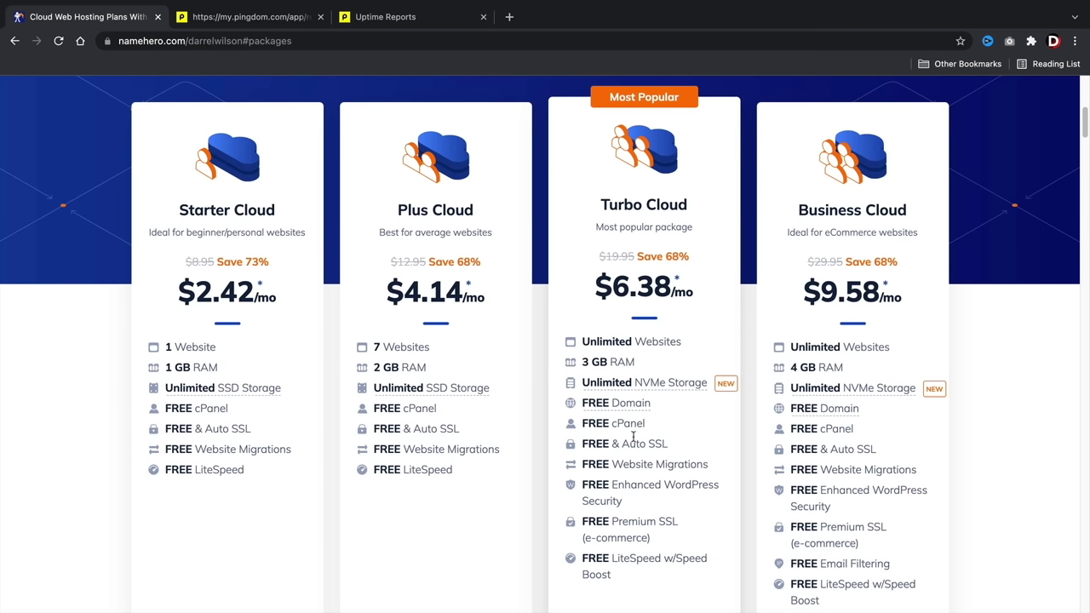
pyautogui.moveTo(686, 387)
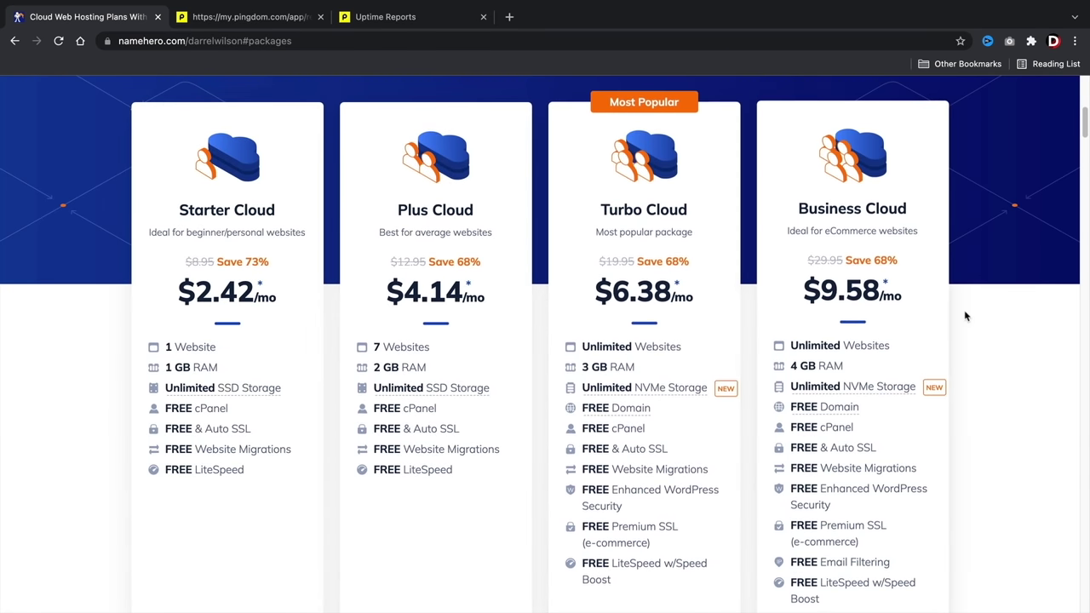
pyautogui.scroll(-5, 504, 356)
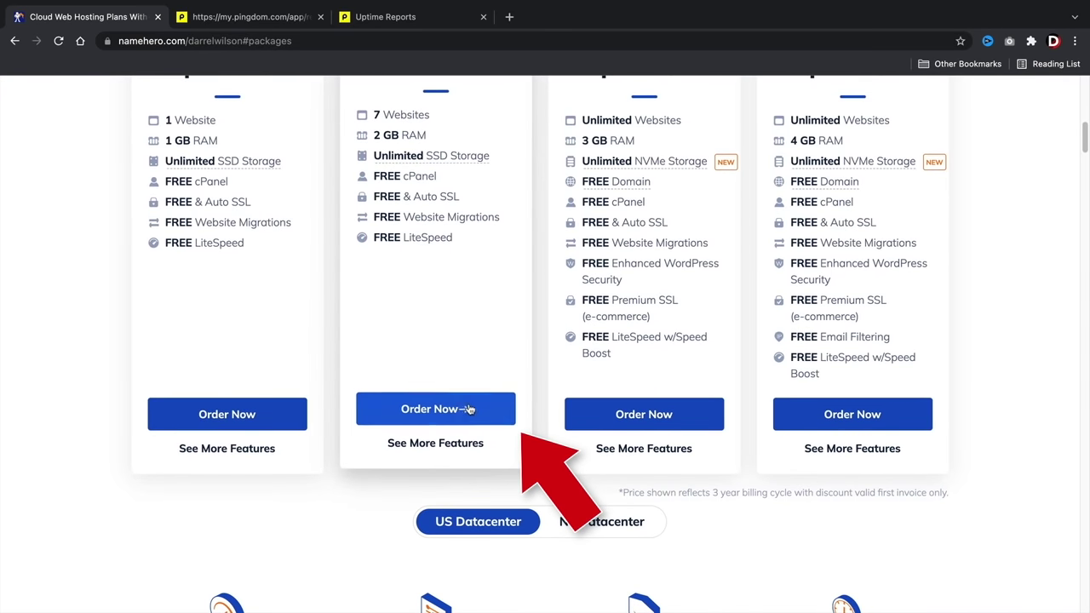
# Step: Order the Plus Cloud plan, confirm tutorialdomain1.com is available as a free domain, and continue
pyautogui.click(447, 410)
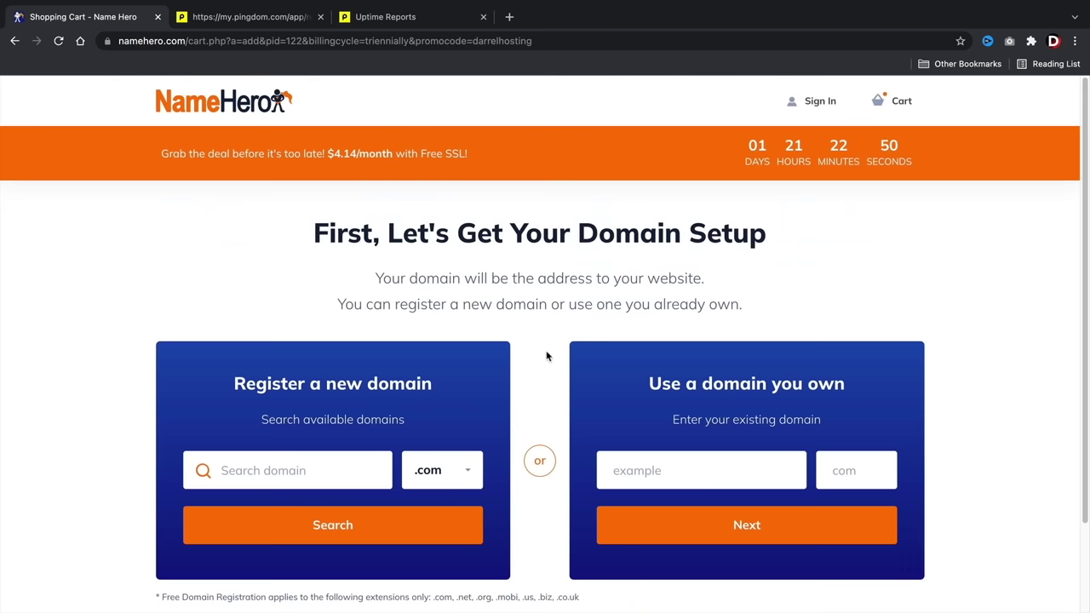
pyautogui.scroll(-3, 546, 346)
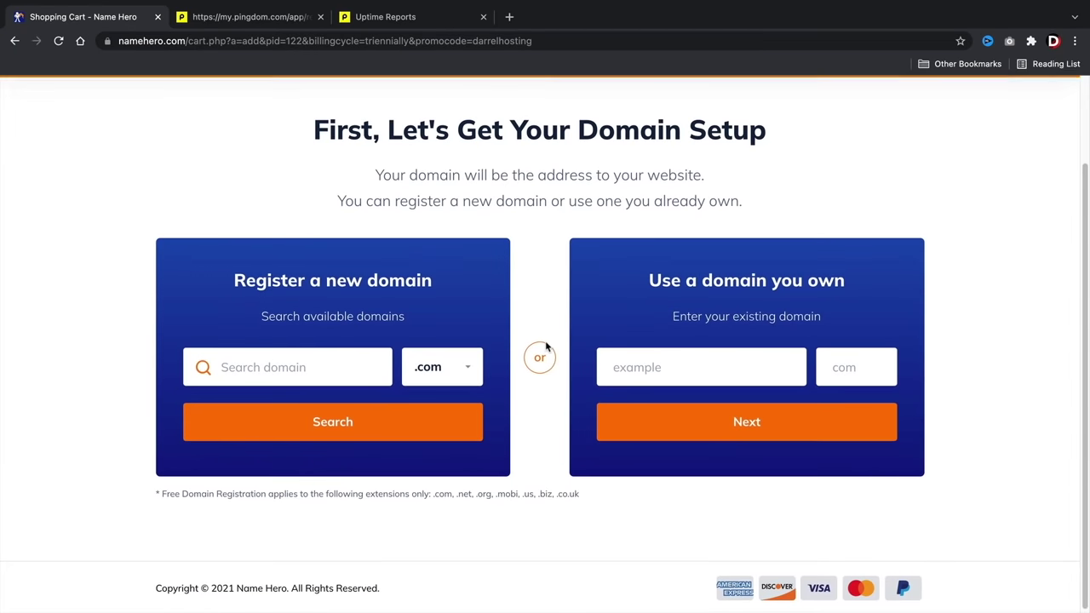
pyautogui.click(320, 366)
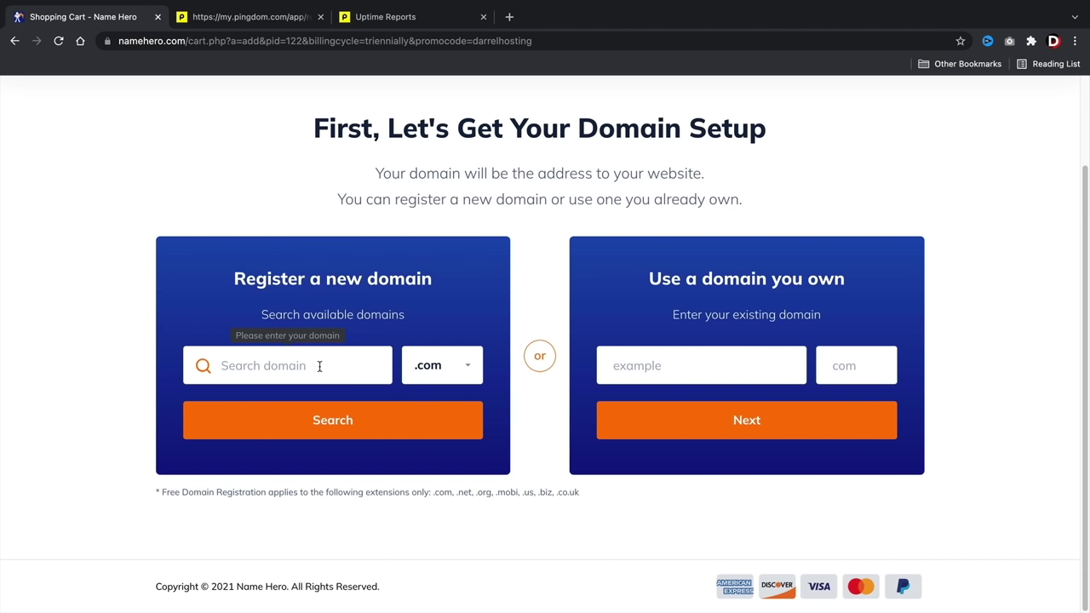
pyautogui.write('tutorialdomain1')
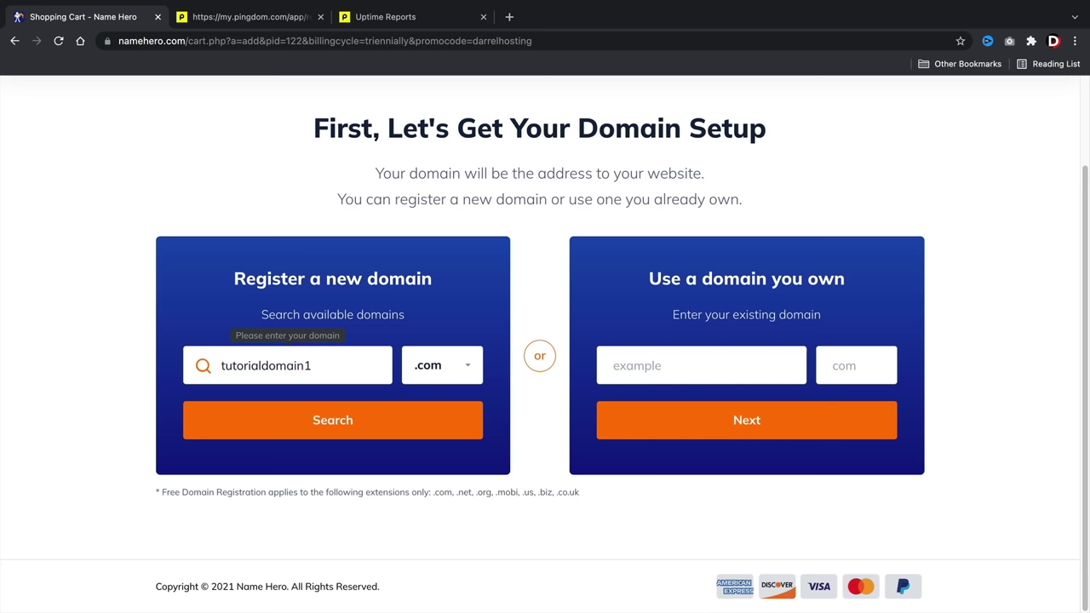
pyautogui.click(355, 424)
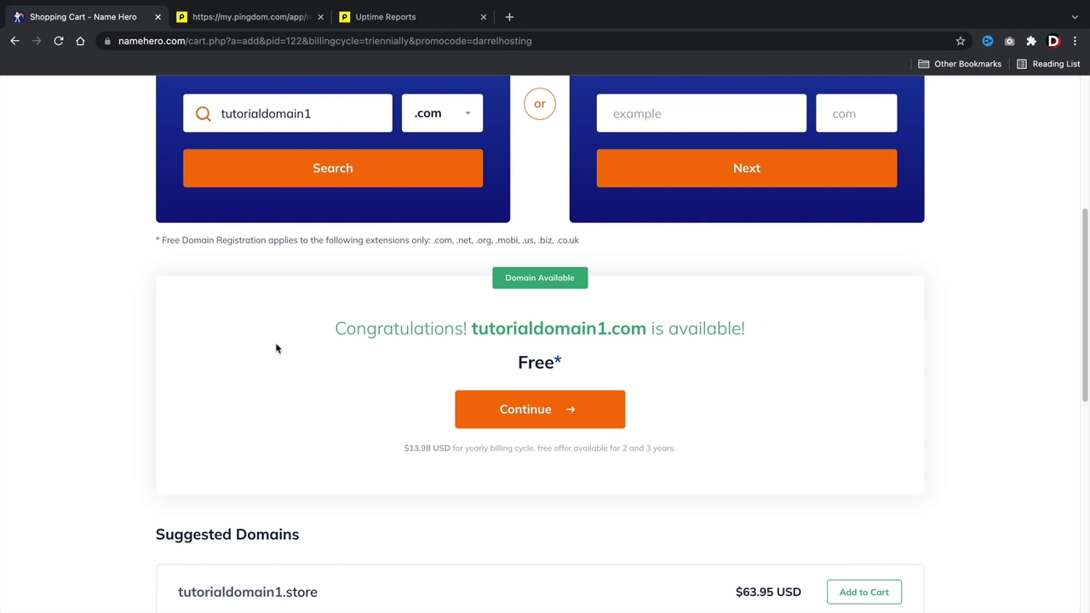
pyautogui.click(583, 414)
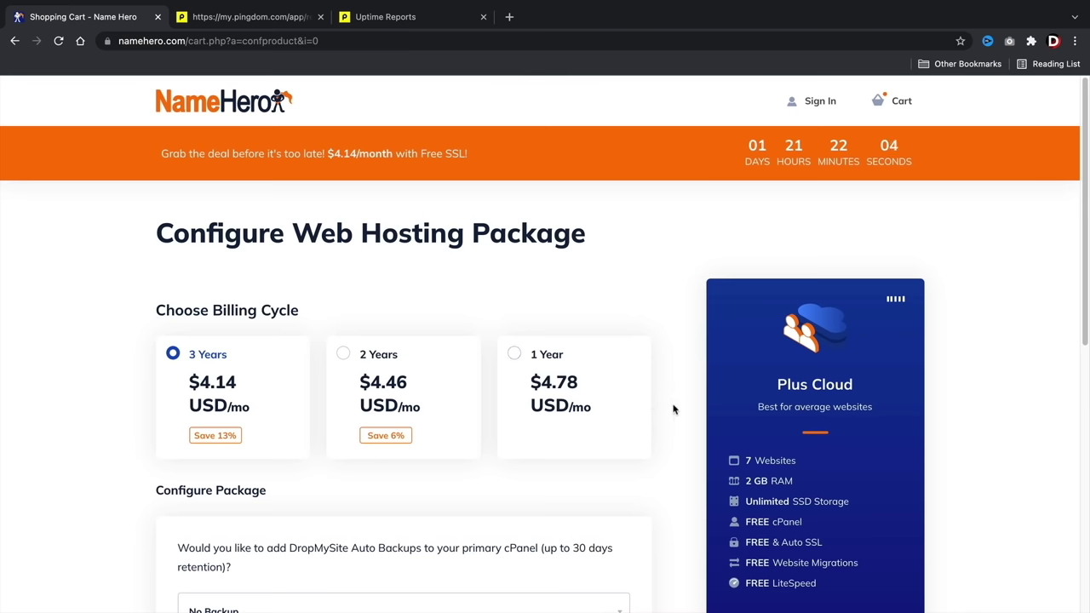
# Step: Set Plus Cloud to 1 Year billing ($4.78/mo) with No Backup and Let's Encrypt Auto SSL, and continue
pyautogui.scroll(-2, 673, 409)
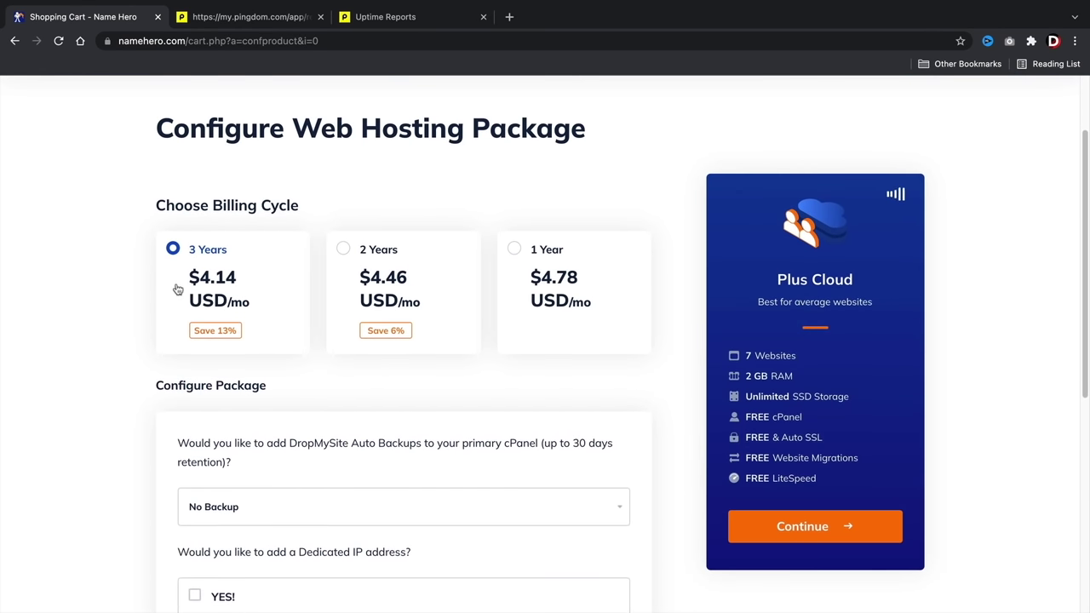
pyautogui.click(543, 255)
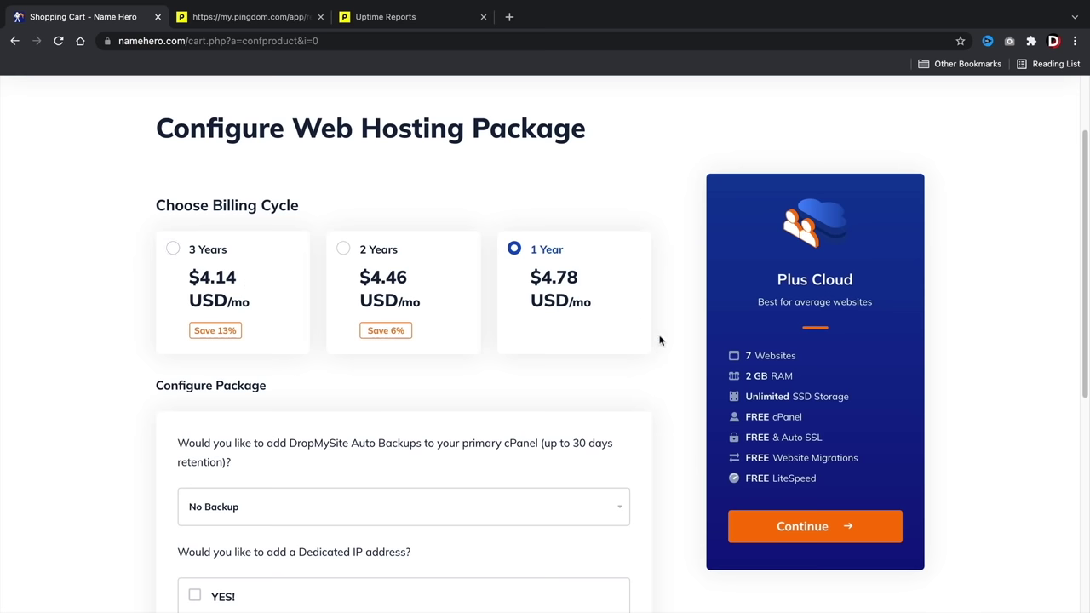
pyautogui.scroll(-2, 659, 340)
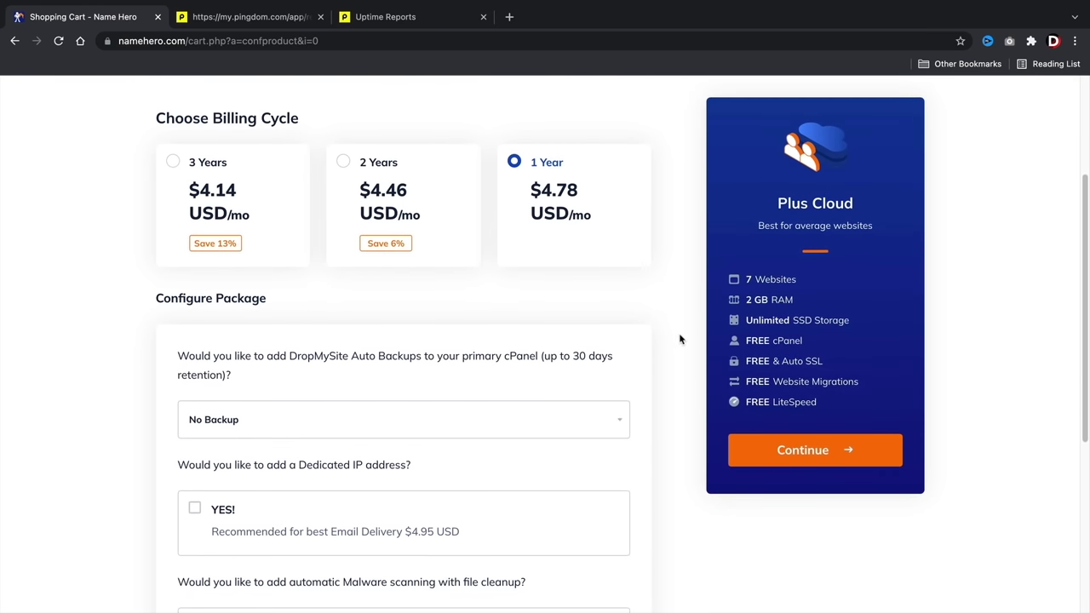
pyautogui.scroll(-7, 686, 351)
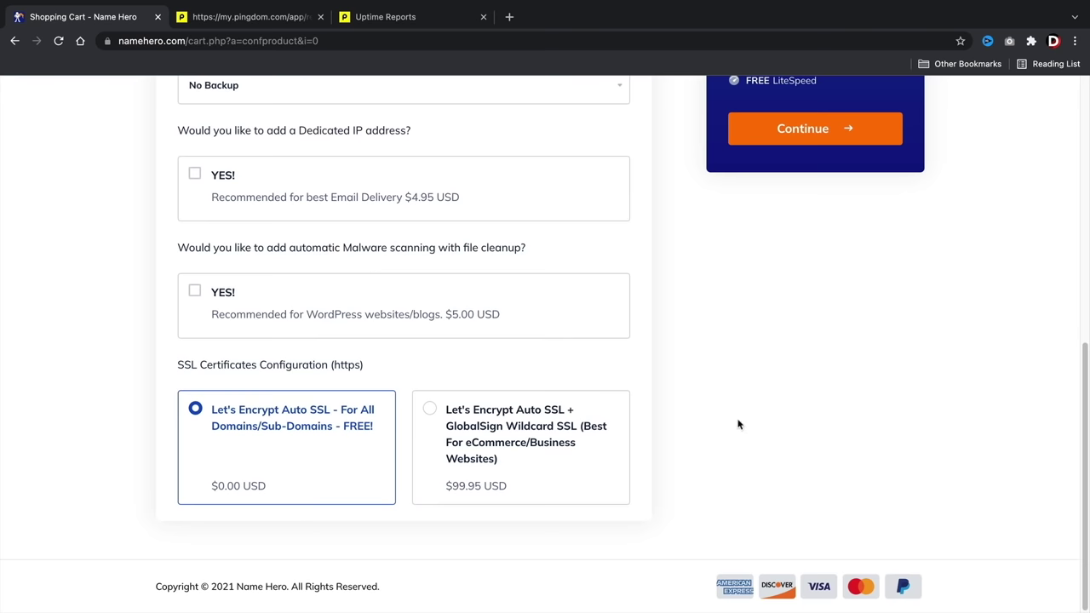
pyautogui.scroll(10, 738, 424)
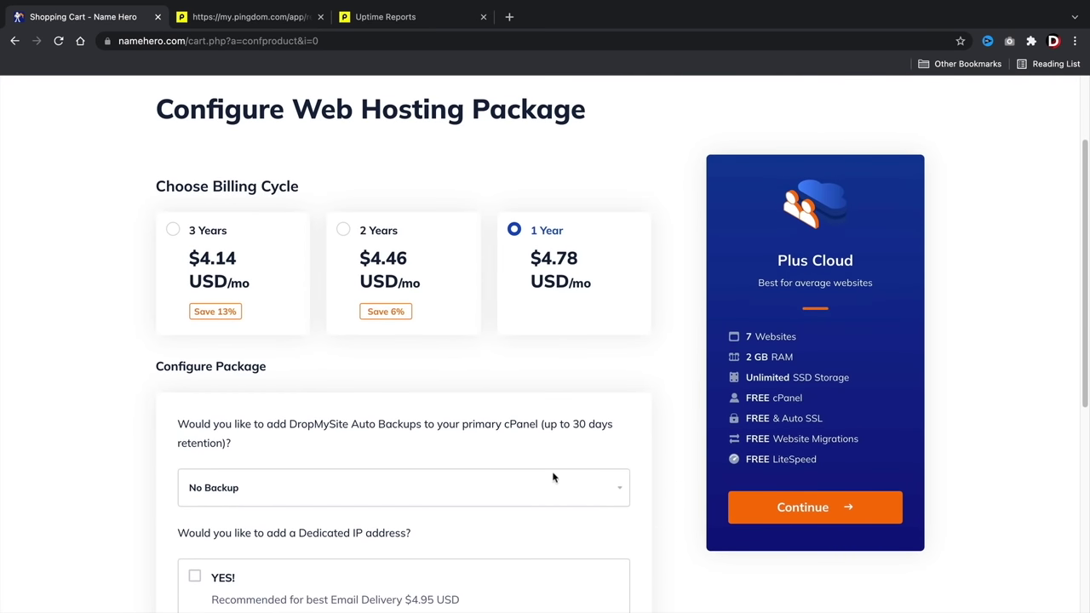
pyautogui.scroll(-1, 532, 477)
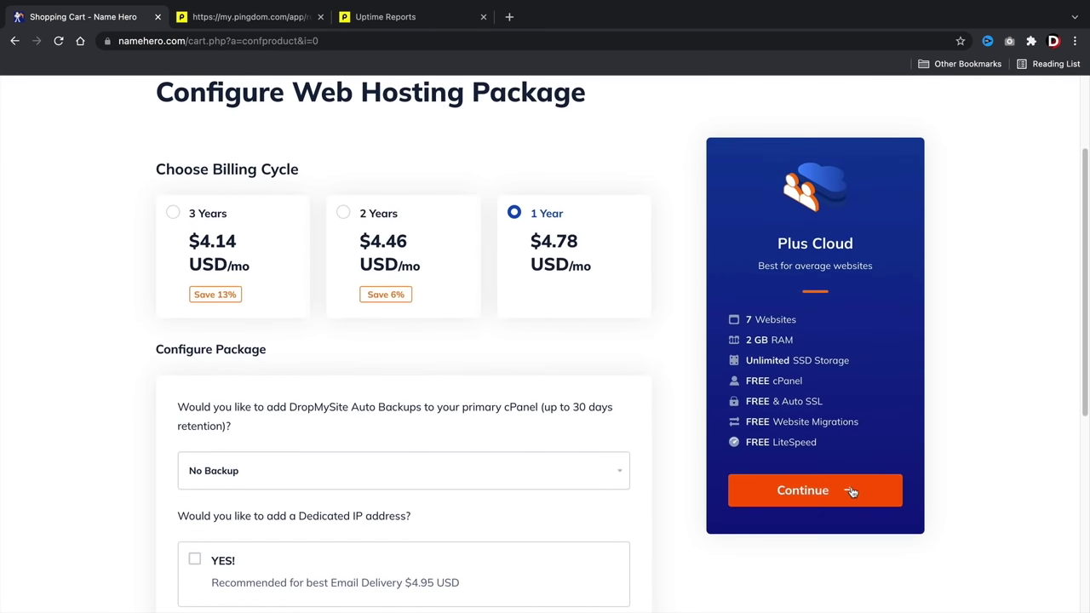
pyautogui.click(850, 492)
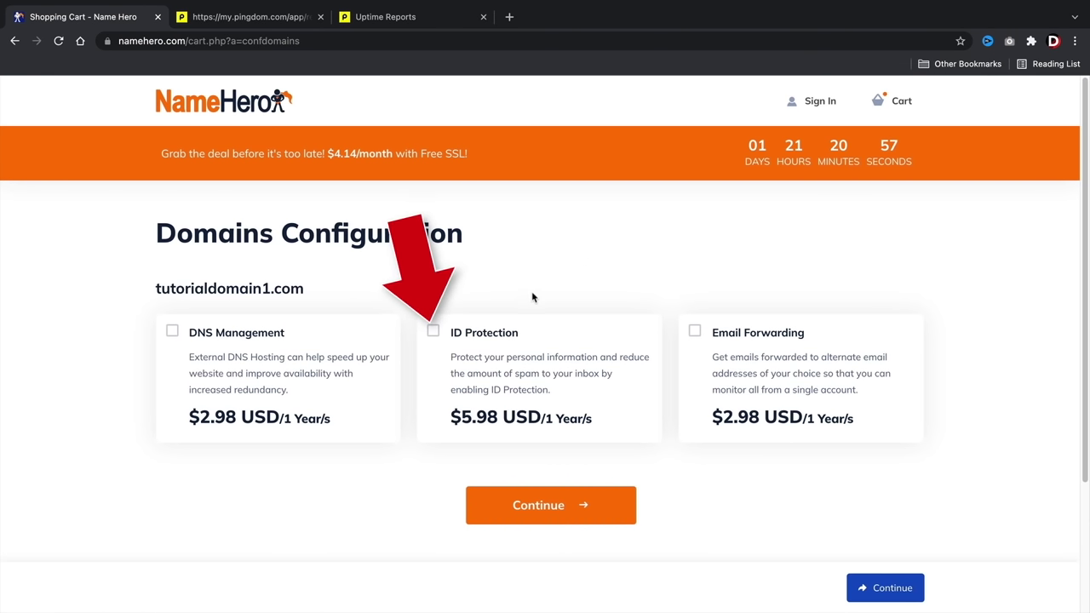
# Step: Add ID Protection to tutorialdomain1.com and continue to Review & Checkout
pyautogui.click(502, 335)
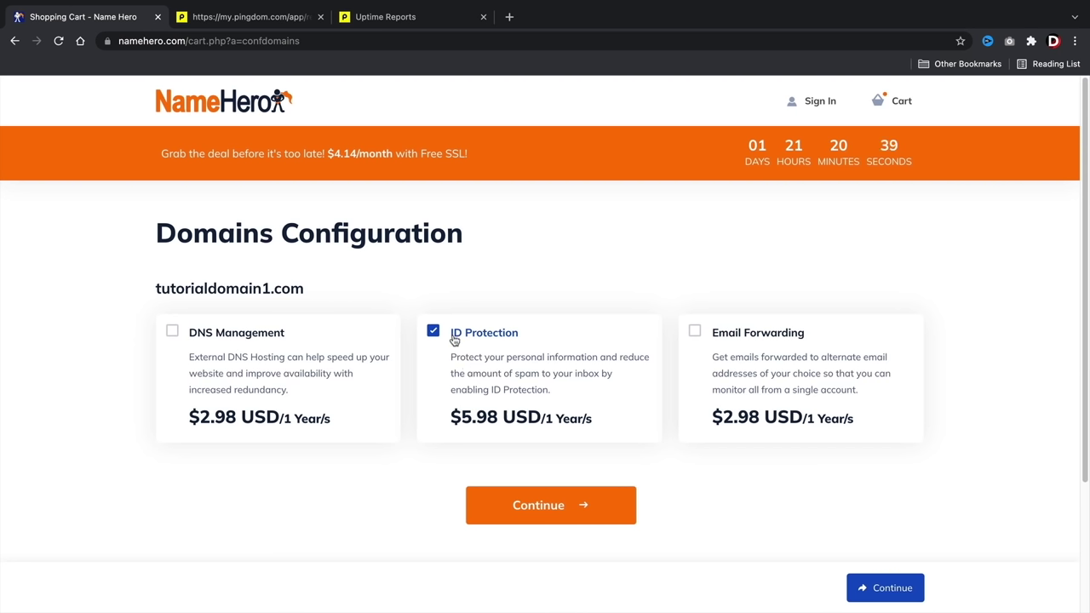
pyautogui.click(545, 509)
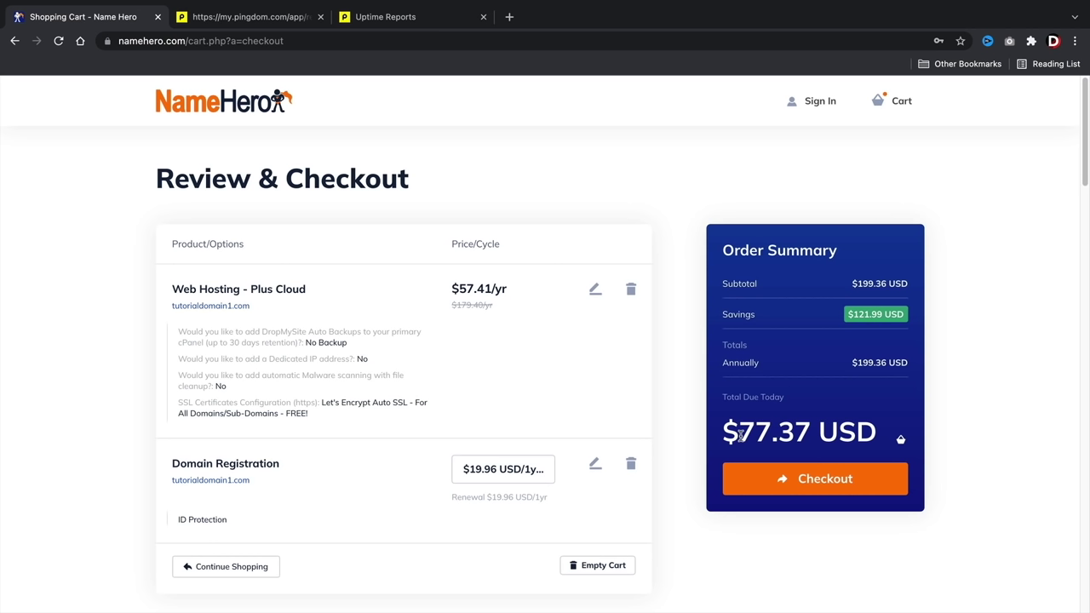
pyautogui.moveTo(724, 433); pyautogui.dragTo(877, 433)
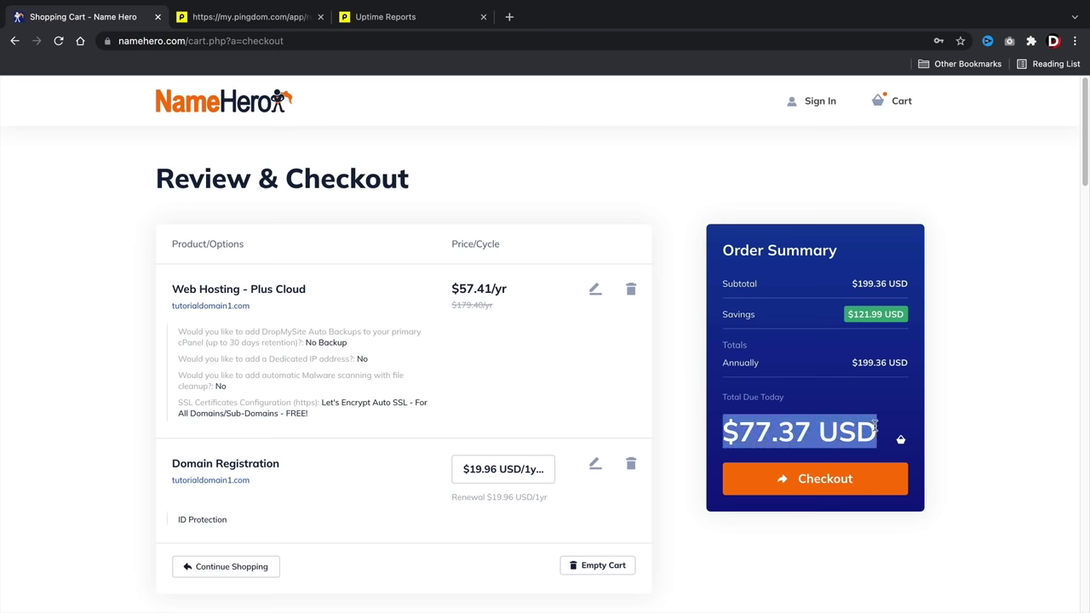
pyautogui.click(678, 423)
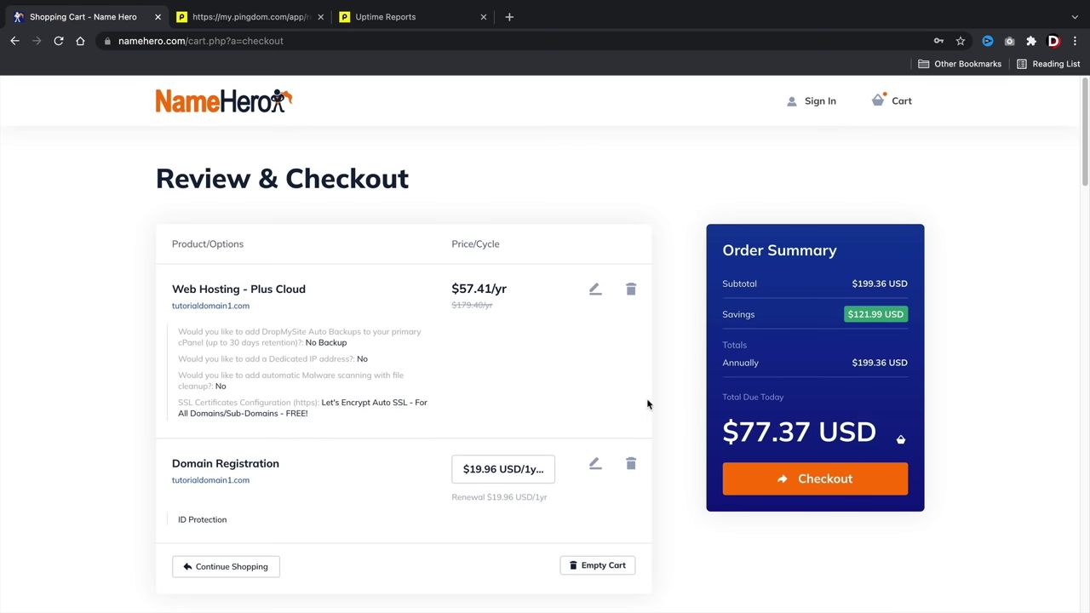
pyautogui.click(403, 24)
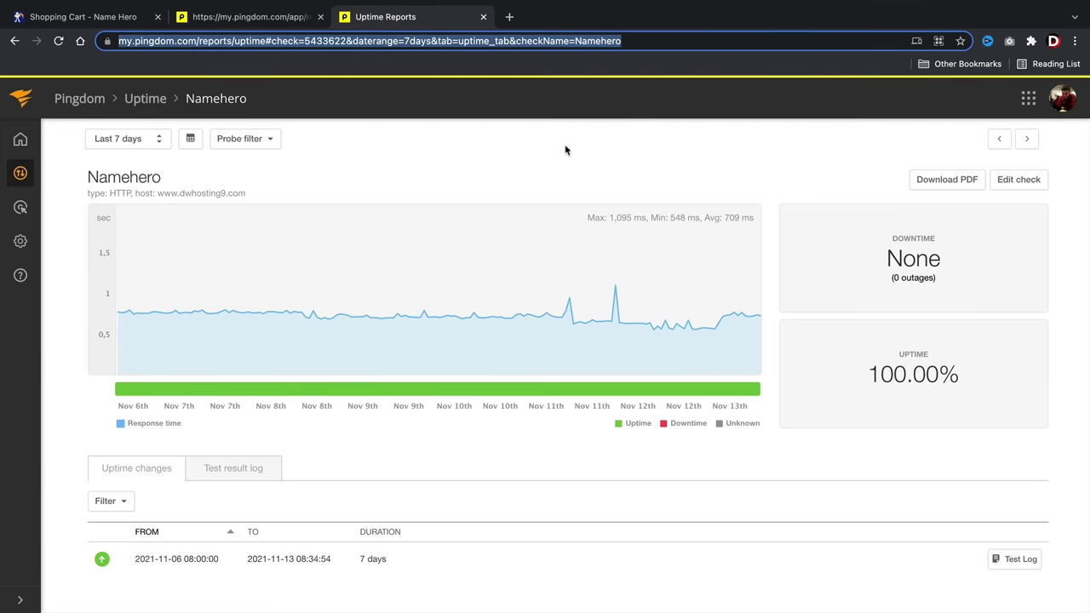
pyautogui.click(259, 26)
pyautogui.click(102, 17)
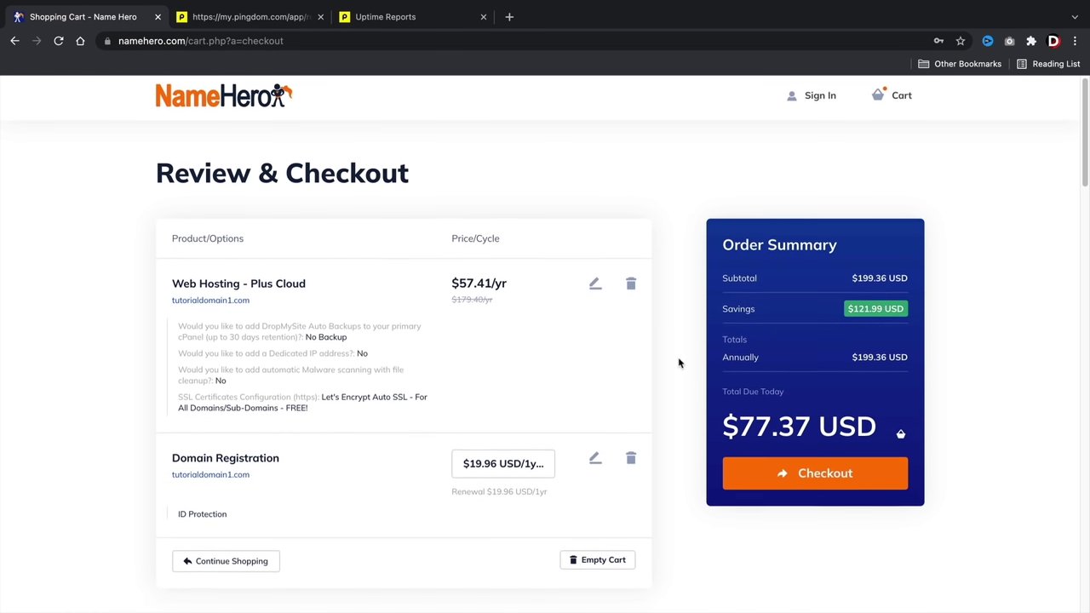
pyautogui.scroll(-3, 679, 364)
pyautogui.scroll(-5, 679, 362)
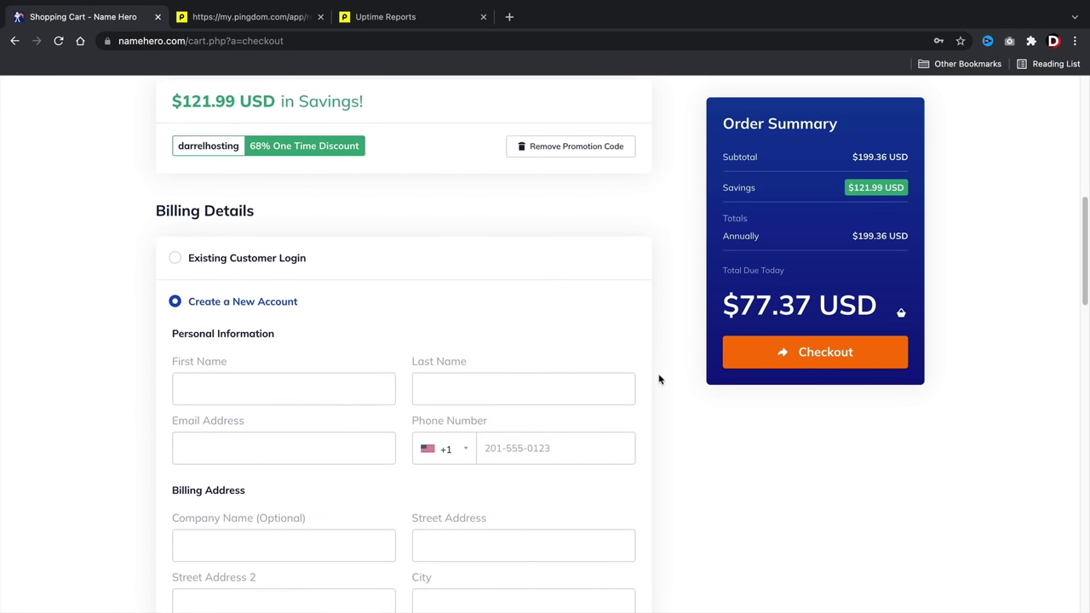
pyautogui.scroll(-2, 661, 469)
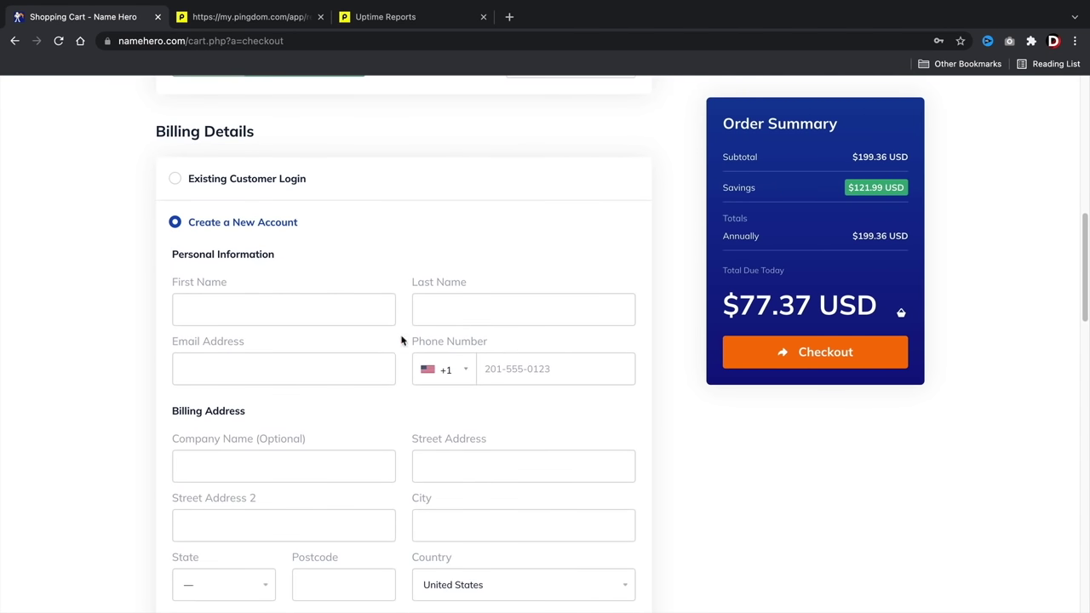
pyautogui.scroll(-4, 478, 421)
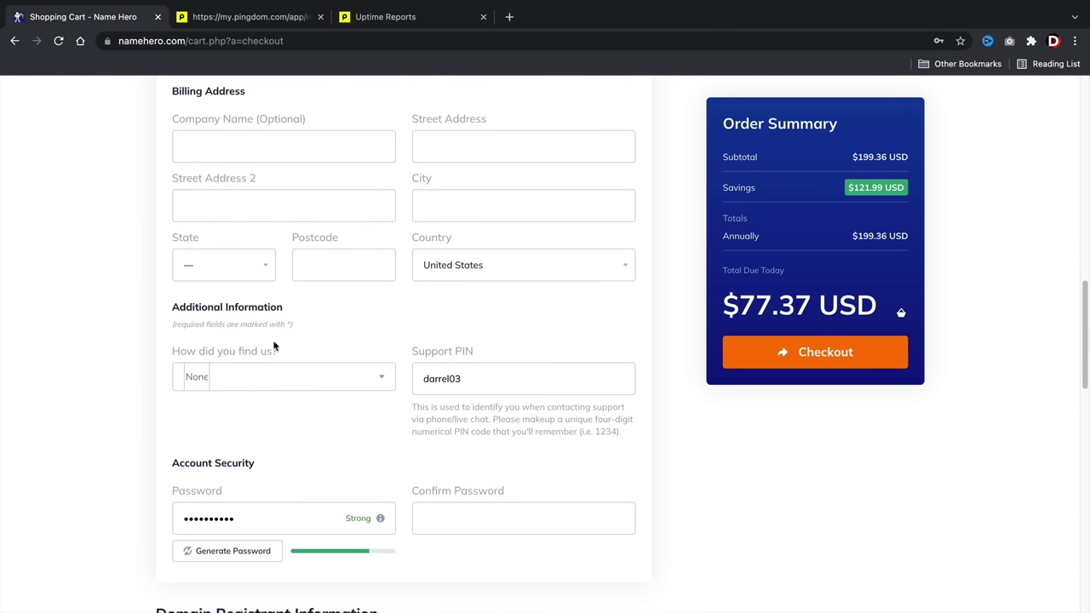
pyautogui.scroll(-3, 330, 404)
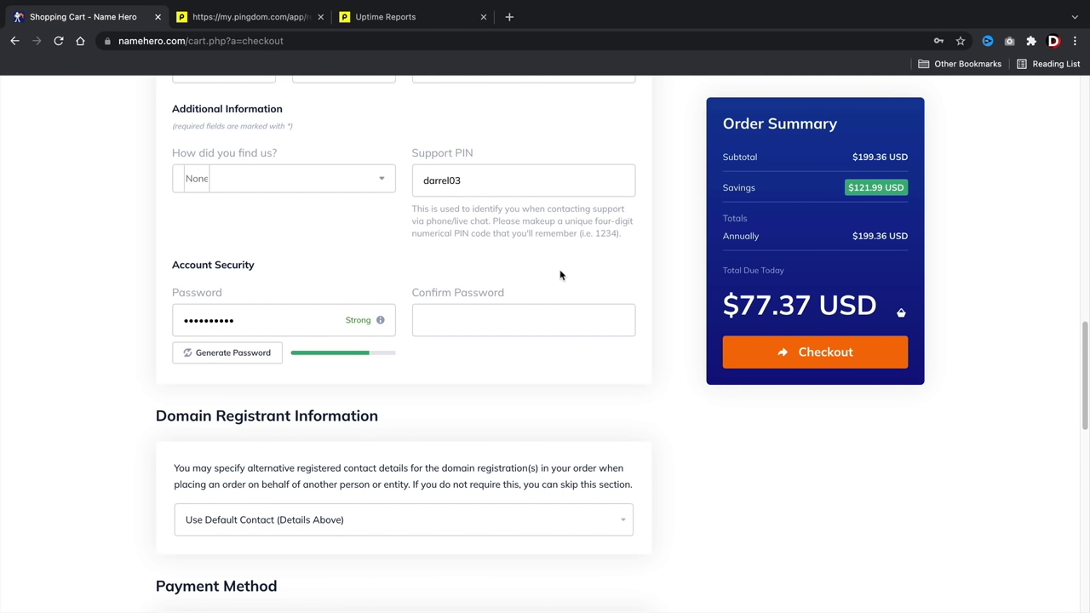
pyautogui.scroll(-4, 560, 275)
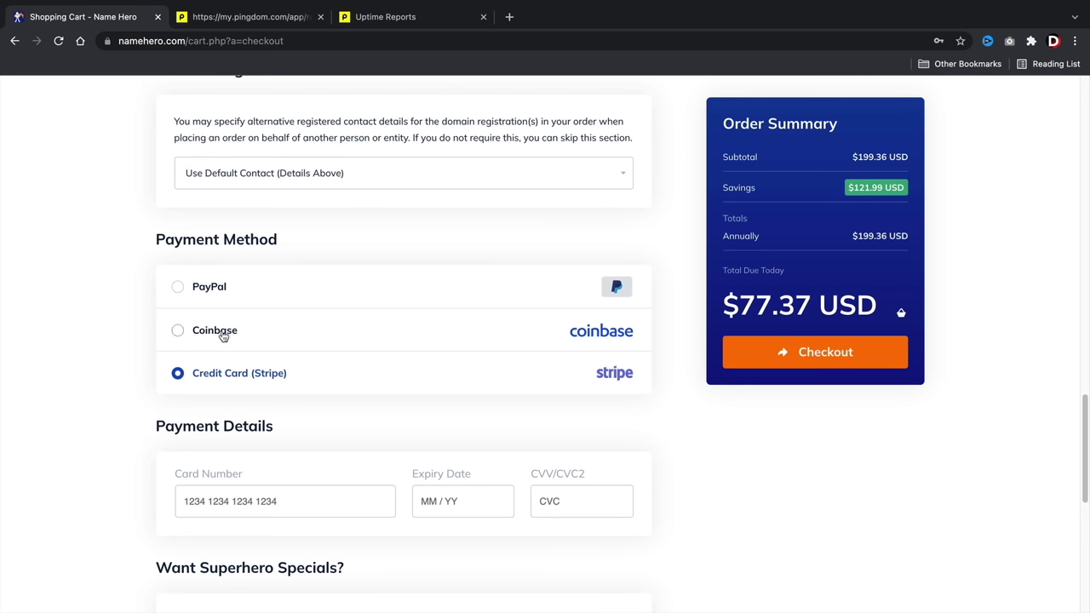
pyautogui.scroll(-2, 241, 375)
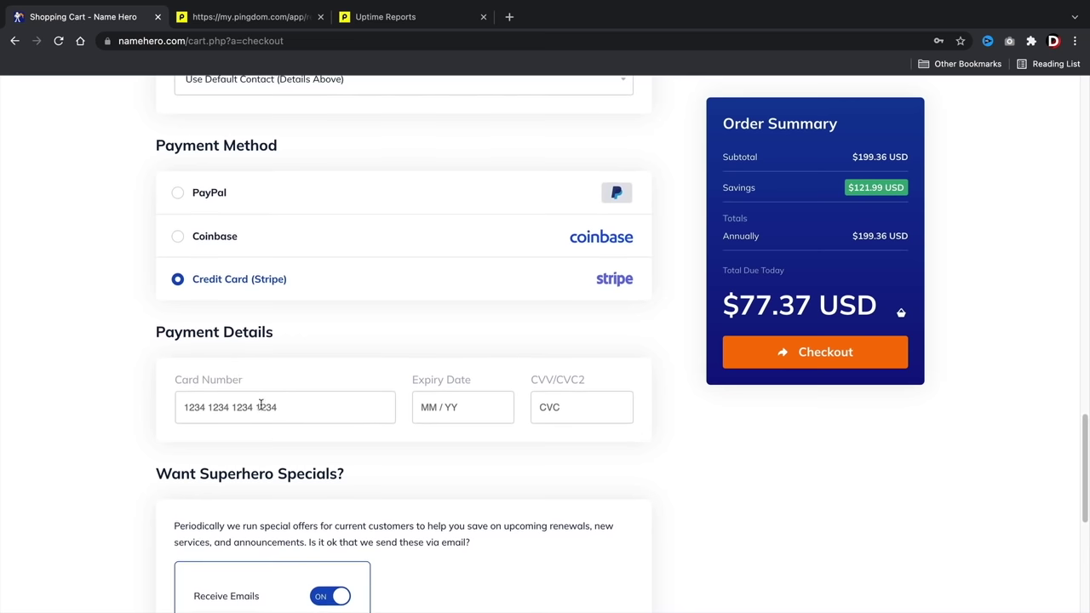
pyautogui.scroll(-5, 261, 405)
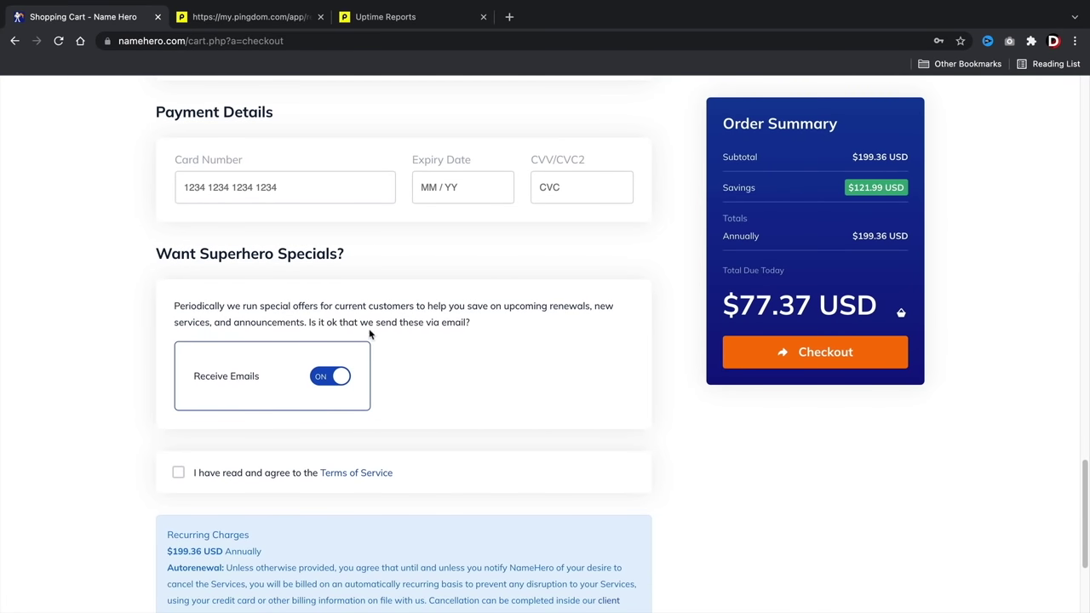
pyautogui.scroll(-1, 358, 353)
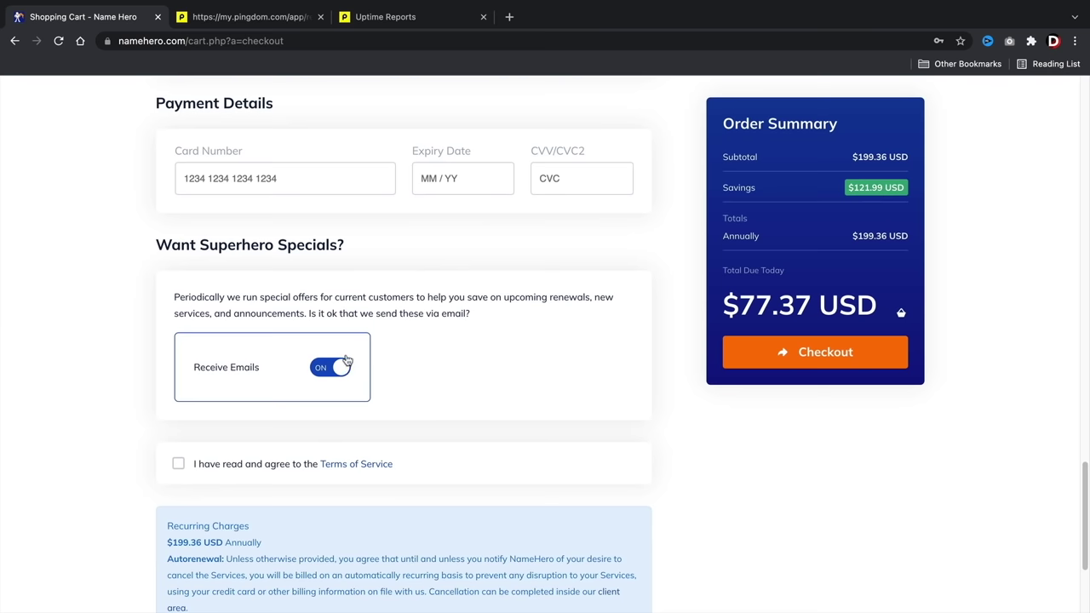
pyautogui.scroll(-2, 344, 360)
# Step: Agree to the Terms of Service, read them in a new tab, then return to the shopping cart
pyautogui.click(178, 377)
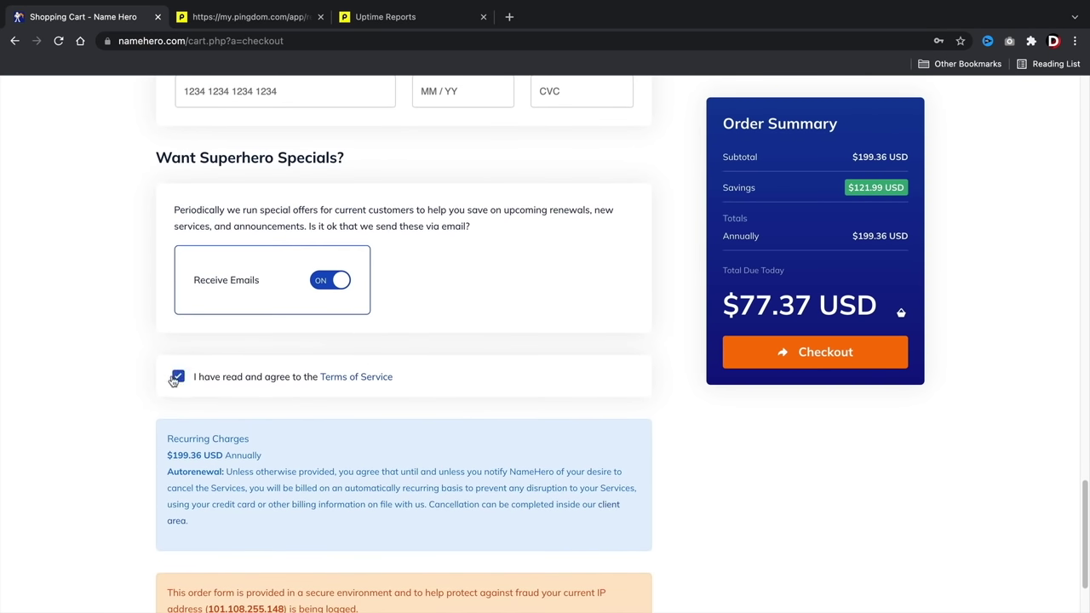
pyautogui.click(345, 377)
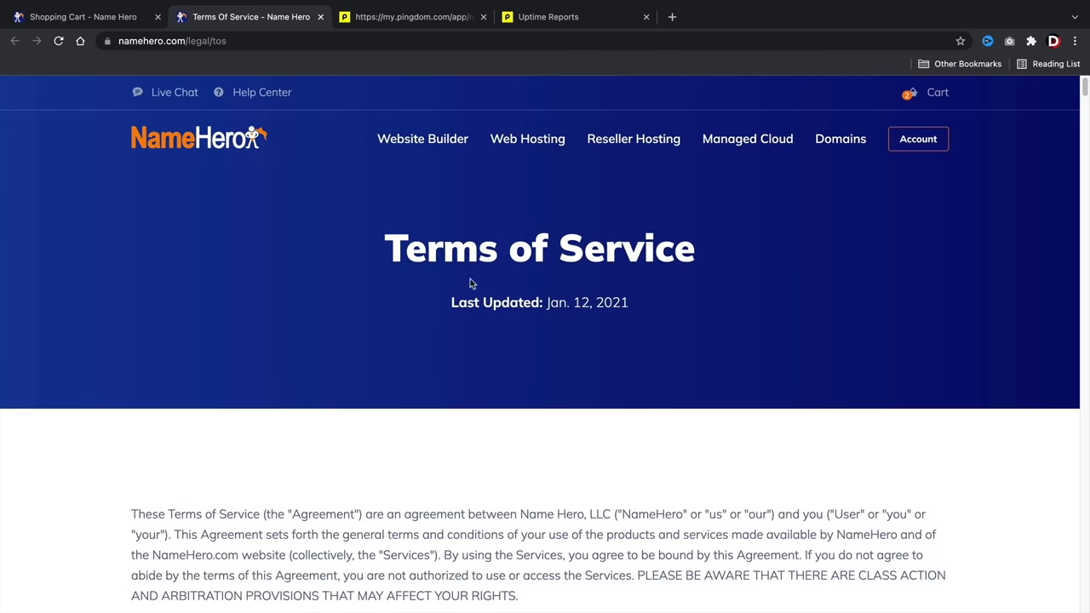
pyautogui.scroll(-7, 472, 382)
pyautogui.scroll(-10, 471, 384)
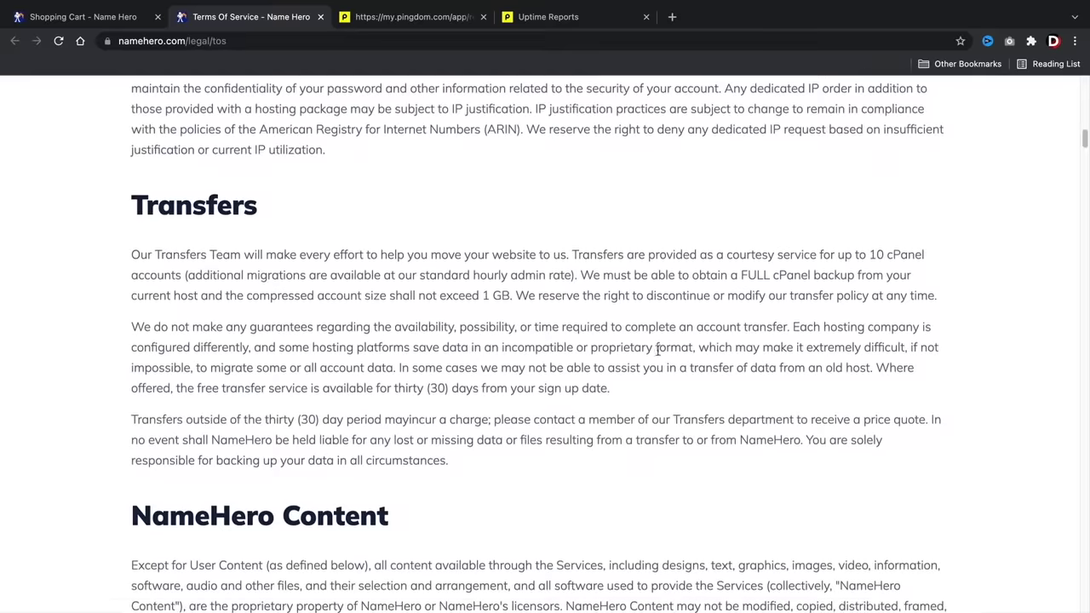
pyautogui.moveTo(1085, 149); pyautogui.dragTo(1085, 384)
pyautogui.scroll(20, 412, 134)
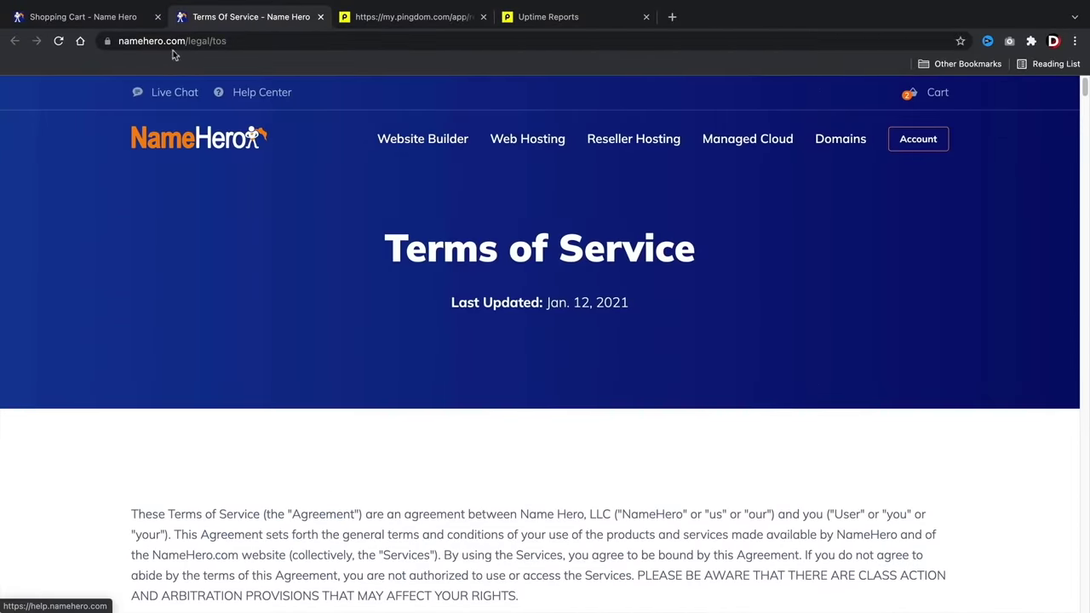
pyautogui.click(132, 21)
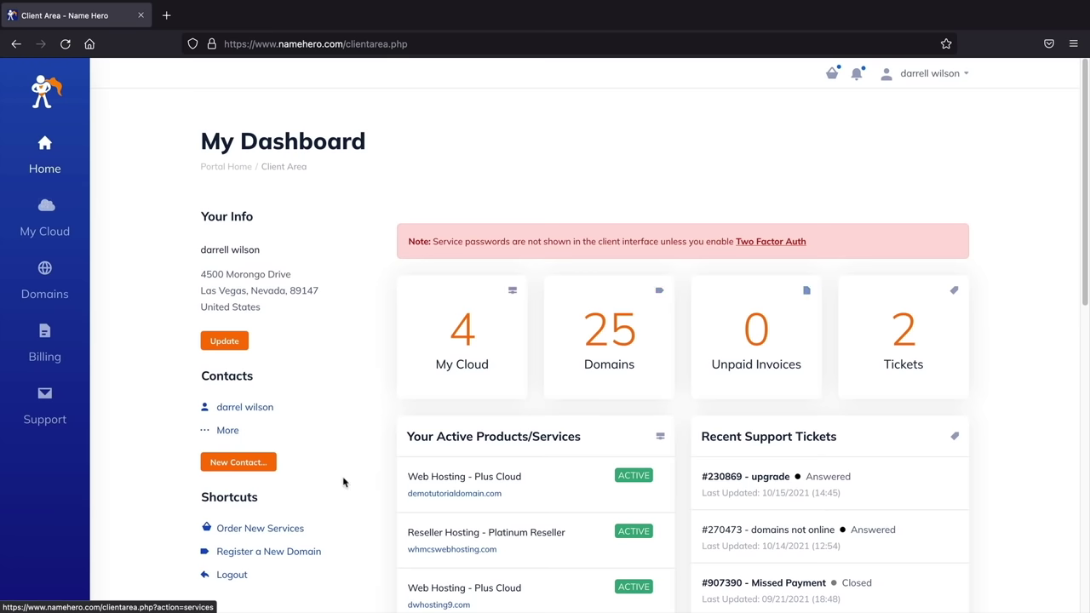
# Step: Expand the client area's My Cloud, Domains, Billing and Support sidebar menus
pyautogui.click(51, 216)
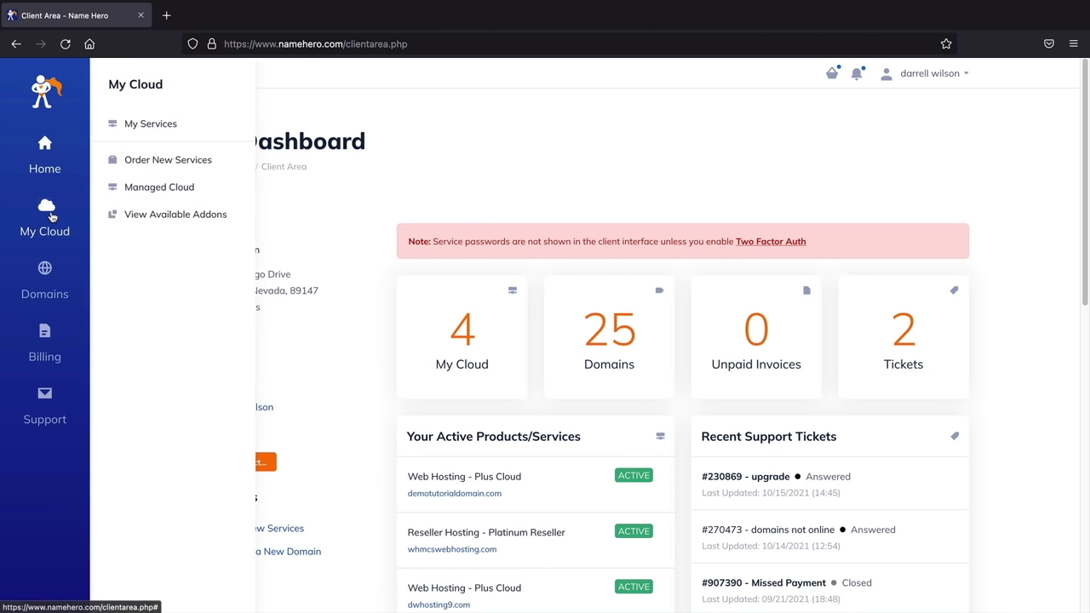
pyautogui.click(44, 280)
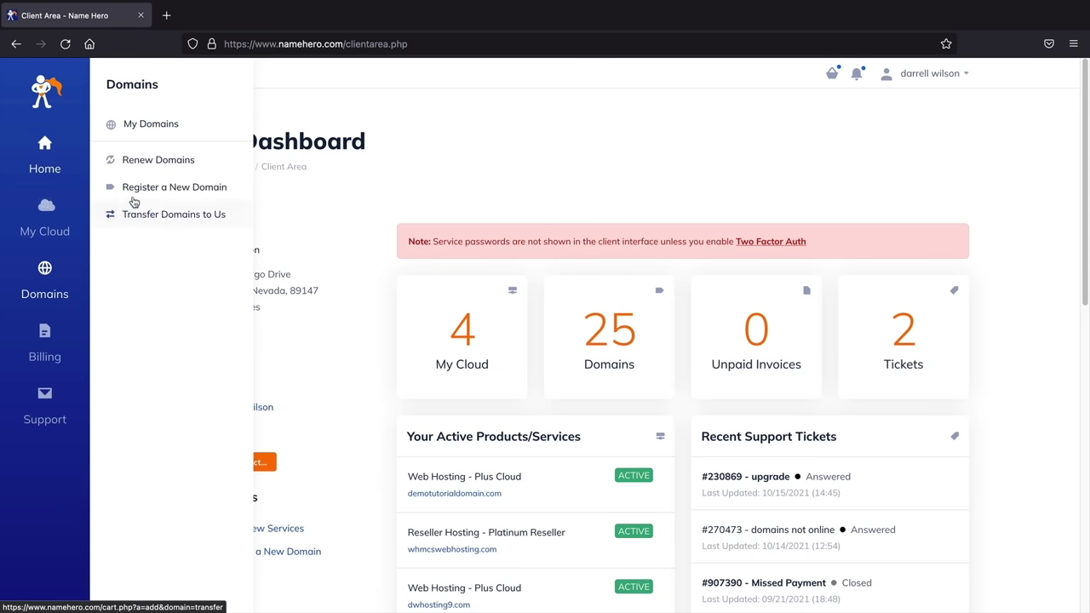
pyautogui.click(40, 350)
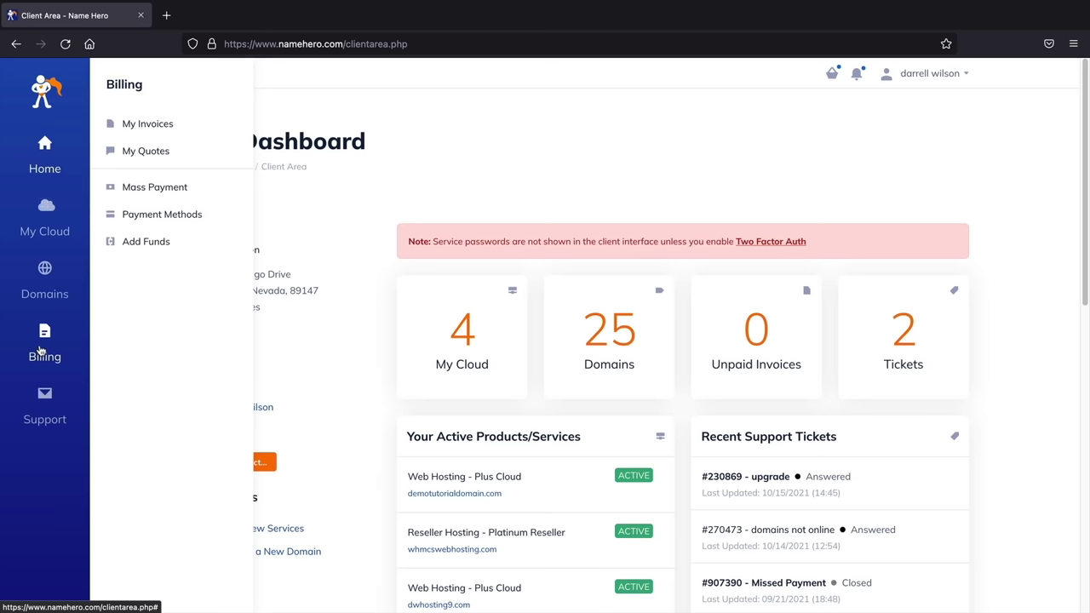
pyautogui.click(52, 412)
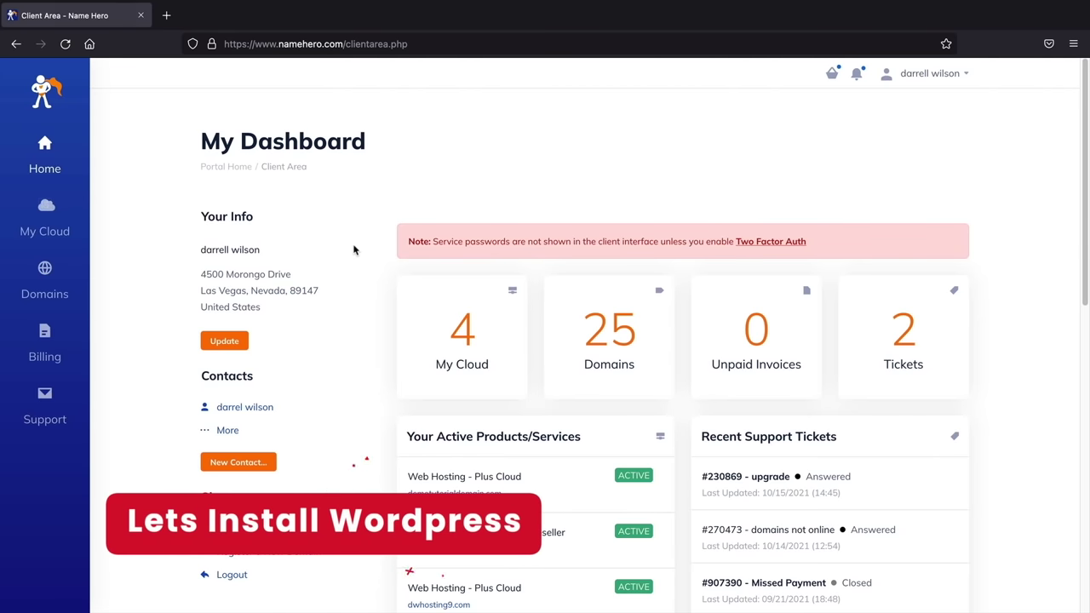
# Step: Open the dwhosting9.com Web Hosting - Plus Cloud service and log into its cPanel
pyautogui.click(465, 358)
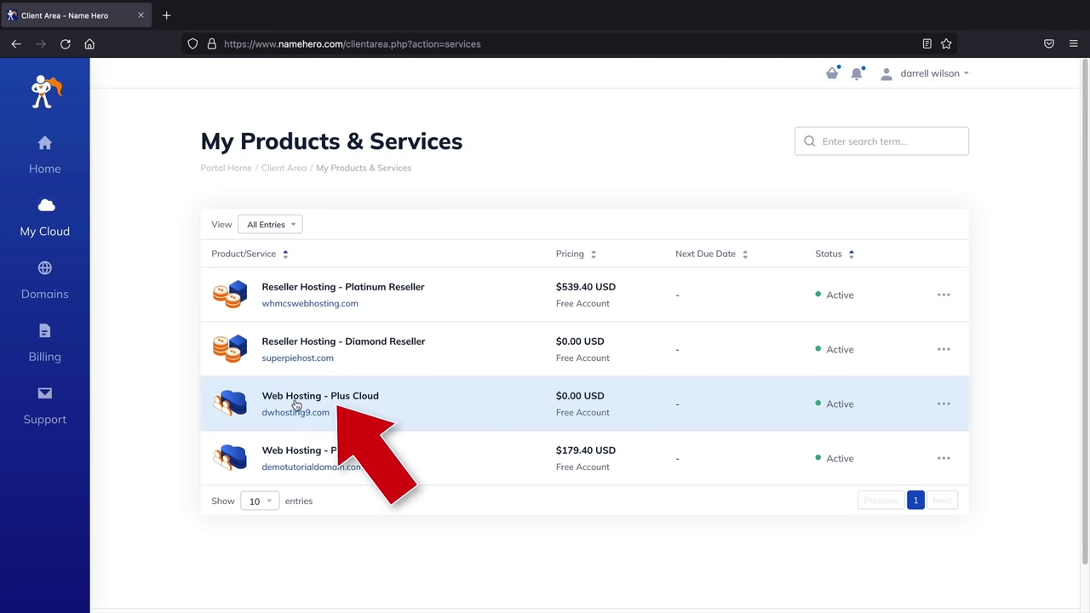
pyautogui.click(278, 407)
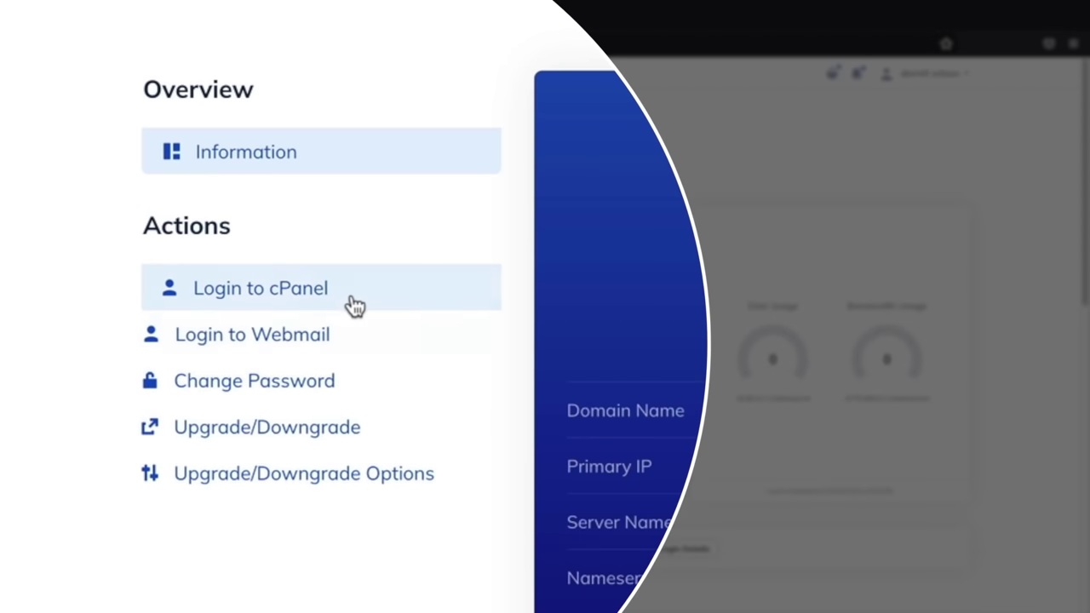
pyautogui.click(276, 294)
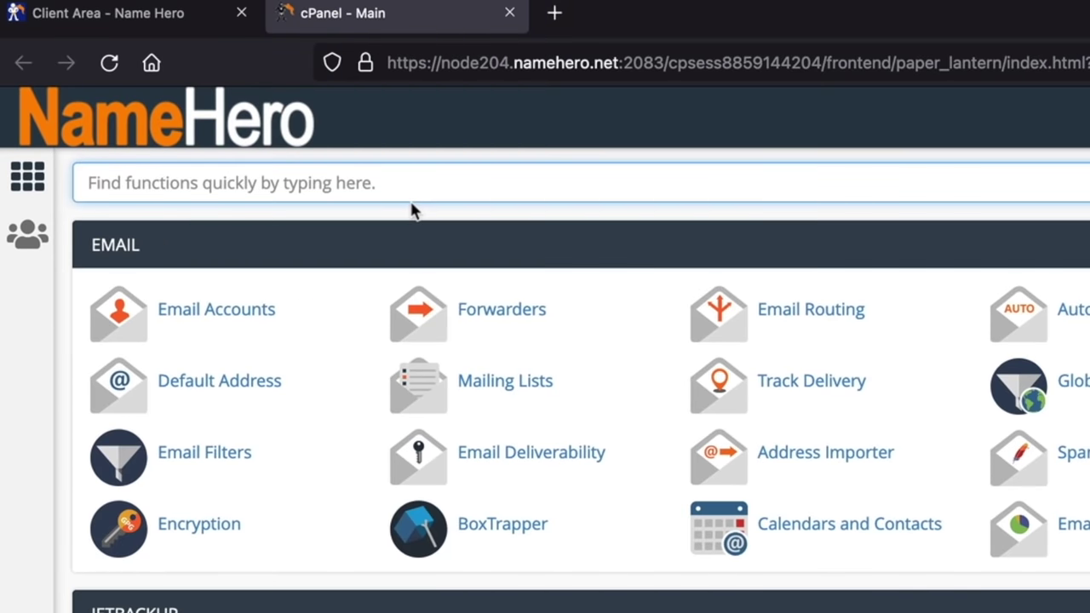
# Step: Search cPanel for 'wordpress' and open WordPress Manager by Softaculous
pyautogui.write('wordpress')
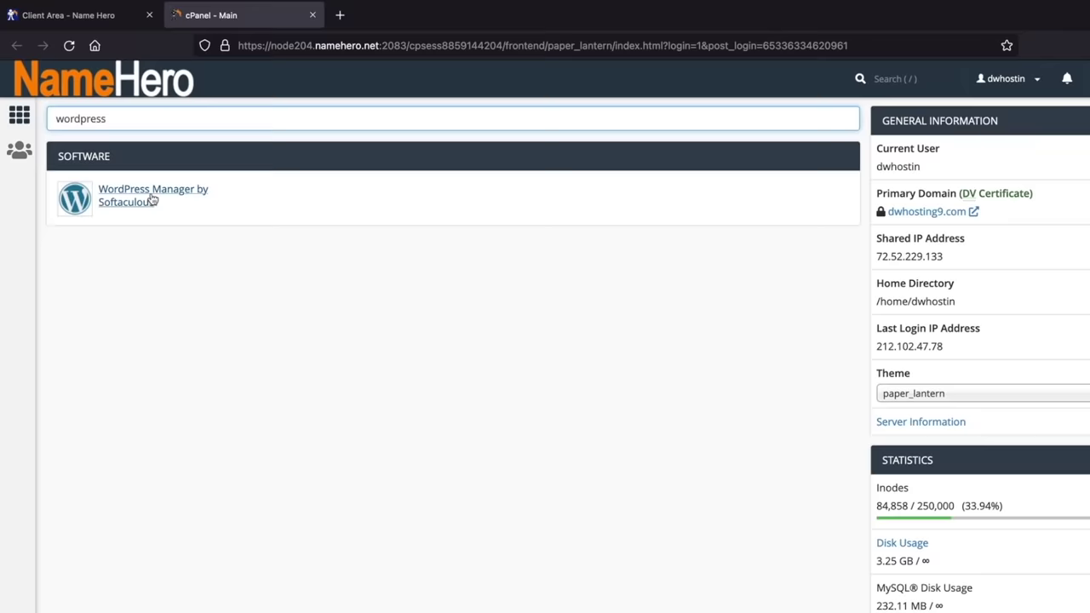
pyautogui.click(152, 199)
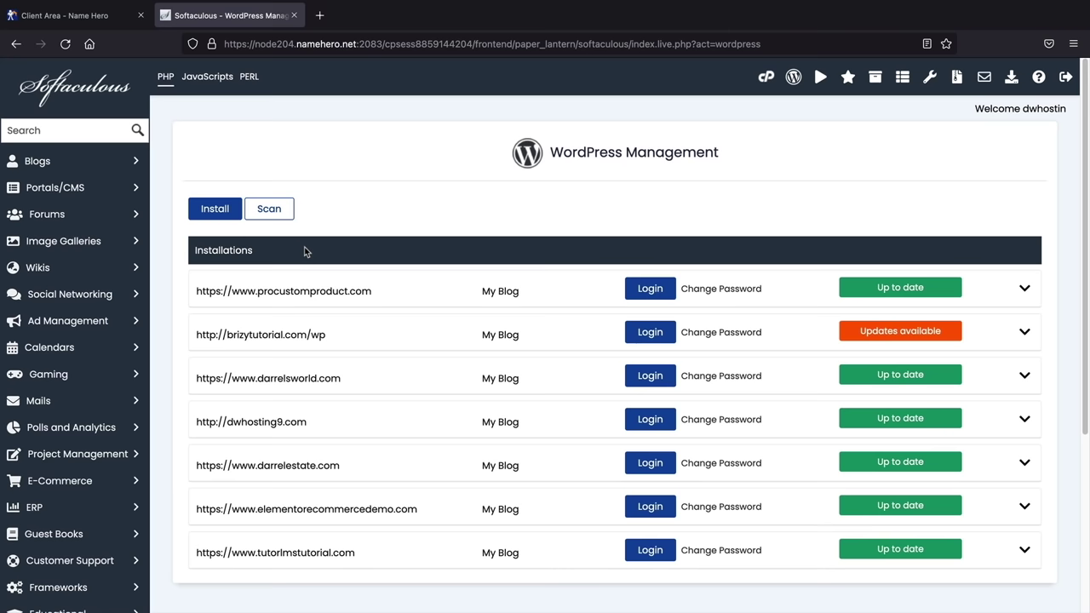
pyautogui.click(211, 212)
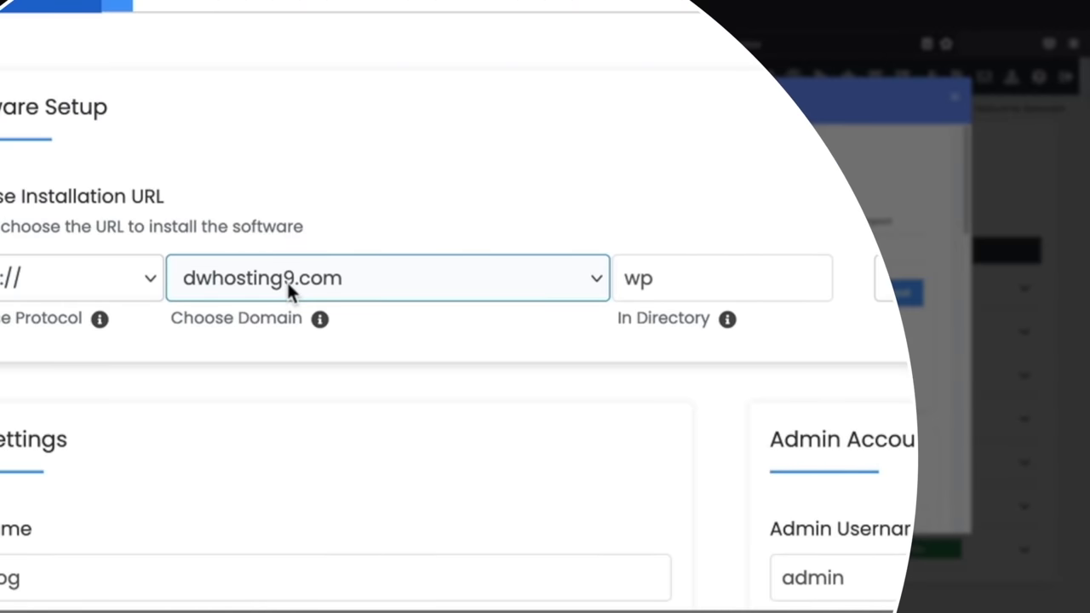
pyautogui.click(286, 279)
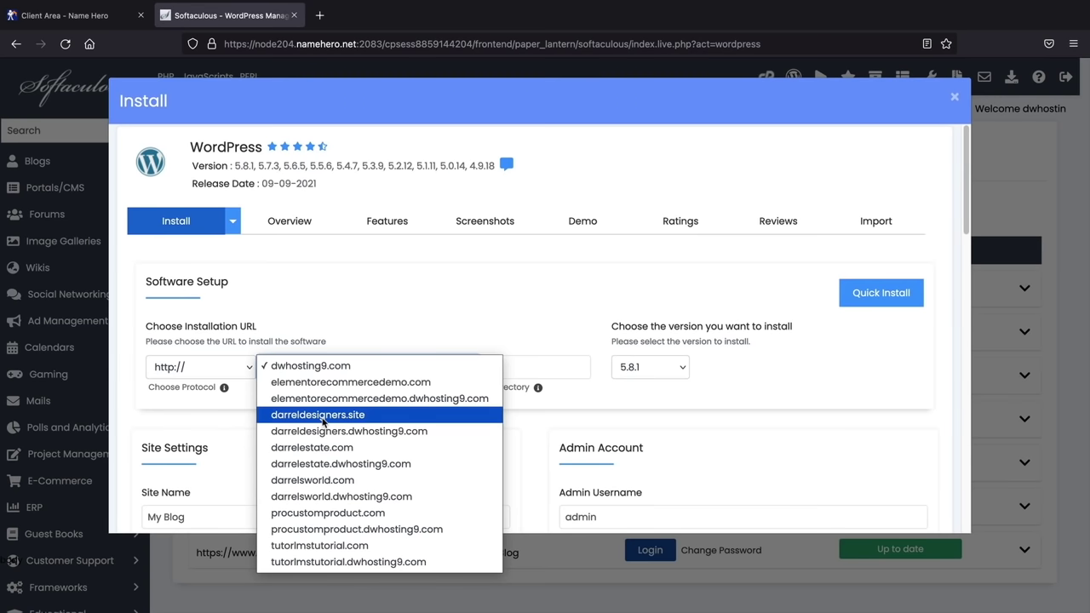
pyautogui.click(323, 414)
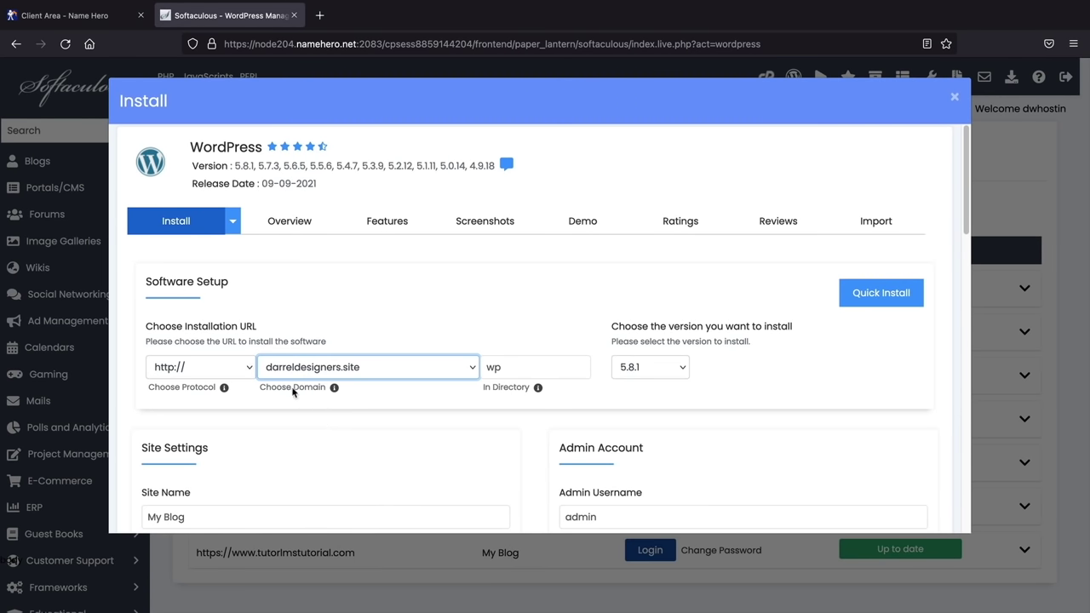
pyautogui.click(242, 372)
pyautogui.click(220, 417)
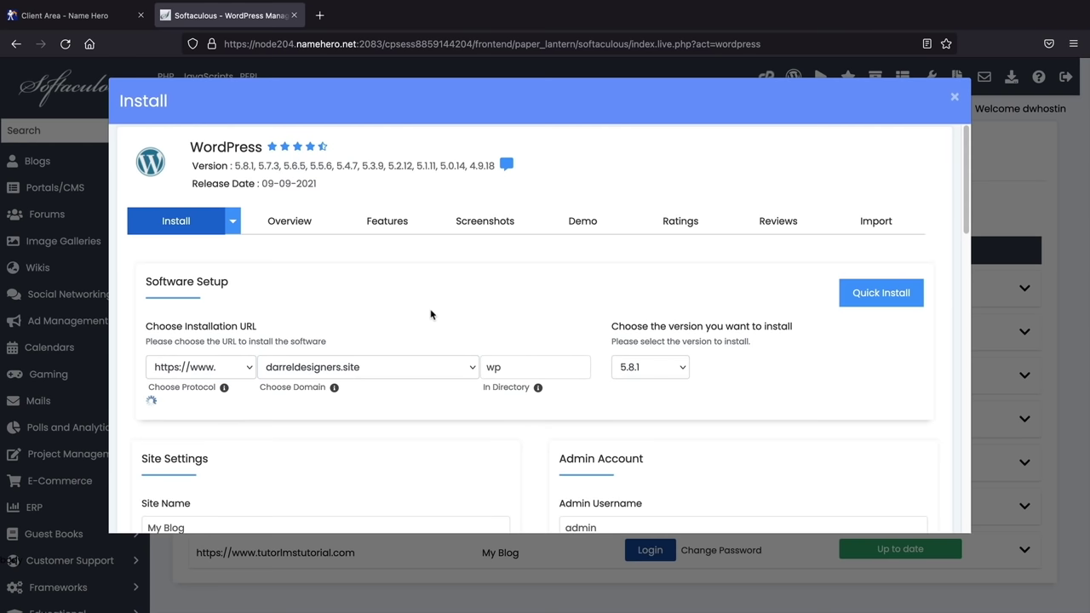
# Step: Clear 'wp' from In Directory to install at the root, then select the default admin username
pyautogui.click(519, 368)
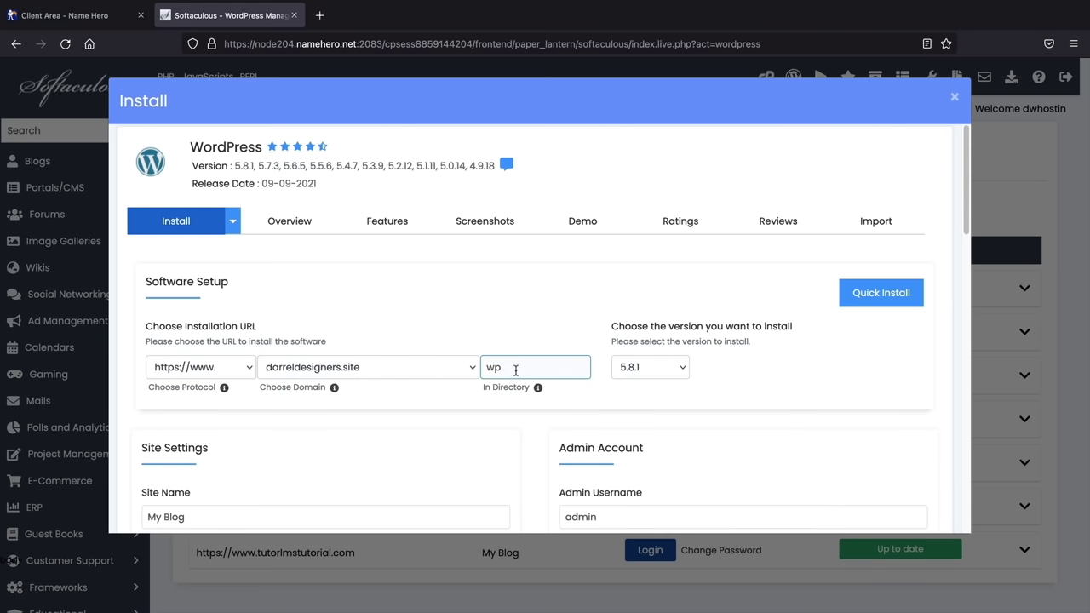
pyautogui.doubleClick(516, 370)
pyautogui.press('BackSpace')
pyautogui.press('super+alt+i')
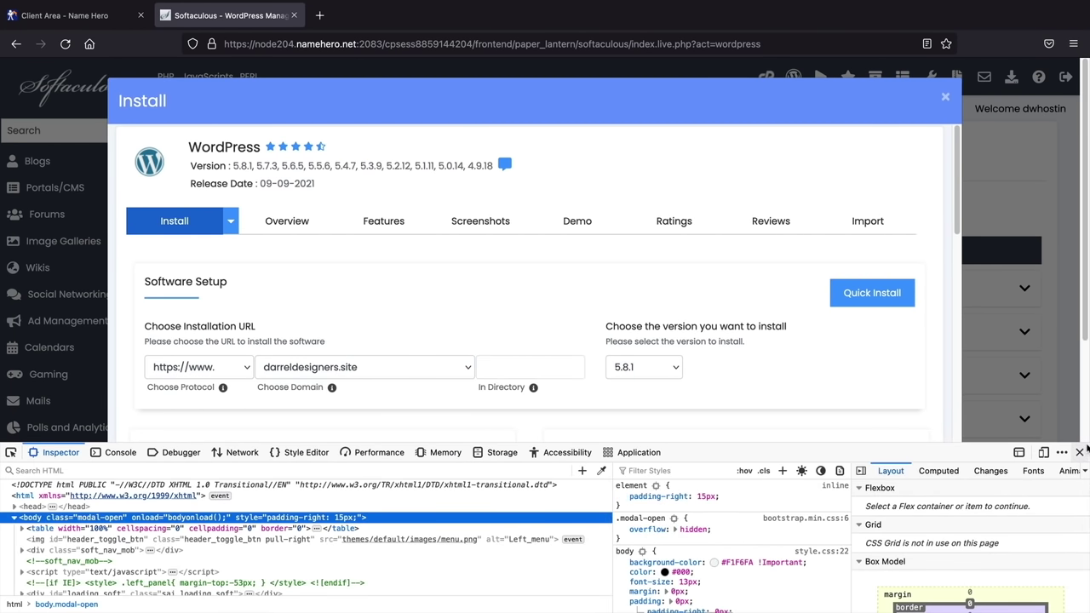
pyautogui.click(1079, 452)
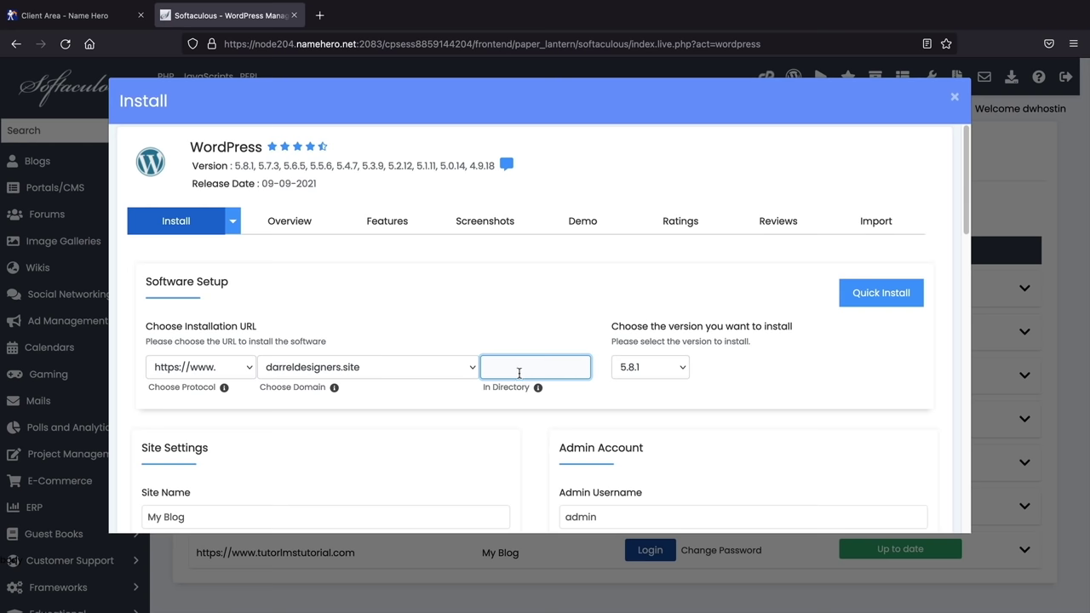
pyautogui.scroll(-3, 518, 373)
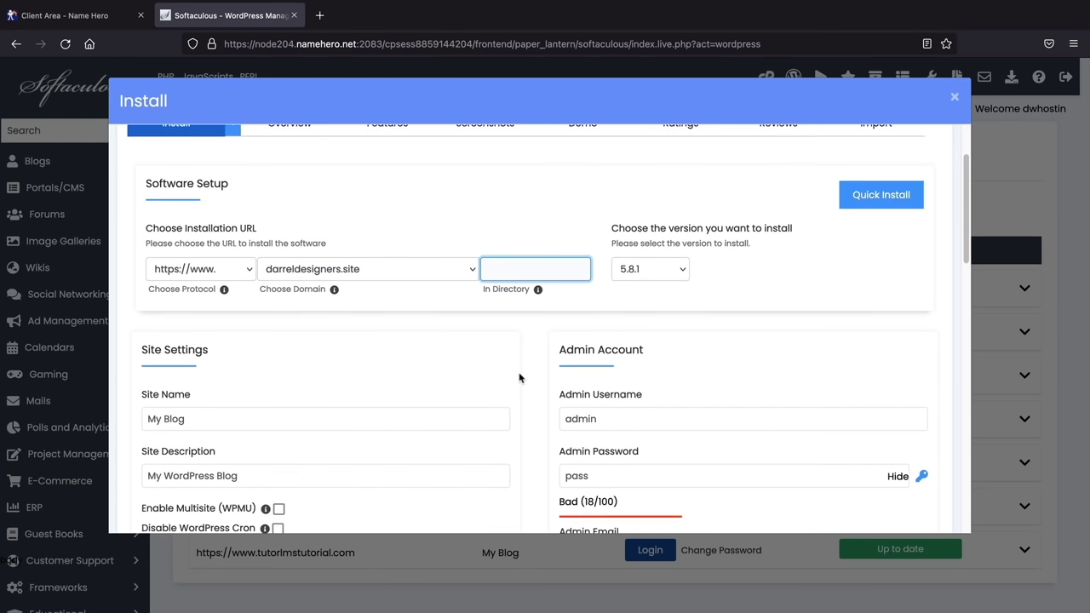
pyautogui.scroll(-1, 569, 399)
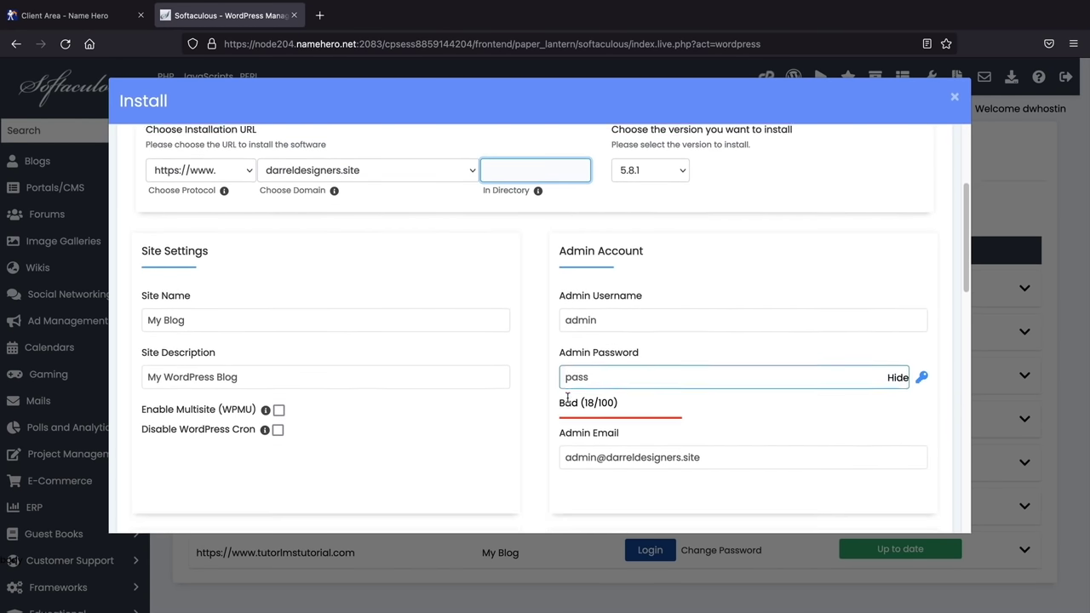
pyautogui.doubleClick(586, 290)
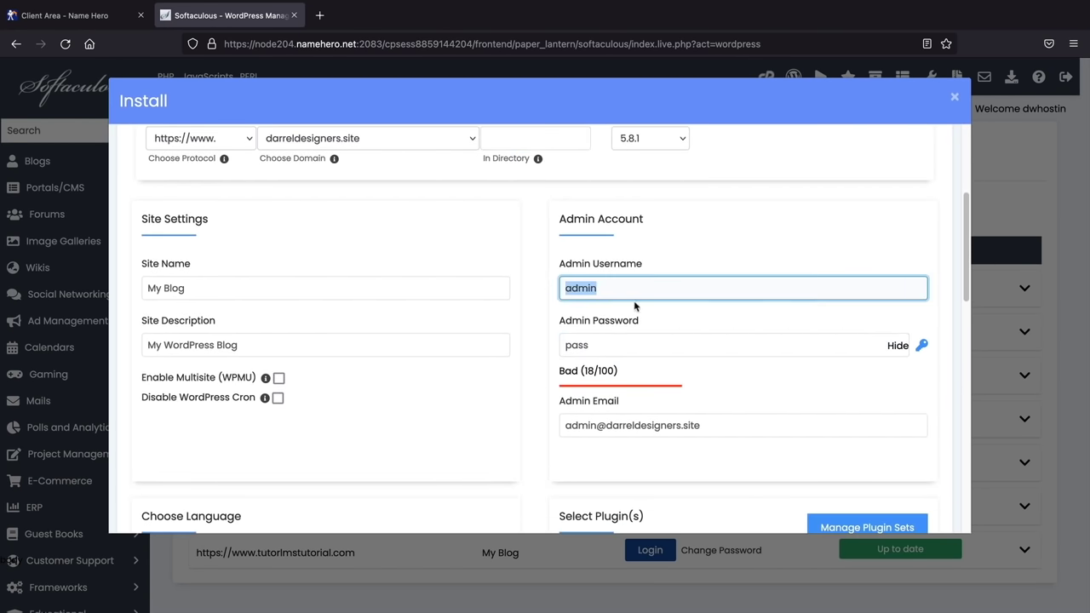
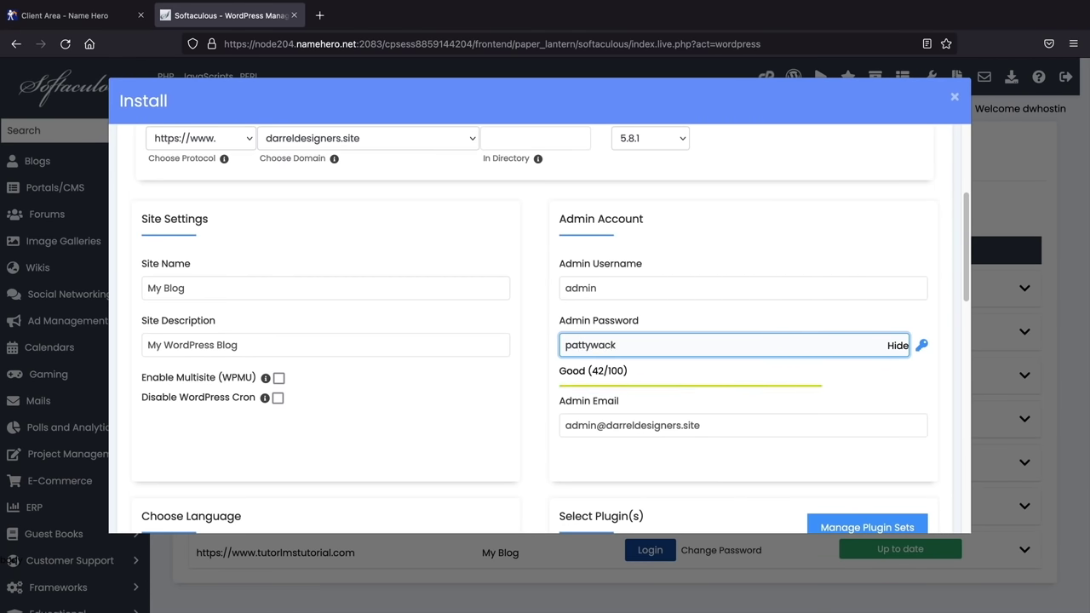
# Step: Replace the Admin Email field with the owner's own email address
pyautogui.moveTo(715, 429); pyautogui.dragTo(546, 425)
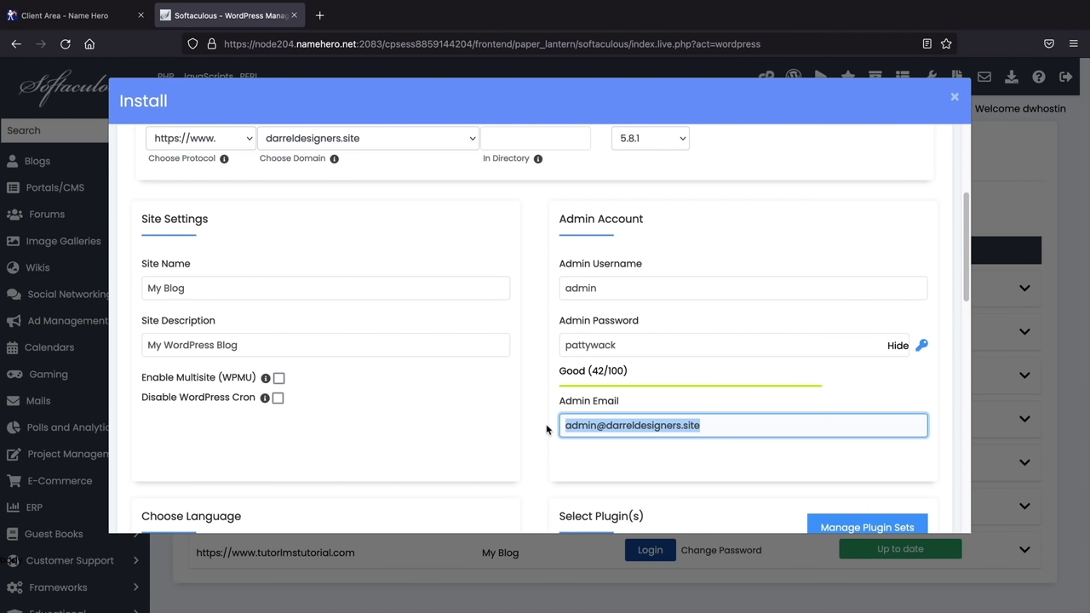
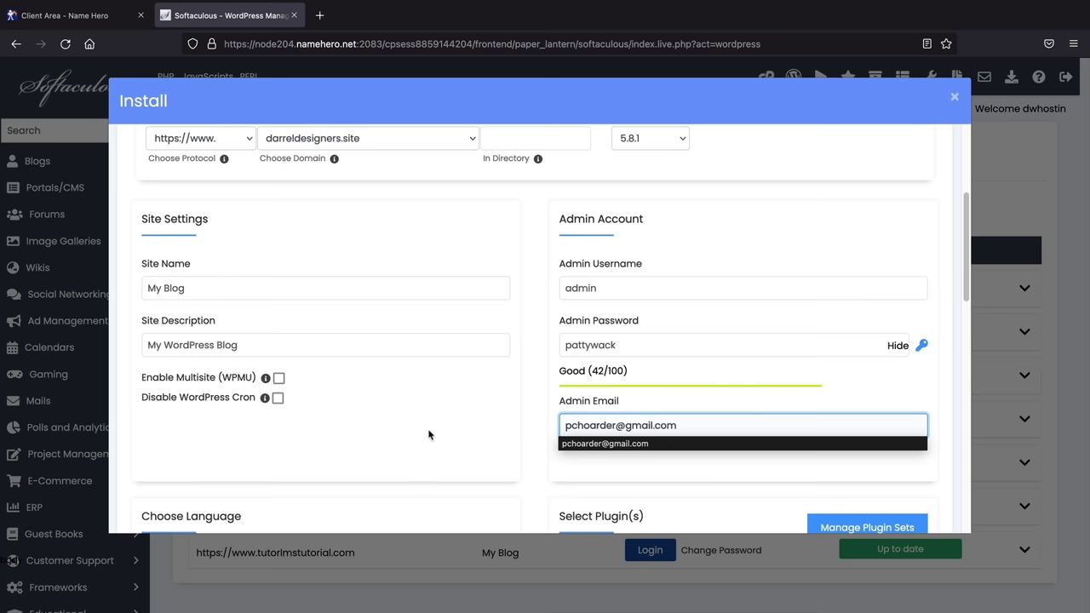
pyautogui.click(538, 427)
pyautogui.middleClick(538, 428)
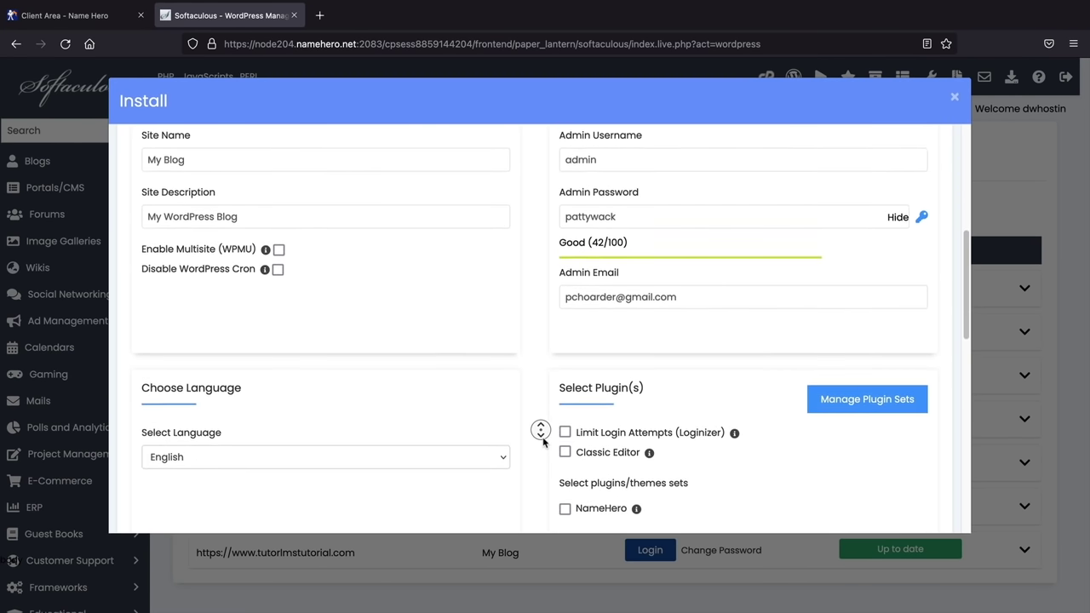
pyautogui.middleClick(543, 441)
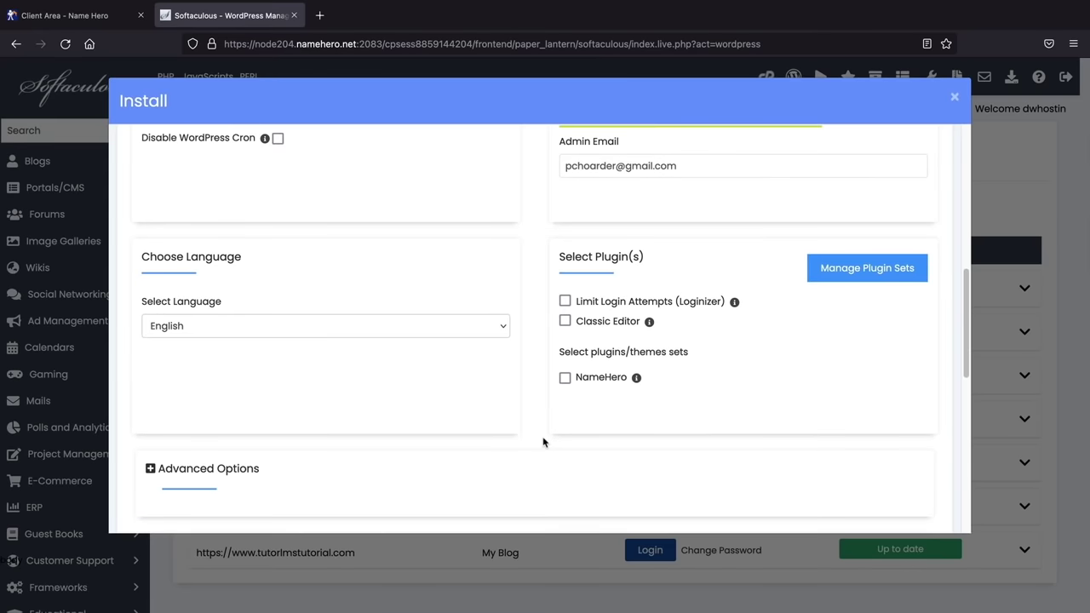
# Step: Keep English as the install language and launch the WordPress installation
pyautogui.click(499, 325)
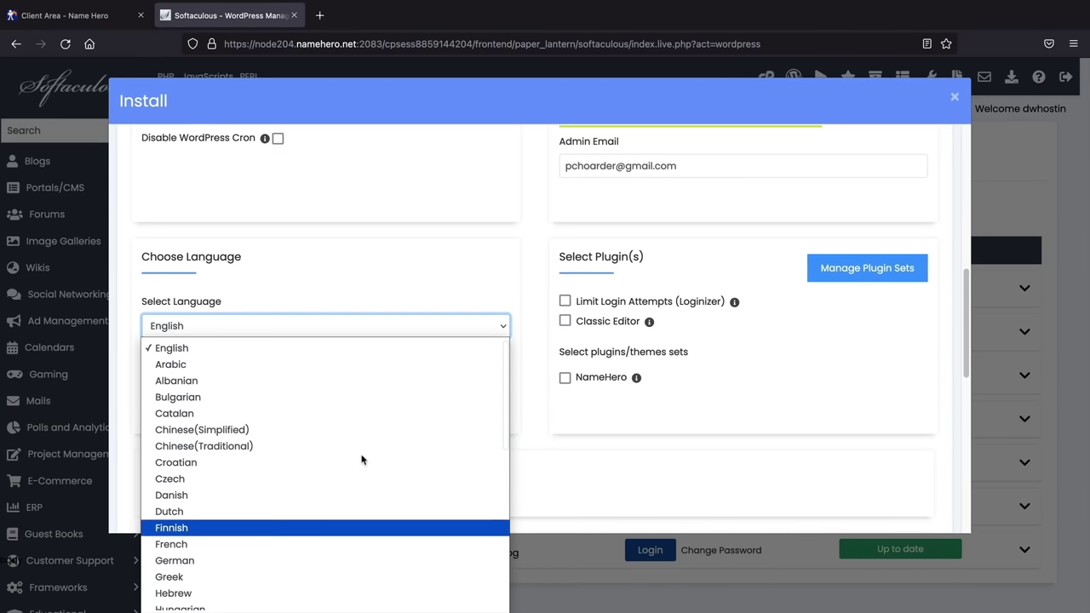
pyautogui.click(504, 336)
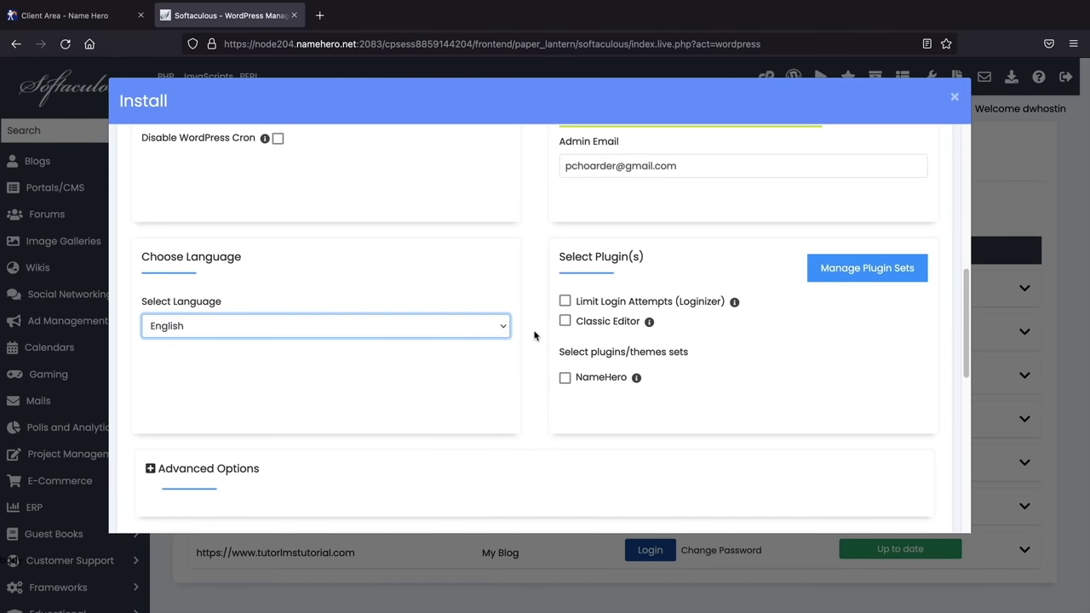
pyautogui.middleClick(534, 347)
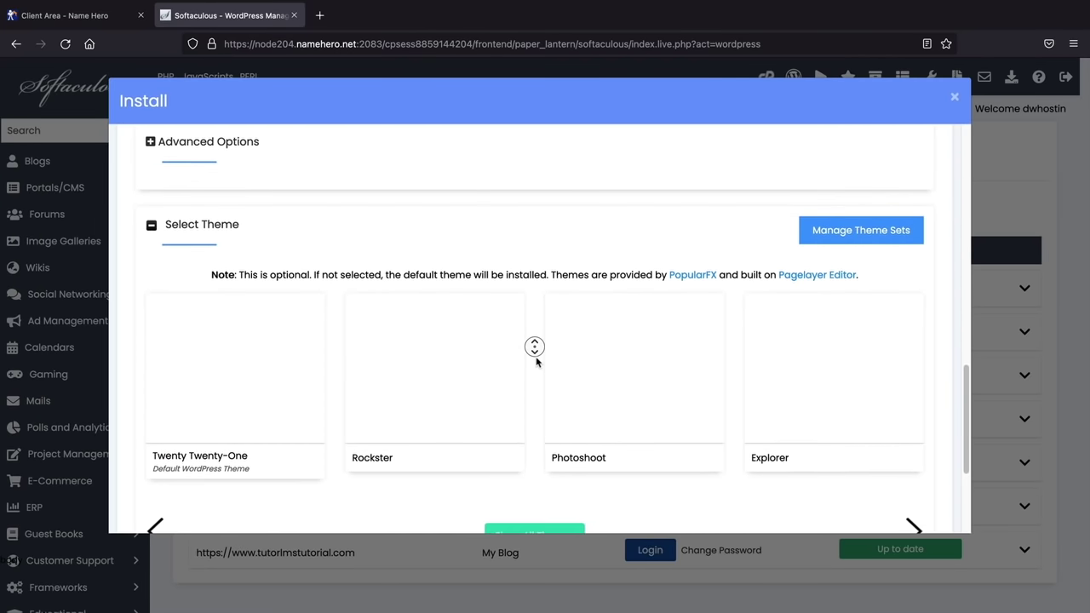
pyautogui.click(534, 358)
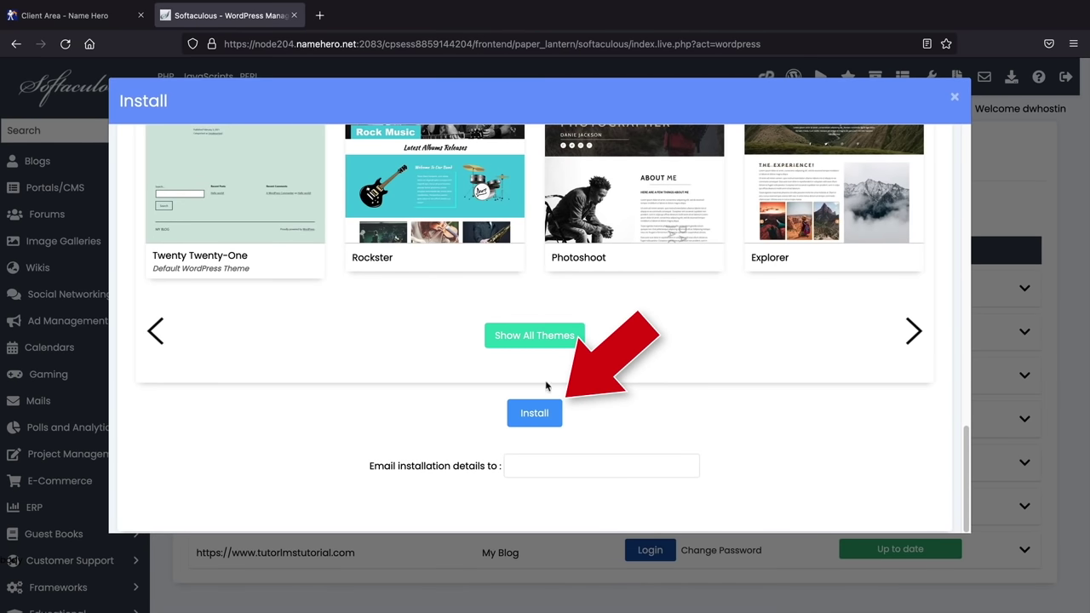
pyautogui.click(533, 414)
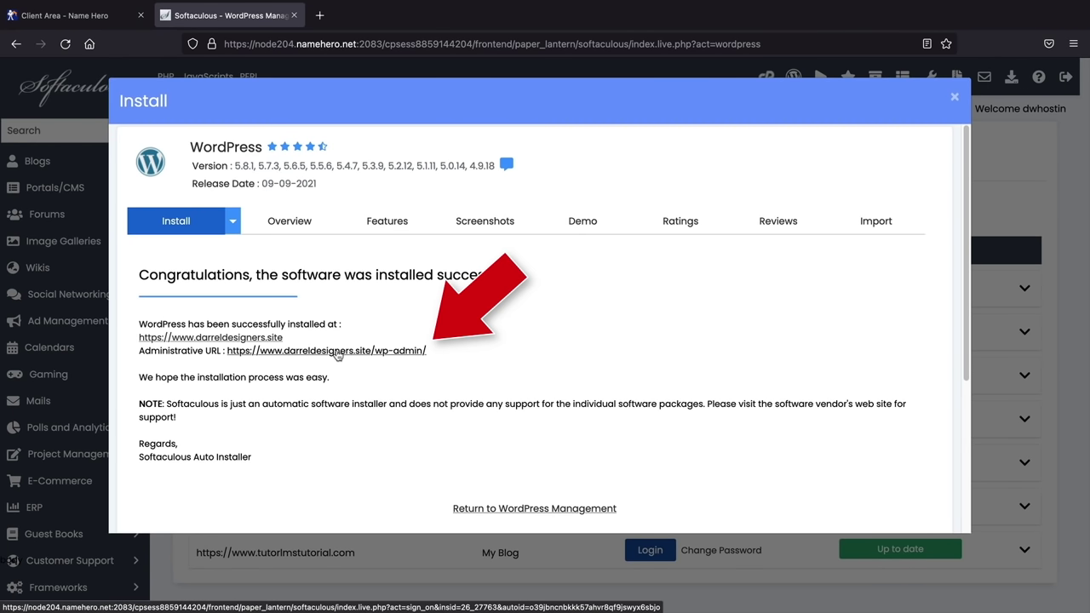
pyautogui.click(338, 351)
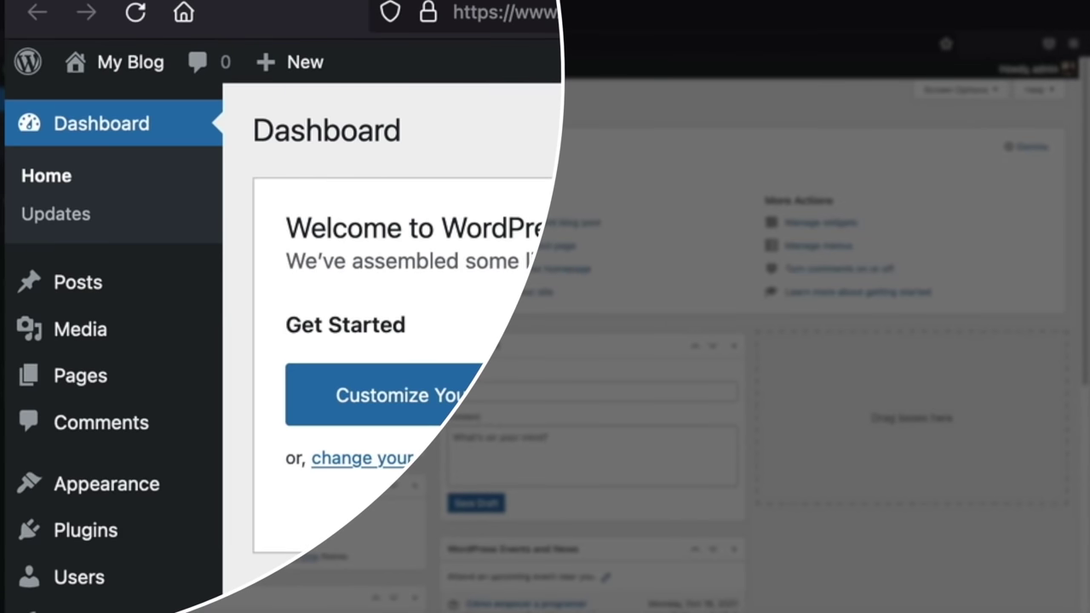
pyautogui.moveTo(128, 66)
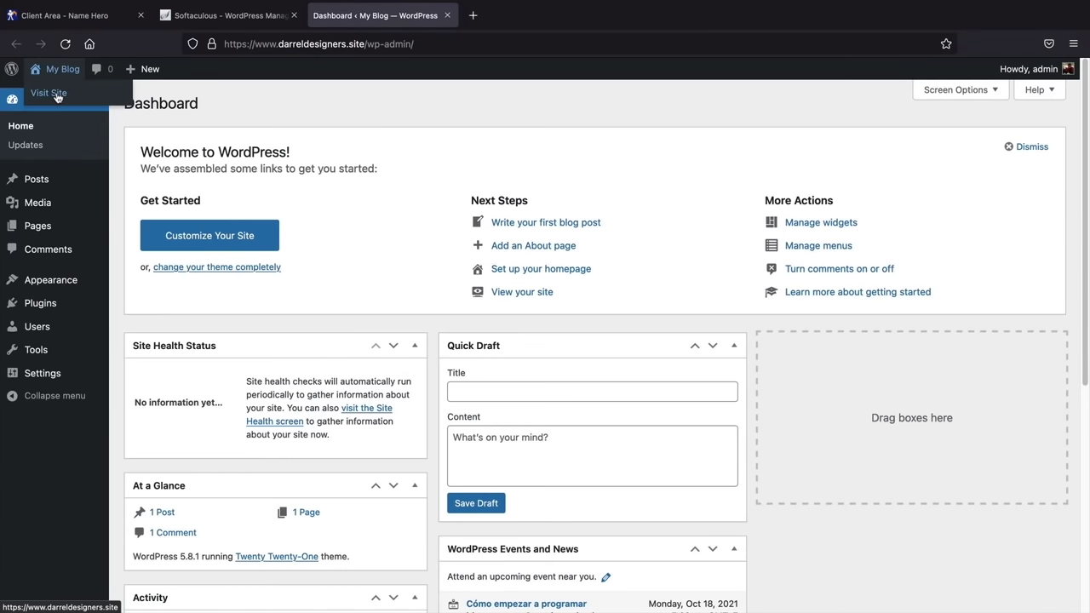
pyautogui.click(56, 95)
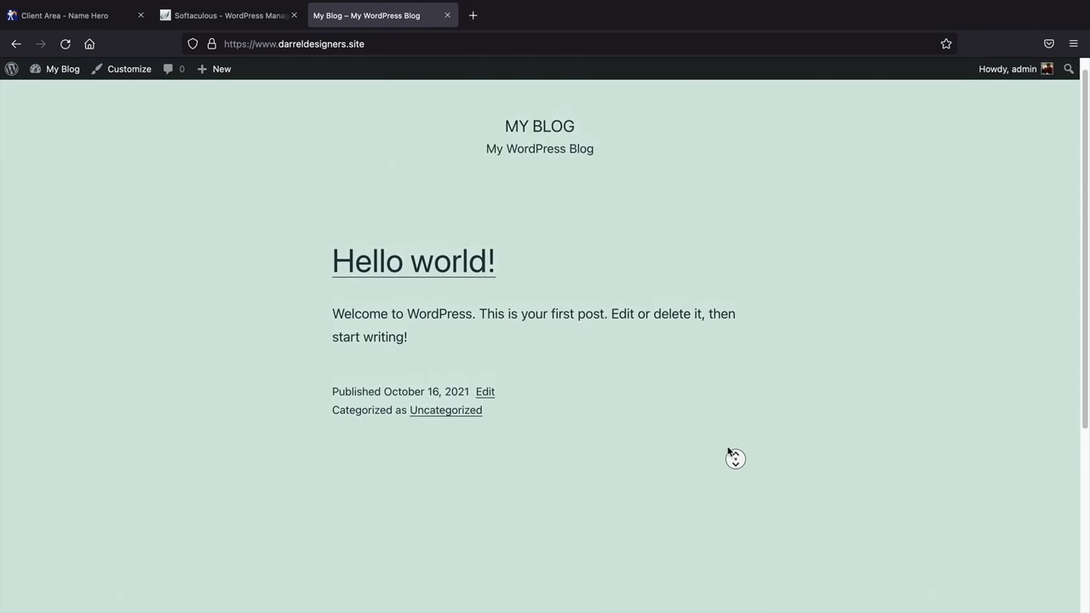
pyautogui.click(728, 452)
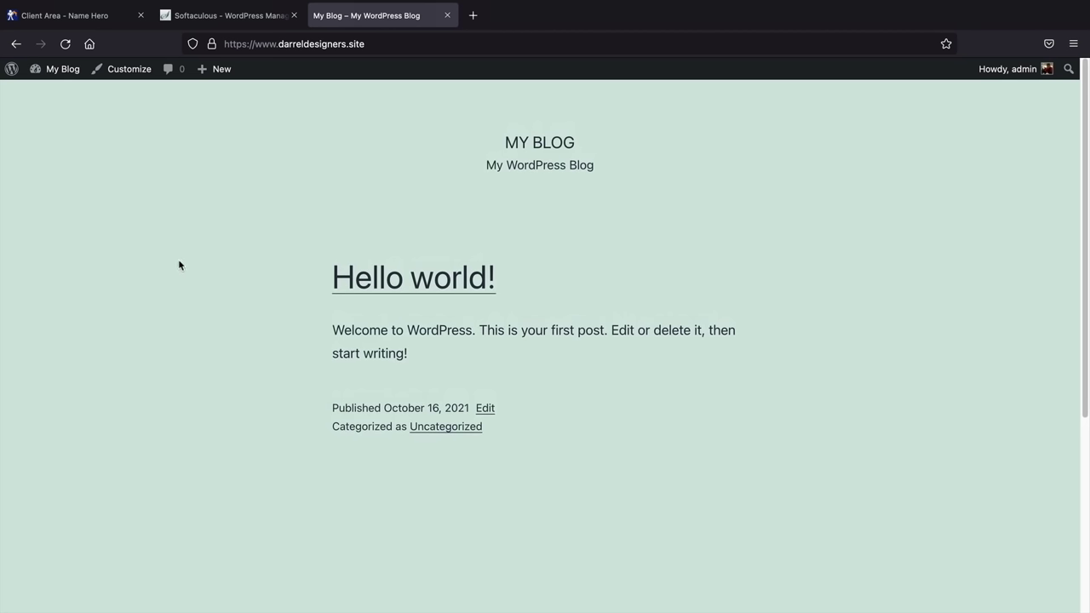
pyautogui.moveTo(63, 68)
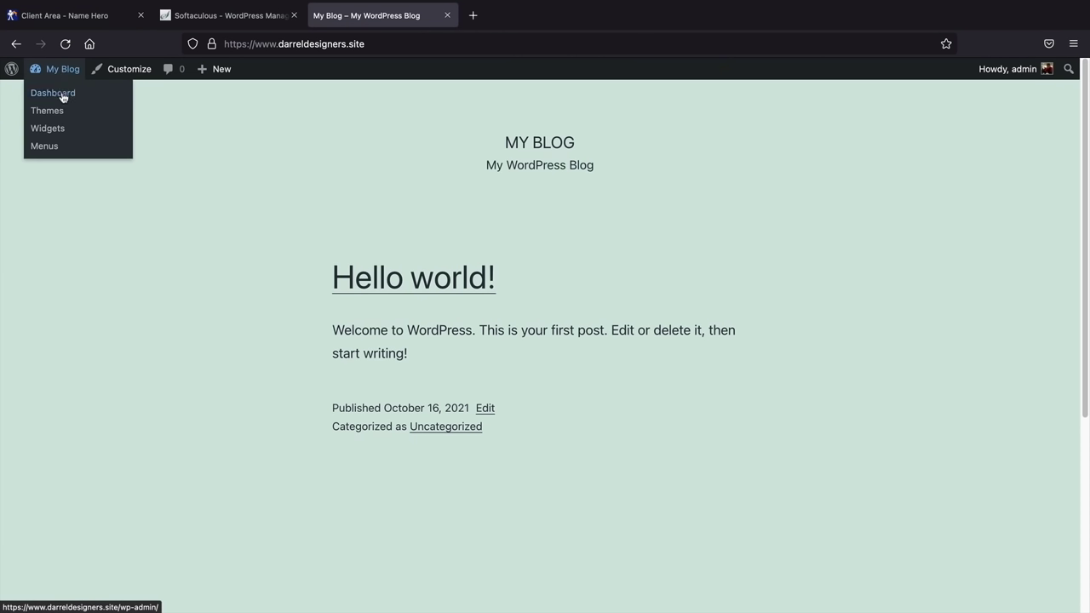
pyautogui.click(62, 94)
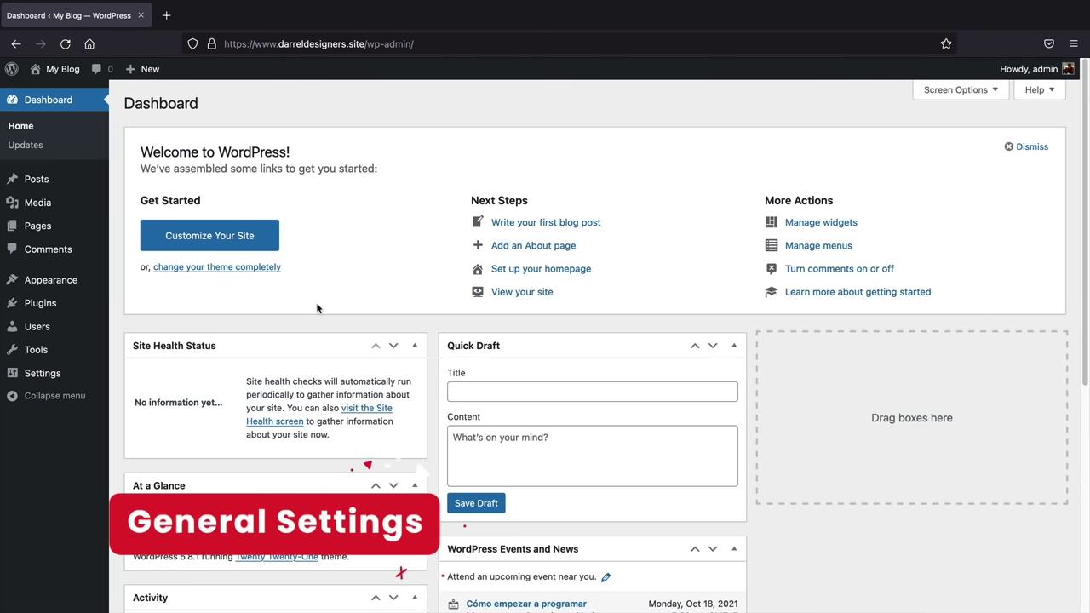
# Step: On the Profile page, try Midnight, Sunrise, Coffee and Ocean colour schemes, ending on Midnight
pyautogui.moveTo(12, 332)
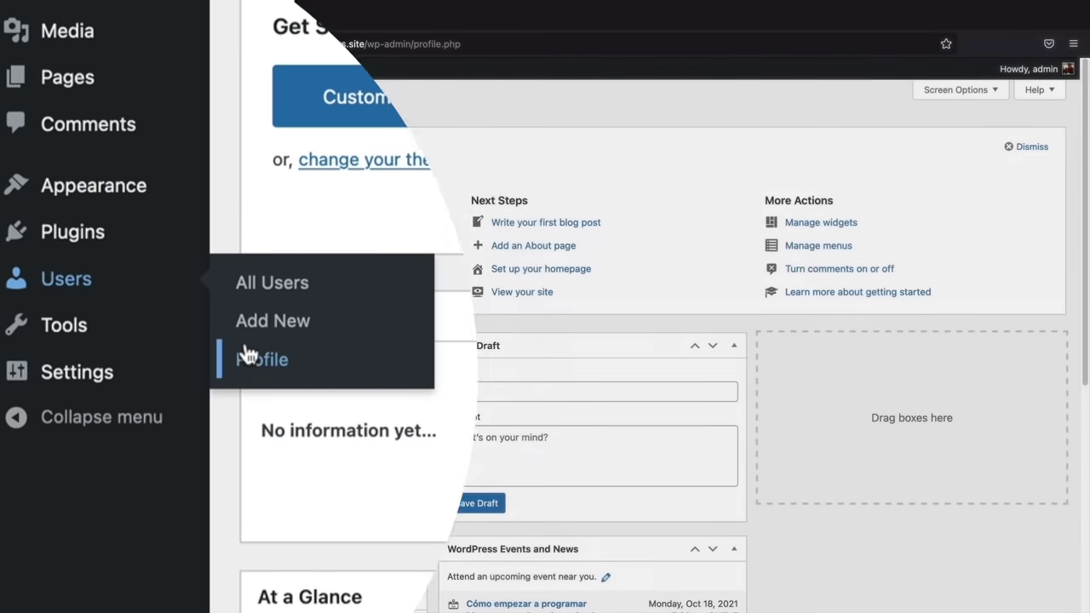
pyautogui.click(257, 362)
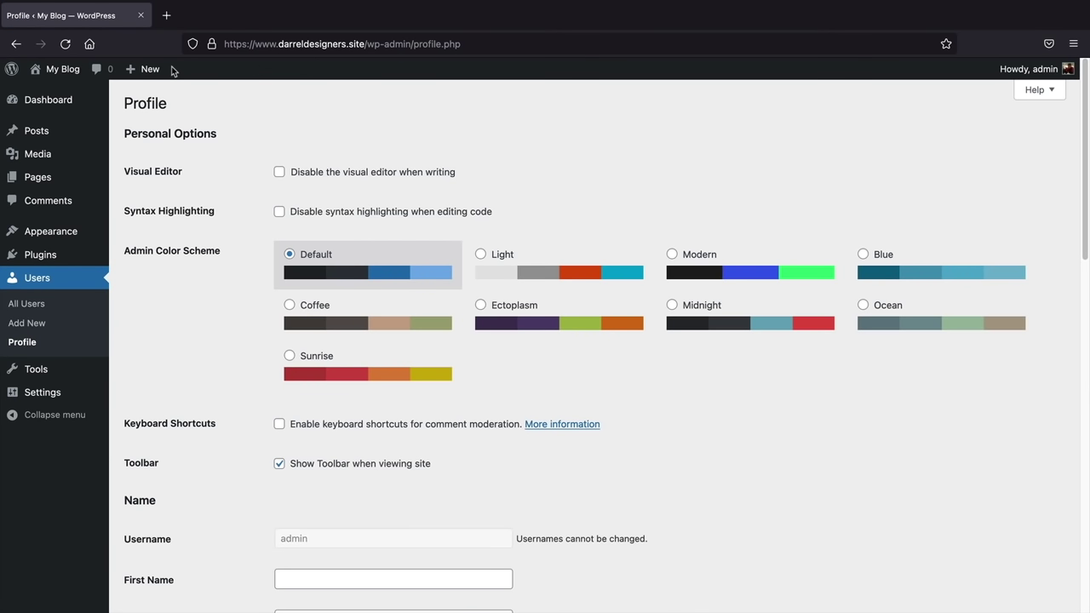
pyautogui.click(687, 321)
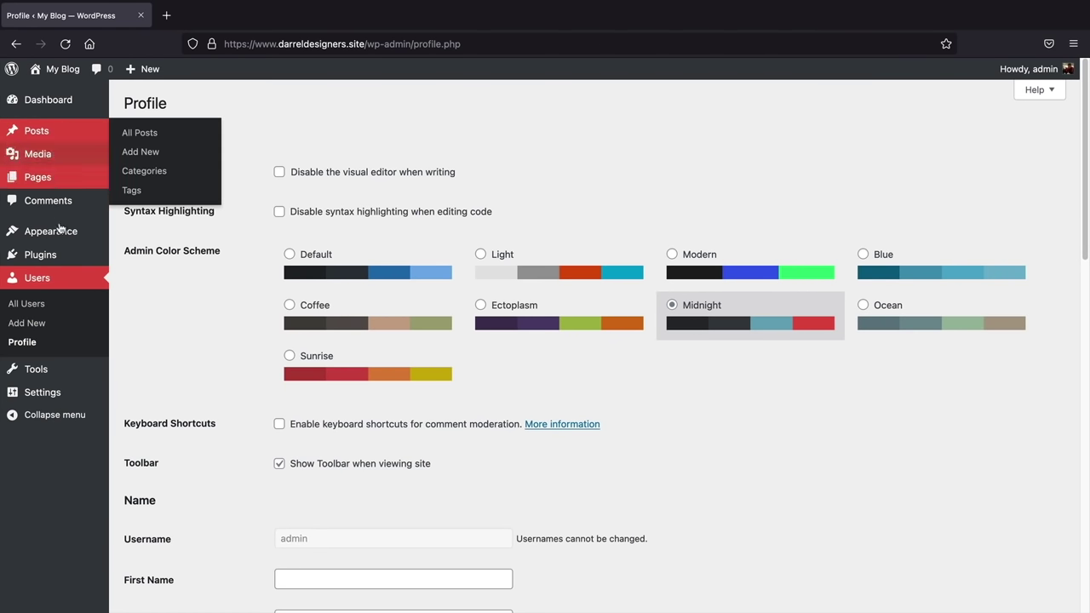
pyautogui.click(316, 358)
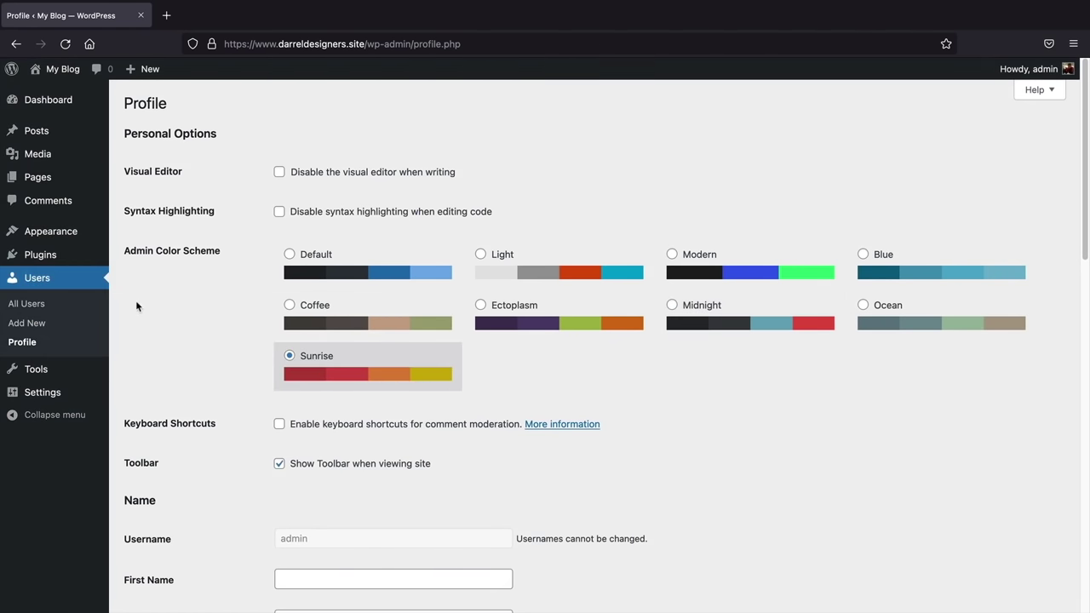
pyautogui.click(334, 331)
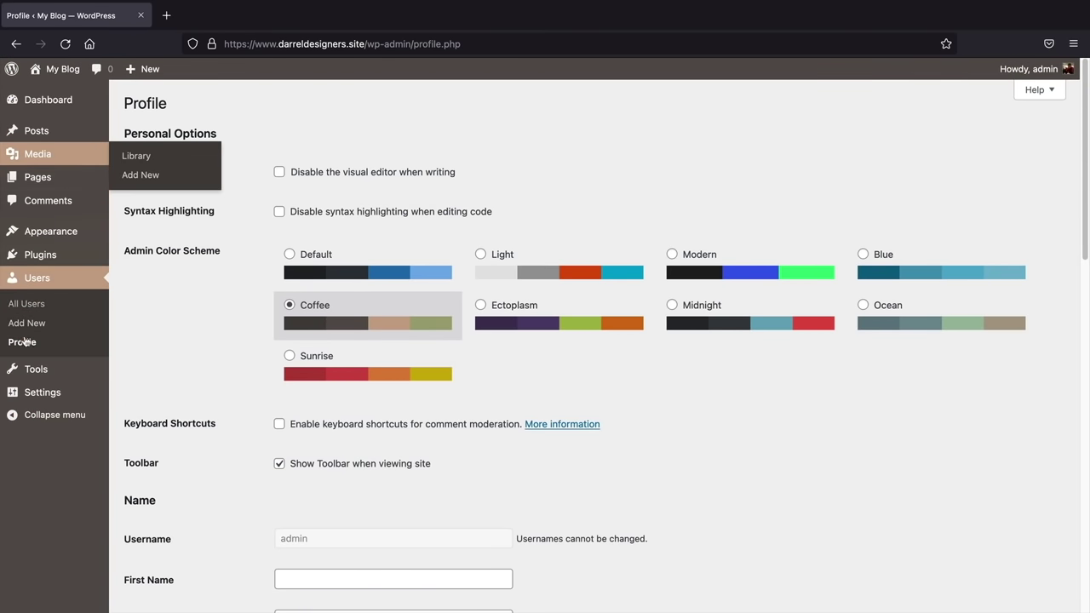
pyautogui.click(893, 322)
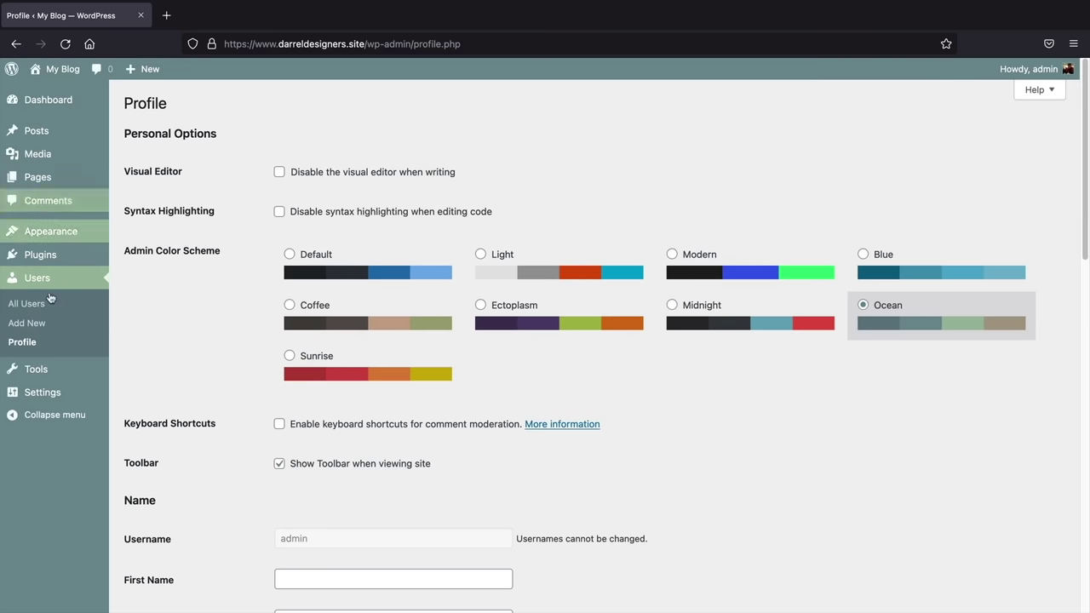
pyautogui.click(672, 306)
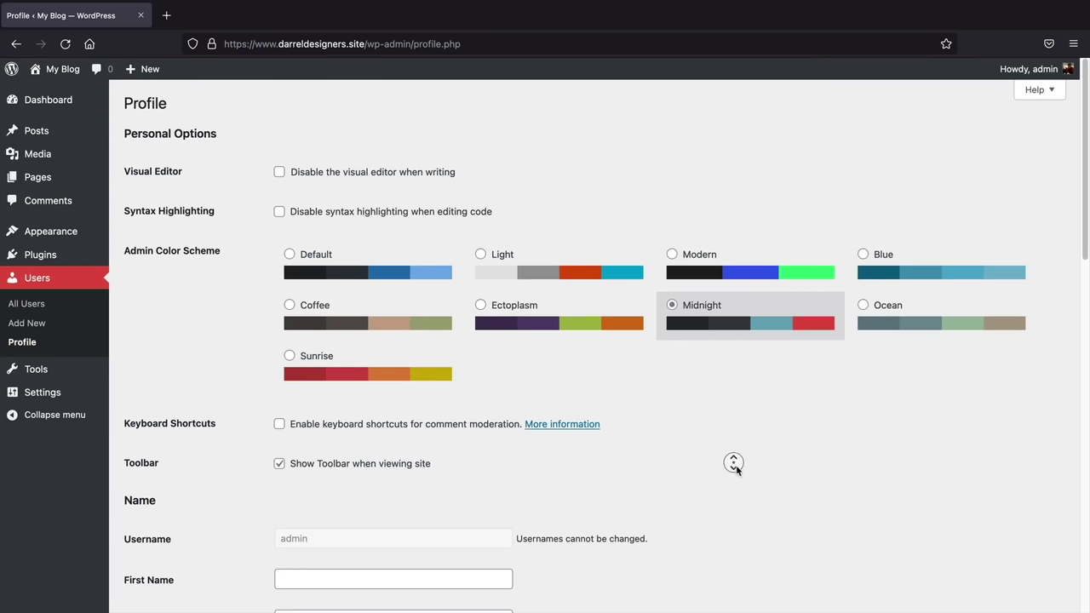
# Step: Scroll down the profile and highlight the current account email address
pyautogui.scroll(-5, 738, 470)
pyautogui.scroll(-5, 738, 478)
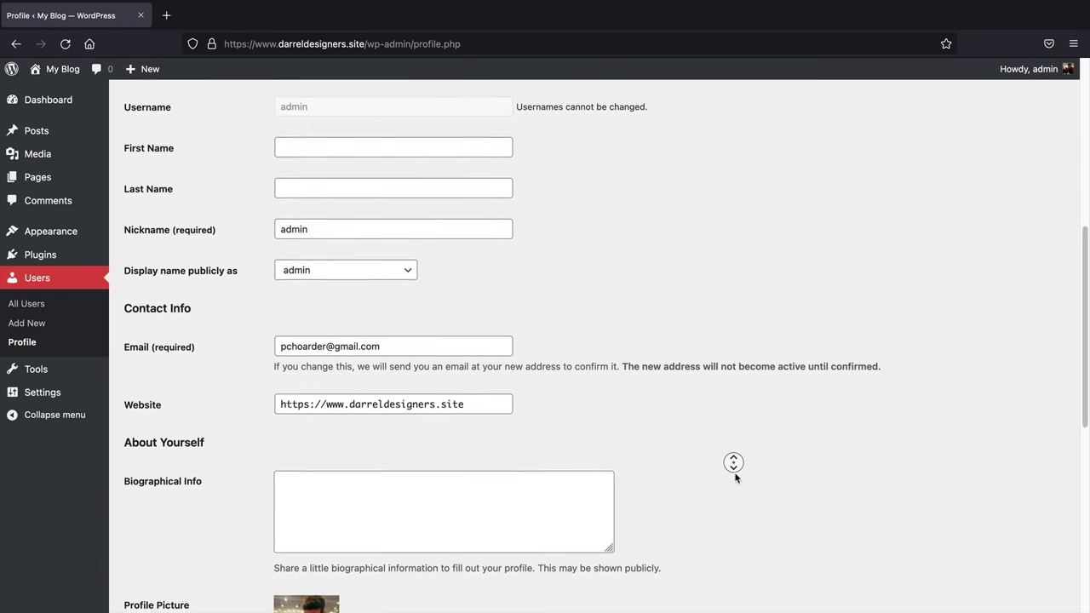
pyautogui.scroll(-3, 737, 477)
pyautogui.moveTo(451, 227); pyautogui.dragTo(267, 228)
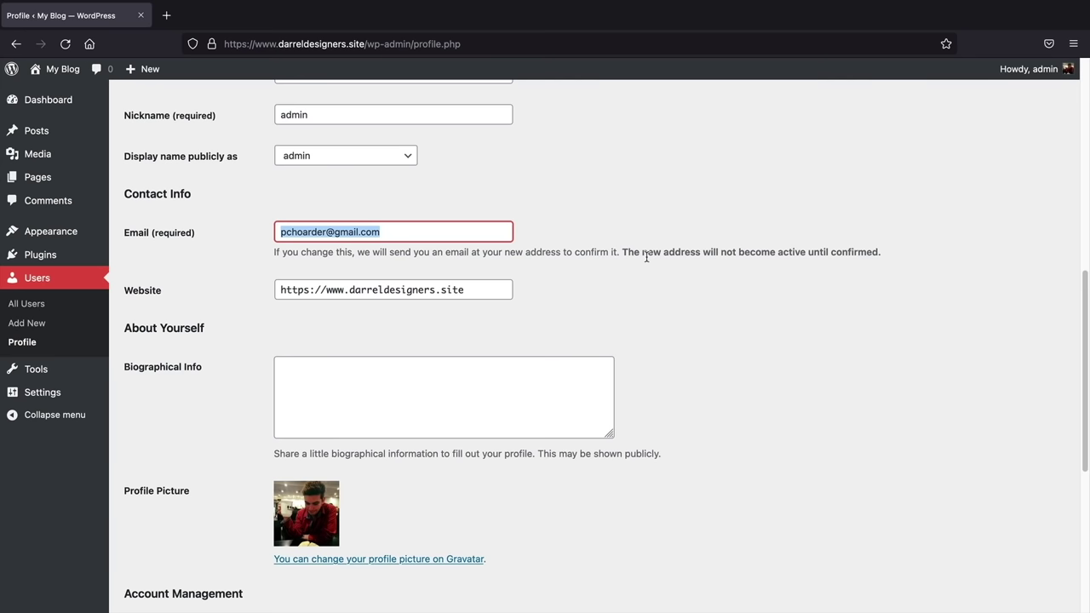
pyautogui.middleClick(664, 406)
# Step: Generate a new password, discard it, and save the profile with Update Profile
pyautogui.scroll(-3, 663, 405)
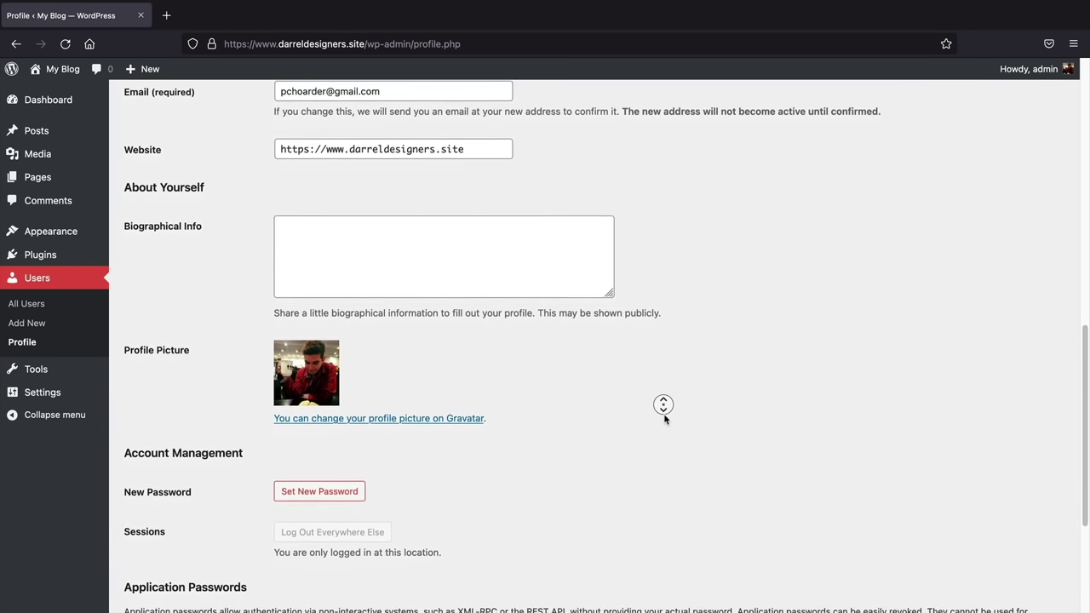
pyautogui.scroll(-3, 663, 413)
pyautogui.click(625, 394)
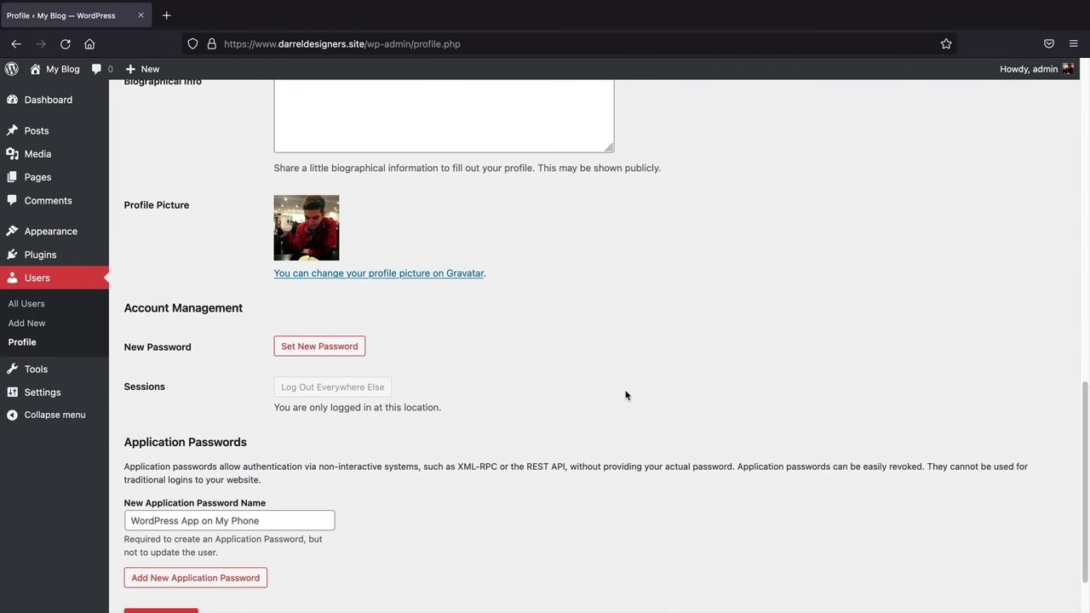
pyautogui.click(334, 345)
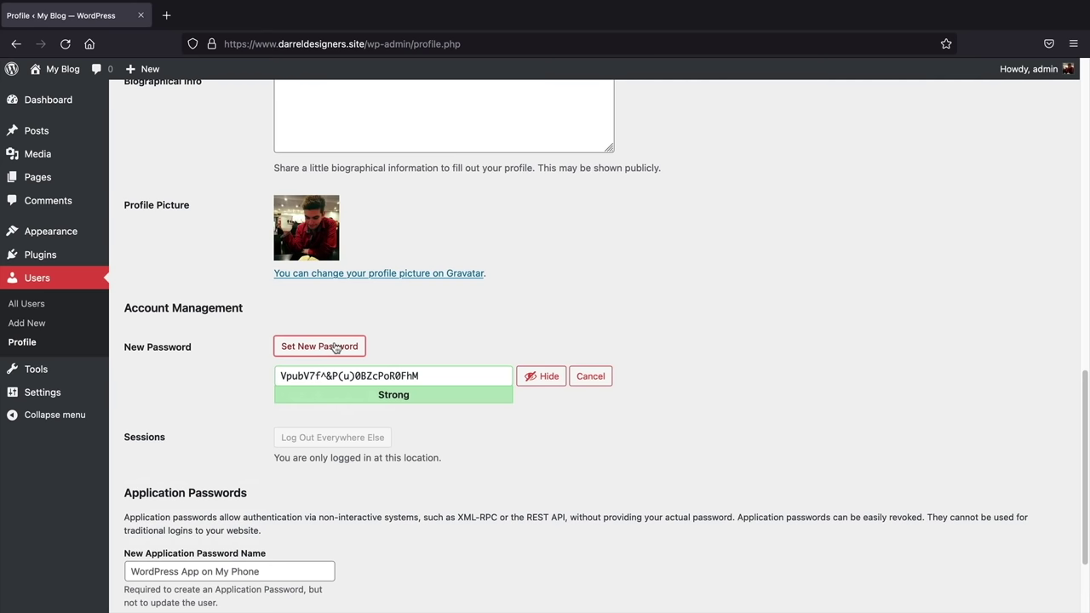
pyautogui.click(587, 380)
pyautogui.middleClick(528, 406)
pyautogui.scroll(-2, 529, 405)
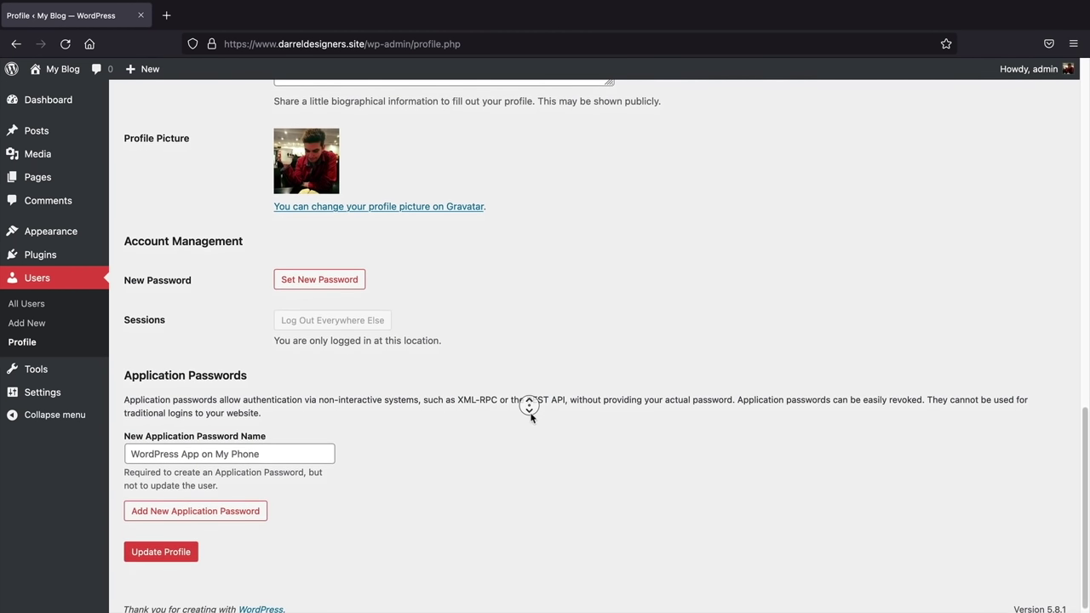
pyautogui.click(529, 411)
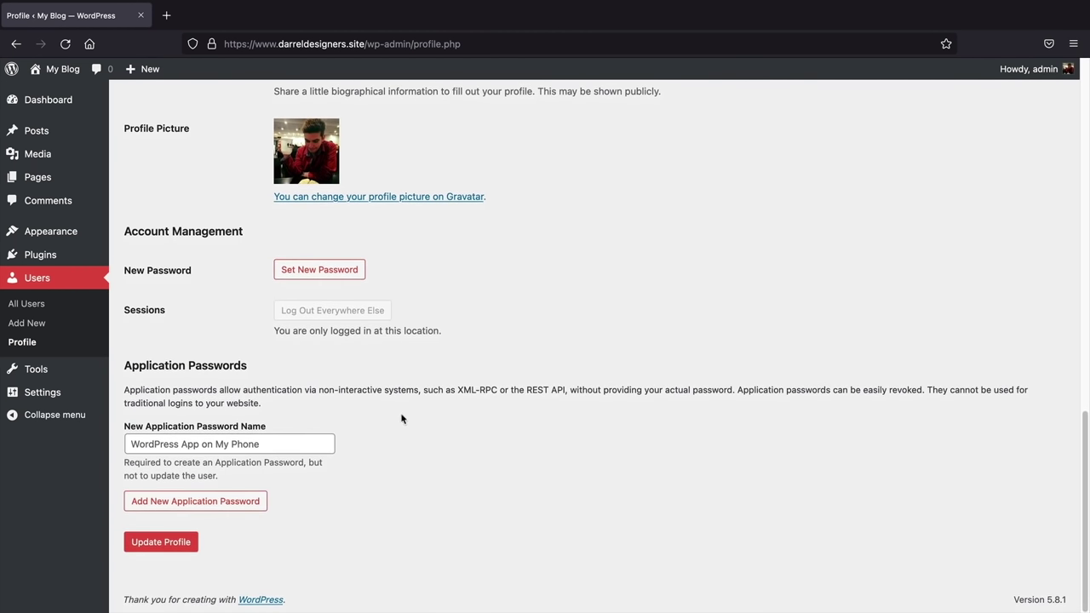
pyautogui.click(162, 543)
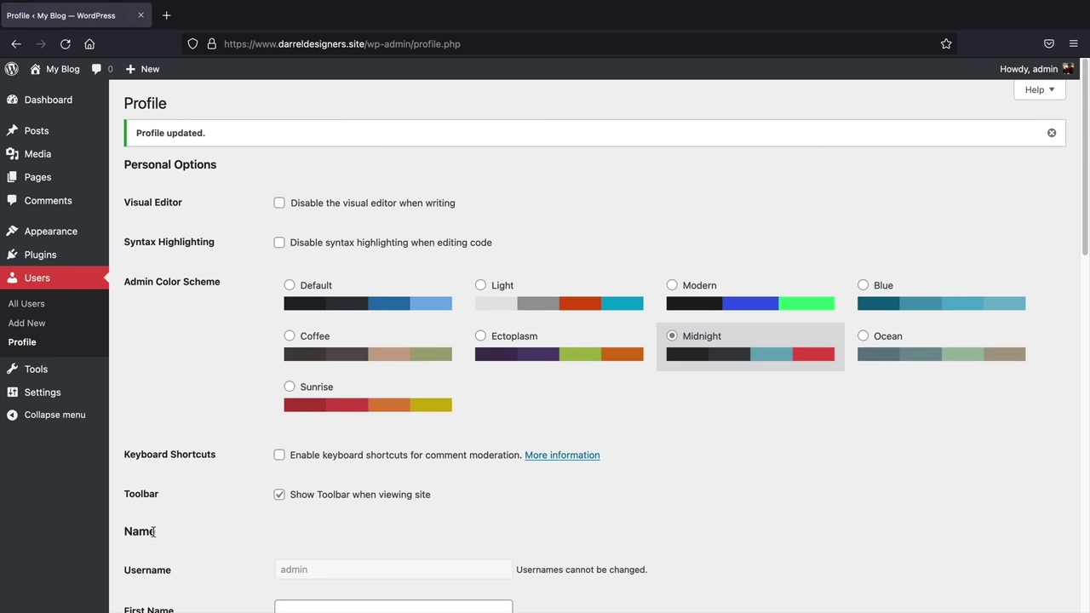
# Step: Open Settings > General and review the administration email address
pyautogui.moveTo(63, 396)
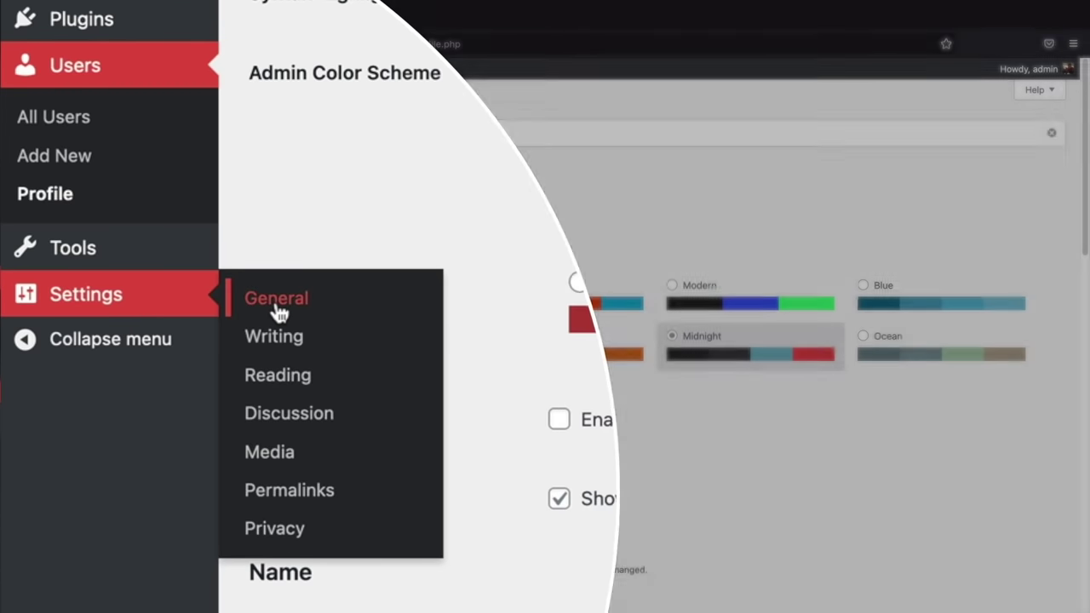
pyautogui.click(251, 313)
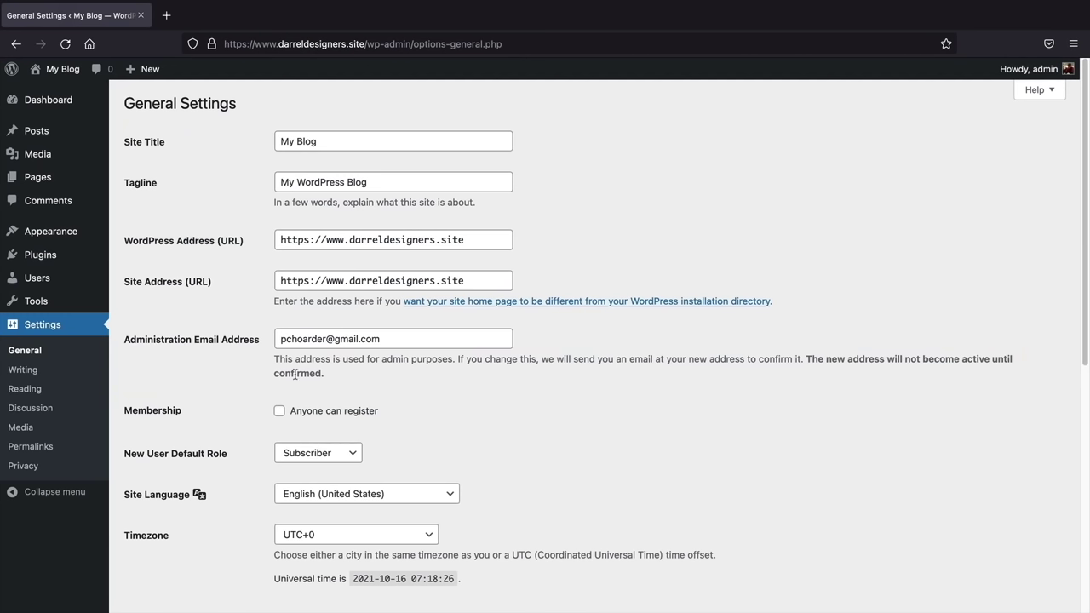
pyautogui.moveTo(411, 343); pyautogui.dragTo(267, 338)
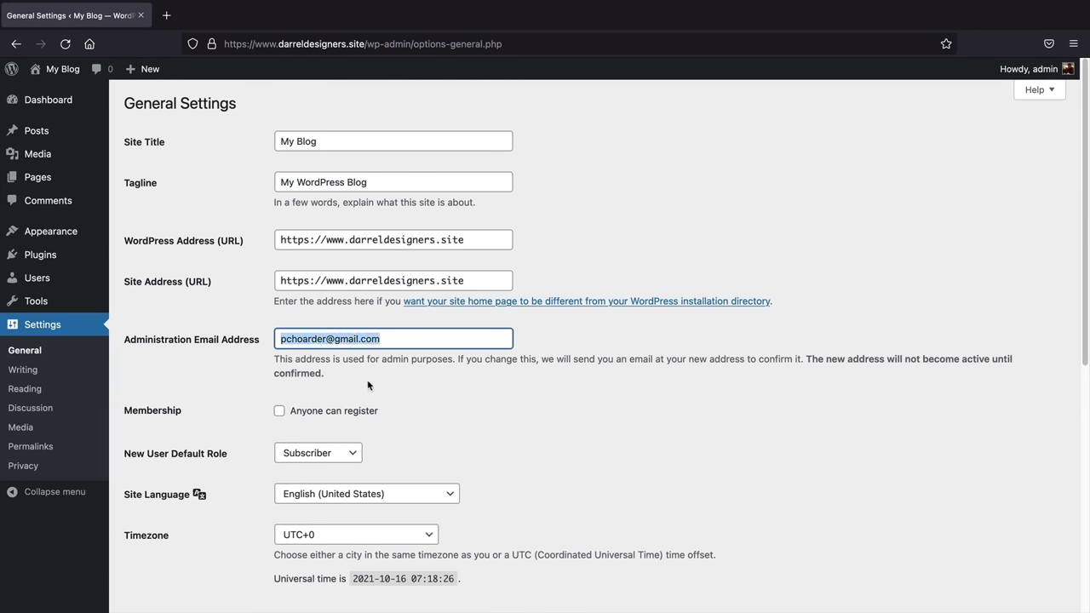
pyautogui.click(503, 383)
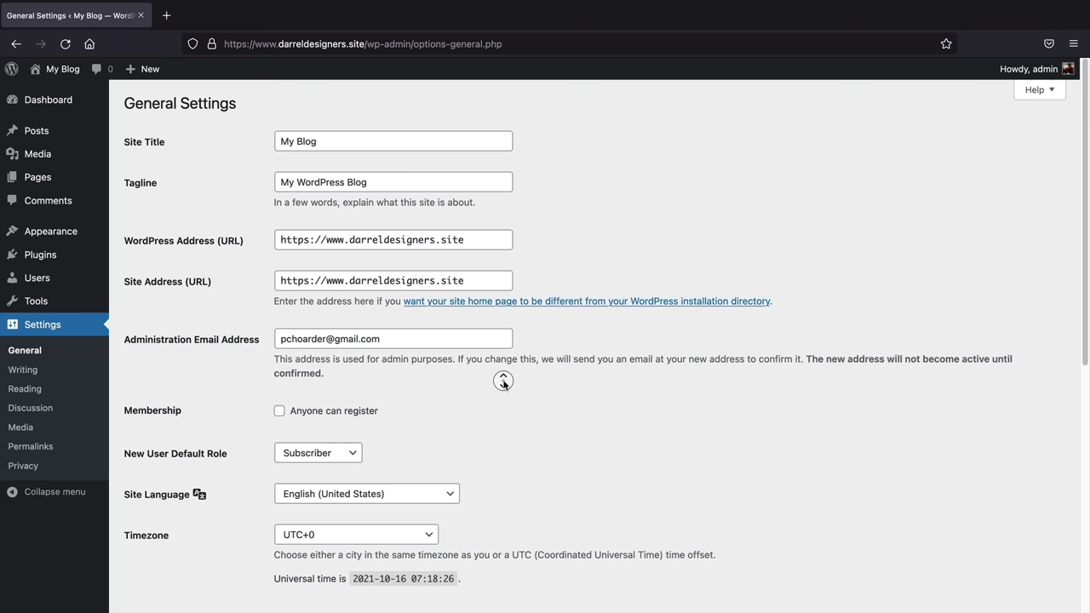
pyautogui.middleClick(463, 385)
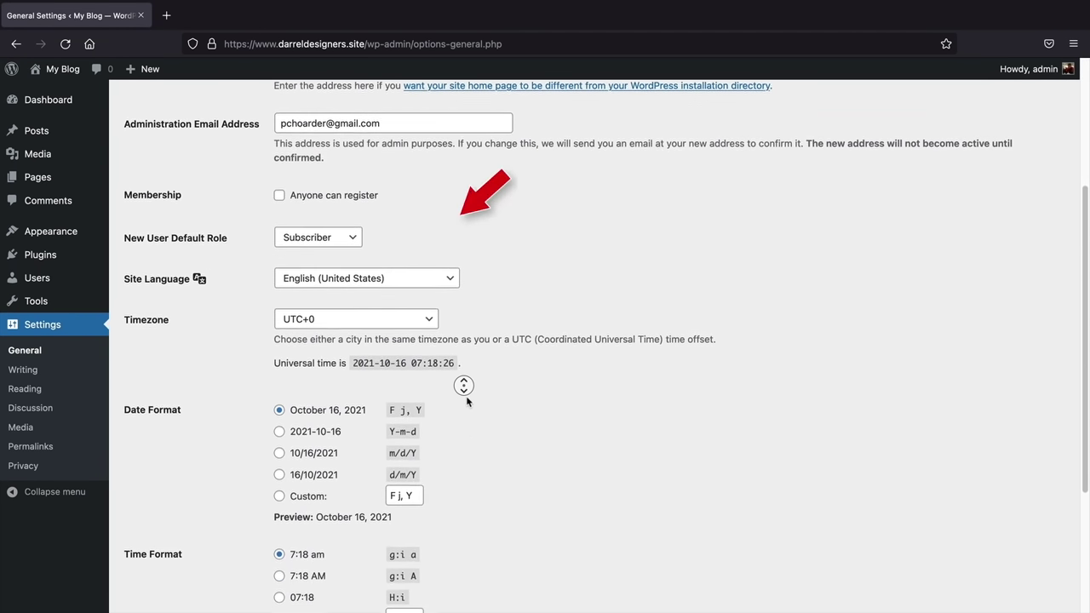
pyautogui.middleClick(465, 384)
# Step: Confirm English (United States) as site language and UTC+0 timezone, then save unchanged
pyautogui.click(407, 242)
pyautogui.click(399, 233)
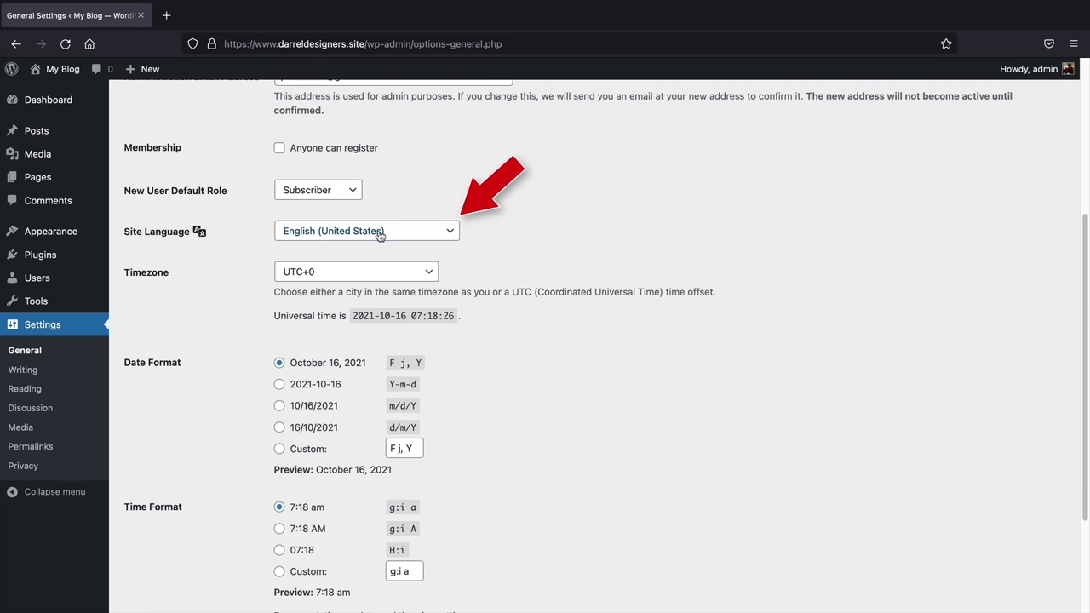
pyautogui.click(377, 236)
pyautogui.scroll(-10, 371, 464)
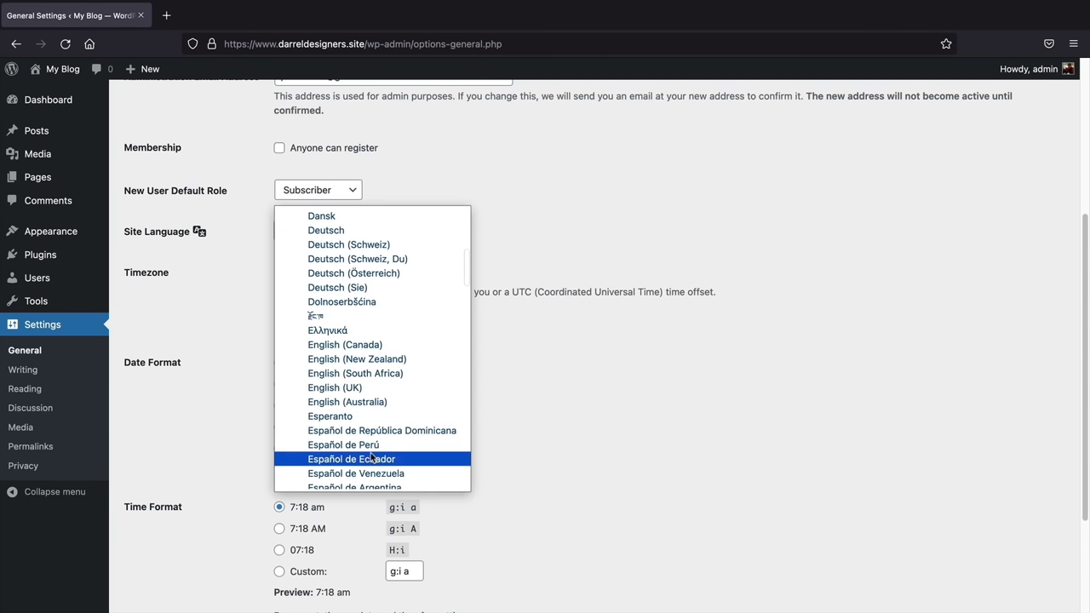
pyautogui.scroll(15, 372, 455)
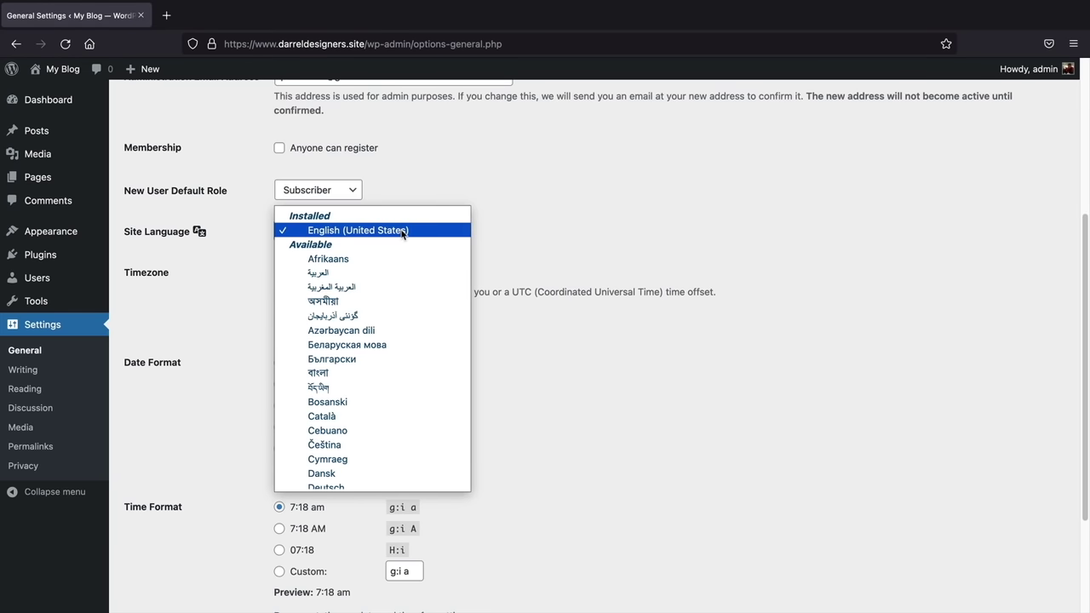
pyautogui.middleClick(254, 269)
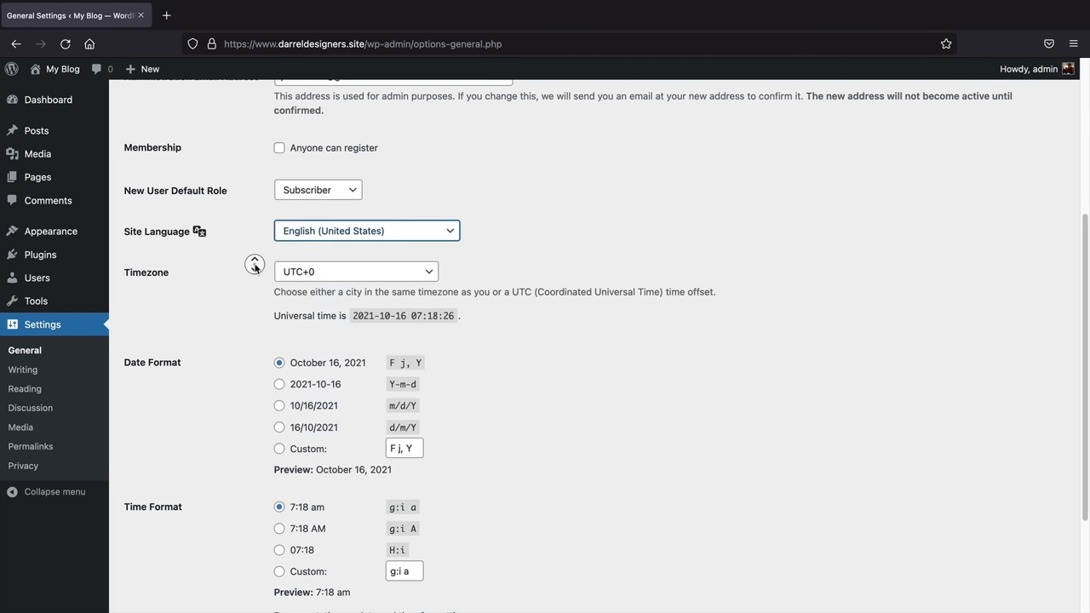
pyautogui.scroll(-4, 253, 265)
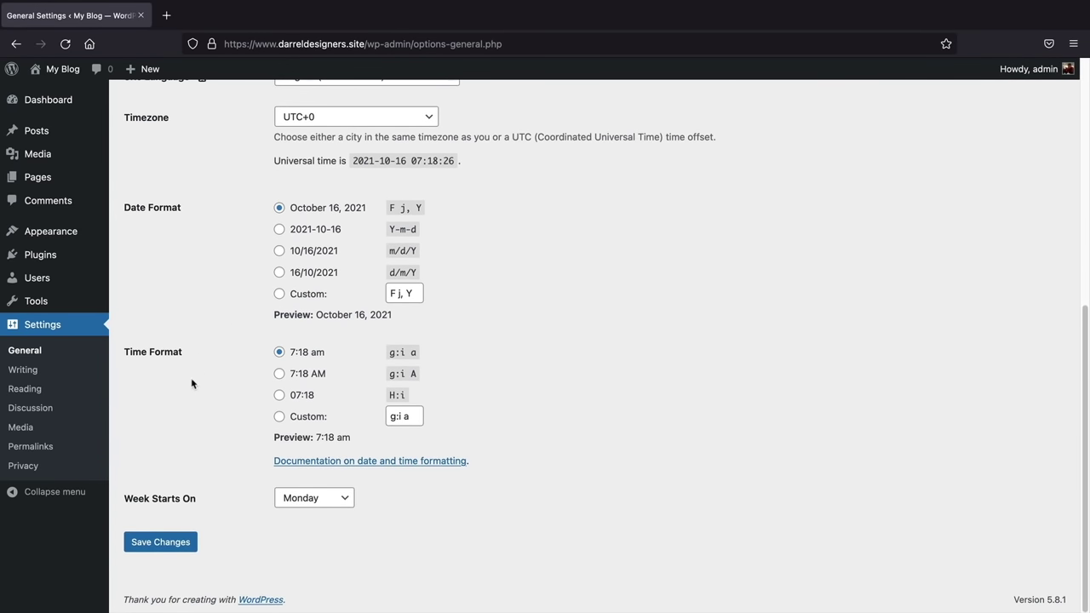
pyautogui.click(166, 545)
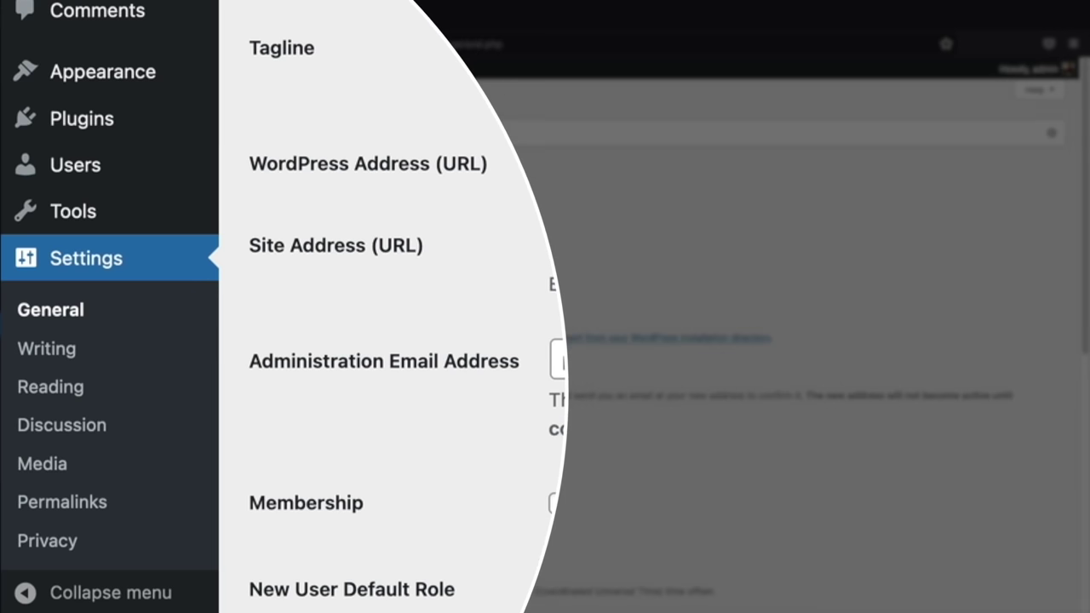
# Step: Save the Post name permalink structure (/%postname%/) and return to the Dashboard
pyautogui.click(83, 510)
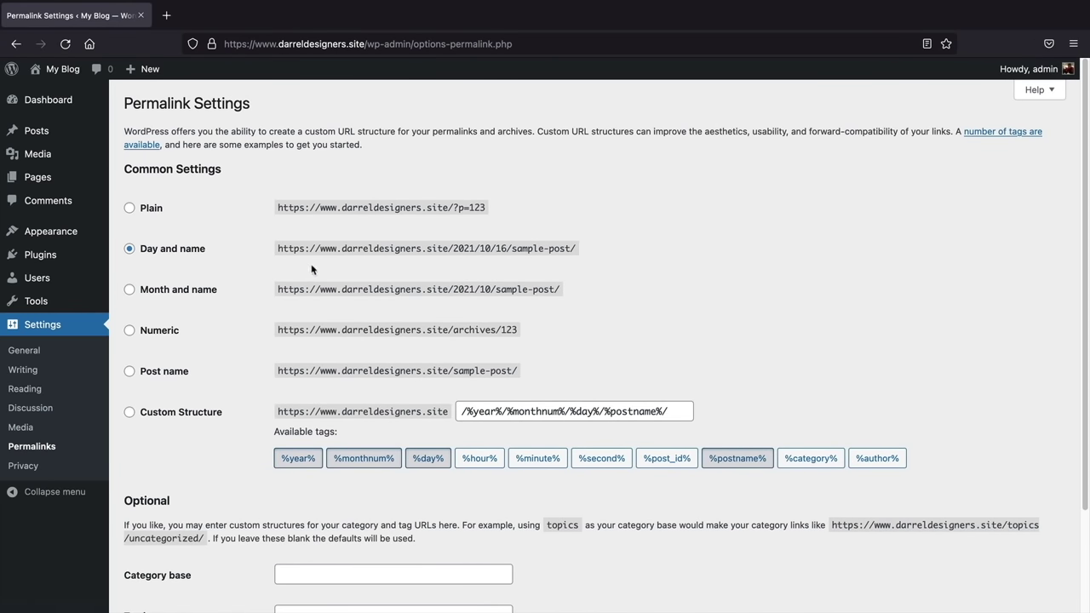
pyautogui.click(129, 373)
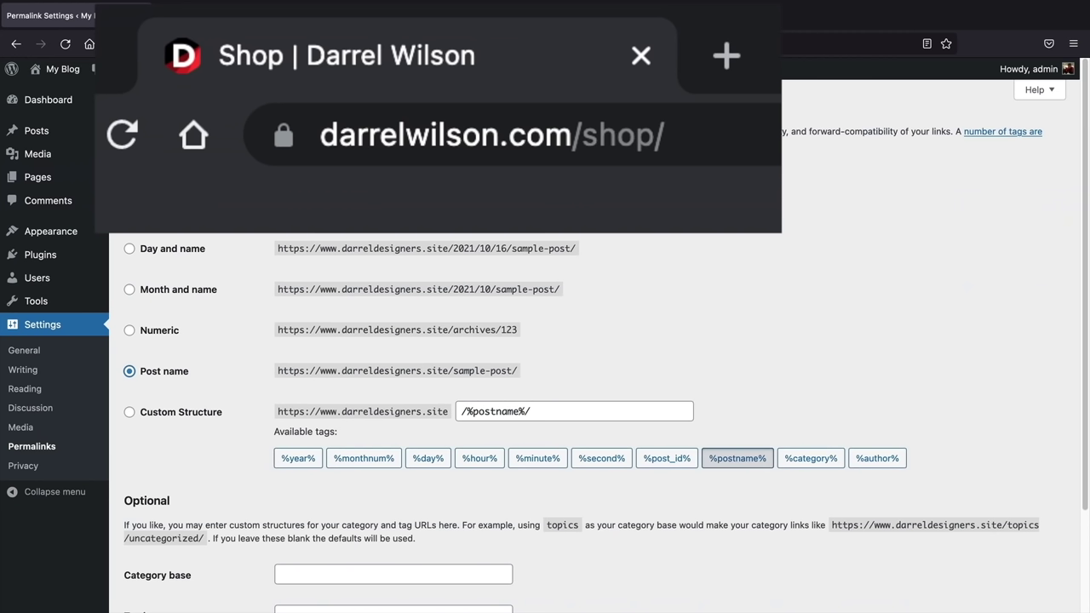
pyautogui.moveTo(425, 290); pyautogui.dragTo(568, 290)
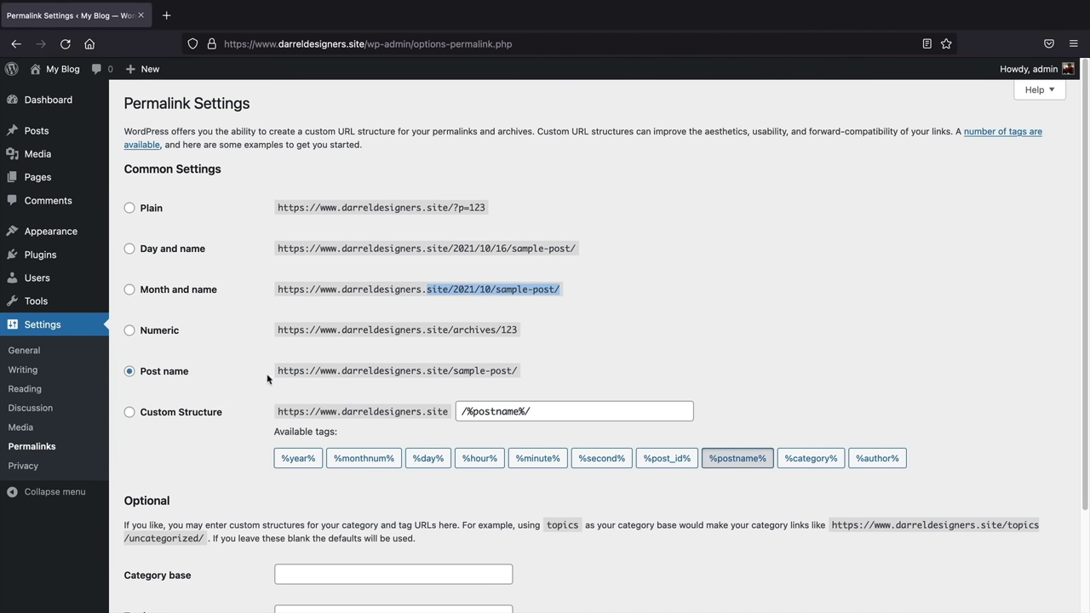
pyautogui.click(289, 369)
pyautogui.middleClick(271, 368)
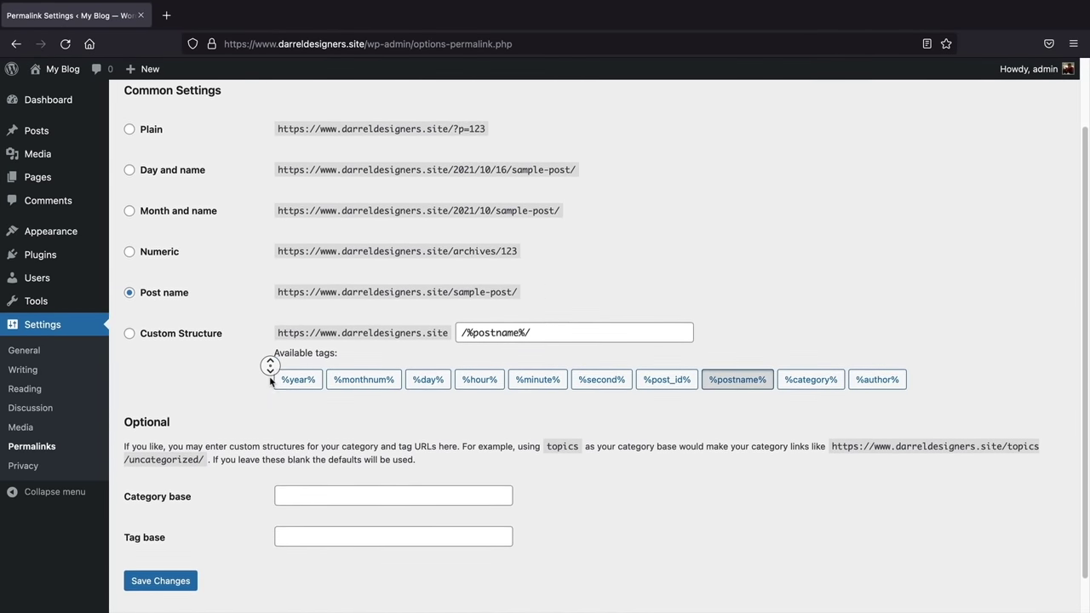
pyautogui.click(269, 376)
pyautogui.click(171, 546)
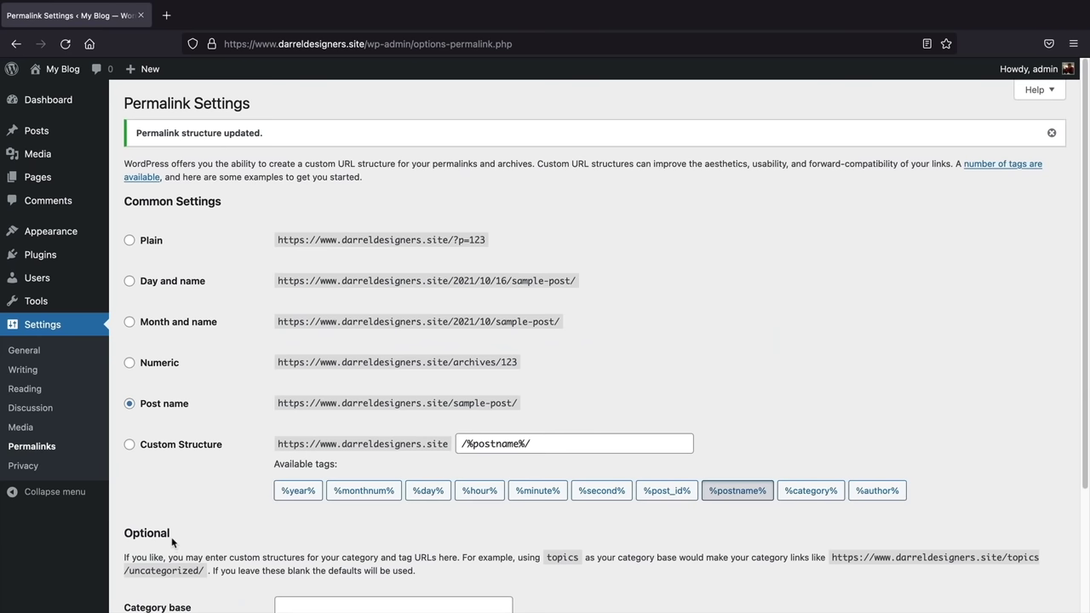
pyautogui.click(49, 102)
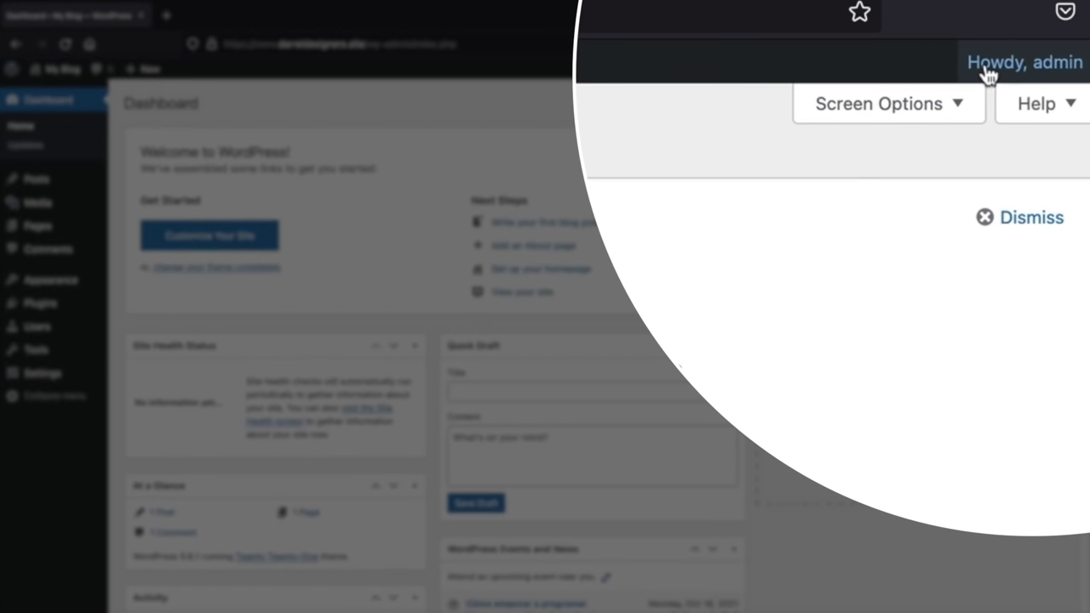
# Step: Log out of admin, then load the site's /wp-admin/ address to reach the login page
pyautogui.moveTo(1031, 75)
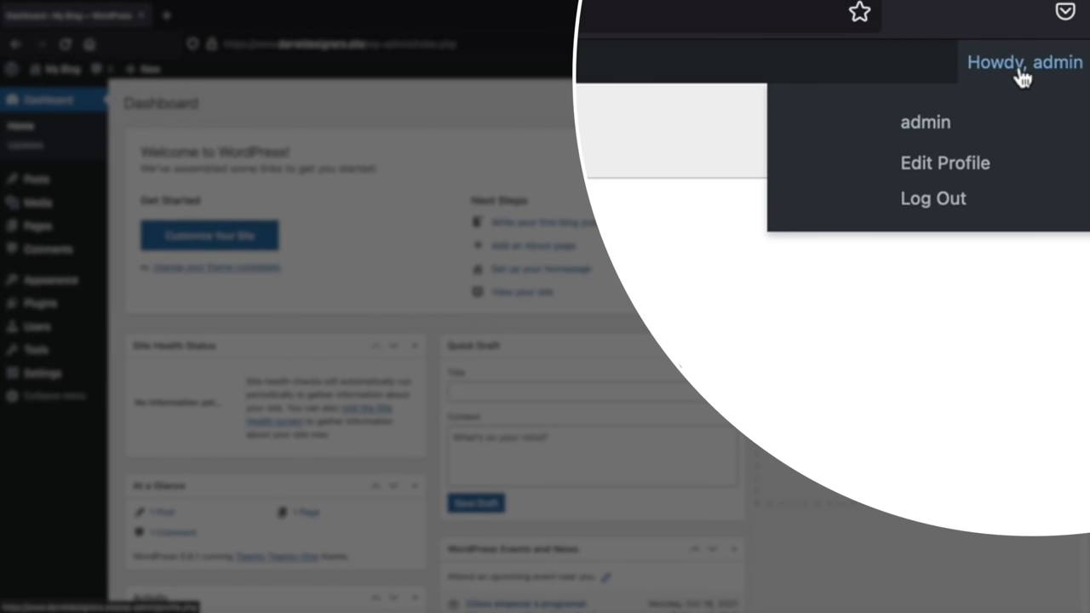
pyautogui.click(933, 204)
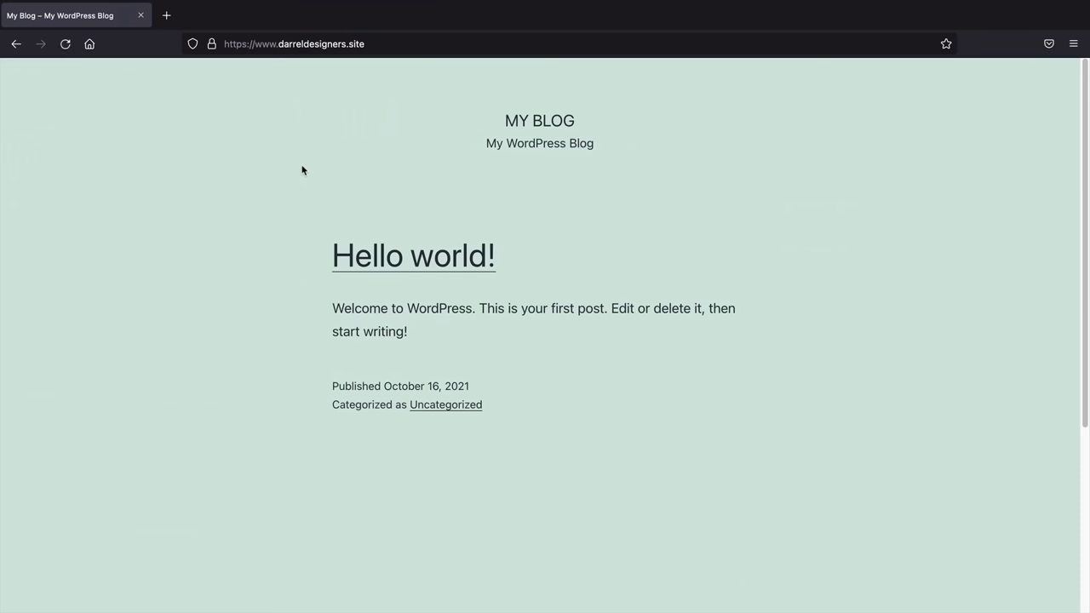
pyautogui.click(418, 39)
pyautogui.press('Right')
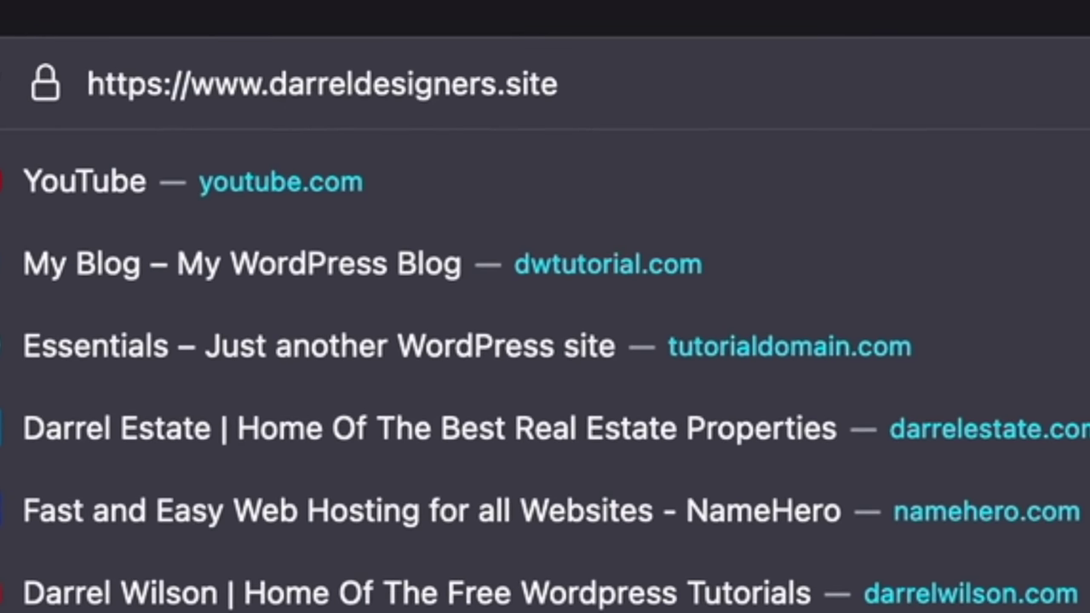
pyautogui.write('/wp-')
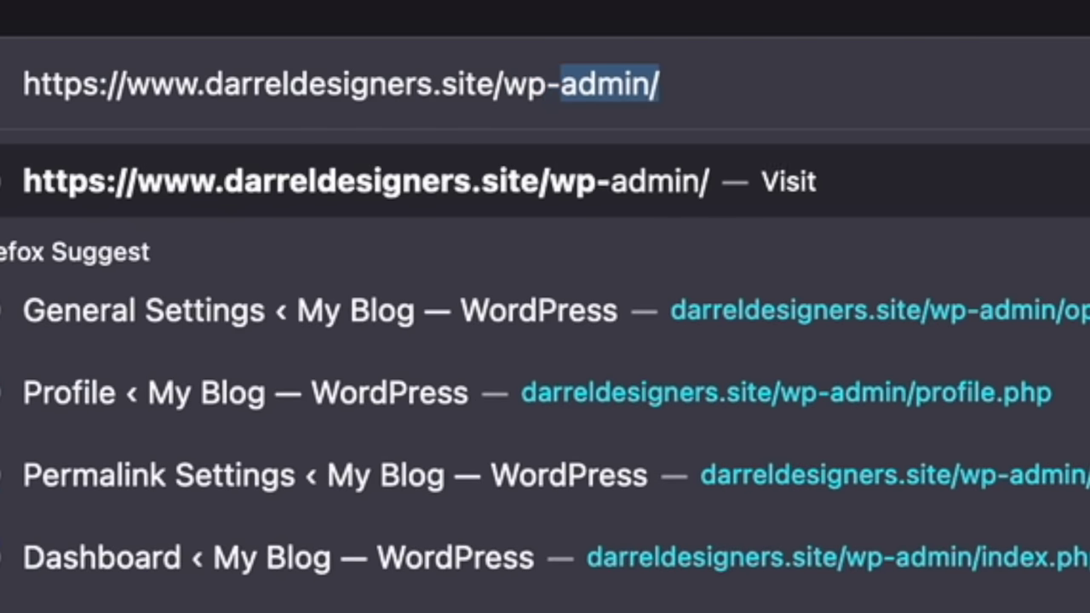
pyautogui.write('admin/')
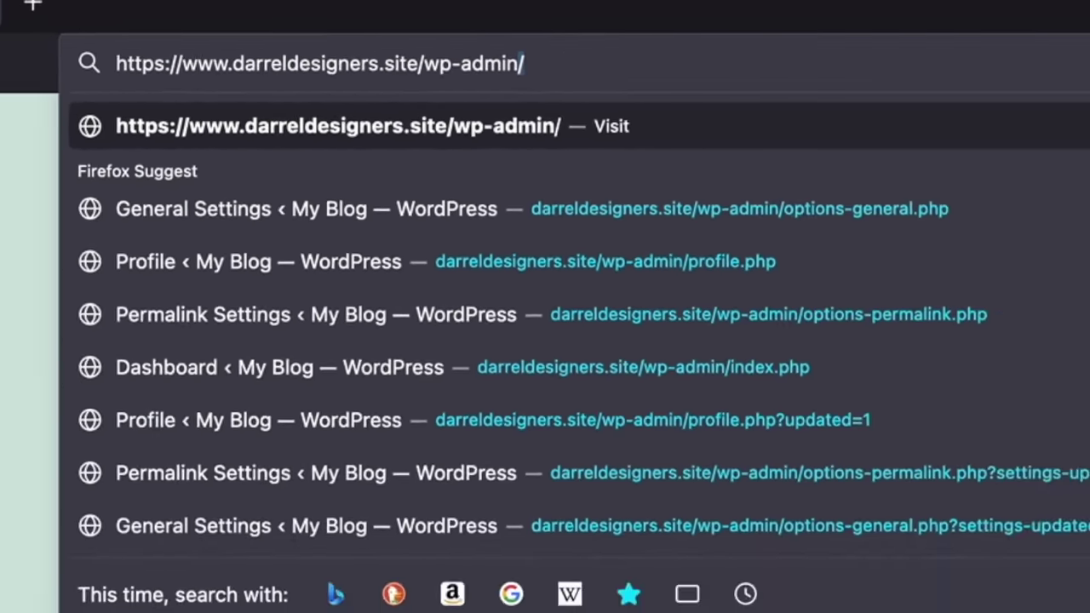
pyautogui.press('Return')
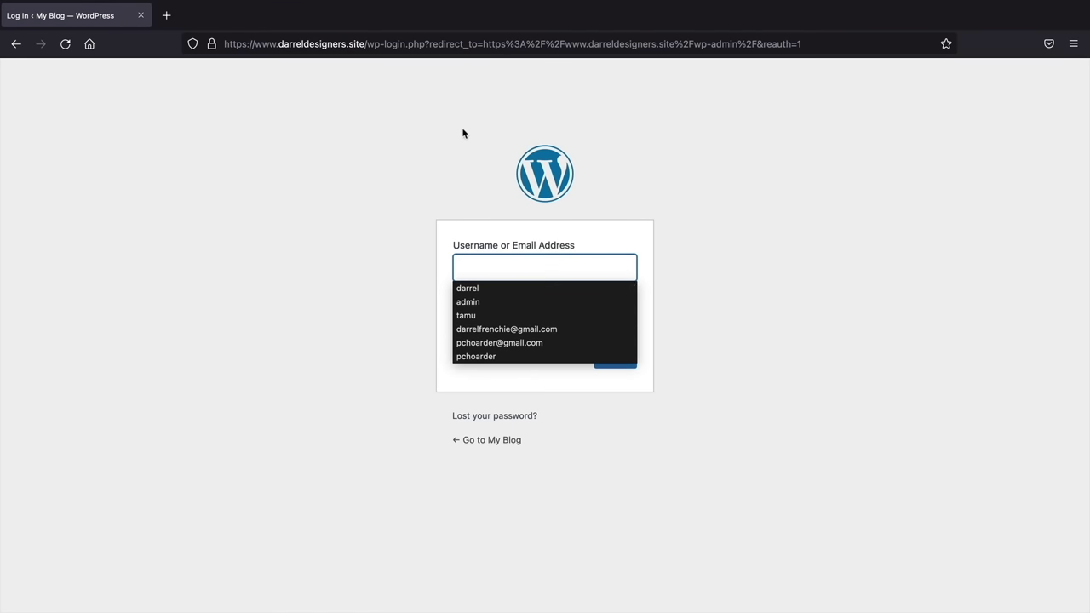
# Step: Log in with the admin username and password, Remember Me ticked, saving the login in Firefox
pyautogui.click(465, 275)
pyautogui.write('admin')
pyautogui.press('Tab')
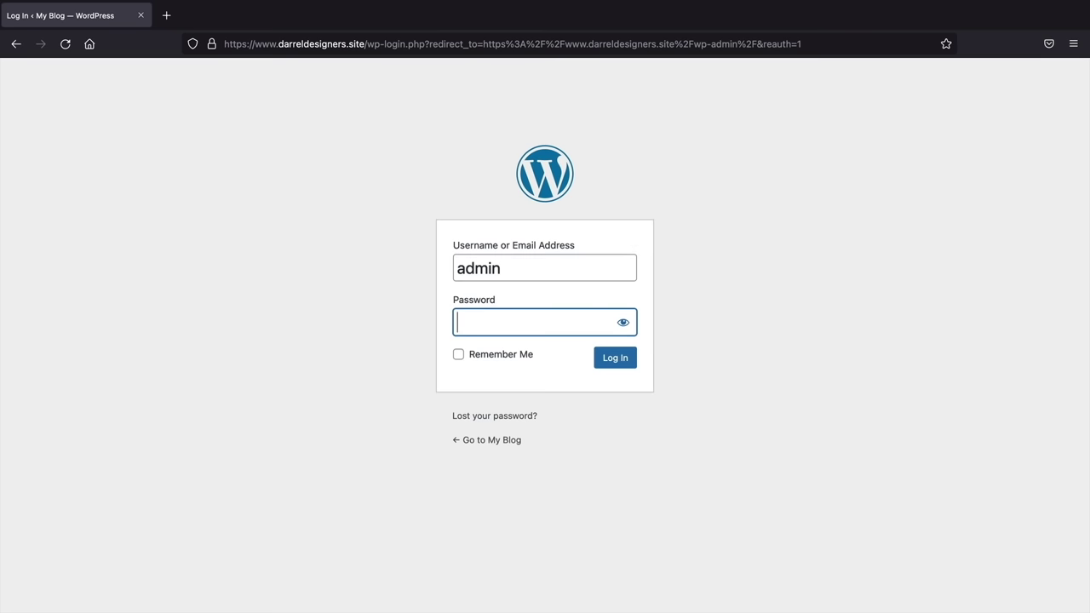
pyautogui.write('**********')
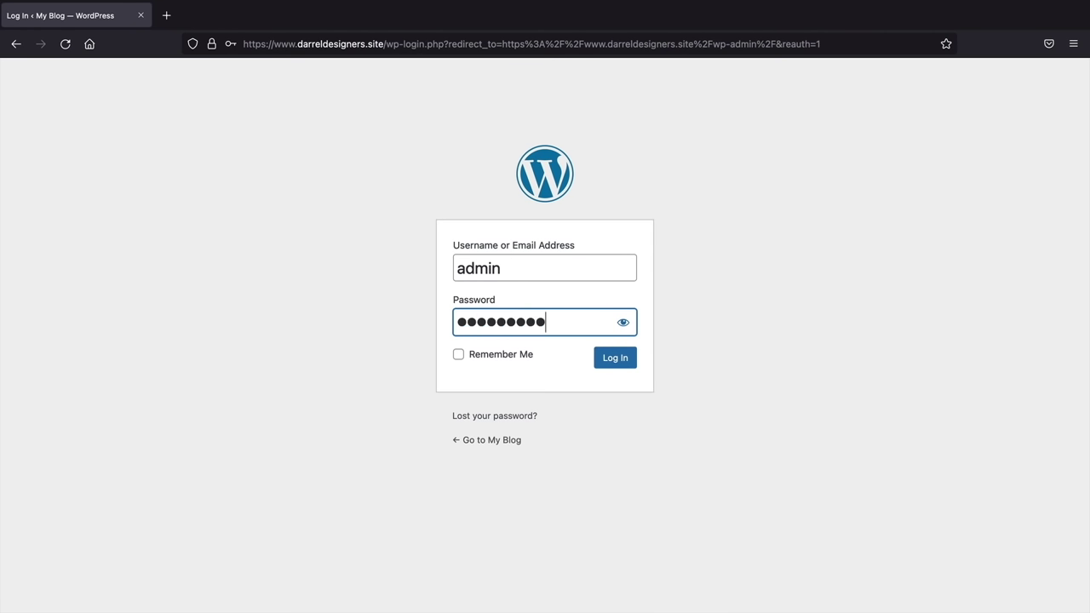
pyautogui.click(623, 323)
pyautogui.click(498, 358)
pyautogui.click(615, 359)
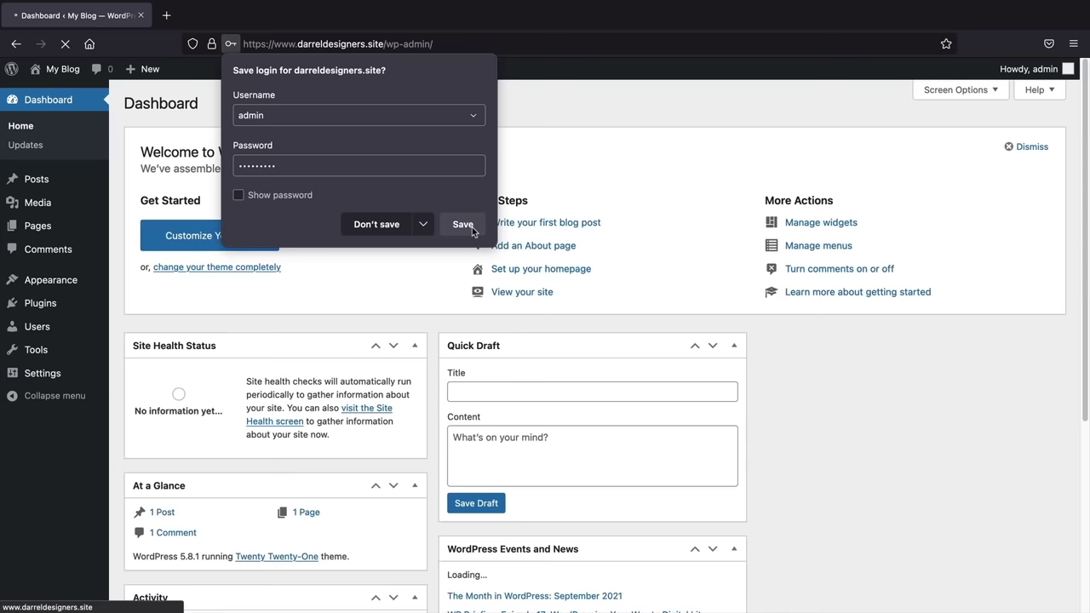
pyautogui.click(468, 225)
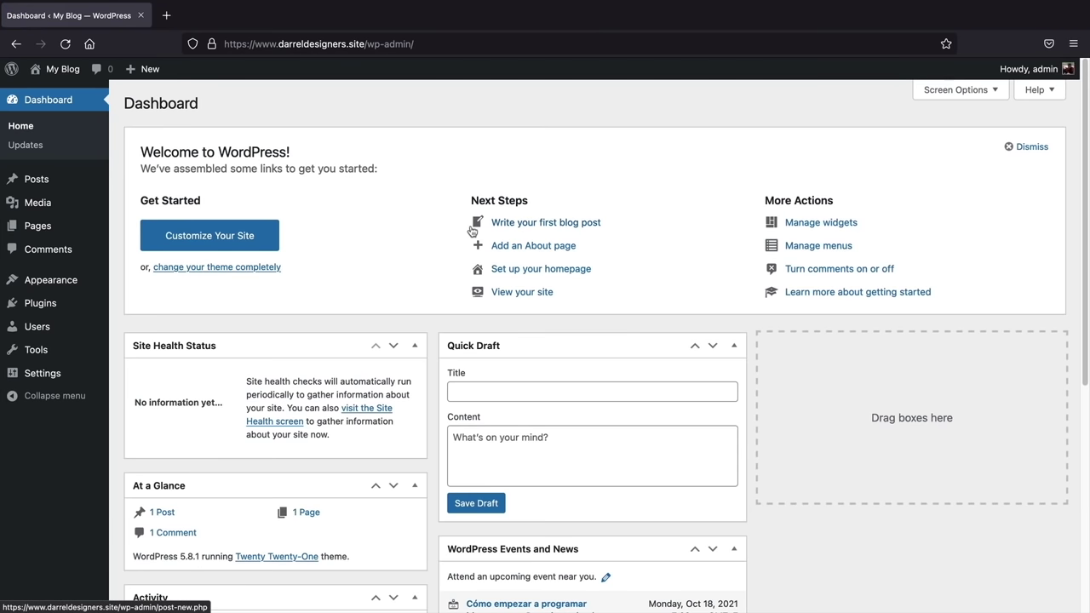
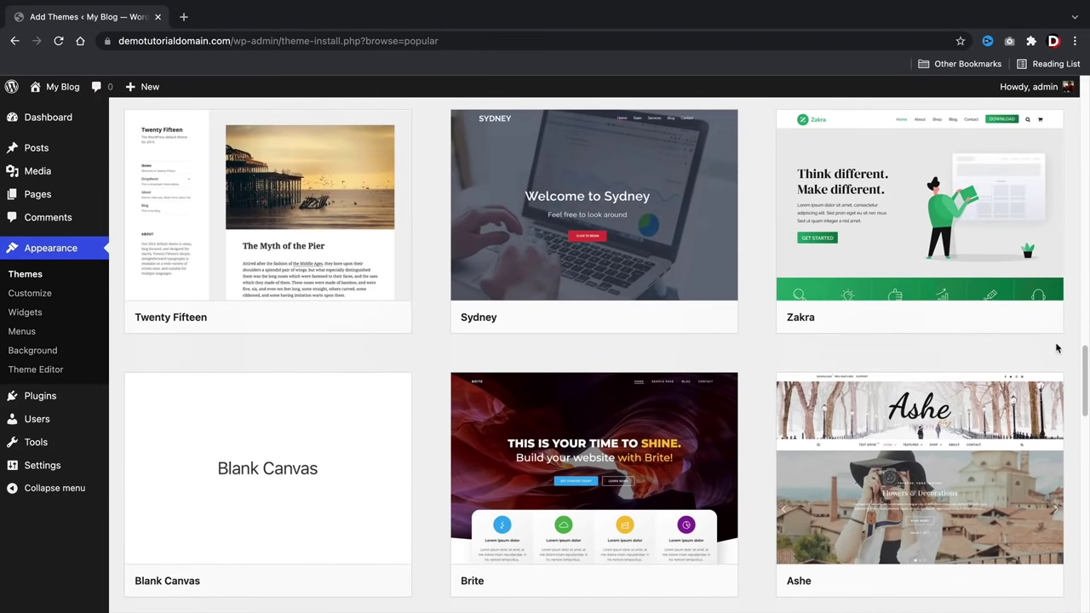
# Step: Search the theme catalogue for 'ast' and activate the Astra theme
pyautogui.scroll(4, 1056, 347)
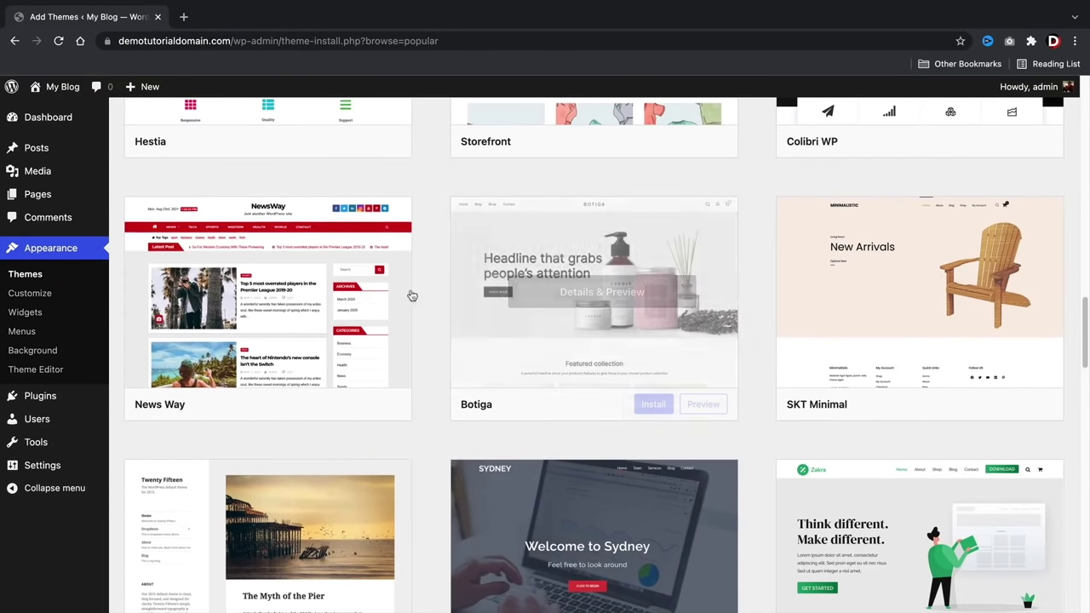
pyautogui.scroll(8, 894, 361)
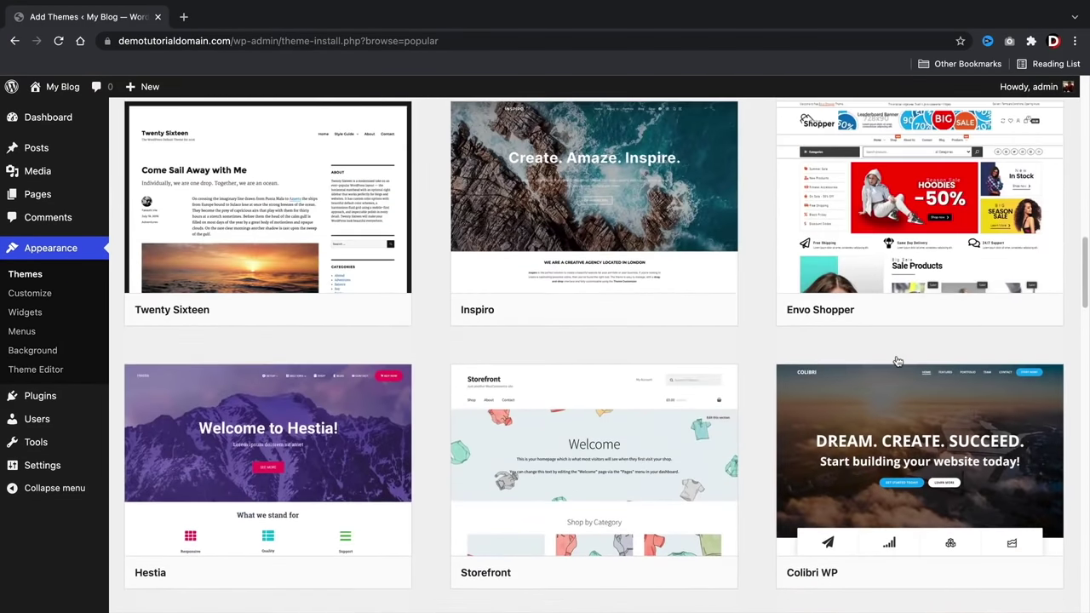
pyautogui.scroll(10, 897, 362)
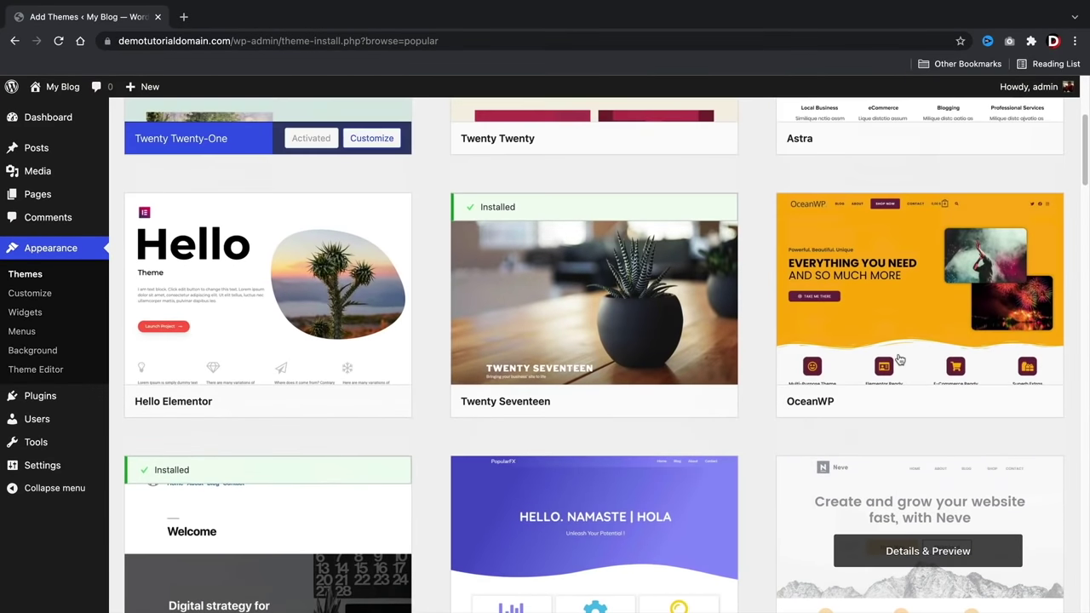
pyautogui.scroll(1, 899, 360)
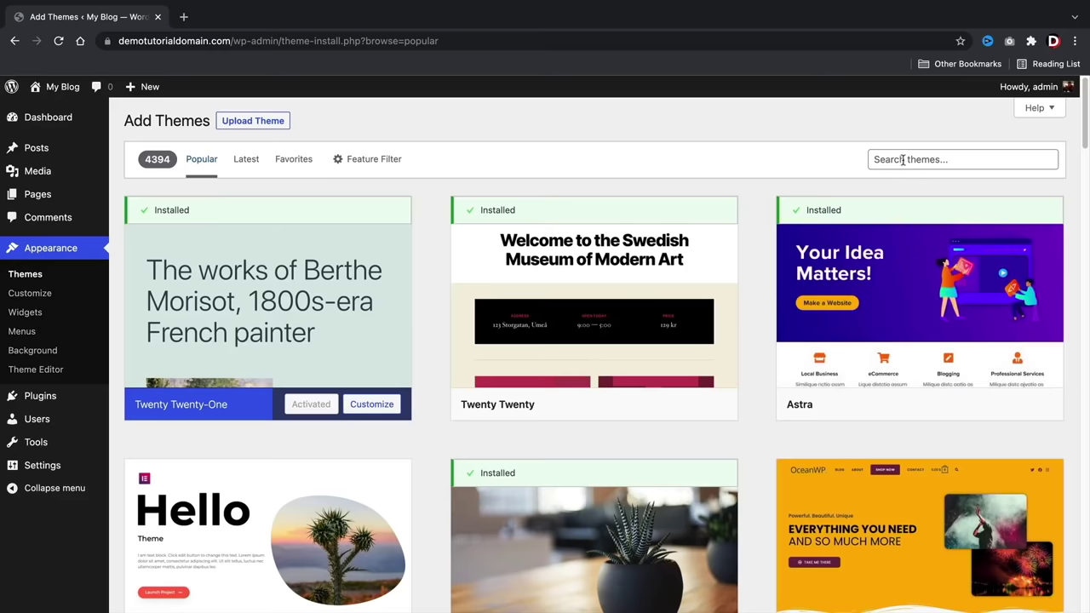
pyautogui.click(872, 159)
pyautogui.write('astra')
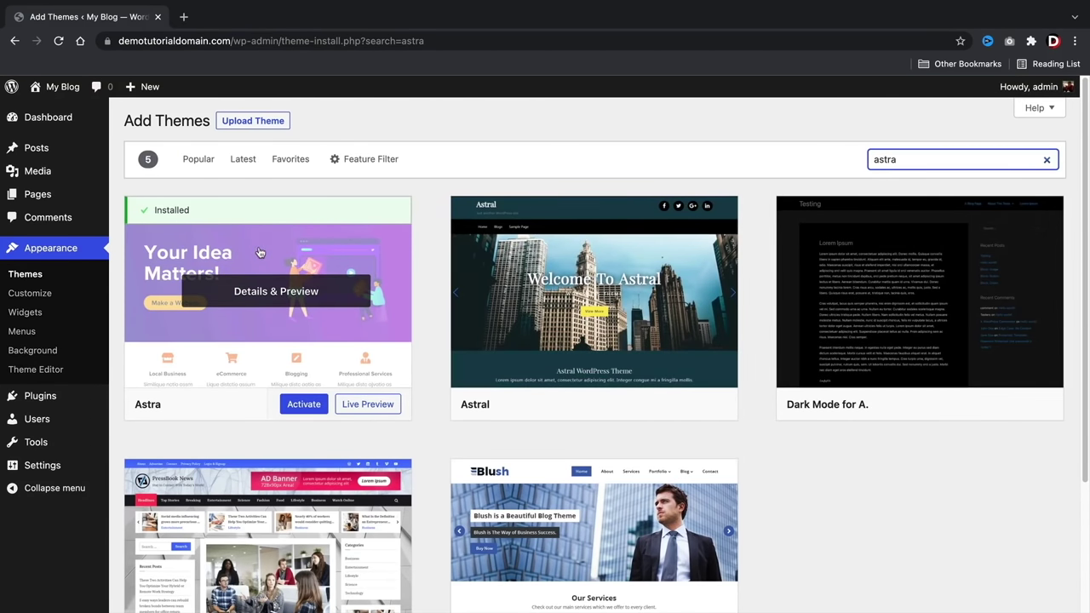
pyautogui.click(303, 408)
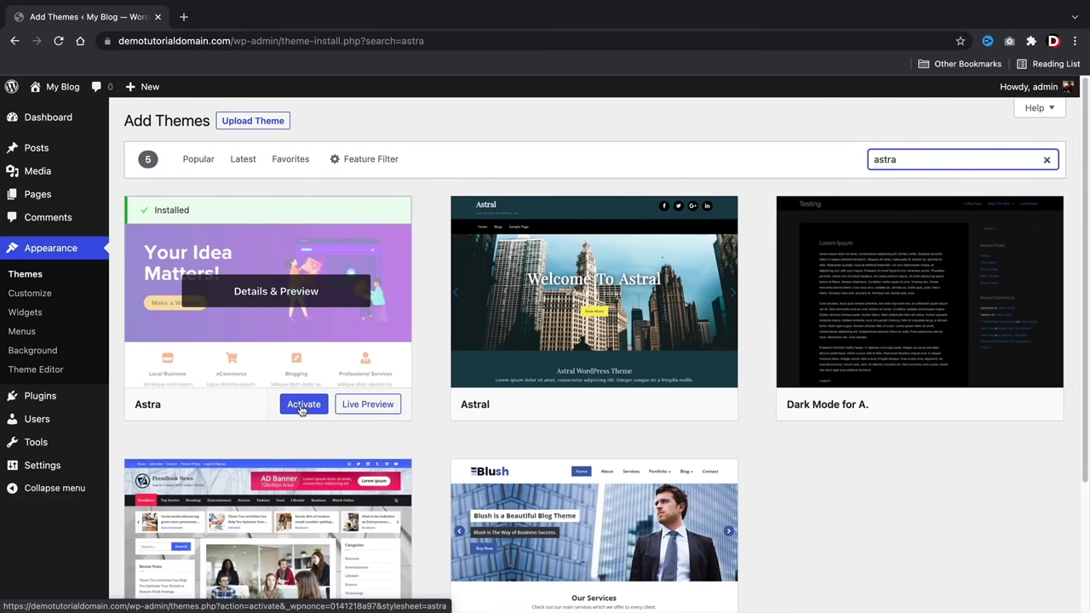
pyautogui.click(303, 407)
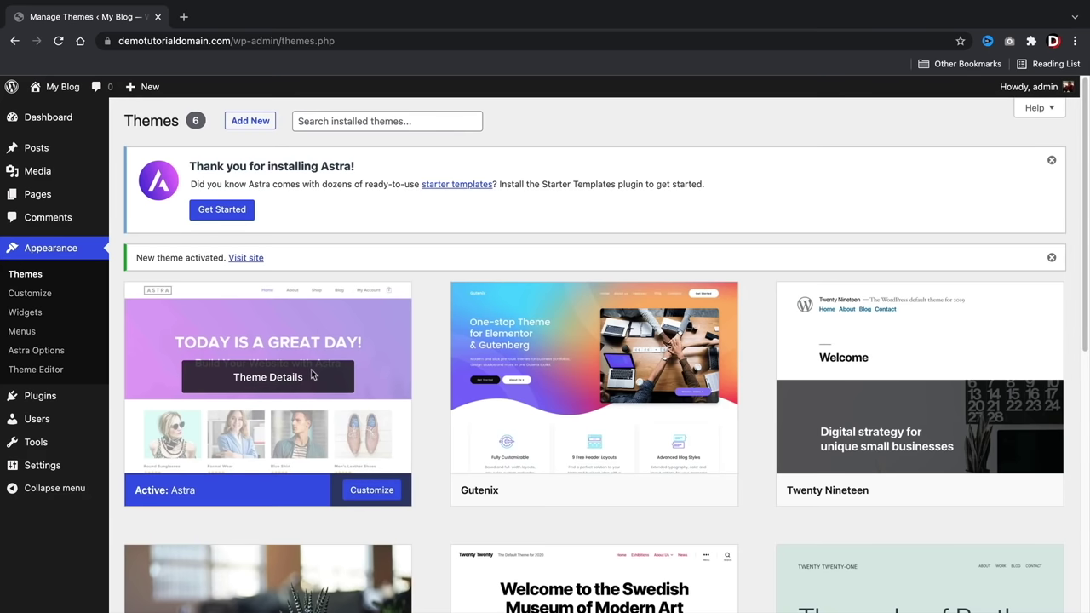
# Step: Visit the live blog from the My Blog admin-bar menu to view the Astra layout
pyautogui.moveTo(63, 89)
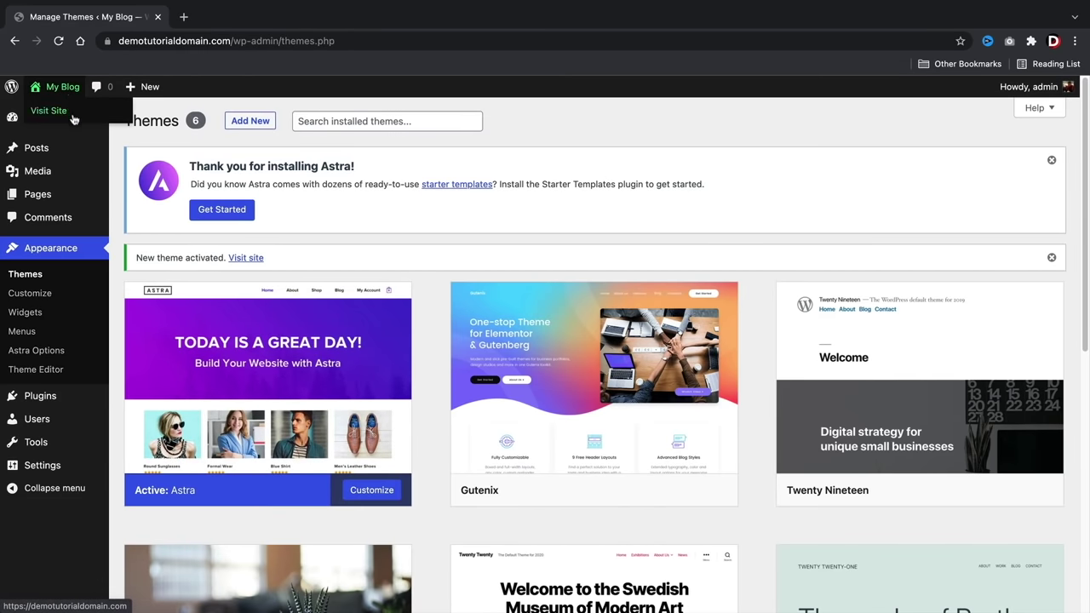
pyautogui.click(72, 114)
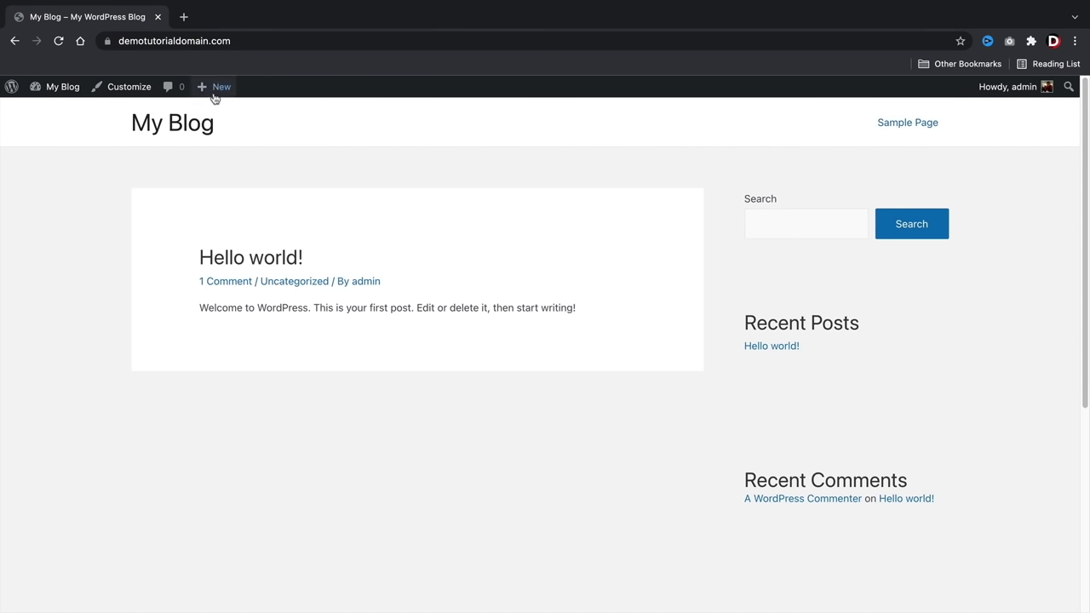
pyautogui.moveTo(215, 88)
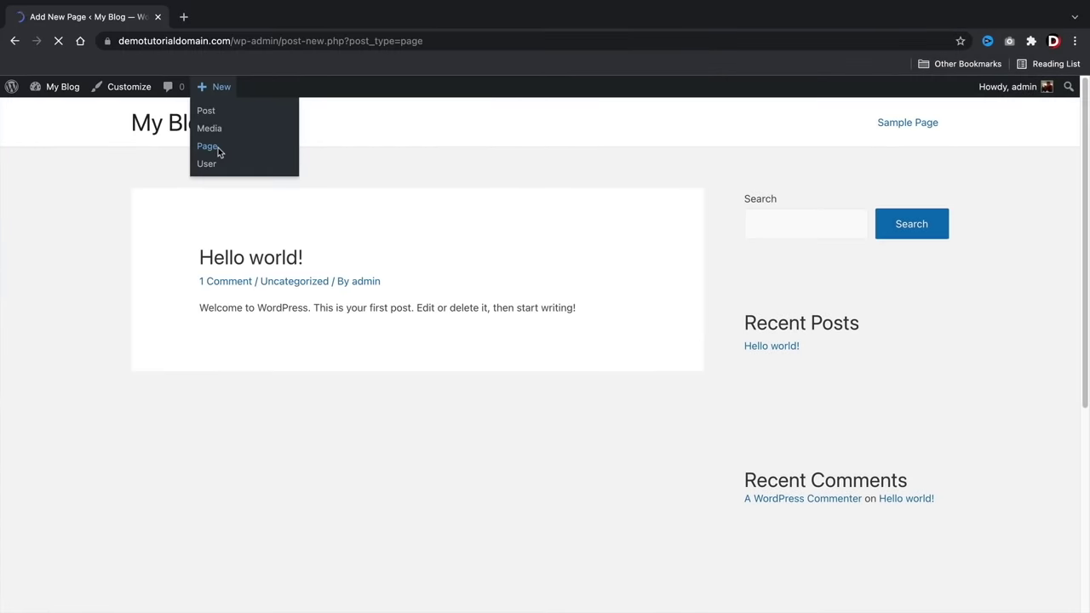
# Step: Create a new page titled 'Home' and publish it
pyautogui.click(215, 166)
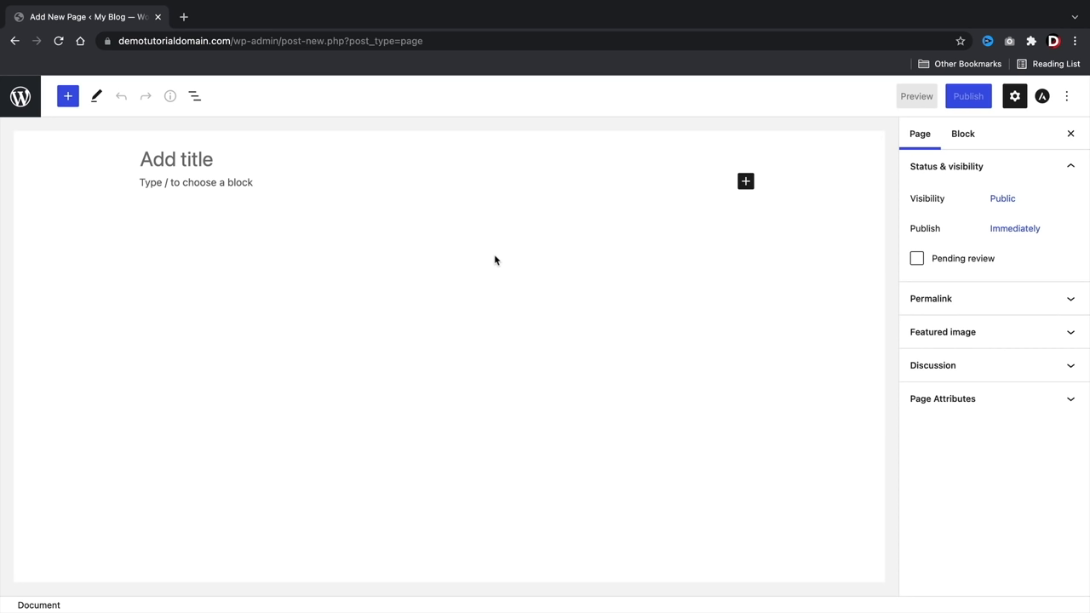
pyautogui.click(158, 154)
pyautogui.write('Home')
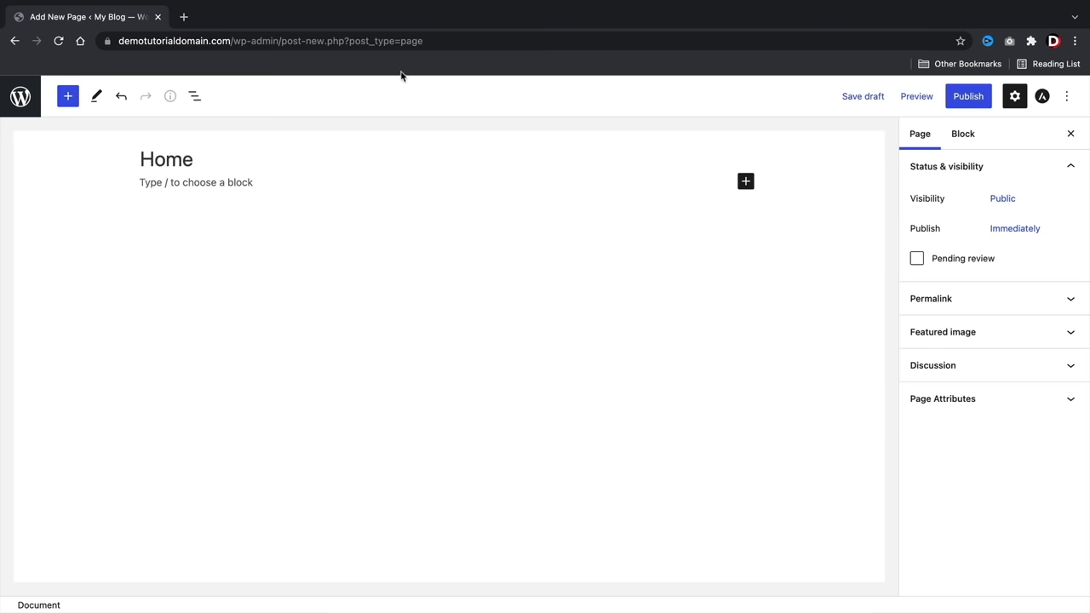
pyautogui.click(960, 99)
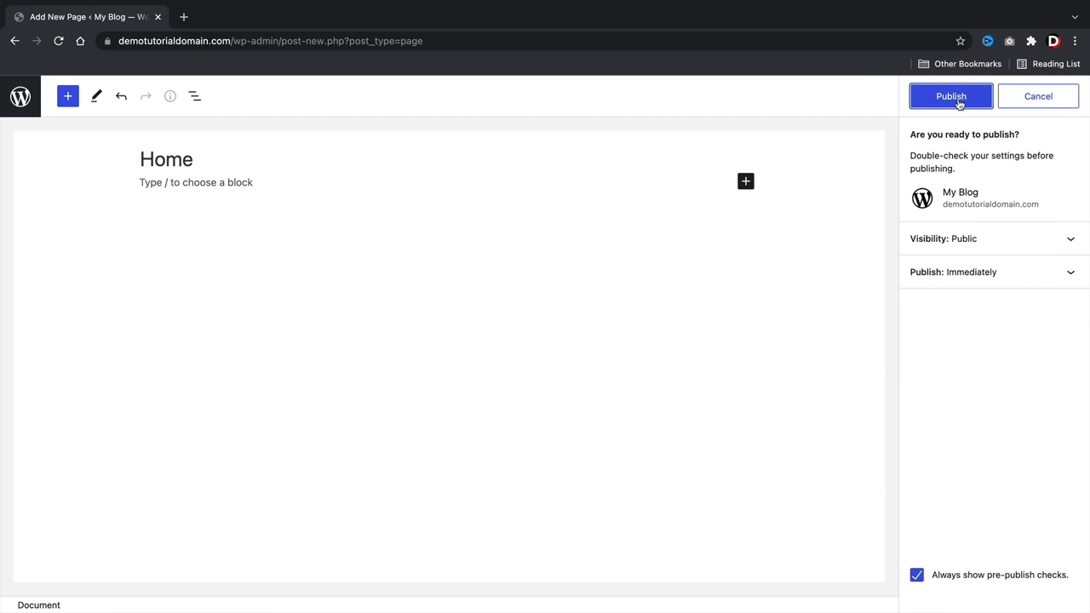
pyautogui.click(955, 99)
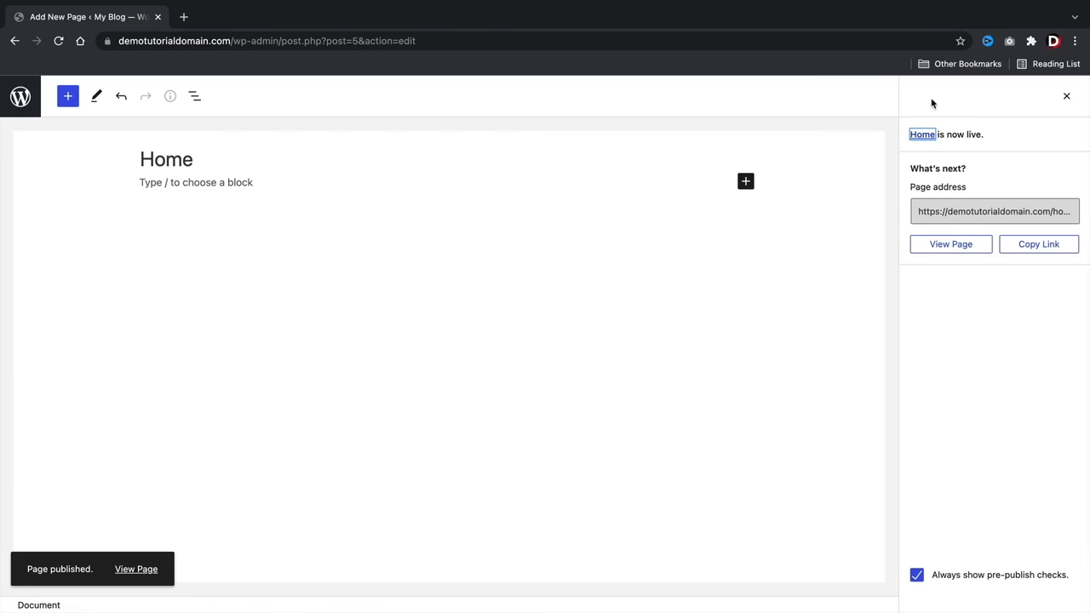
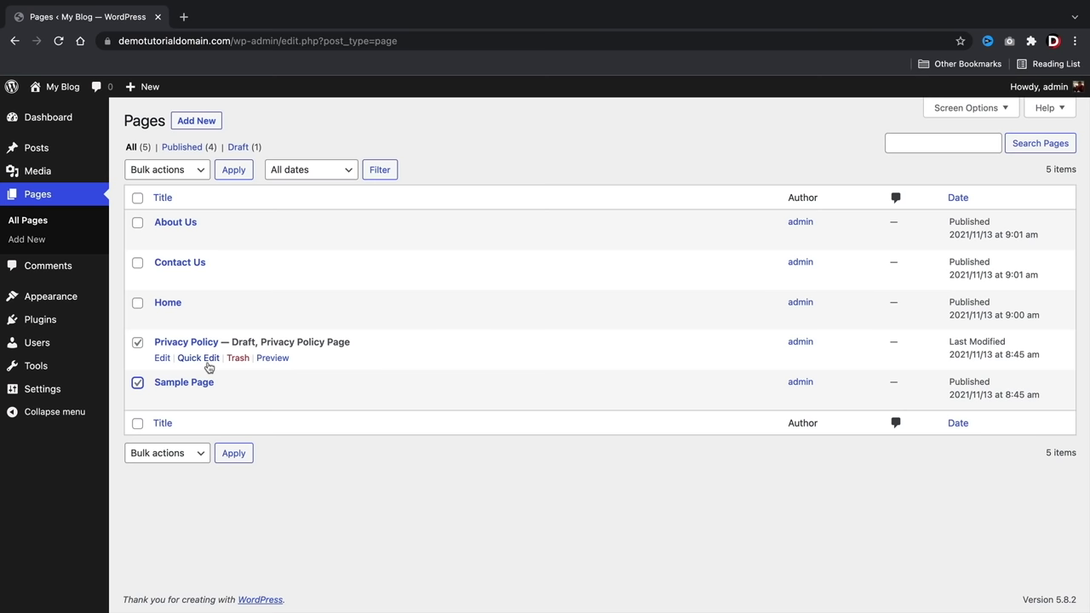
# Step: Move the checked Privacy Policy and Sample Page pages to the Trash with a bulk action
pyautogui.click(174, 170)
pyautogui.click(182, 199)
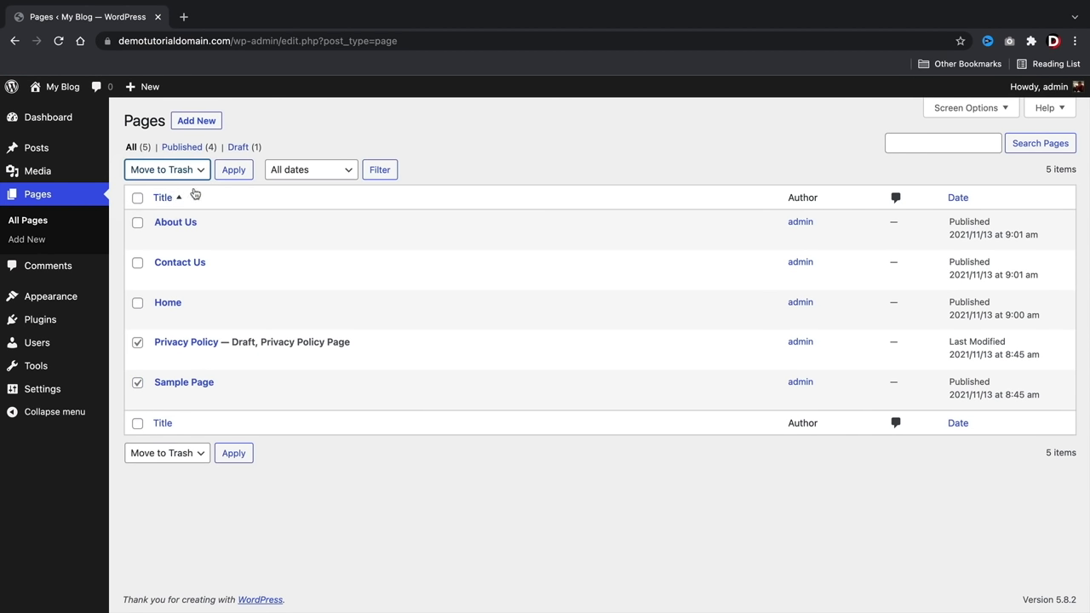
pyautogui.click(230, 171)
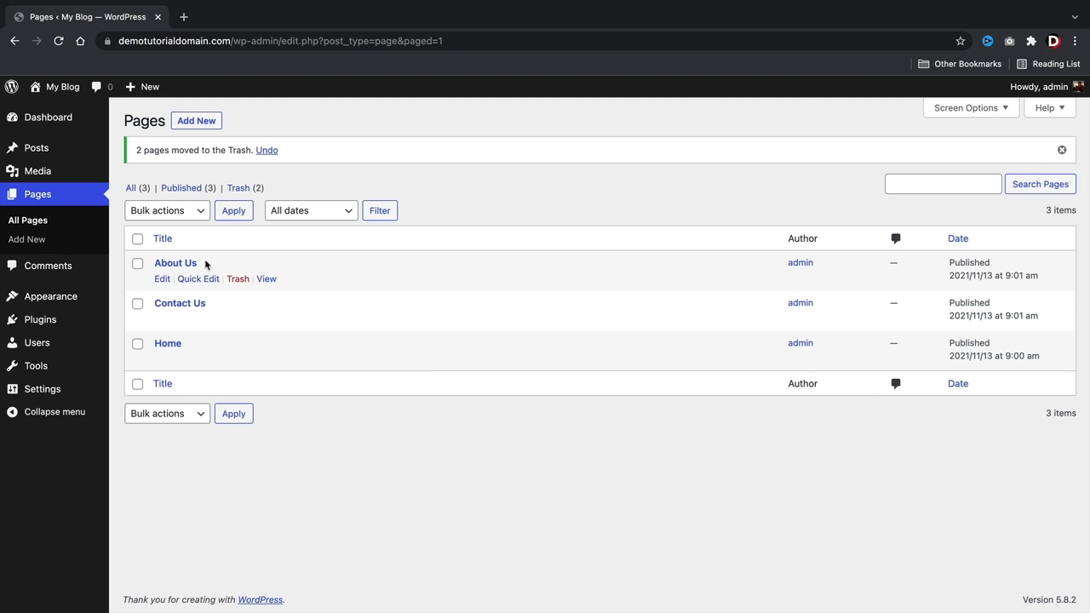
# Step: Visit the public site, then return to the WordPress Dashboard
pyautogui.moveTo(60, 86)
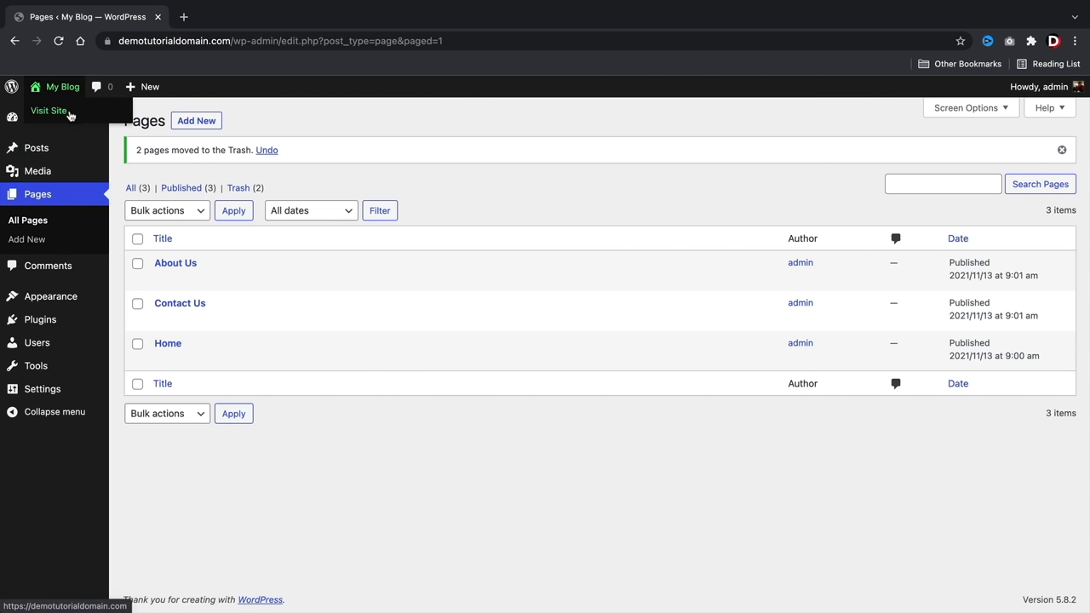
pyautogui.click(70, 114)
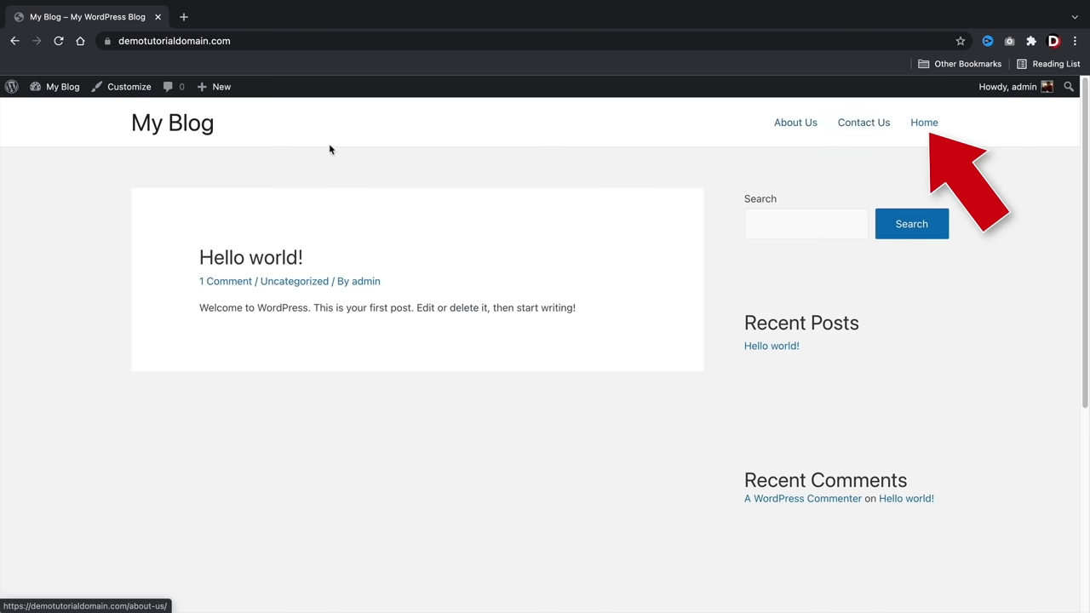
pyautogui.click(59, 111)
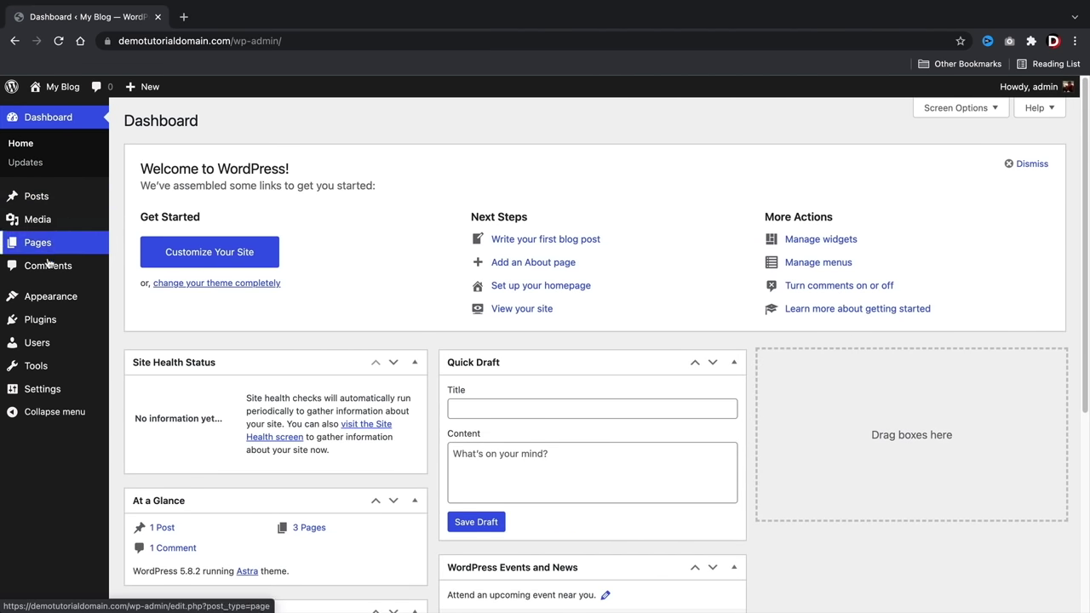
# Step: Create a menu named Main Menu assigned to the Primary Menu location
pyautogui.moveTo(52, 300)
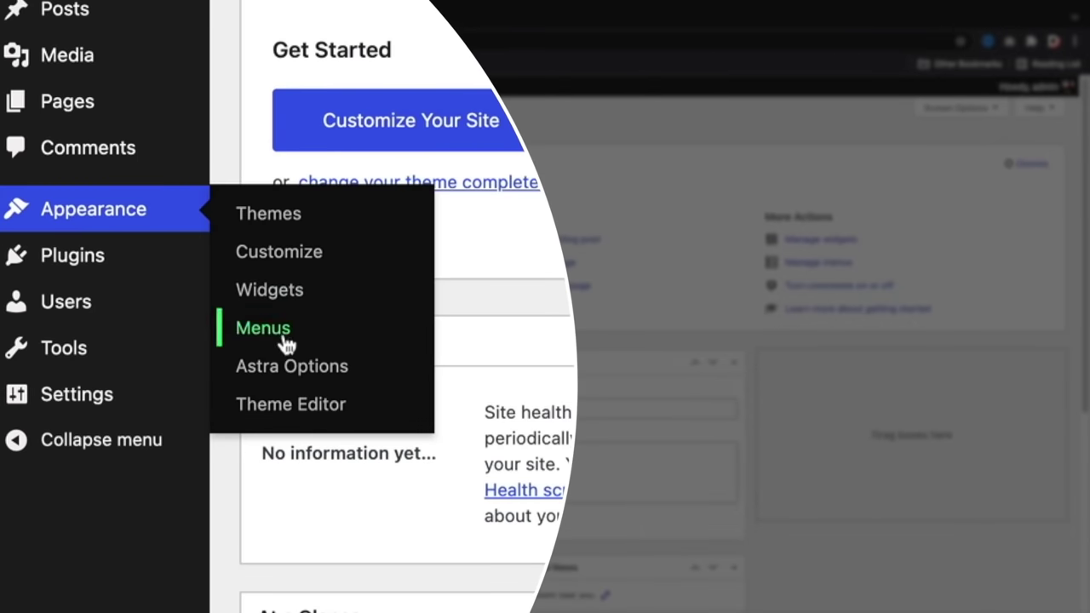
pyautogui.click(284, 338)
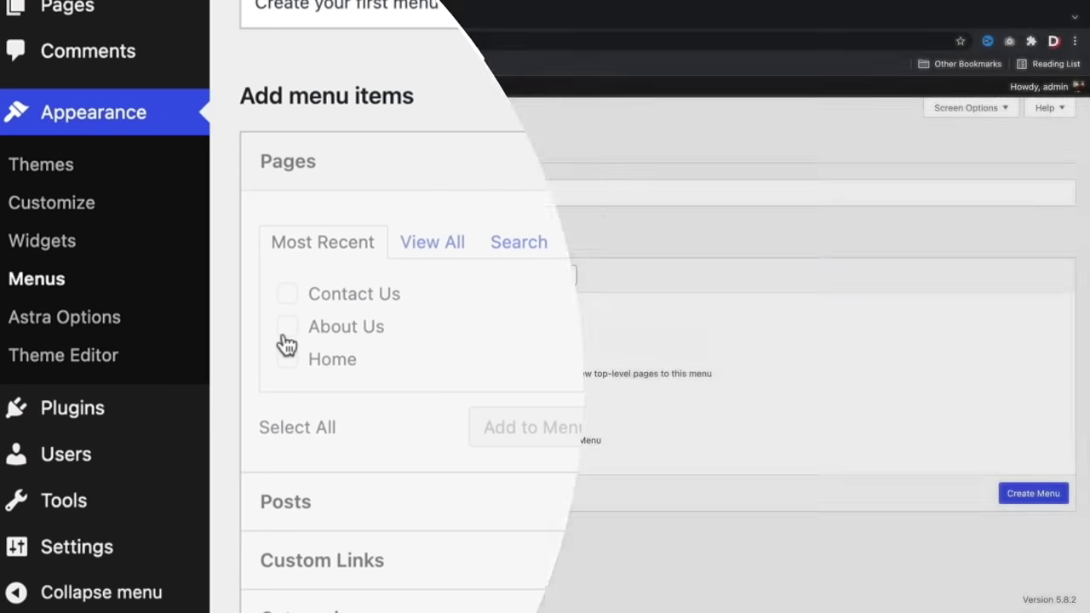
pyautogui.click(554, 275)
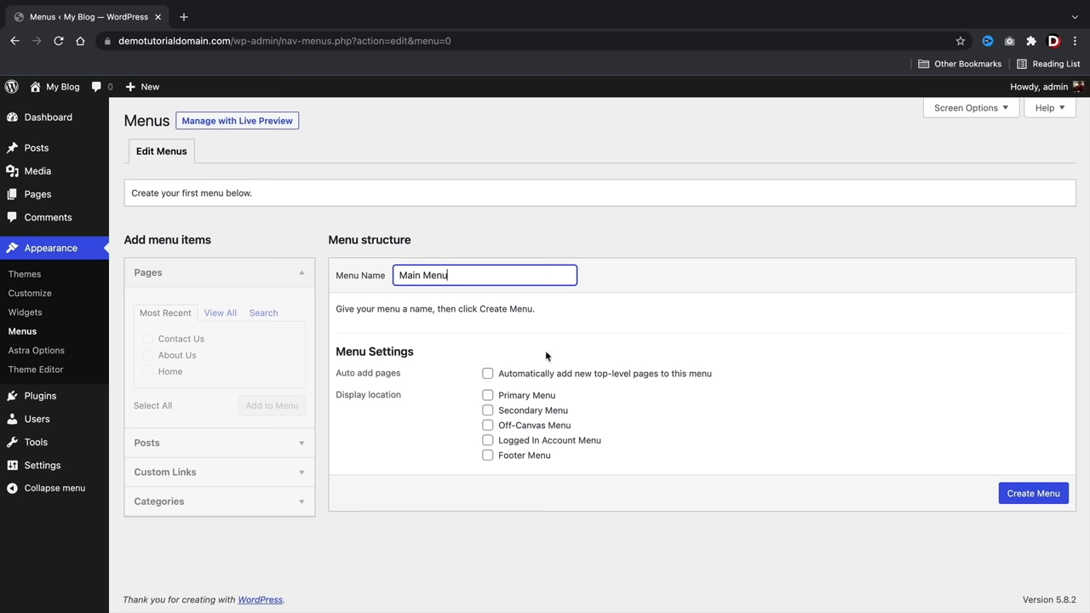
pyautogui.click(487, 396)
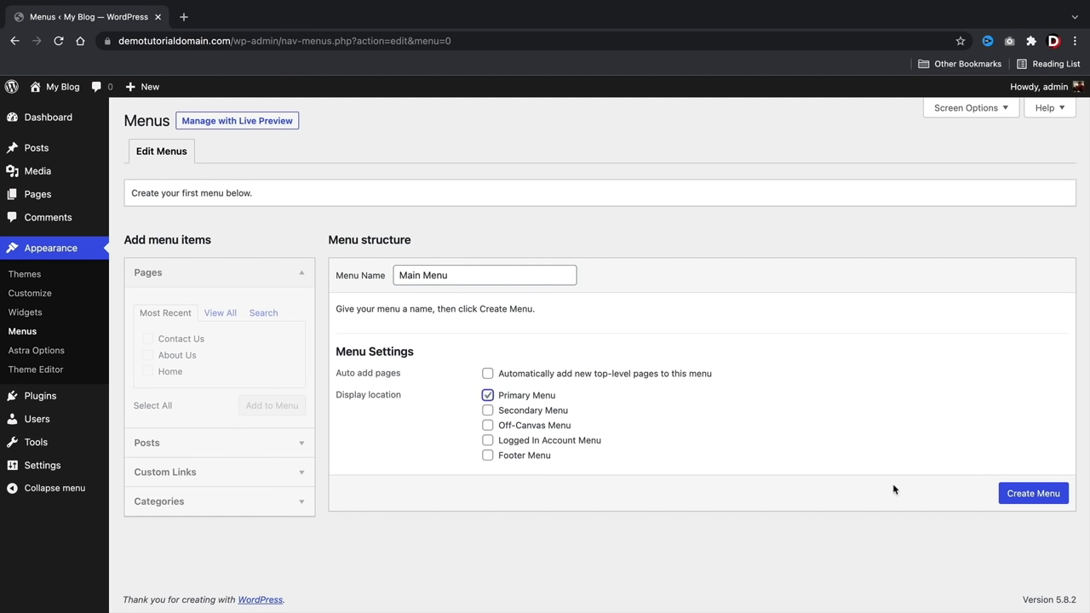
pyautogui.click(1024, 496)
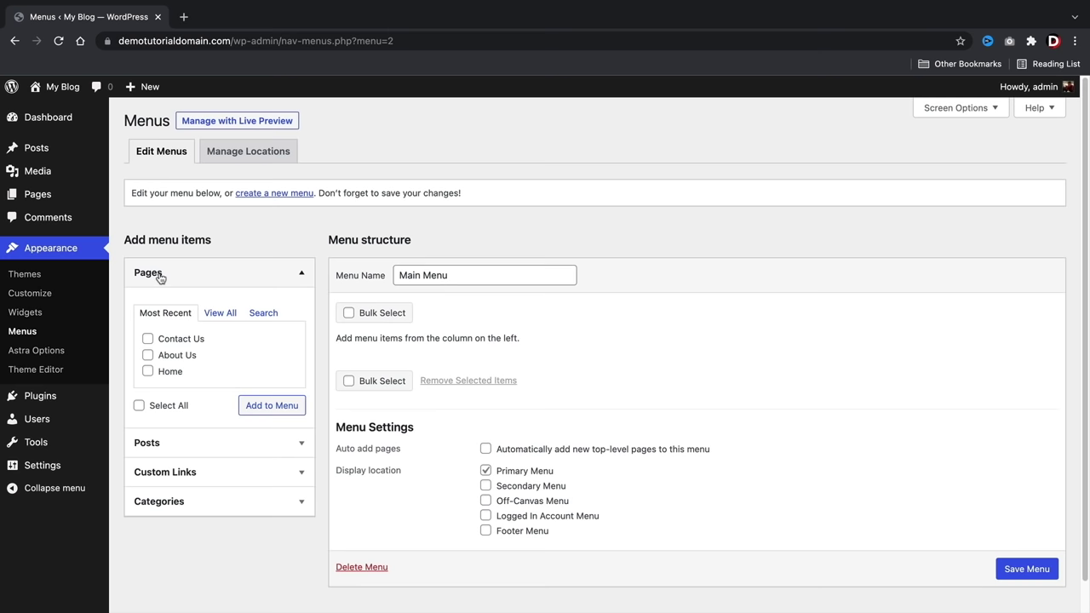
# Step: Add the Home, About Us, Contact Us and Home pages to Main Menu
pyautogui.click(221, 314)
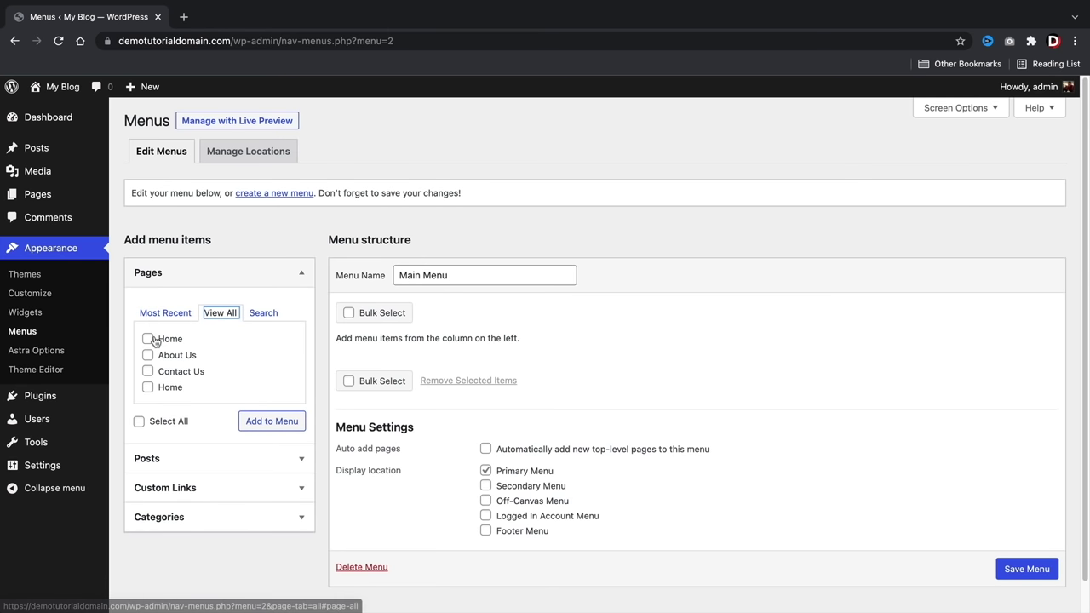
pyautogui.click(147, 339)
pyautogui.click(148, 355)
pyautogui.click(147, 371)
pyautogui.click(147, 388)
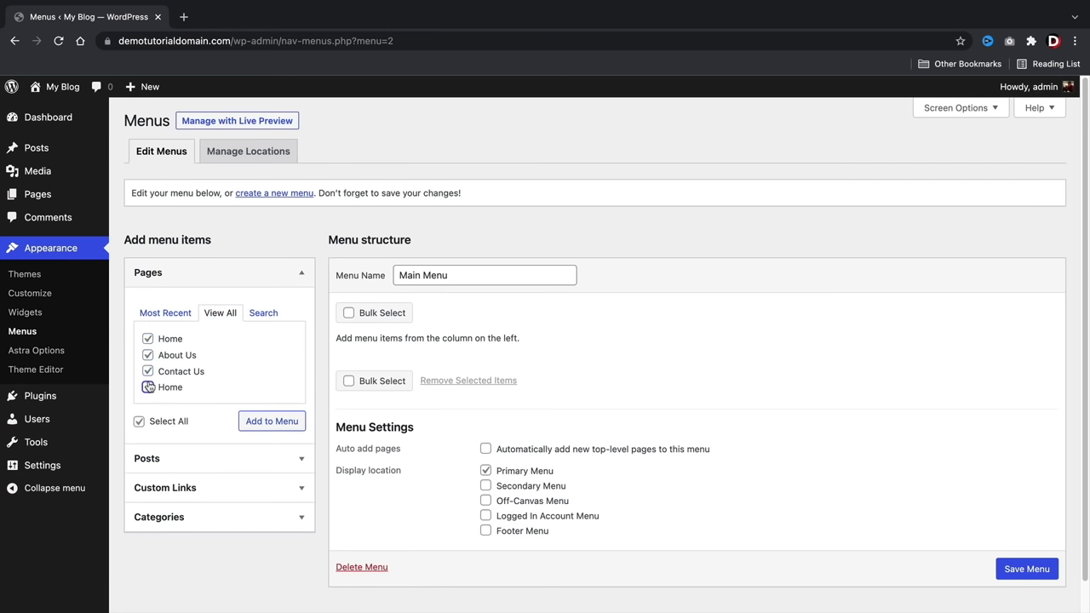
pyautogui.click(257, 425)
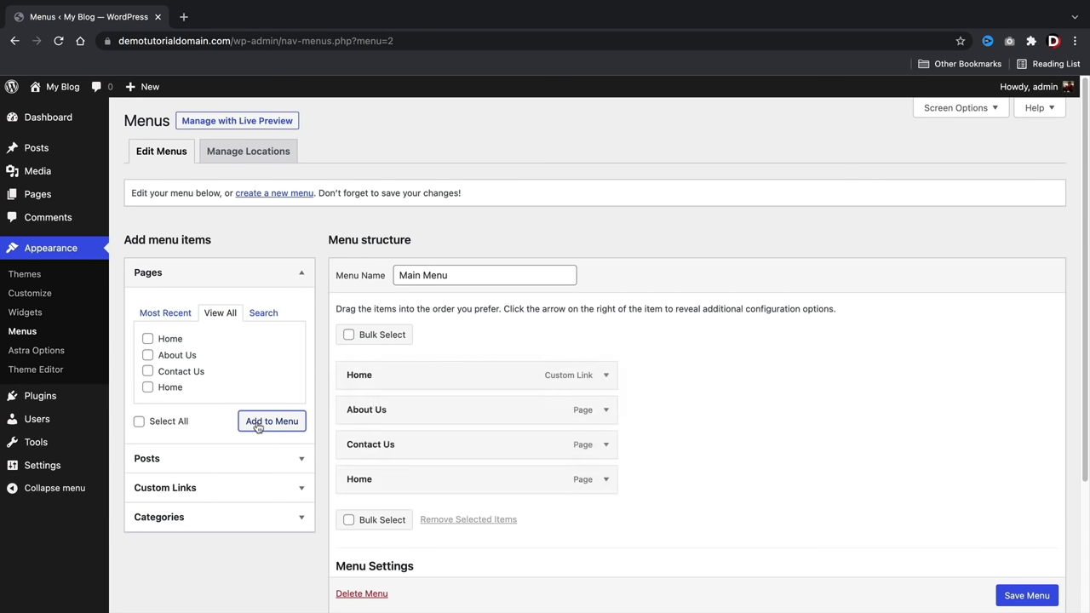
# Step: Move the Home custom link to the bottom and relabel it 'FaceBook Group'
pyautogui.scroll(-1, 463, 400)
pyautogui.scroll(-2, 464, 400)
pyautogui.moveTo(492, 360); pyautogui.dragTo(464, 370)
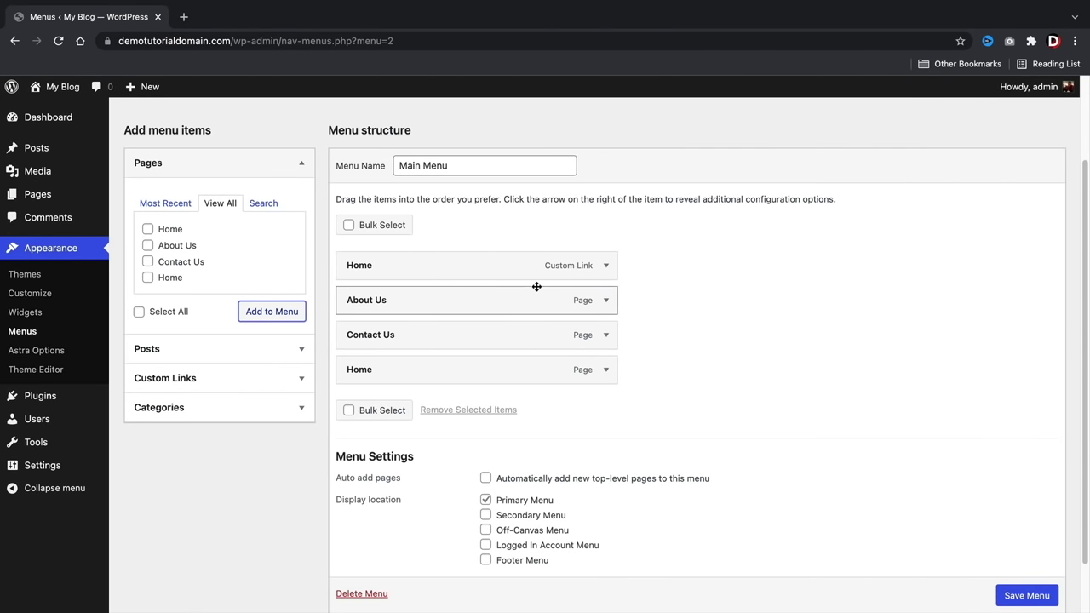
pyautogui.moveTo(555, 264); pyautogui.dragTo(556, 362)
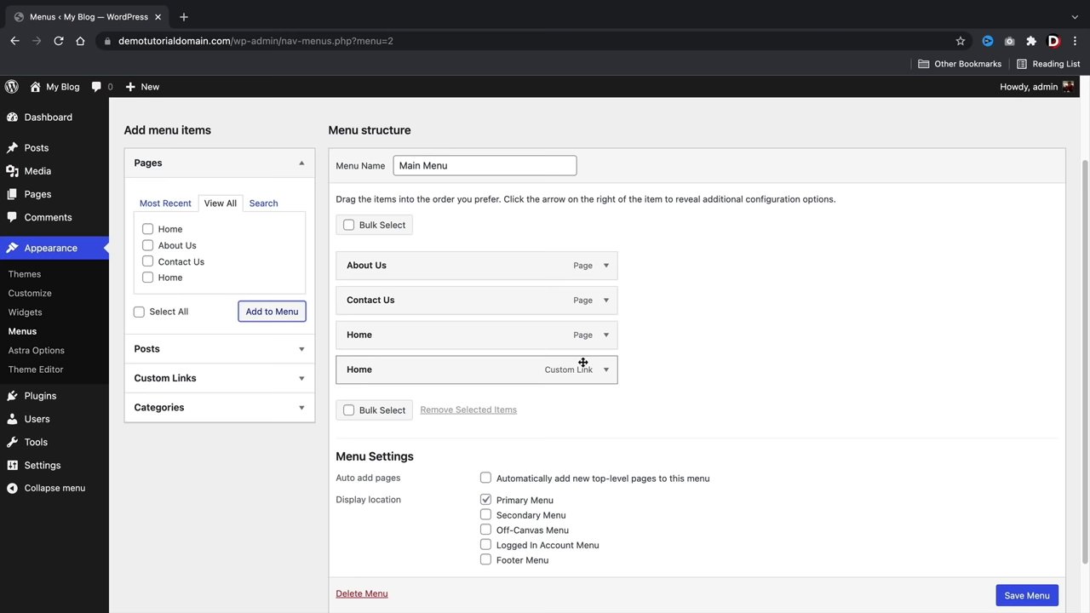
pyautogui.click(605, 372)
pyautogui.doubleClick(450, 449)
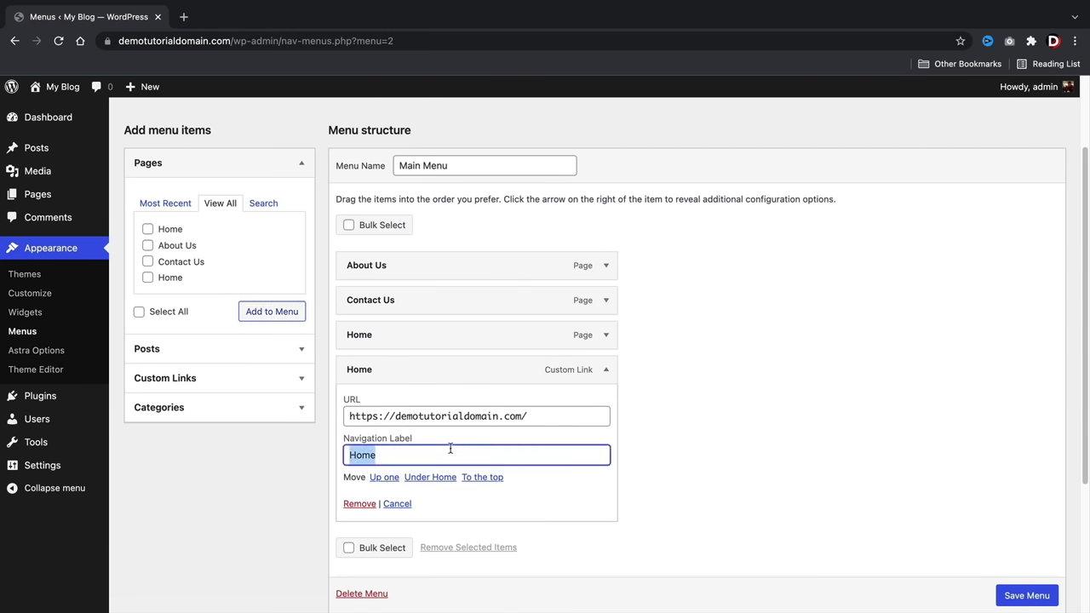
pyautogui.write('FaceBook')
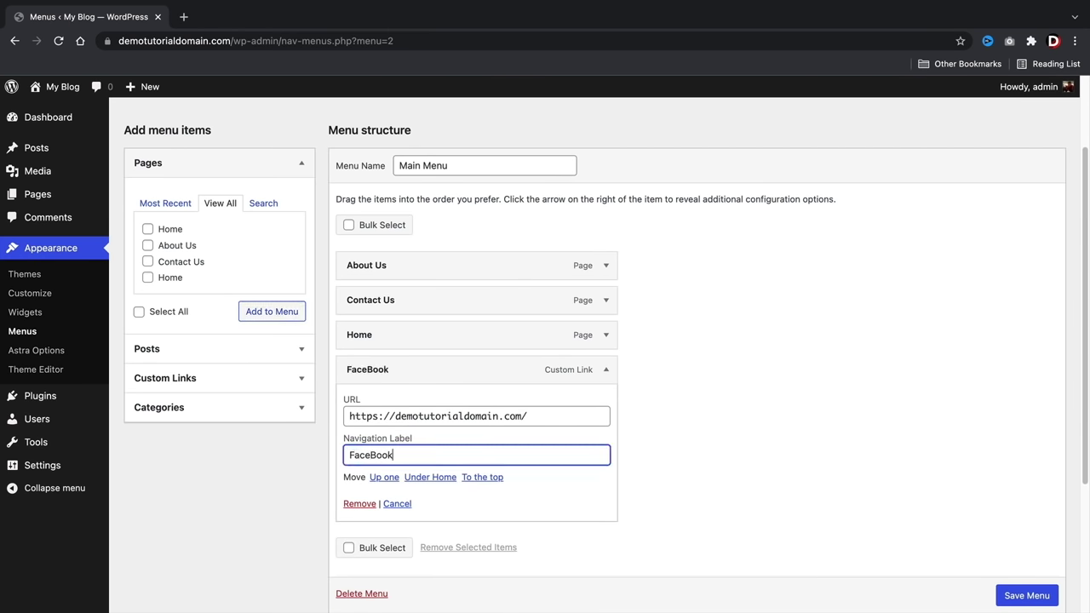
pyautogui.write(' Group')
pyautogui.moveTo(395, 416); pyautogui.dragTo(663, 425)
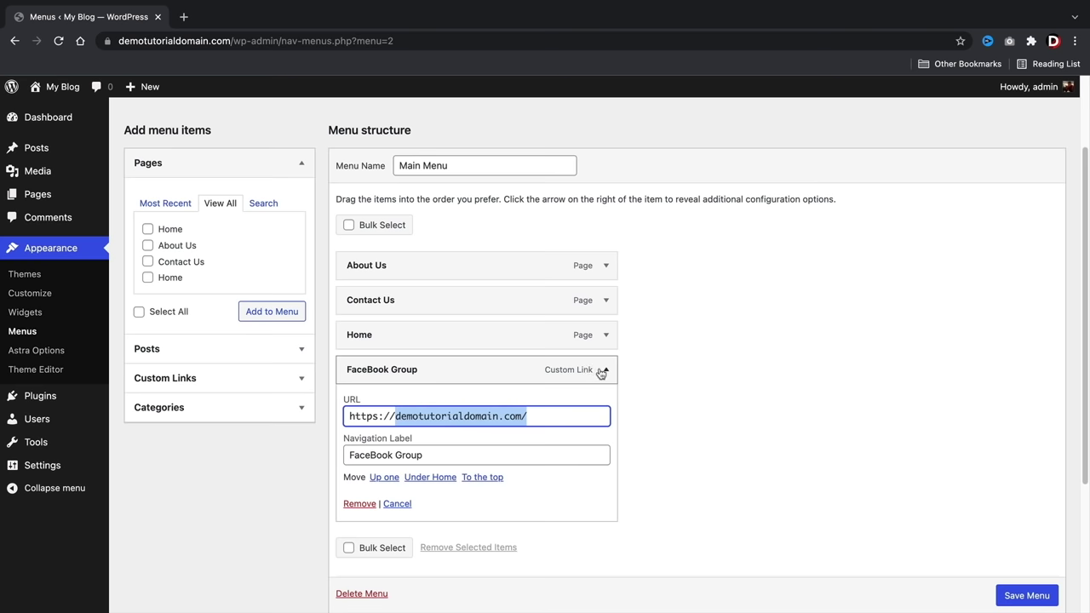
# Step: Remove the FaceBook Group item, move the Home page to the top, and save Main Menu
pyautogui.click(605, 370)
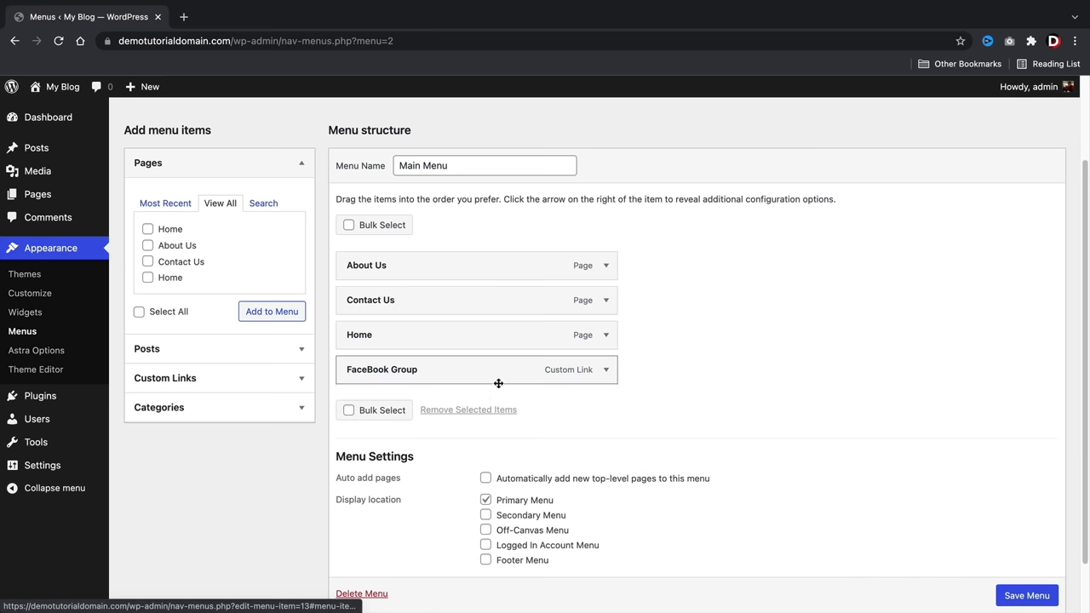
pyautogui.click(608, 374)
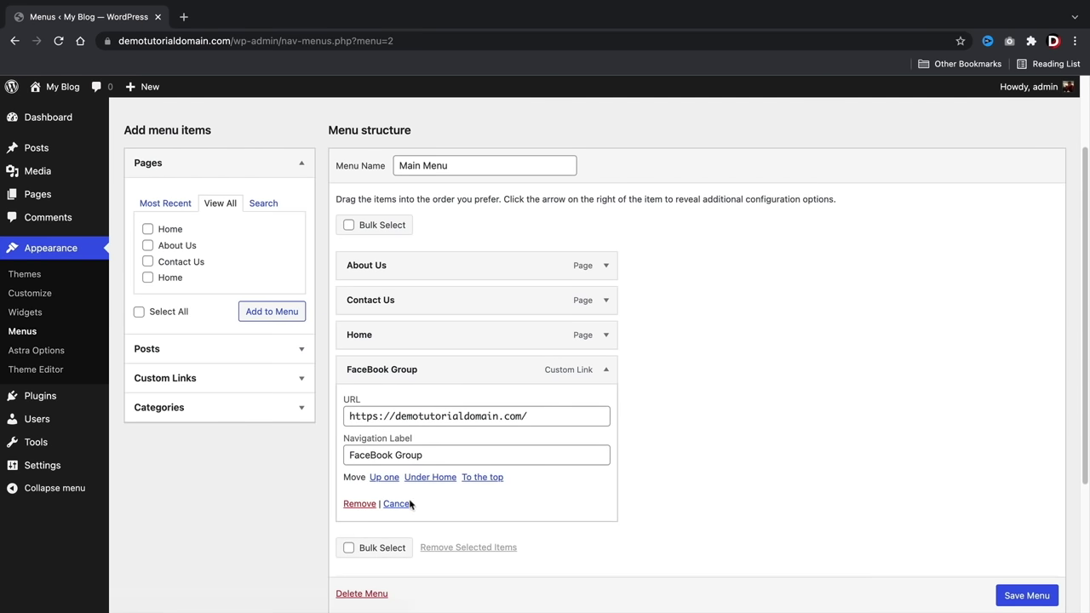
pyautogui.click(349, 568)
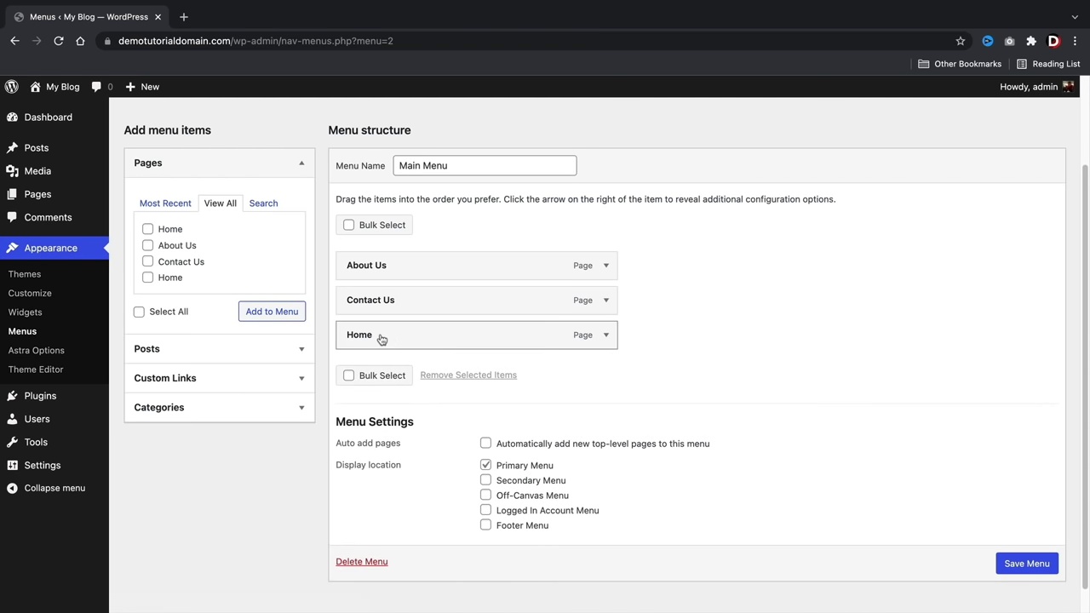
pyautogui.moveTo(379, 338); pyautogui.dragTo(383, 275)
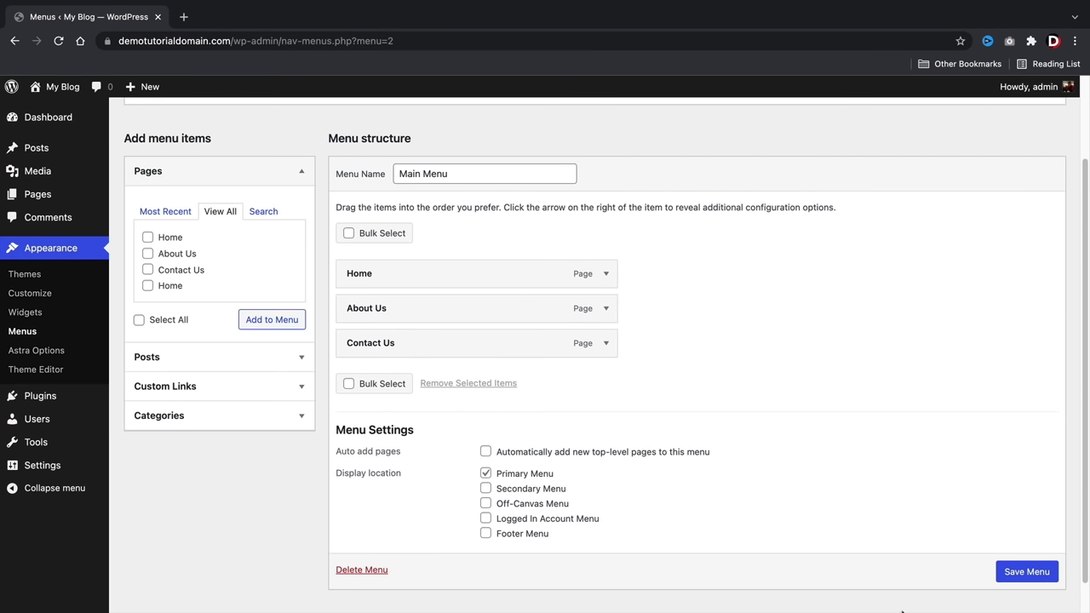
pyautogui.scroll(-1, 1014, 571)
pyautogui.click(1018, 558)
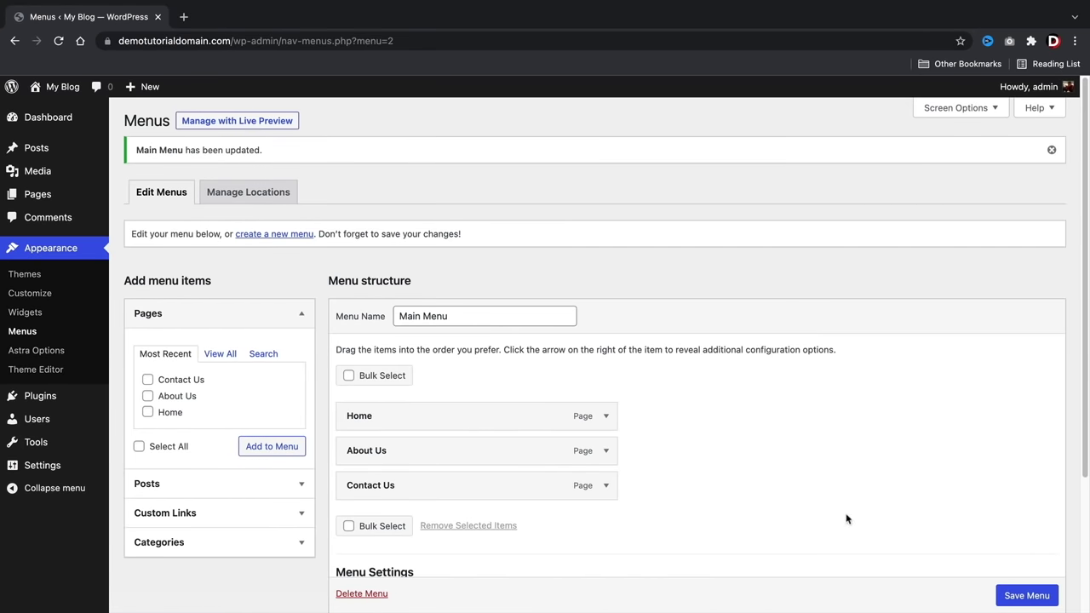
# Step: On the live site, open the Home, Contact Us and Home pages from the header menu
pyautogui.moveTo(60, 86)
pyautogui.click(68, 110)
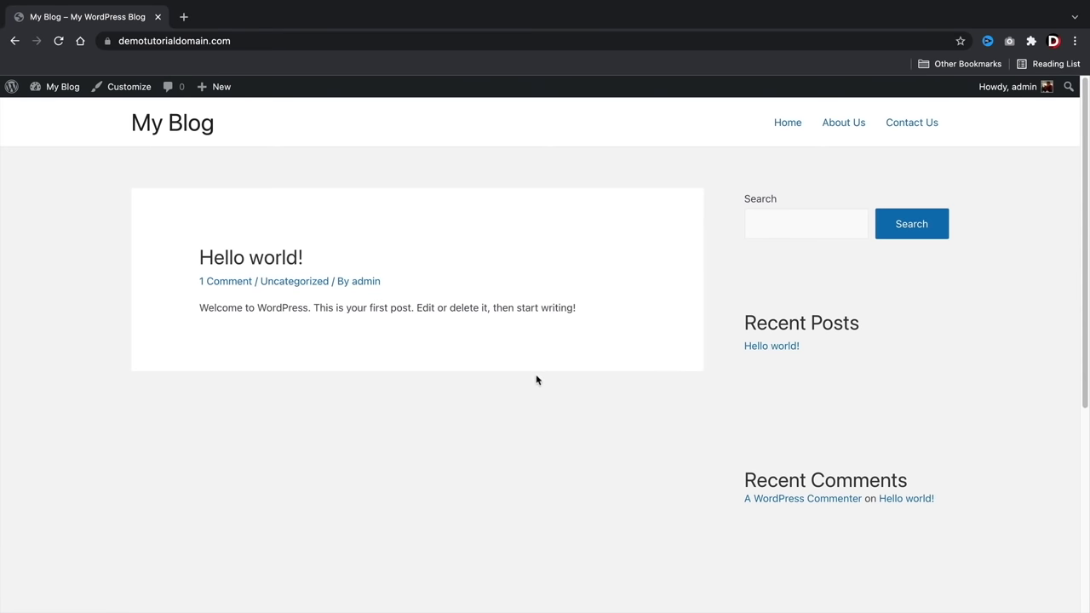
pyautogui.click(784, 123)
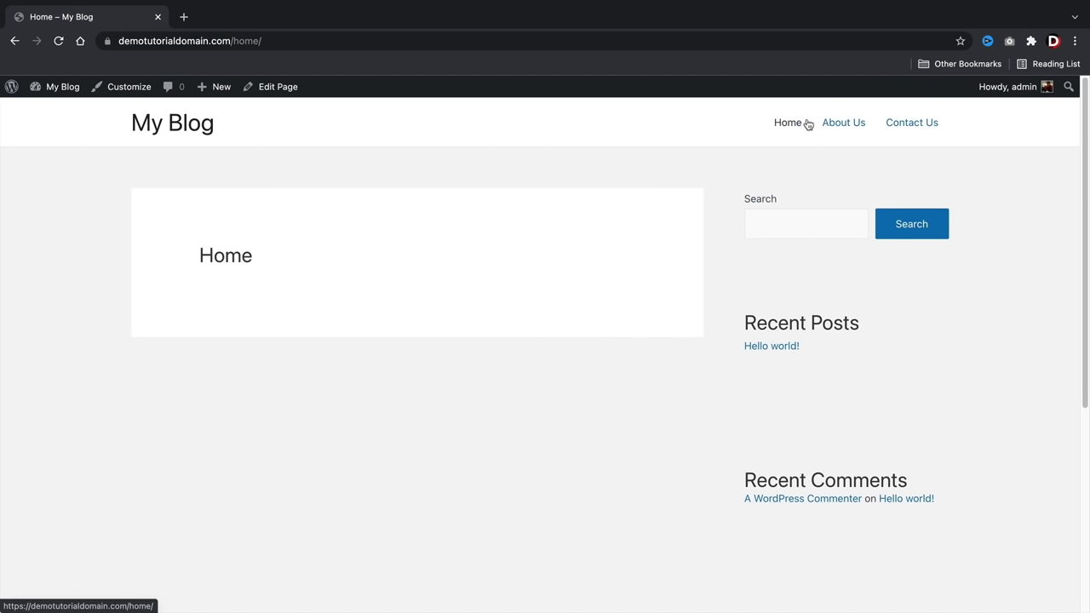
pyautogui.click(904, 126)
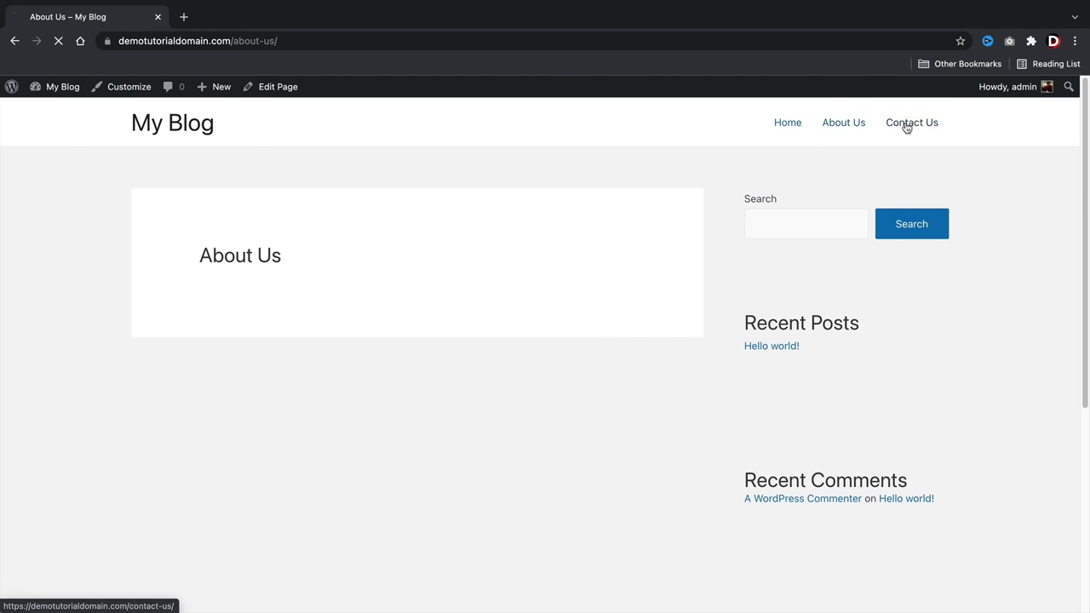
pyautogui.click(784, 125)
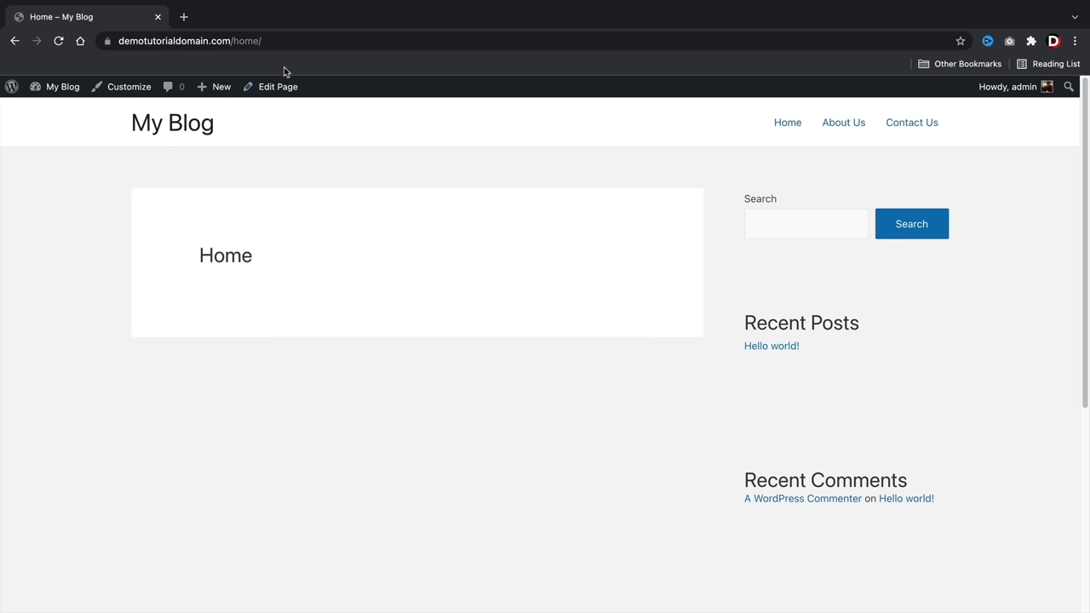
# Step: Delete home/ from the web address to load the site's root front page
pyautogui.moveTo(233, 41); pyautogui.dragTo(352, 46)
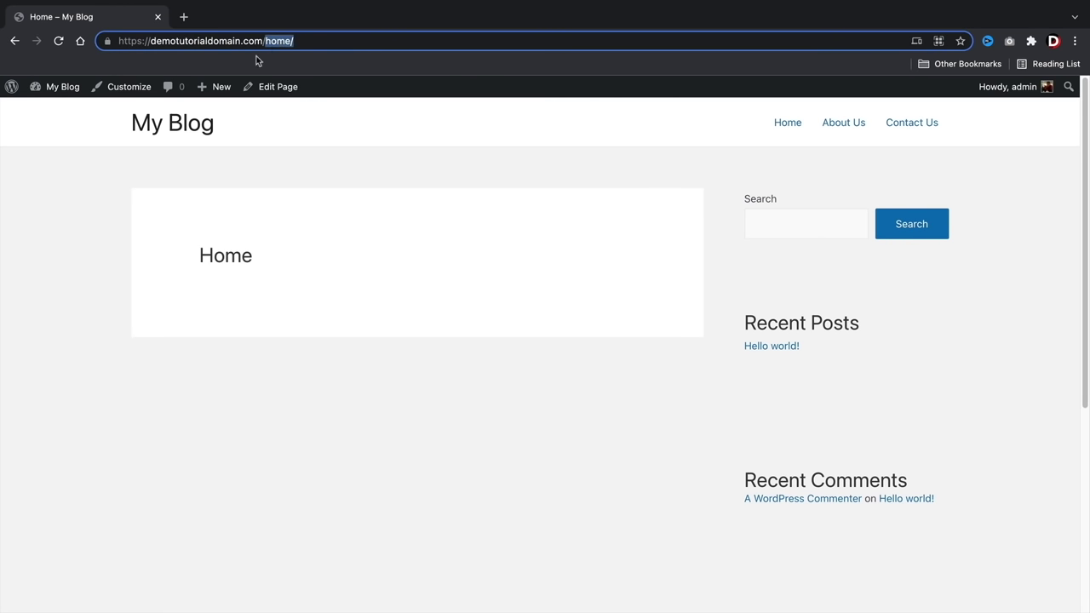
pyautogui.press('BackSpace')
pyautogui.press('Return')
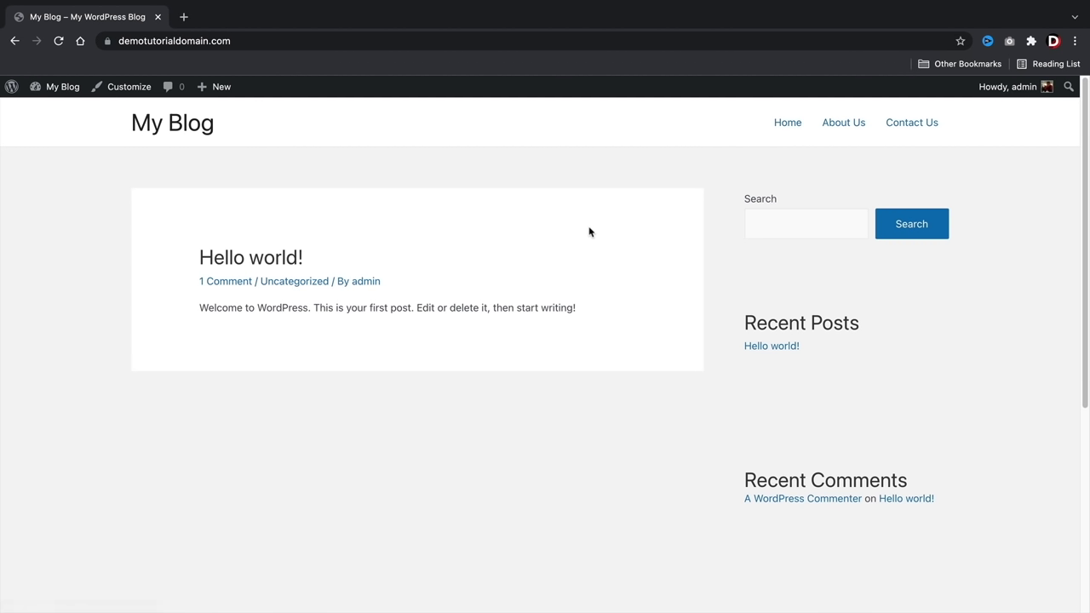
# Step: In the Customizer, set the homepage to the static page Home, publish, and exit
pyautogui.click(125, 90)
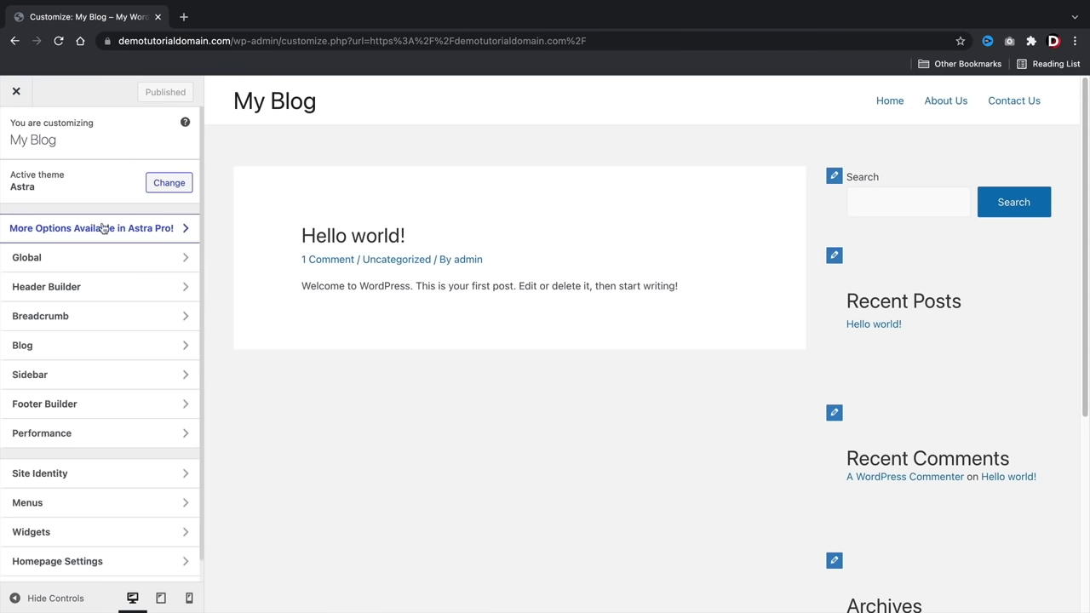
pyautogui.click(82, 290)
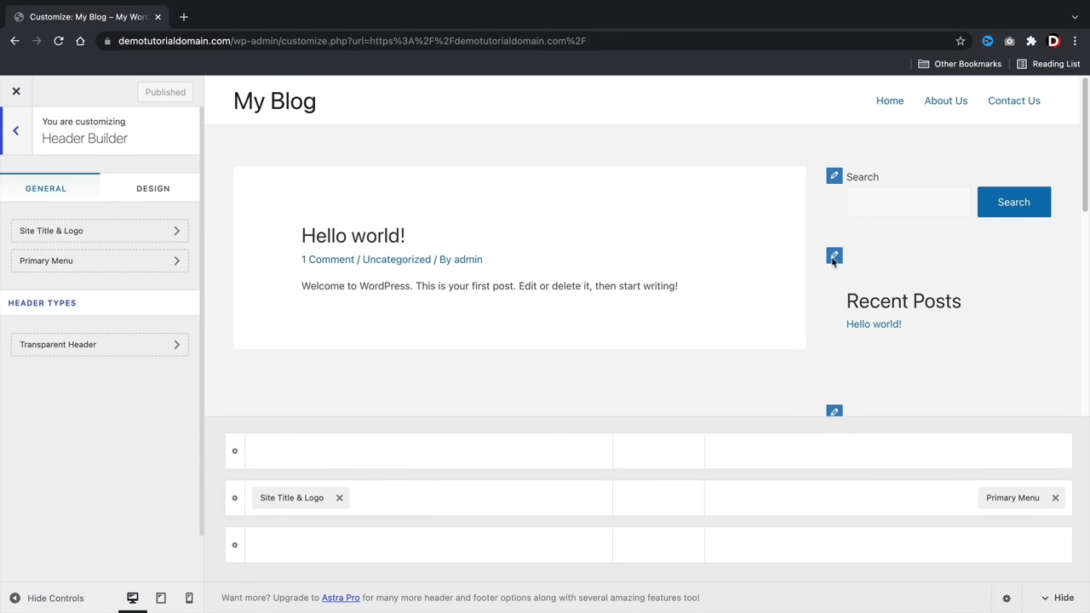
pyautogui.click(14, 133)
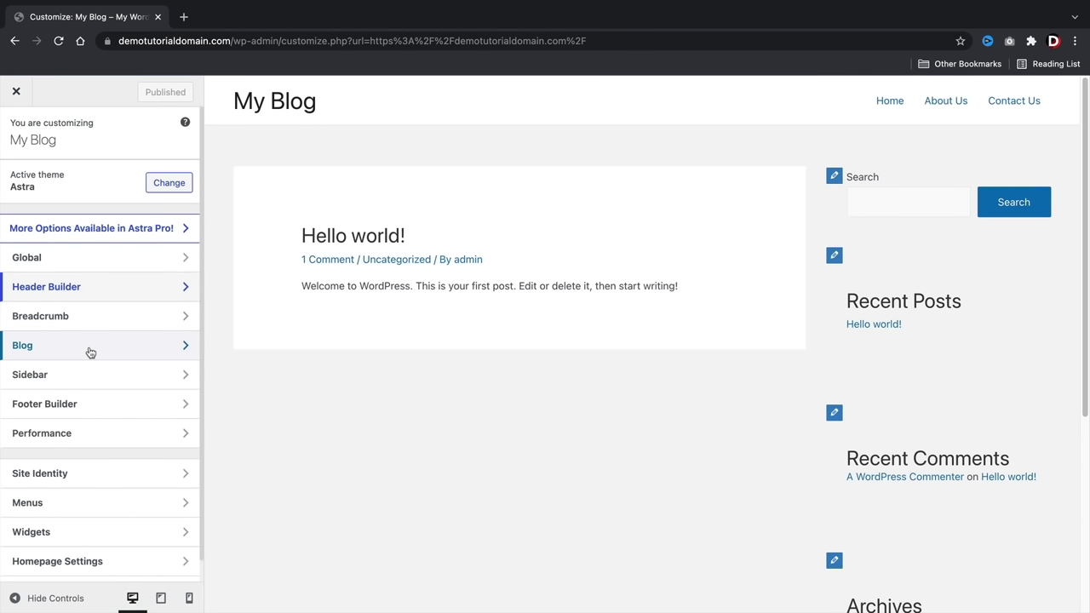
pyautogui.scroll(-1, 90, 352)
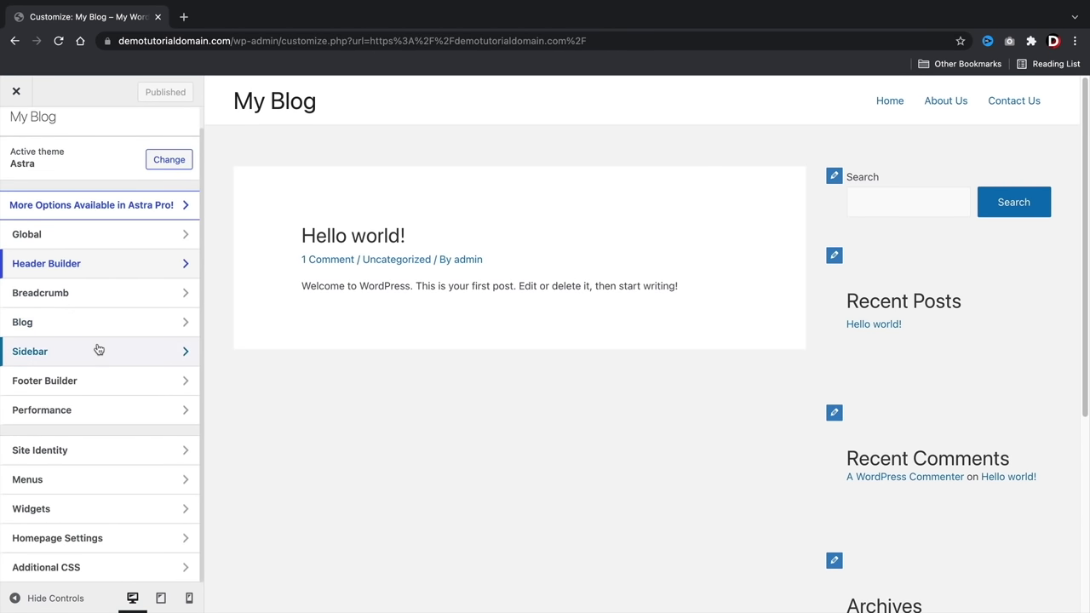
pyautogui.click(67, 540)
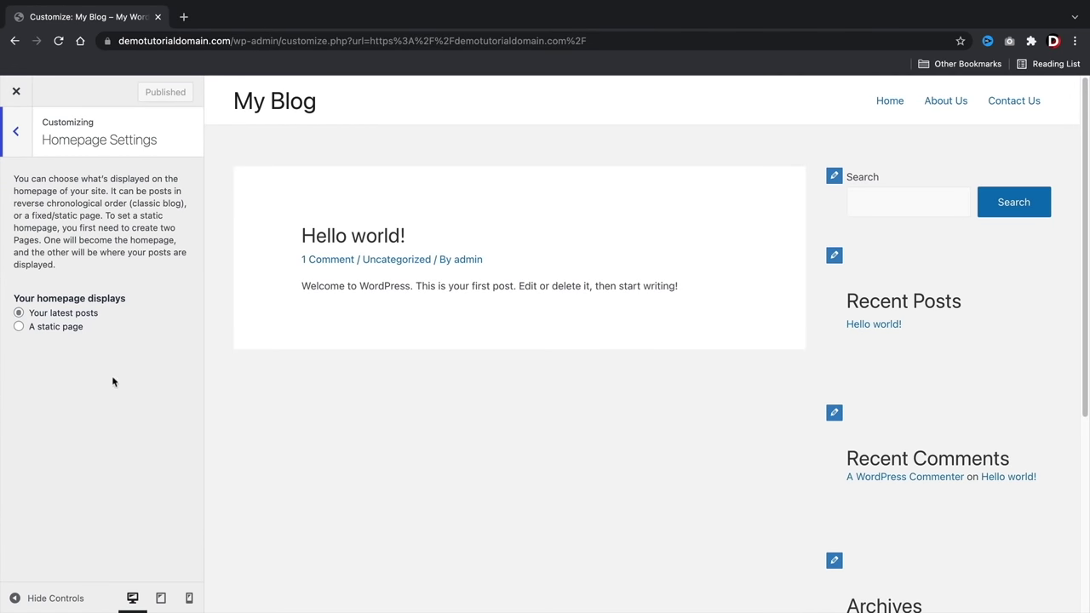
pyautogui.click(40, 336)
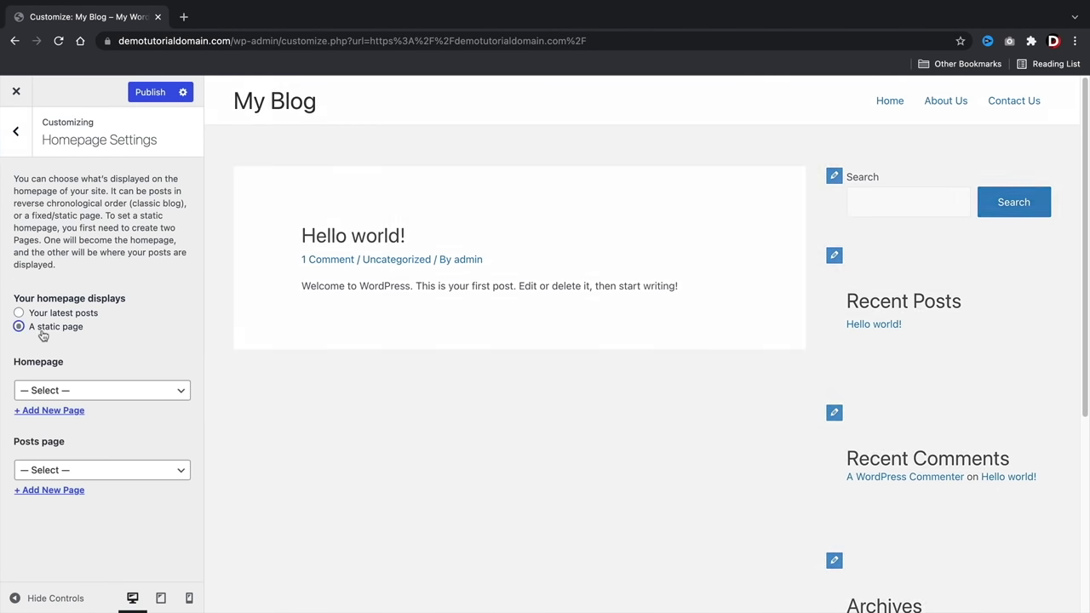
pyautogui.click(100, 392)
pyautogui.click(95, 437)
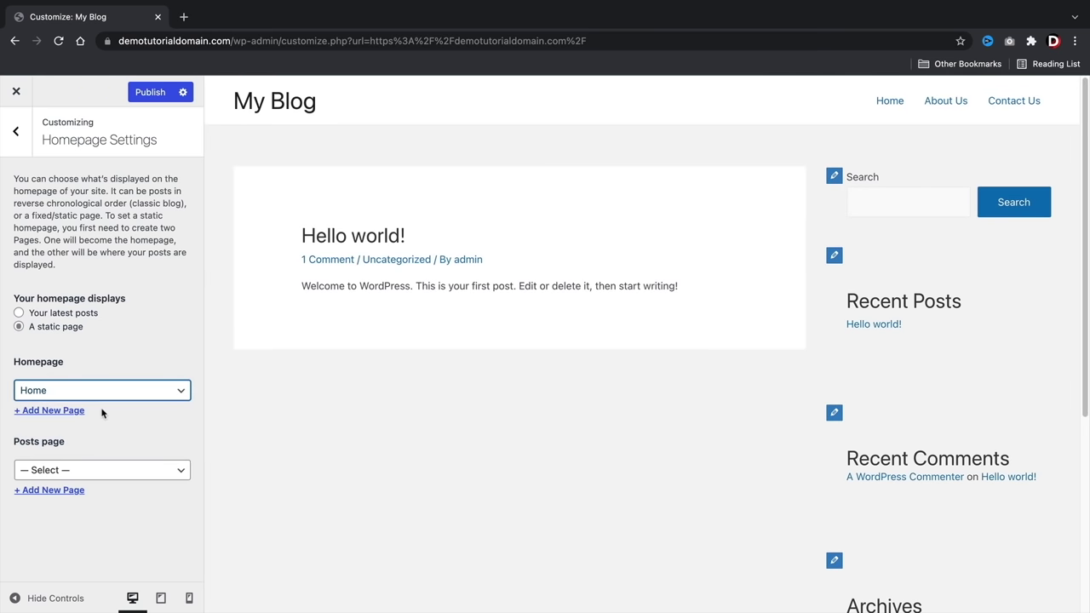
pyautogui.click(153, 92)
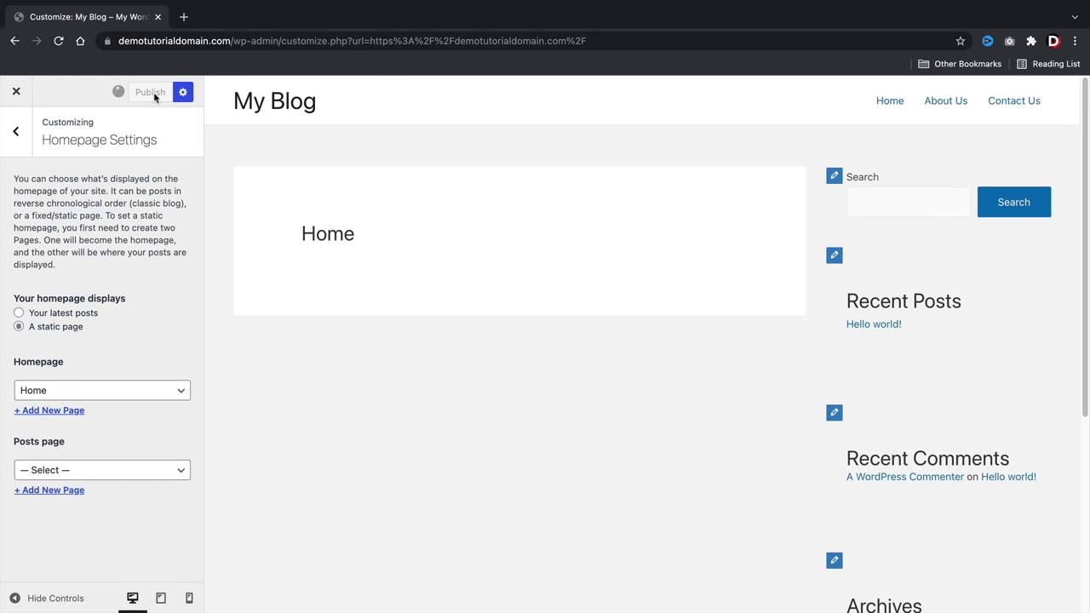
pyautogui.click(13, 92)
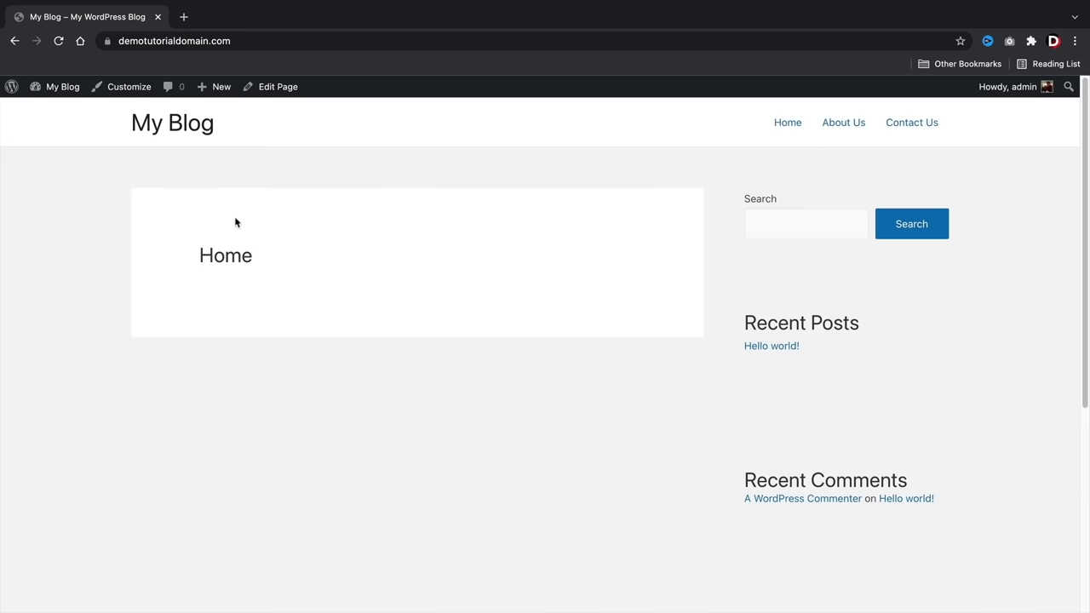
# Step: Search the Add New Plugins page for 'elementor'
pyautogui.moveTo(60, 86)
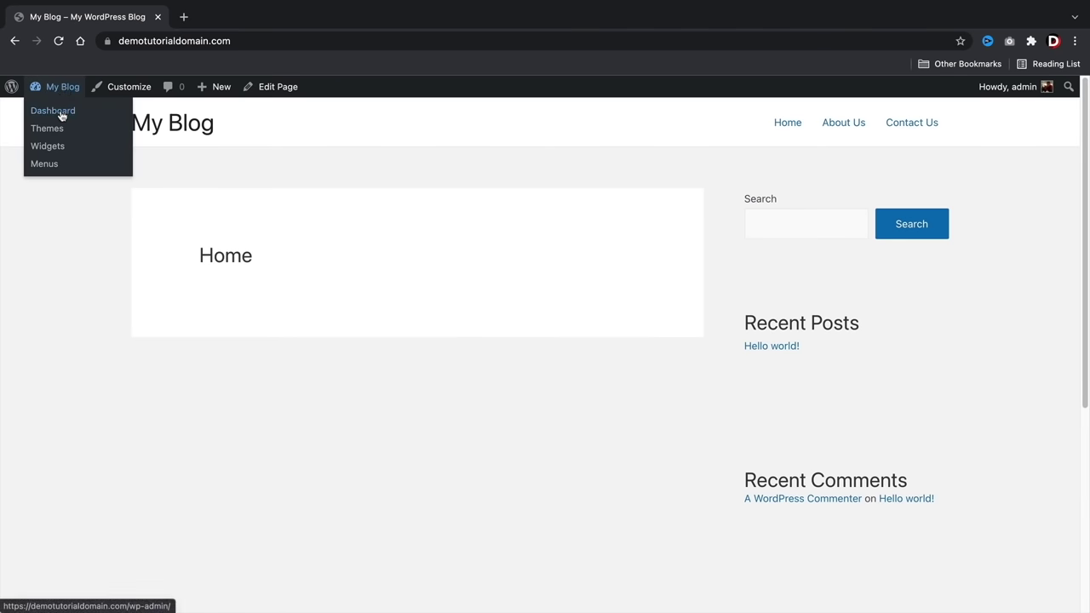
pyautogui.click(61, 113)
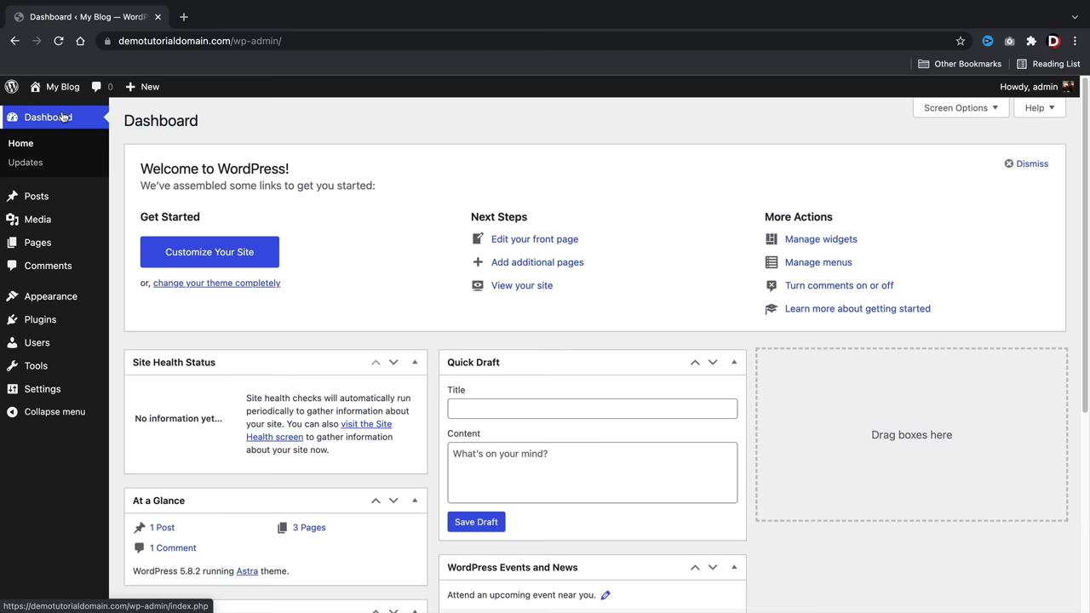
pyautogui.moveTo(91, 321)
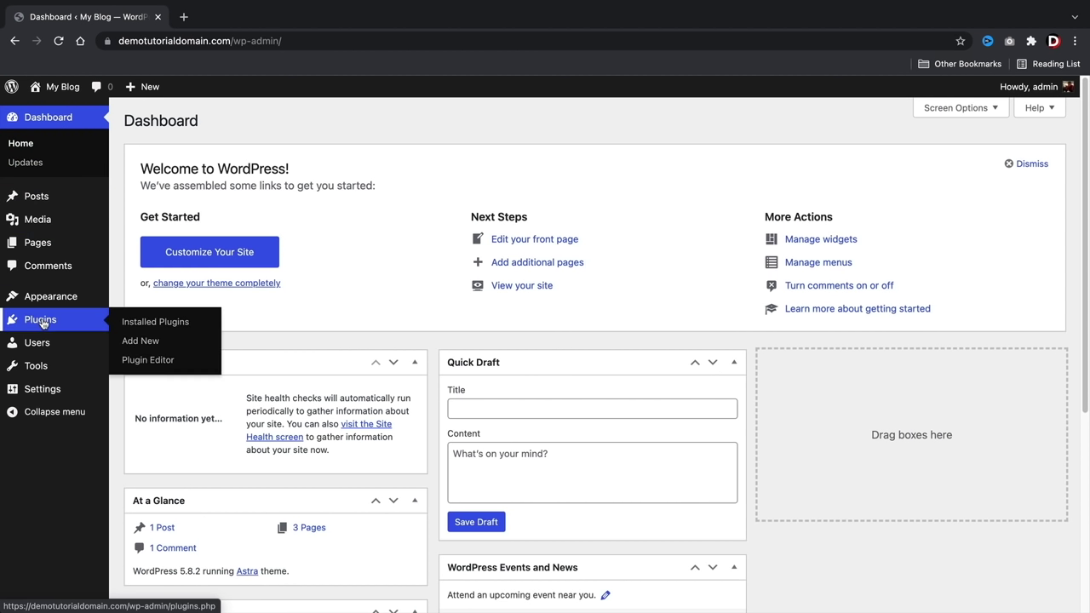
pyautogui.click(142, 343)
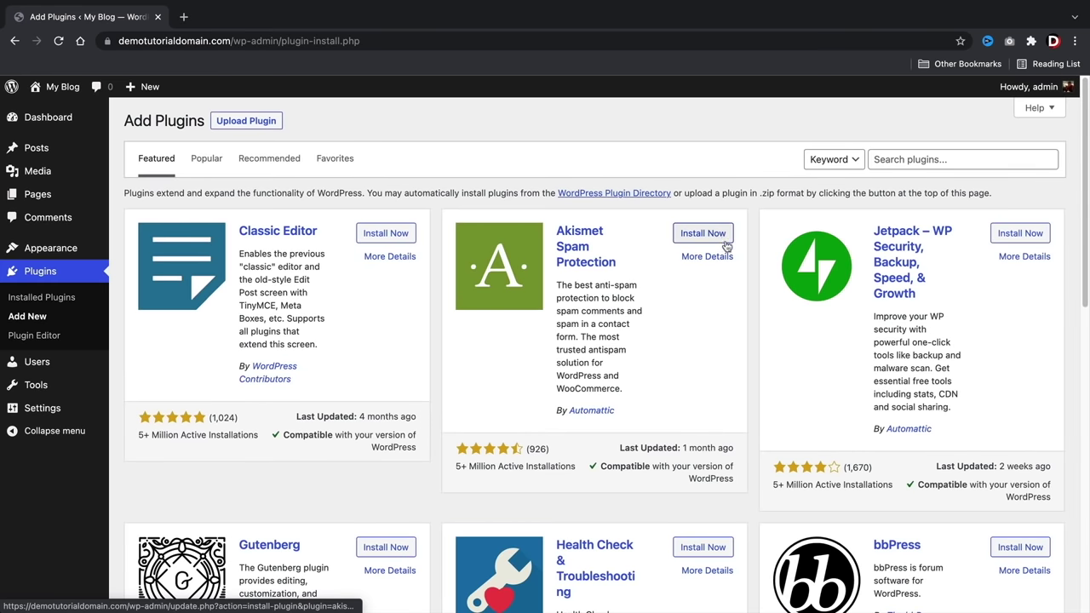
pyautogui.click(945, 160)
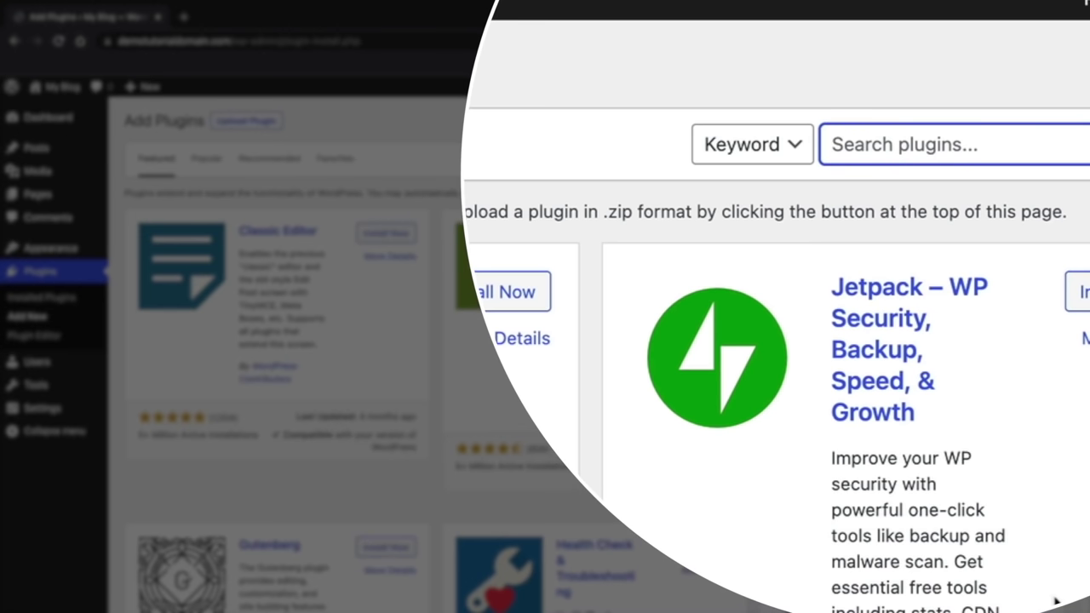
pyautogui.write('elementor')
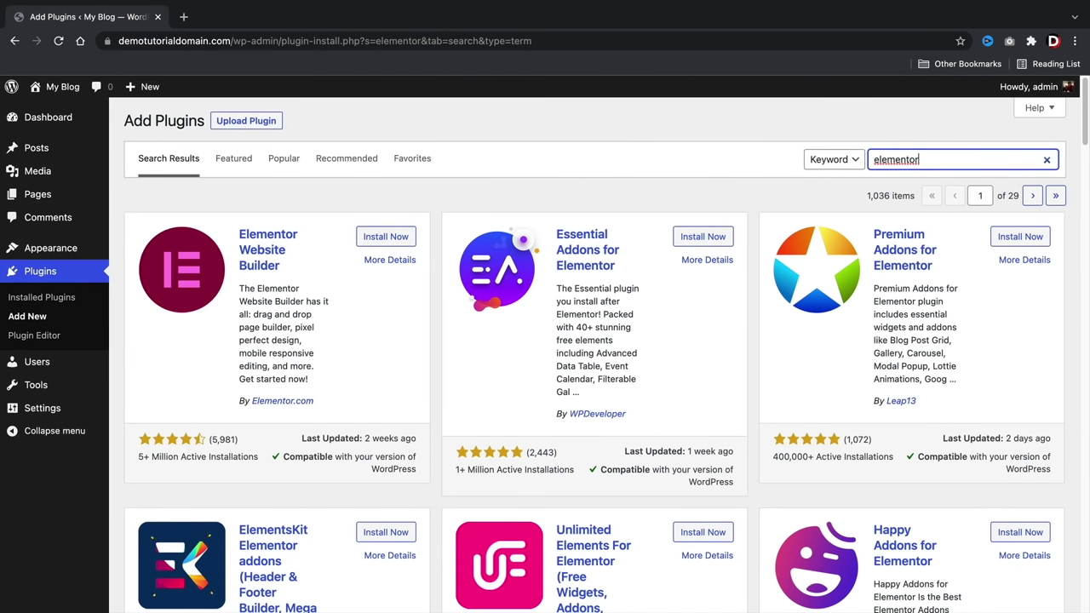
# Step: Install and activate the Elementor Website Builder plugin
pyautogui.scroll(-3, 802, 449)
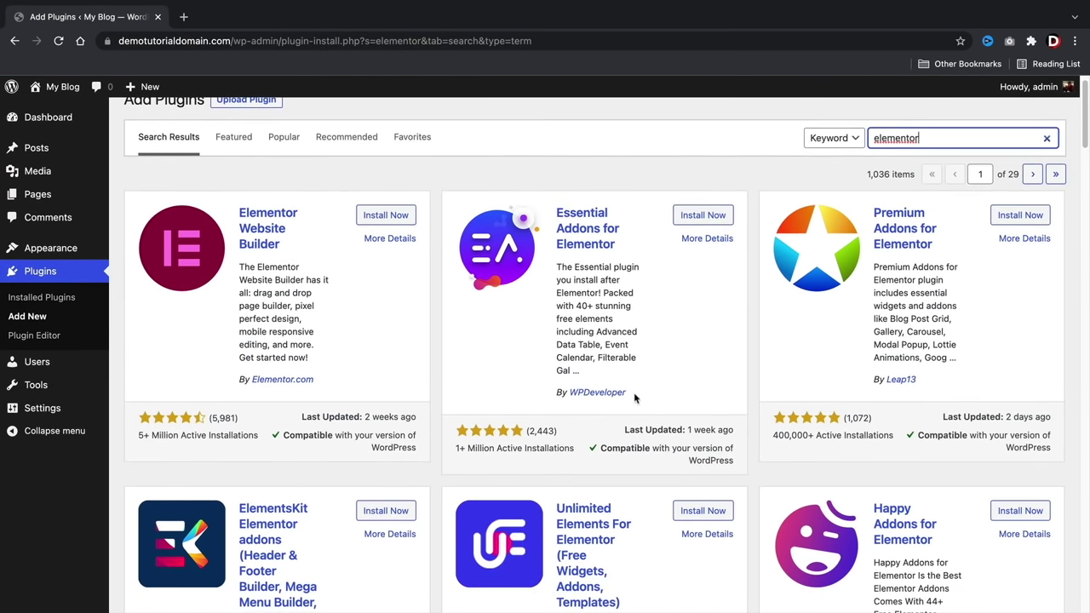
pyautogui.scroll(-4, 951, 483)
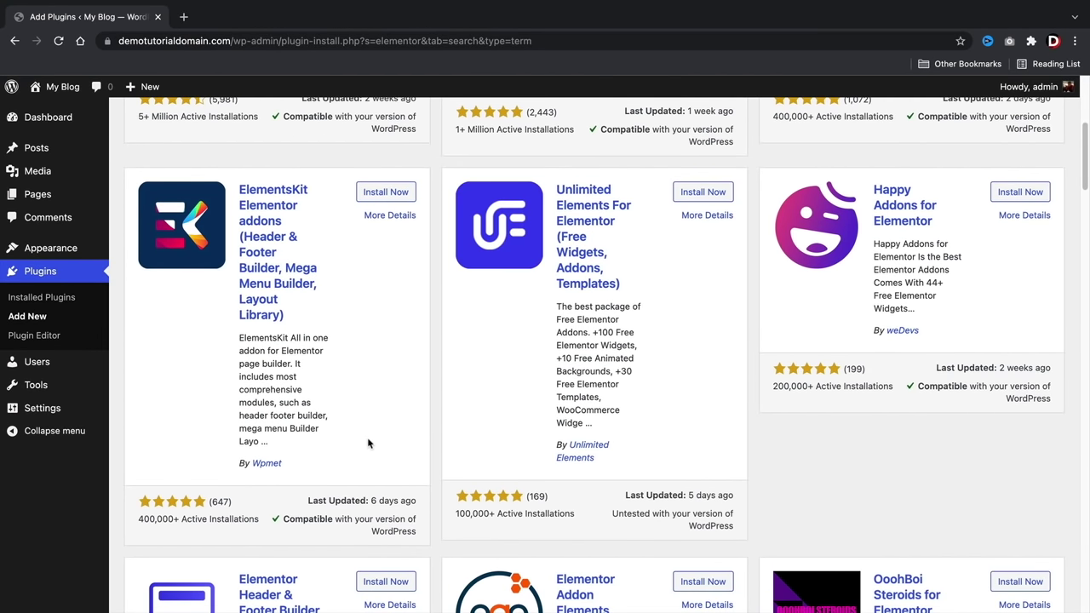
pyautogui.scroll(-5, 329, 445)
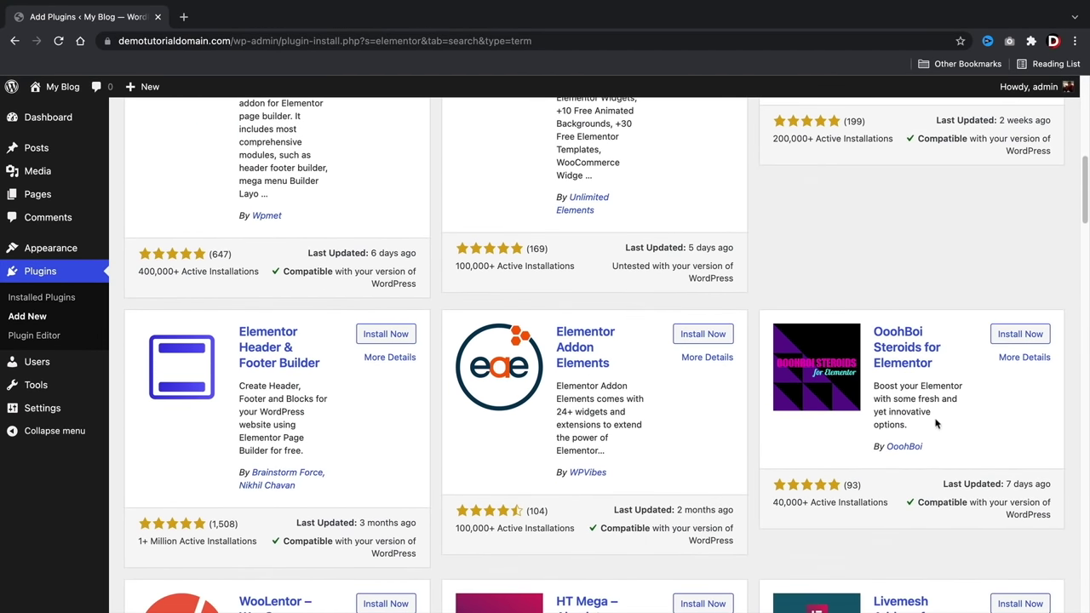
pyautogui.scroll(-4, 657, 355)
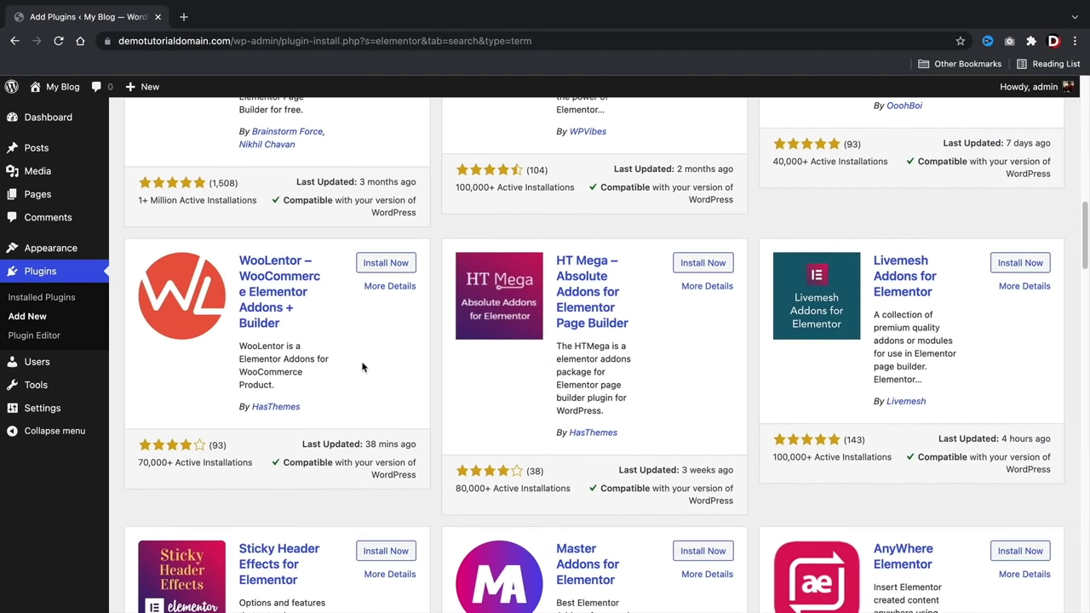
pyautogui.scroll(10, 361, 386)
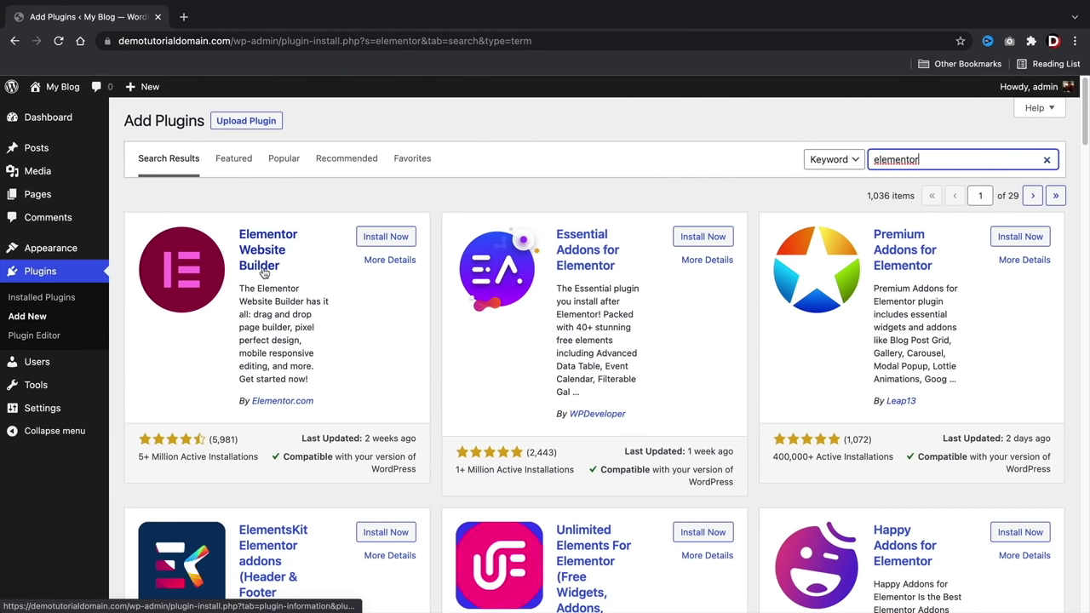
pyautogui.click(383, 240)
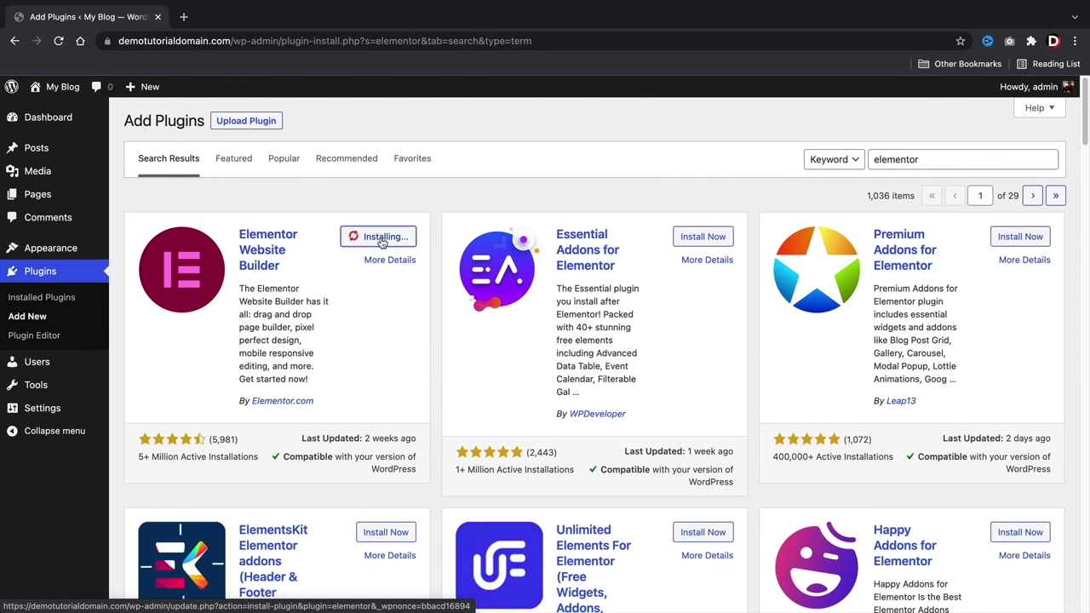
pyautogui.click(390, 243)
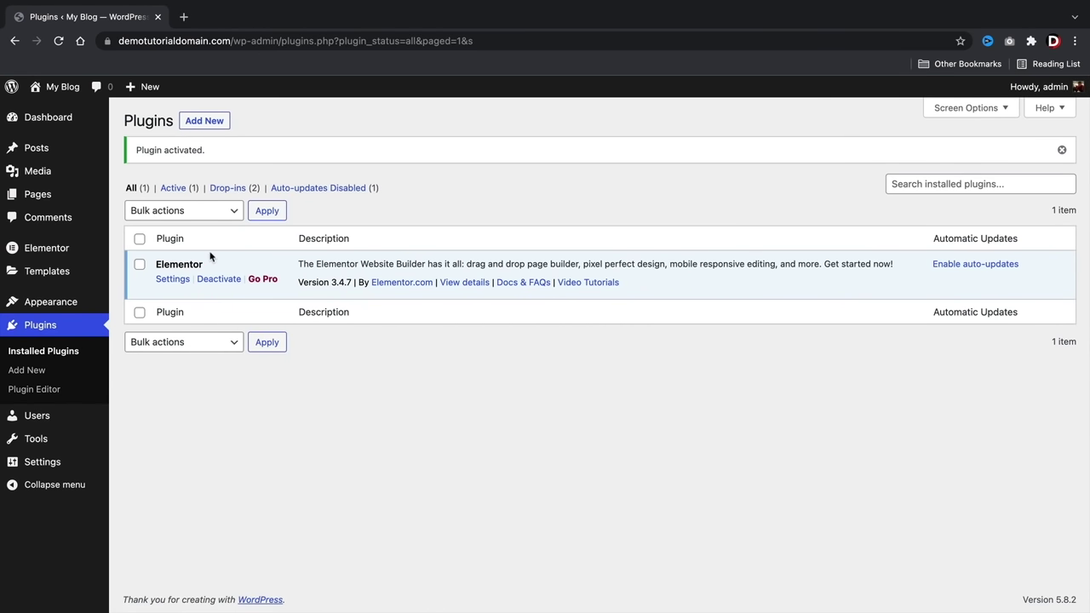
# Step: Open the Home page from All Pages and launch it in Elementor
pyautogui.moveTo(96, 199)
pyautogui.click(141, 197)
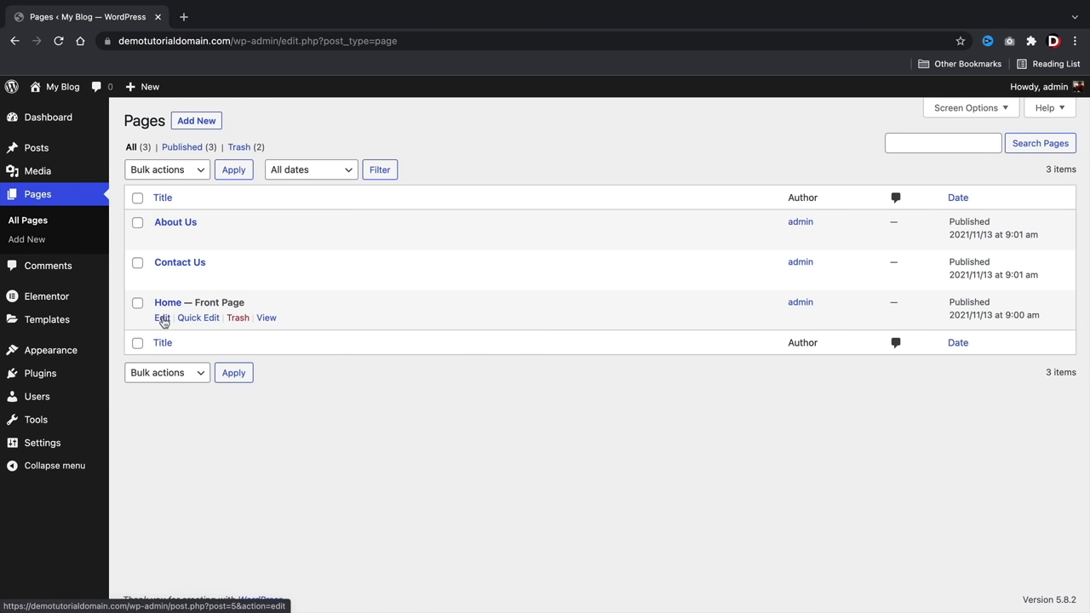
pyautogui.click(162, 318)
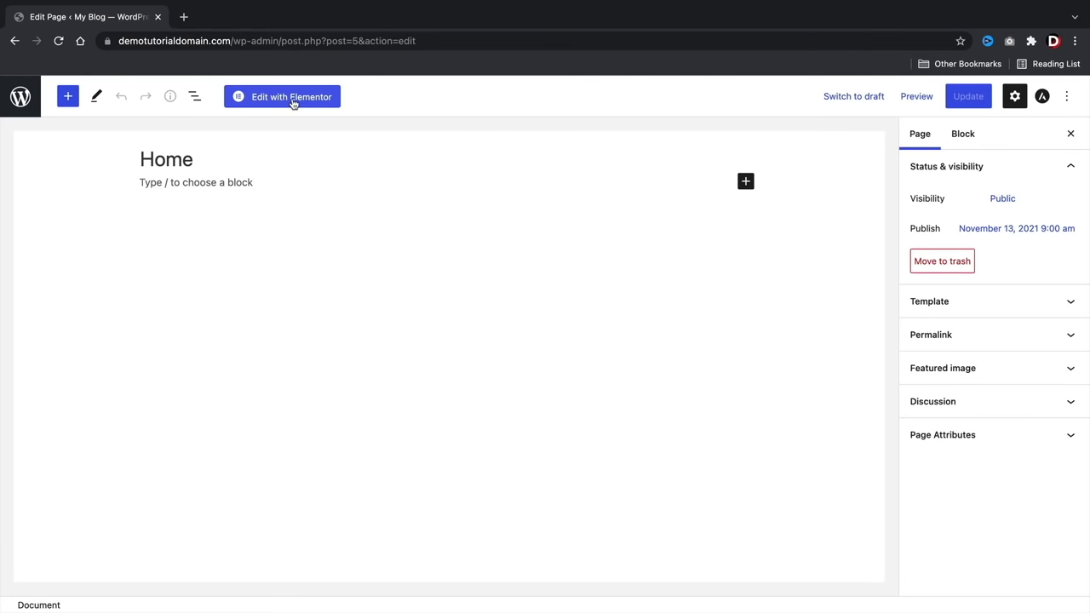
pyautogui.click(292, 99)
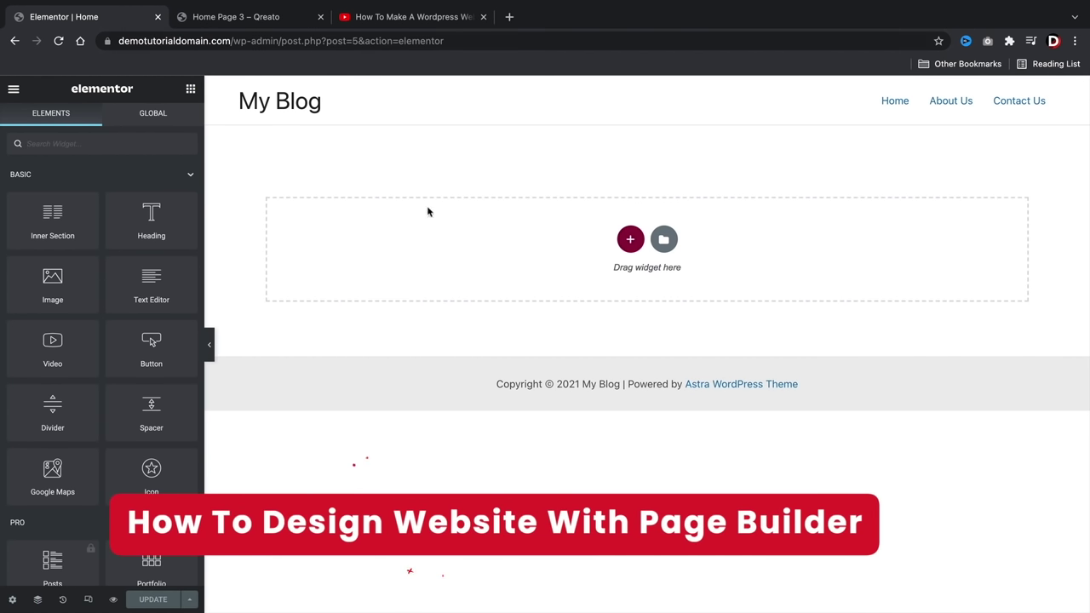
pyautogui.click(399, 19)
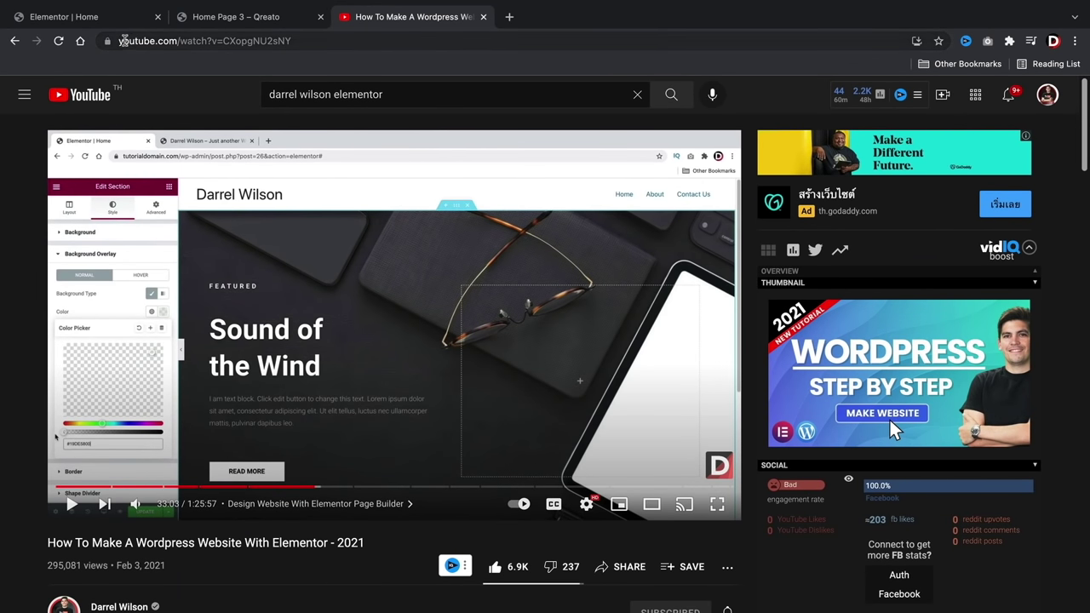
pyautogui.click(85, 18)
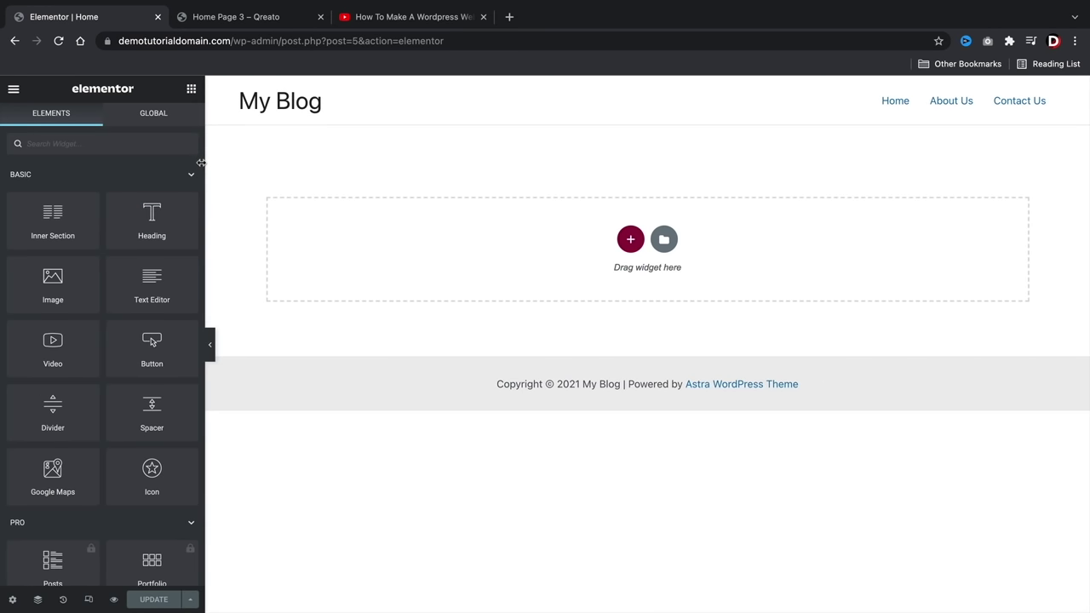
pyautogui.moveTo(200, 173); pyautogui.dragTo(197, 202)
pyautogui.scroll(-5, 196, 202)
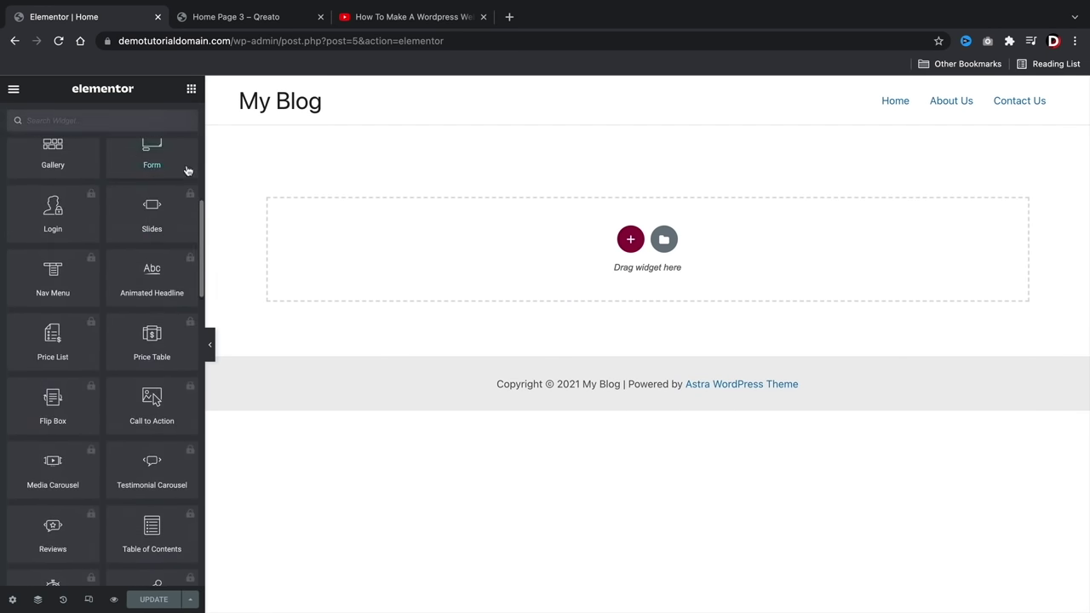
pyautogui.scroll(8, 198, 197)
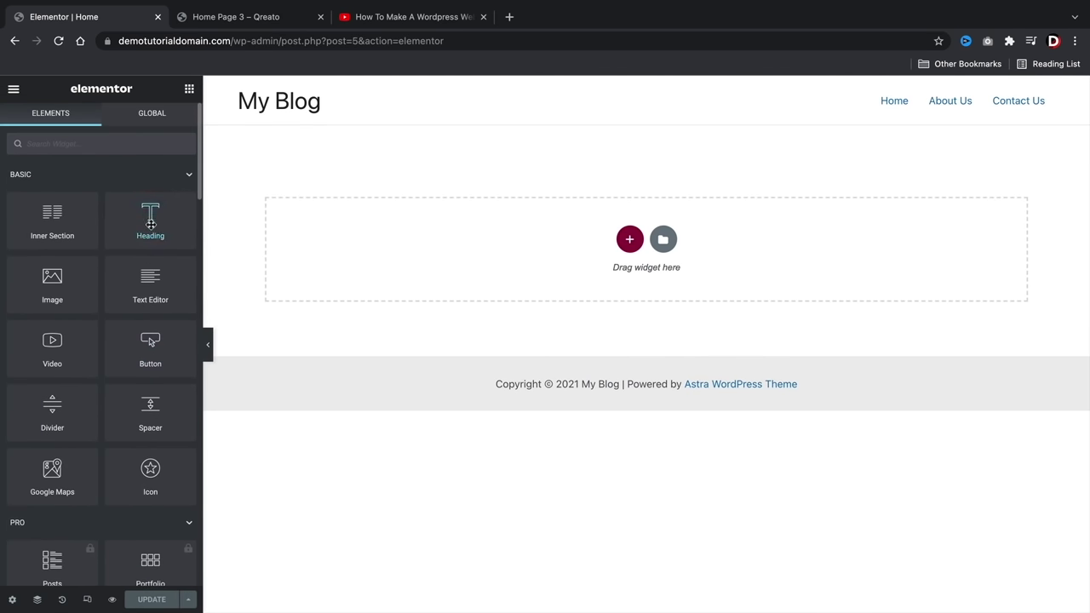
# Step: Add a Heading widget and a three-column section, moving the heading into the first column
pyautogui.moveTo(151, 224); pyautogui.dragTo(560, 262)
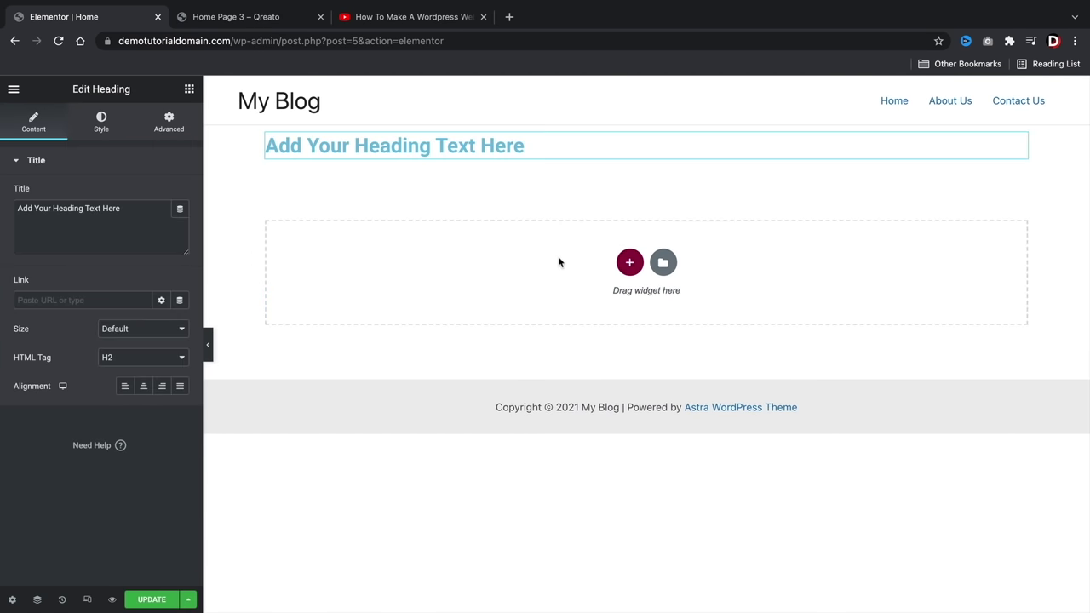
pyautogui.click(630, 264)
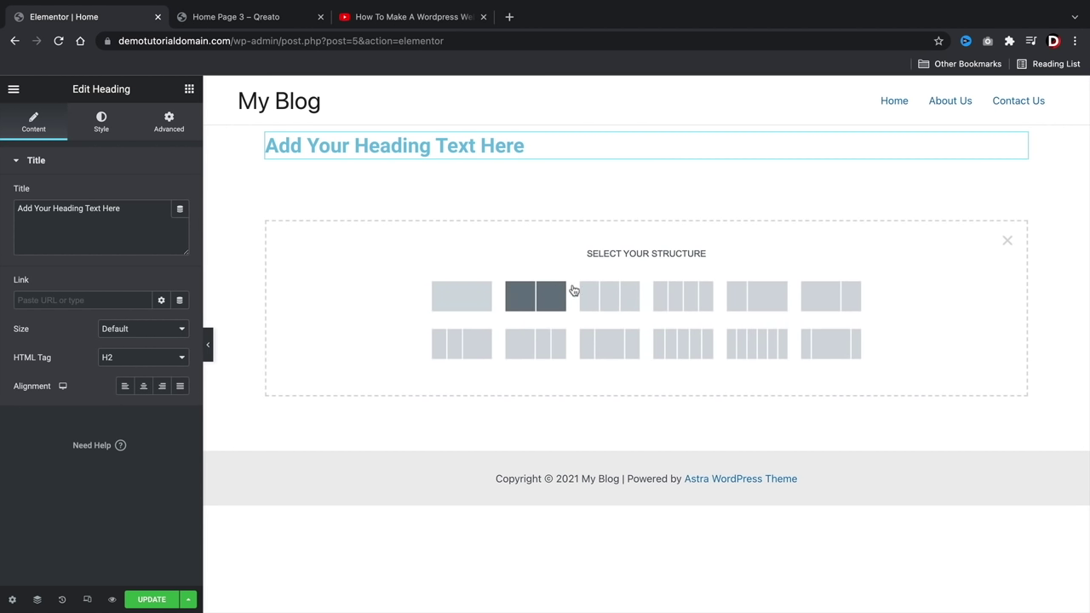
pyautogui.click(617, 302)
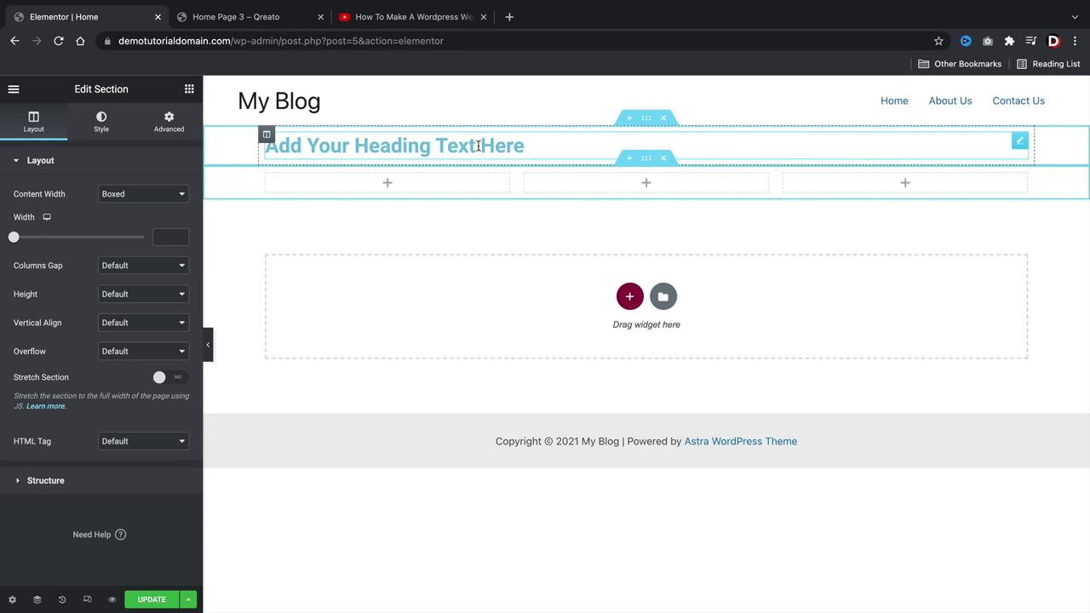
pyautogui.click(191, 90)
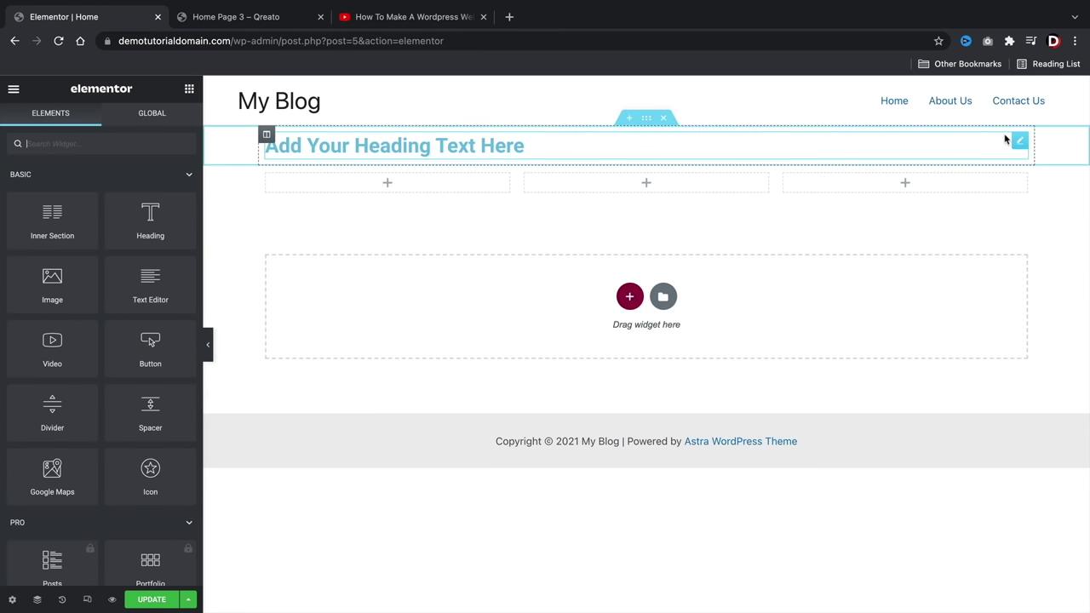
pyautogui.moveTo(1018, 140); pyautogui.dragTo(437, 165)
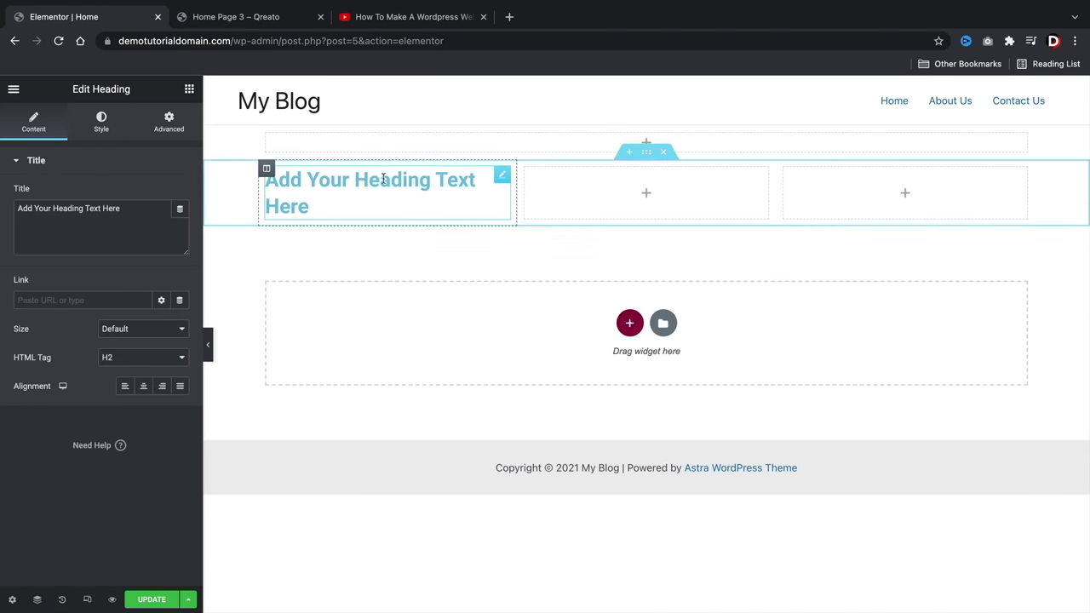
# Step: Place an Image widget in the middle column and an Icon Box in the right column
pyautogui.click(189, 89)
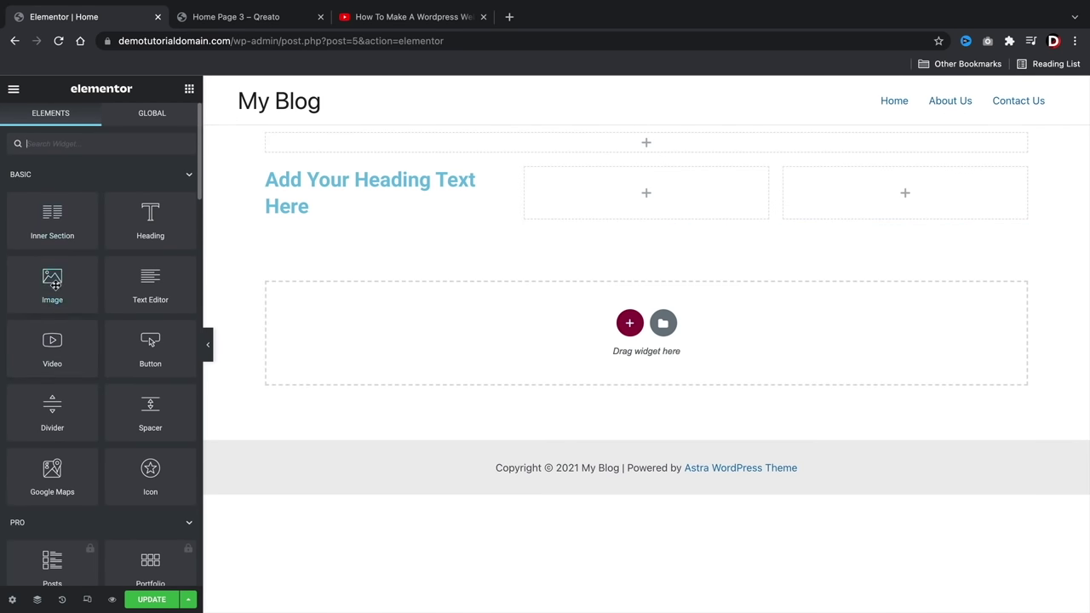
pyautogui.moveTo(56, 284); pyautogui.dragTo(628, 201)
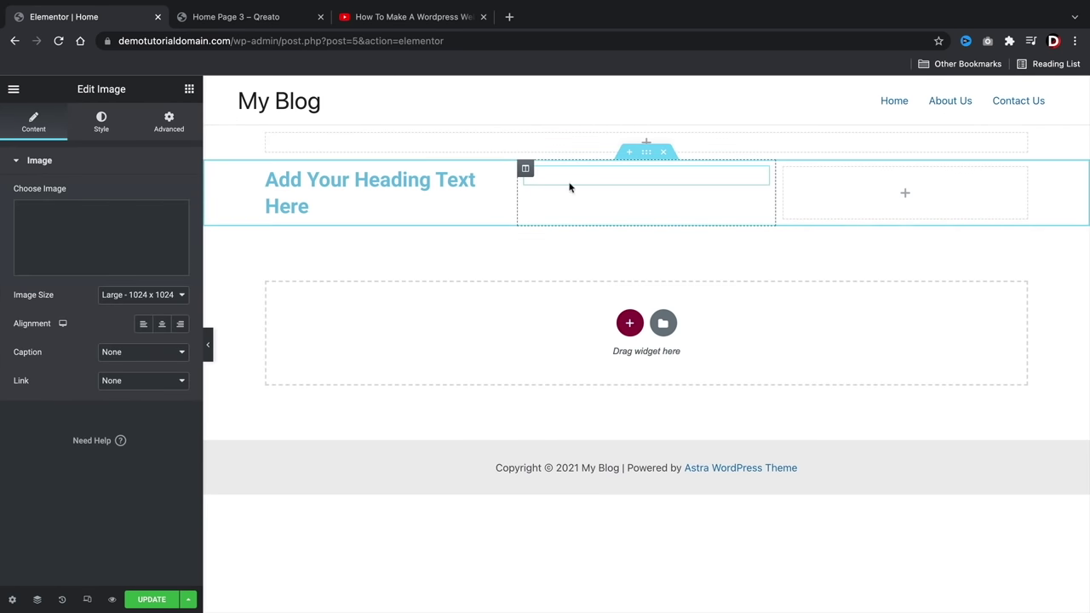
pyautogui.click(189, 89)
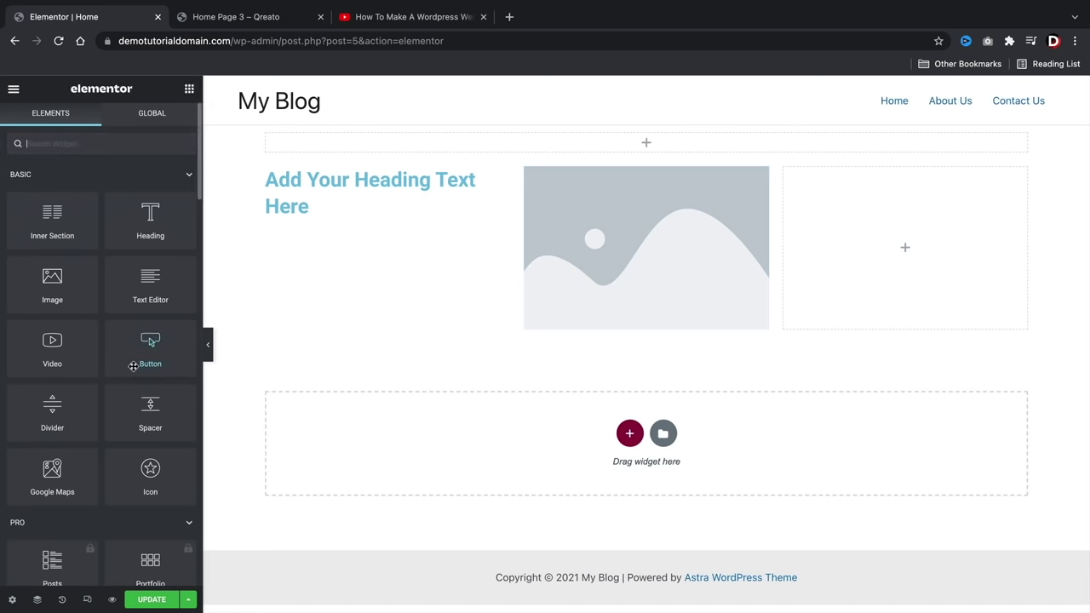
pyautogui.scroll(-15, 133, 366)
pyautogui.scroll(12, 133, 366)
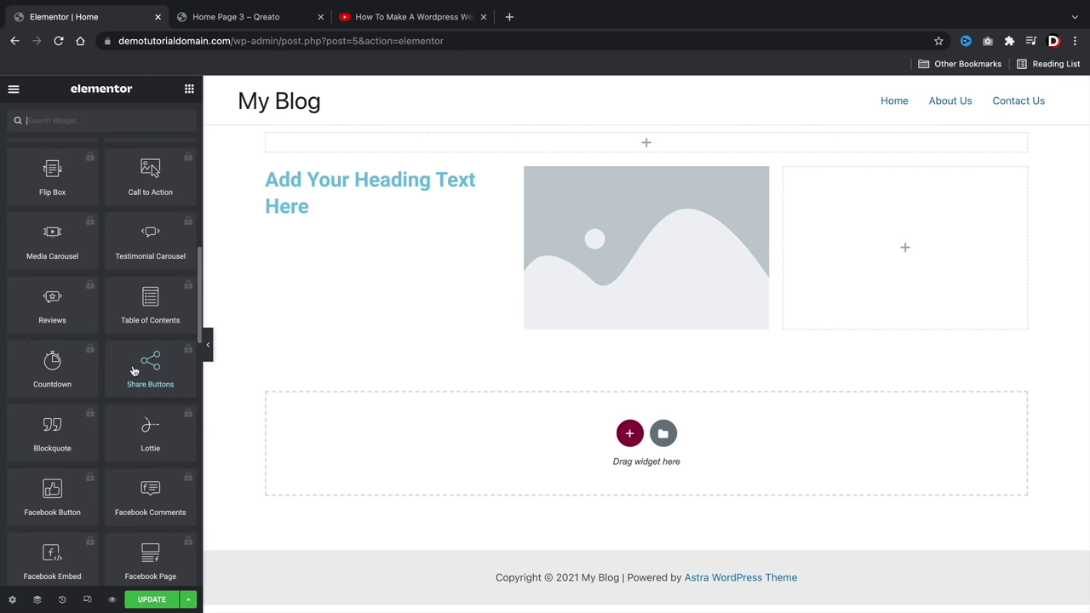
pyautogui.scroll(-3, 98, 440)
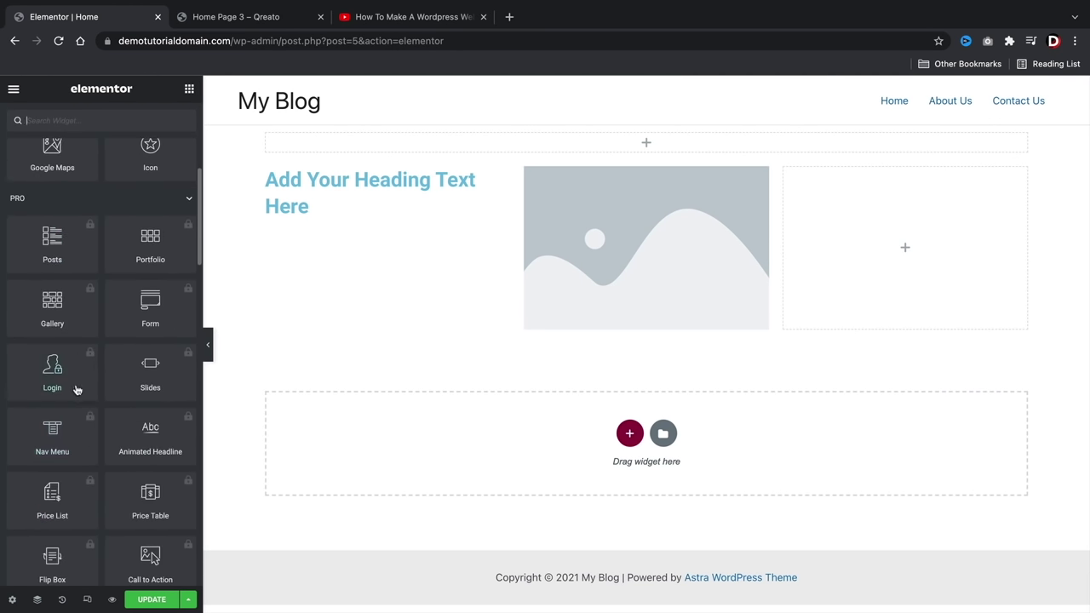
pyautogui.scroll(-10, 133, 390)
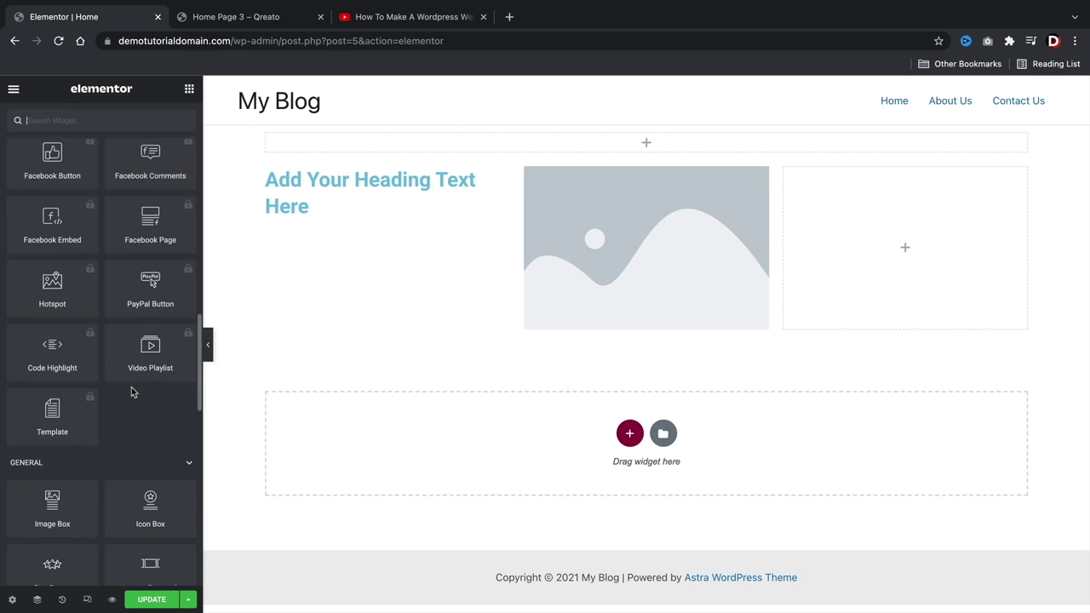
pyautogui.moveTo(150, 166); pyautogui.dragTo(847, 251)
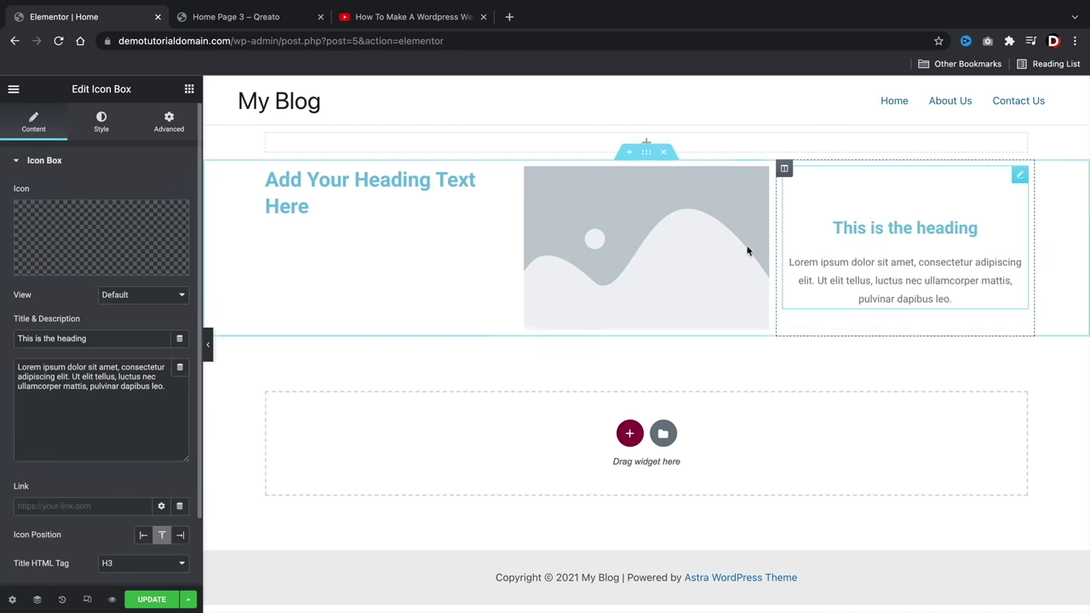
# Step: Add a Star Rating widget below the heading in the left column
pyautogui.click(189, 89)
pyautogui.scroll(-15, 100, 407)
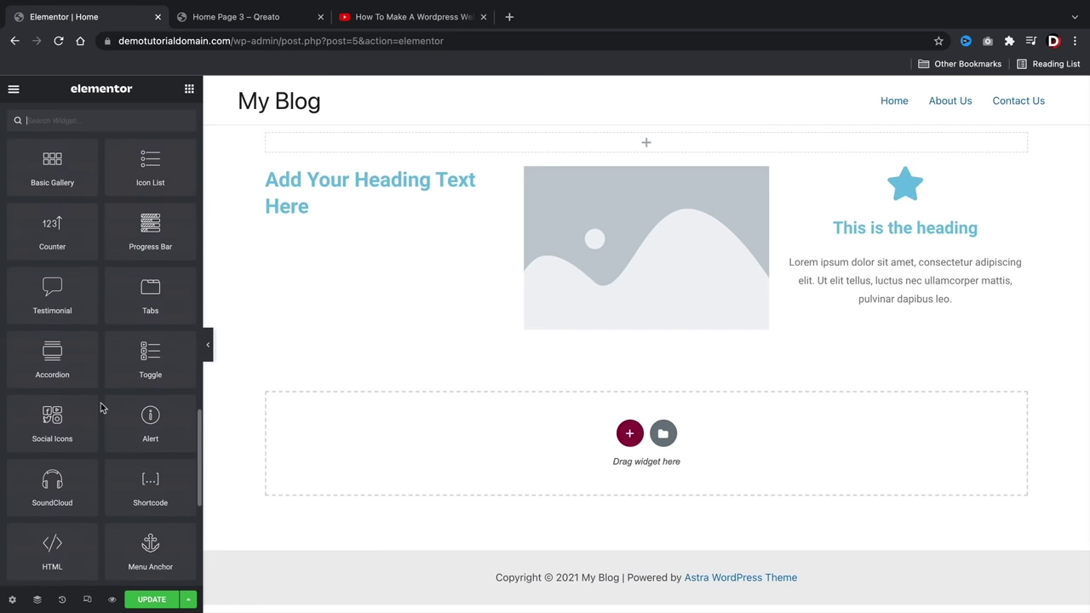
pyautogui.scroll(-3, 100, 407)
pyautogui.scroll(5, 97, 358)
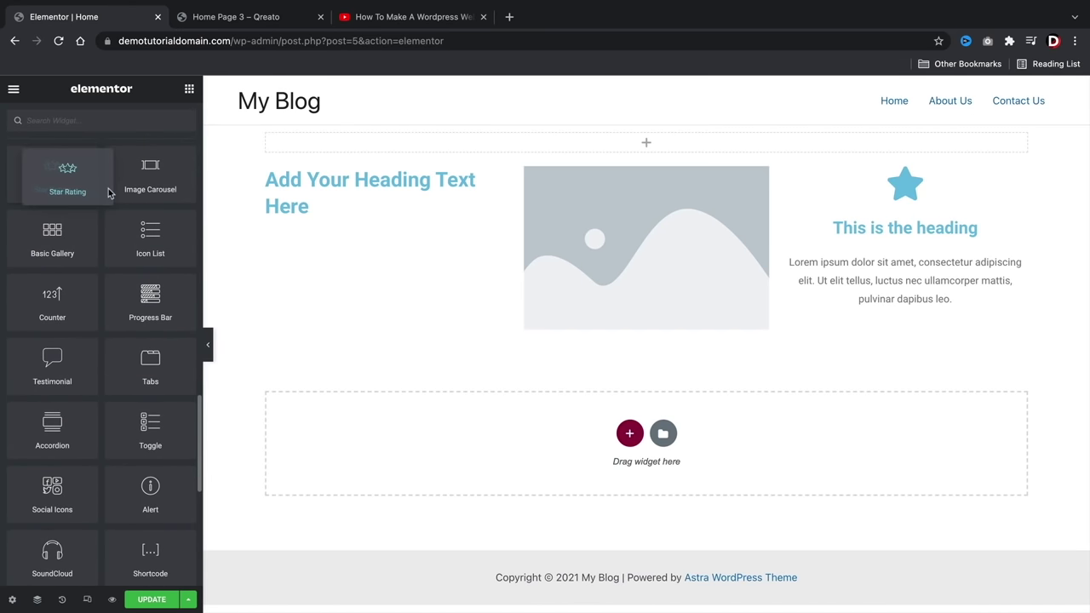
pyautogui.moveTo(96, 189); pyautogui.dragTo(288, 222)
pyautogui.click(319, 183)
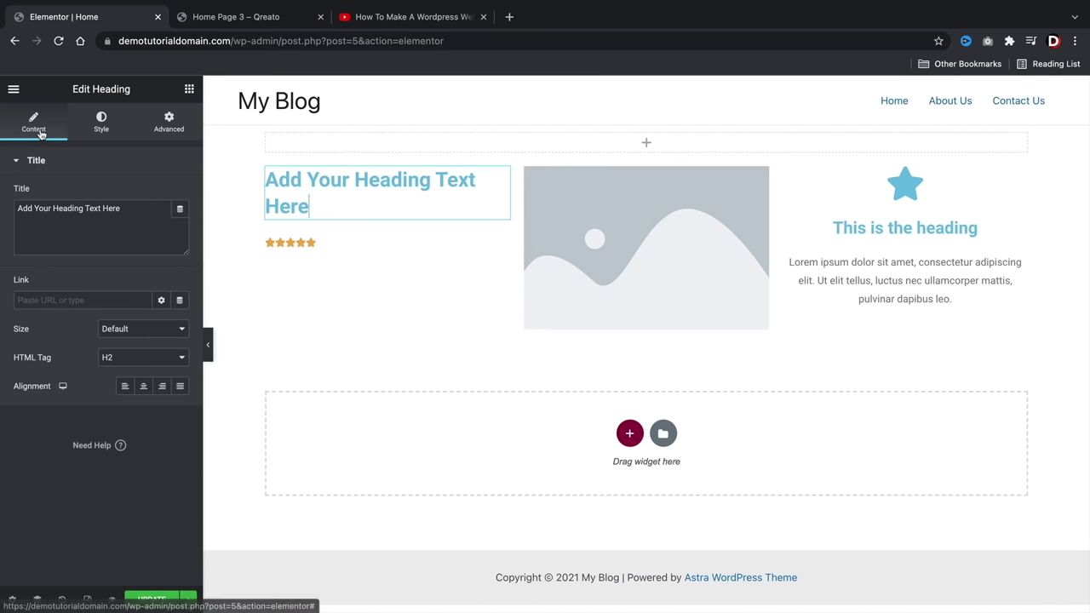
# Step: Change the heading text to 'How To Make A Website' and align it left
pyautogui.tripleClick(121, 220)
pyautogui.write('How ')
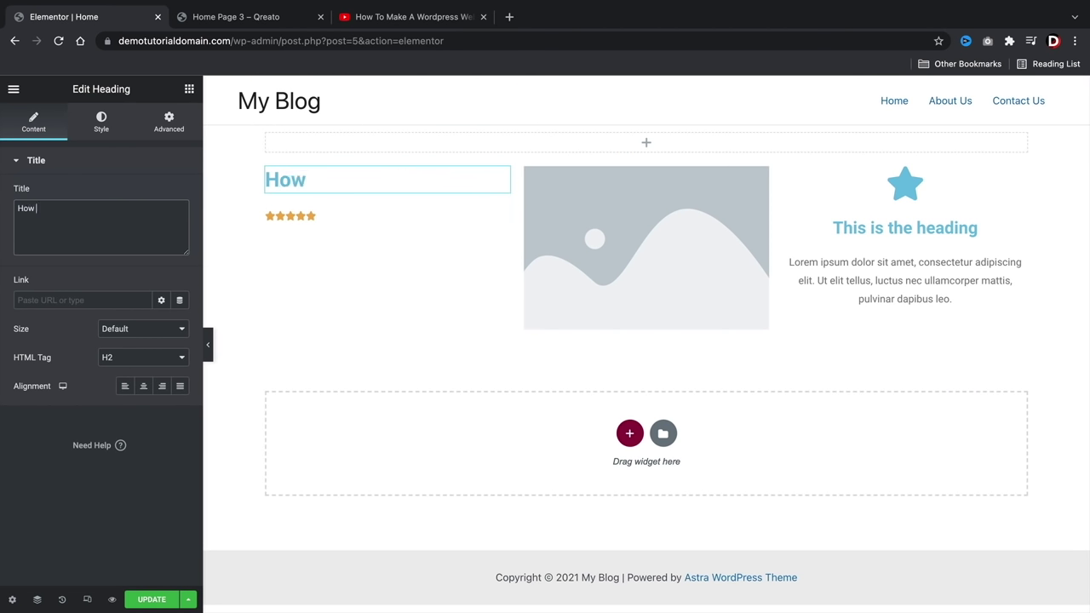
pyautogui.write('To Make A Website')
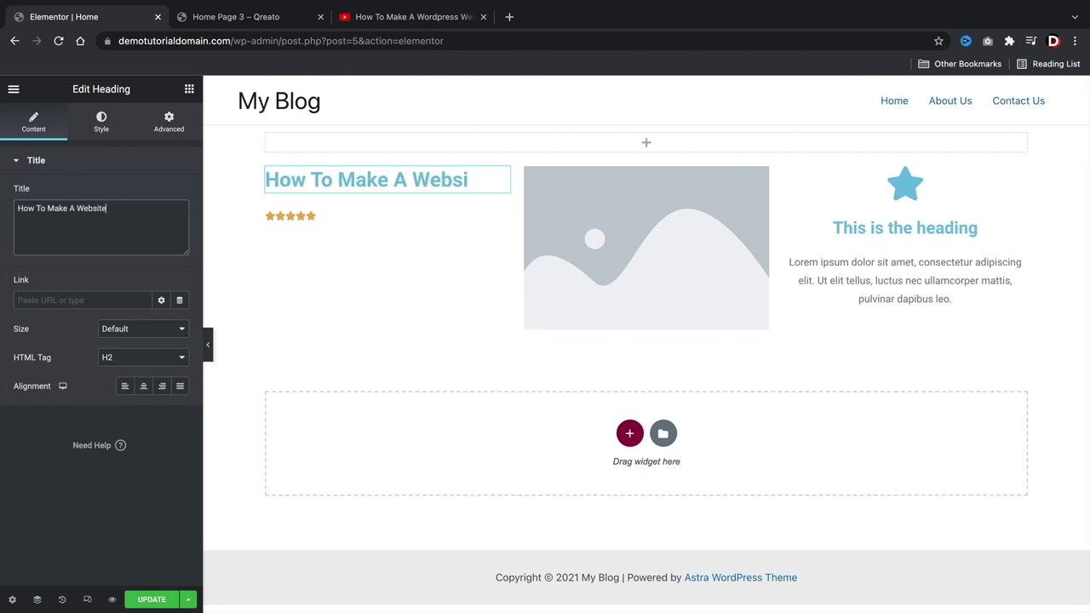
pyautogui.click(50, 300)
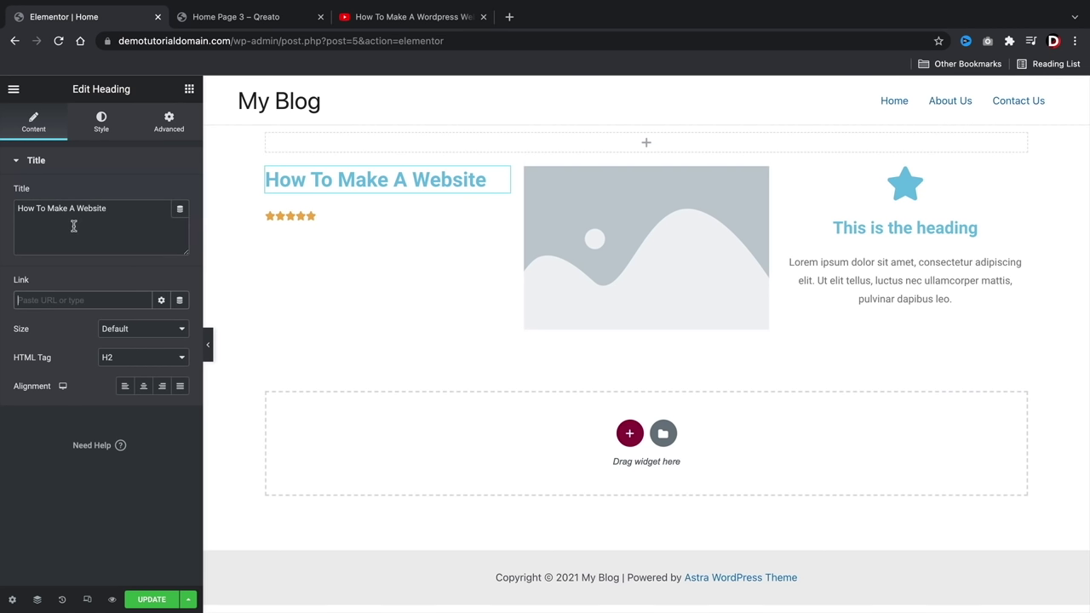
pyautogui.click(162, 387)
pyautogui.click(180, 387)
pyautogui.click(143, 386)
pyautogui.click(128, 388)
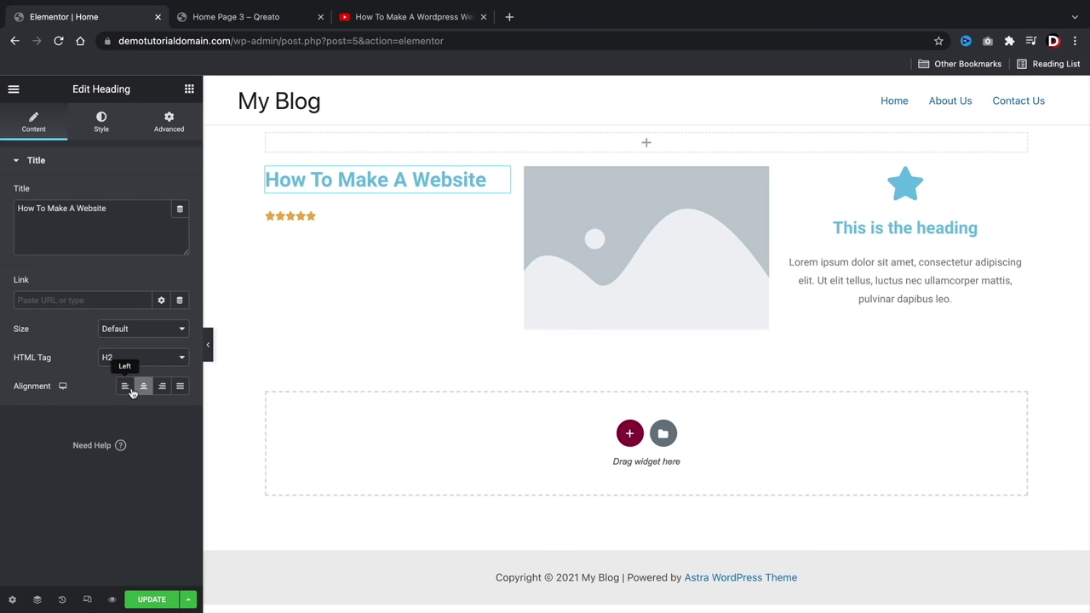
pyautogui.click(101, 123)
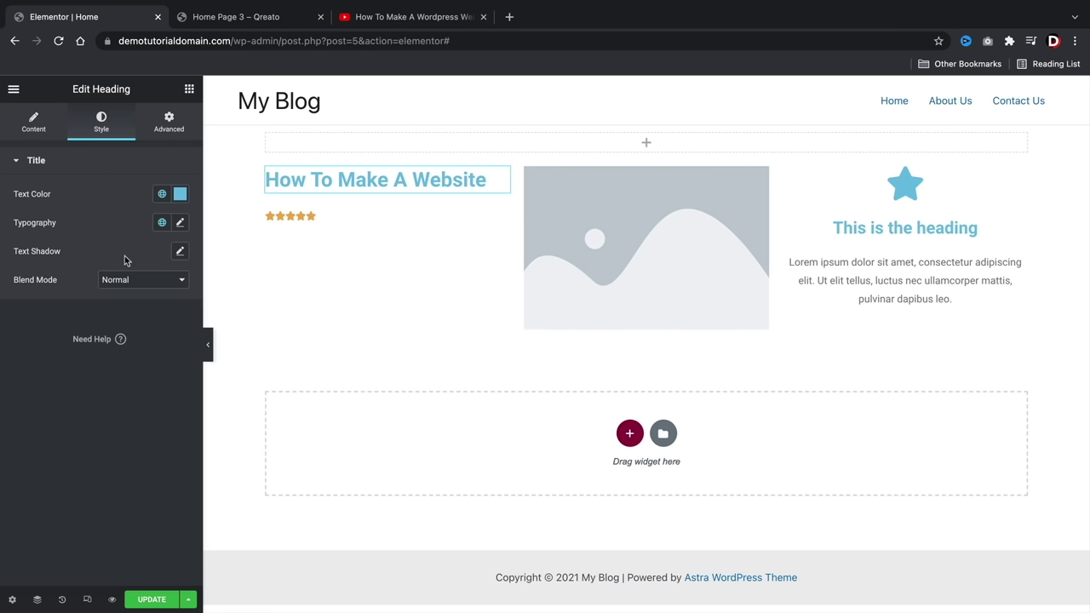
# Step: Set the heading text colour to black (#000000)
pyautogui.click(179, 194)
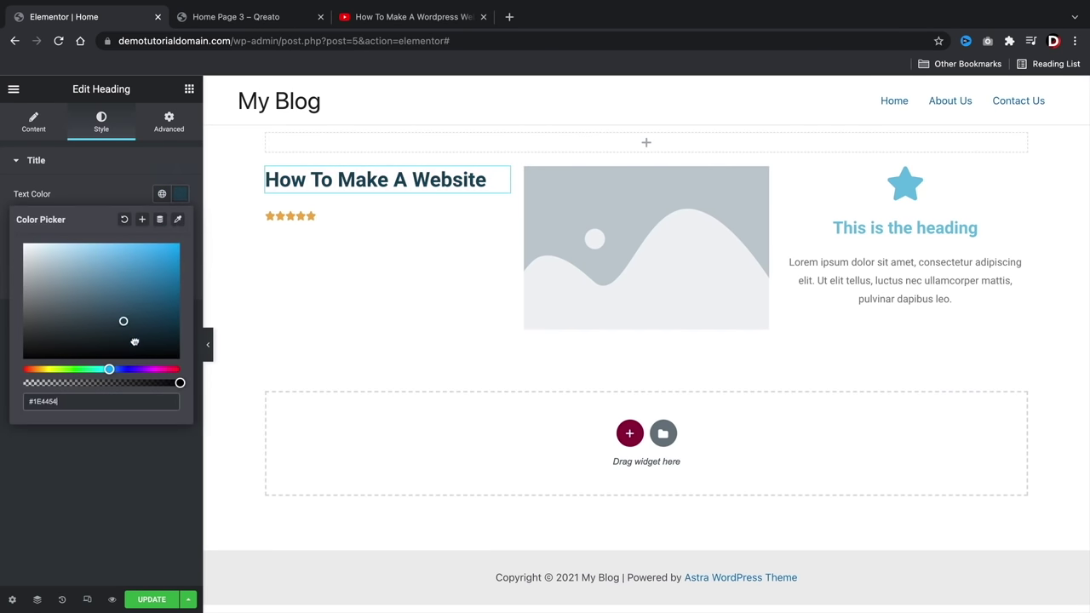
pyautogui.moveTo(122, 319); pyautogui.dragTo(145, 358)
pyautogui.click(138, 465)
# Step: Set the heading typography to the Poppins family at Bold weight
pyautogui.click(181, 222)
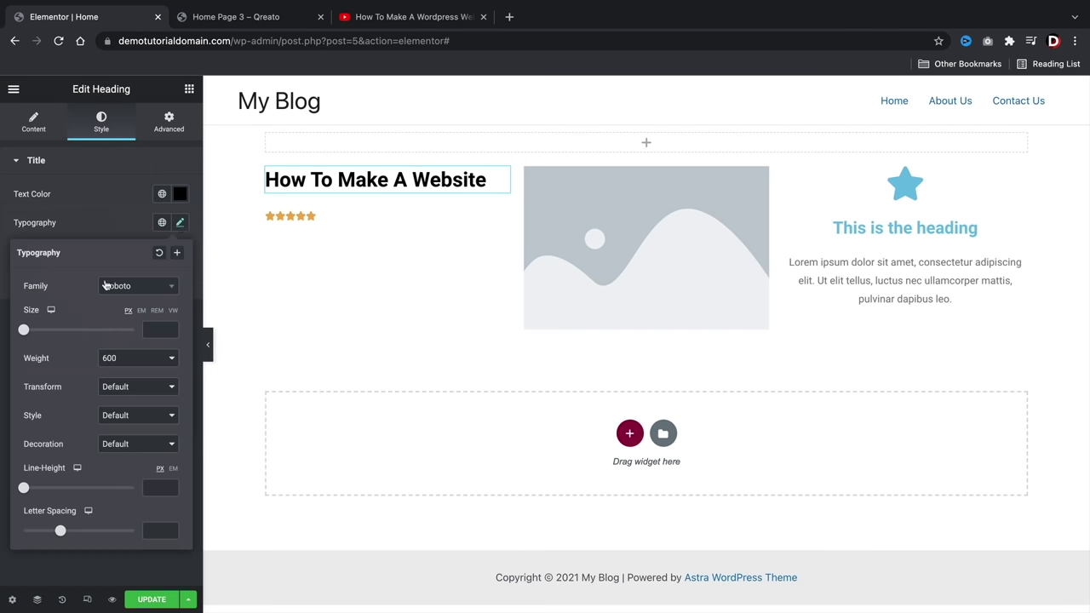
pyautogui.click(152, 292)
pyautogui.write('poppin')
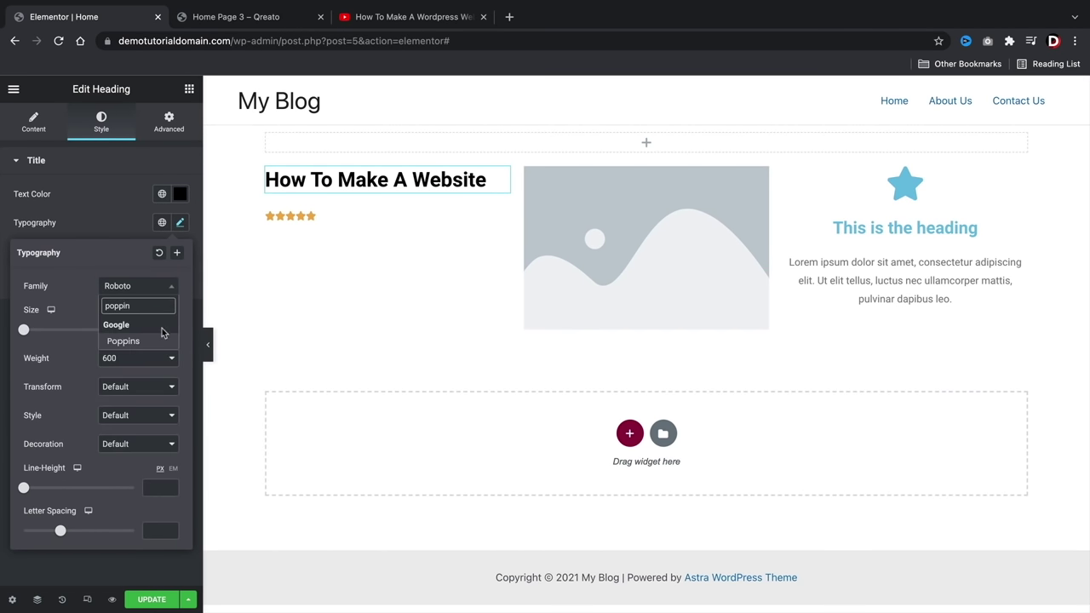
pyautogui.click(155, 341)
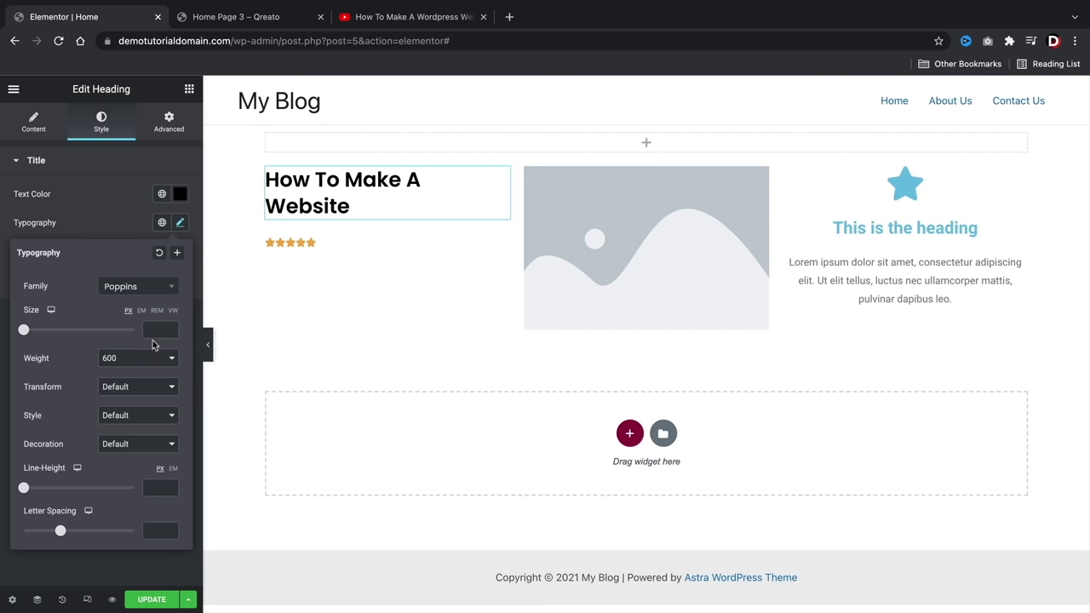
pyautogui.click(152, 358)
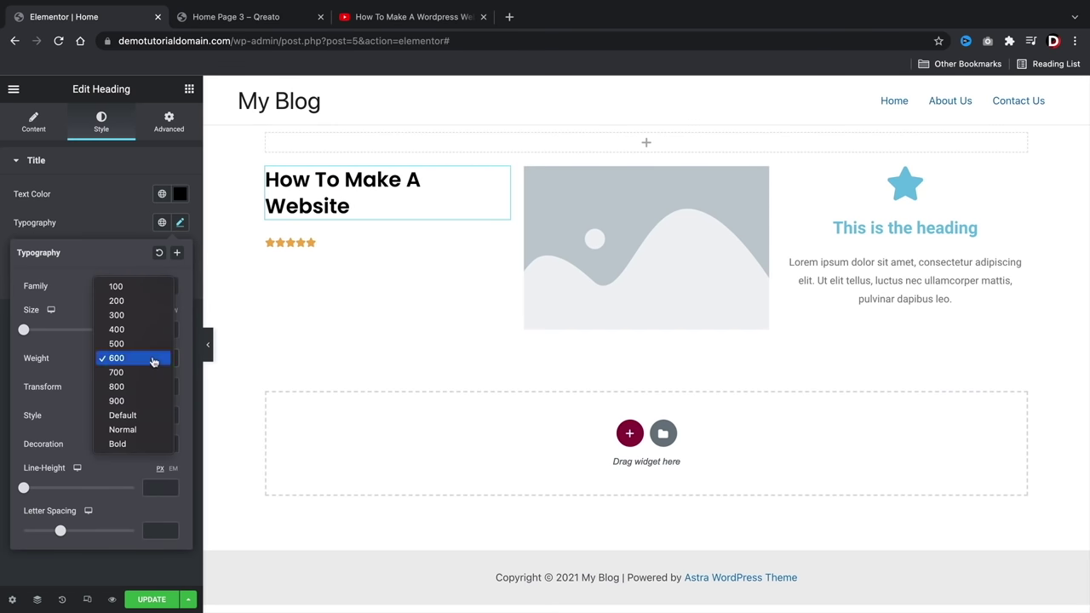
pyautogui.click(141, 309)
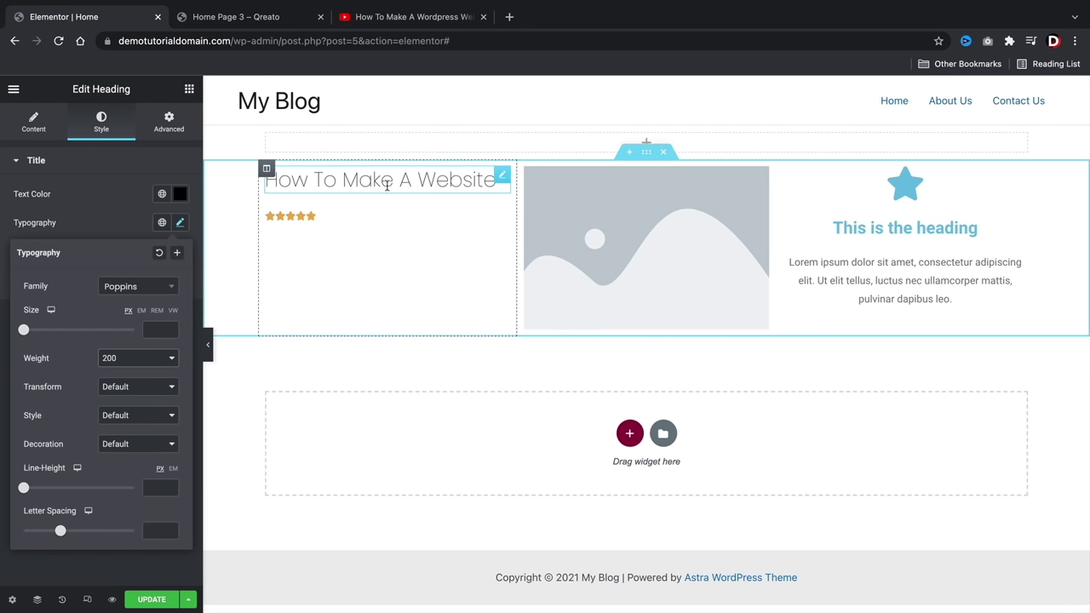
pyautogui.click(132, 360)
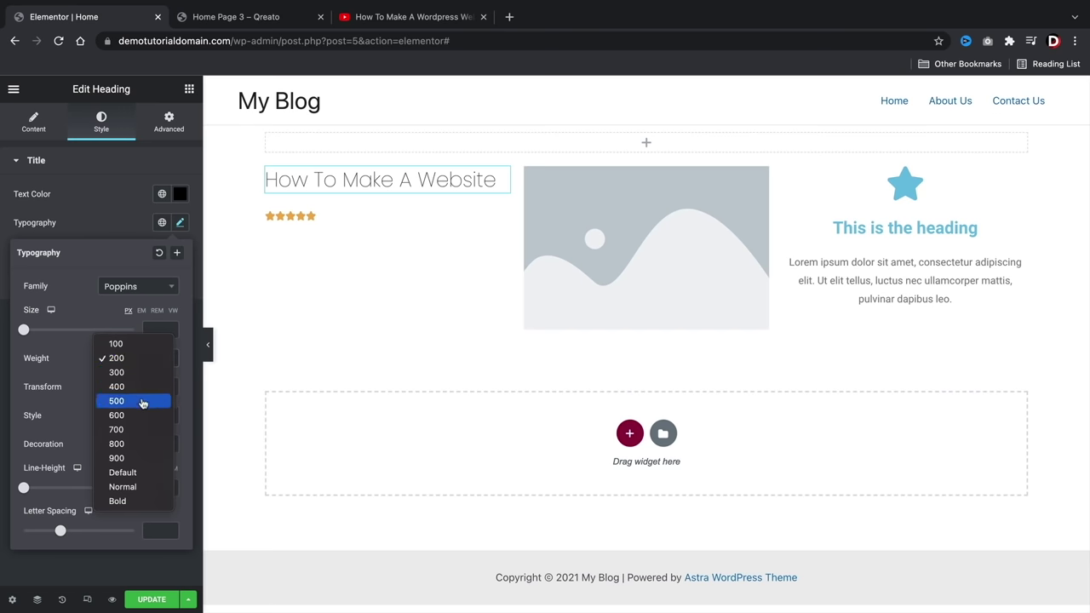
pyautogui.click(145, 402)
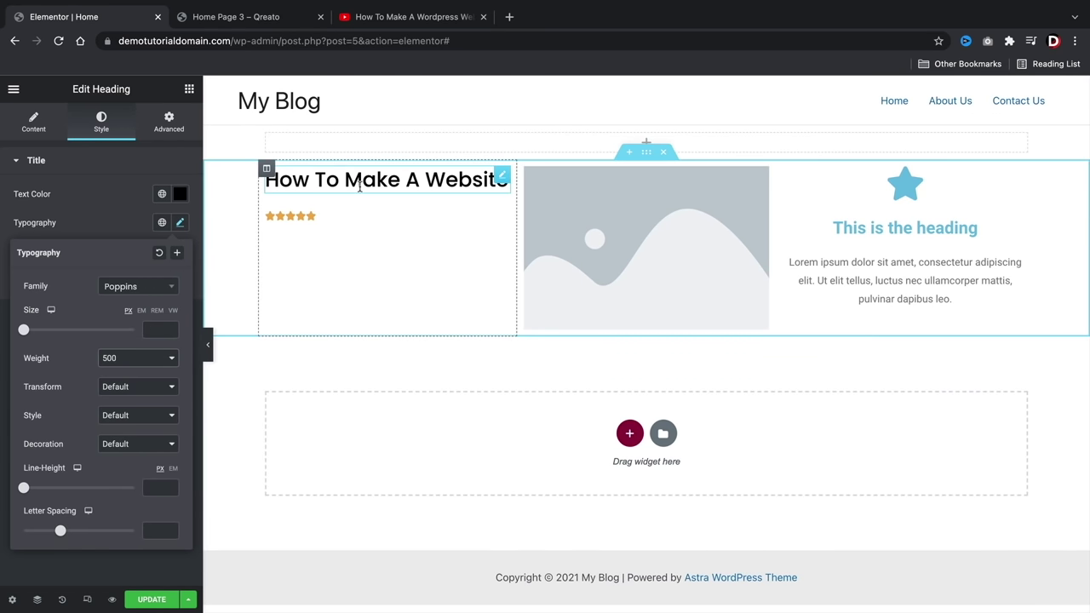
pyautogui.click(118, 358)
pyautogui.click(151, 456)
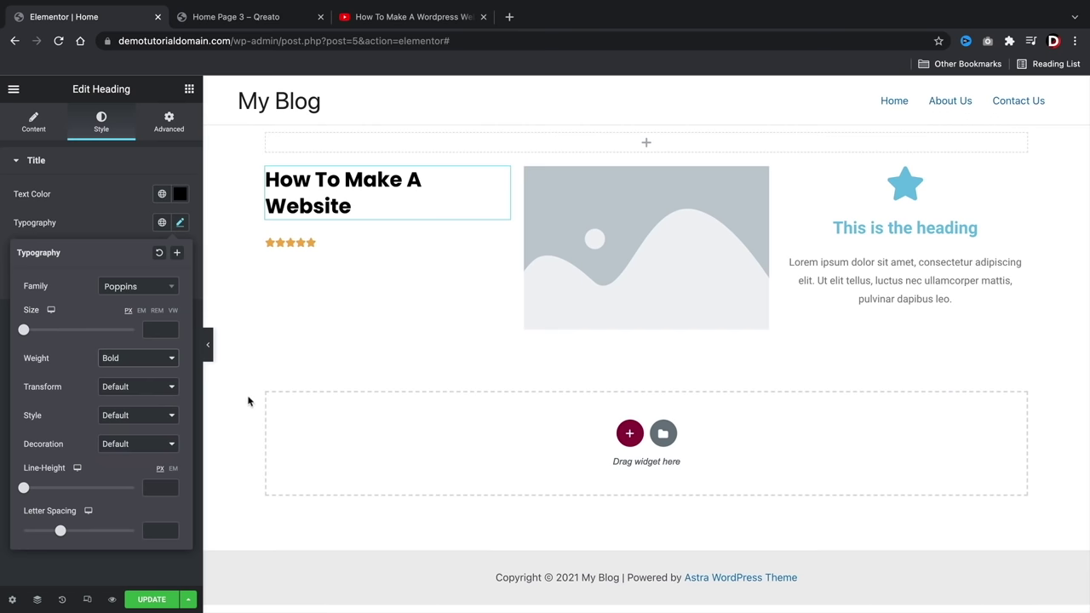
# Step: Compare the heading against the reference Qreato home page's main headline
pyautogui.click(249, 21)
pyautogui.moveTo(128, 361); pyautogui.dragTo(926, 365)
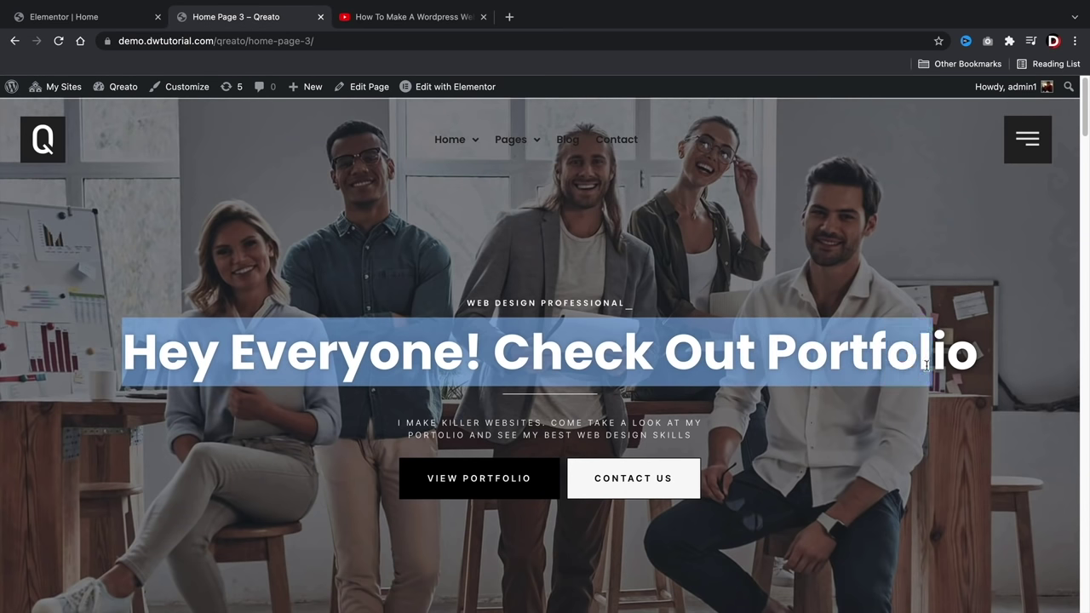
pyautogui.click(104, 19)
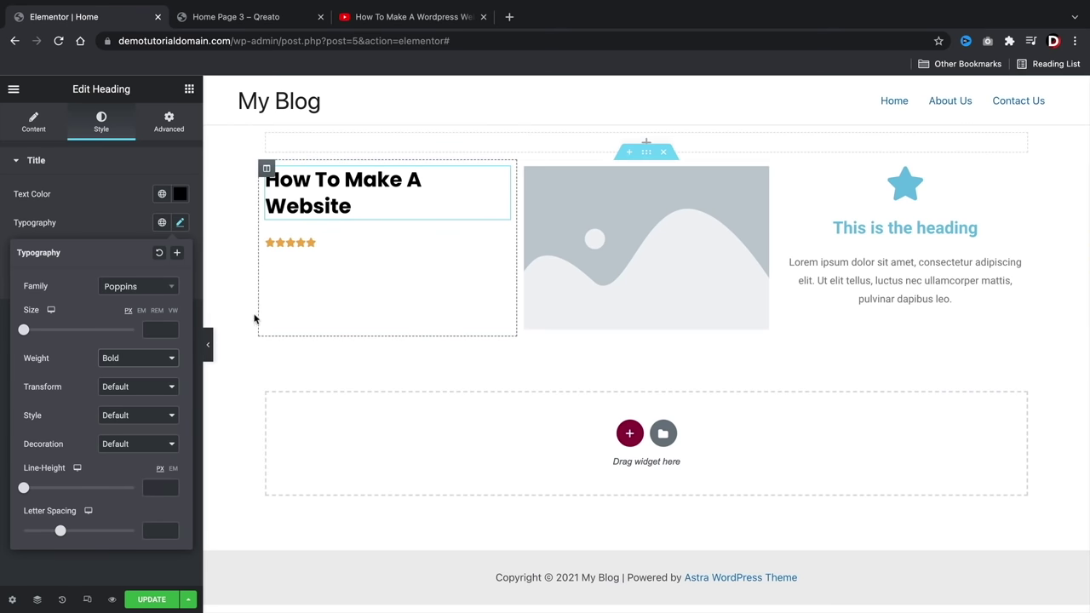
pyautogui.click(111, 162)
pyautogui.click(104, 167)
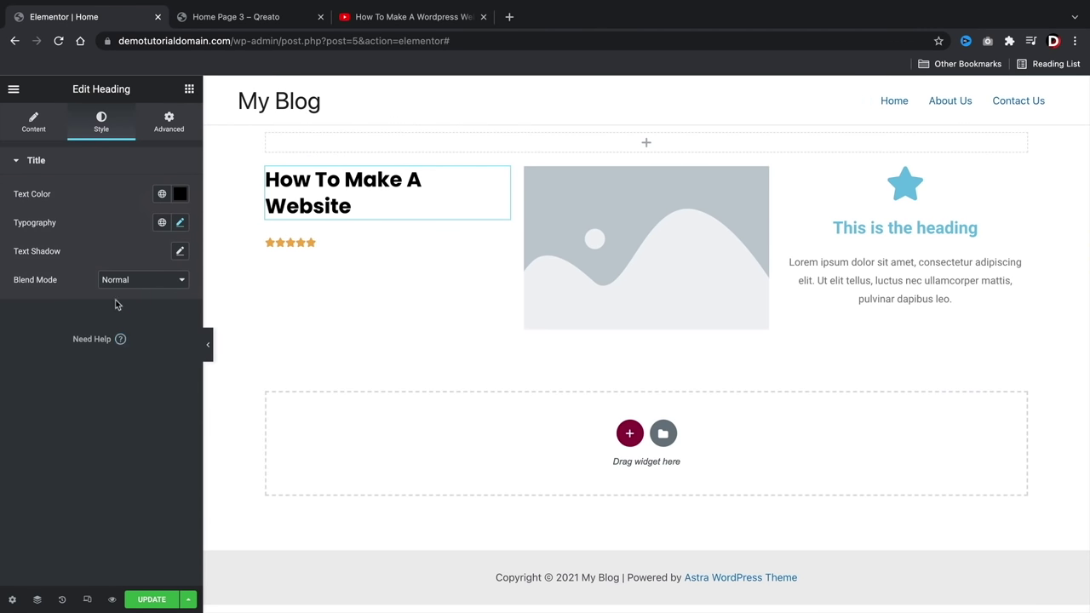
pyautogui.click(171, 128)
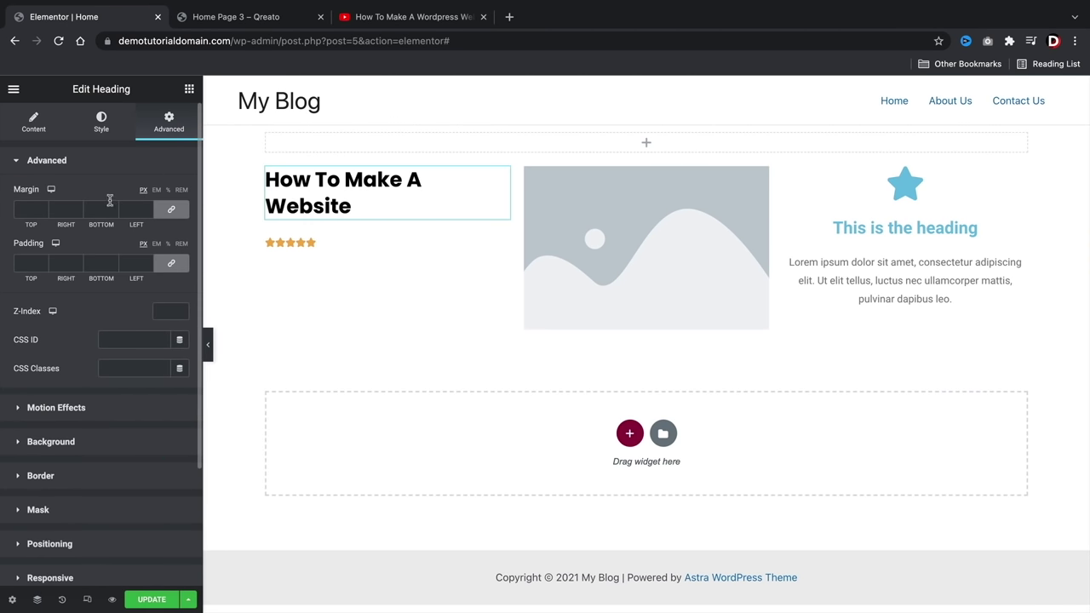
# Step: Change the heading's Motion Effects entrance animation from Fade In to Fade In Left
pyautogui.click(68, 412)
pyautogui.click(91, 245)
pyautogui.click(94, 305)
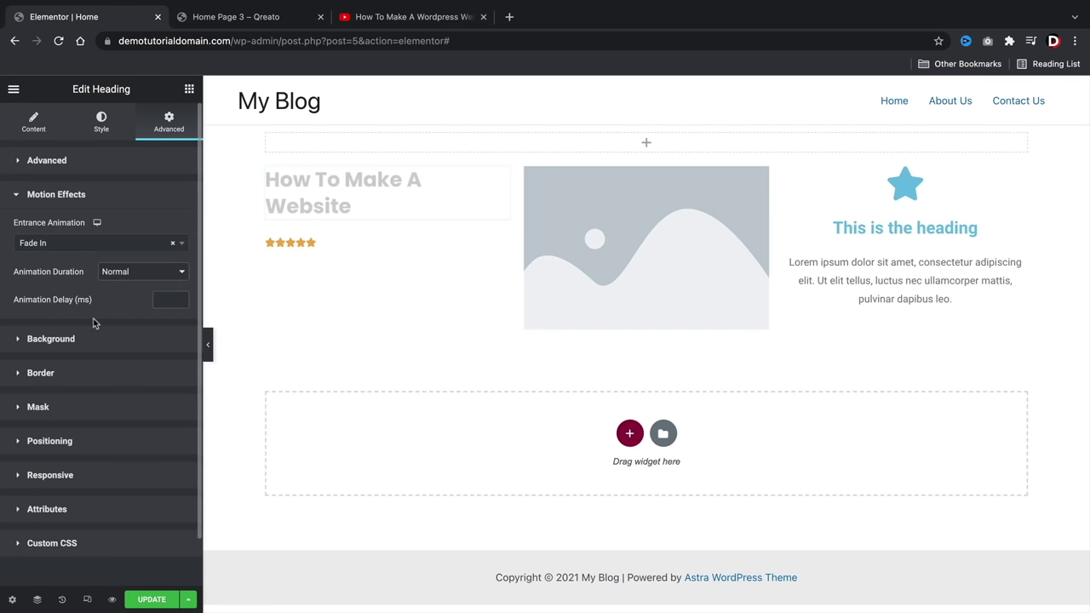
pyautogui.click(92, 246)
pyautogui.click(82, 343)
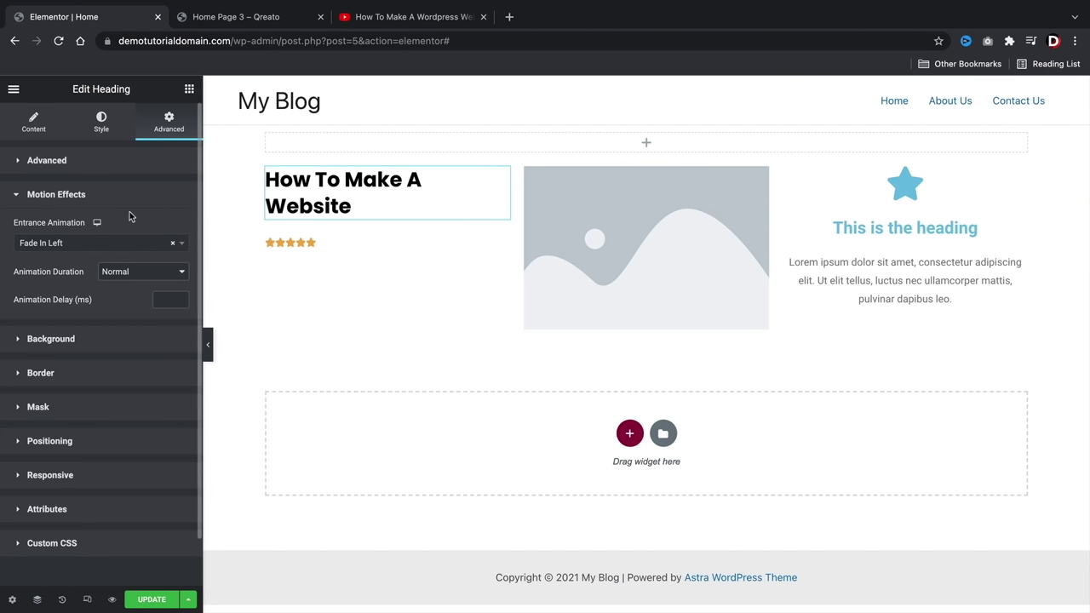
pyautogui.click(70, 195)
pyautogui.click(67, 162)
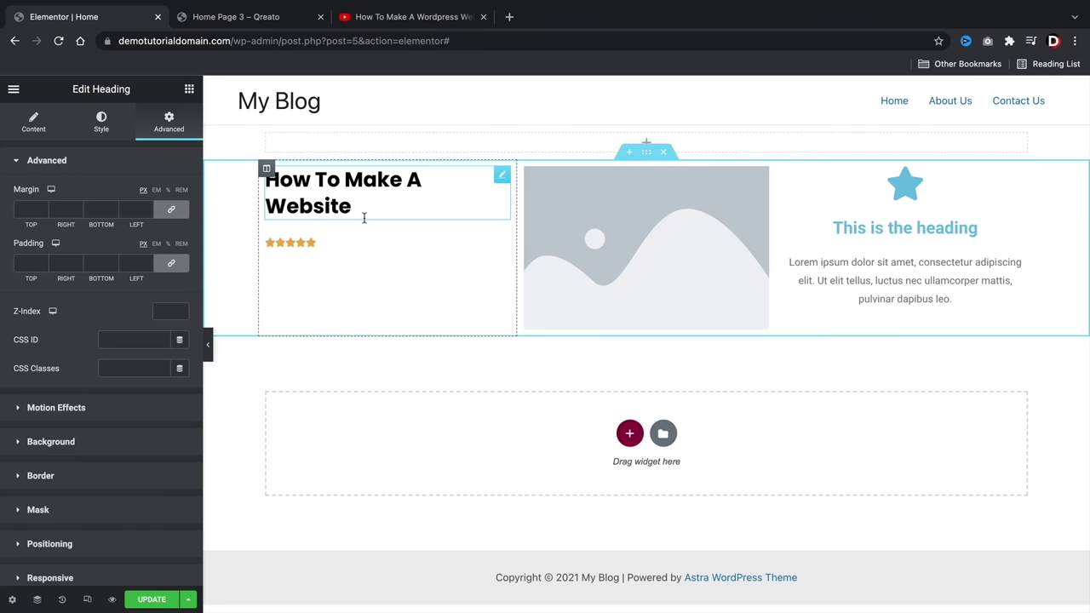
# Step: Select the middle-column image placeholder and turn on its default Box Shadow in Style
pyautogui.click(684, 228)
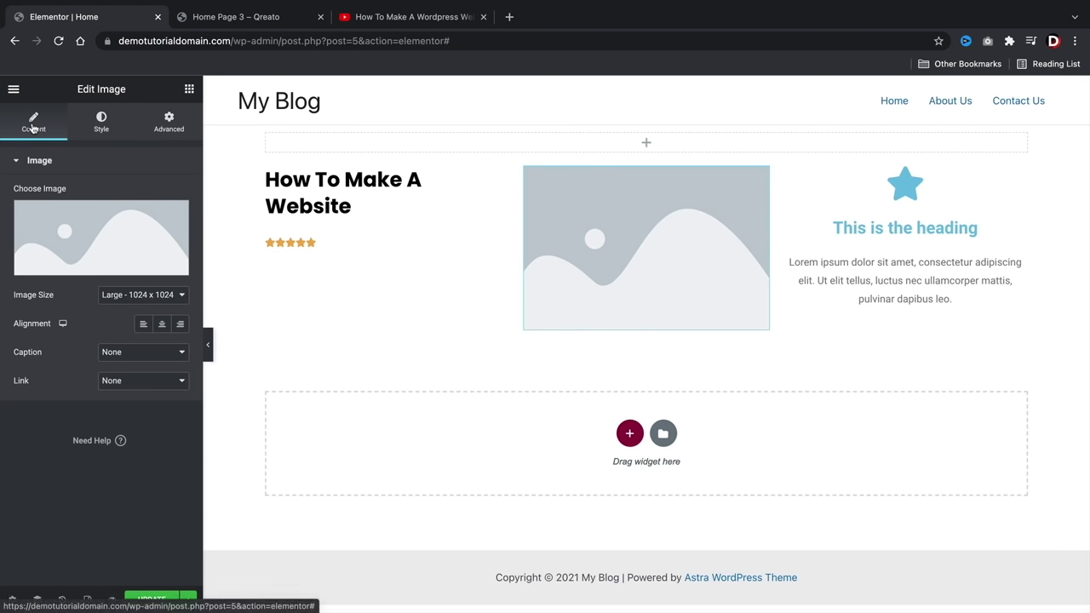
pyautogui.click(101, 122)
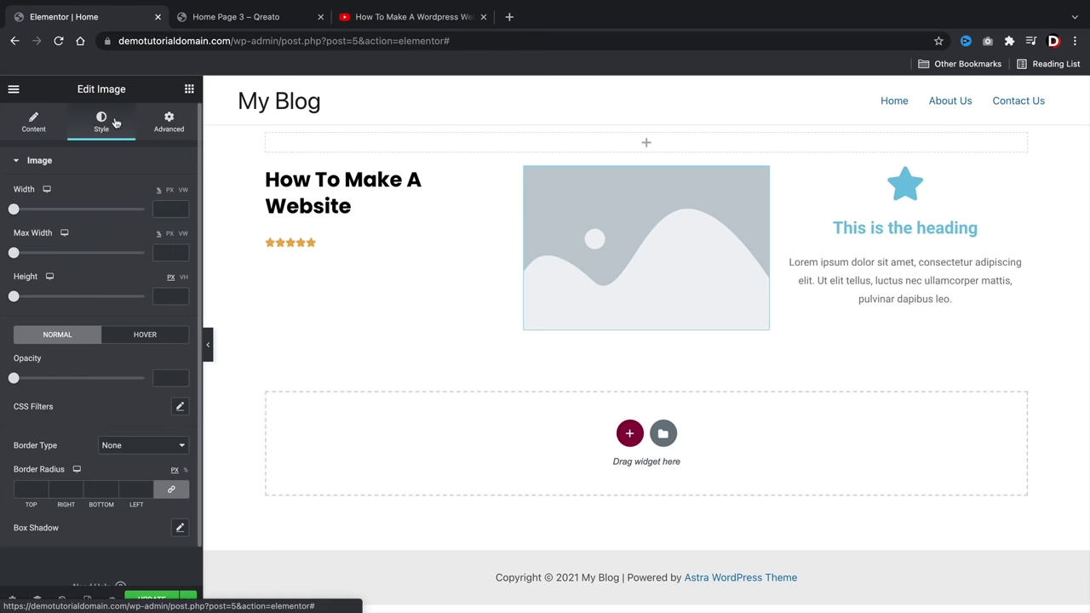
pyautogui.click(172, 127)
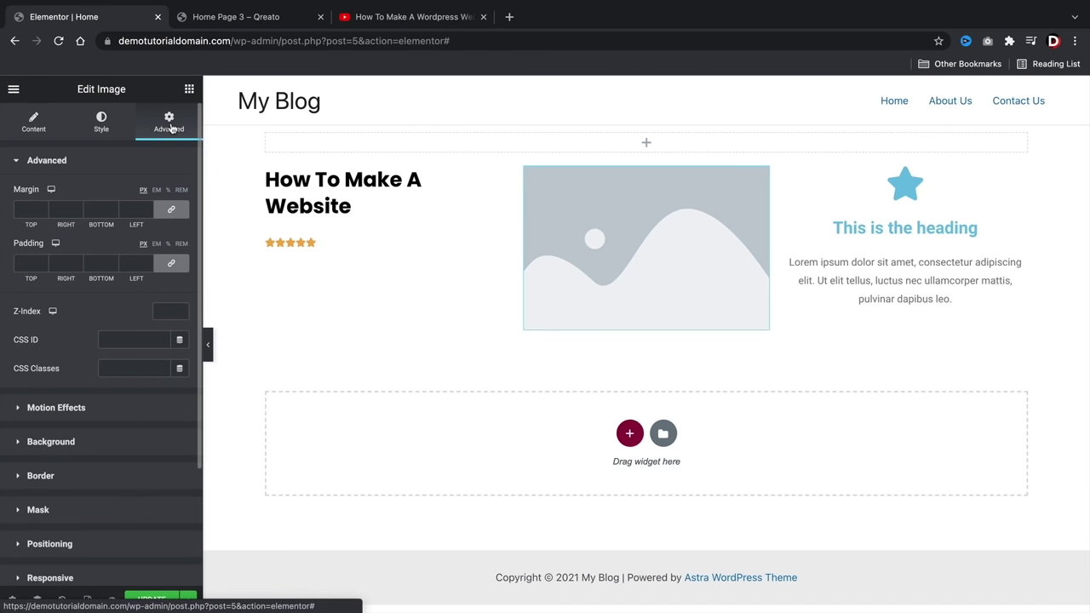
pyautogui.click(48, 130)
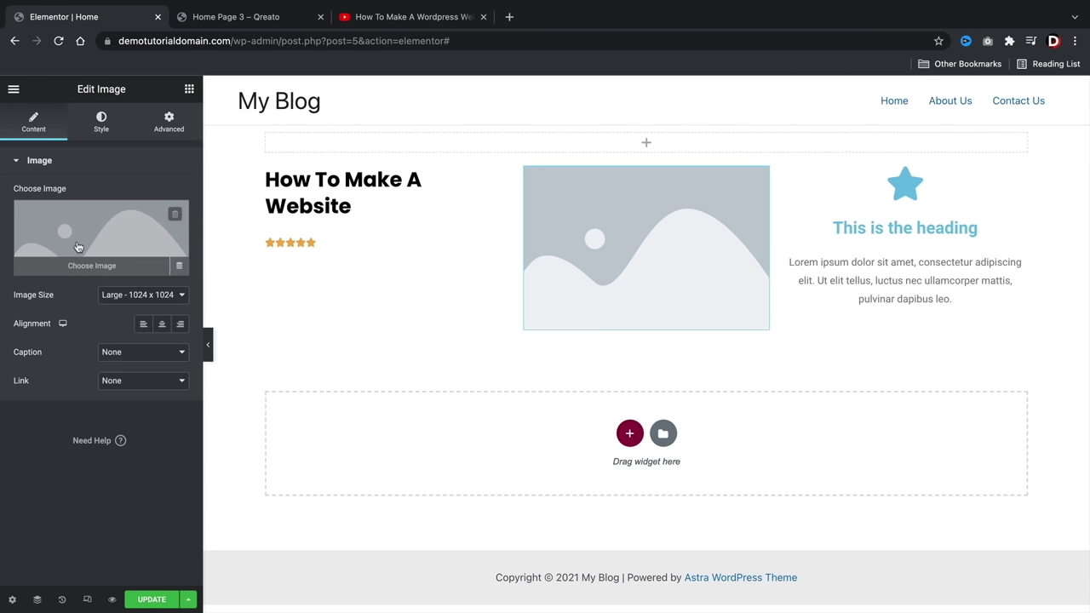
pyautogui.click(102, 126)
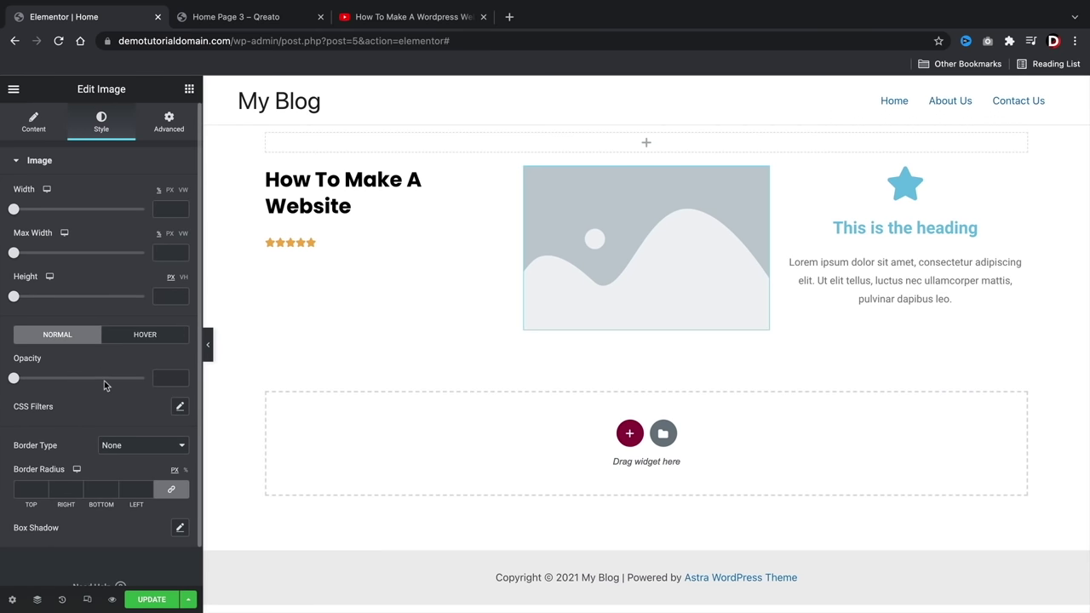
pyautogui.scroll(-2, 103, 379)
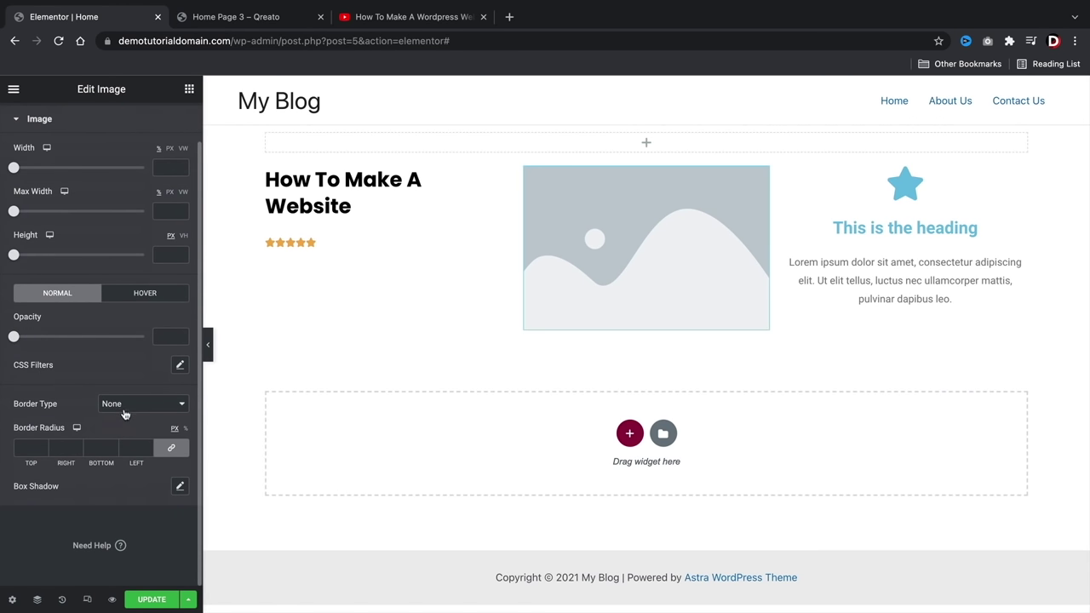
pyautogui.scroll(2, 125, 414)
pyautogui.click(178, 529)
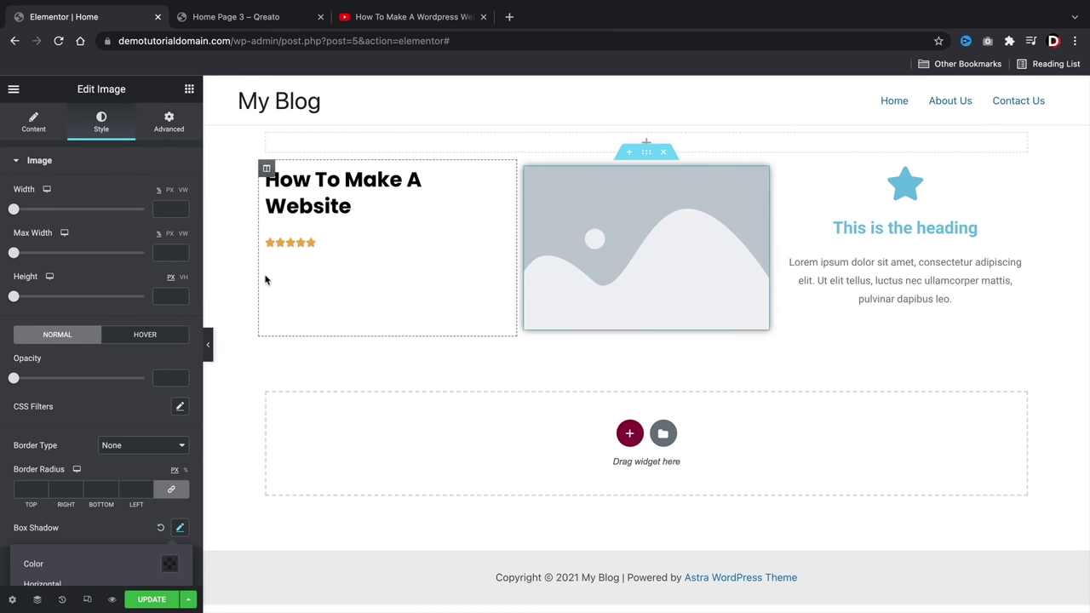
pyautogui.click(35, 124)
# Step: Upload slider.jpeg from the Desktop to the Media Library and insert it into the image widget
pyautogui.moveTo(57, 219)
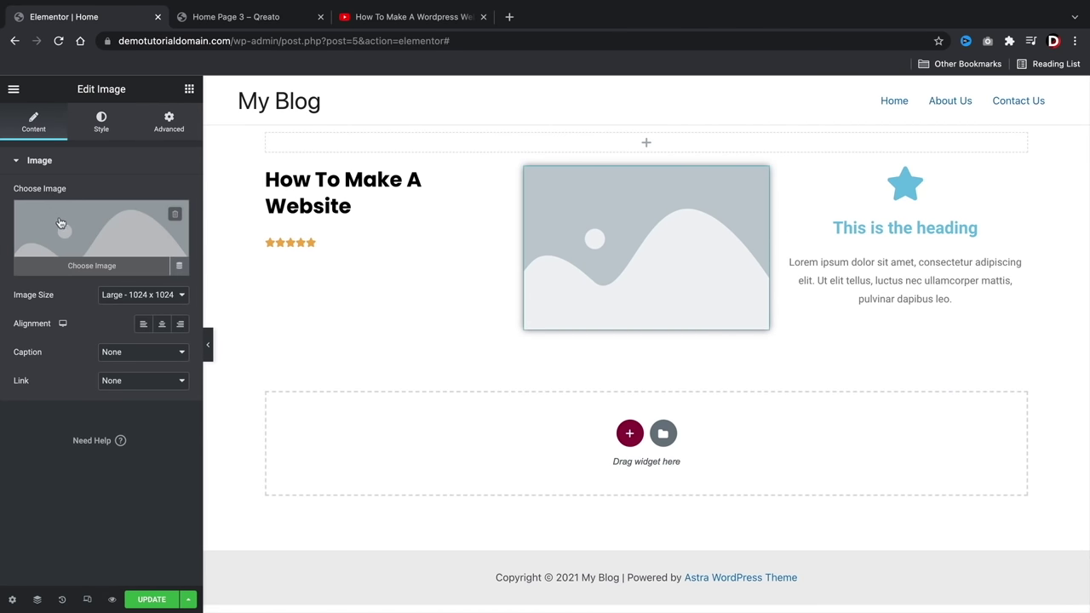
pyautogui.click(71, 231)
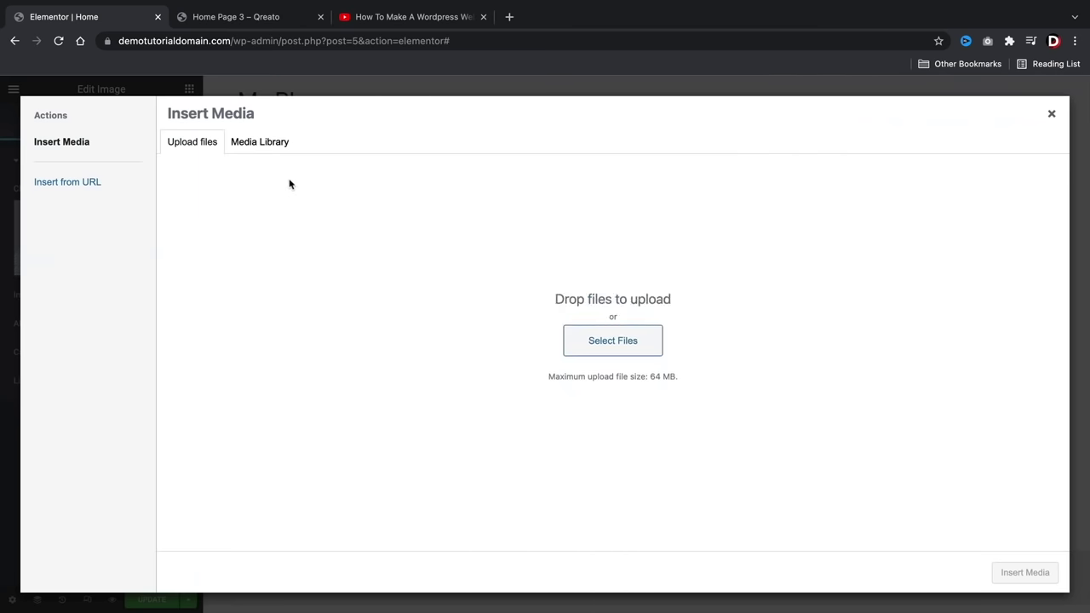
pyautogui.click(275, 143)
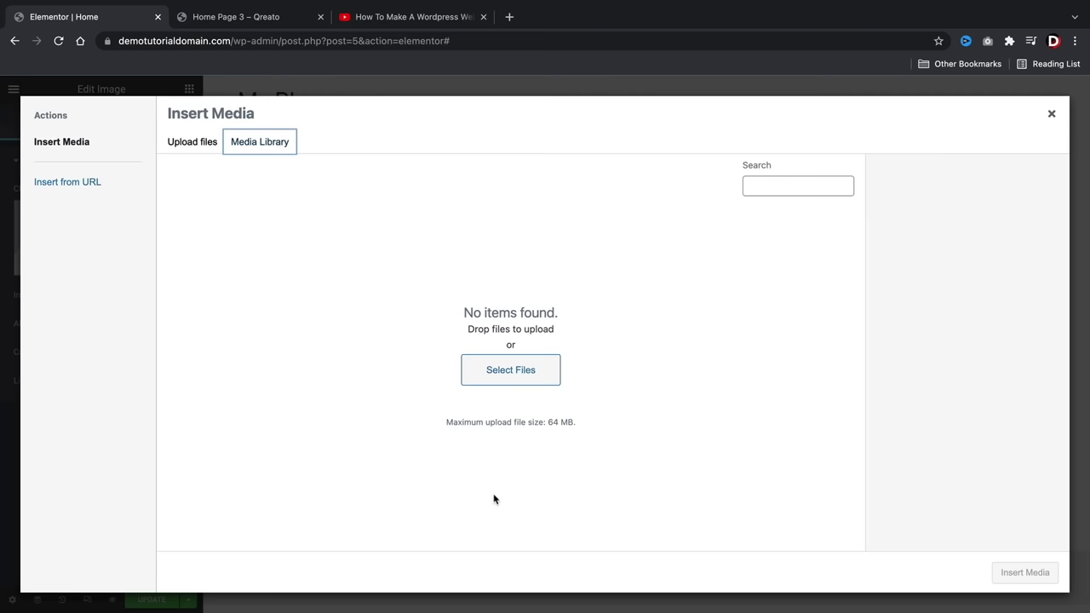
pyautogui.click(516, 370)
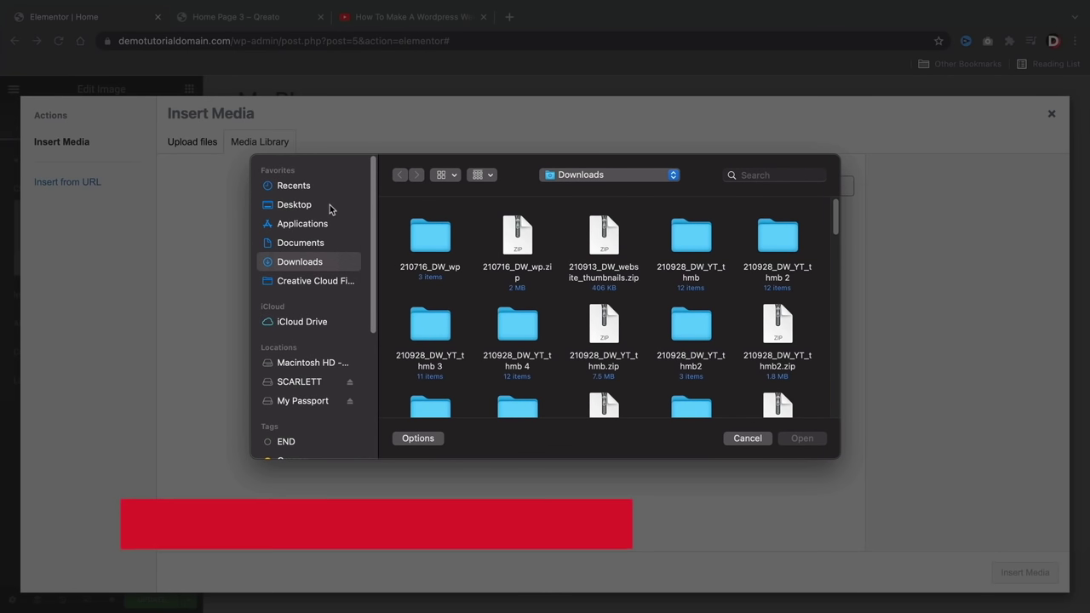
pyautogui.click(332, 208)
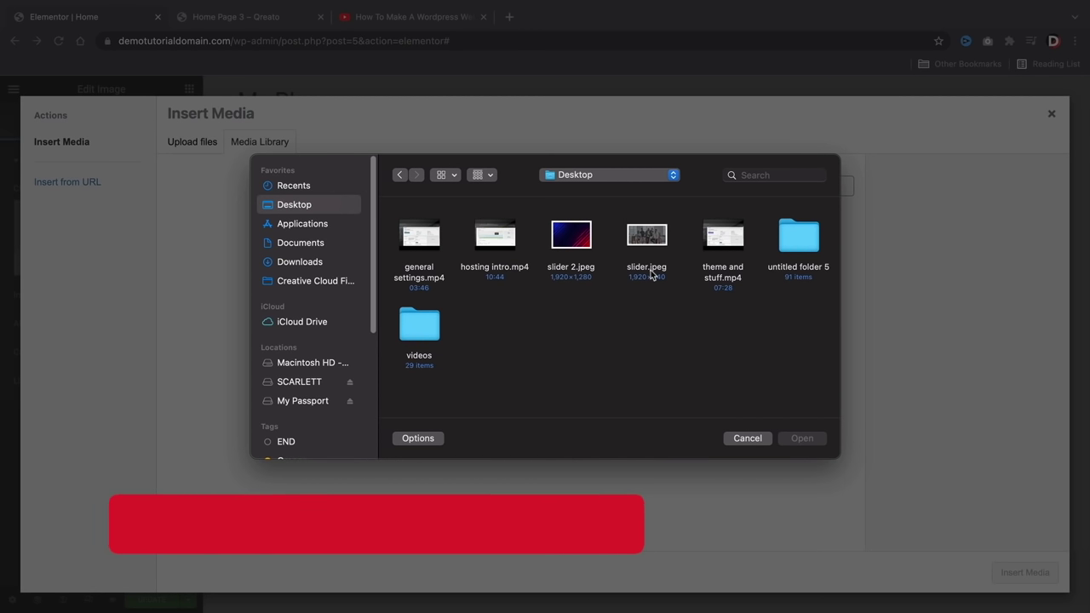
pyautogui.doubleClick(651, 274)
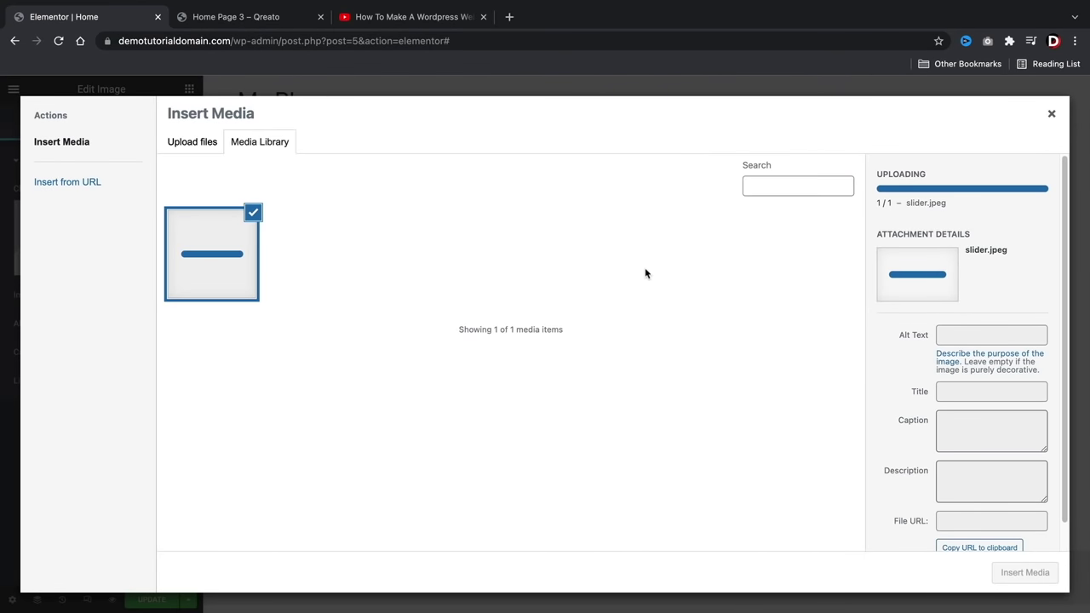
pyautogui.click(1017, 573)
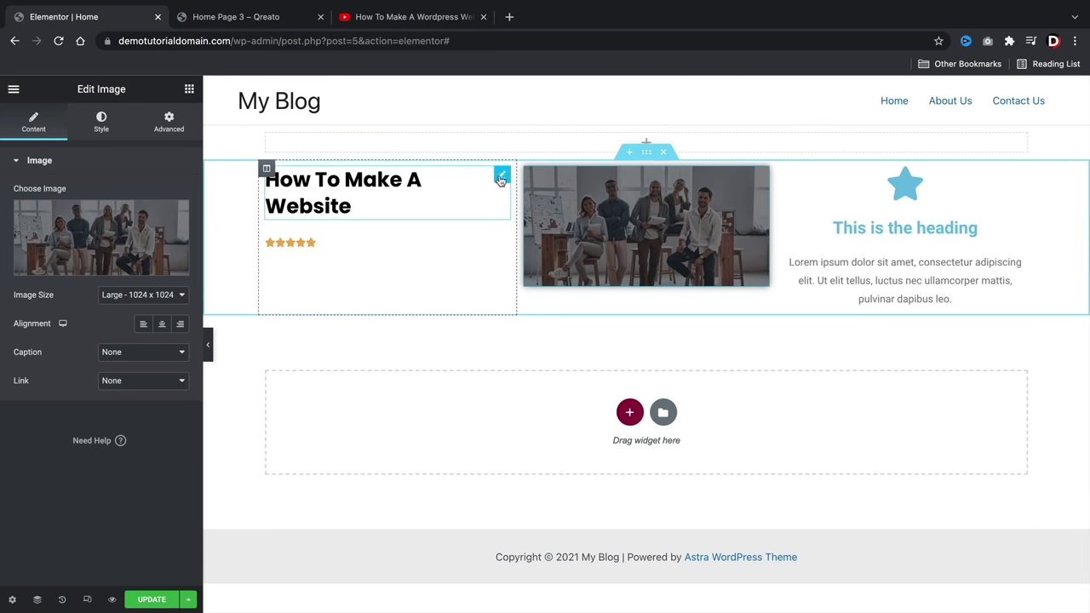
# Step: Move the heading below the photo and retitle it 'Welcome To Agency'
pyautogui.moveTo(502, 174)
pyautogui.mouseDown()
pyautogui.moveTo(604, 263)
pyautogui.moveTo(602, 277)
pyautogui.mouseUp()
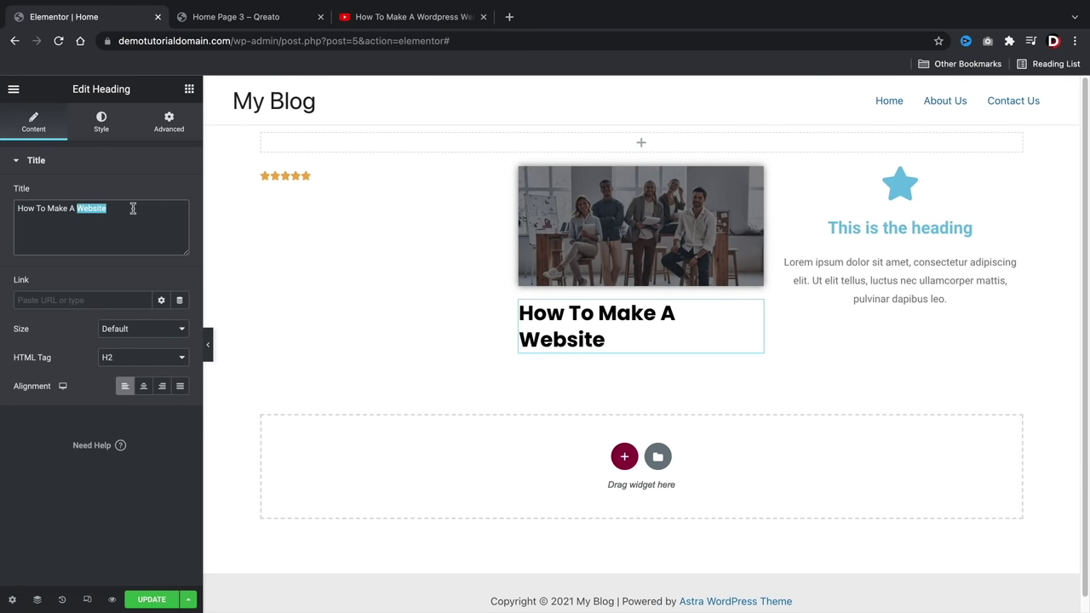
pyautogui.tripleClick(133, 210)
pyautogui.write('Welcome To Agency')
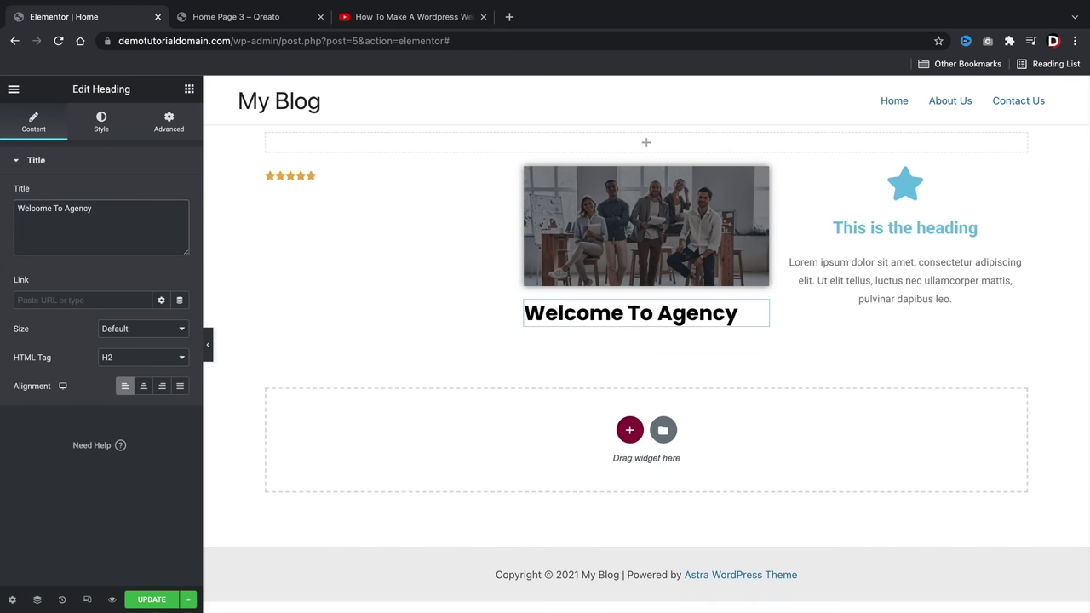
# Step: Drop a Click here Button widget under the Welcome To Agency heading
pyautogui.click(189, 89)
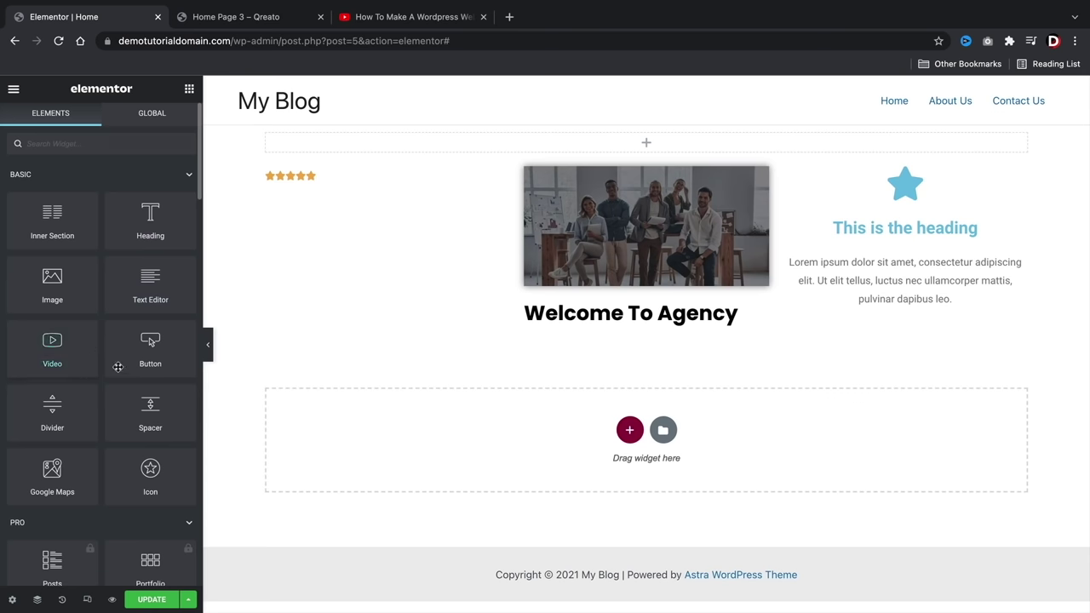
pyautogui.moveTo(150, 344); pyautogui.dragTo(596, 345)
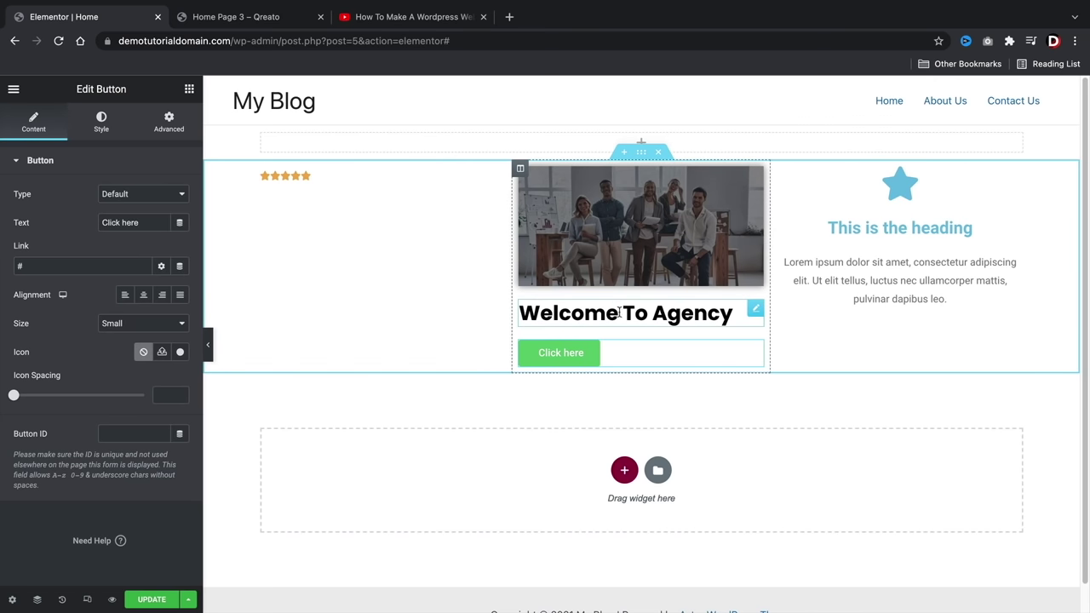
pyautogui.scroll(-1, 434, 424)
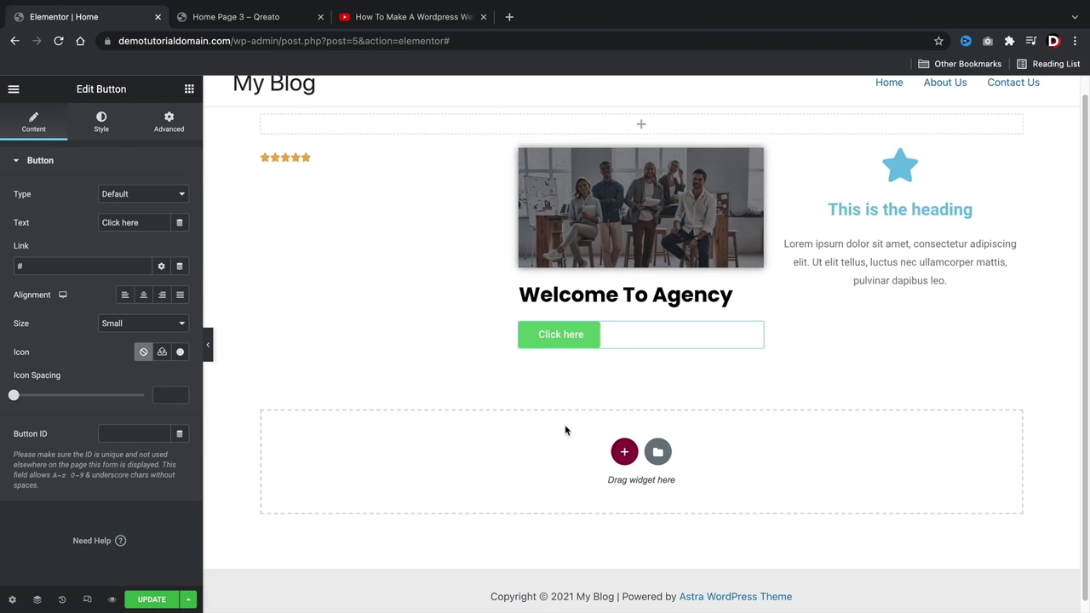
pyautogui.click(624, 451)
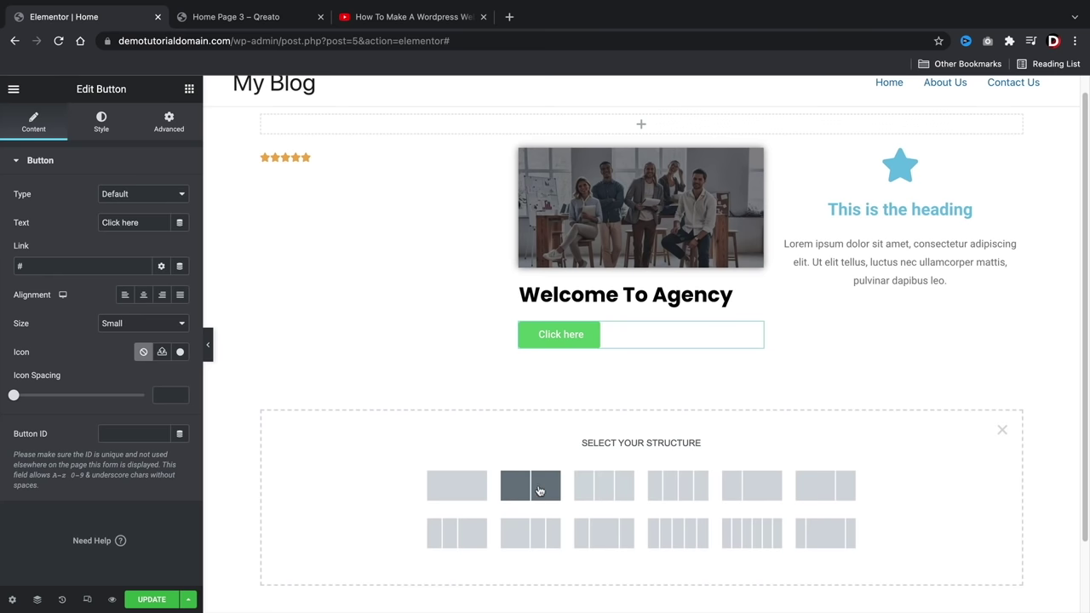
# Step: Create a single-column section below the photo section and drop a Heading widget into it
pyautogui.click(459, 490)
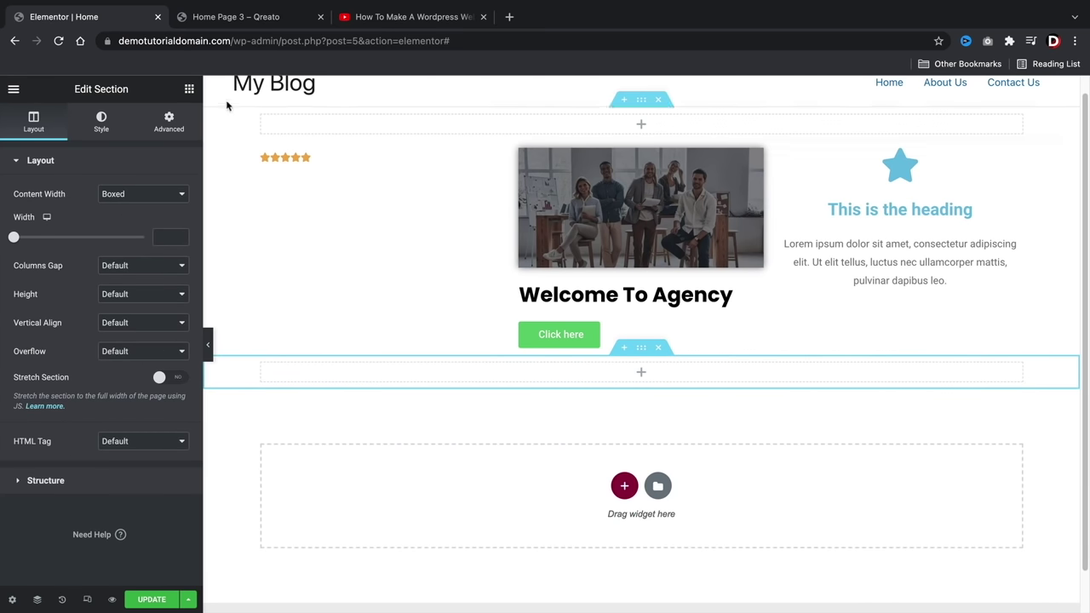
pyautogui.click(189, 89)
pyautogui.moveTo(150, 197); pyautogui.dragTo(655, 375)
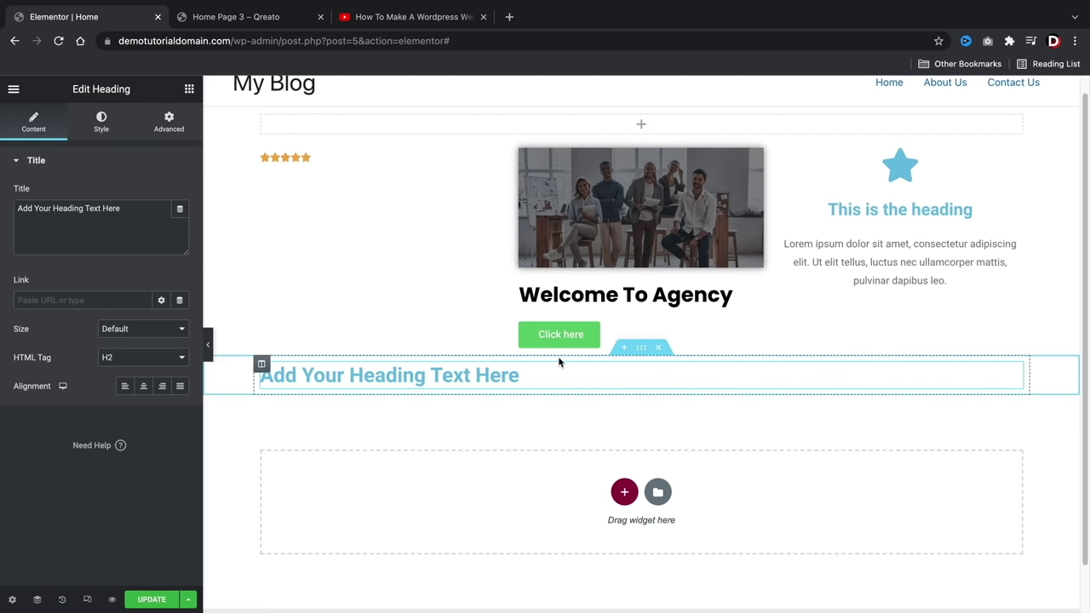
pyautogui.click(642, 134)
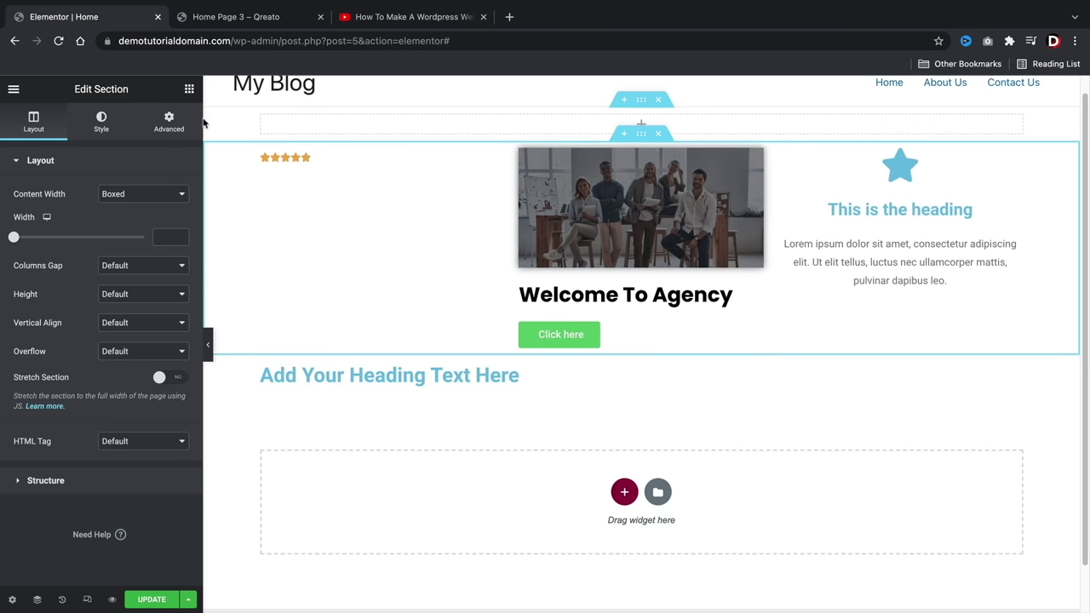
# Step: Unlink the photo section's padding and raise its bottom padding
pyautogui.click(162, 123)
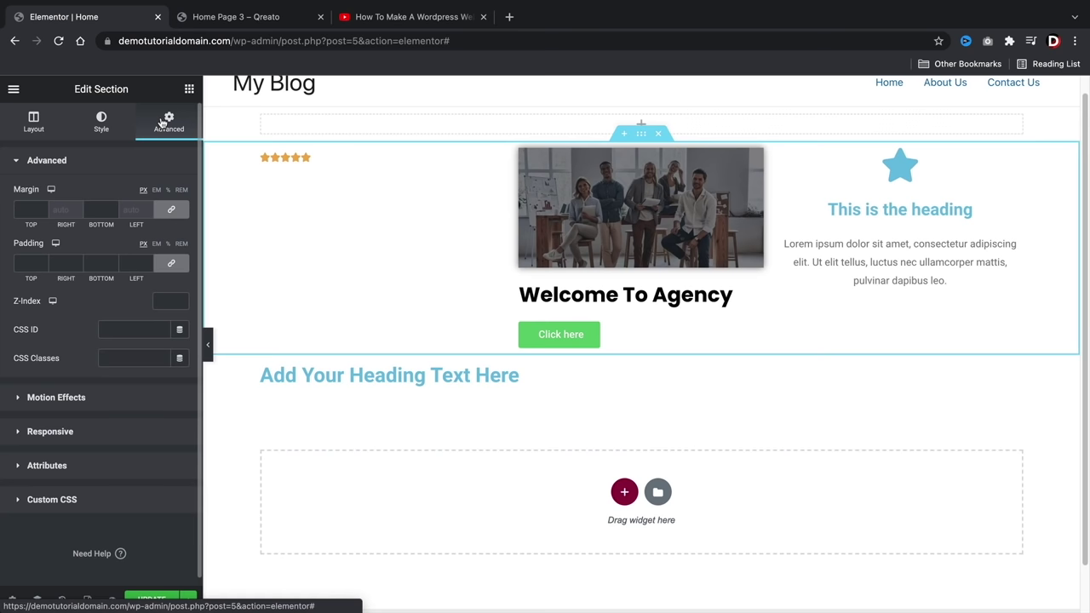
pyautogui.click(172, 265)
pyautogui.click(112, 265)
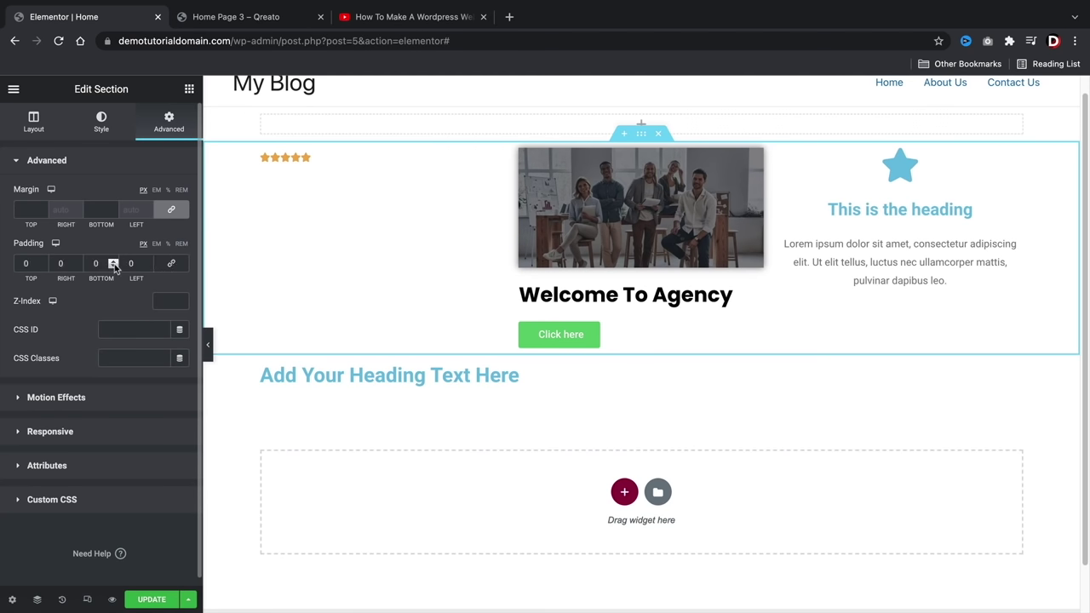
pyautogui.write('5')
pyautogui.moveTo(113, 261); pyautogui.dragTo(113, 264)
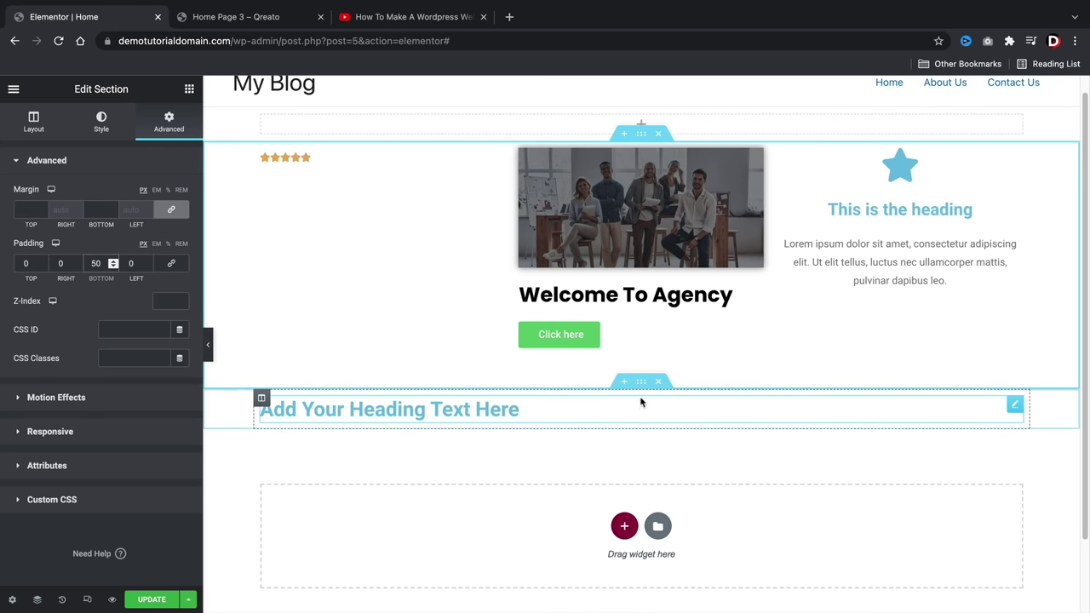
# Step: Unlink the heading section's padding, set its top to 40, and return to the YouTube tutorial
pyautogui.click(641, 382)
pyautogui.click(168, 122)
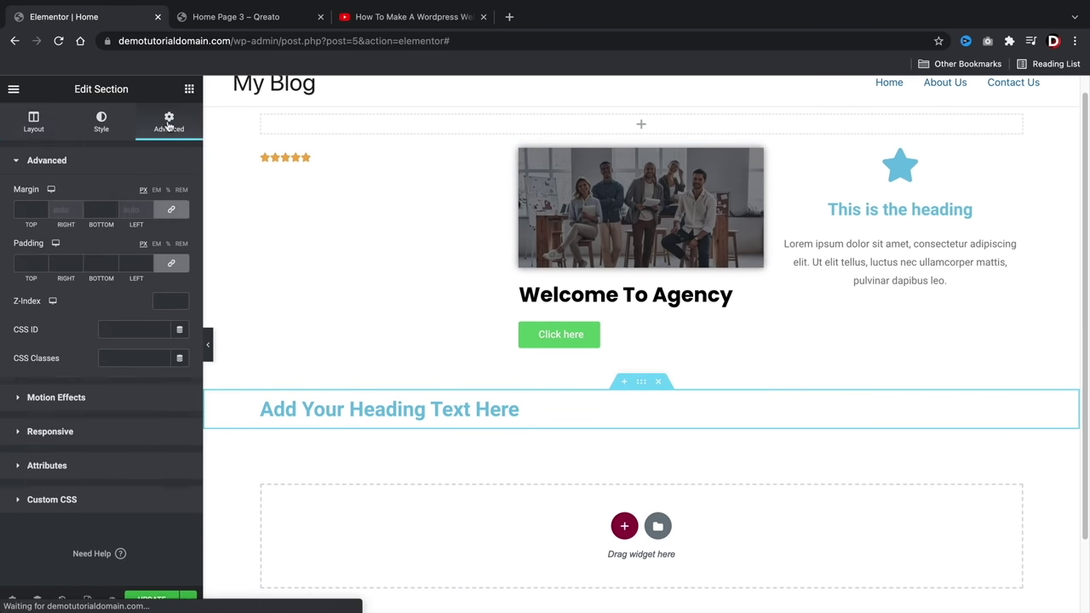
pyautogui.click(171, 265)
pyautogui.moveTo(44, 263); pyautogui.dragTo(44, 264)
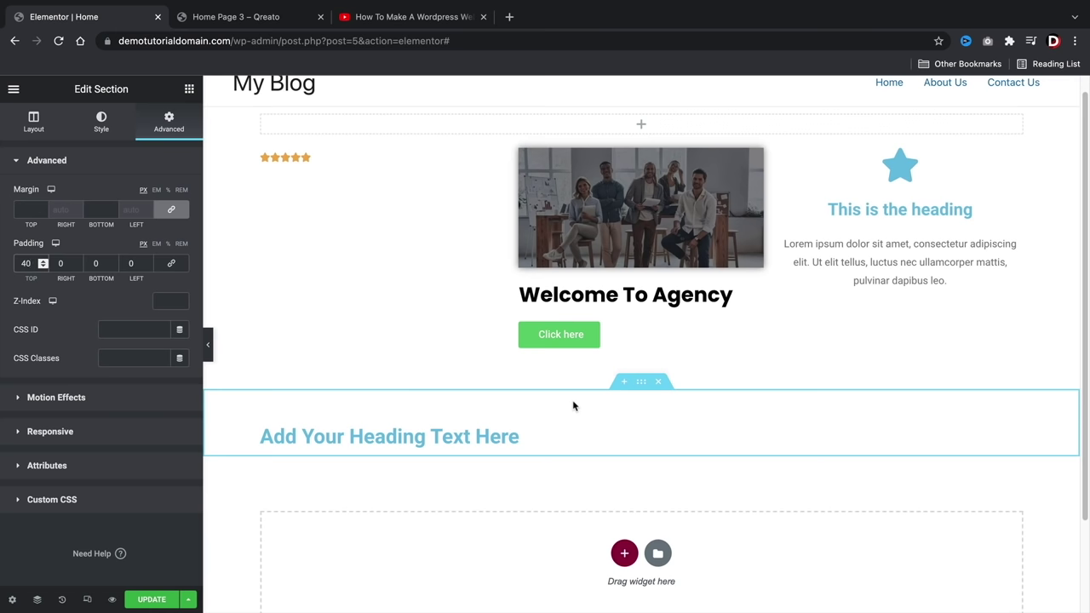
pyautogui.scroll(1, 573, 406)
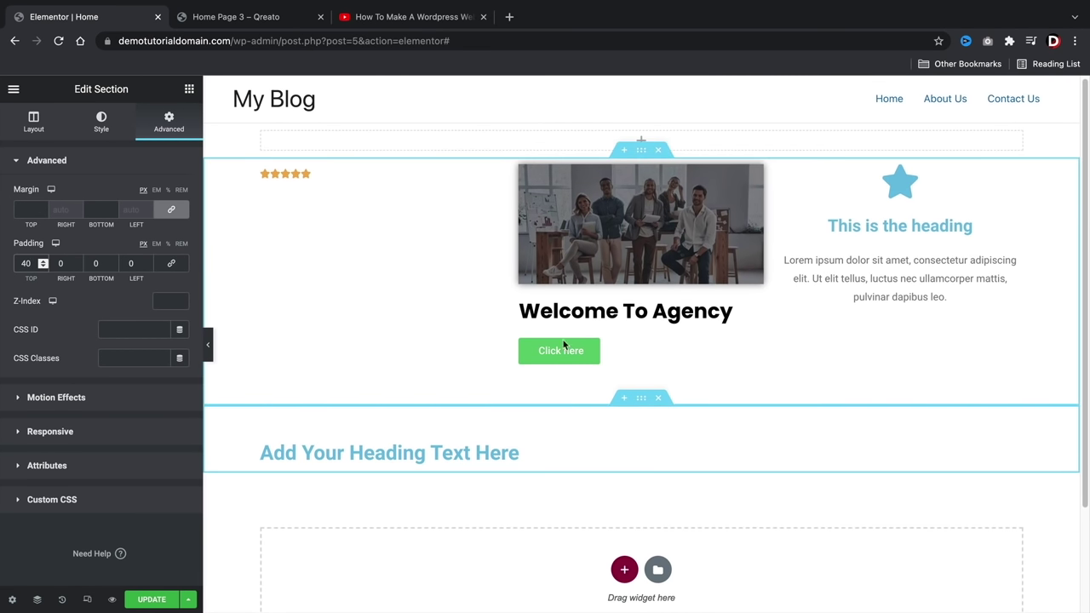
pyautogui.click(434, 17)
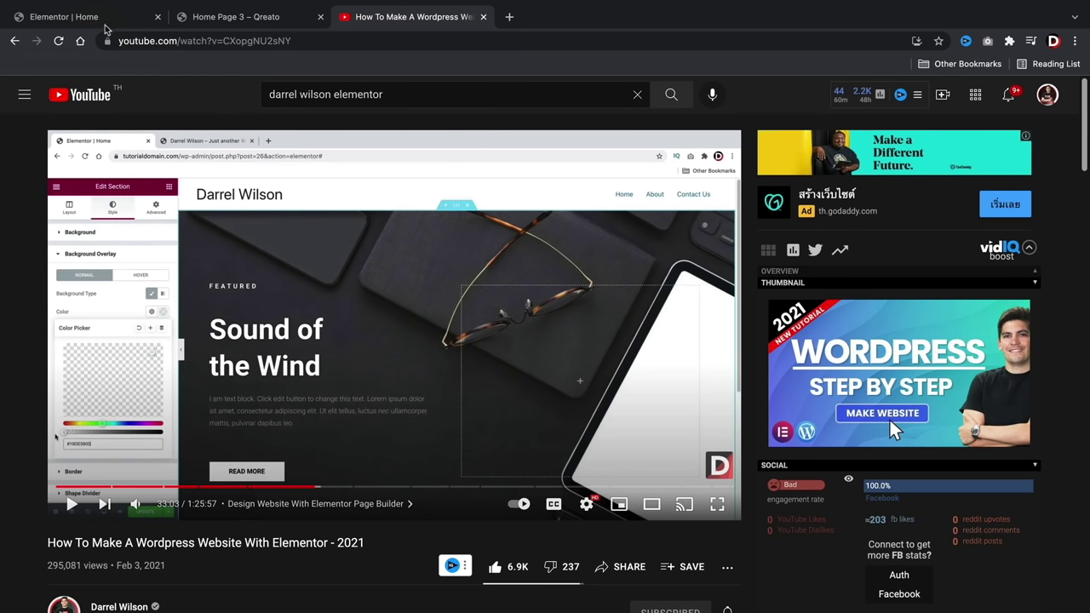
# Step: Delete the Welcome To Agency and Add Your Heading Text Here sections from the Home page
pyautogui.click(103, 18)
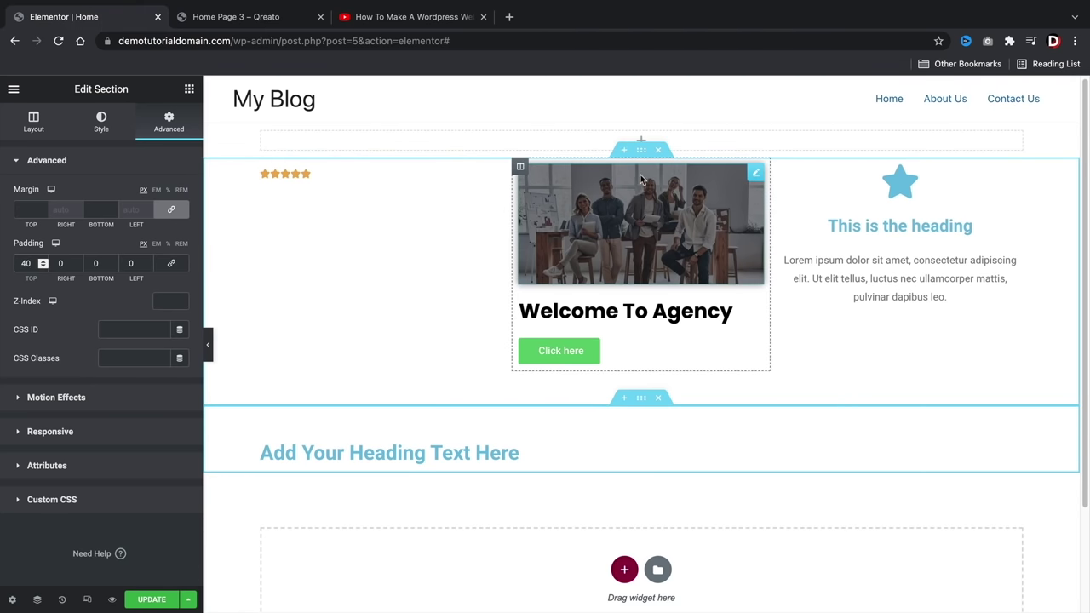
pyautogui.click(255, 18)
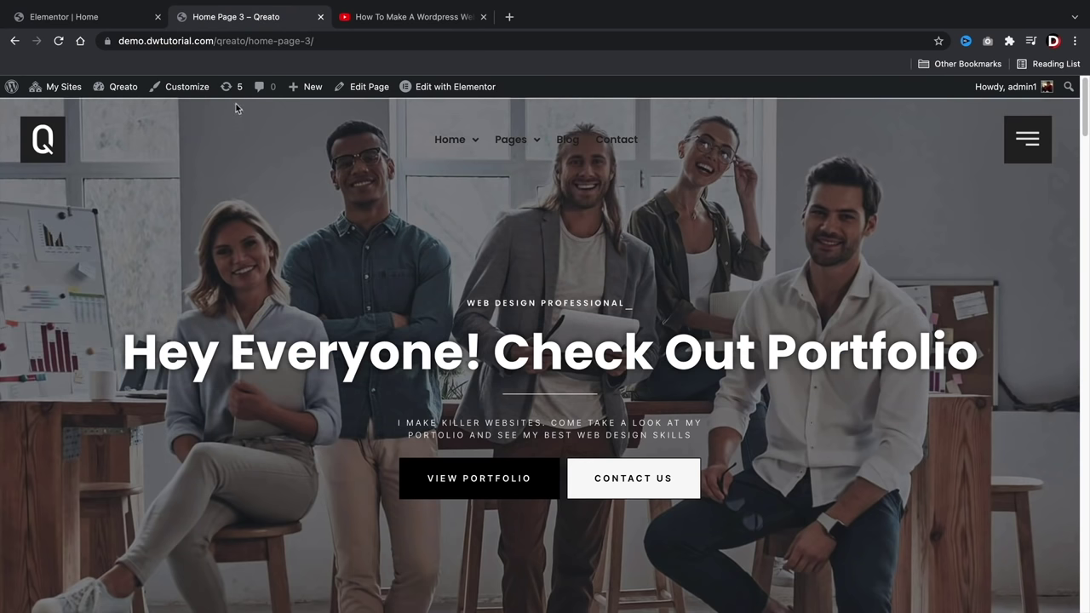
pyautogui.click(86, 19)
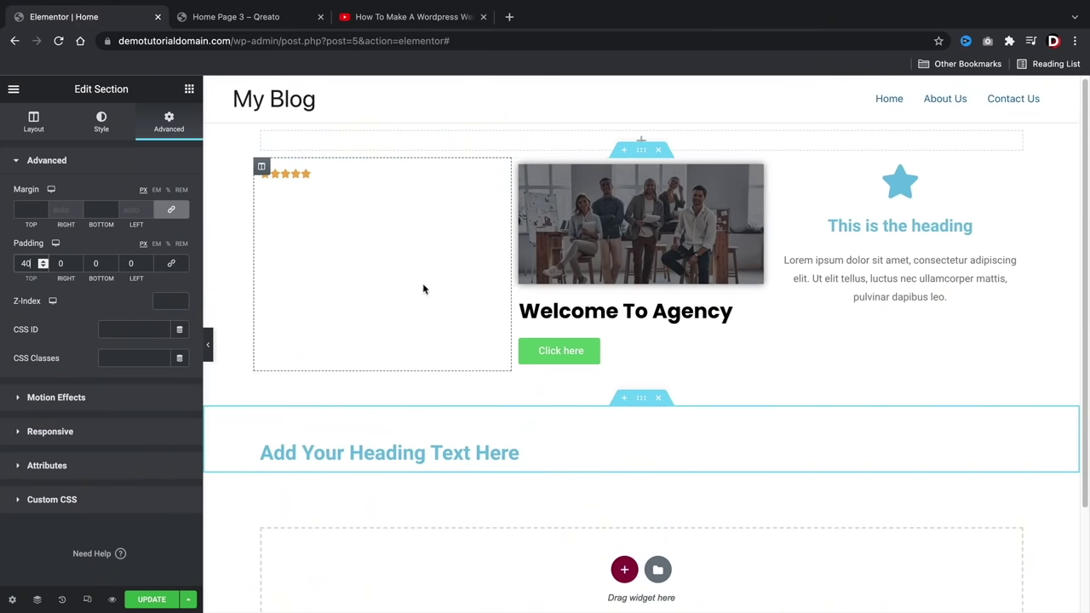
pyautogui.click(661, 151)
pyautogui.click(663, 151)
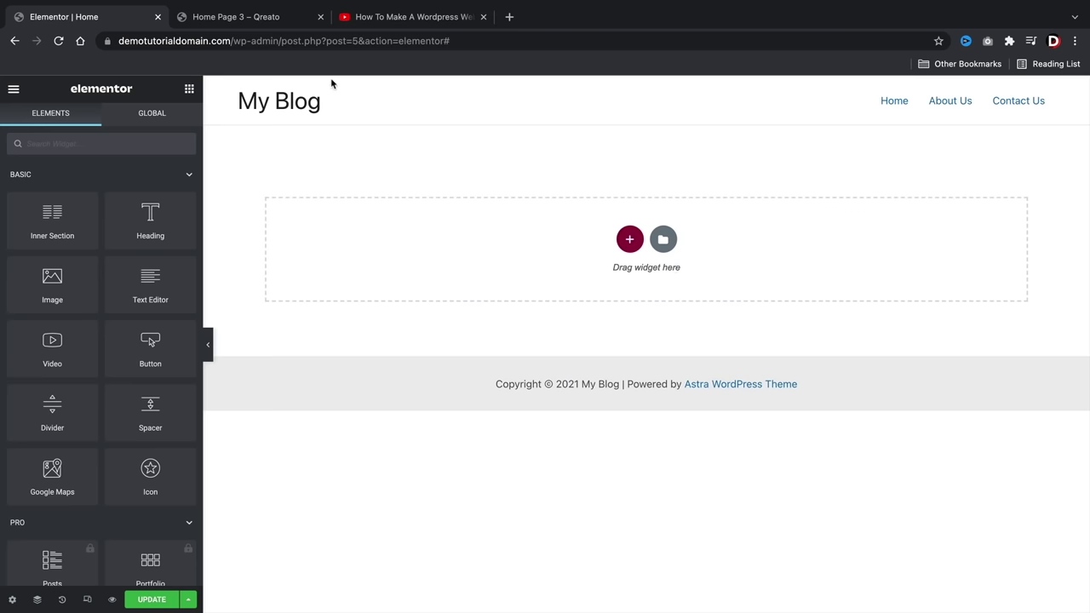
# Step: Select the WEB DESIGN PROFESSIONAL line and hero heading on the Qreato demo for reference
pyautogui.click(246, 18)
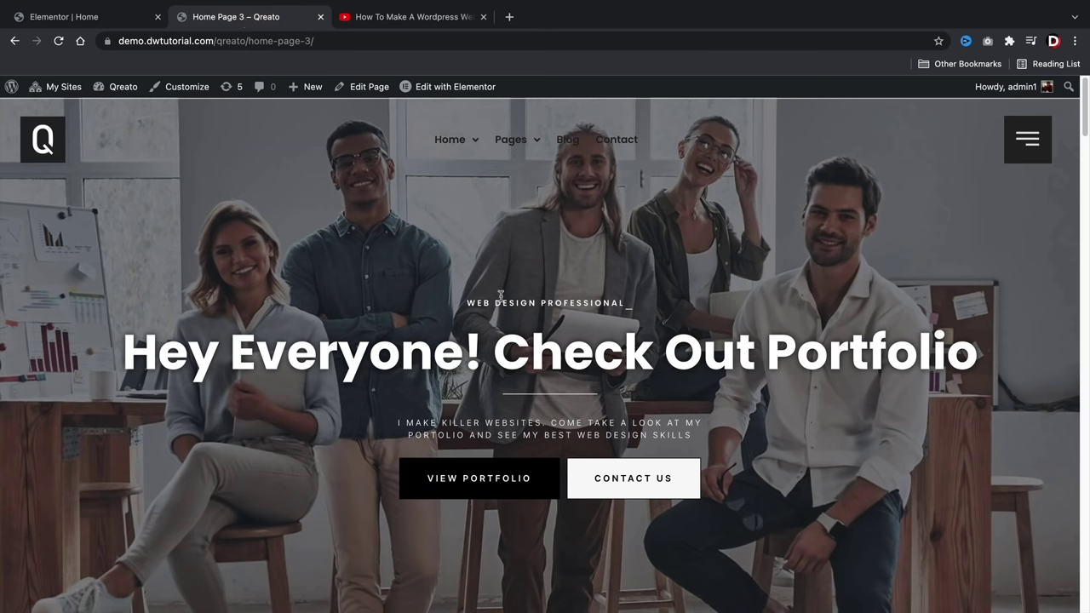
pyautogui.moveTo(488, 303); pyautogui.dragTo(654, 314)
pyautogui.moveTo(126, 350); pyautogui.dragTo(980, 354)
pyautogui.click(119, 19)
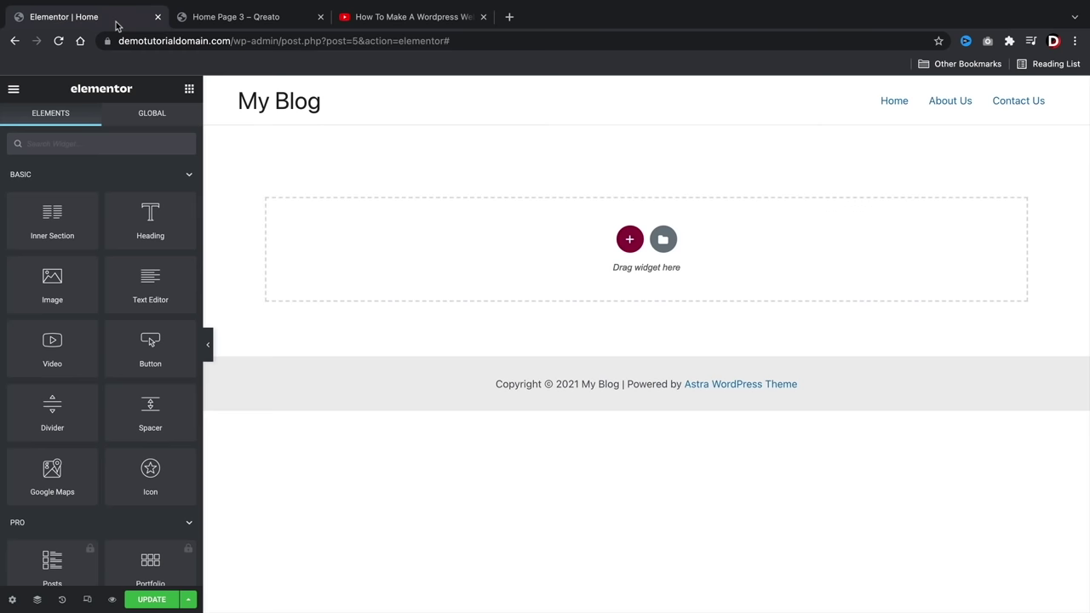
# Step: Add a one-column section with a Text Editor widget reading 'Web Design Professional'
pyautogui.click(628, 241)
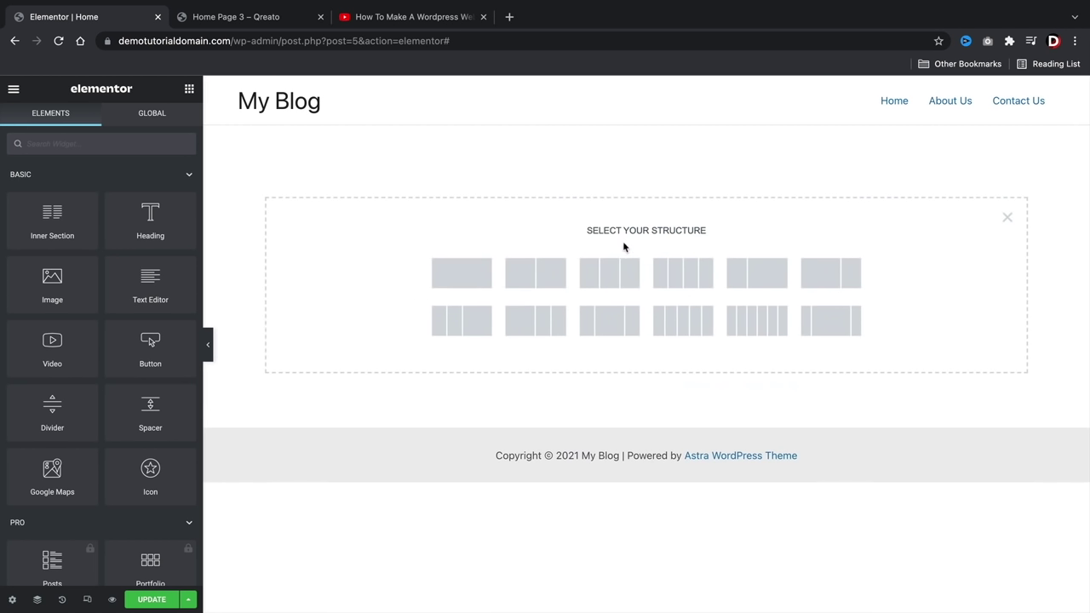
pyautogui.click(483, 282)
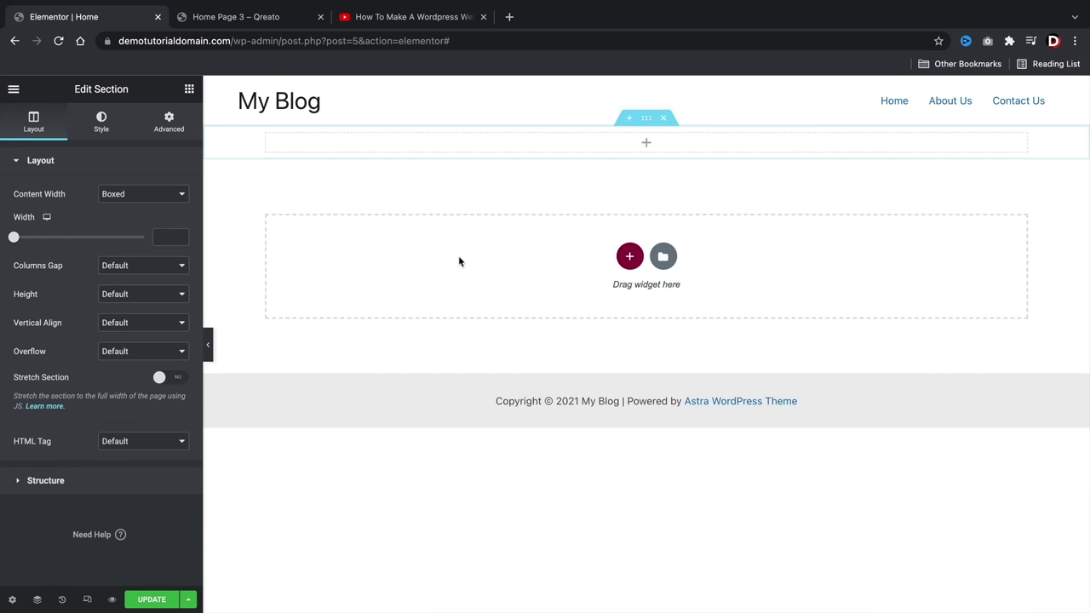
pyautogui.click(189, 88)
pyautogui.moveTo(150, 286); pyautogui.dragTo(604, 140)
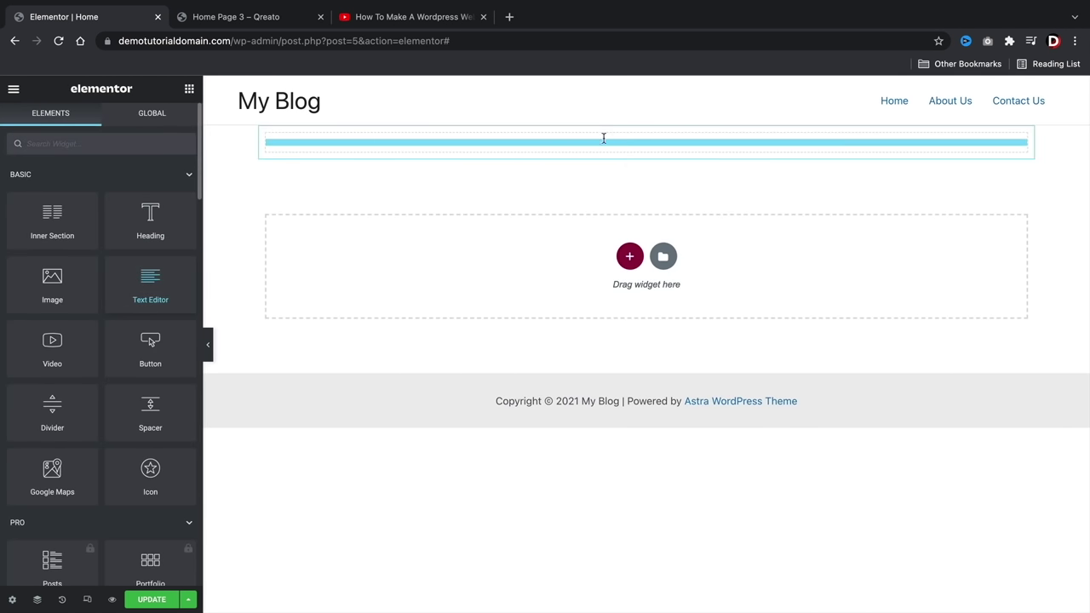
pyautogui.press('super+a')
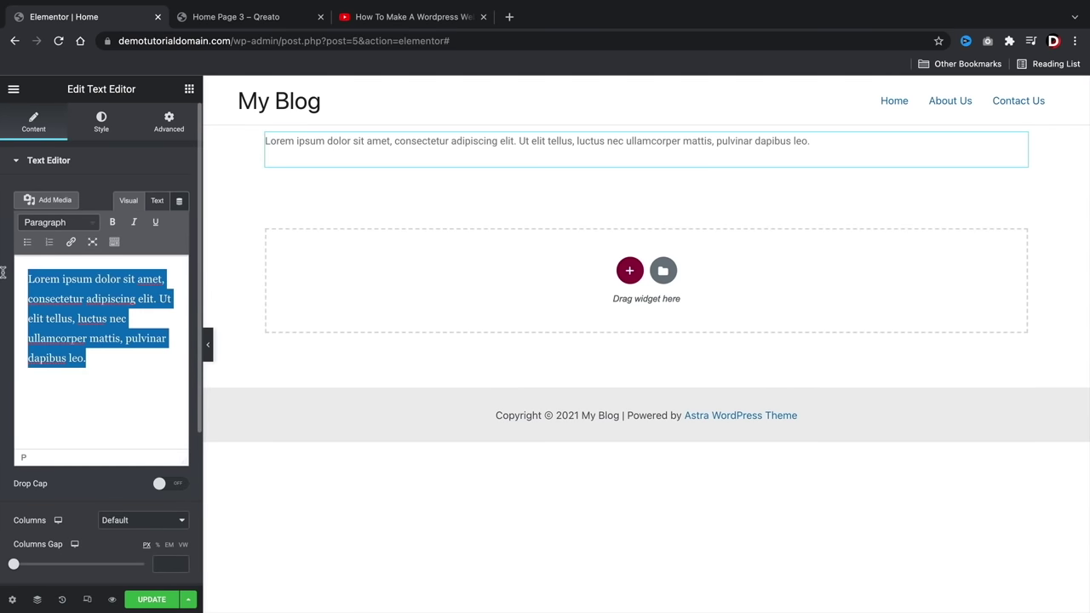
pyautogui.write('Web e')
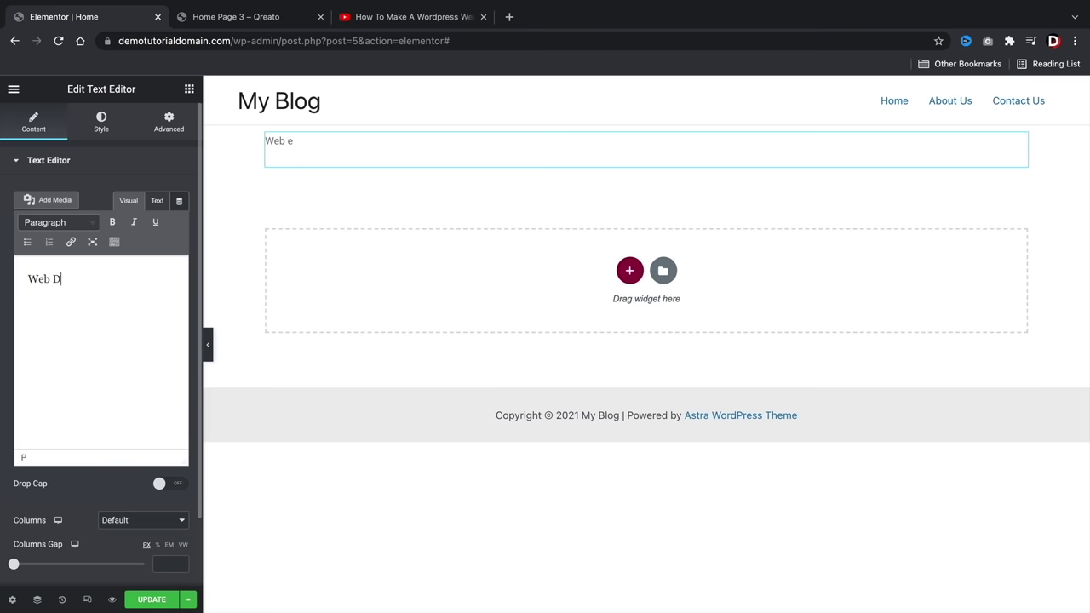
pyautogui.write('esign Prof')
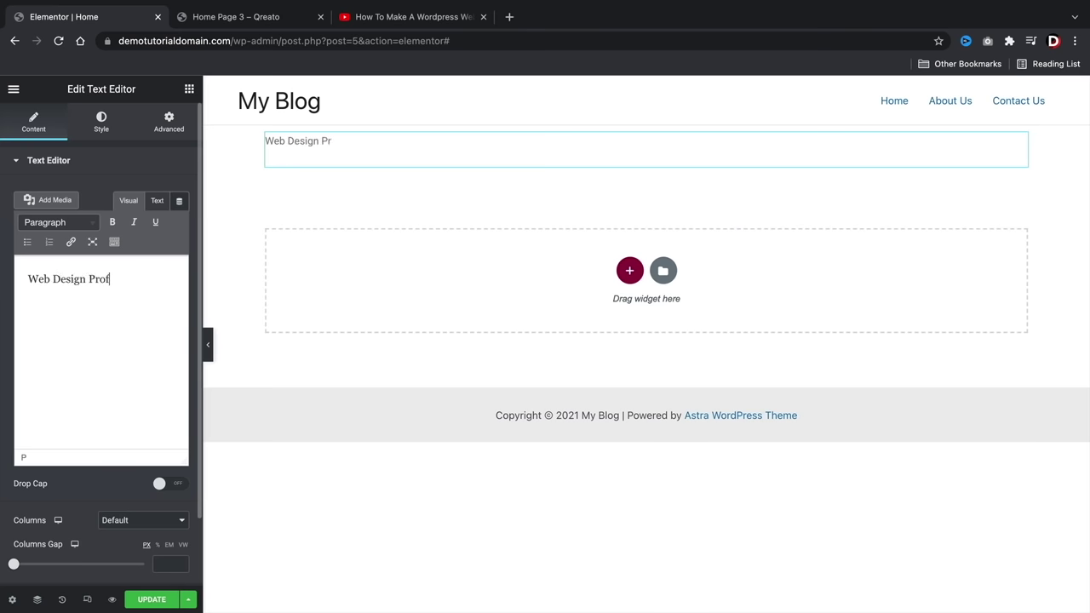
pyautogui.write('essional')
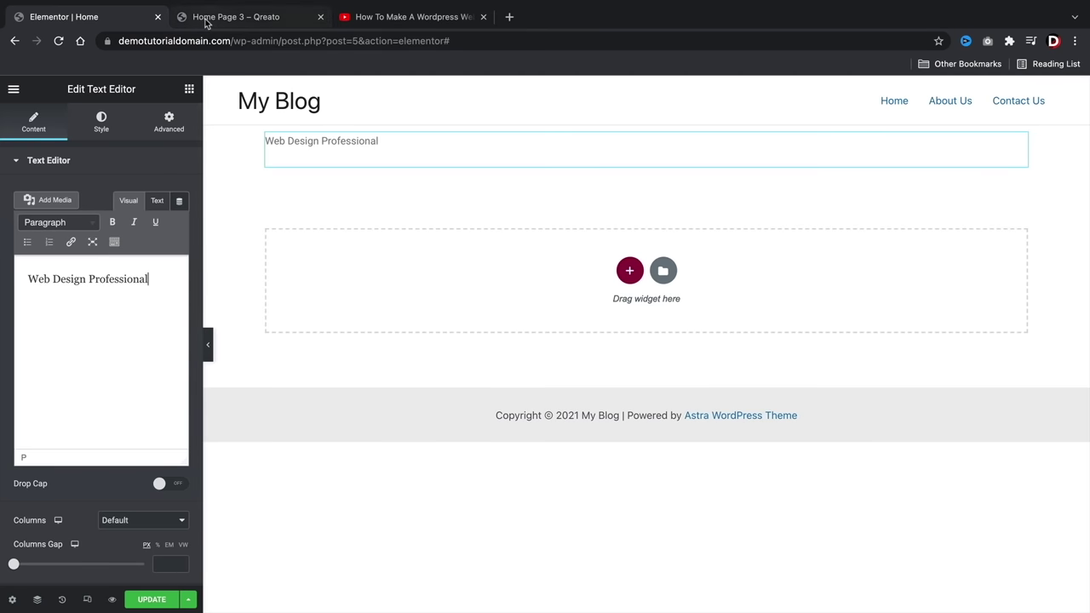
pyautogui.click(234, 16)
pyautogui.click(628, 312)
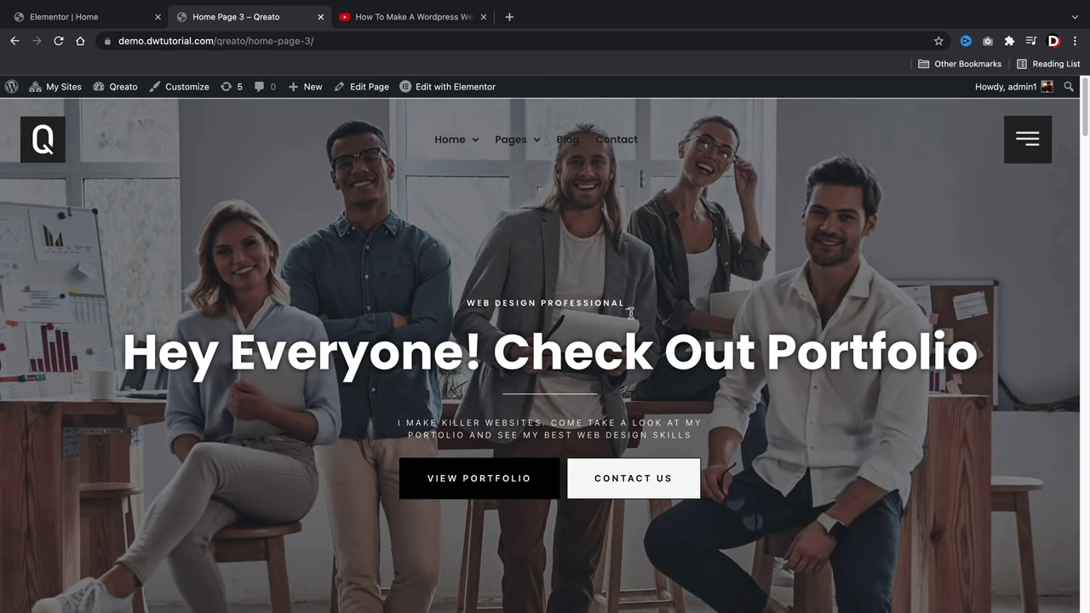
pyautogui.click(40, 19)
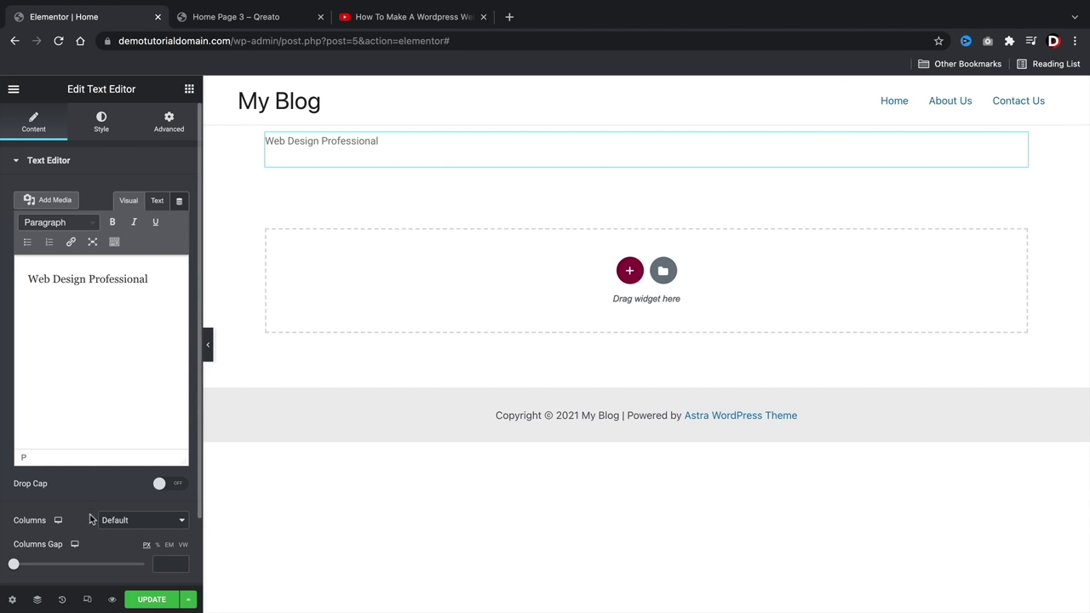
# Step: Centre the Web Design Professional text and make its colour black
pyautogui.click(101, 126)
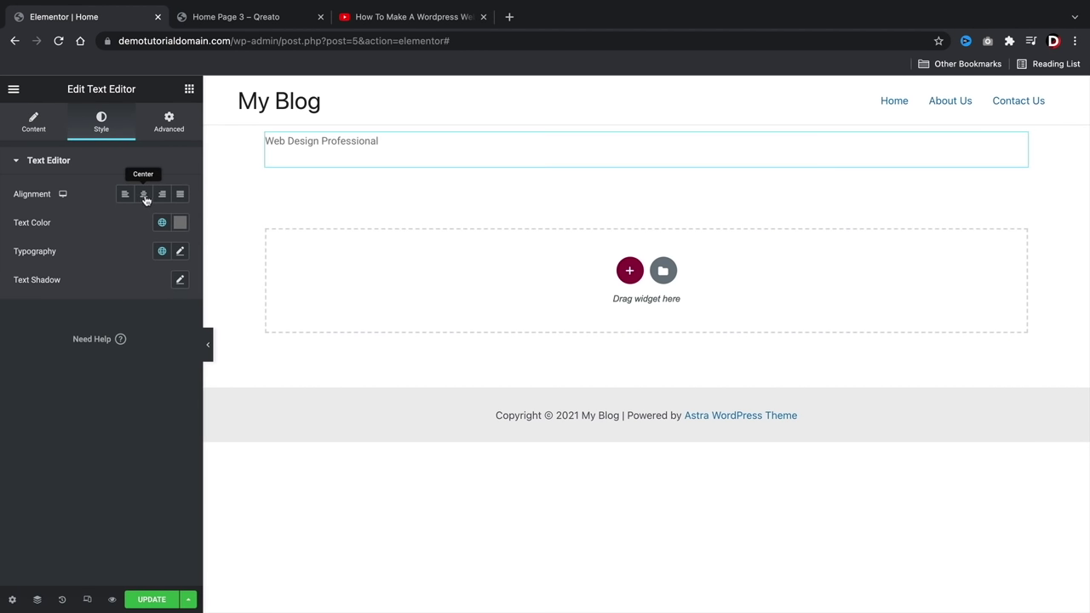
pyautogui.click(144, 194)
pyautogui.click(179, 222)
pyautogui.click(99, 350)
pyautogui.moveTo(100, 350); pyautogui.dragTo(88, 400)
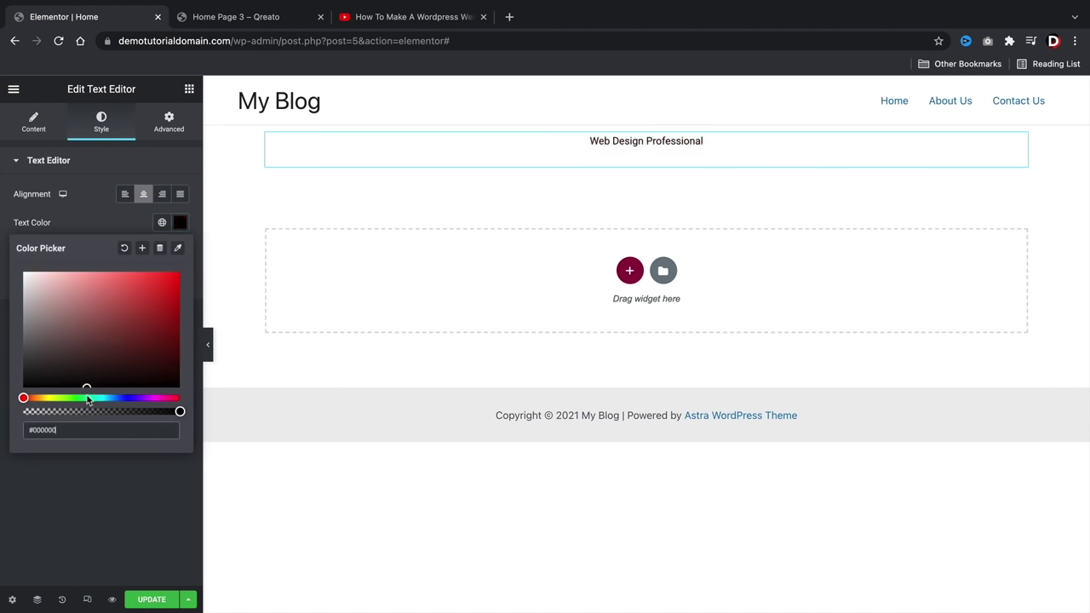
pyautogui.click(113, 488)
# Step: Keep the Roboto font family and set the text's font weight to 300
pyautogui.click(180, 251)
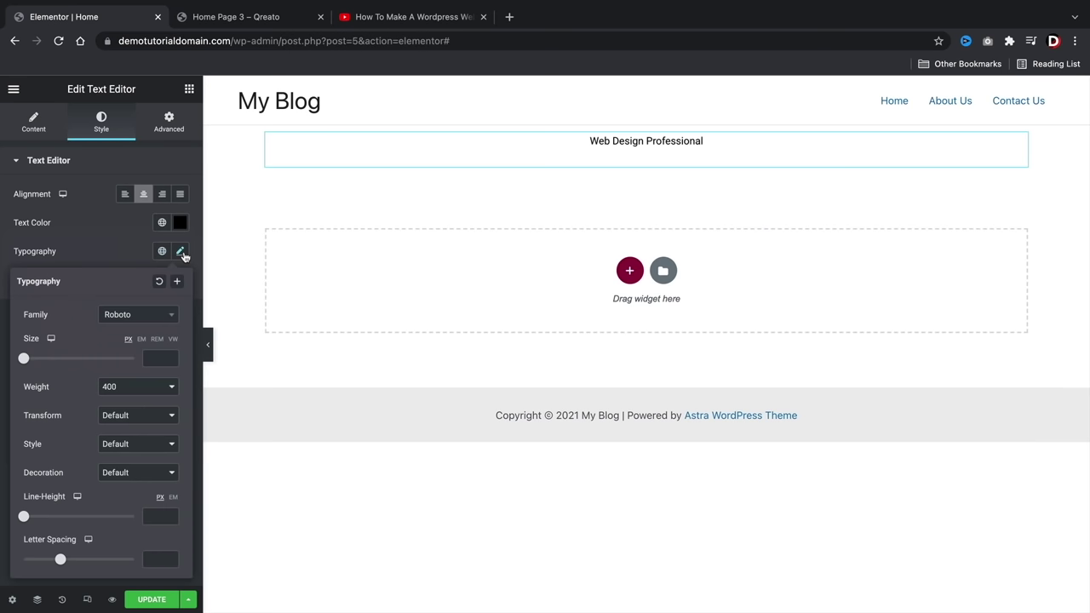
pyautogui.click(161, 315)
pyautogui.scroll(-1, 144, 430)
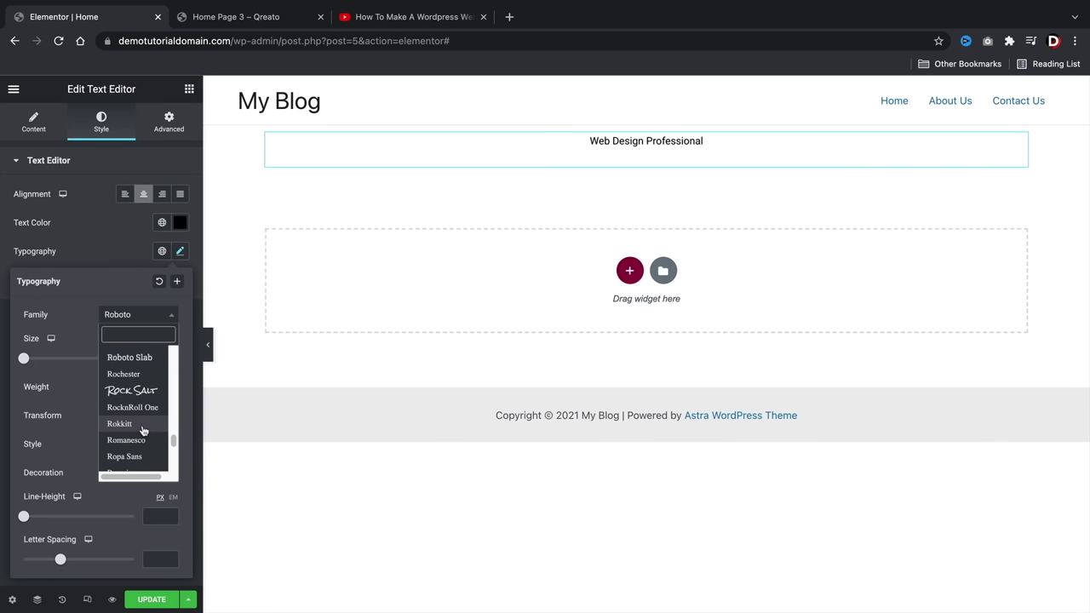
pyautogui.click(76, 315)
pyautogui.click(122, 388)
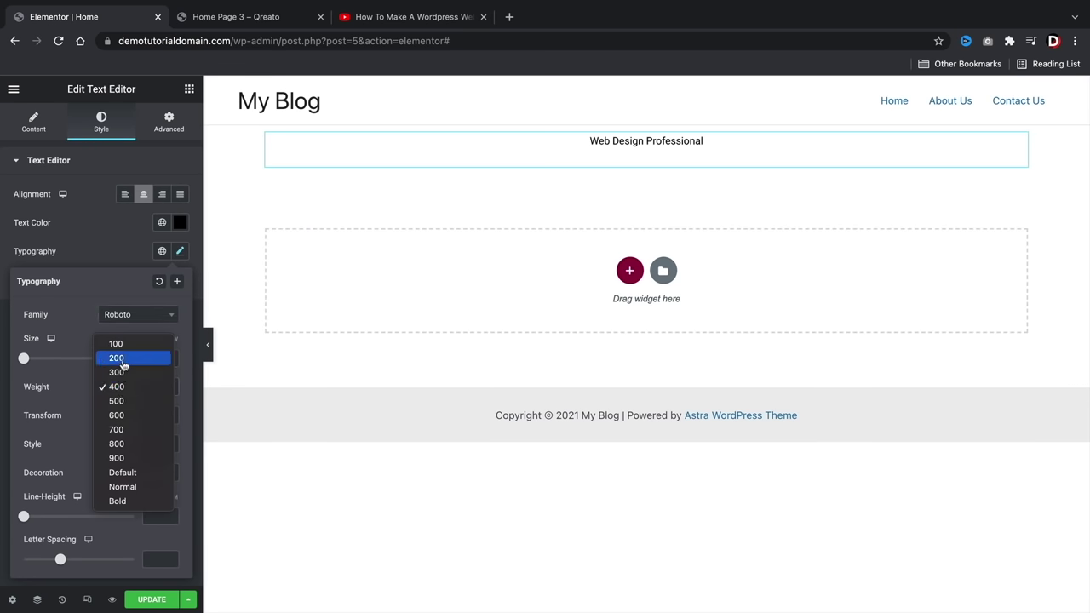
pyautogui.click(124, 361)
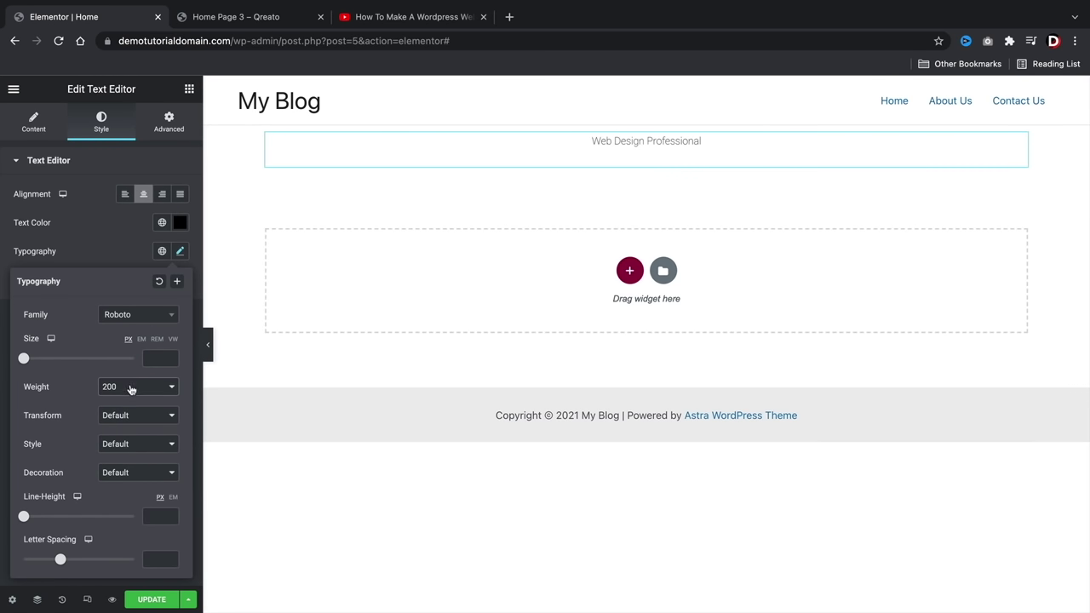
pyautogui.click(130, 388)
pyautogui.click(134, 399)
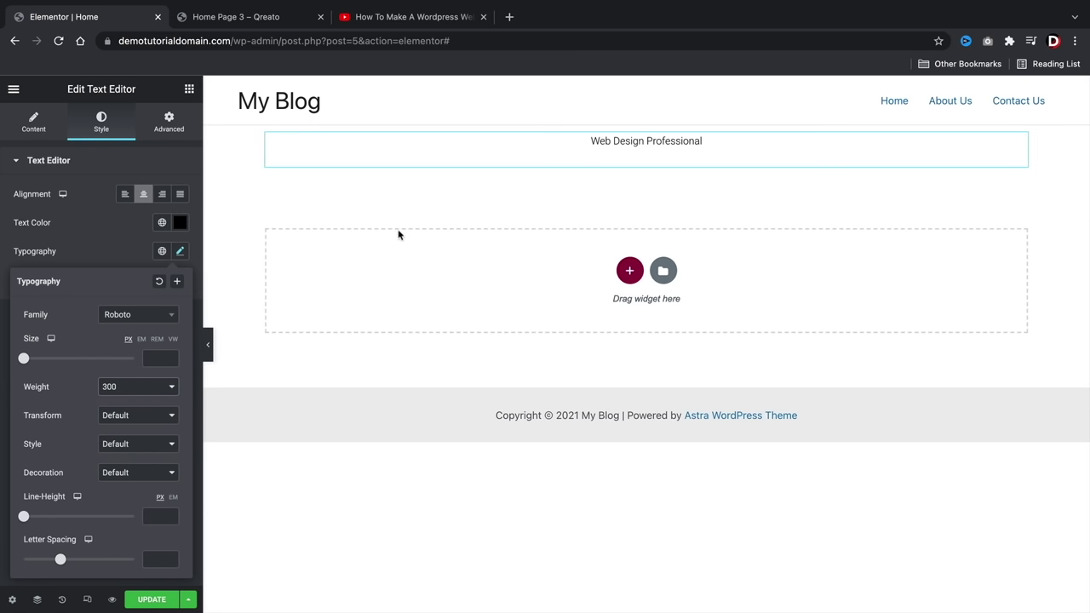
pyautogui.click(189, 89)
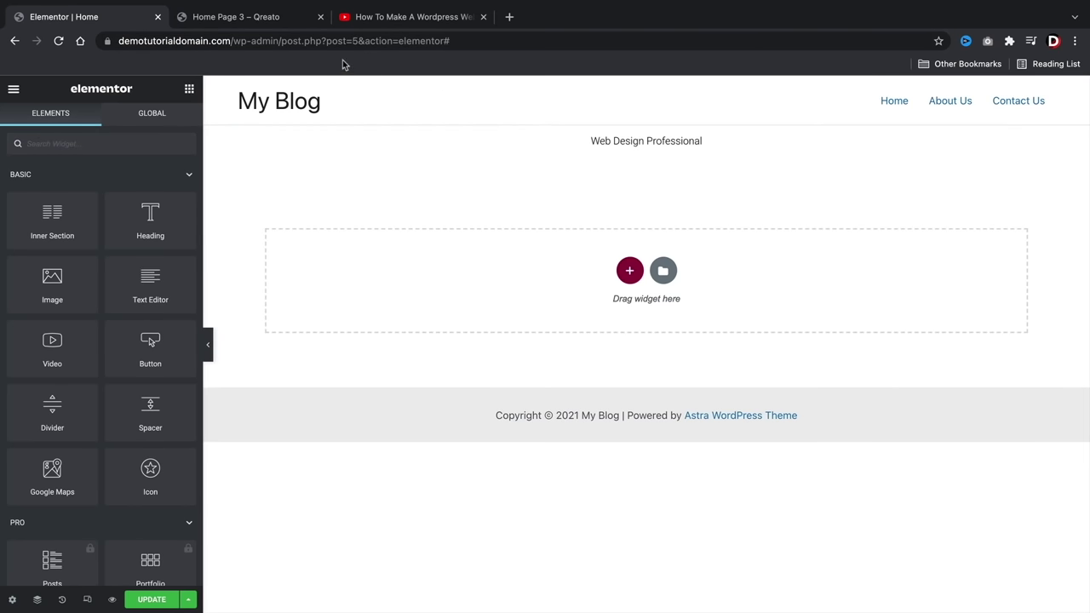
# Step: Add a centred Heading widget below the Web Design Professional text
pyautogui.click(272, 18)
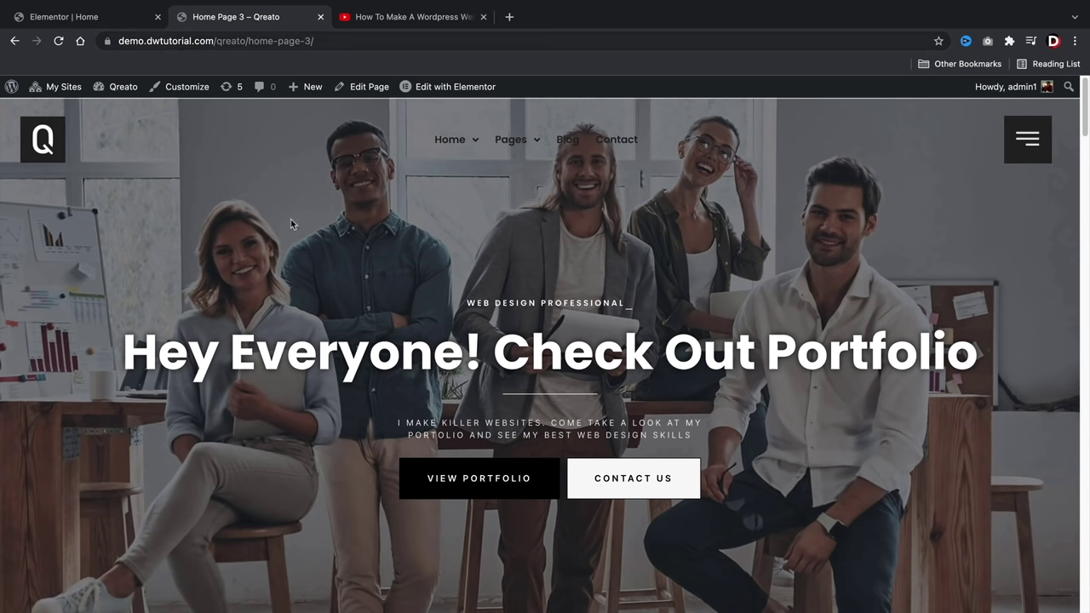
pyautogui.moveTo(124, 351); pyautogui.dragTo(977, 350)
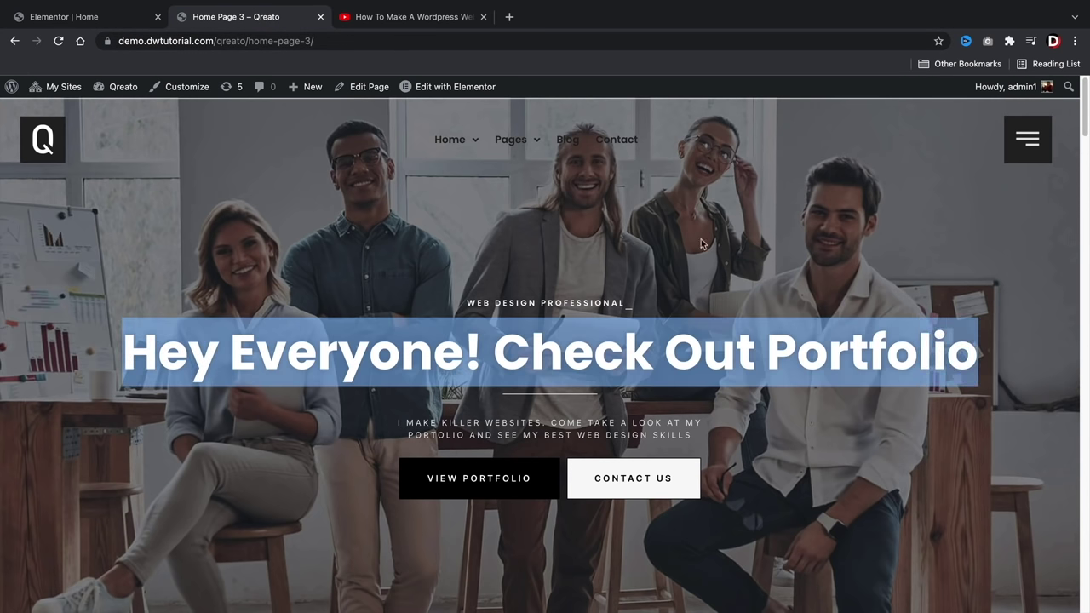
pyautogui.click(119, 20)
pyautogui.moveTo(142, 225); pyautogui.dragTo(652, 156)
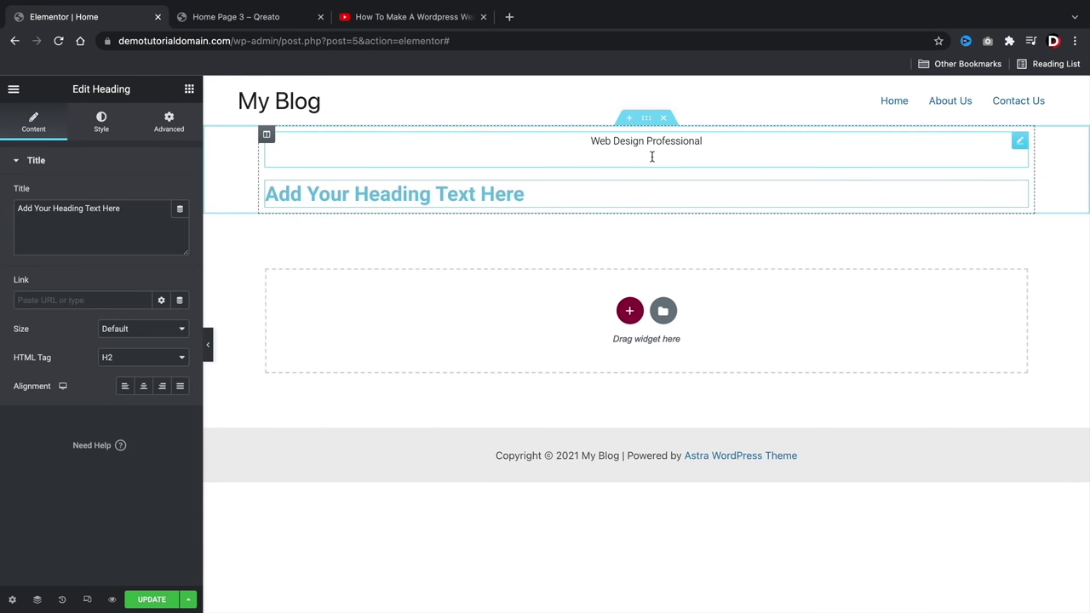
pyautogui.click(143, 388)
# Step: Retitle the heading 'Hey Everyone Check out Portfolio', matching the demo's wording
pyautogui.click(254, 19)
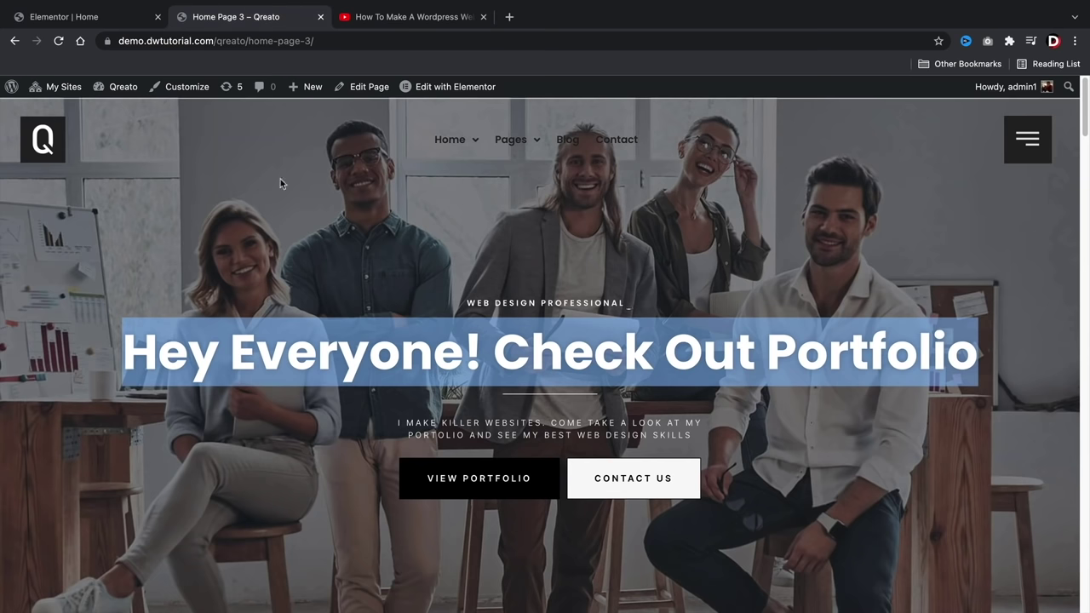
pyautogui.click(688, 369)
pyautogui.click(107, 17)
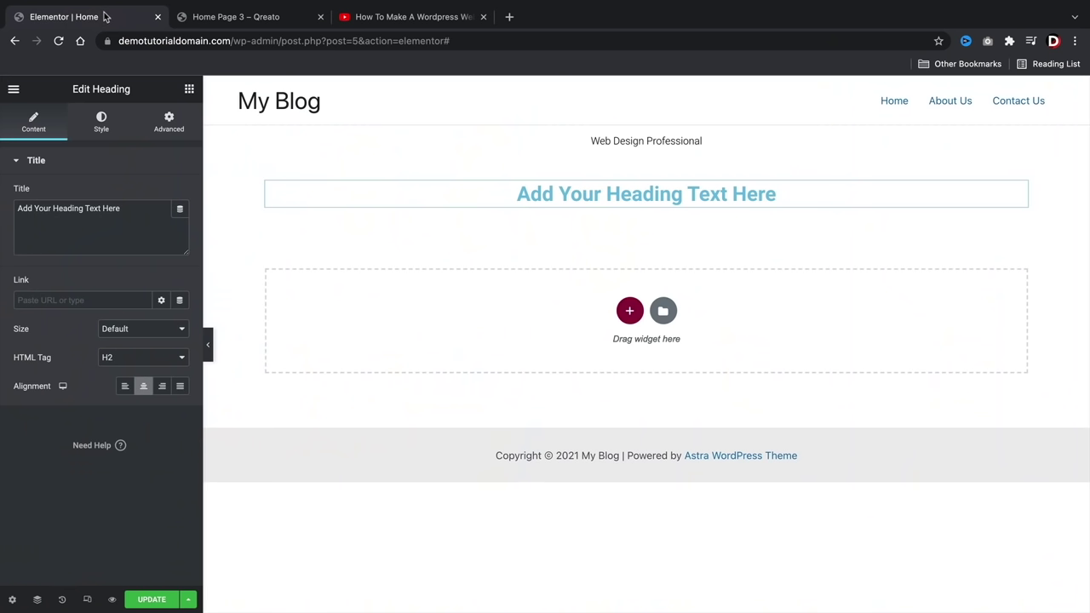
pyautogui.tripleClick(115, 213)
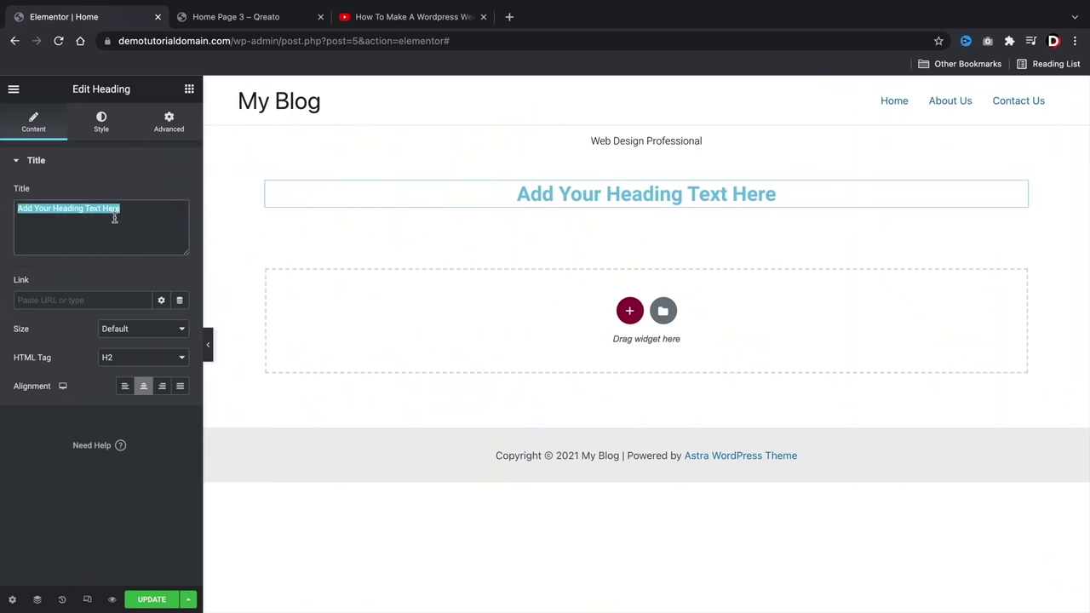
pyautogui.write('Hey Everyone C')
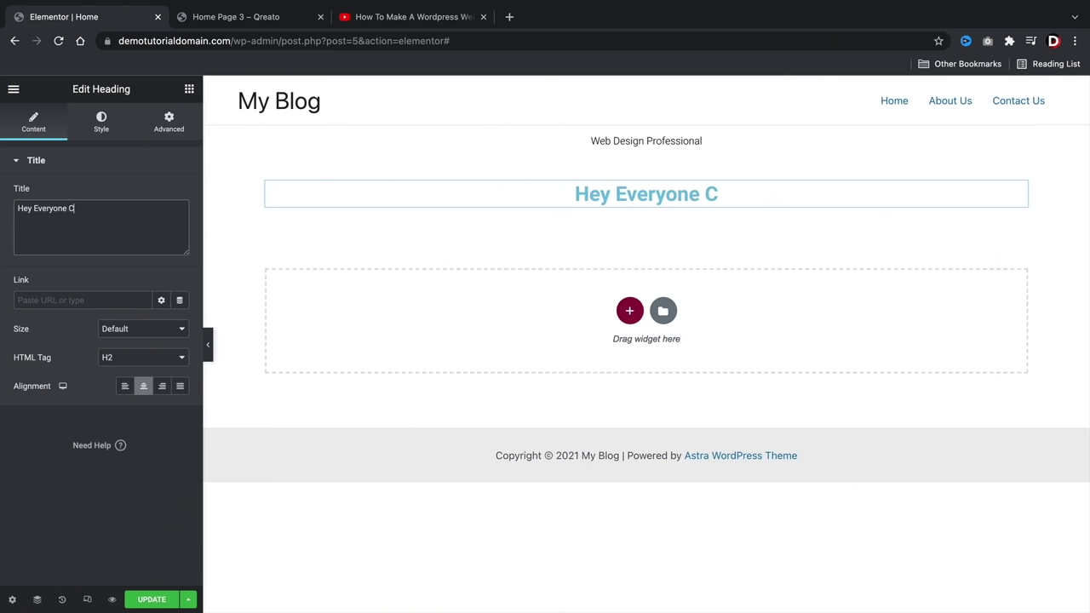
pyautogui.write('heck out')
pyautogui.press('BackSpace')
pyautogui.press('BackSpace')
pyautogui.press('BackSpace')
pyautogui.write('out')
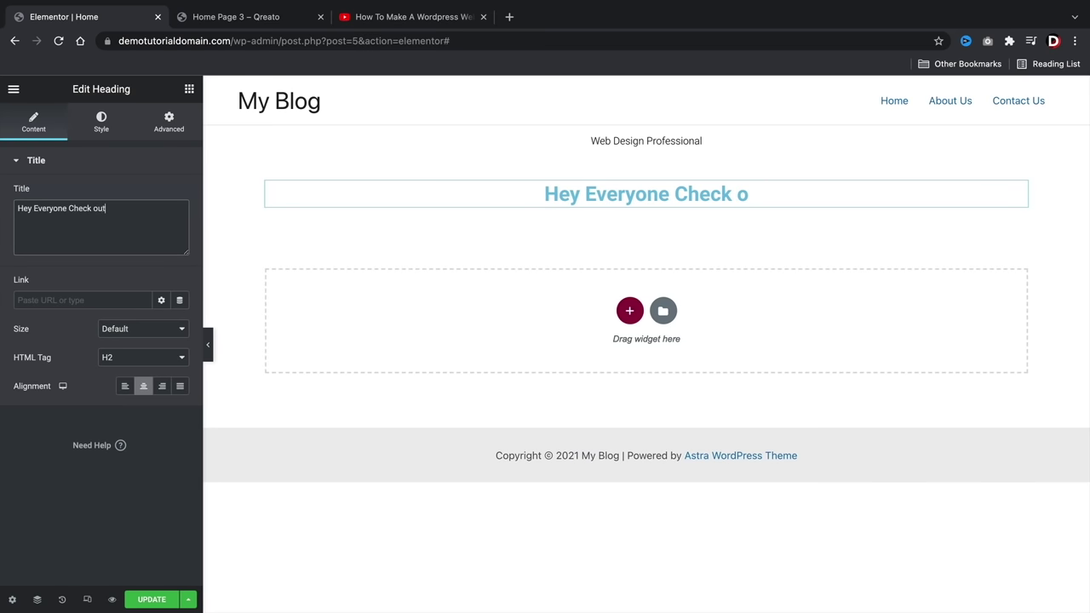
pyautogui.write(' Por')
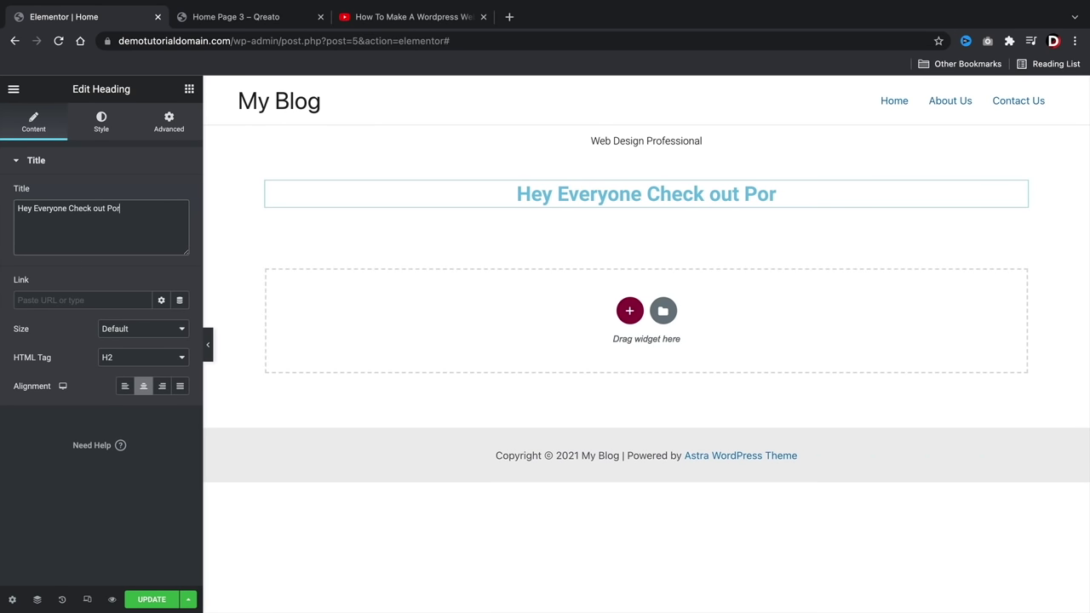
pyautogui.press('BackSpace')
pyautogui.write('rtfolio')
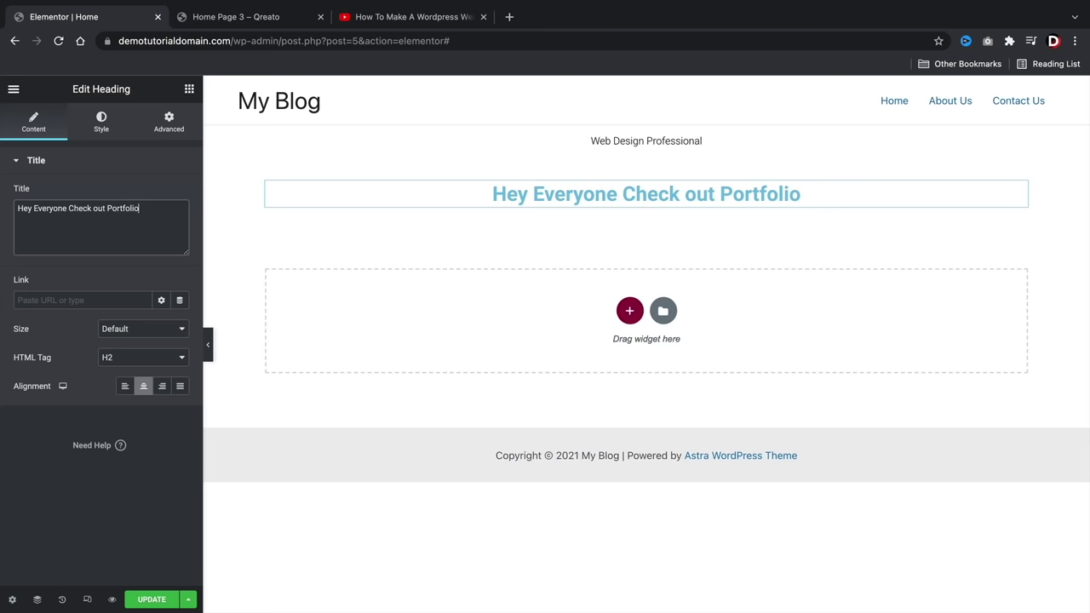
# Step: Make the heading's text colour black
pyautogui.click(102, 123)
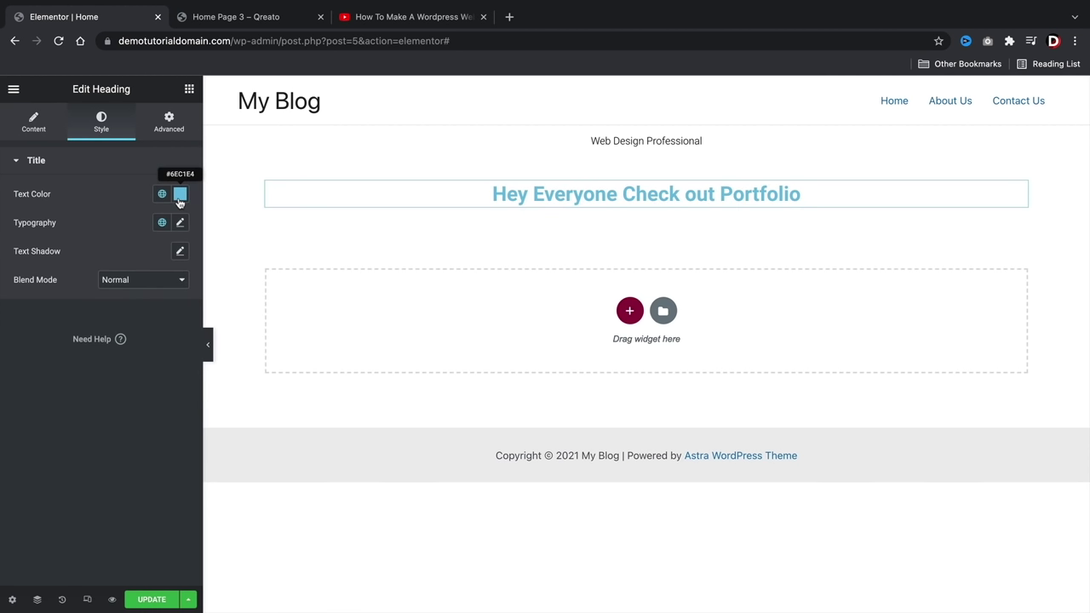
pyautogui.click(179, 195)
pyautogui.click(143, 353)
pyautogui.click(145, 439)
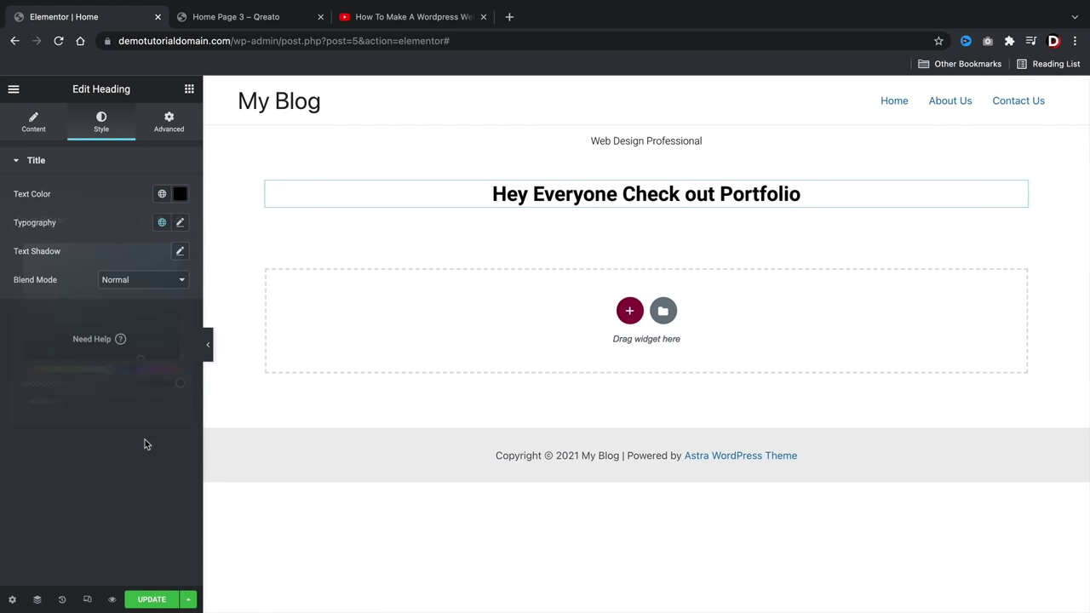
# Step: Set the heading's font family to Poppins (searched 'pop') with Bold weight
pyautogui.click(183, 222)
pyautogui.click(141, 288)
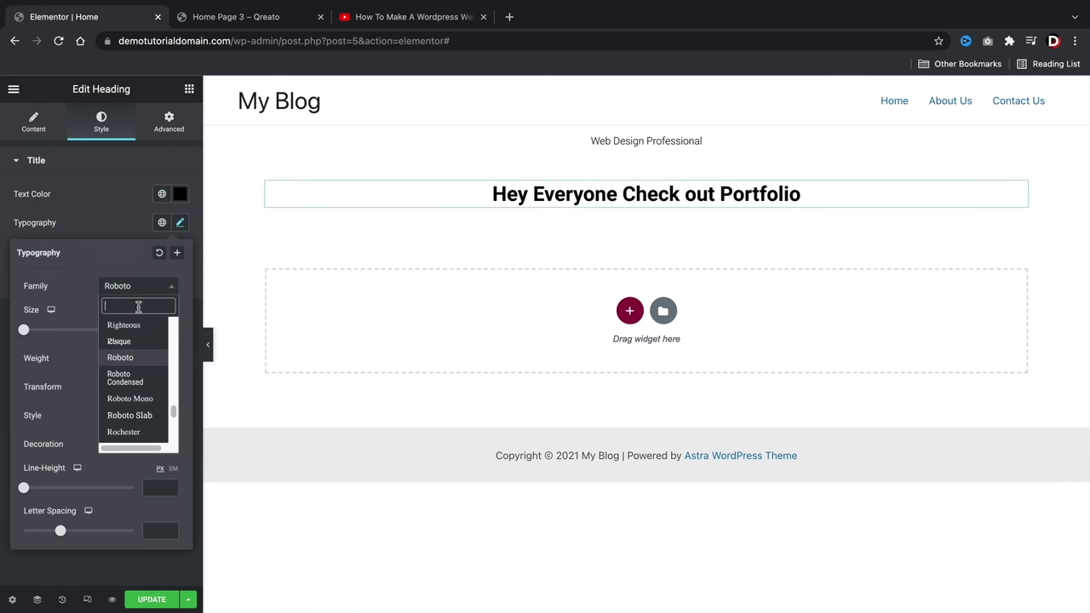
pyautogui.write('popp')
pyautogui.click(134, 341)
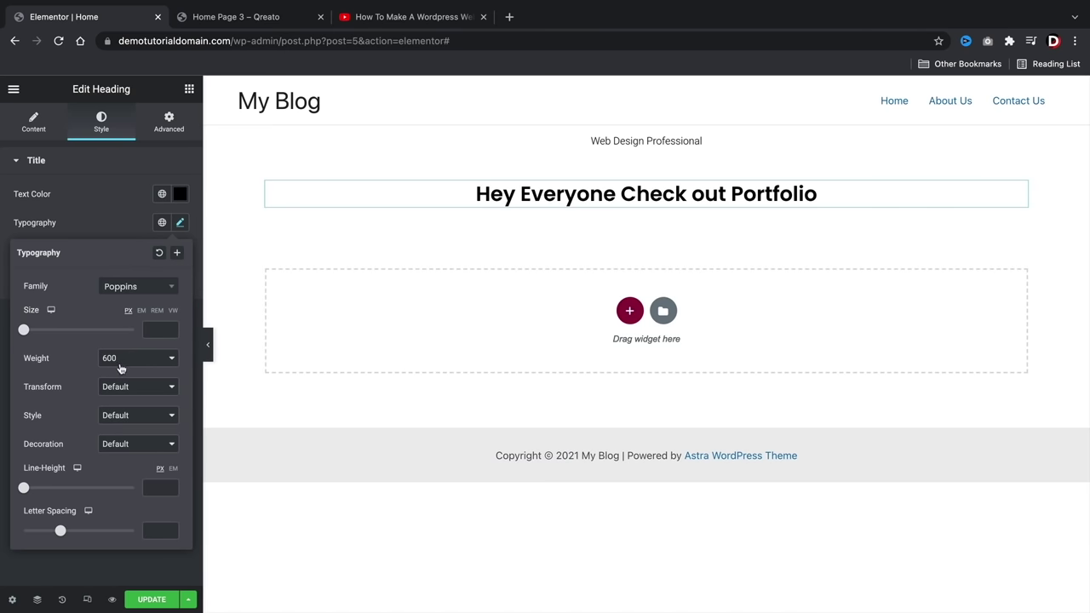
pyautogui.click(122, 361)
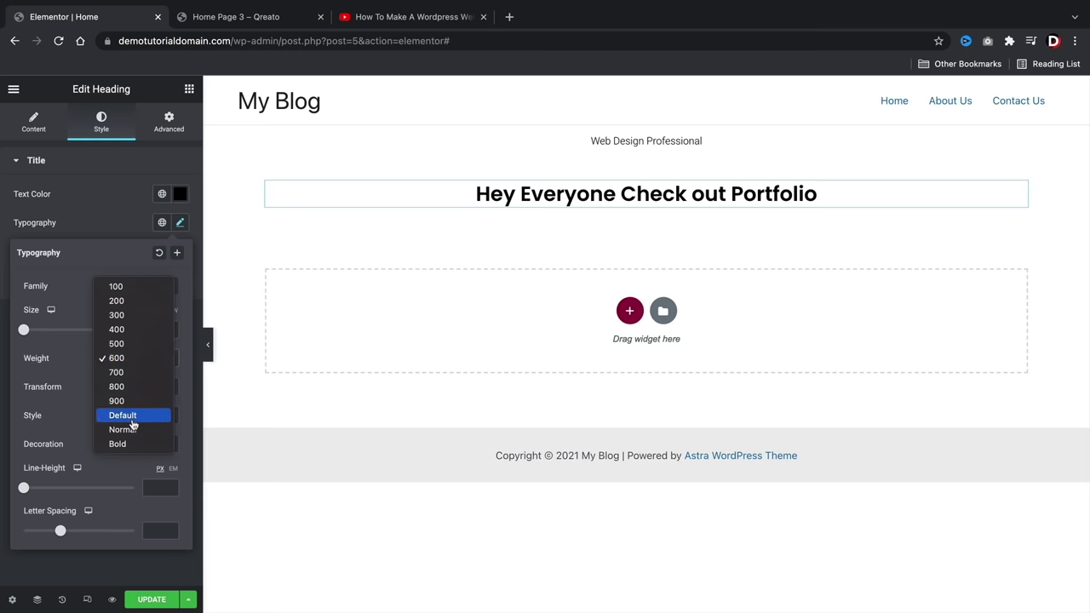
pyautogui.click(136, 444)
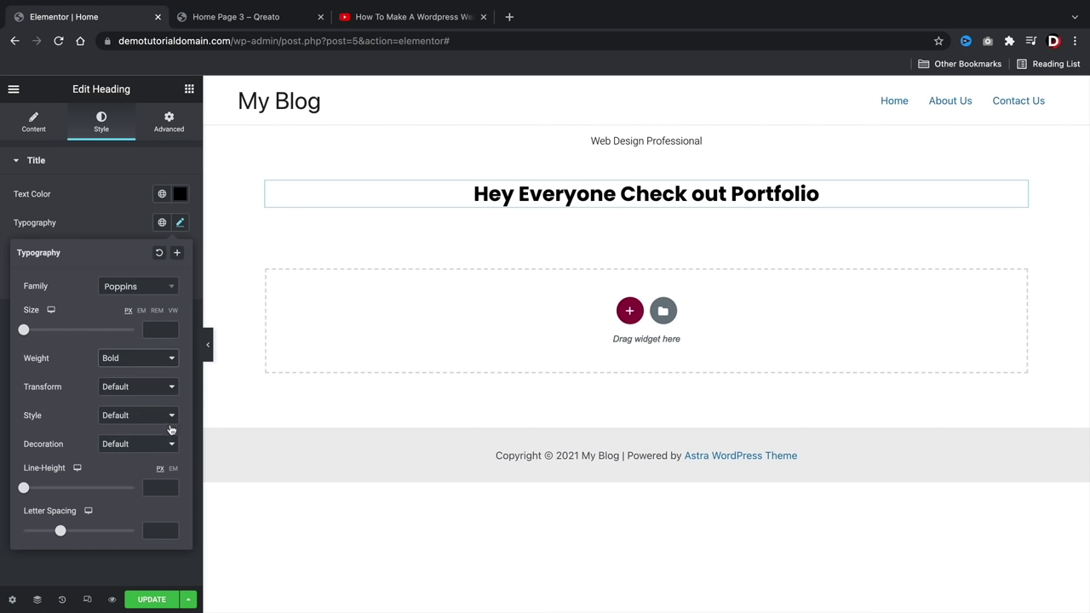
pyautogui.click(145, 555)
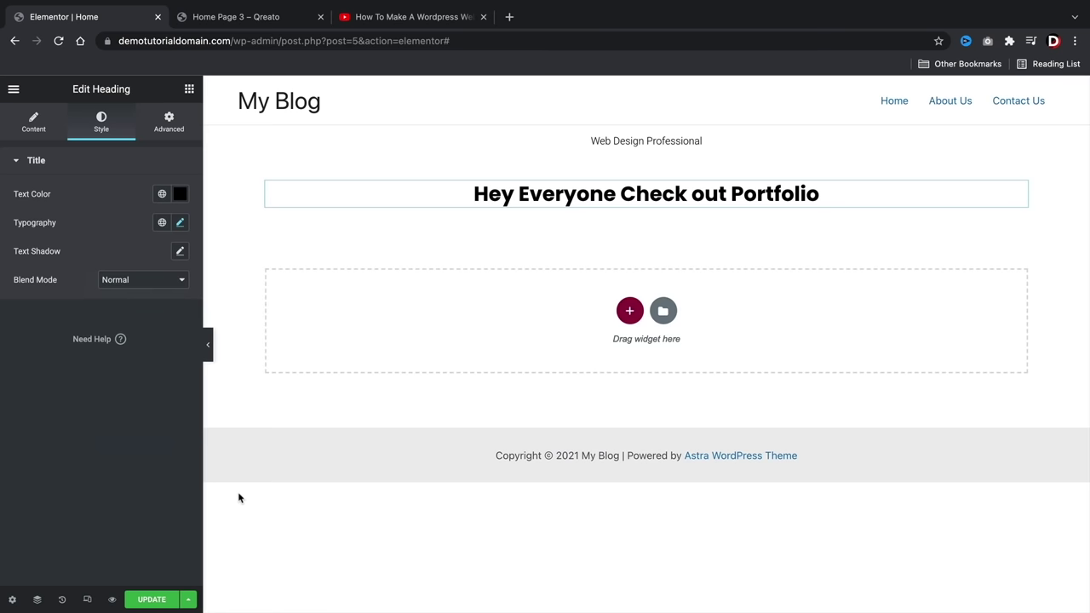
# Step: Scroll the Qreato reference page and select its heading text for inspection
pyautogui.click(273, 18)
pyautogui.scroll(-5, 609, 400)
pyautogui.scroll(-2, 609, 400)
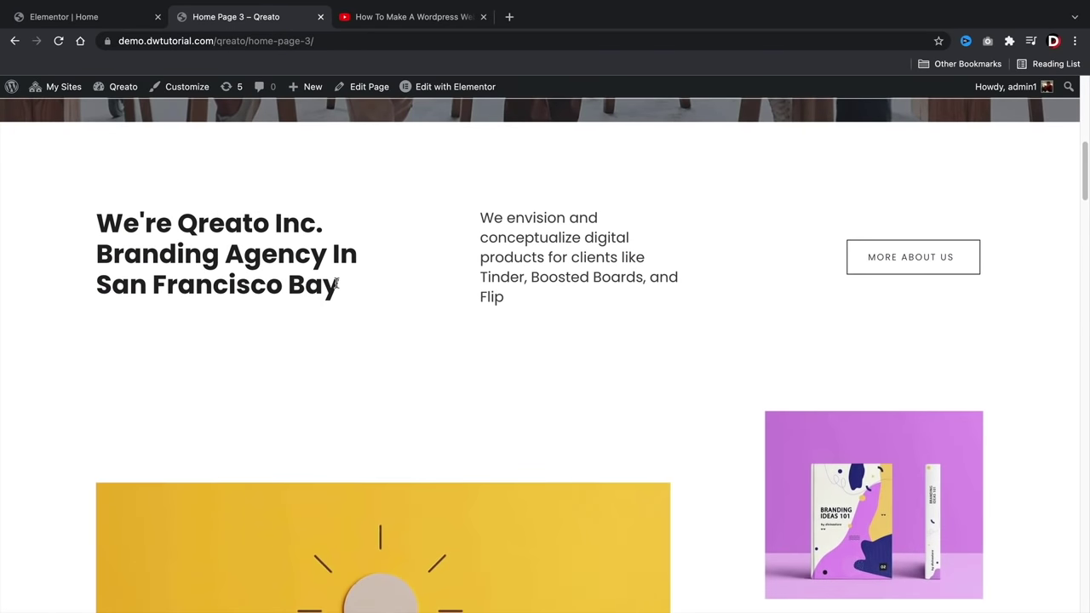
pyautogui.moveTo(345, 289); pyautogui.dragTo(80, 244)
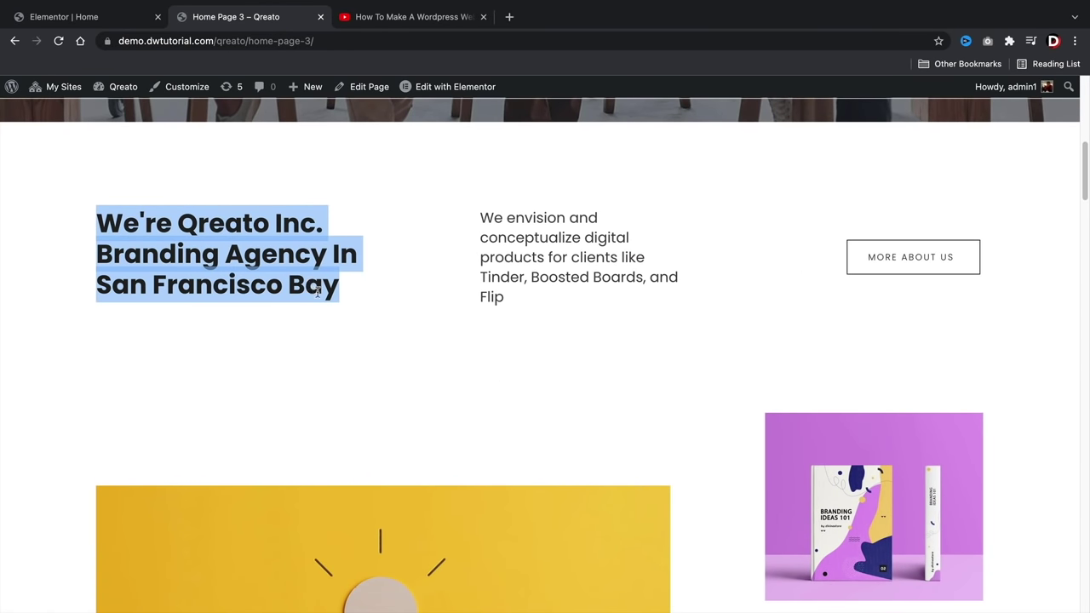
pyautogui.moveTo(328, 290); pyautogui.dragTo(79, 230)
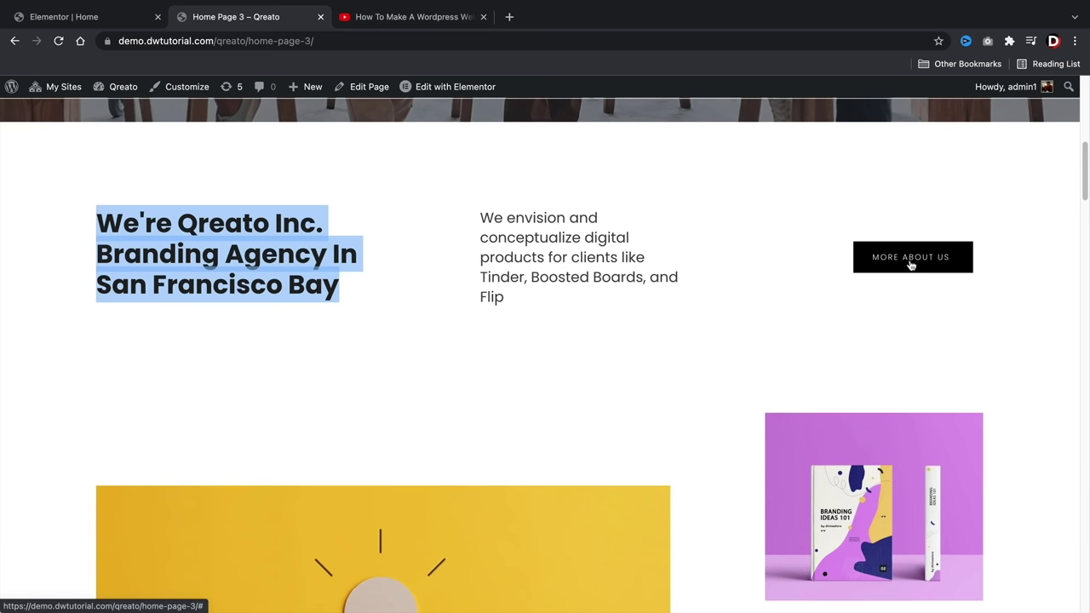
pyautogui.click(598, 239)
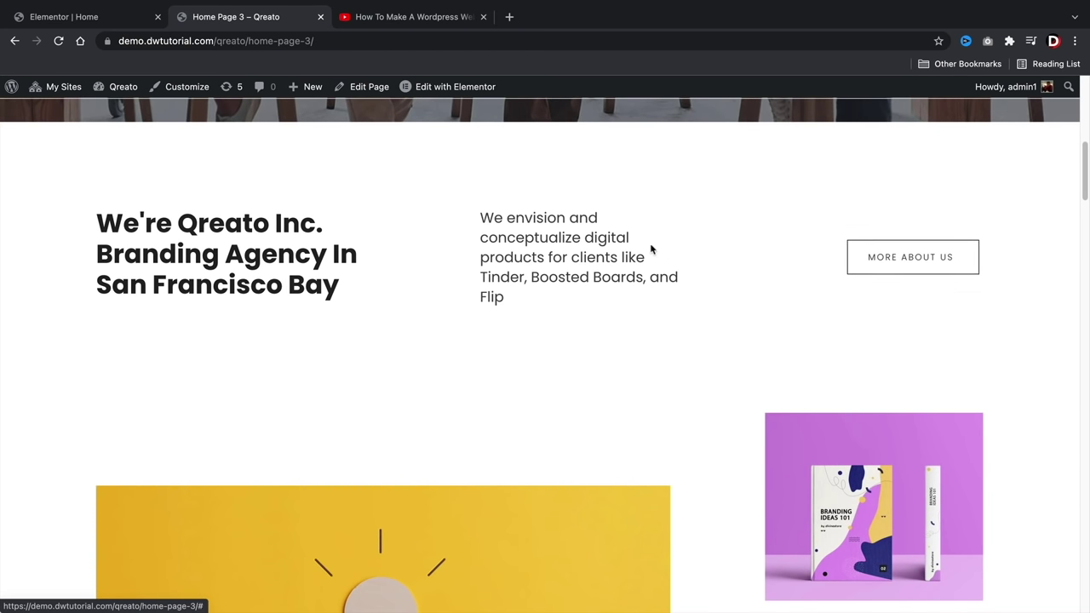
# Step: Compare the Qreato page once more, then return to Elementor's Elements widget panel
pyautogui.click(110, 20)
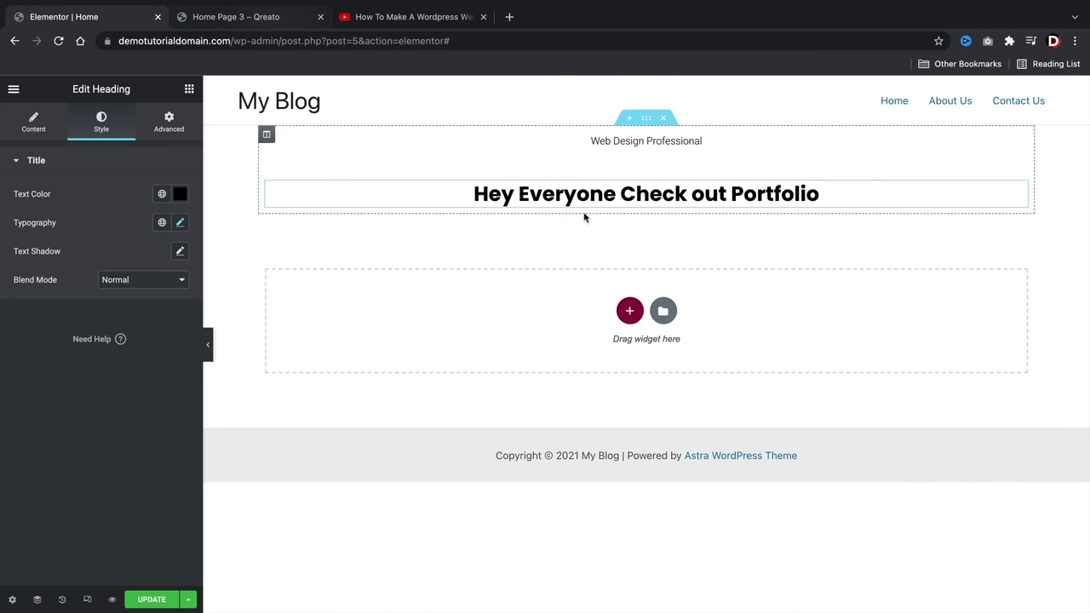
pyautogui.click(260, 24)
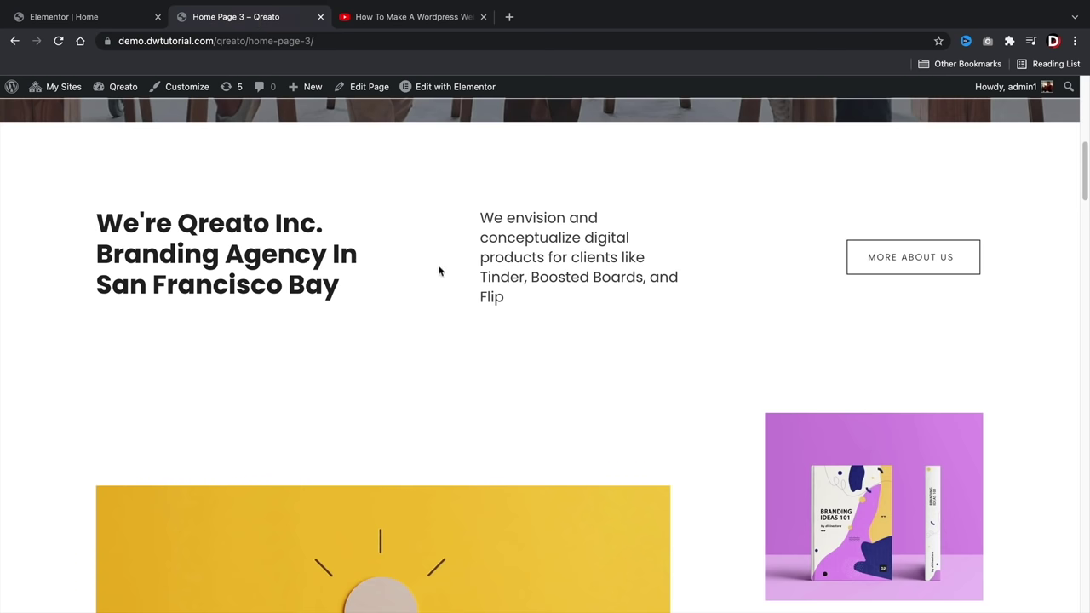
pyautogui.scroll(6, 440, 271)
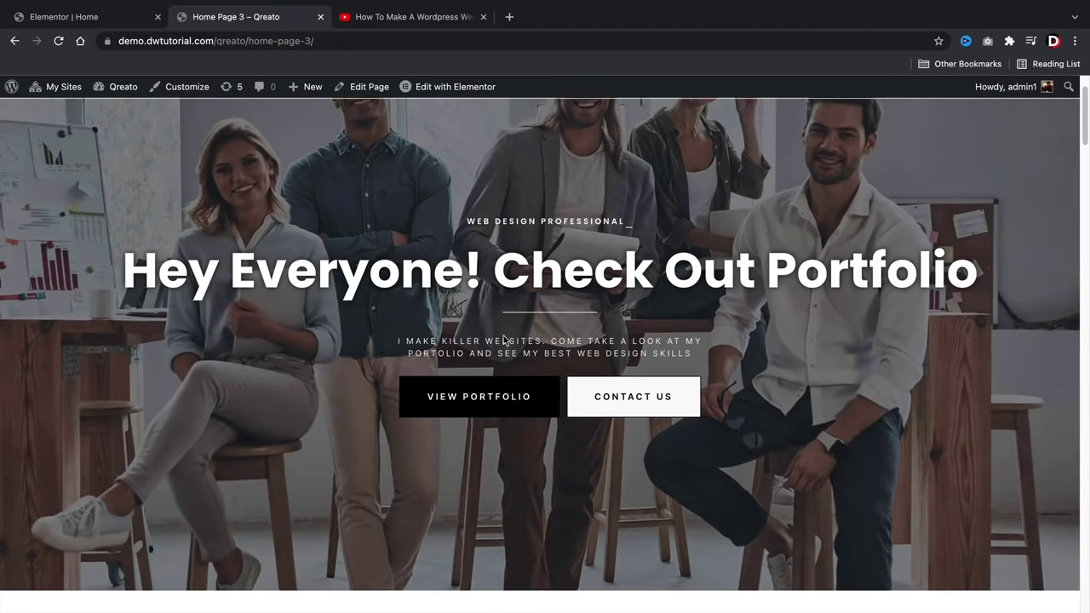
pyautogui.click(126, 19)
pyautogui.click(189, 89)
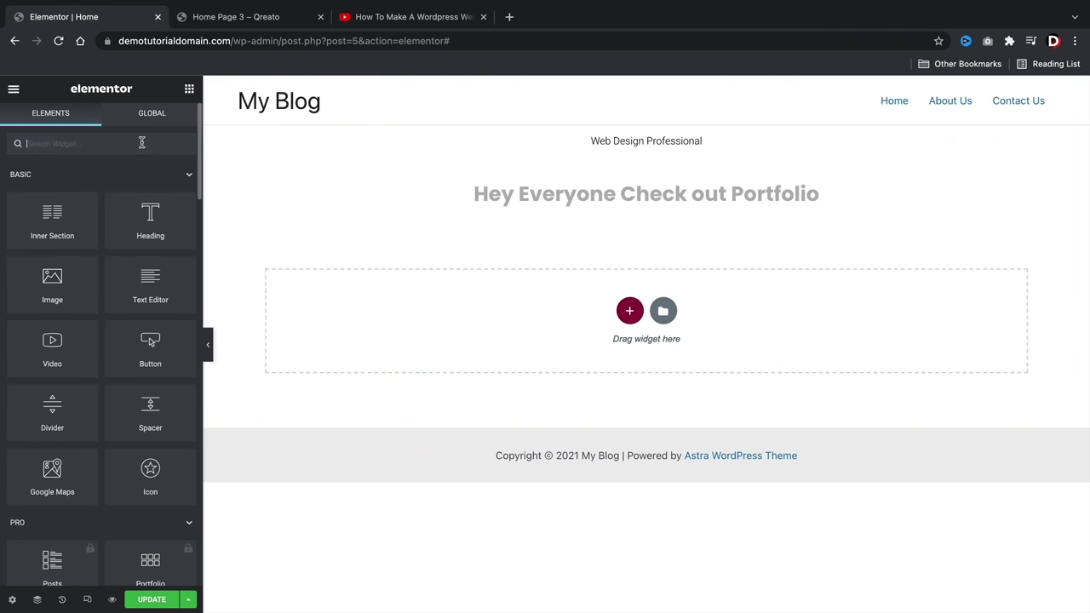
# Step: Place a Divider widget under the heading, narrow its width and centre it
pyautogui.moveTo(52, 407); pyautogui.dragTo(628, 210)
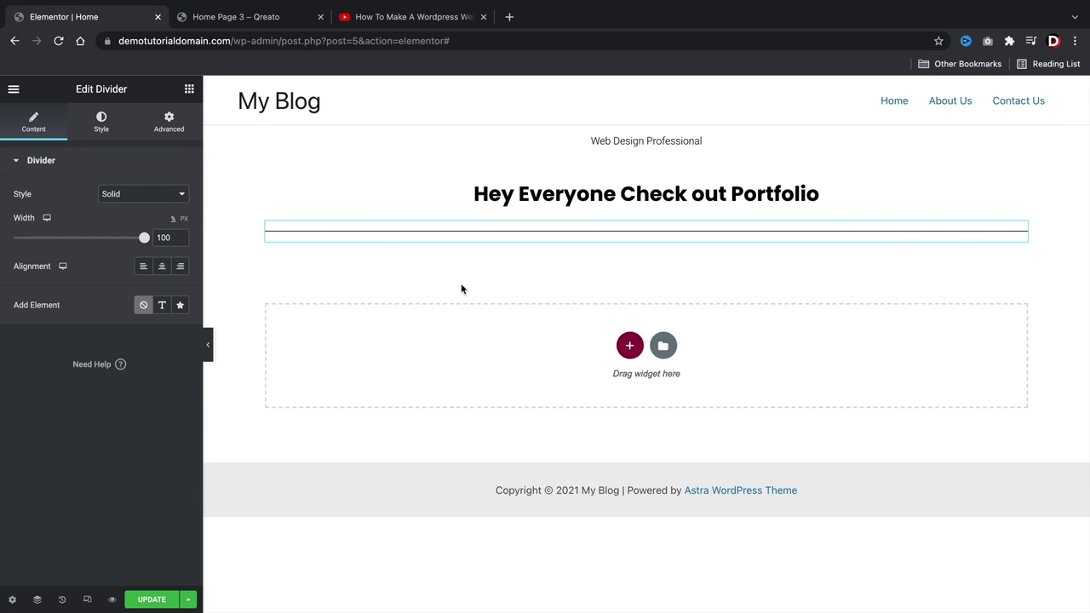
pyautogui.moveTo(147, 238); pyautogui.dragTo(30, 242)
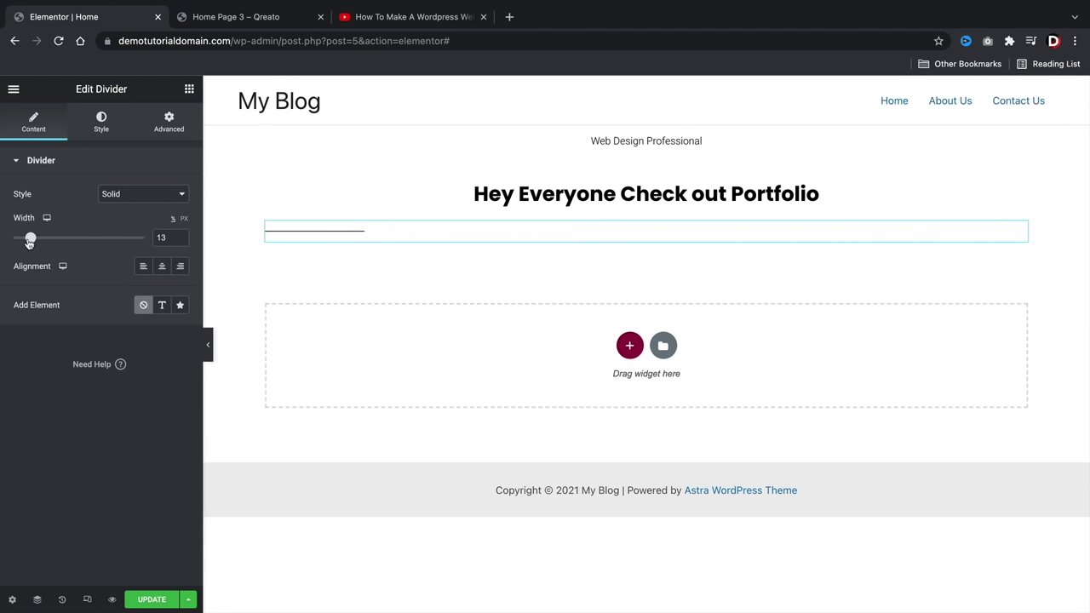
pyautogui.click(161, 266)
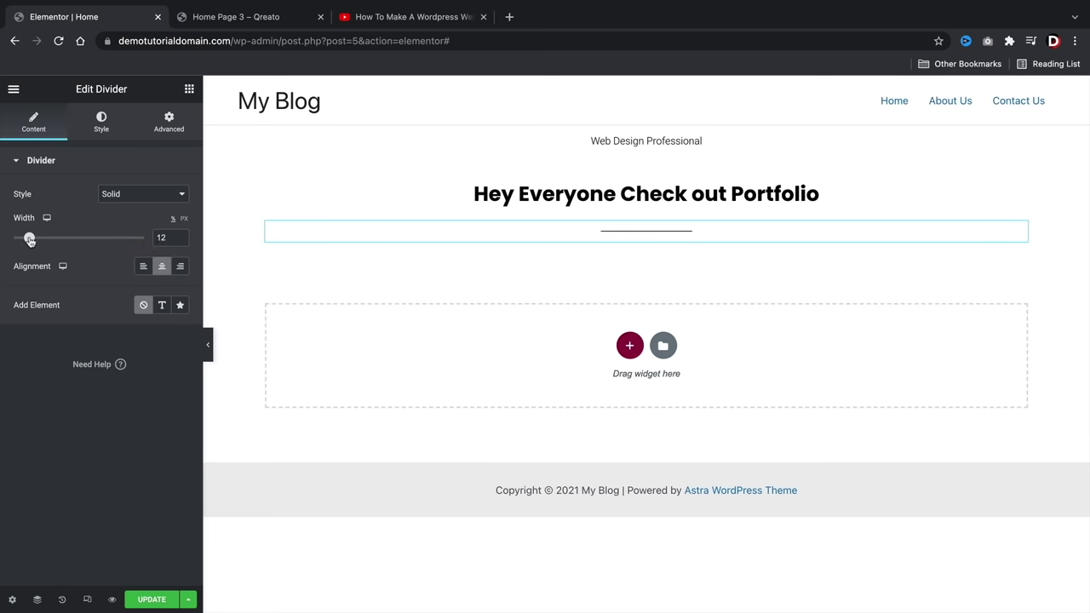
pyautogui.moveTo(29, 238); pyautogui.dragTo(22, 240)
# Step: Style the divider with Weight 1.1 and Gap 2
pyautogui.click(101, 121)
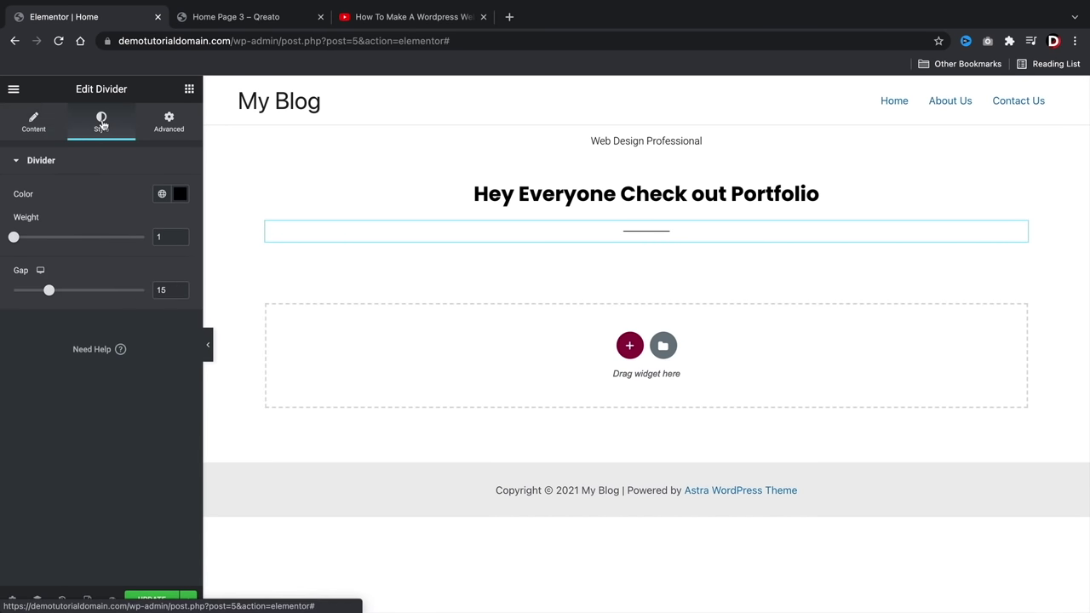
pyautogui.moveTo(14, 238); pyautogui.dragTo(42, 238)
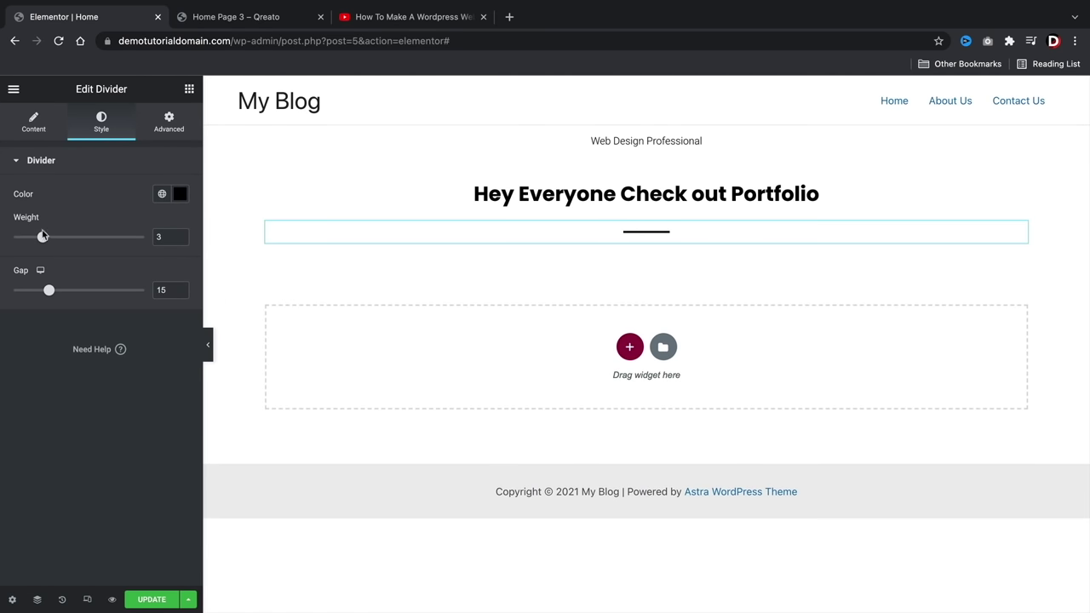
pyautogui.moveTo(41, 238); pyautogui.dragTo(16, 244)
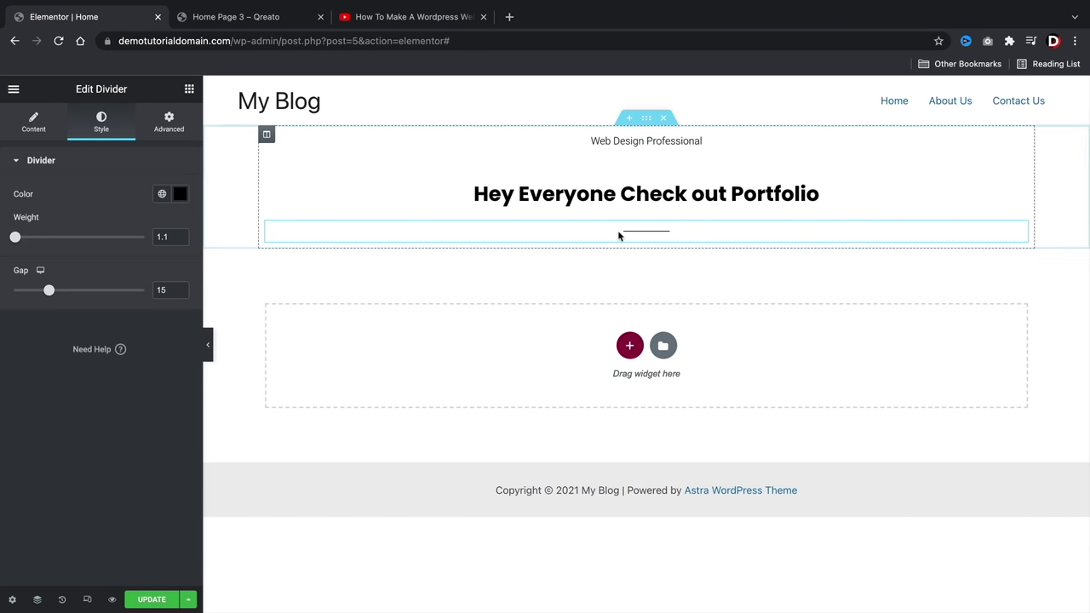
pyautogui.moveTo(49, 290); pyautogui.dragTo(4, 299)
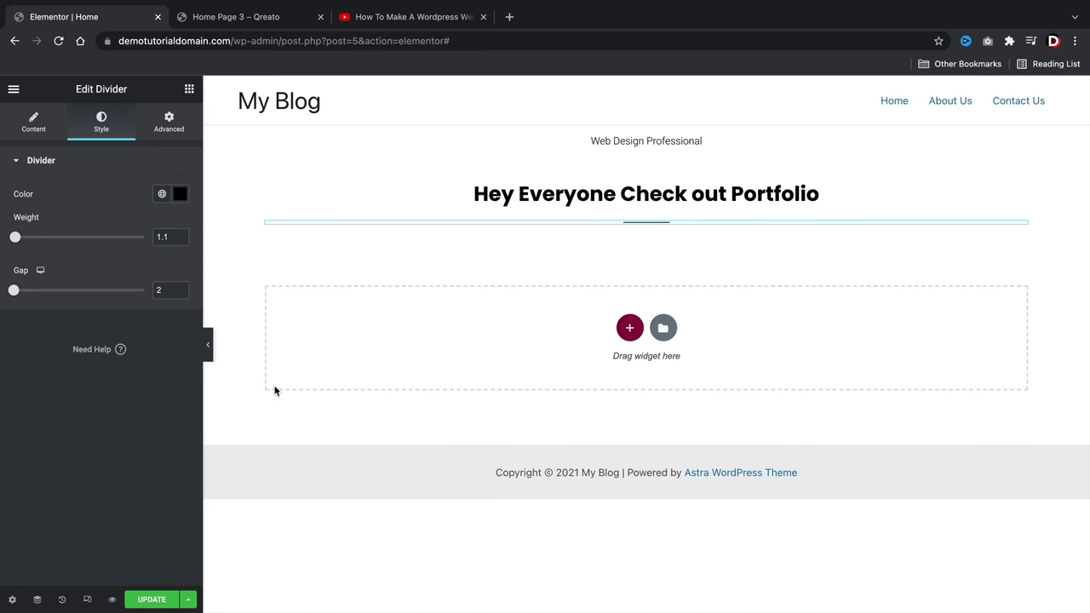
pyautogui.click(630, 195)
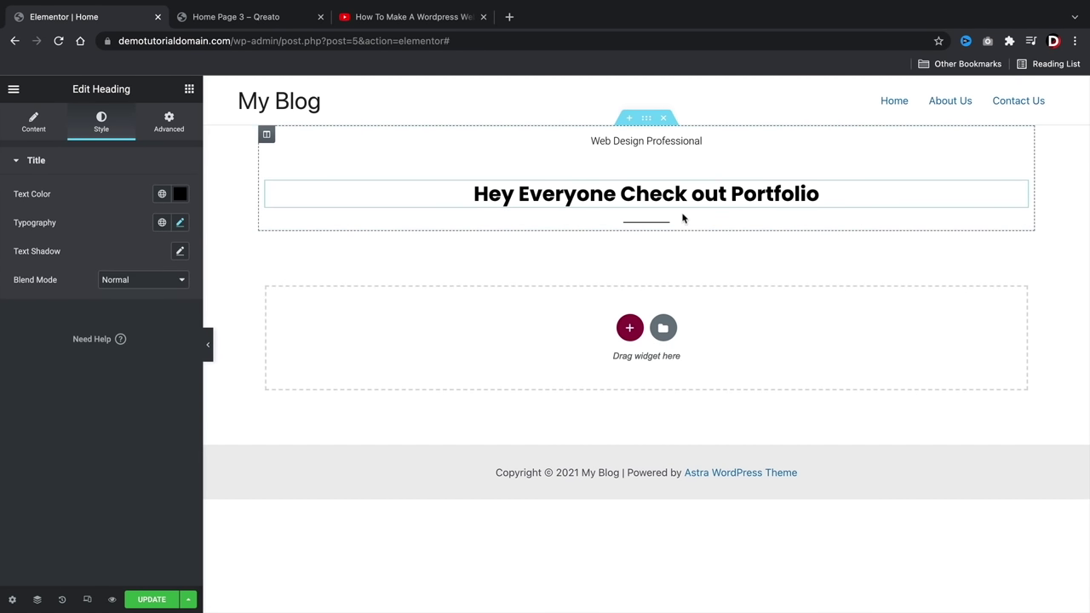
# Step: Duplicate the Web Design Professional text widget and move the copy below the heading and divider
pyautogui.click(251, 16)
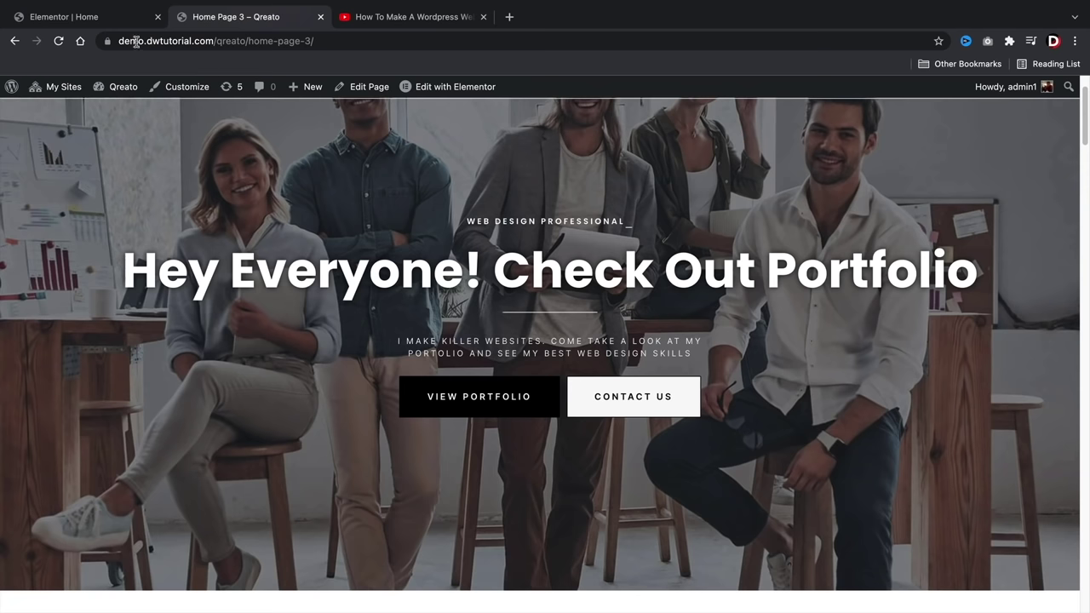
pyautogui.click(117, 19)
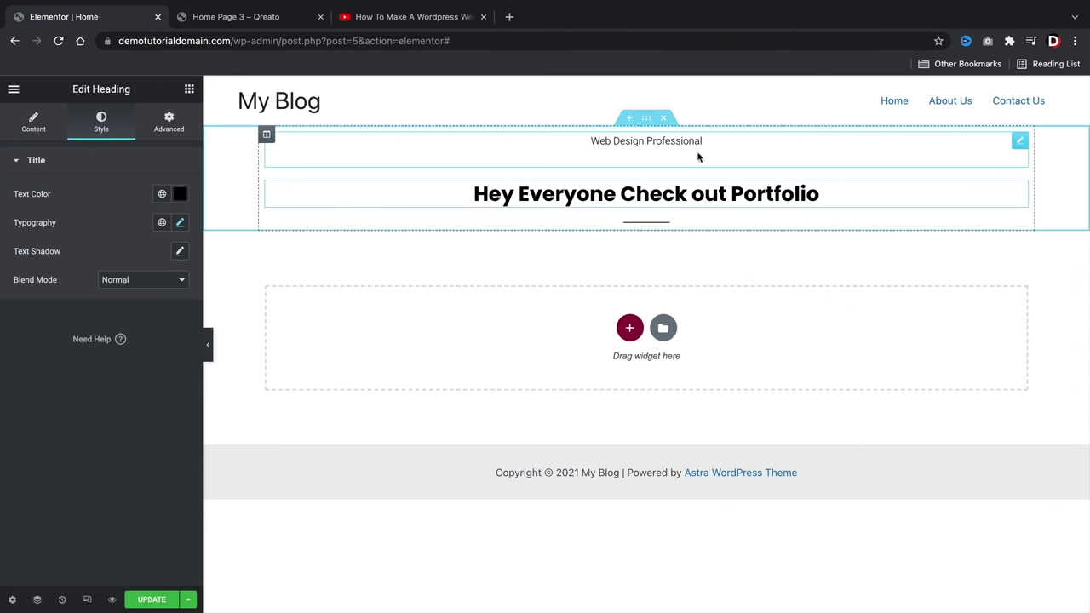
pyautogui.rightClick(1020, 142)
pyautogui.click(981, 174)
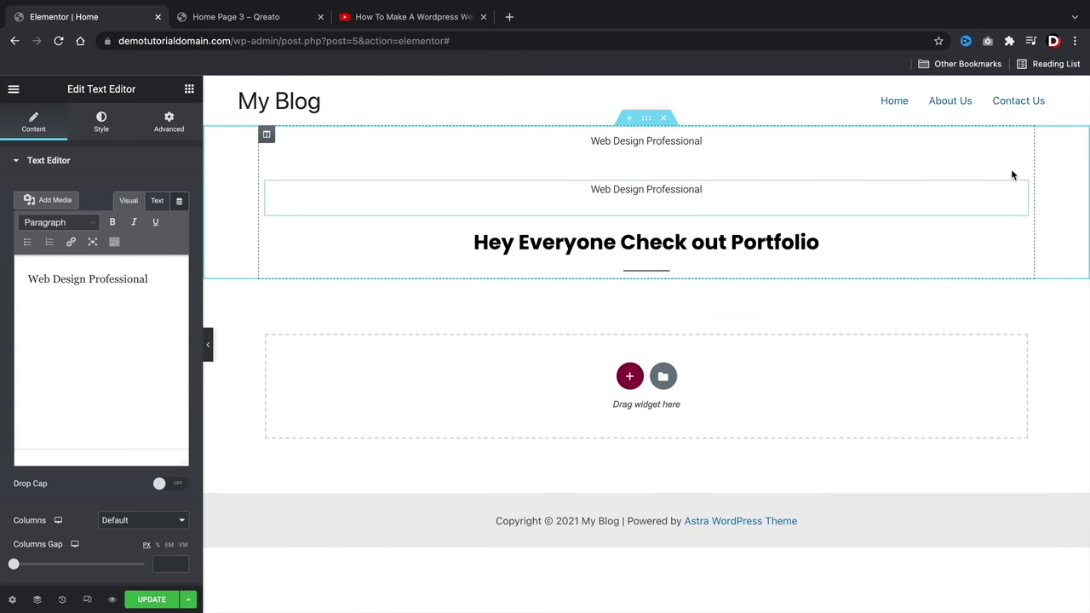
pyautogui.moveTo(1019, 188); pyautogui.dragTo(692, 245)
# Step: Append 'dumy text this is dummty text' to the copied description text
pyautogui.tripleClick(146, 280)
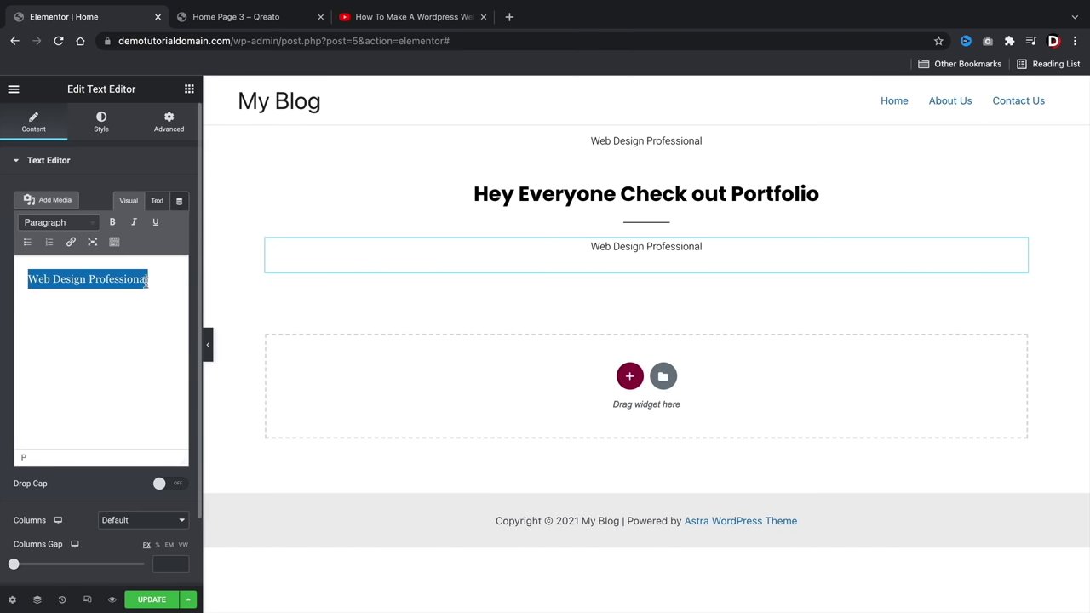
pyautogui.click(144, 281)
pyautogui.moveTo(146, 280); pyautogui.dragTo(28, 280)
pyautogui.rightClick(146, 281)
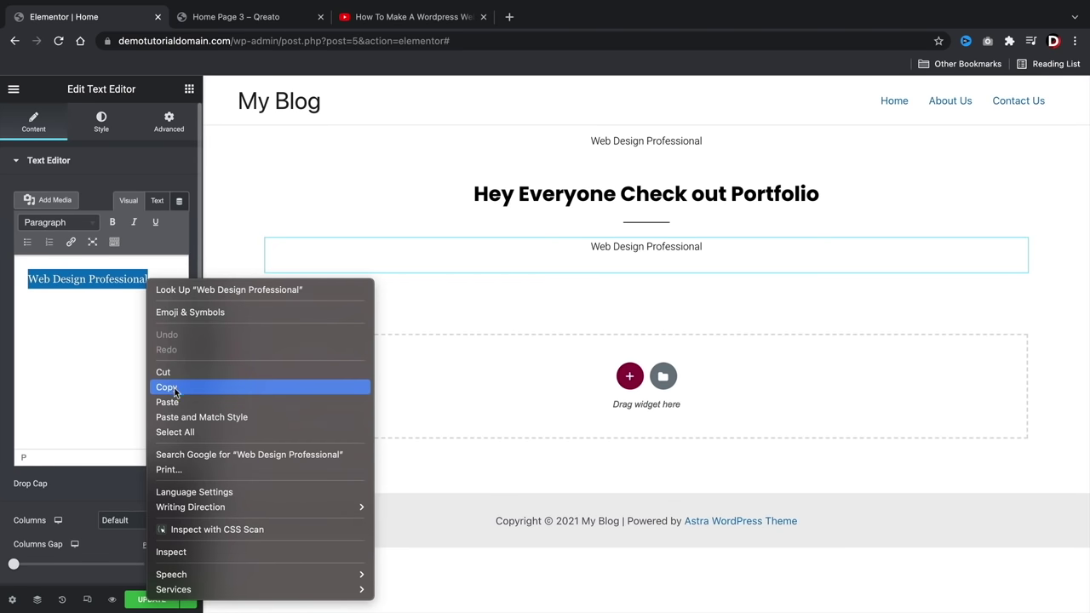
pyautogui.click(148, 287)
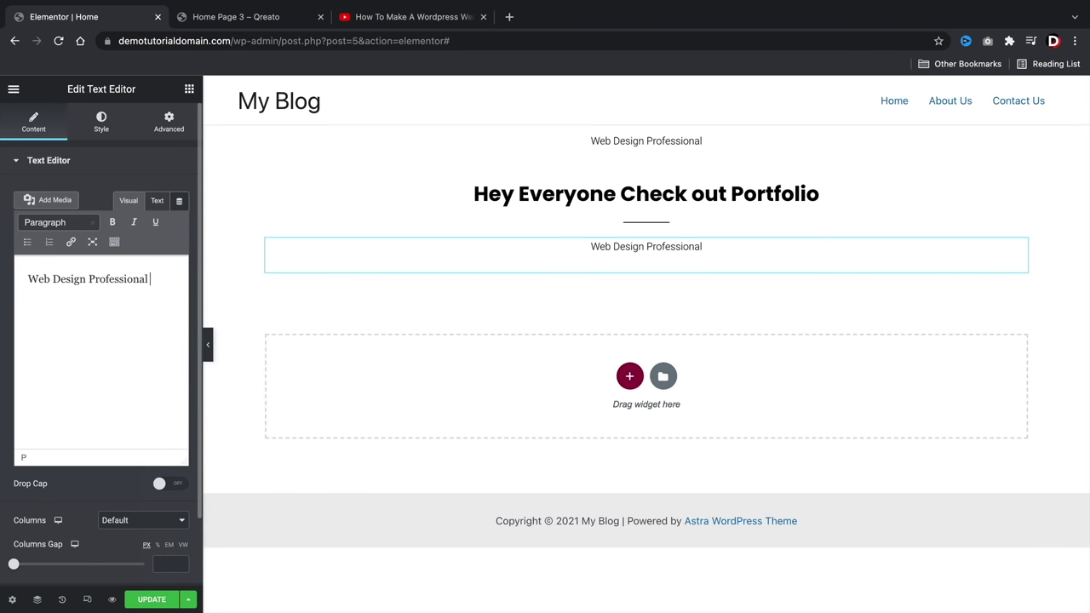
pyautogui.write('dumy text this i')
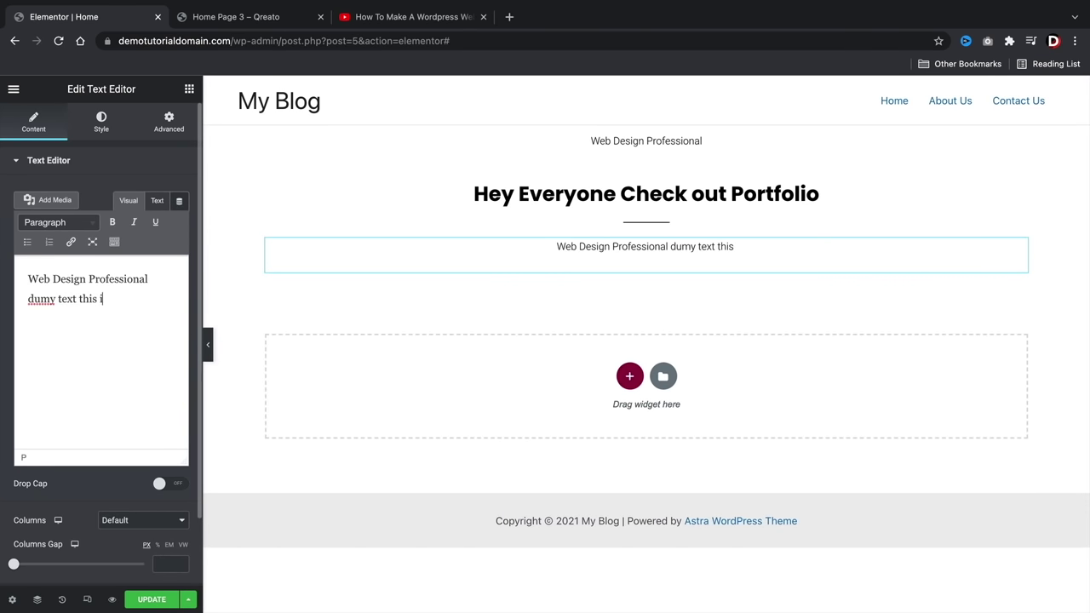
pyautogui.write('s dumm')
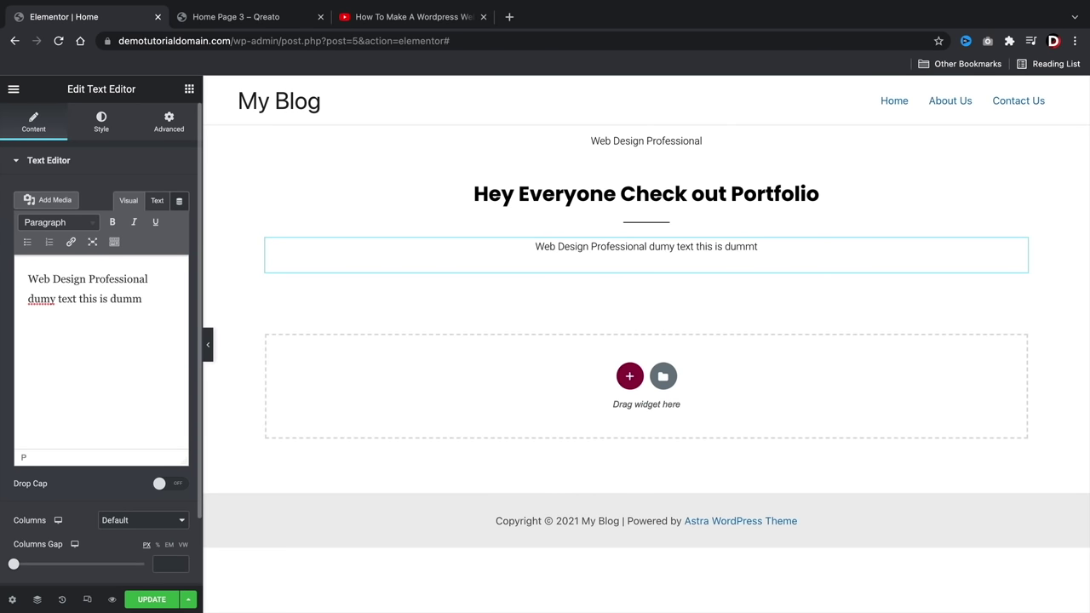
pyautogui.write('ty text')
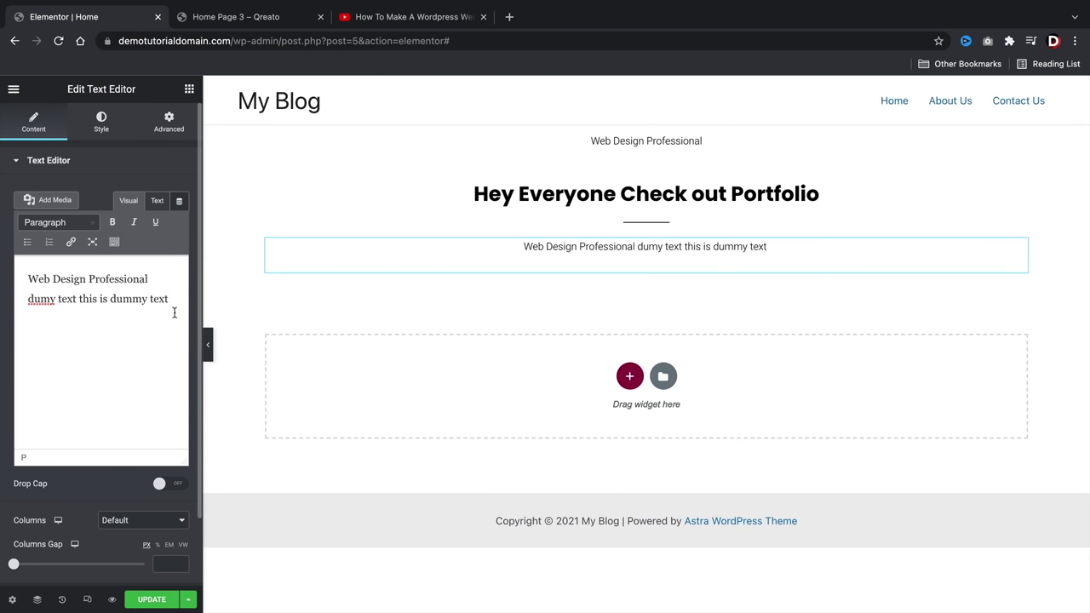
# Step: Copy the whole description sentence to the clipboard
pyautogui.moveTo(162, 296); pyautogui.dragTo(24, 273)
pyautogui.rightClick(52, 287)
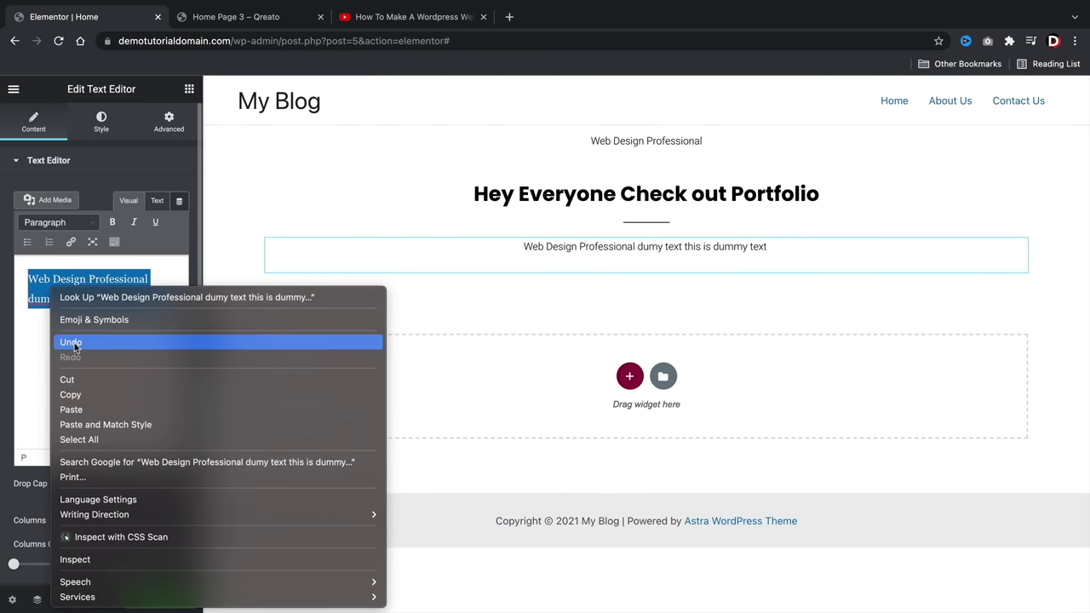
pyautogui.click(85, 395)
pyautogui.click(170, 298)
pyautogui.rightClick(173, 300)
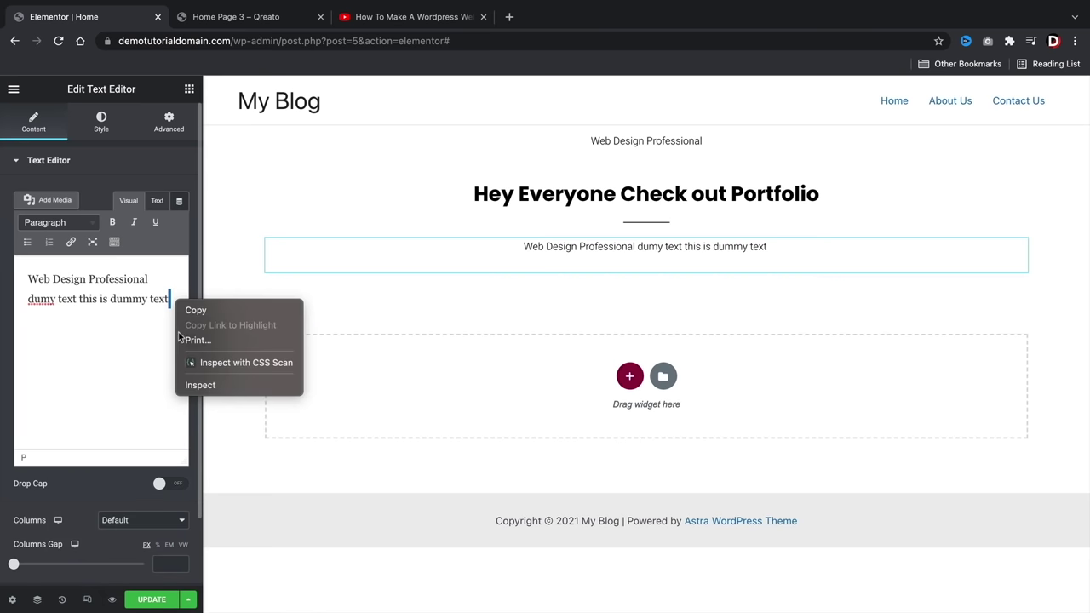
pyautogui.click(186, 310)
pyautogui.moveTo(169, 298); pyautogui.dragTo(22, 274)
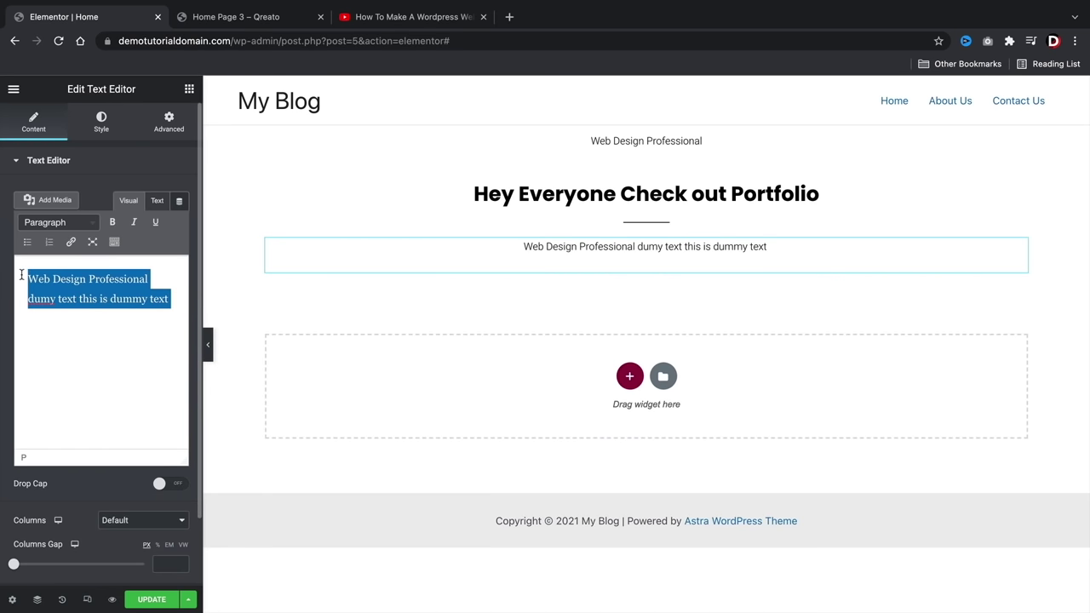
pyautogui.rightClick(58, 284)
pyautogui.click(85, 385)
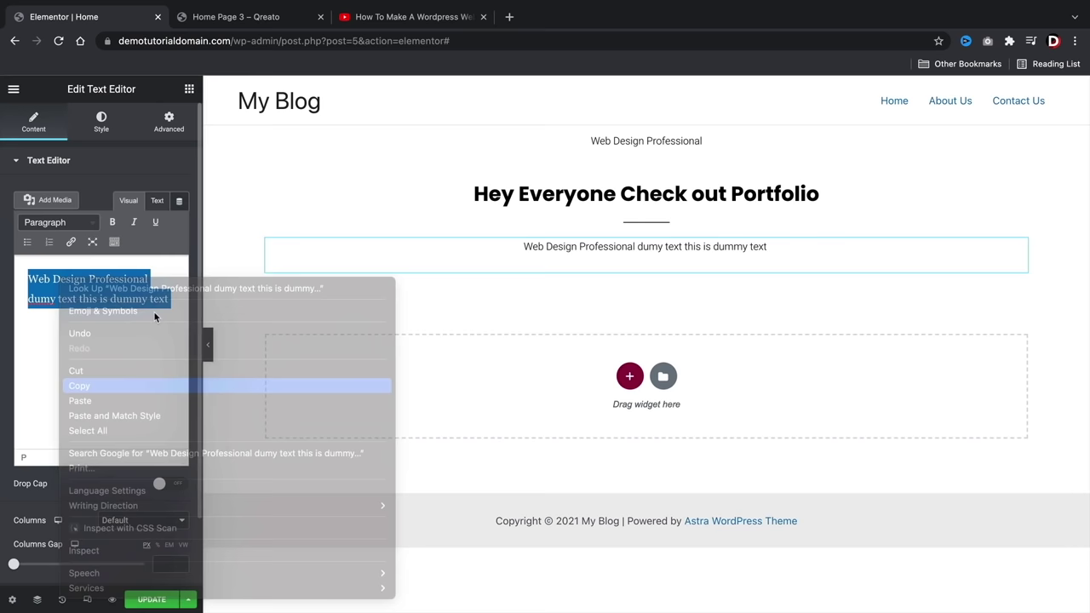
# Step: Paste the copied sentence four times at the end of the description
pyautogui.click(175, 298)
pyautogui.rightClick(177, 299)
pyautogui.click(169, 300)
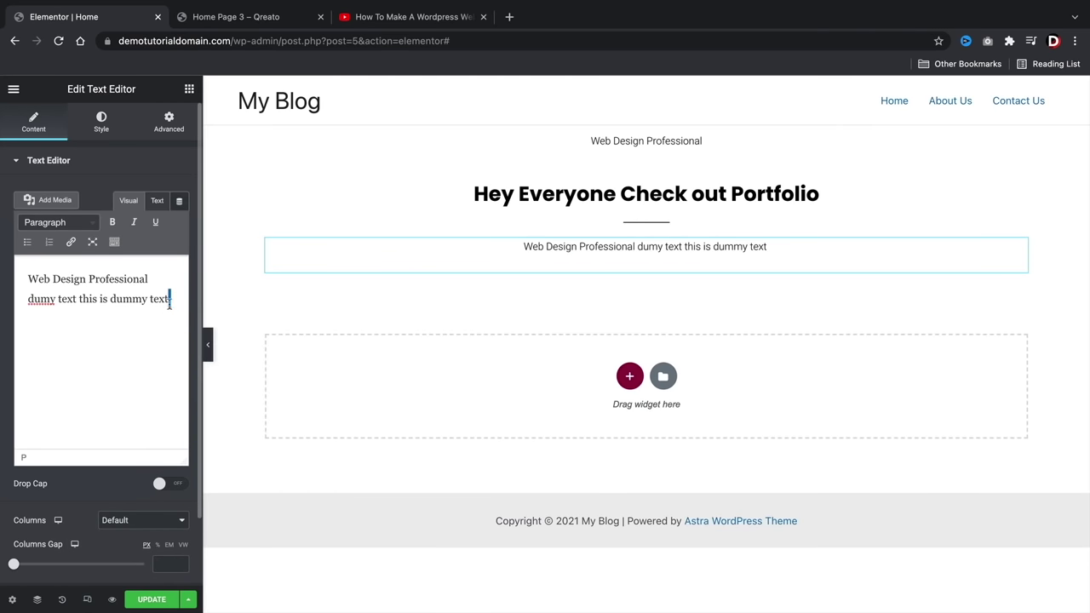
pyautogui.rightClick(175, 300)
pyautogui.click(202, 399)
pyautogui.rightClick(170, 344)
pyautogui.click(196, 431)
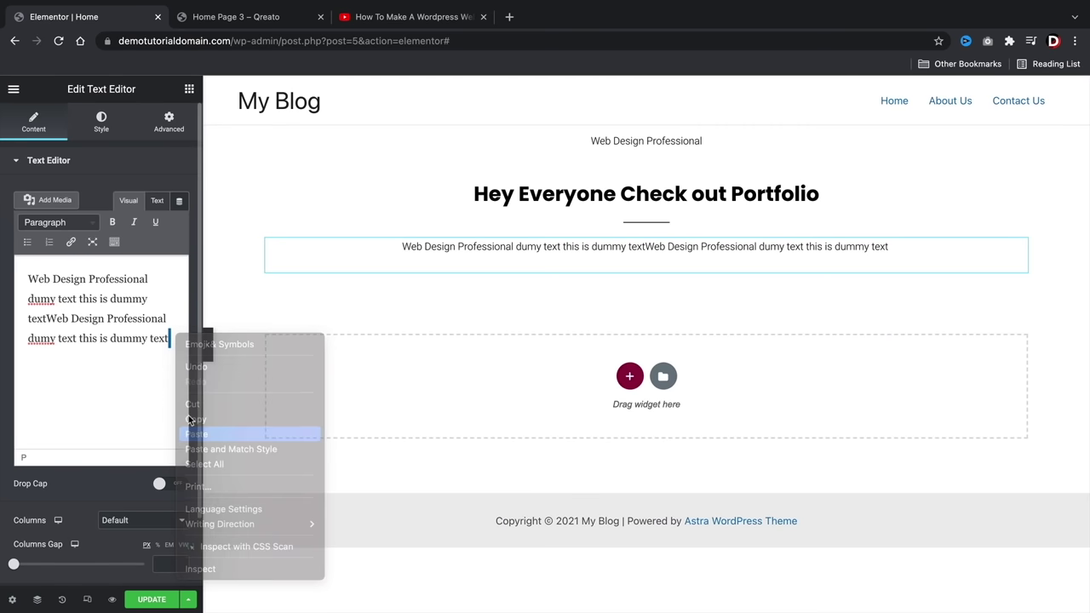
pyautogui.rightClick(153, 390)
pyautogui.click(166, 378)
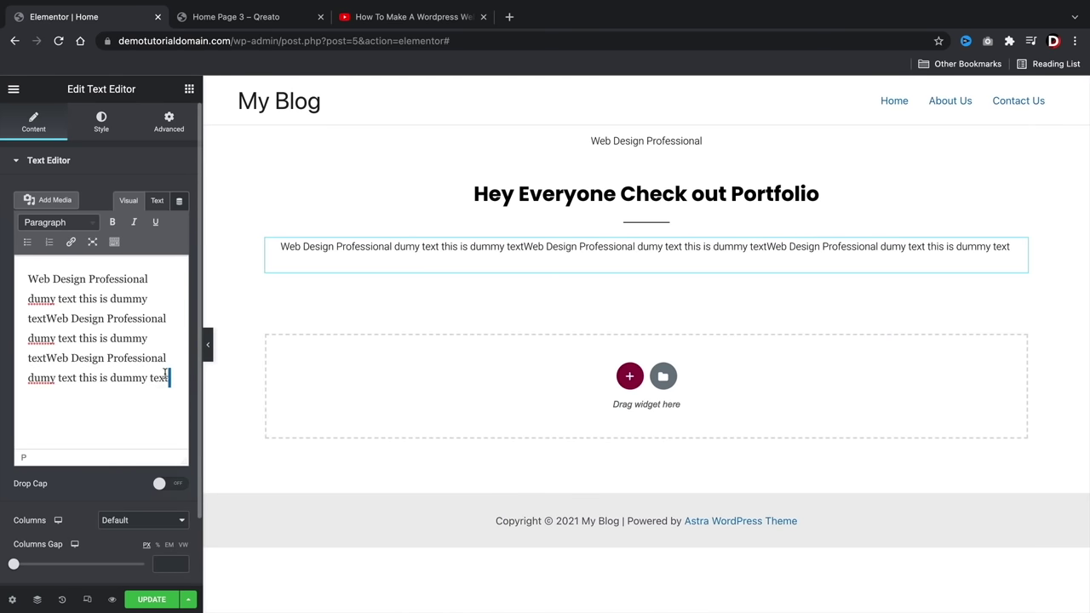
pyautogui.rightClick(173, 378)
pyautogui.click(204, 464)
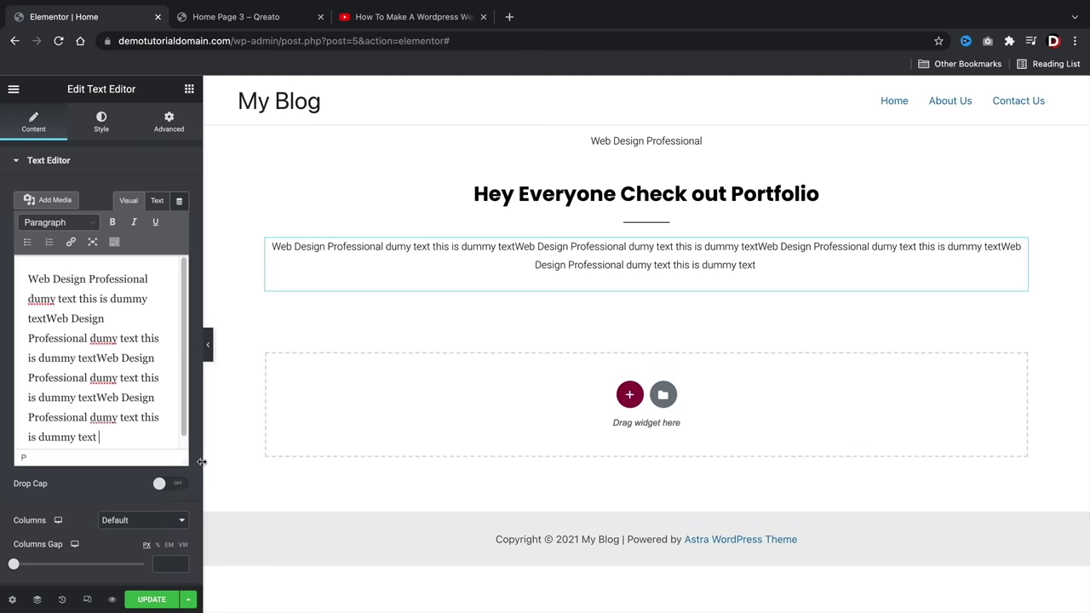
pyautogui.rightClick(117, 436)
pyautogui.click(128, 464)
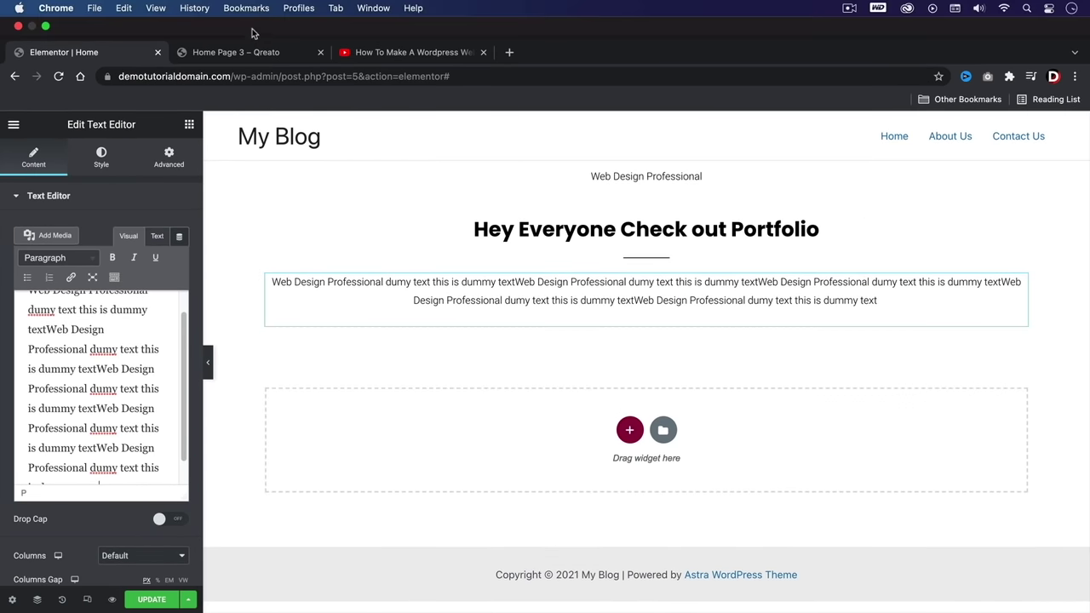
# Step: Check the Qreato reference hero subtitle, then view the description's Style settings
pyautogui.click(249, 18)
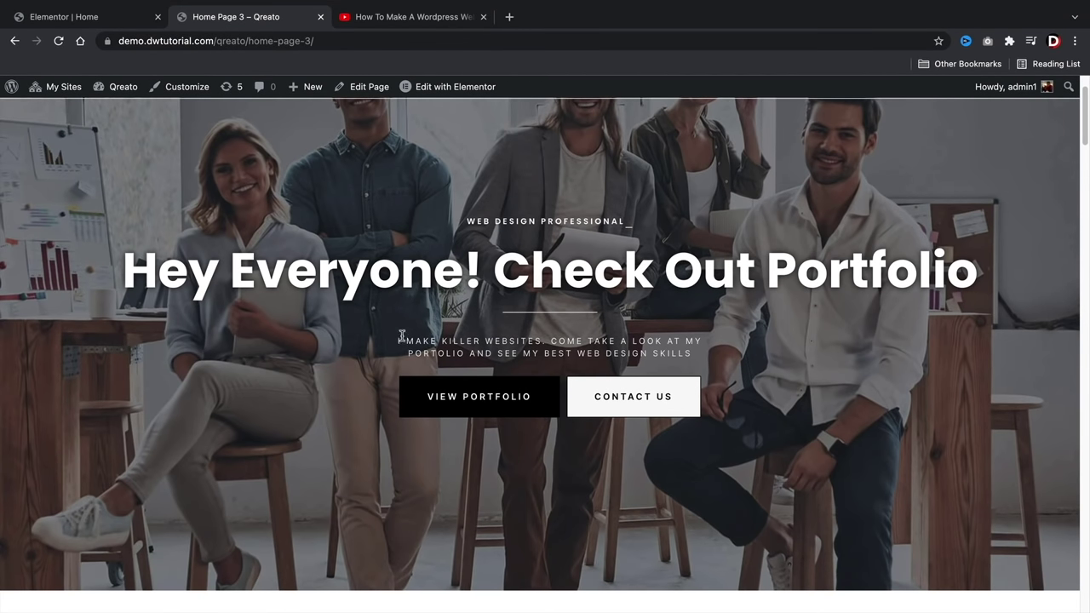
pyautogui.moveTo(402, 336); pyautogui.dragTo(608, 351)
pyautogui.click(94, 19)
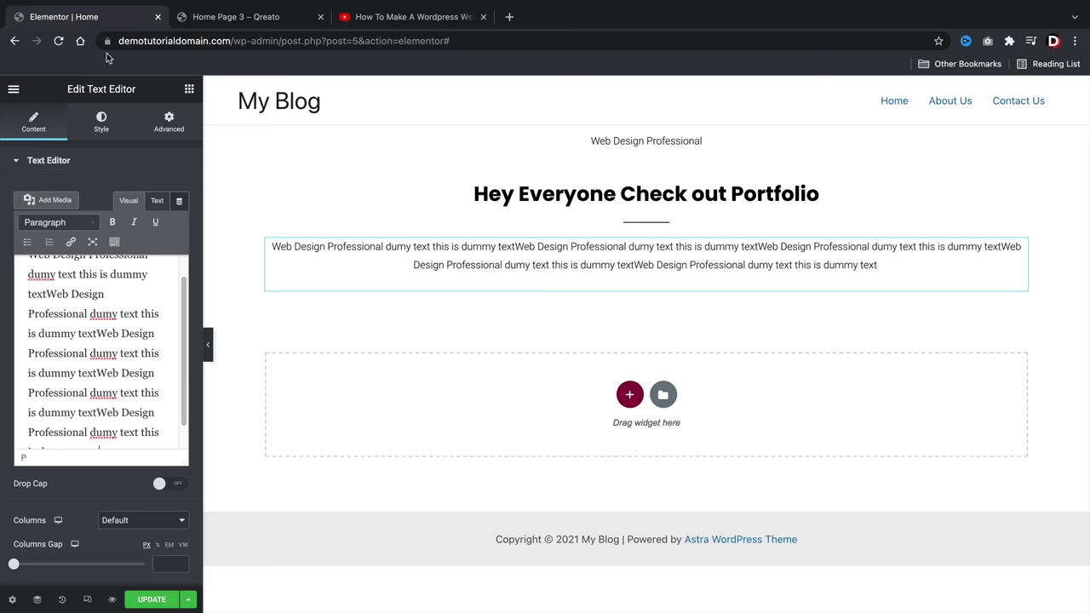
pyautogui.scroll(-2, 104, 479)
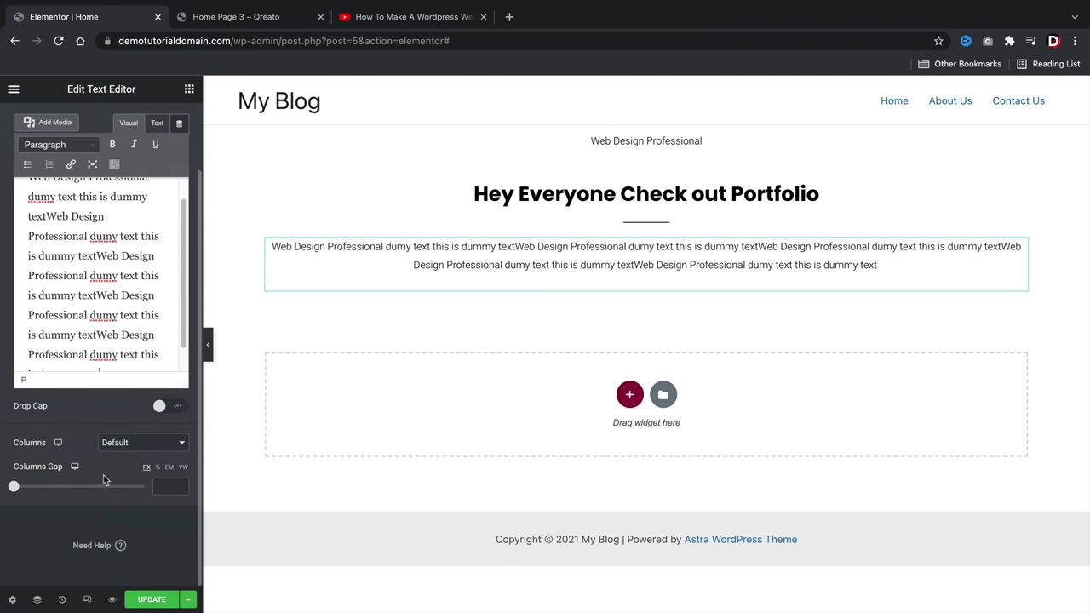
pyautogui.scroll(2, 104, 480)
pyautogui.click(101, 125)
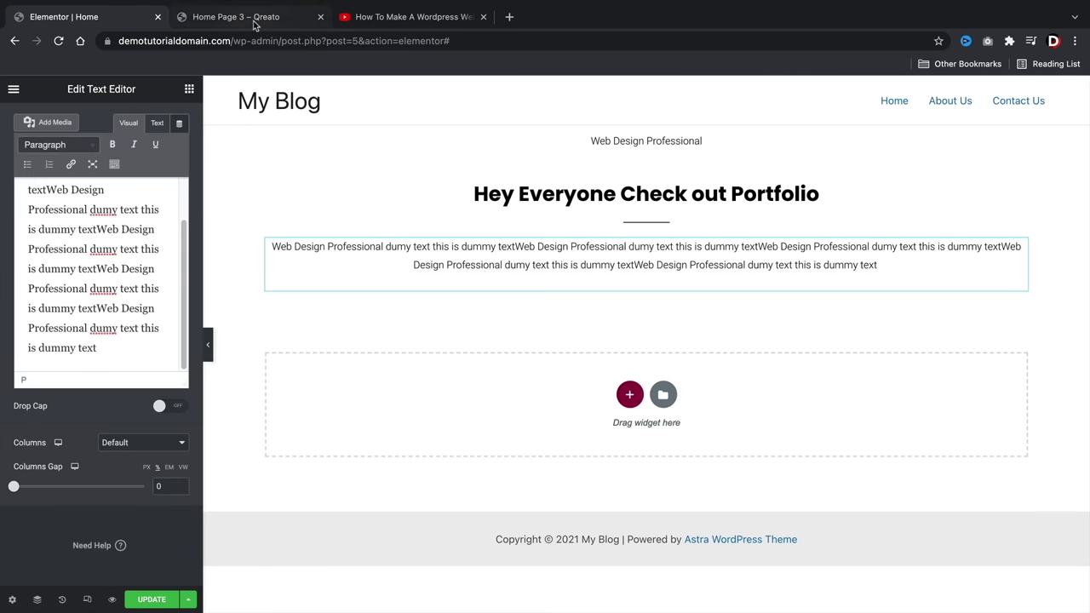
# Step: Re-check the full reference subtitle and open the description widget's Advanced settings
pyautogui.click(254, 19)
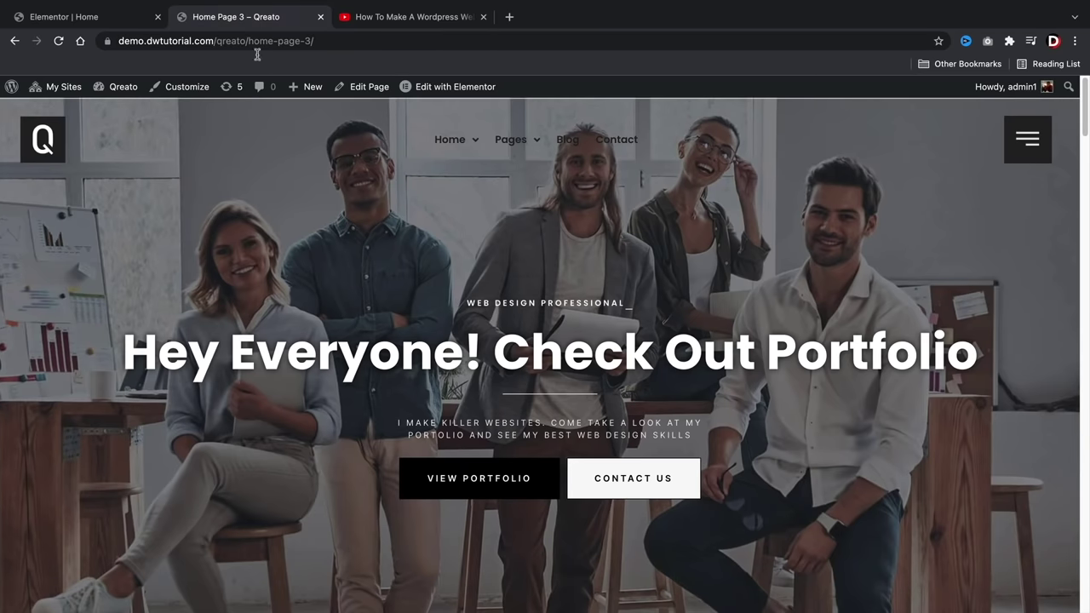
pyautogui.moveTo(690, 434); pyautogui.dragTo(396, 424)
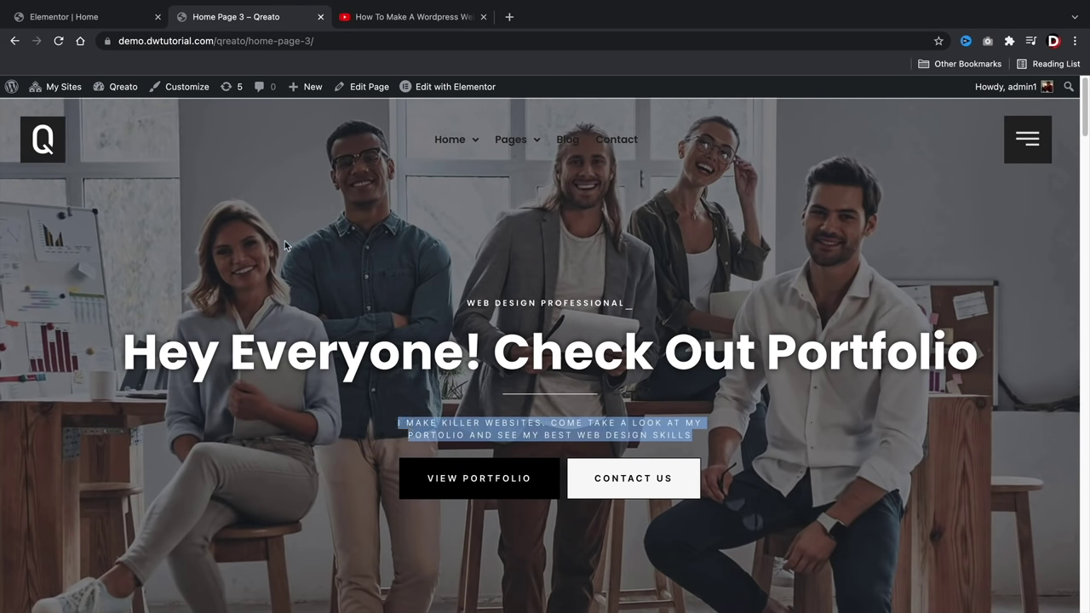
pyautogui.click(126, 20)
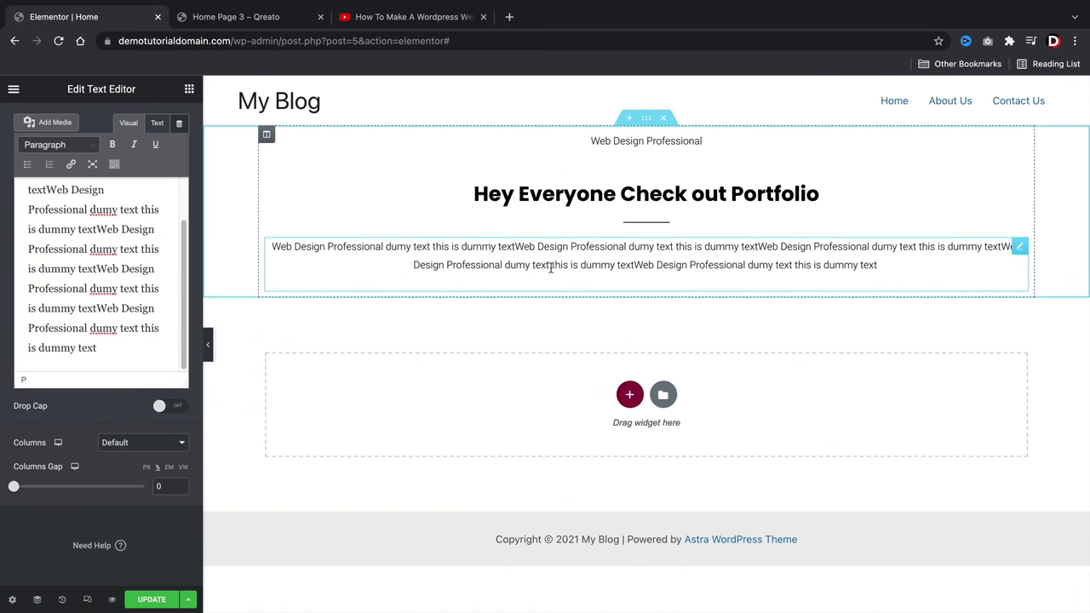
pyautogui.scroll(6, 153, 312)
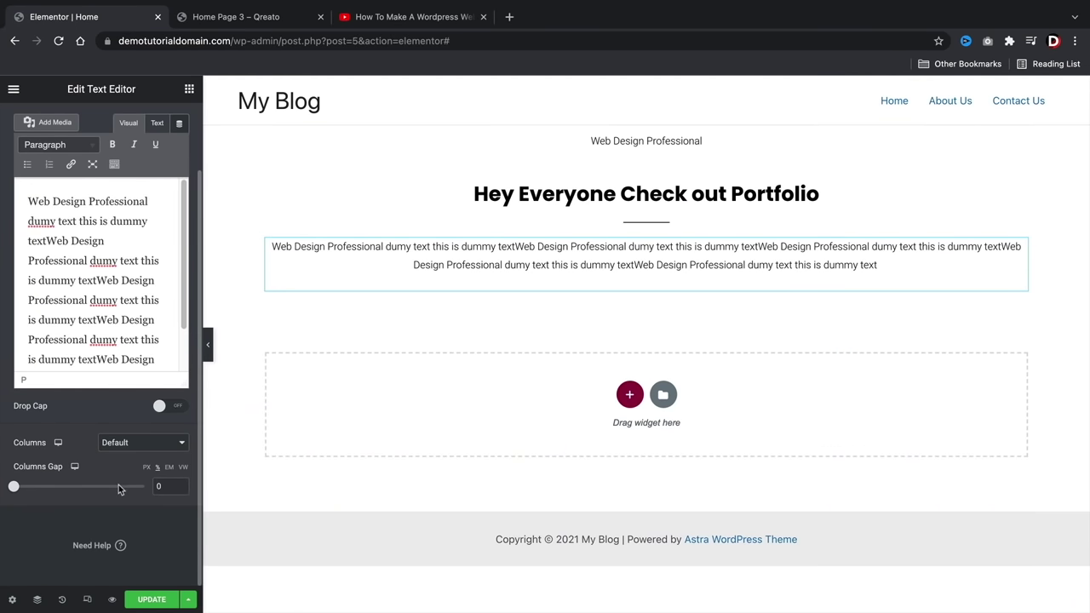
pyautogui.click(170, 127)
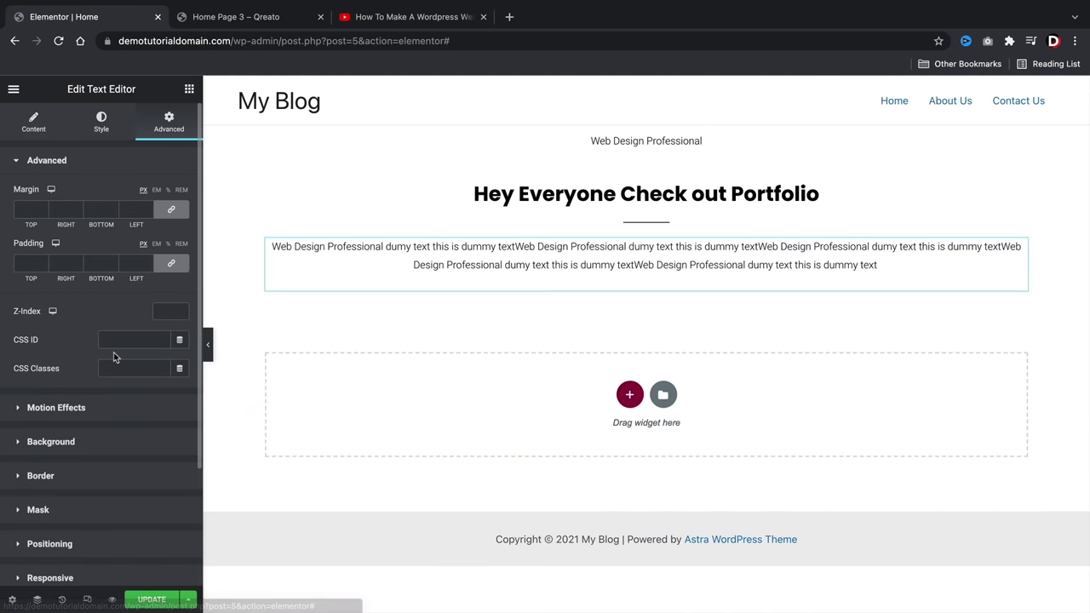
# Step: Set the description's Positioning width to Custom with a 500 px custom width
pyautogui.scroll(-3, 85, 421)
pyautogui.click(74, 439)
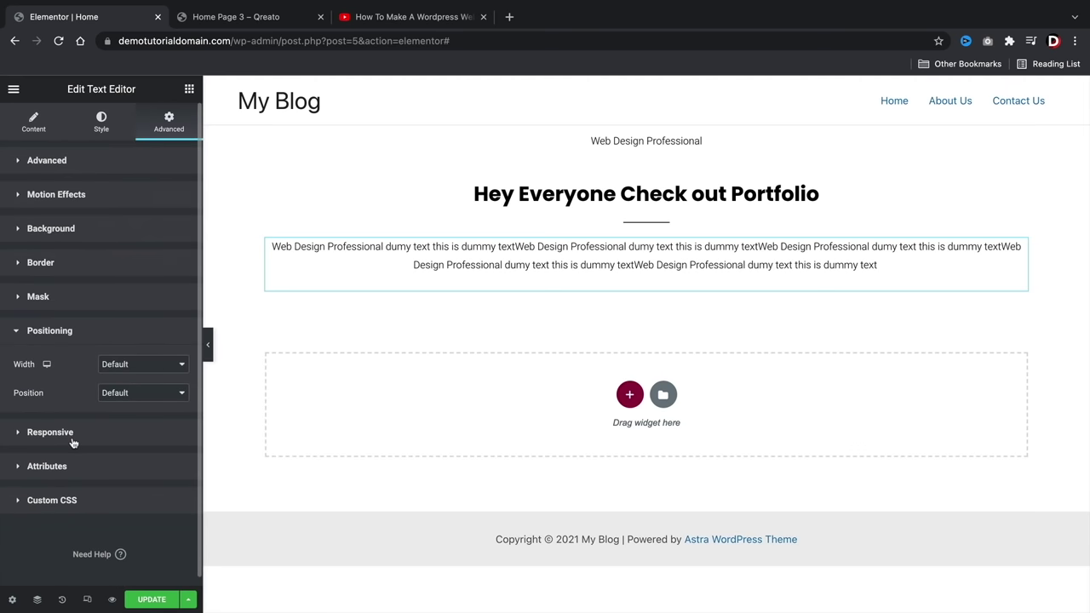
pyautogui.click(134, 370)
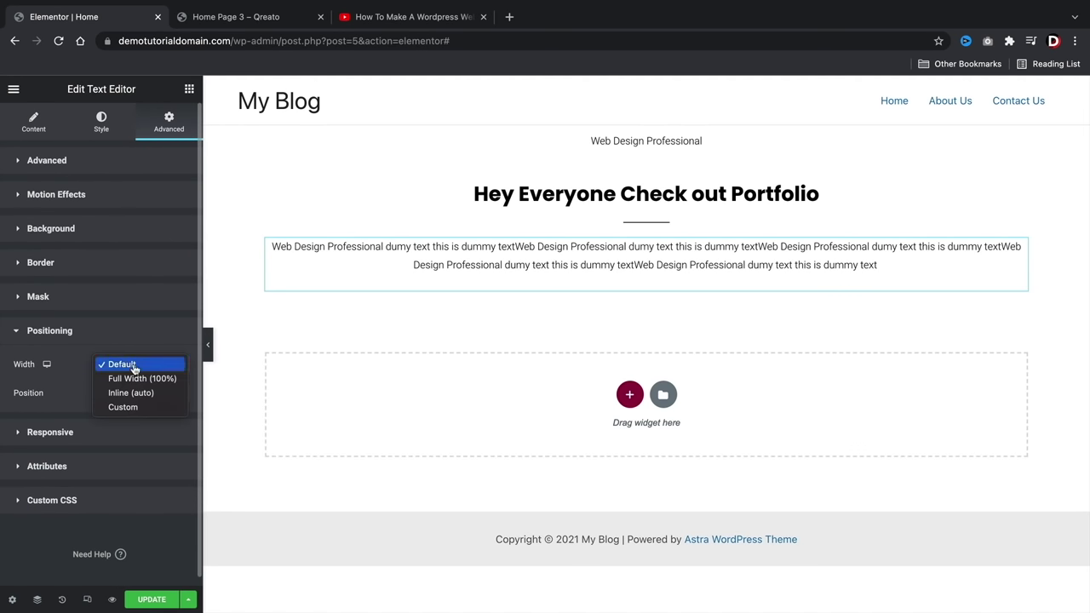
pyautogui.click(131, 409)
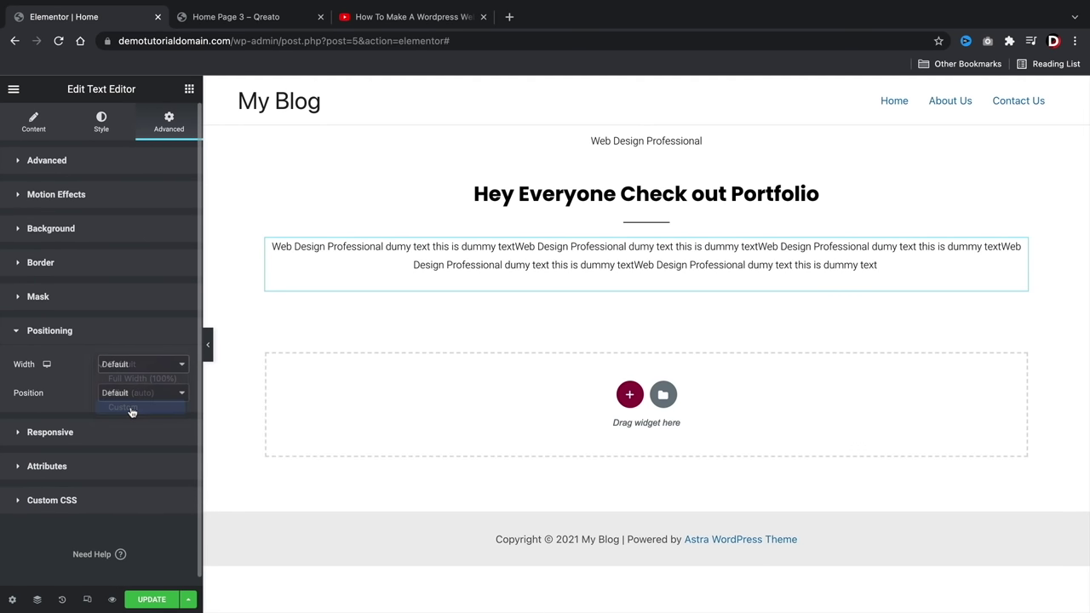
pyautogui.moveTo(15, 409); pyautogui.dragTo(81, 410)
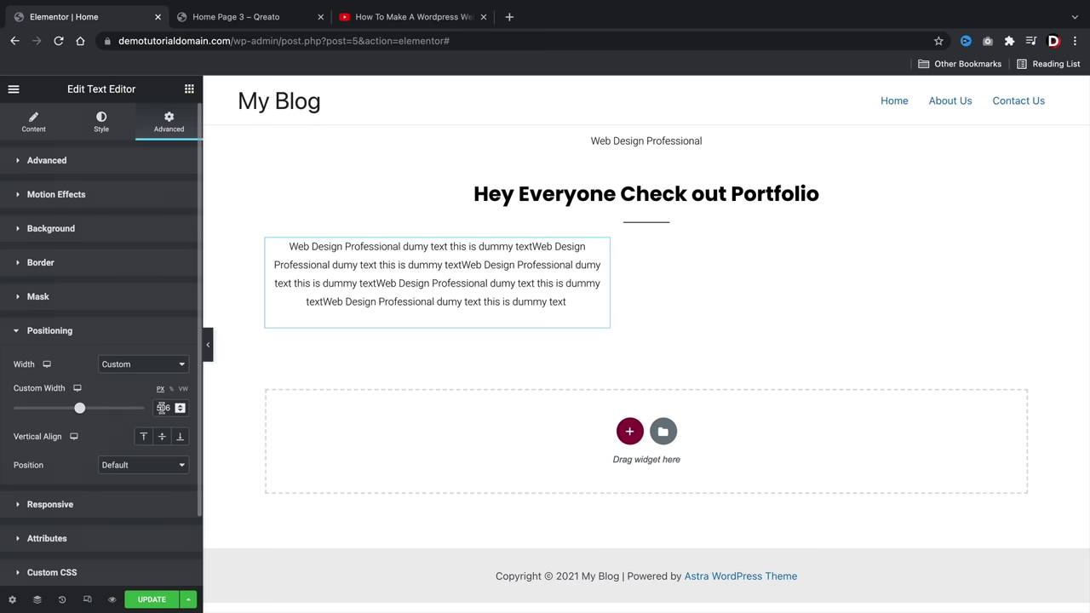
pyautogui.write('500')
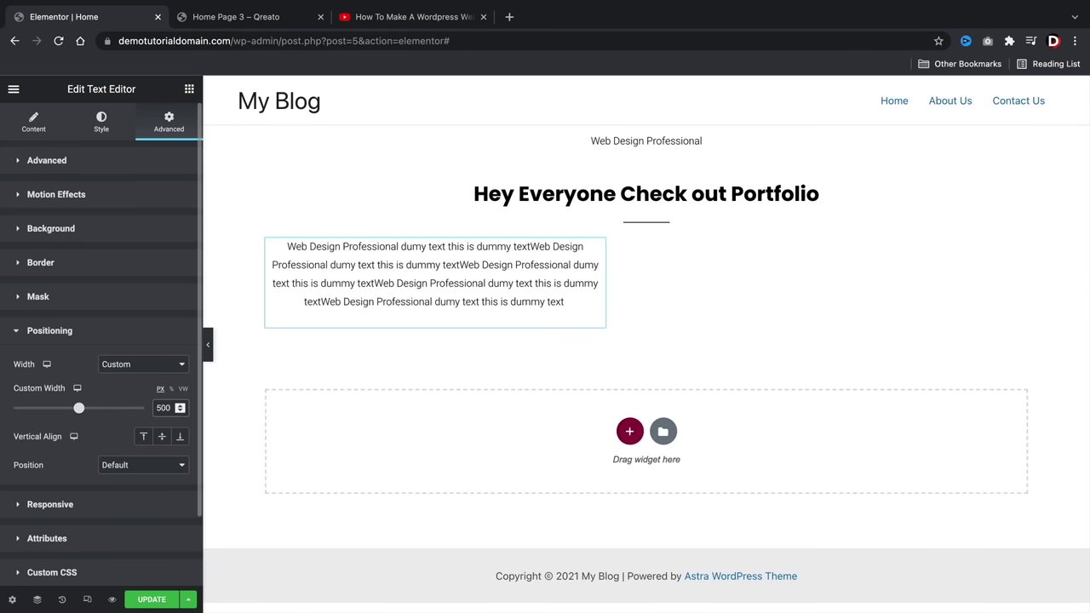
pyautogui.click(33, 122)
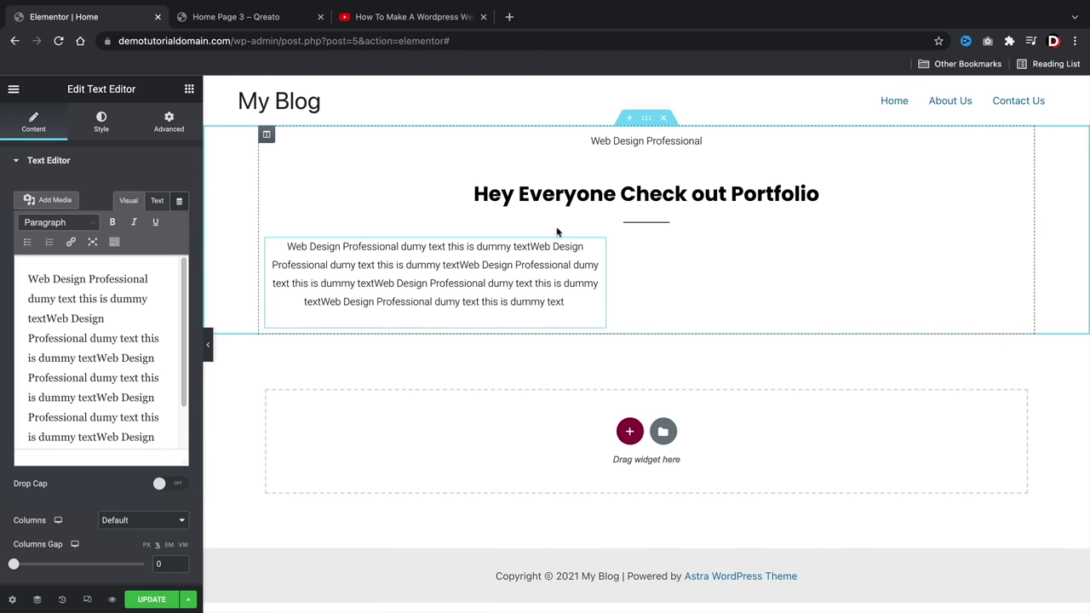
# Step: Set the column's Vertical Align to Middle and Horizontal Align to Center
pyautogui.click(266, 136)
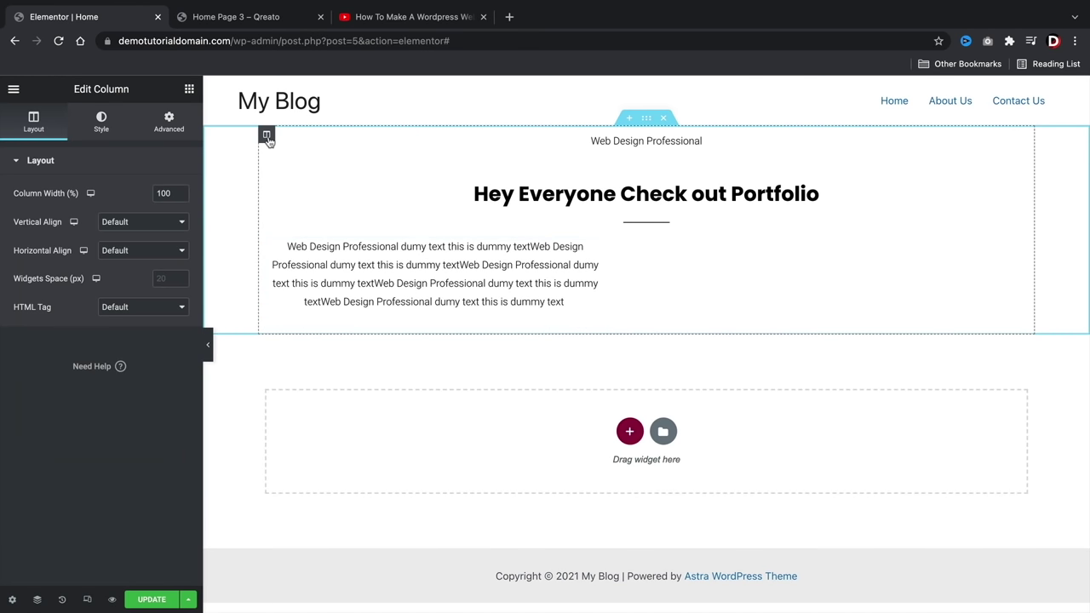
pyautogui.click(121, 223)
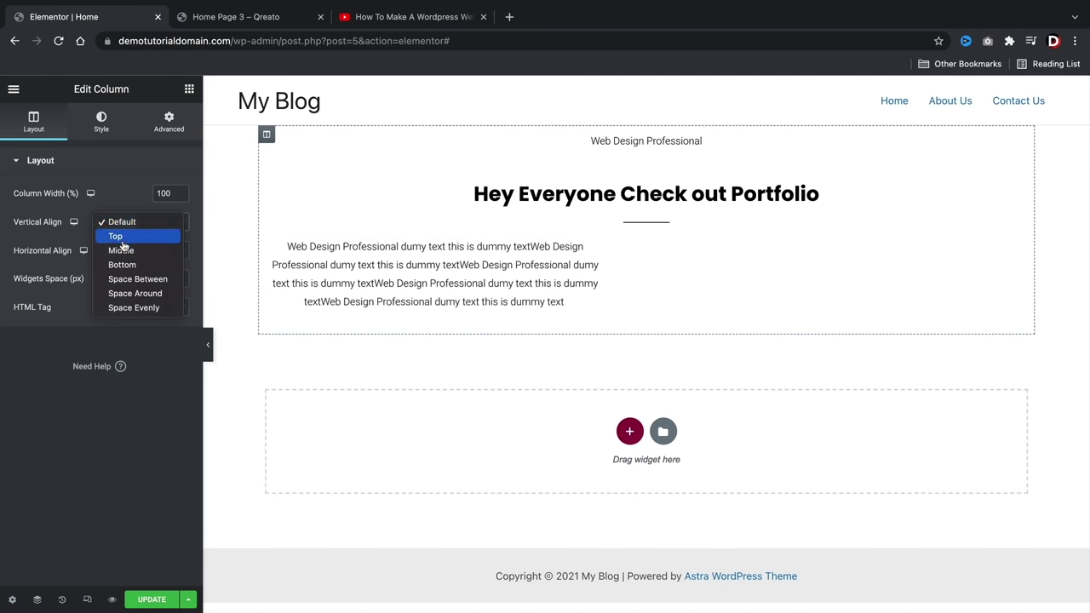
pyautogui.click(122, 250)
pyautogui.click(126, 250)
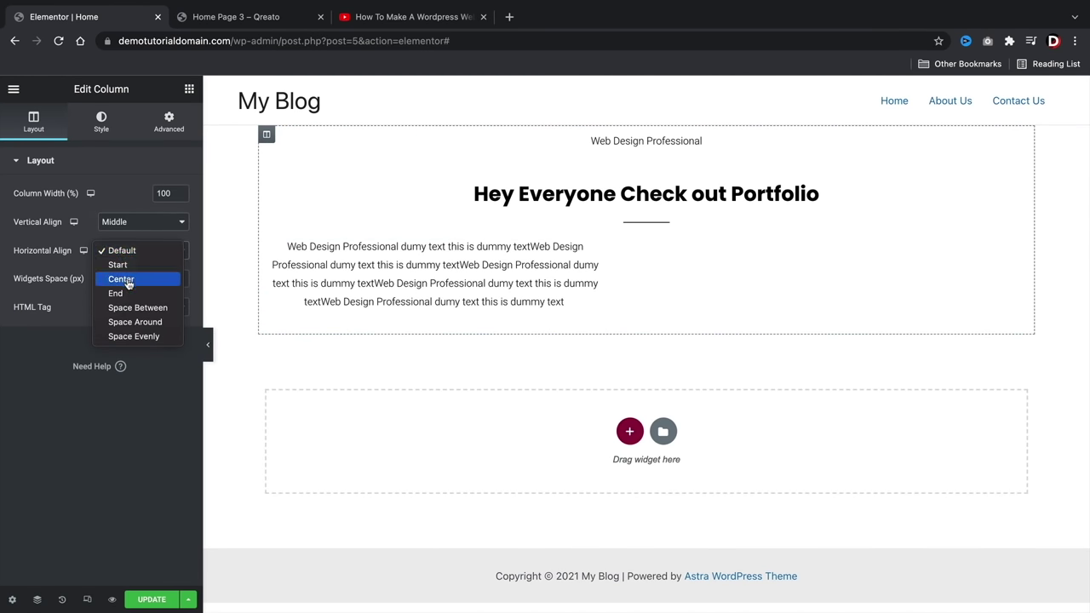
pyautogui.click(121, 279)
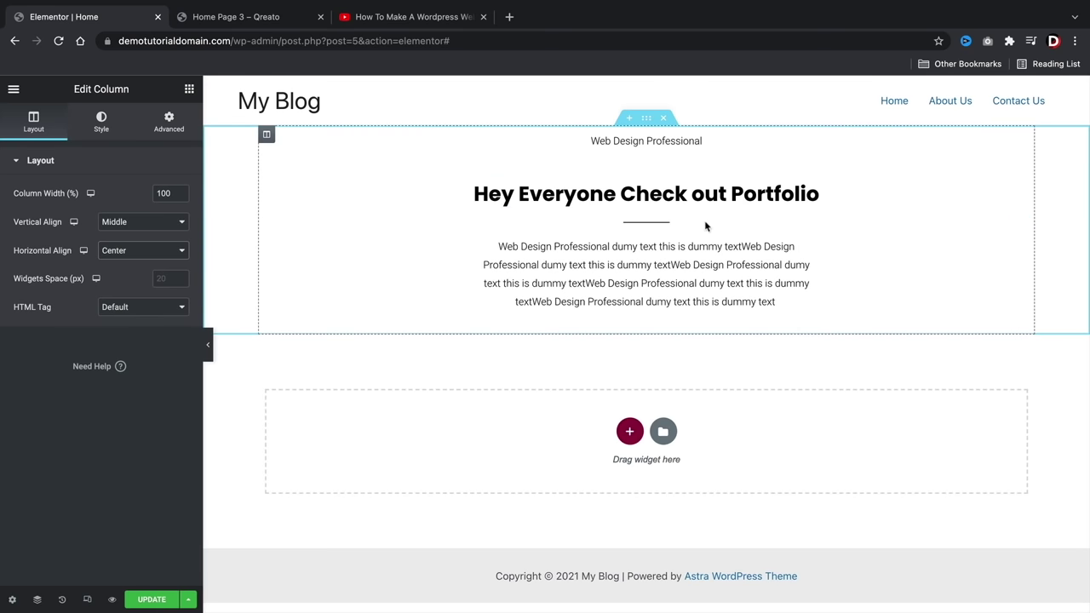
pyautogui.click(691, 275)
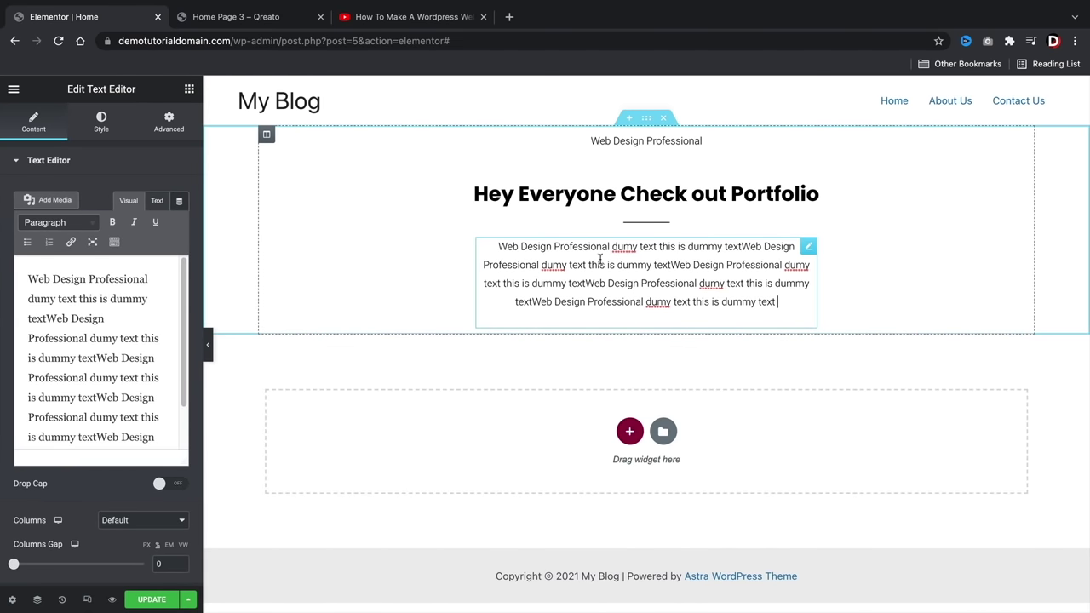
# Step: Delete the trailing repeated text so the paragraph ends at 'Web Design Professional dumy'
pyautogui.scroll(-3, 119, 383)
pyautogui.moveTo(102, 426); pyautogui.dragTo(119, 347)
pyautogui.press('BackSpace')
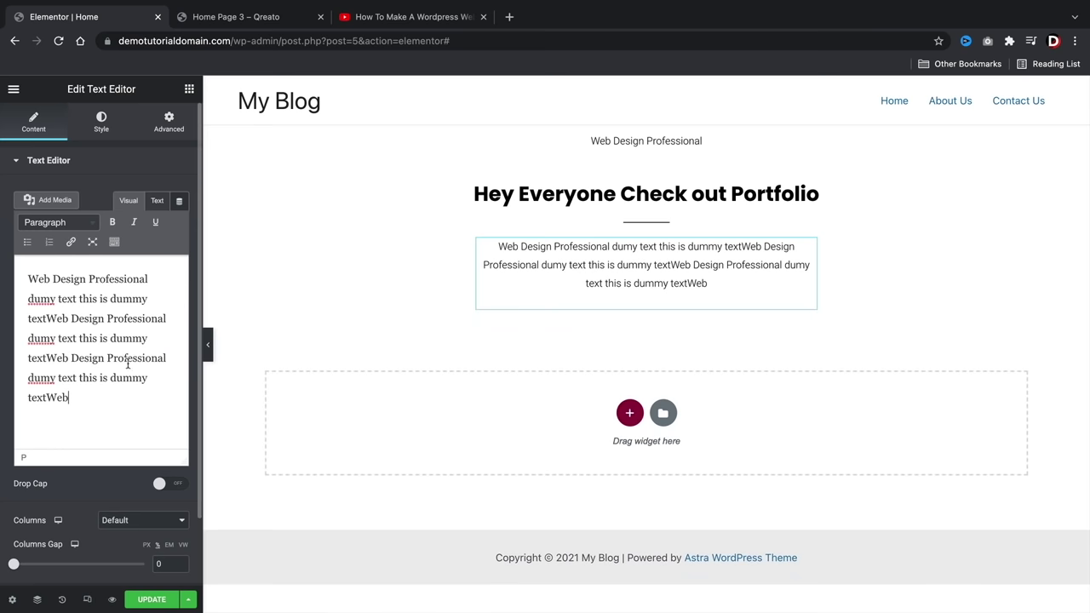
pyautogui.moveTo(124, 393); pyautogui.dragTo(84, 378)
pyautogui.press('BackSpace')
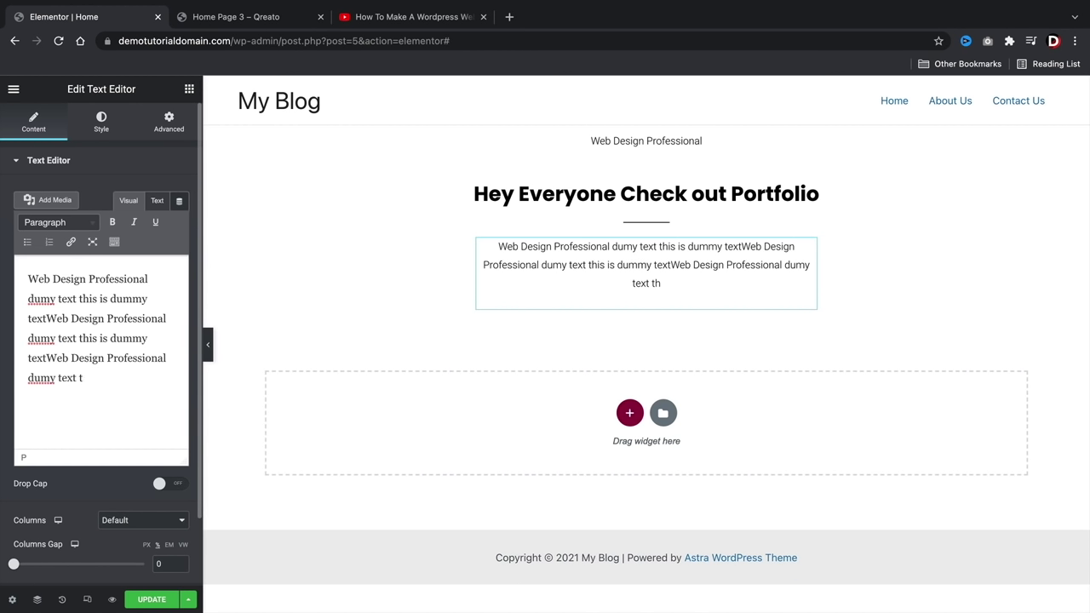
pyautogui.press('BackSpace')
pyautogui.press('BackSpace')
pyautogui.press('BackSpace')
pyautogui.press('BackSpace')
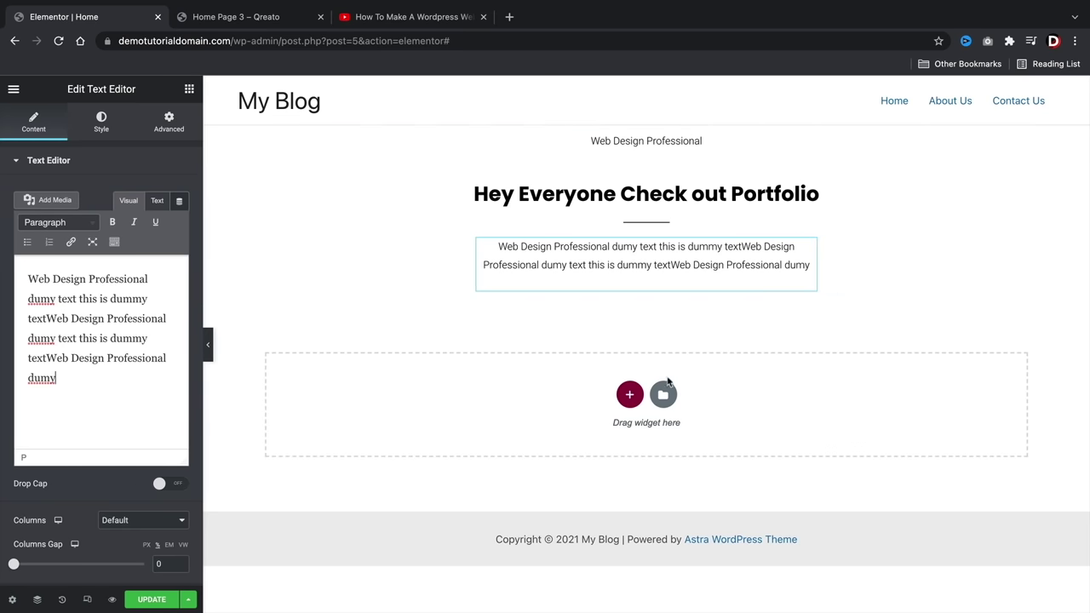
# Step: Compare with the Qreato reference, then select the whole hero section for editing
pyautogui.click(271, 19)
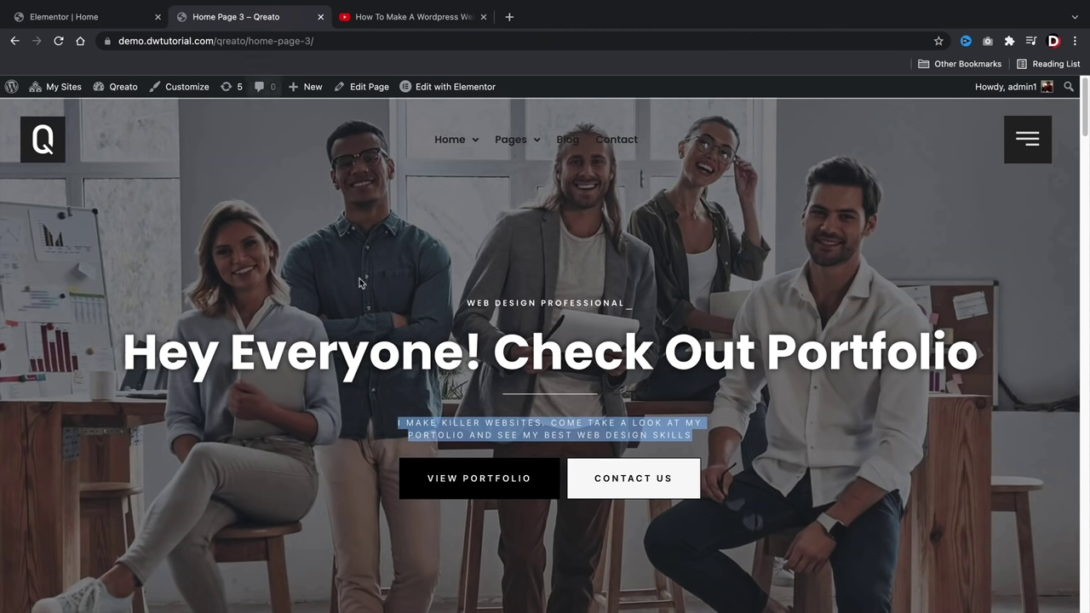
pyautogui.click(94, 17)
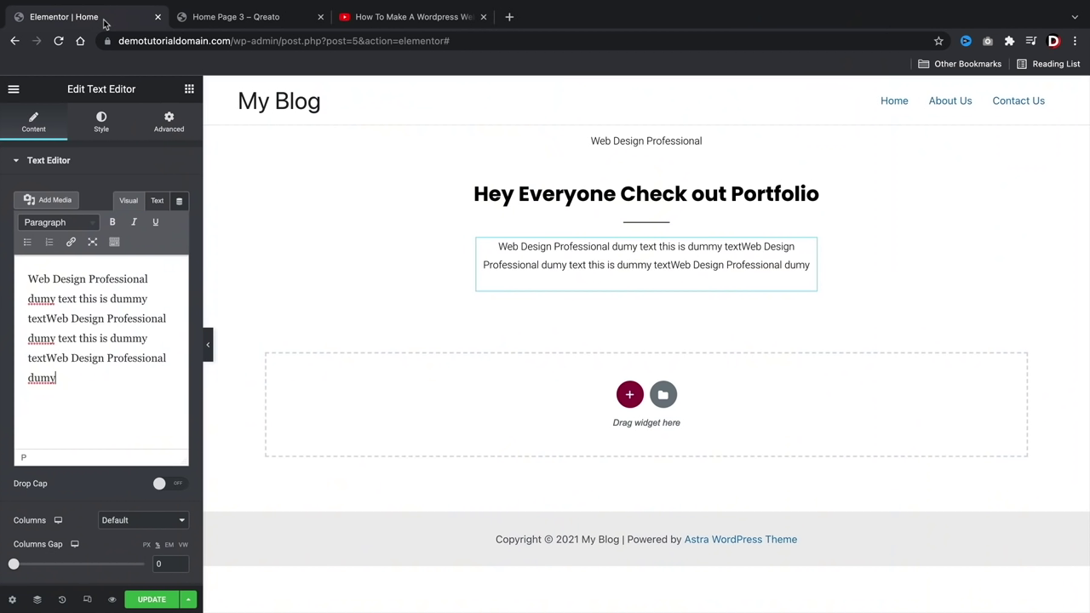
pyautogui.click(648, 120)
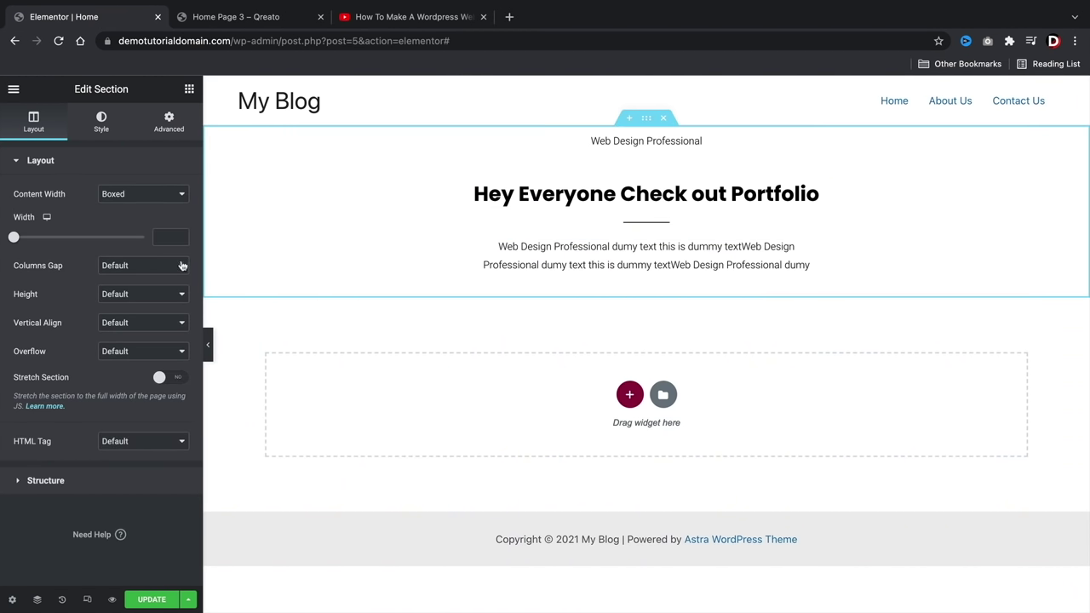
# Step: Set the hero section's Content Width to Full Width and Height to Fit To Screen
pyautogui.click(134, 194)
pyautogui.click(136, 206)
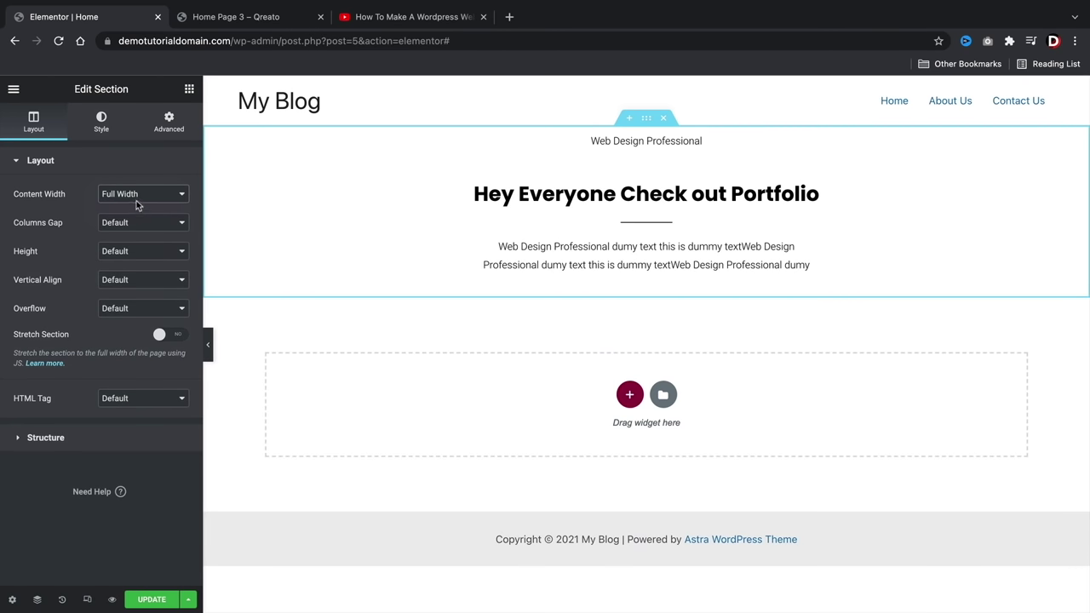
pyautogui.click(145, 253)
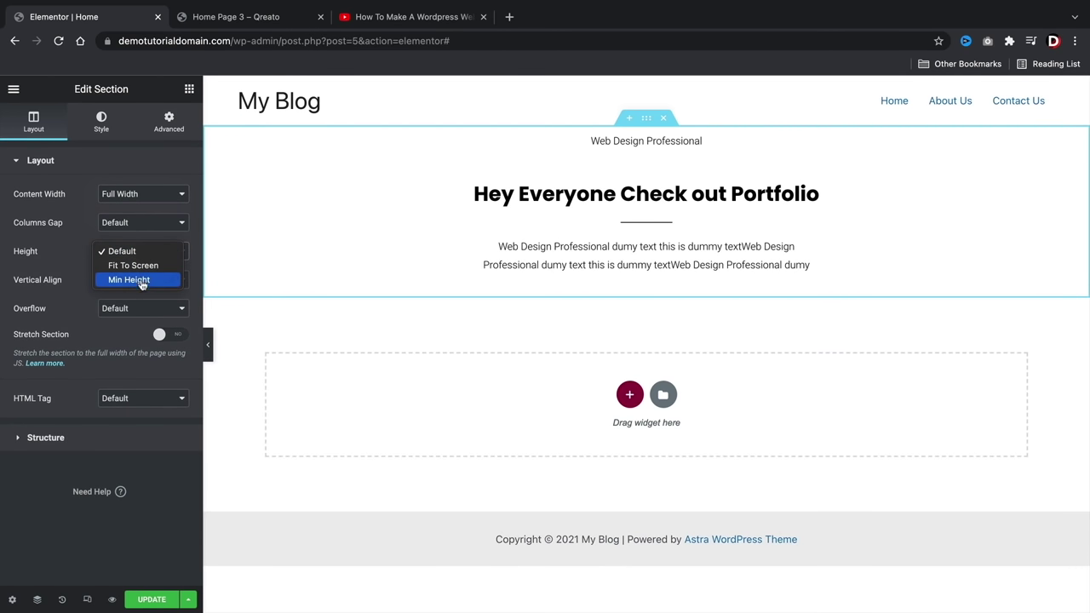
pyautogui.click(140, 267)
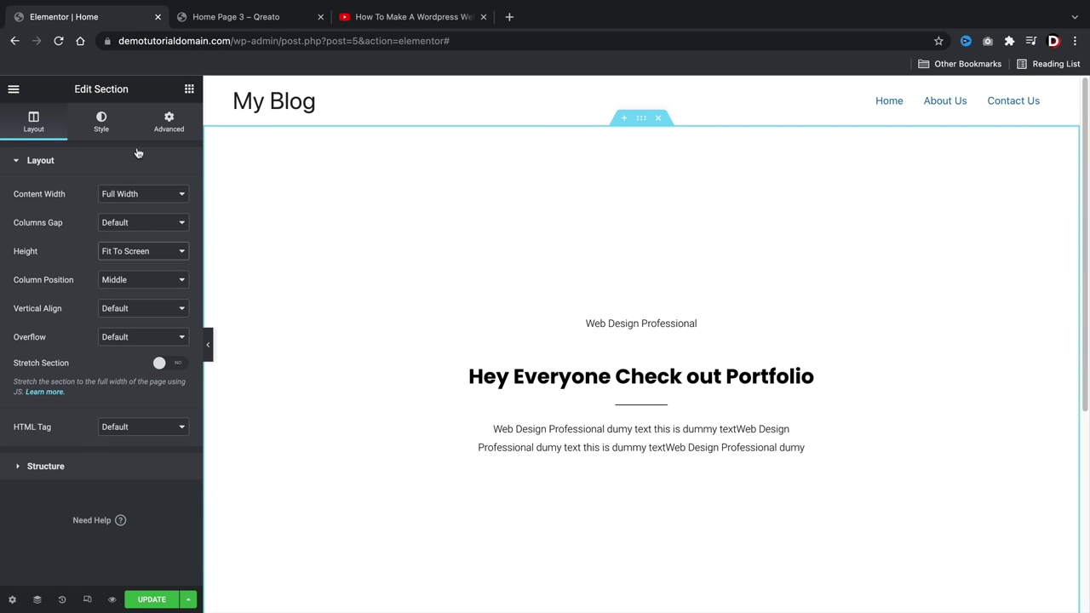
# Step: Try a red-to-blue-violet gradient background on the hero section
pyautogui.click(100, 123)
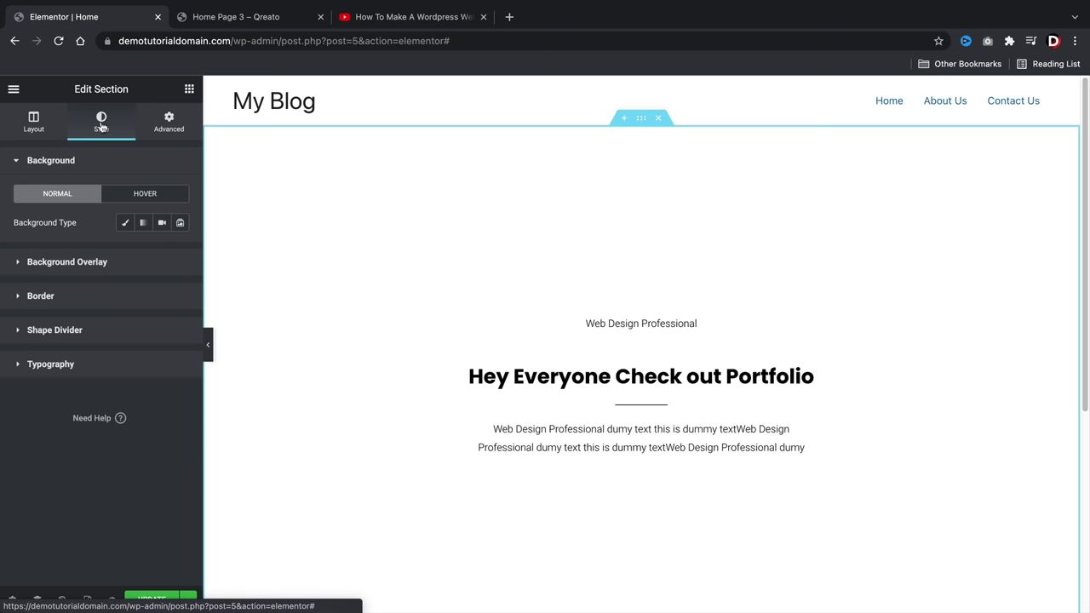
pyautogui.click(142, 224)
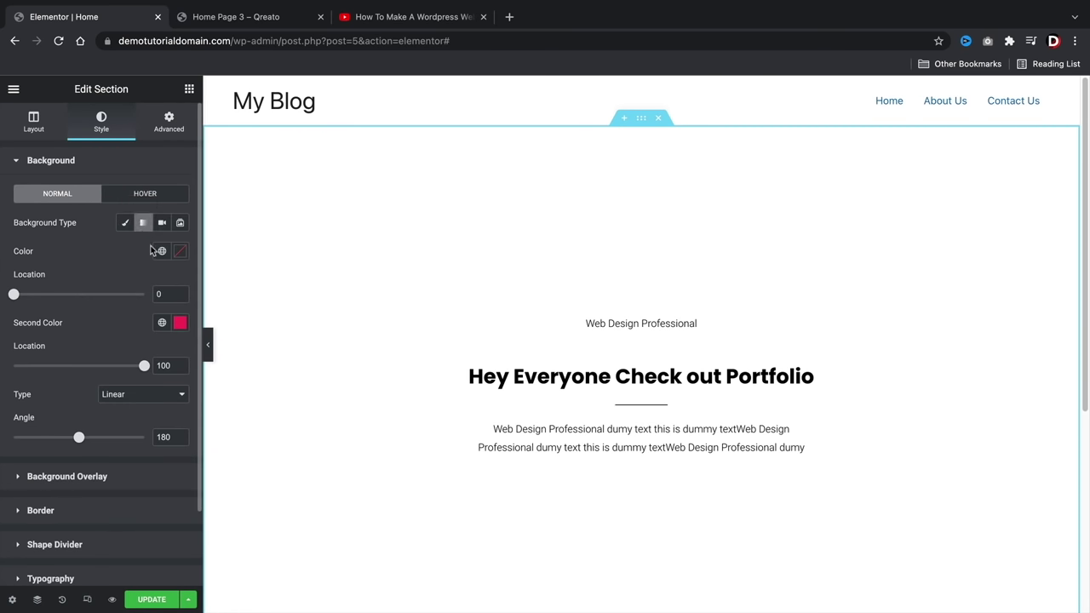
pyautogui.click(180, 251)
pyautogui.click(147, 328)
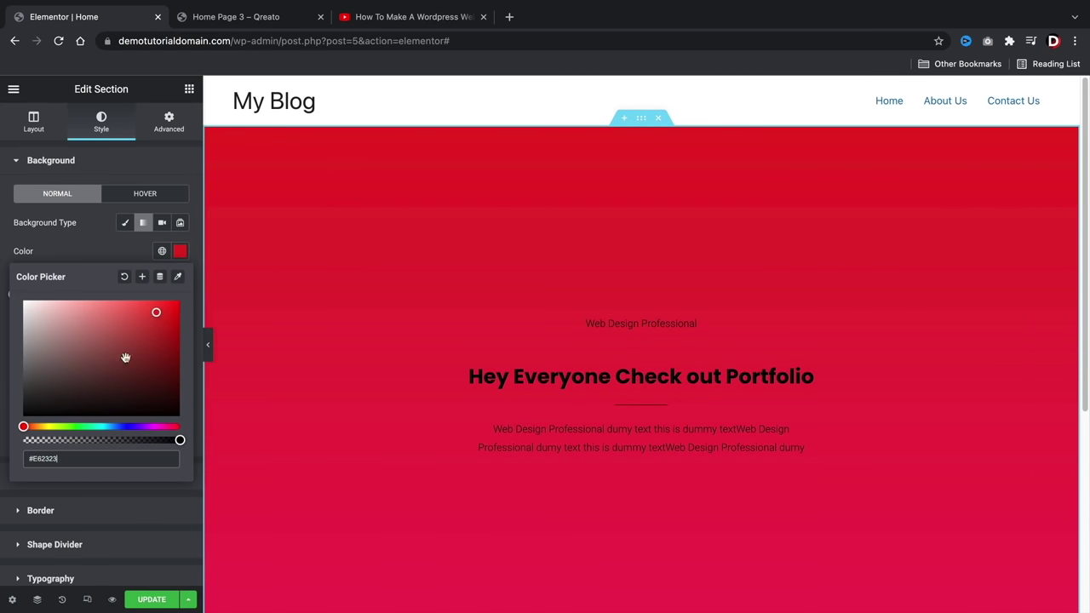
pyautogui.click(118, 241)
pyautogui.click(180, 323)
pyautogui.click(151, 498)
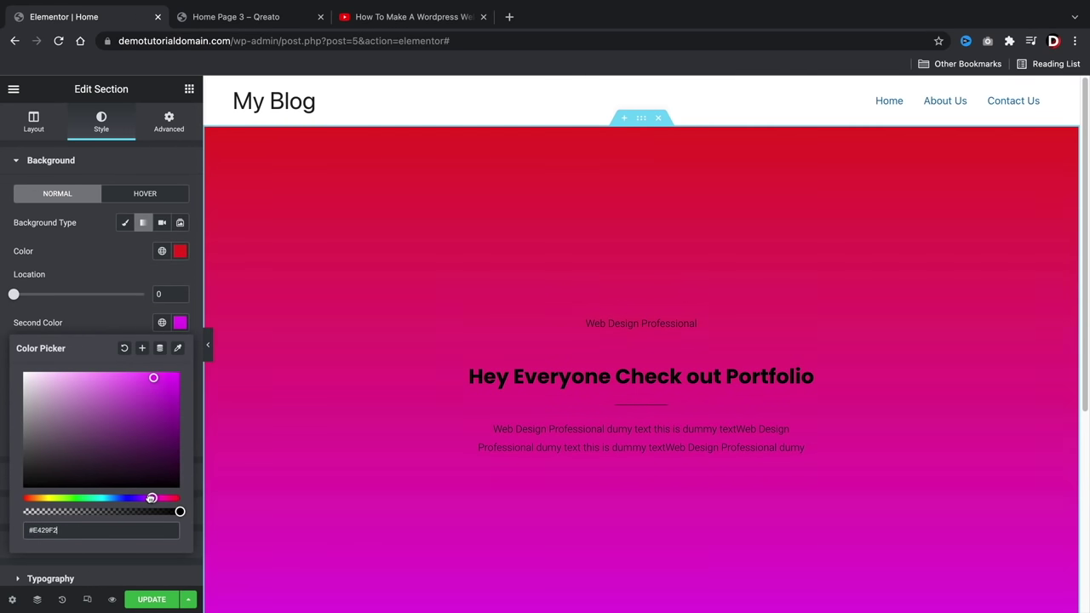
pyautogui.moveTo(151, 498); pyautogui.dragTo(132, 499)
pyautogui.click(103, 301)
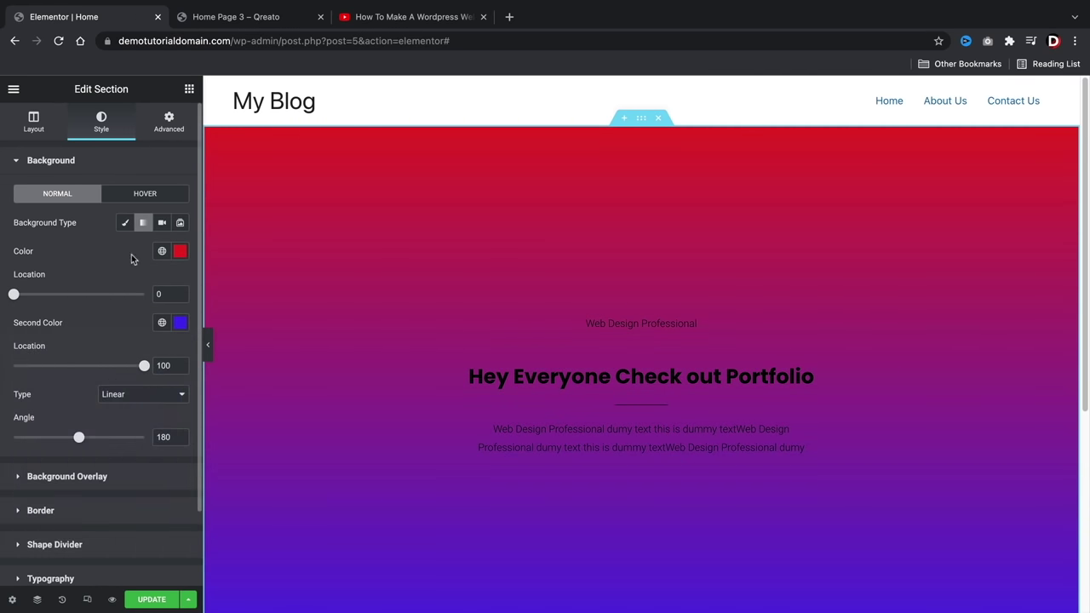
# Step: Try Video and Slideshow backgrounds, then settle on a Classic background
pyautogui.click(162, 223)
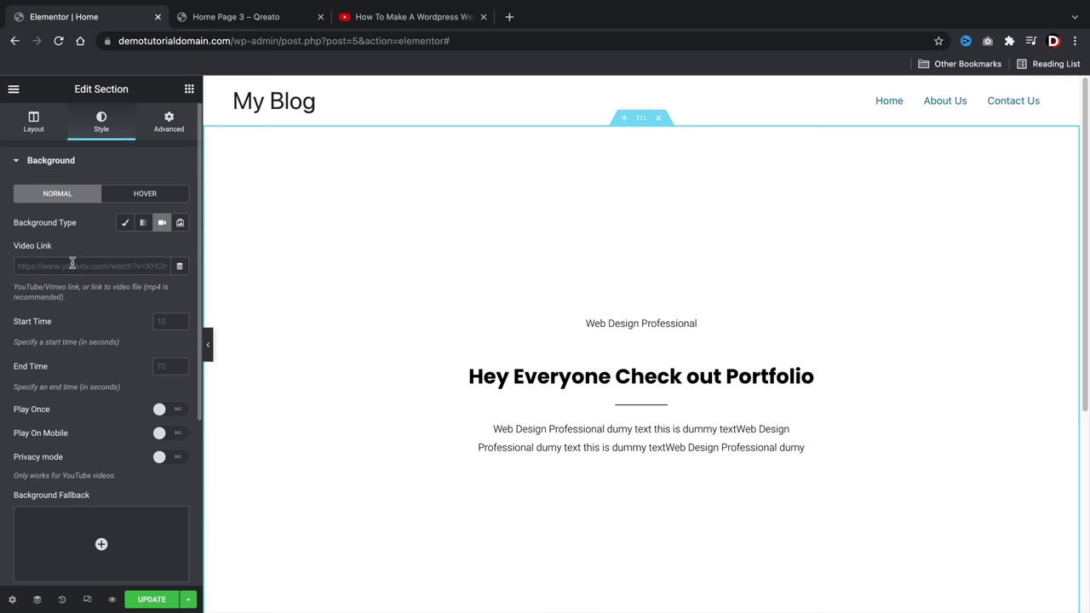
pyautogui.click(180, 223)
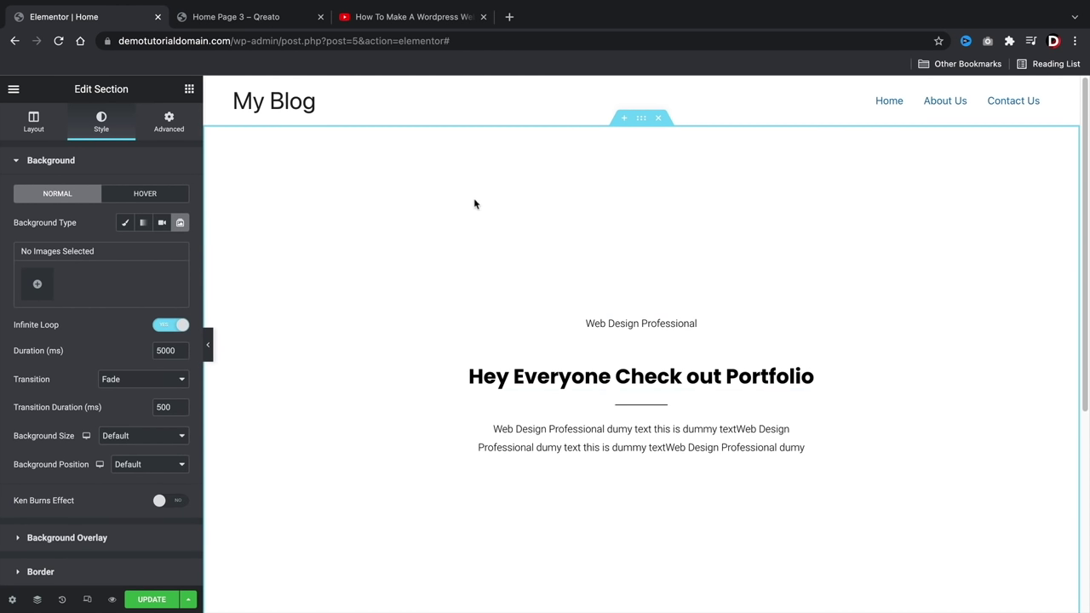
pyautogui.click(126, 223)
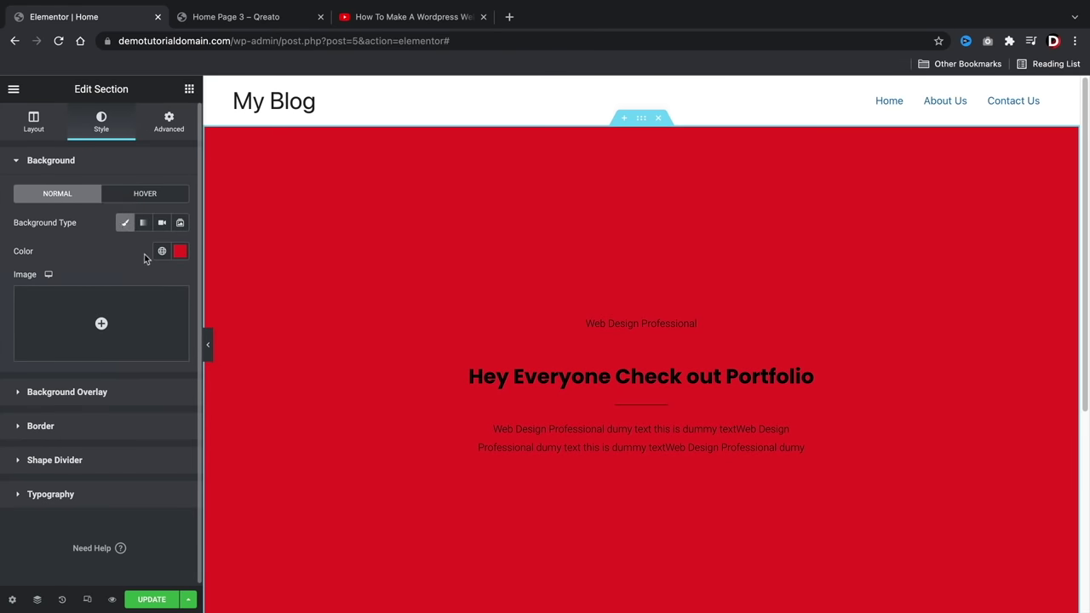
# Step: Set the background colour to #B48080 and the background image to slider.jpeg
pyautogui.click(178, 251)
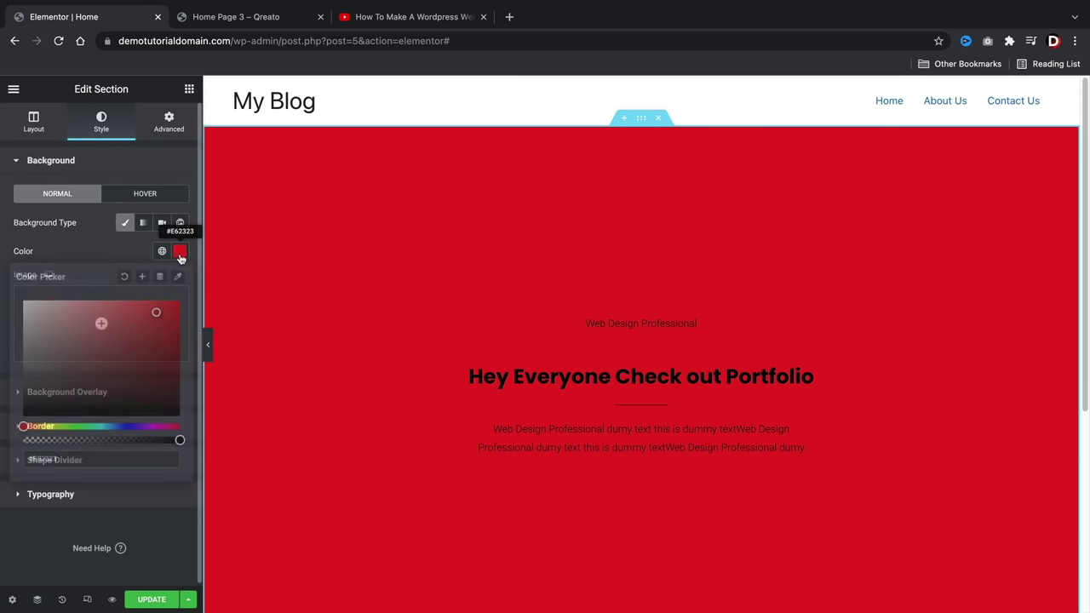
pyautogui.click(68, 334)
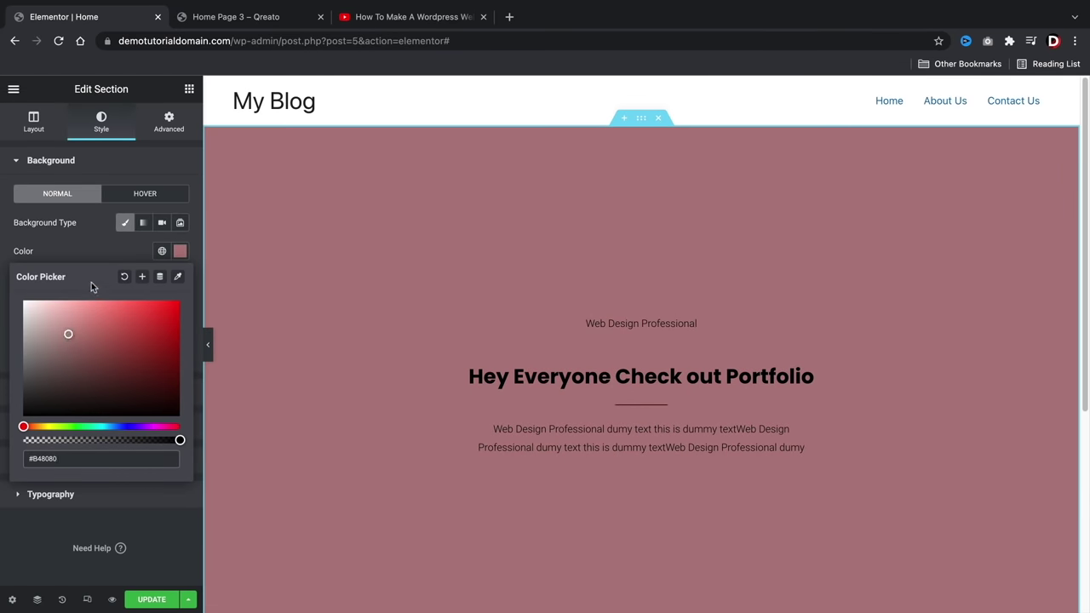
pyautogui.click(102, 247)
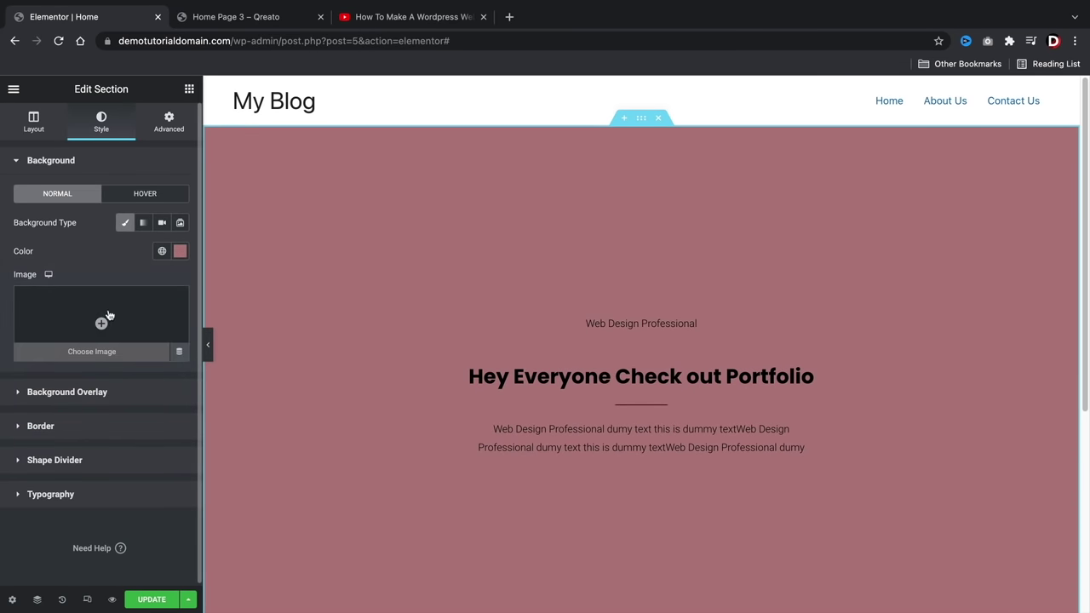
pyautogui.click(108, 315)
pyautogui.click(223, 256)
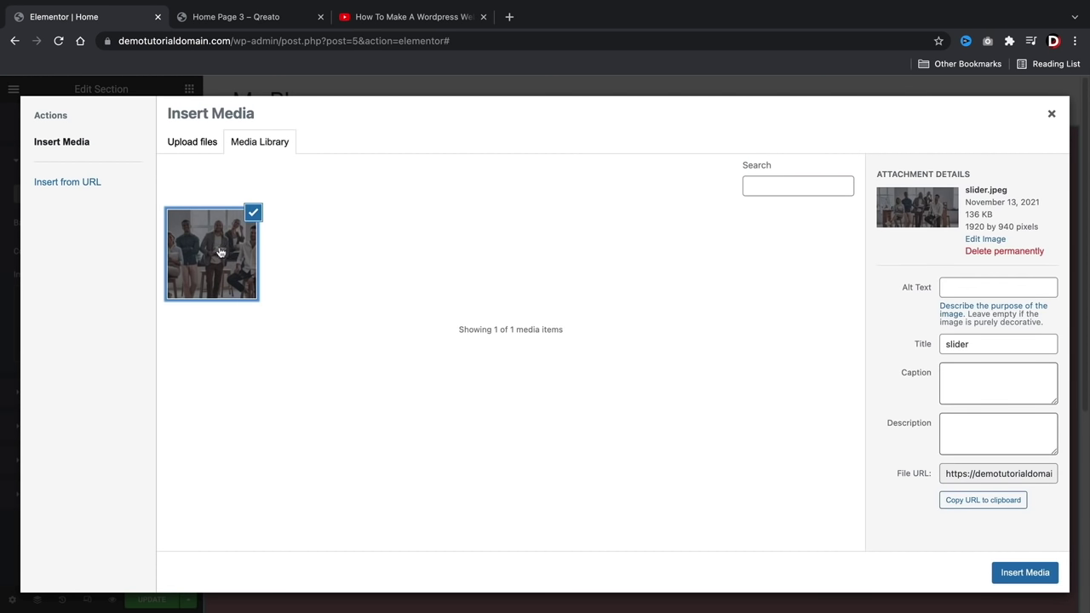
pyautogui.click(1026, 573)
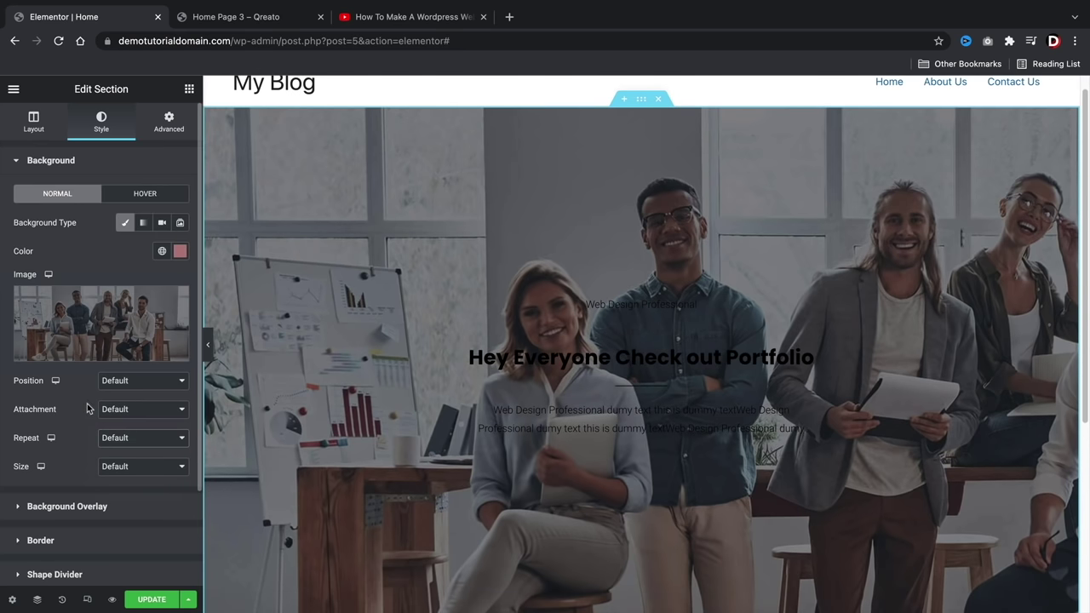
# Step: Set the hero background image Size to Cover
pyautogui.scroll(-1, 605, 449)
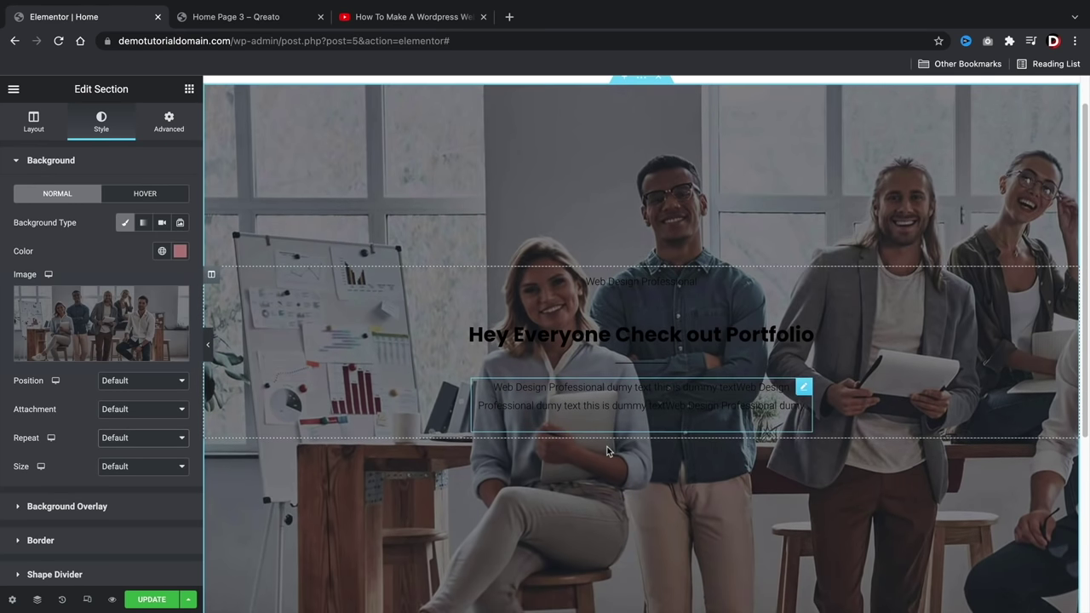
pyautogui.scroll(-1, 607, 452)
pyautogui.scroll(1, 518, 418)
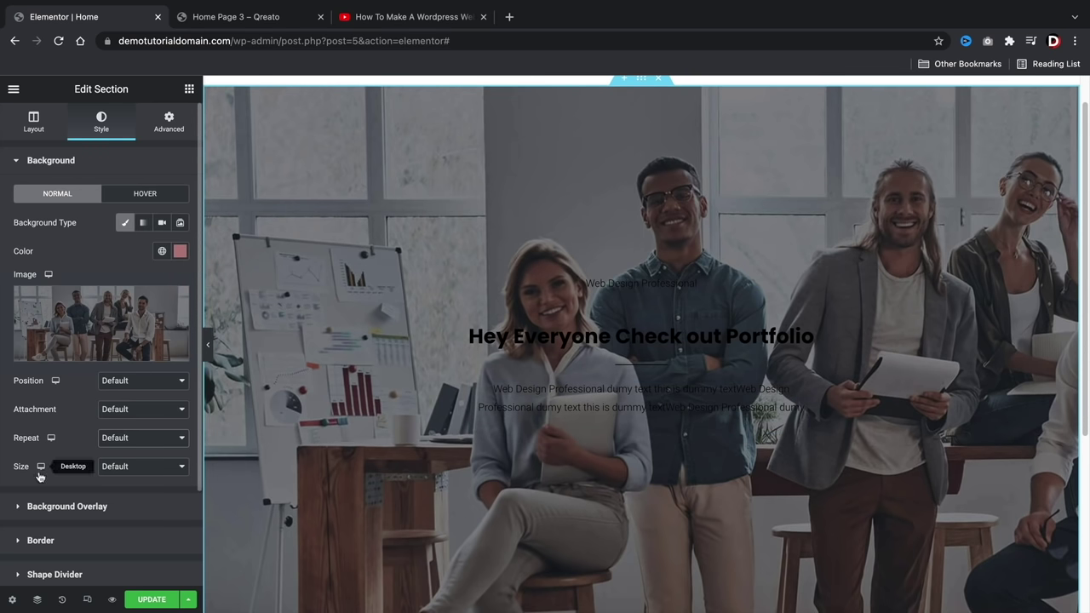
pyautogui.click(159, 473)
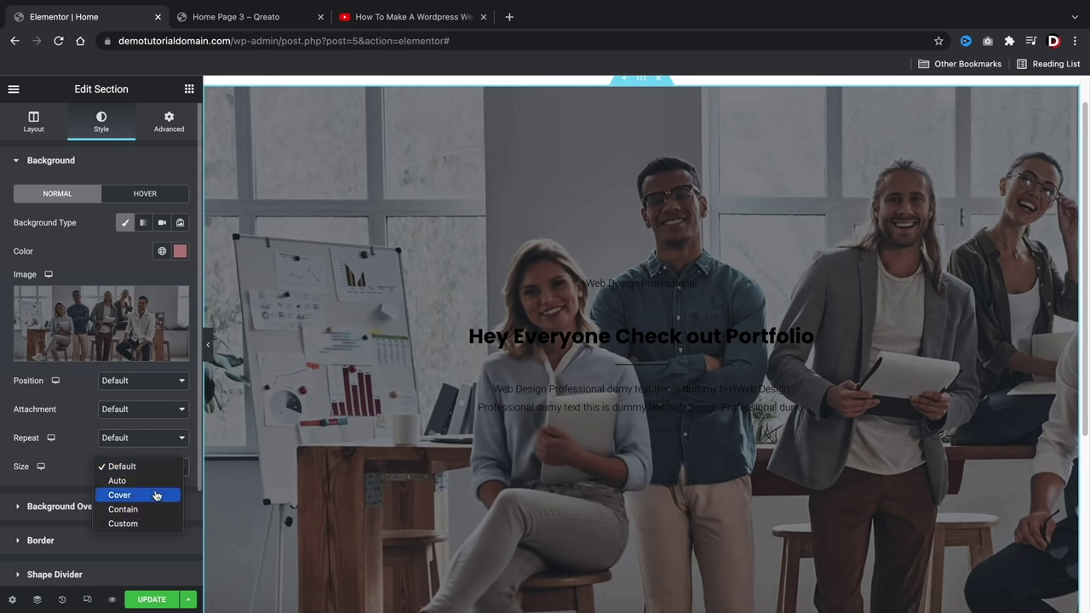
pyautogui.click(156, 496)
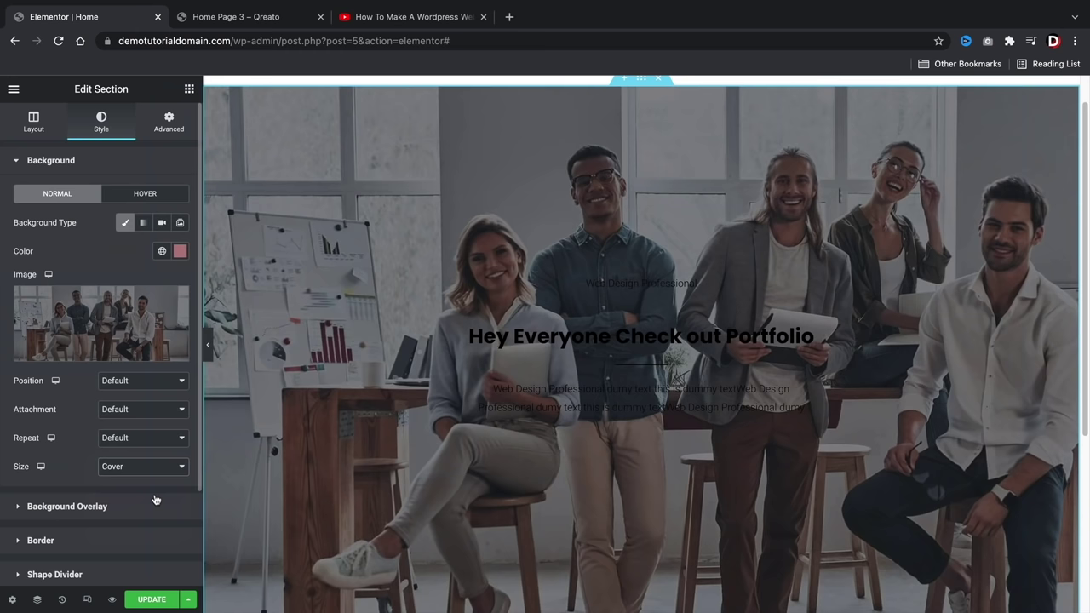
# Step: Anchor the background photo at Top Center and preview with the editor panel collapsed
pyautogui.click(157, 383)
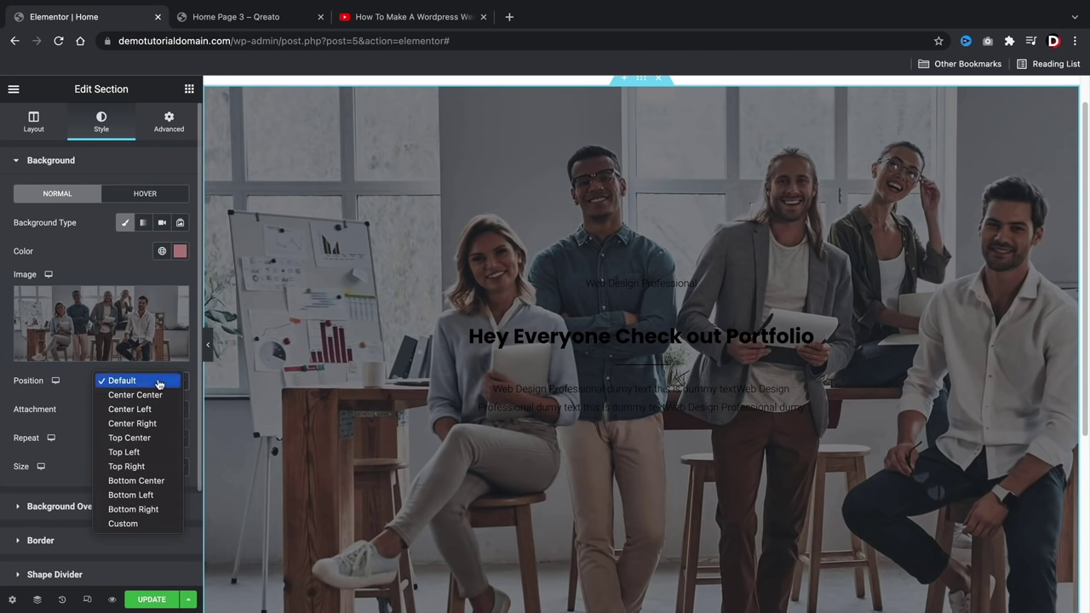
pyautogui.click(158, 396)
pyautogui.click(157, 383)
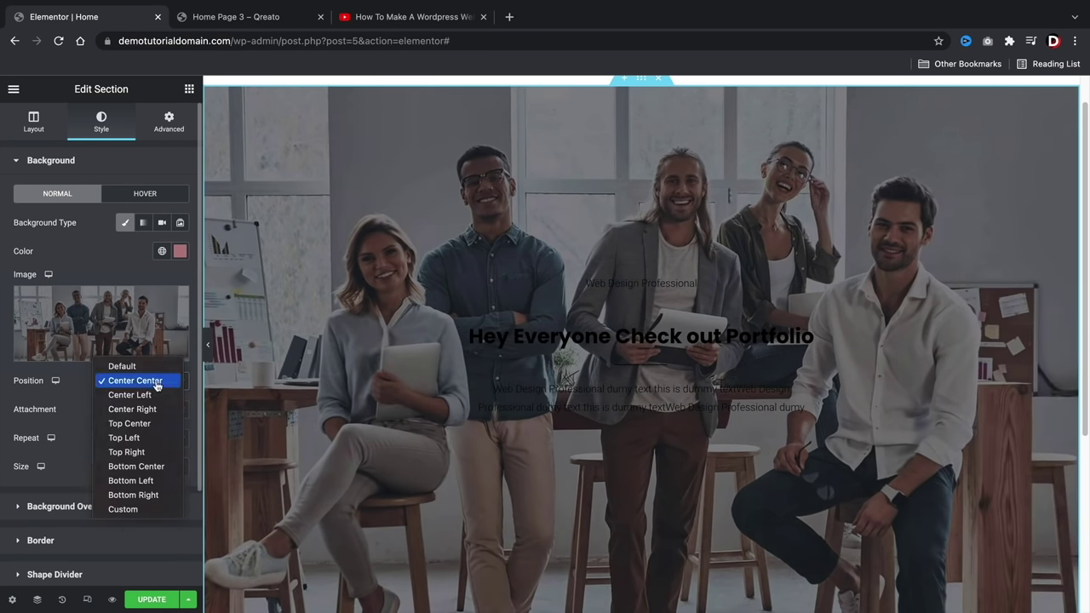
pyautogui.click(156, 396)
pyautogui.click(157, 381)
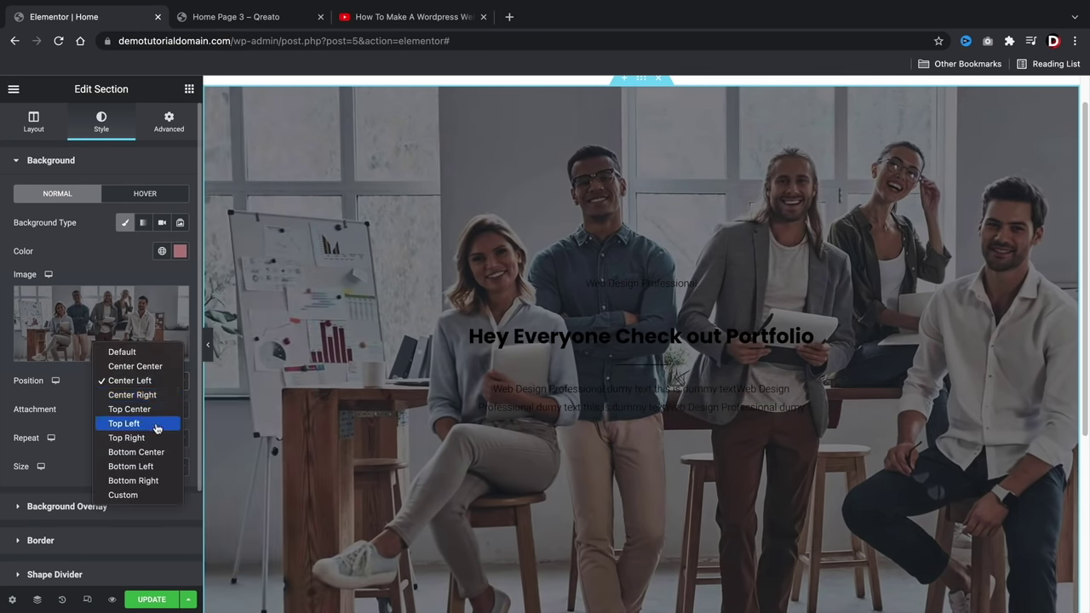
pyautogui.click(154, 409)
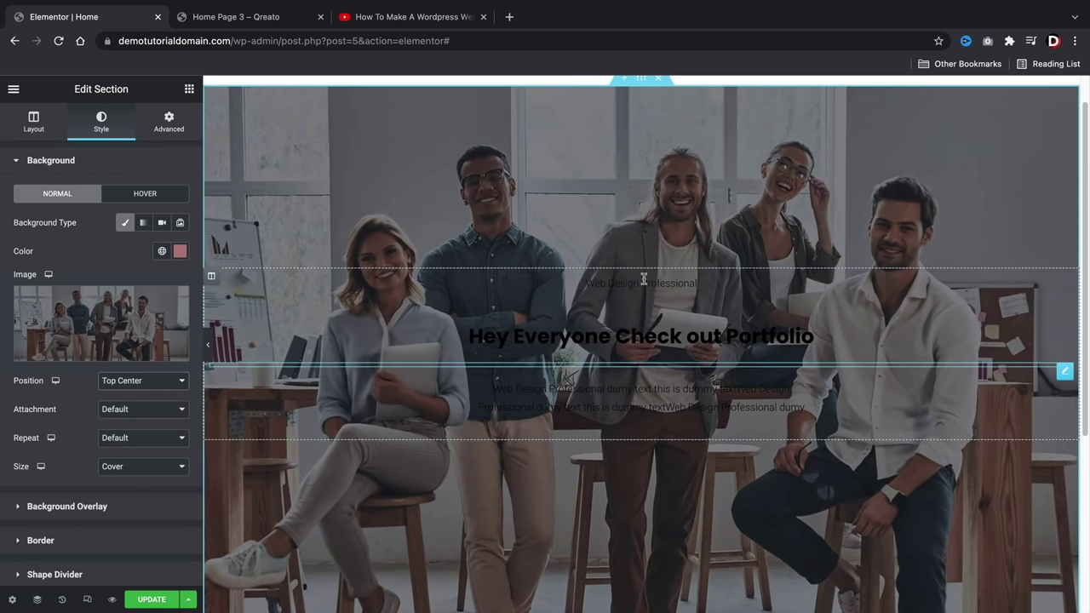
pyautogui.click(210, 345)
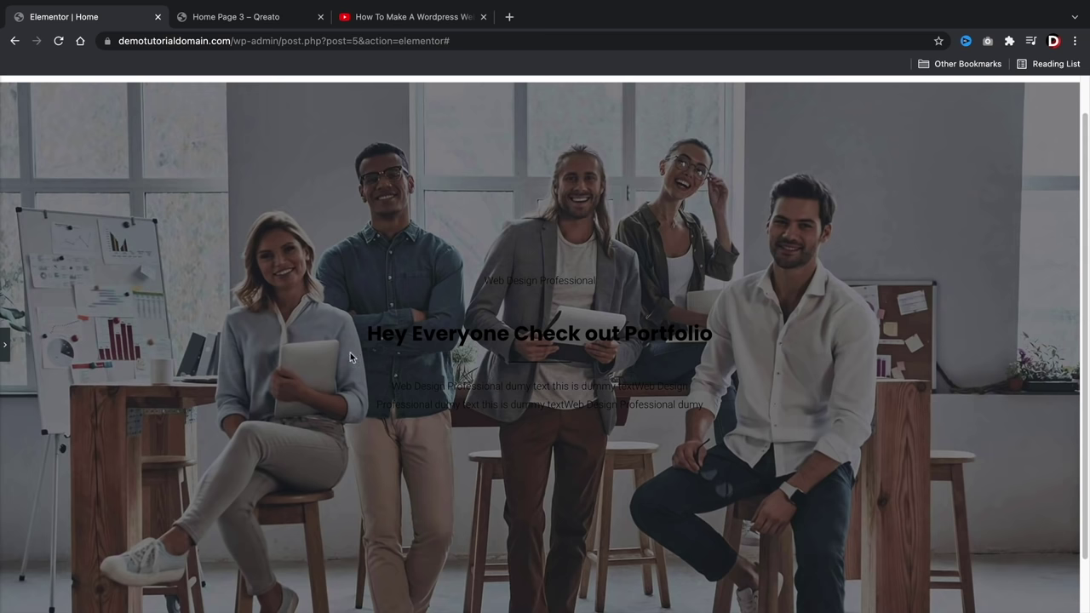
pyautogui.click(8, 350)
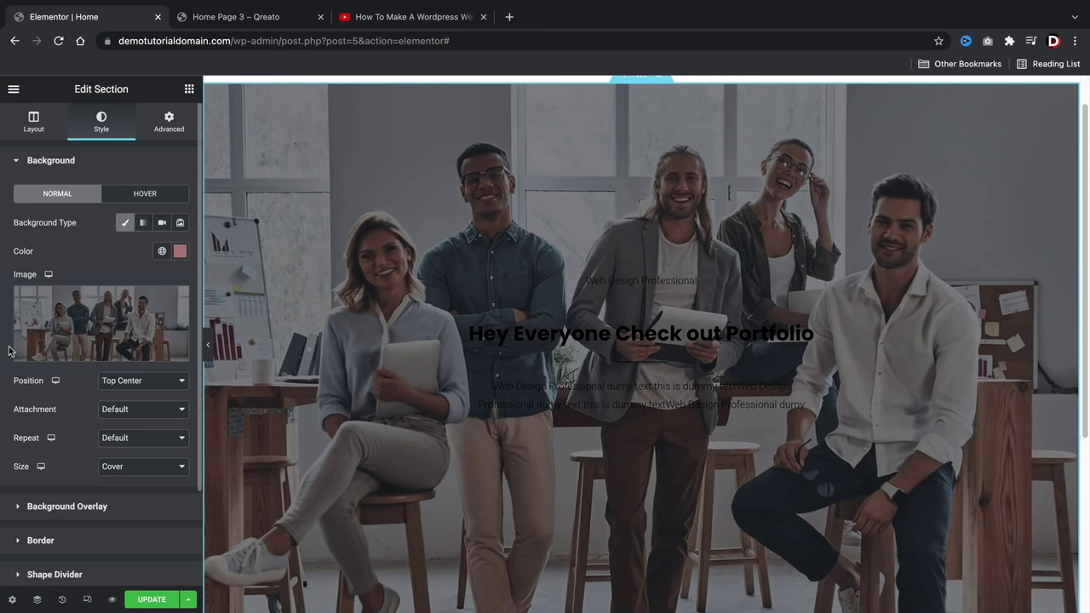
# Step: Add a centred, default-style 'View Portfolio' button below the hero description
pyautogui.click(190, 89)
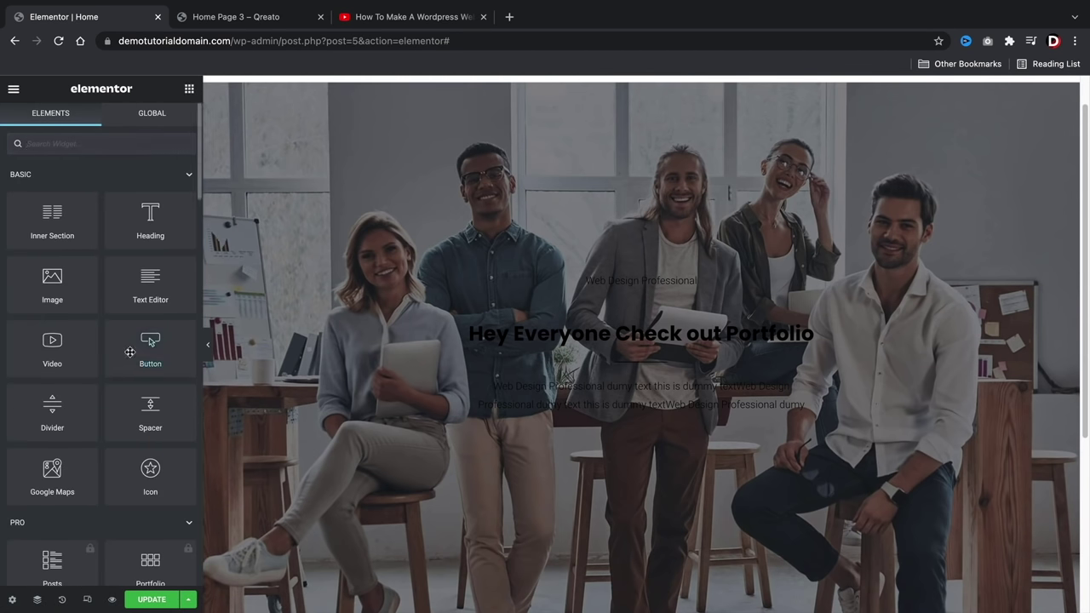
pyautogui.moveTo(130, 351); pyautogui.dragTo(624, 418)
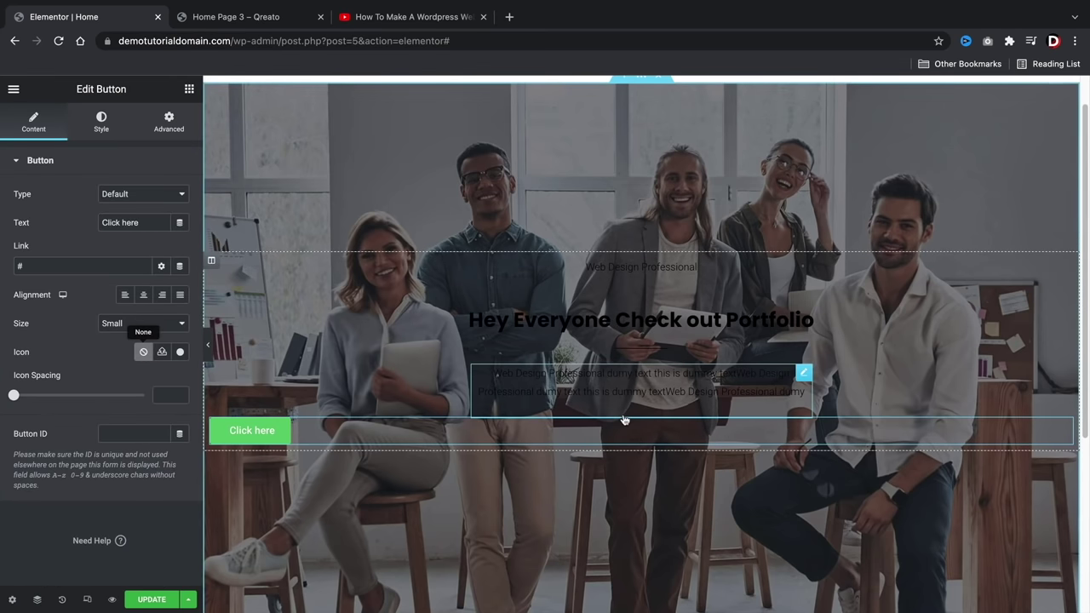
pyautogui.click(144, 296)
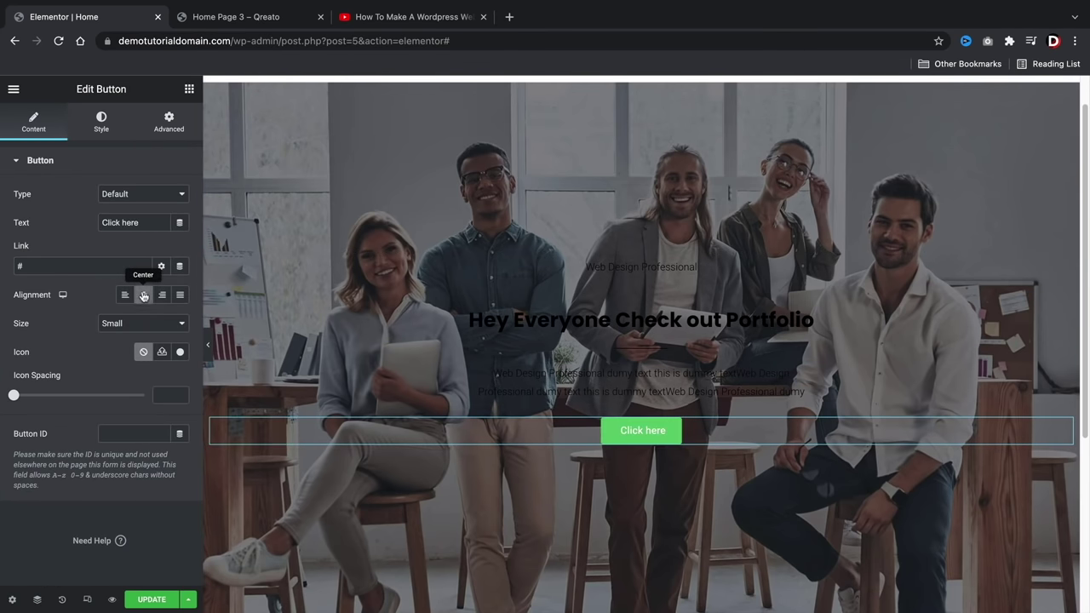
pyautogui.click(137, 194)
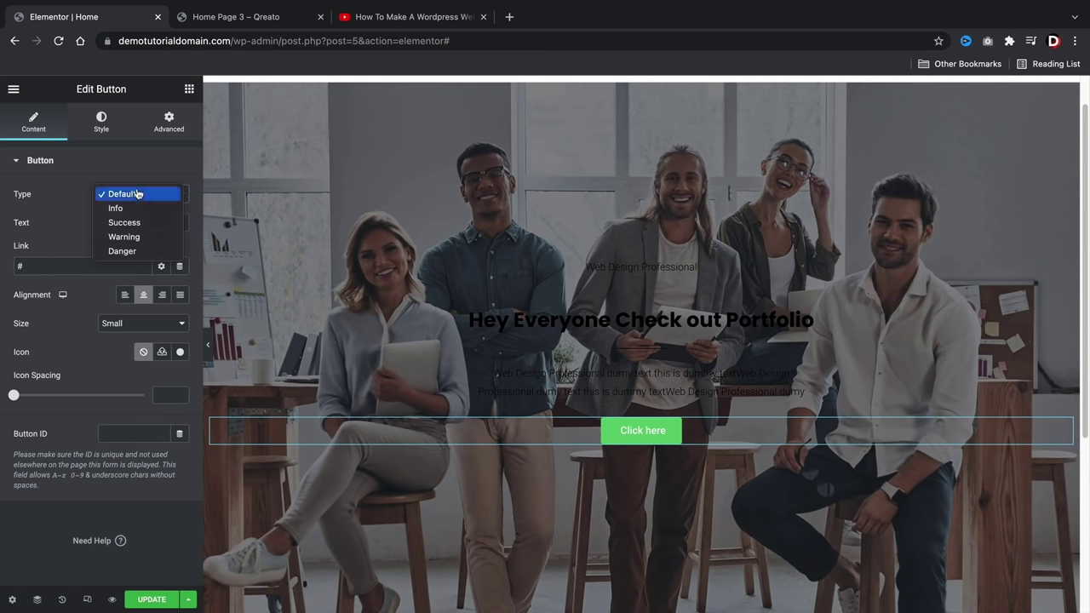
pyautogui.click(136, 196)
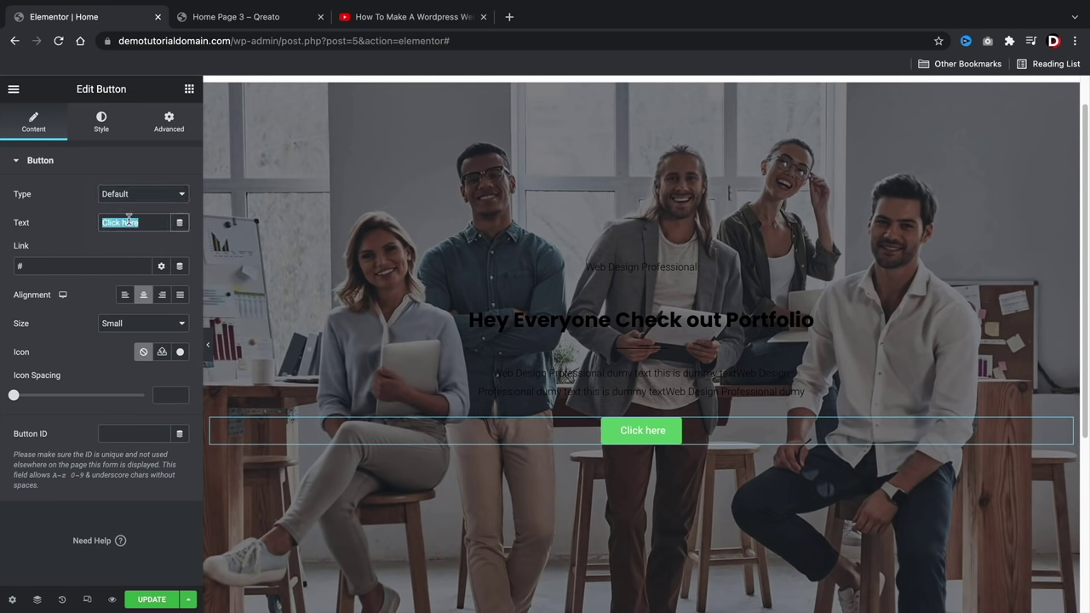
pyautogui.write('View Portfolio')
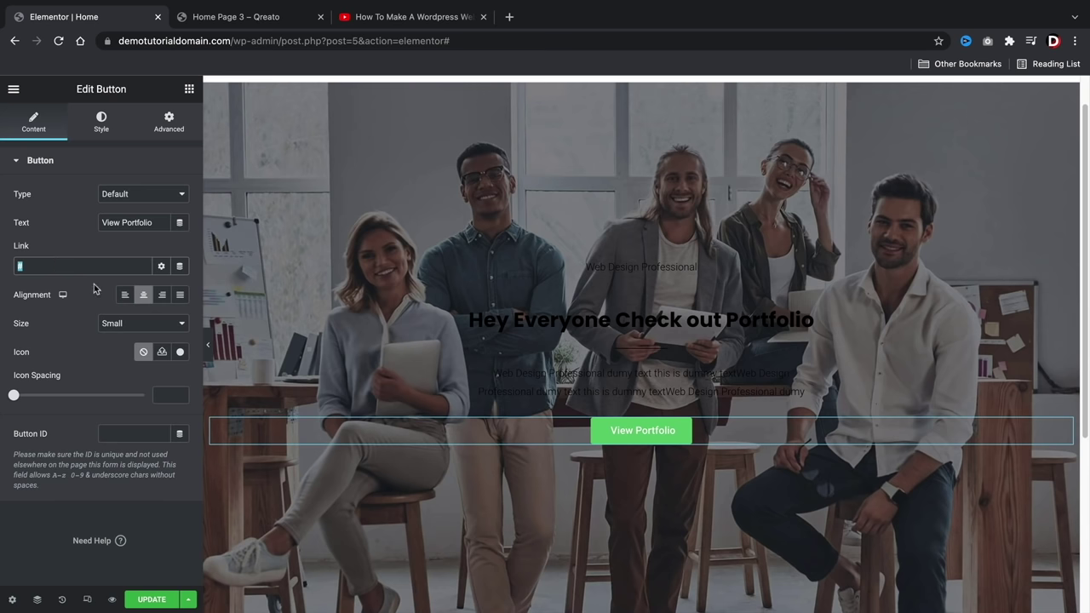
pyautogui.click(98, 124)
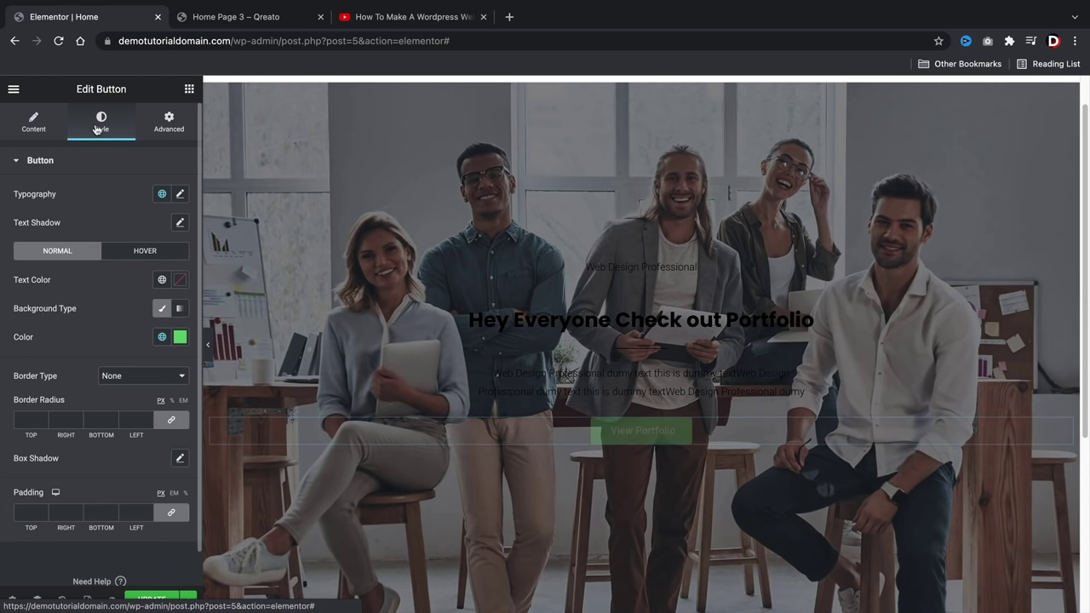
# Step: Set the button background colour to pure black #000000, matching the reference page
pyautogui.click(180, 337)
pyautogui.click(249, 20)
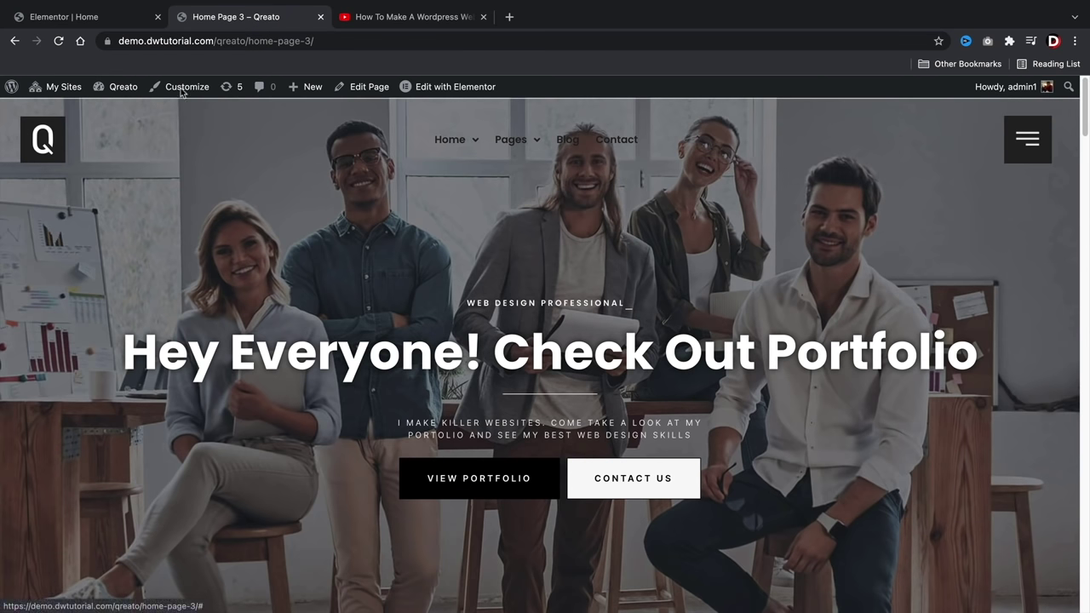
pyautogui.click(112, 26)
pyautogui.click(105, 315)
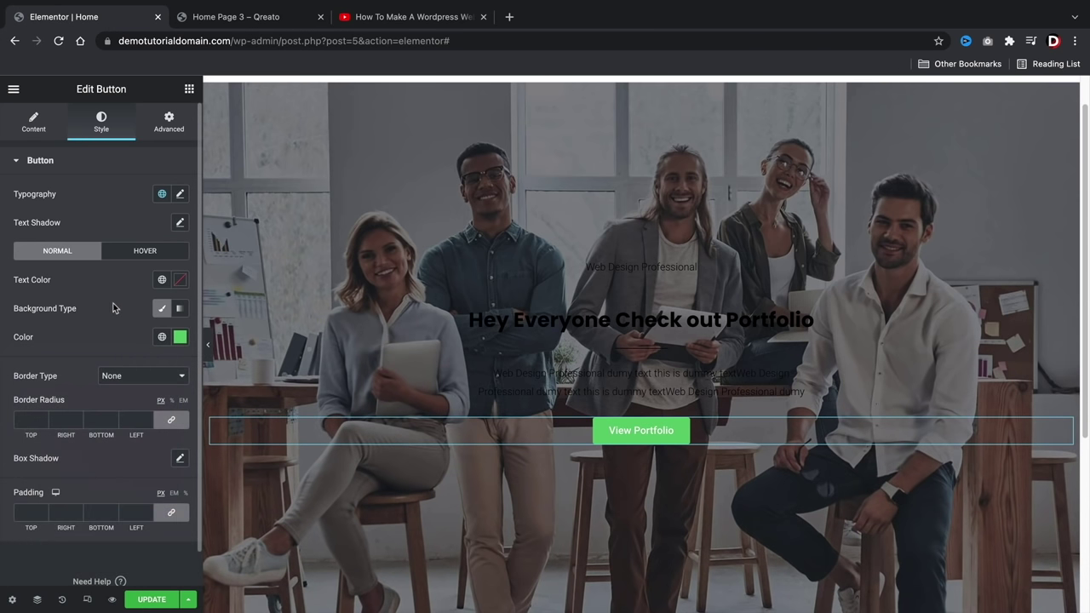
pyautogui.click(159, 308)
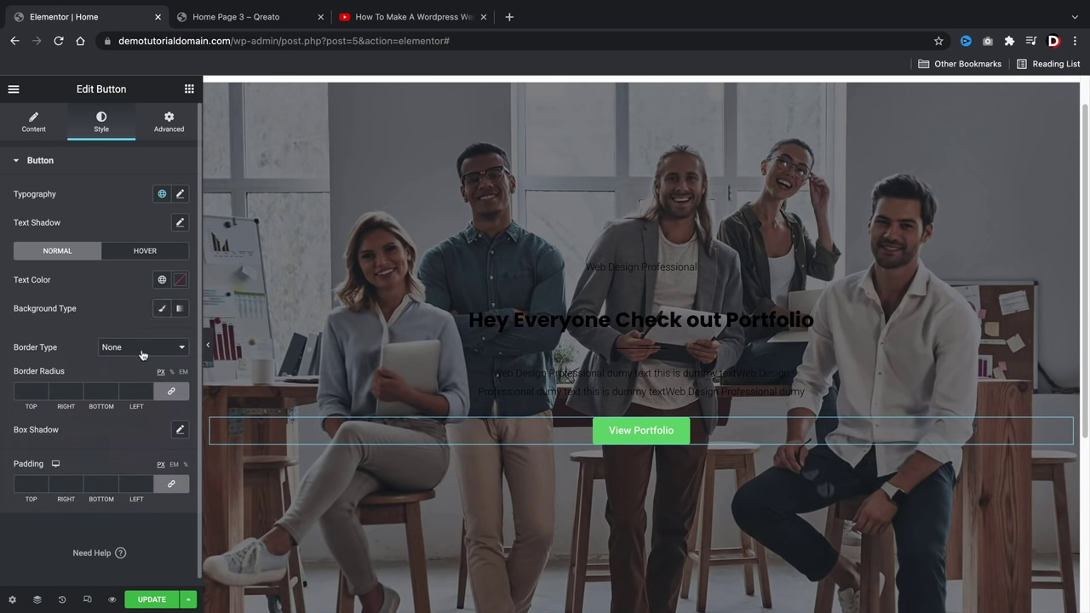
pyautogui.click(161, 311)
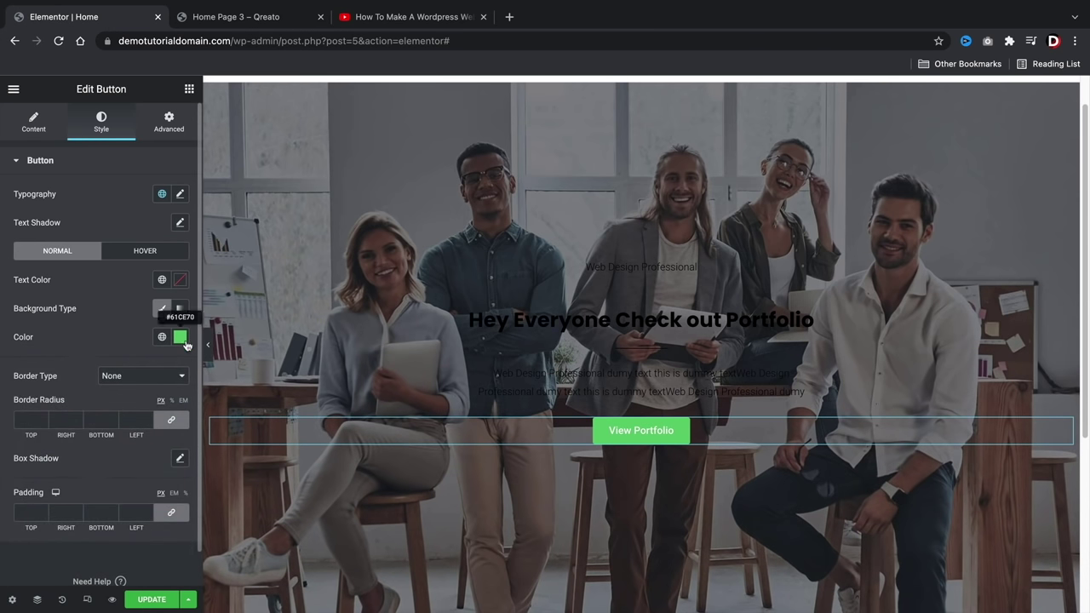
pyautogui.click(178, 338)
pyautogui.click(150, 494)
pyautogui.moveTo(150, 494); pyautogui.dragTo(165, 502)
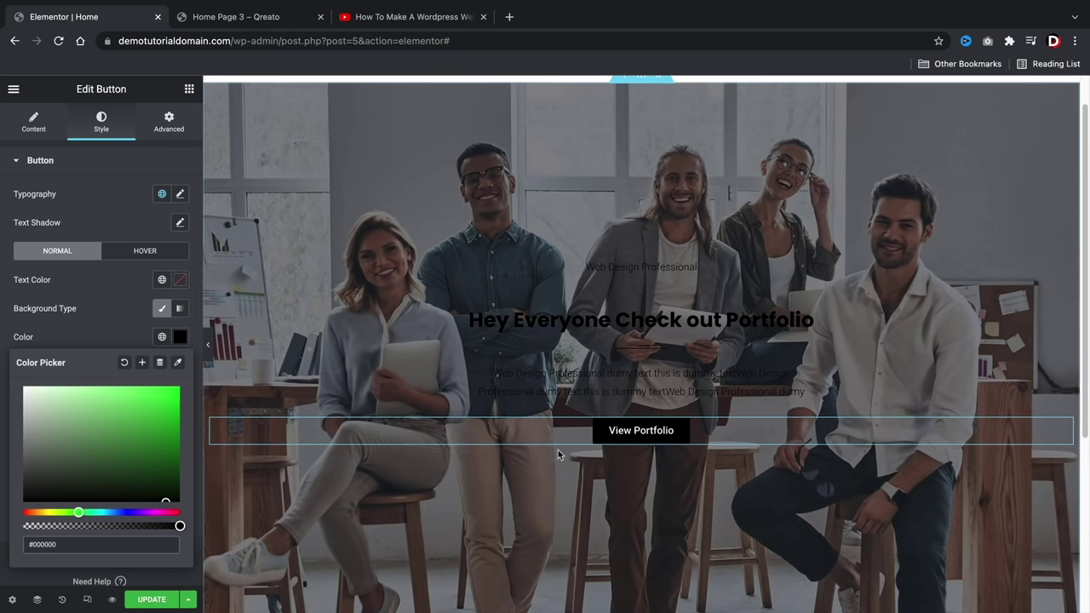
pyautogui.click(108, 326)
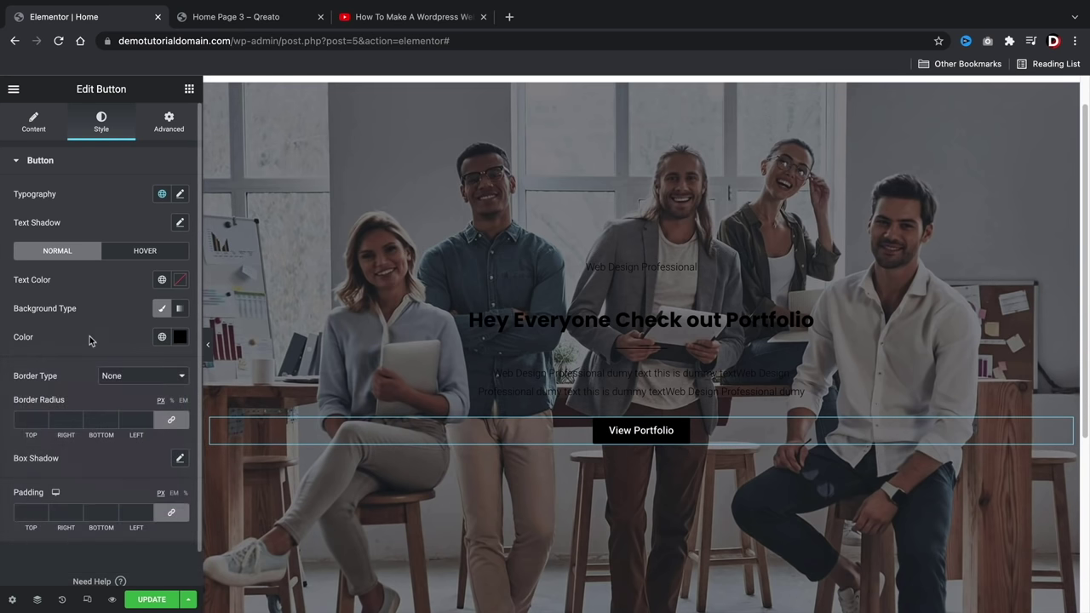
# Step: Make the button text Roboto Bold
pyautogui.click(181, 194)
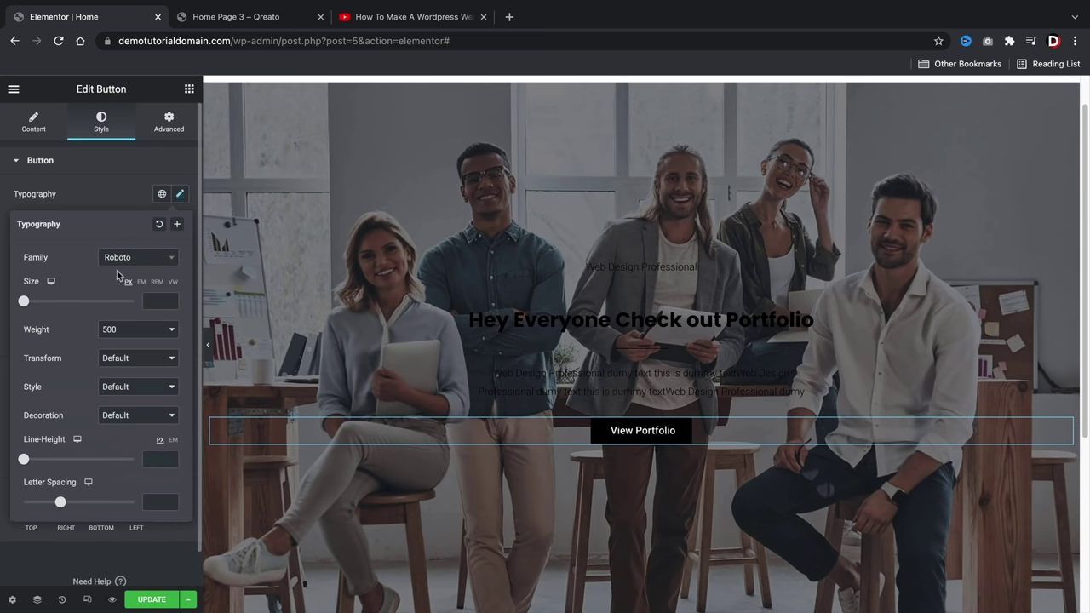
pyautogui.click(127, 261)
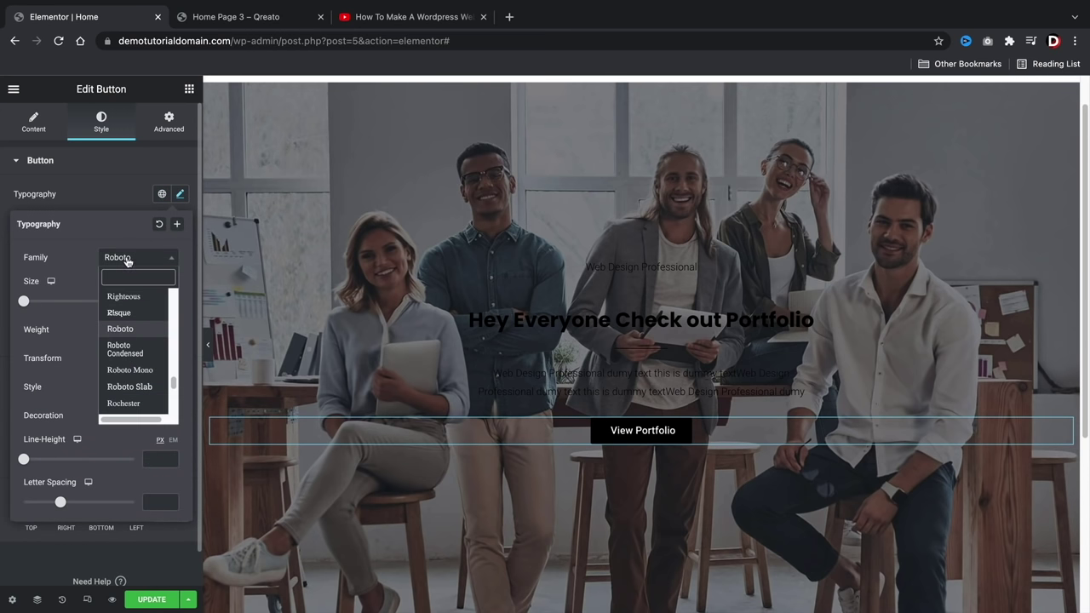
pyautogui.click(128, 324)
pyautogui.click(128, 330)
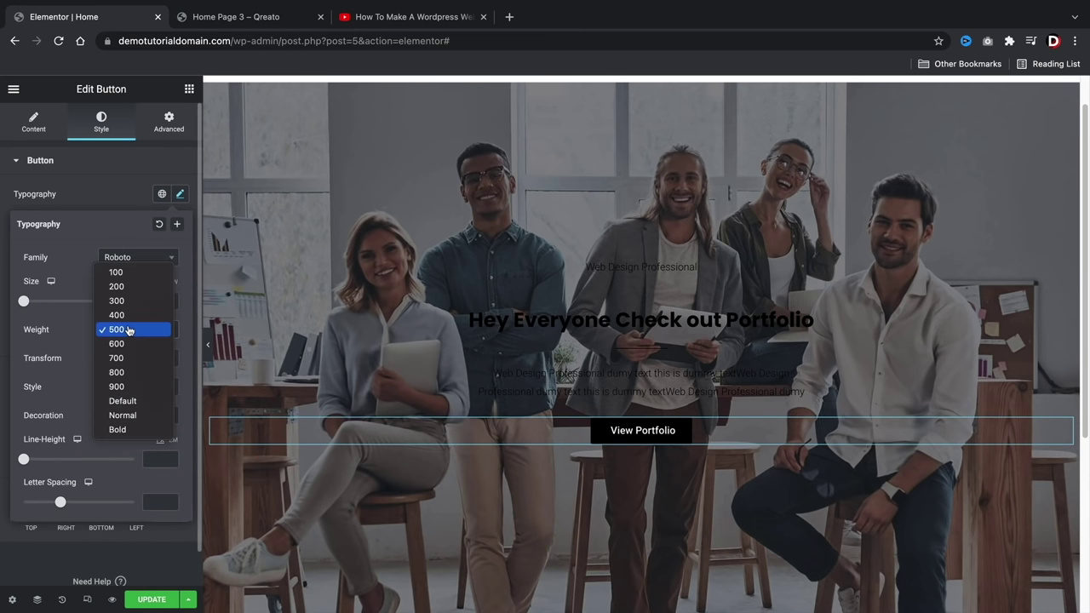
pyautogui.click(139, 430)
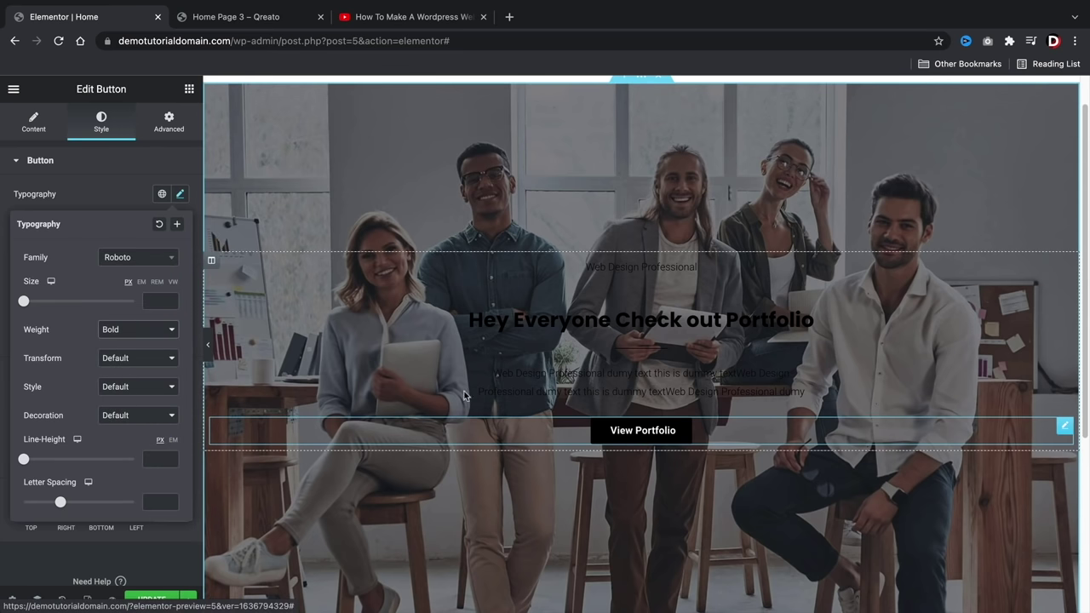
pyautogui.click(120, 194)
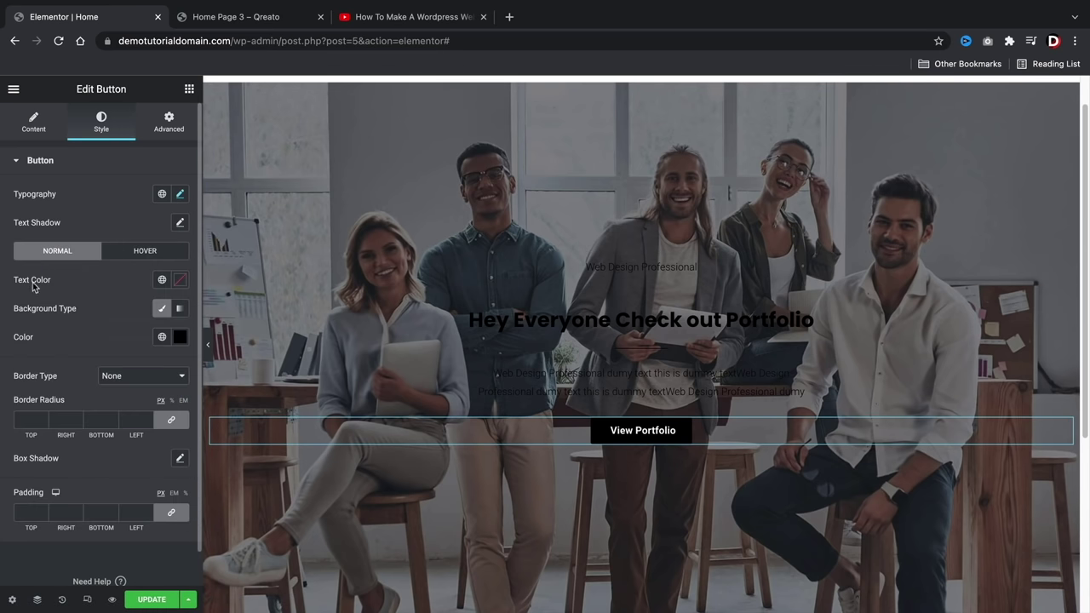
# Step: Make the button text colour white, checking it against the reference page
pyautogui.click(180, 280)
pyautogui.moveTo(124, 348)
pyautogui.mouseDown()
pyautogui.moveTo(158, 366)
pyautogui.moveTo(112, 380)
pyautogui.moveTo(17, 359)
pyautogui.moveTo(17, 328)
pyautogui.mouseUp()
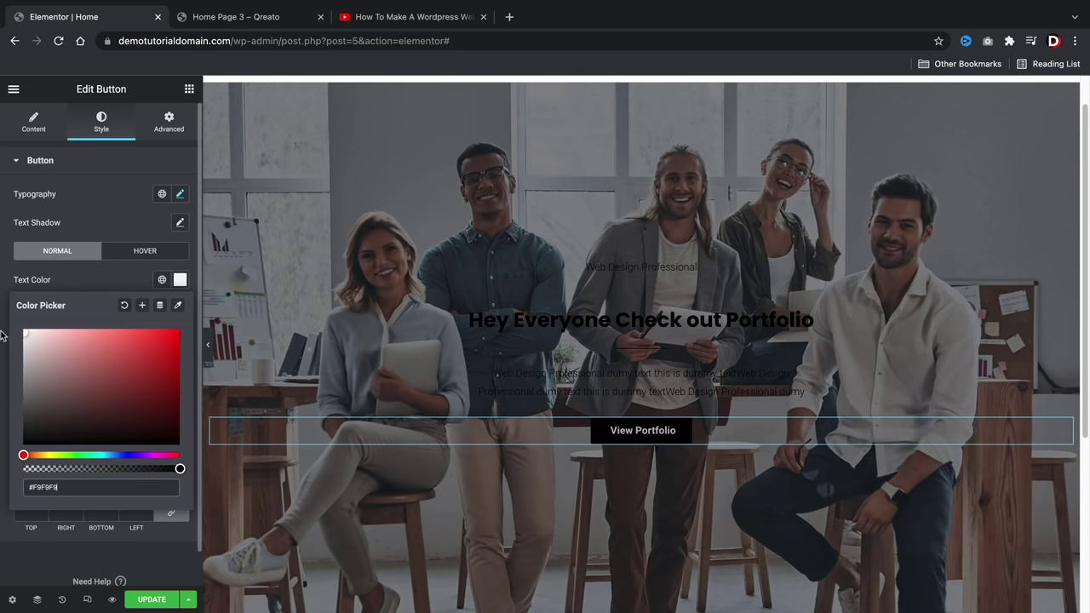
pyautogui.click(134, 274)
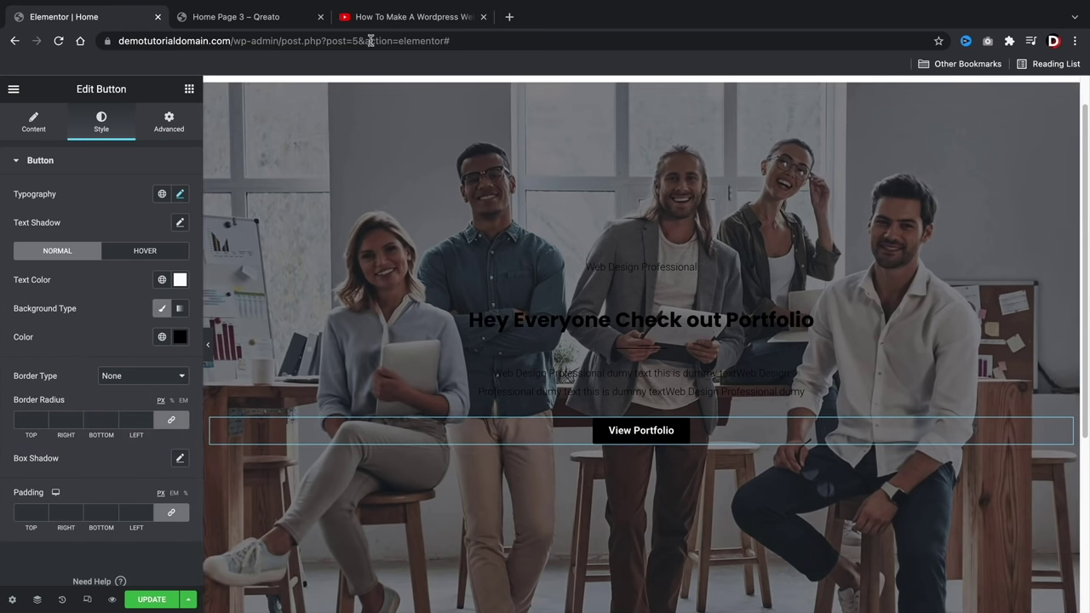
pyautogui.click(230, 17)
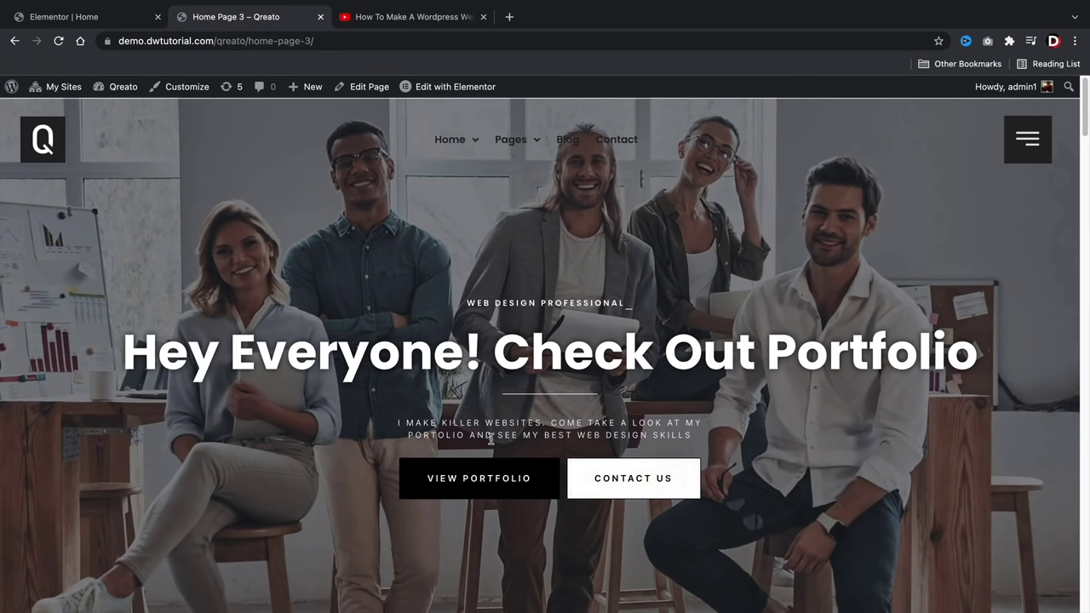
pyautogui.click(124, 19)
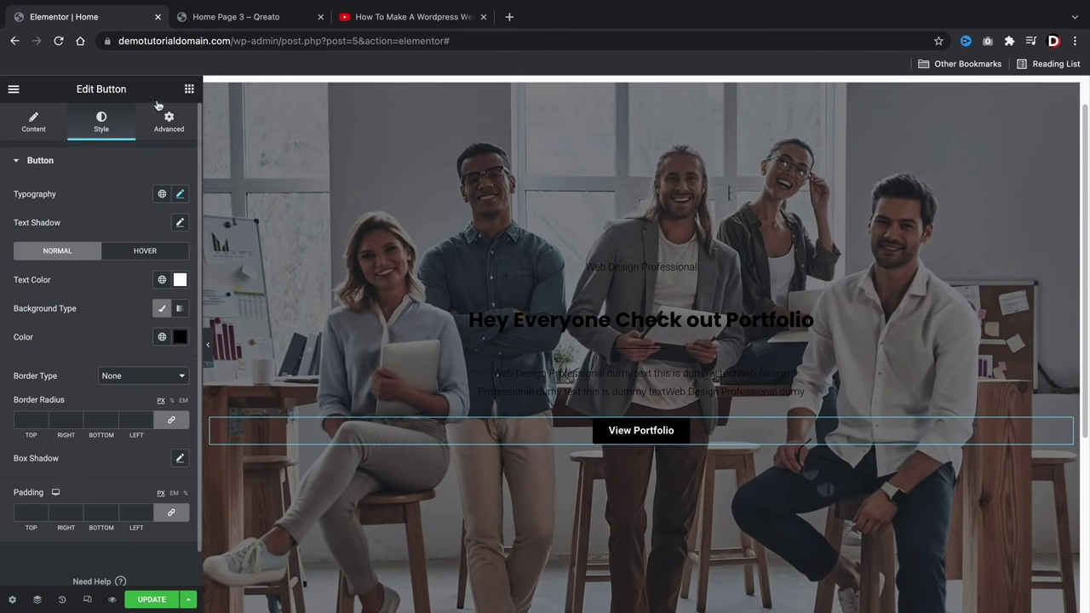
pyautogui.click(190, 88)
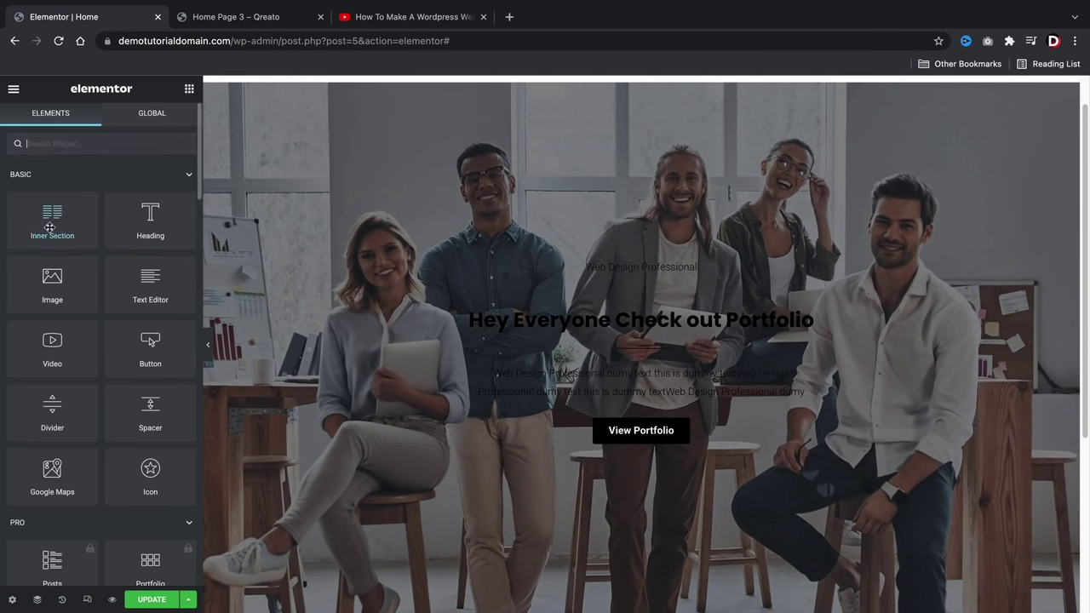
# Step: Add a two-column inner section and put the button, right-aligned, in its left column
pyautogui.moveTo(51, 218); pyautogui.dragTo(605, 400)
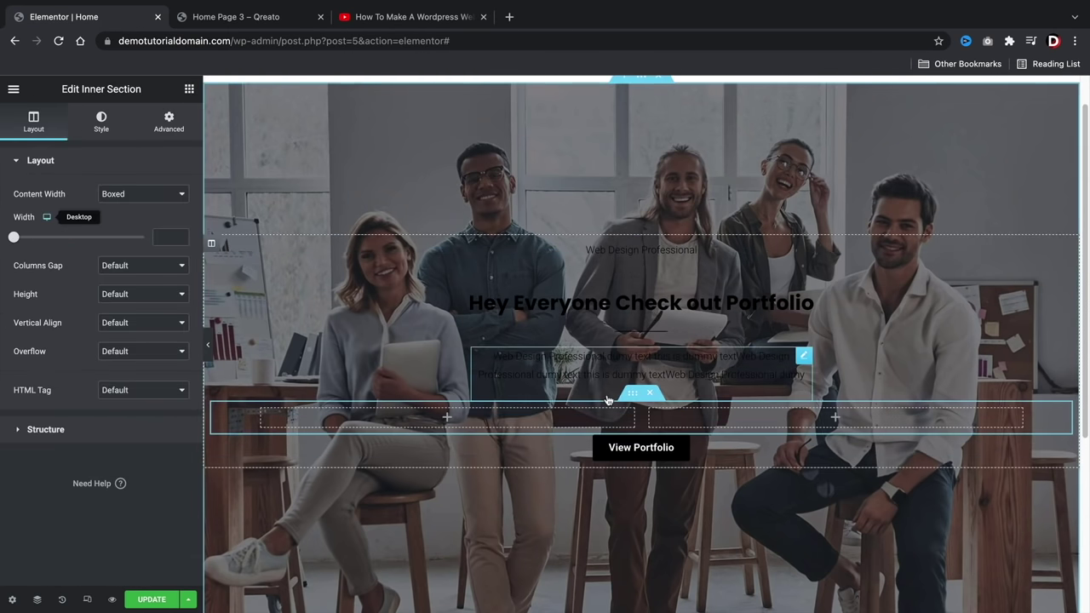
pyautogui.moveTo(640, 454); pyautogui.dragTo(528, 435)
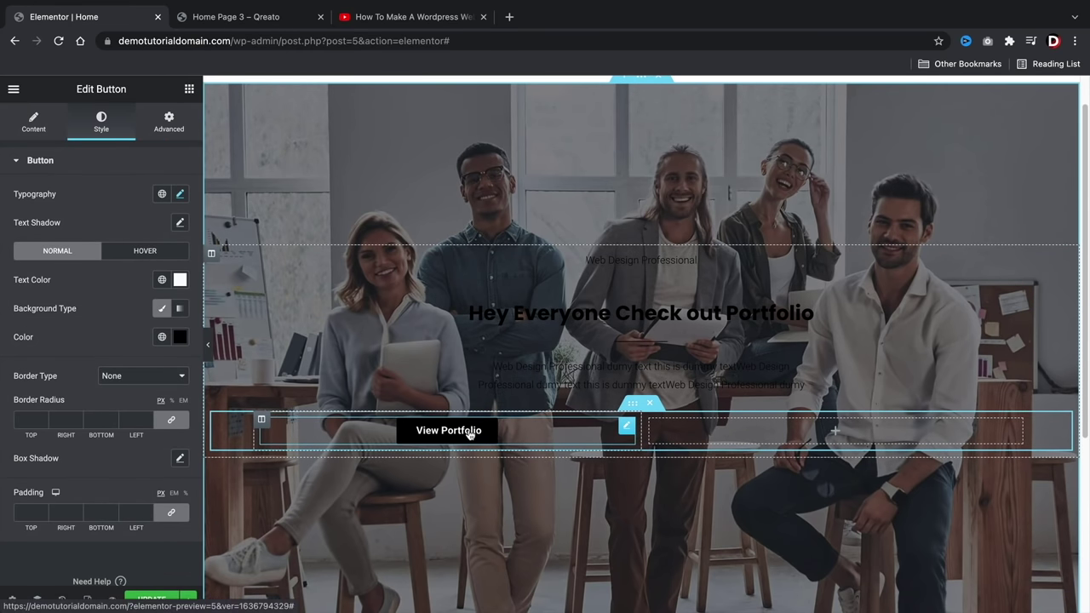
pyautogui.click(17, 120)
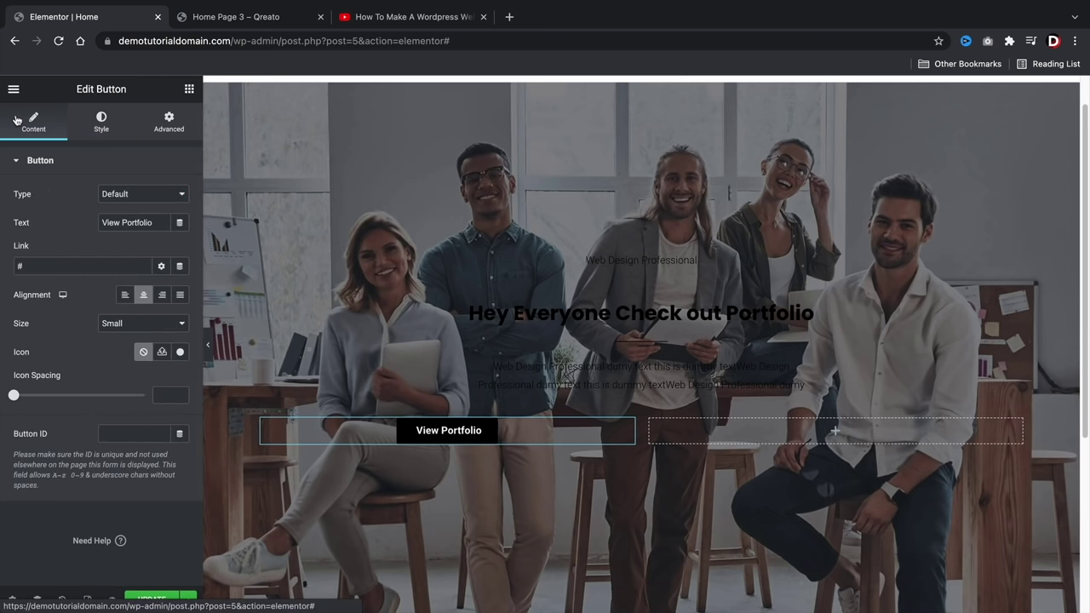
pyautogui.click(161, 294)
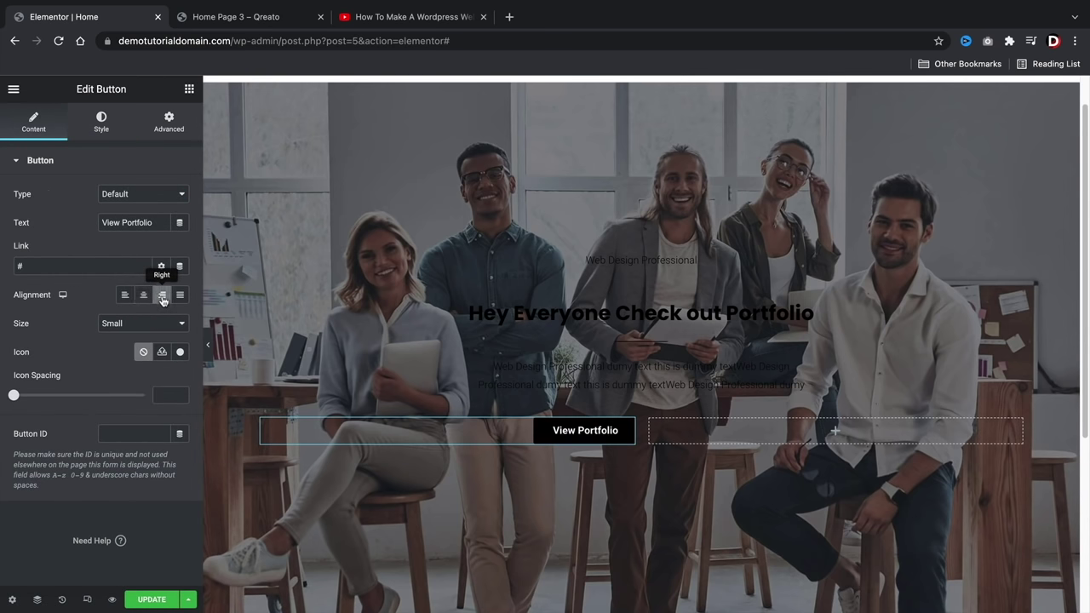
# Step: Duplicate the button into the right column and align the copy left
pyautogui.rightClick(628, 426)
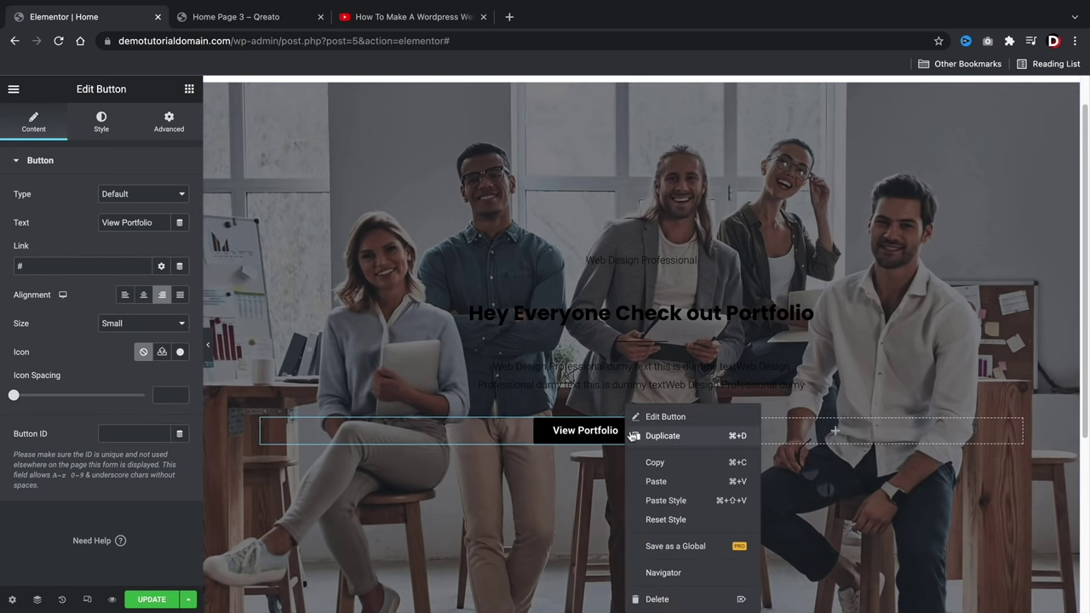
pyautogui.click(637, 436)
pyautogui.moveTo(627, 448); pyautogui.dragTo(758, 441)
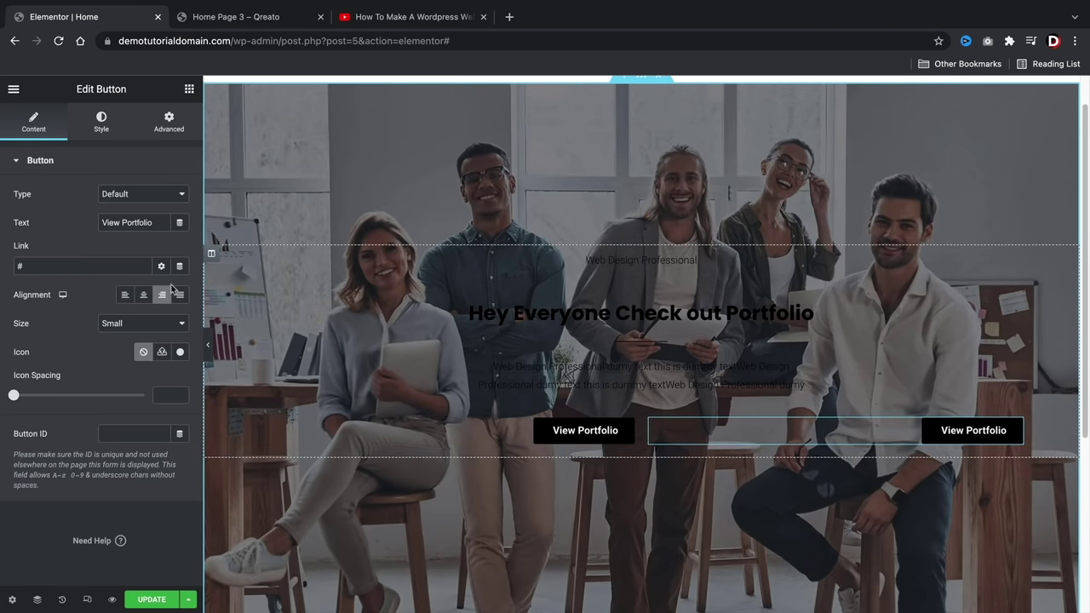
pyautogui.click(126, 294)
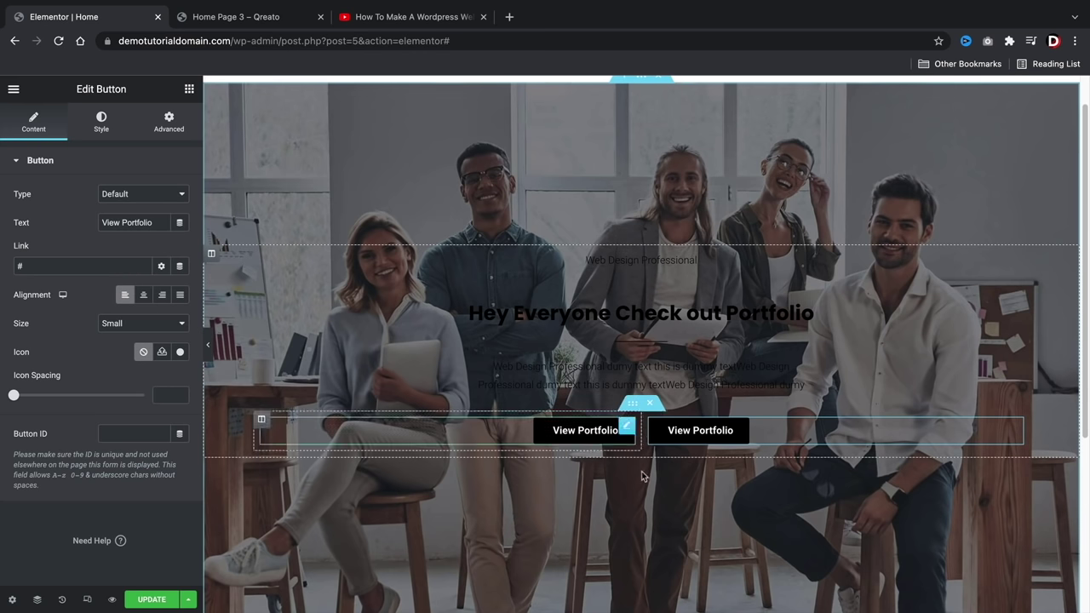
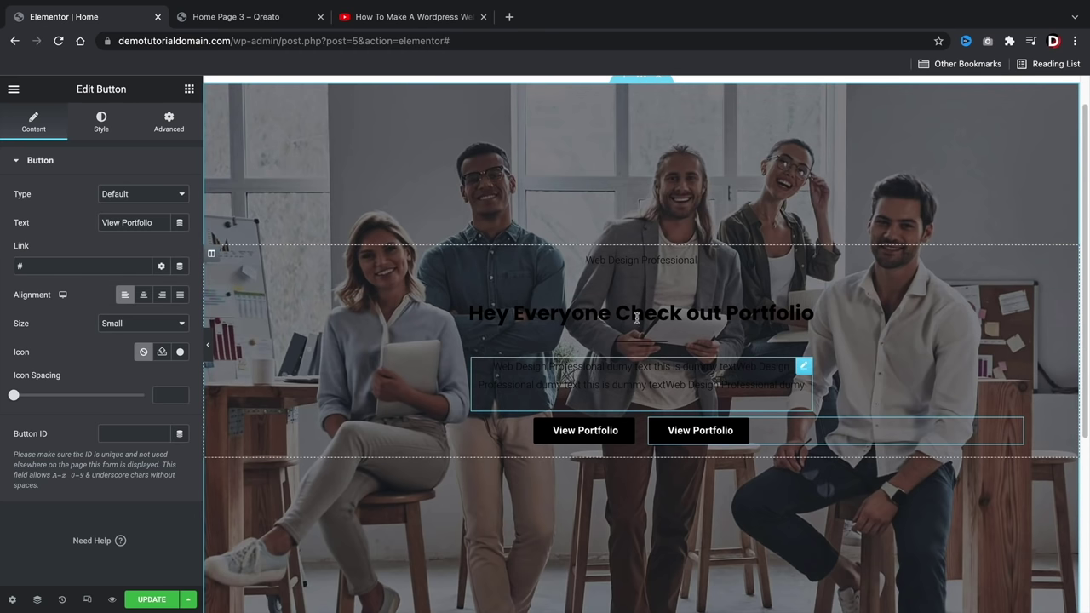
# Step: Compare with the reference site's heading, then make the hero heading text white (#FFFFFF)
pyautogui.click(275, 21)
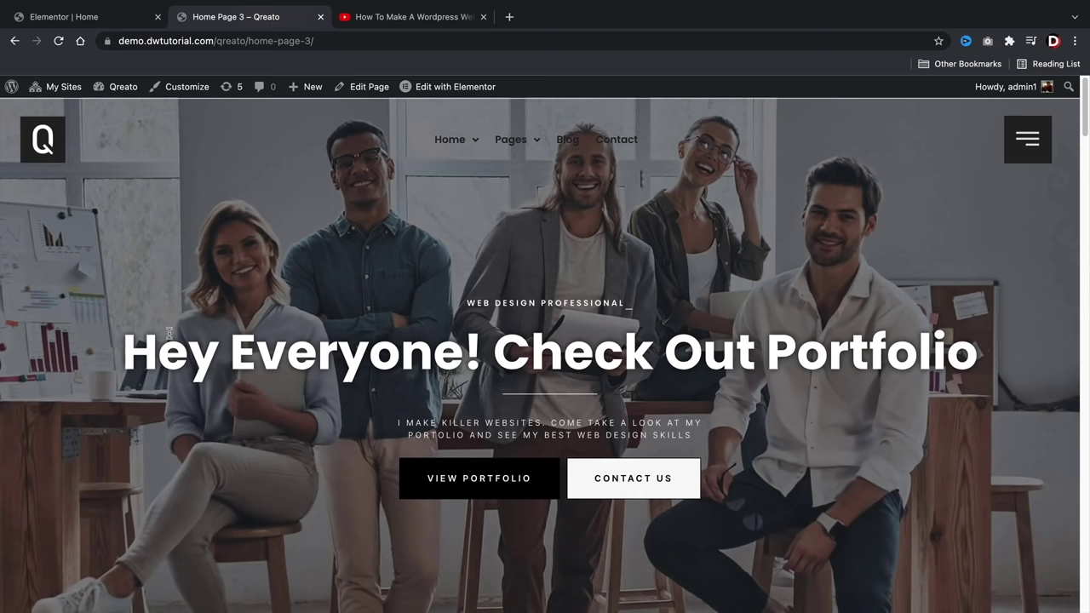
pyautogui.tripleClick(806, 359)
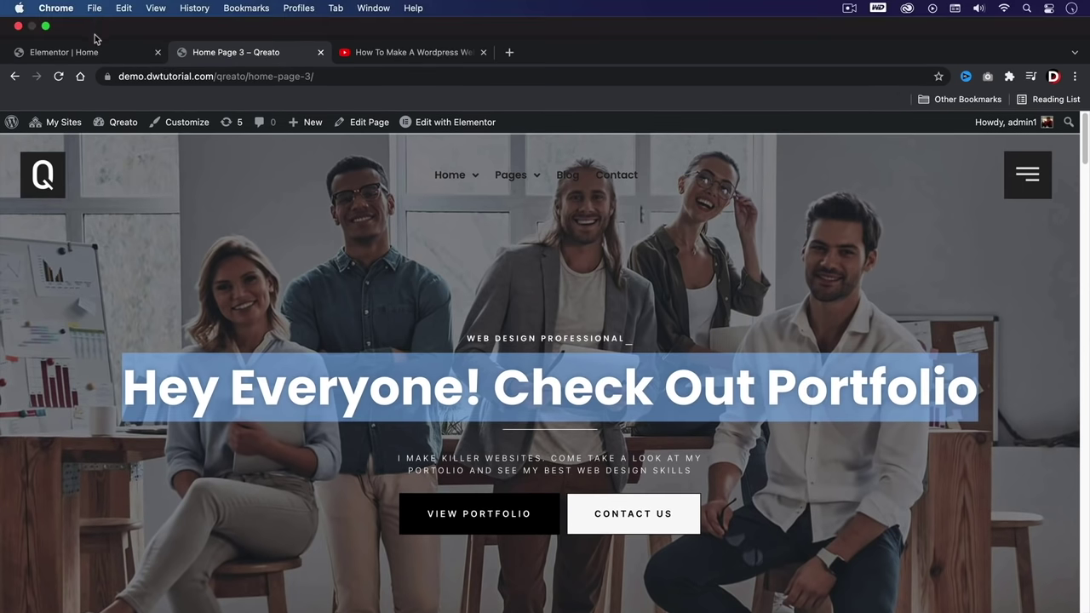
pyautogui.click(93, 16)
pyautogui.click(535, 316)
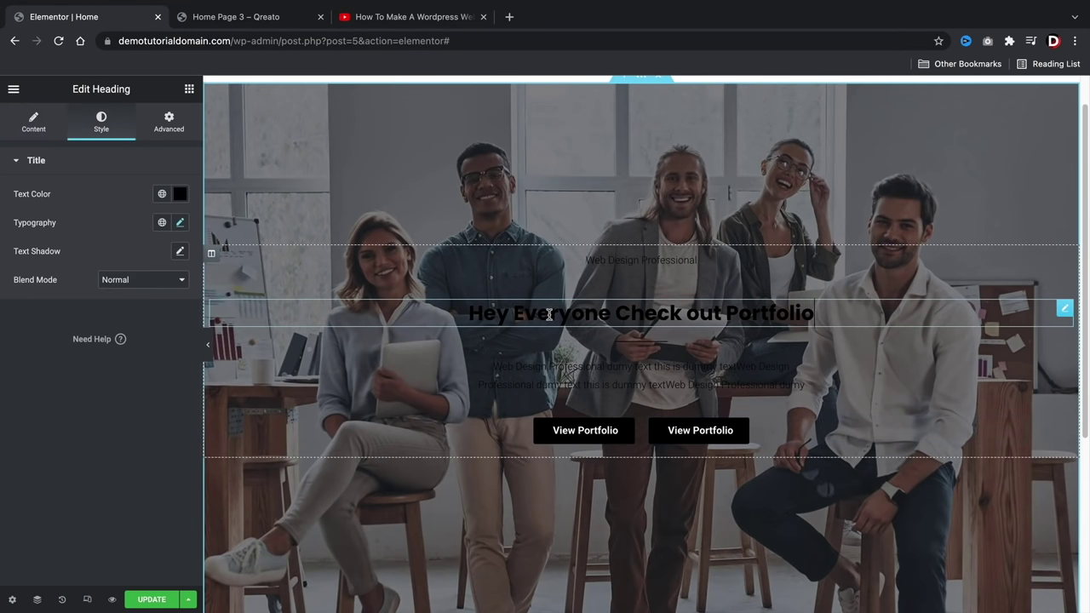
pyautogui.click(178, 196)
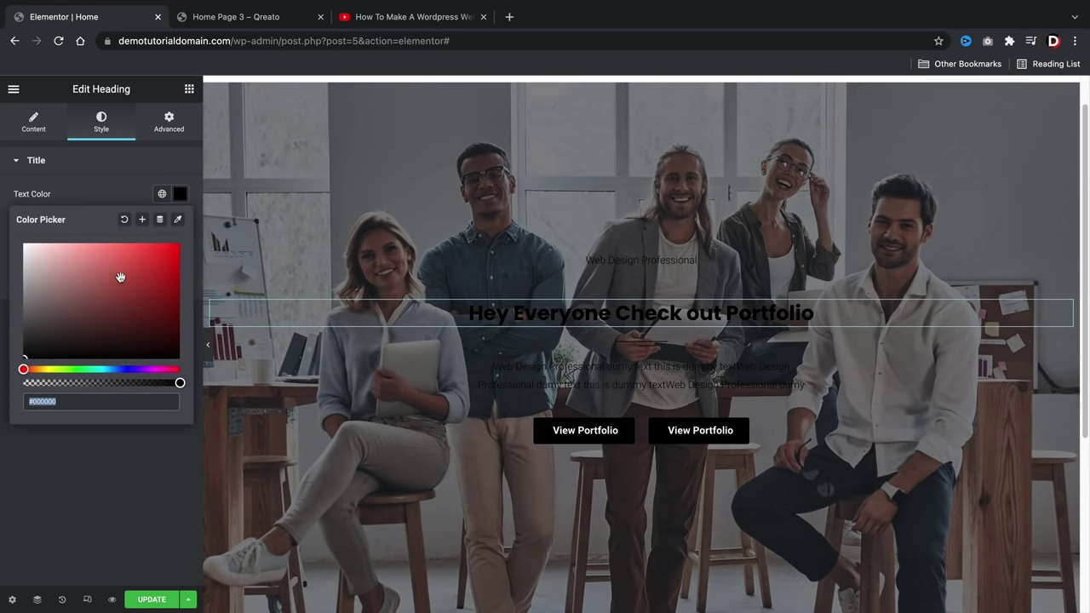
pyautogui.click(16, 244)
pyautogui.click(94, 199)
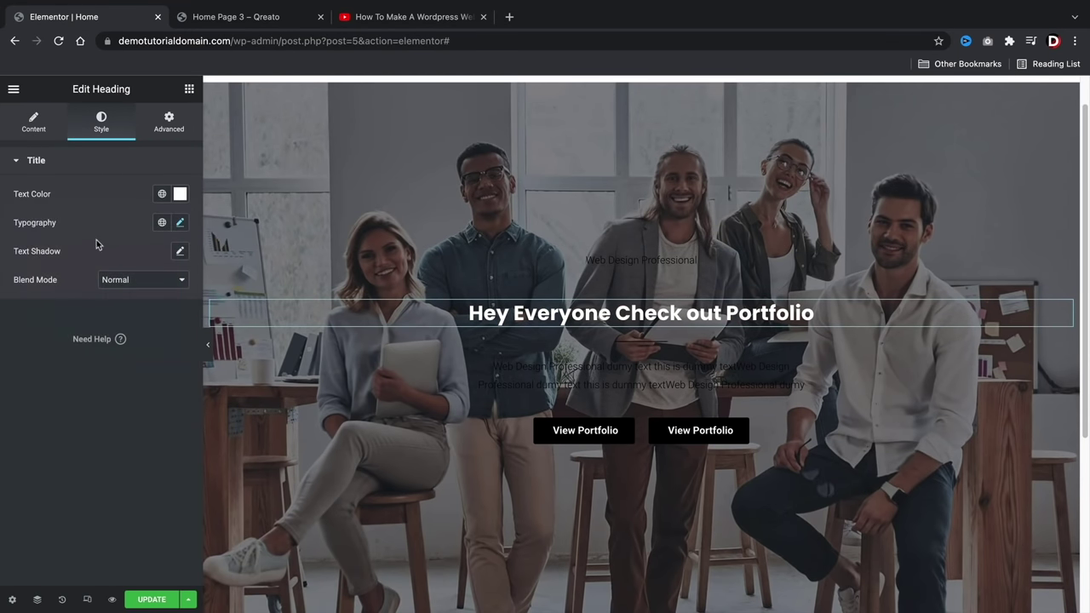
# Step: Set the heading typography to 64 px, trying overline and underline before resetting decoration to Default
pyautogui.click(180, 222)
pyautogui.moveTo(25, 335); pyautogui.dragTo(58, 334)
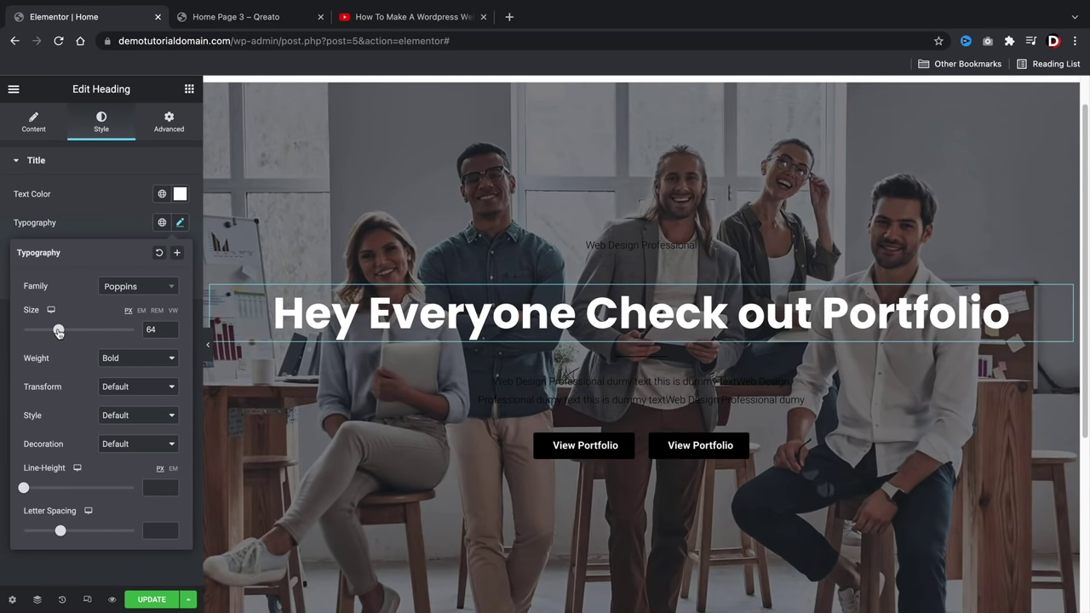
pyautogui.click(117, 446)
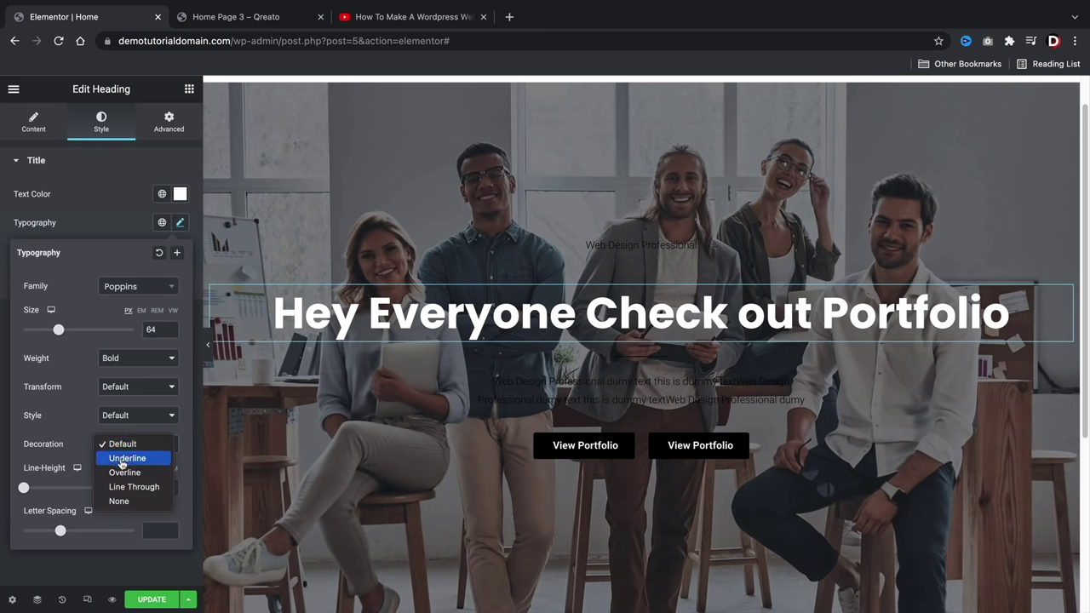
pyautogui.click(125, 474)
pyautogui.click(130, 444)
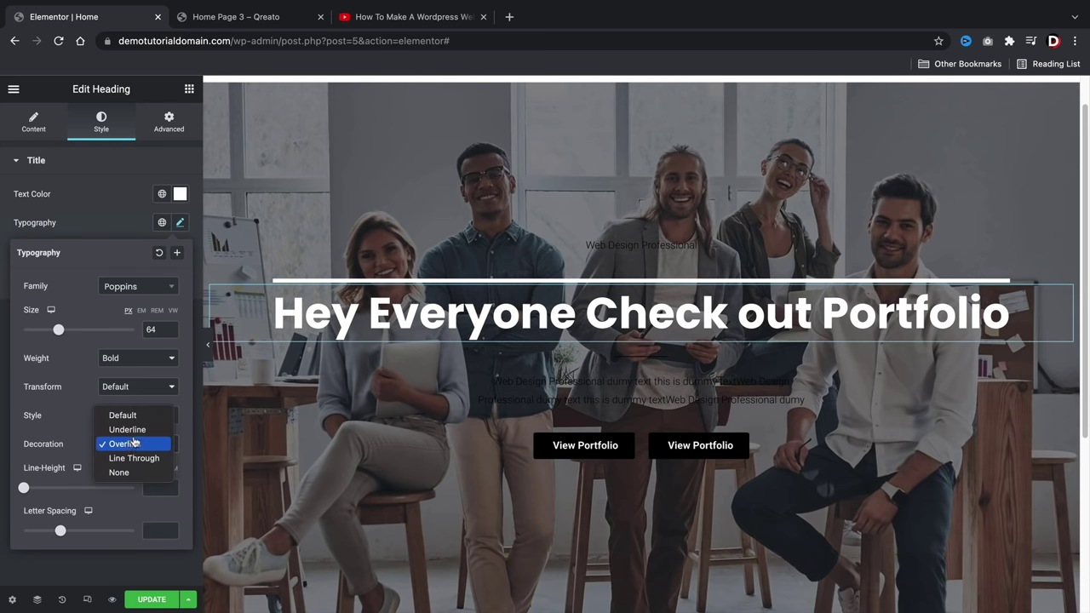
pyautogui.click(132, 430)
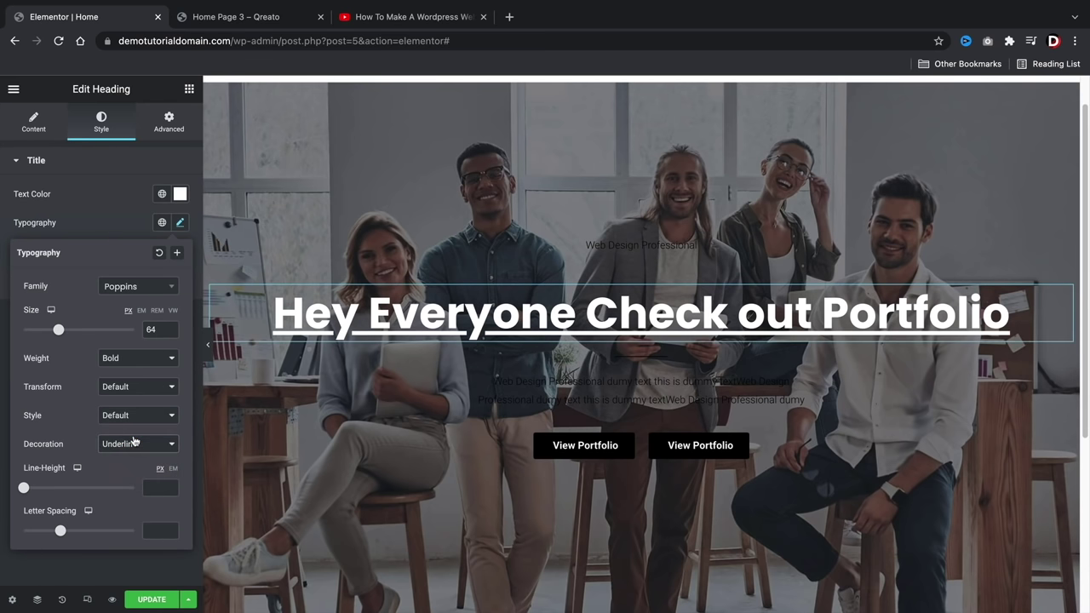
pyautogui.click(134, 446)
pyautogui.click(166, 428)
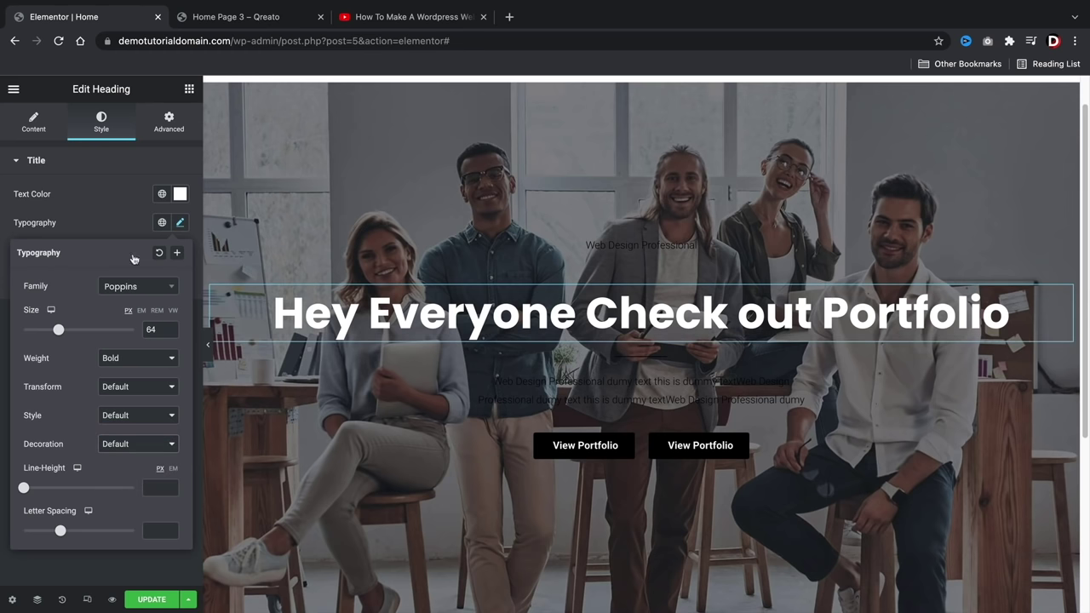
pyautogui.click(122, 210)
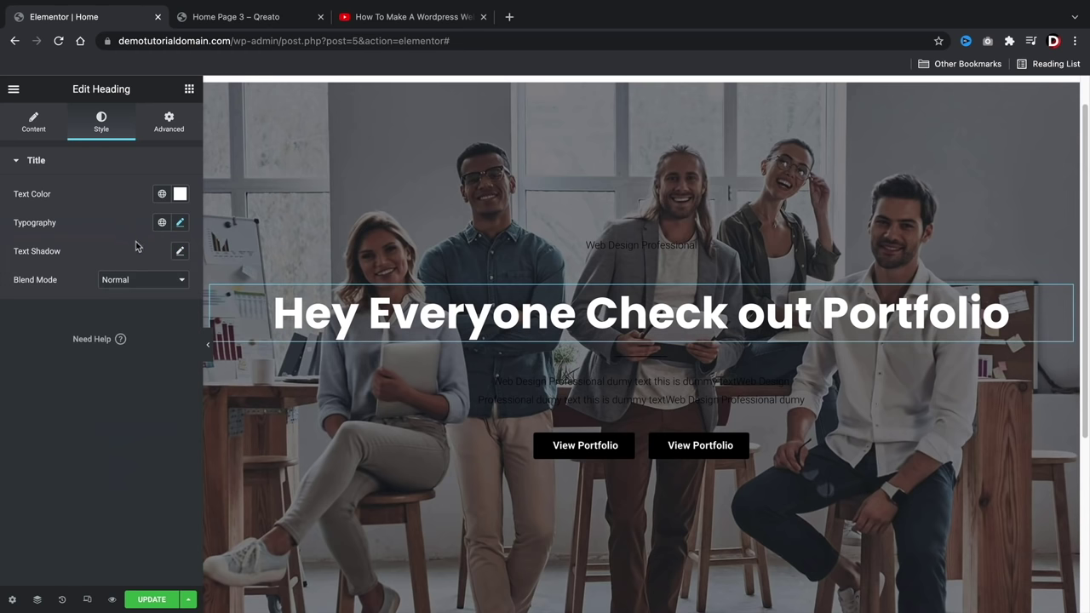
# Step: Add a dark-tinted text shadow to the heading with a wider blur, matching the reference site
pyautogui.click(180, 252)
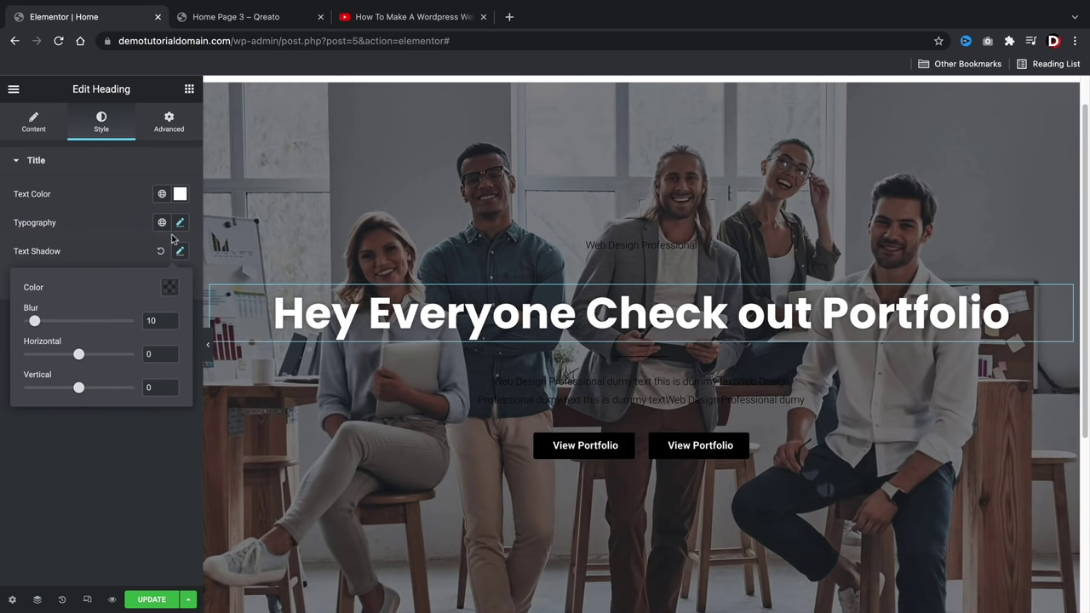
pyautogui.click(197, 18)
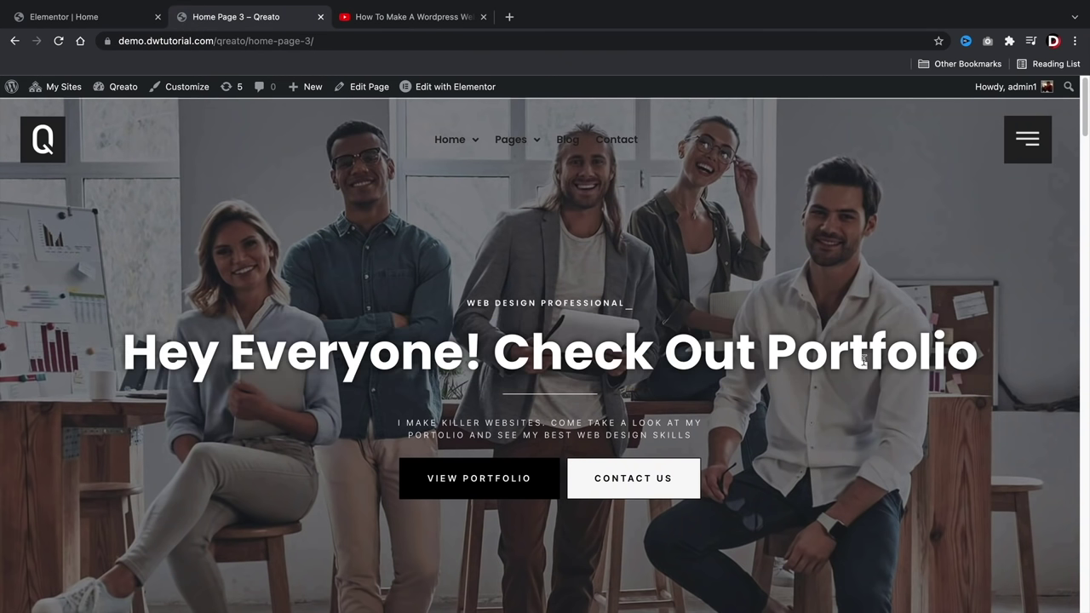
pyautogui.click(128, 20)
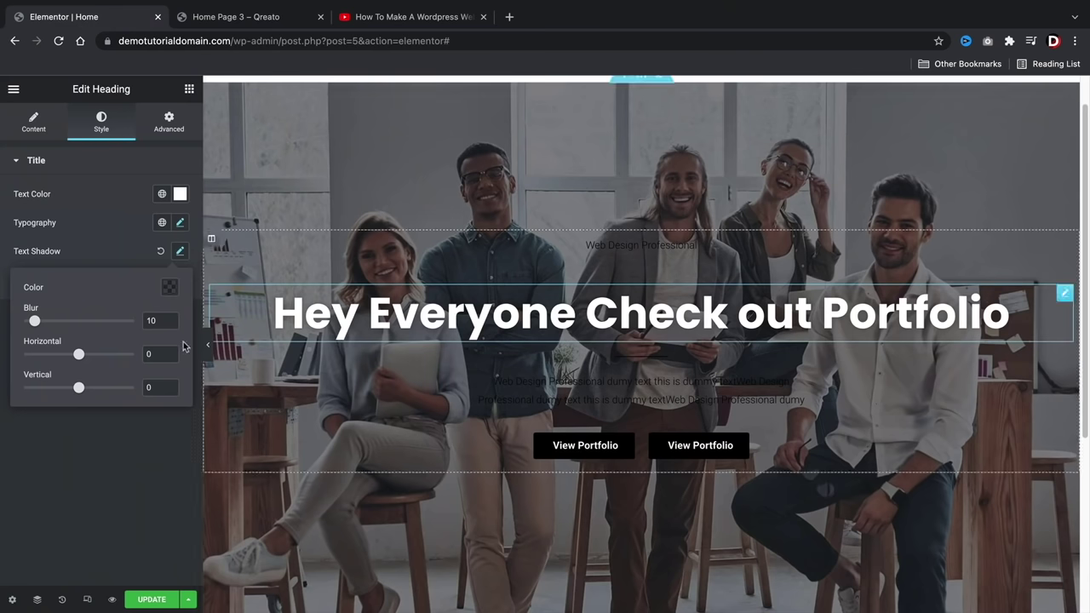
pyautogui.click(169, 287)
pyautogui.moveTo(137, 388); pyautogui.dragTo(208, 432)
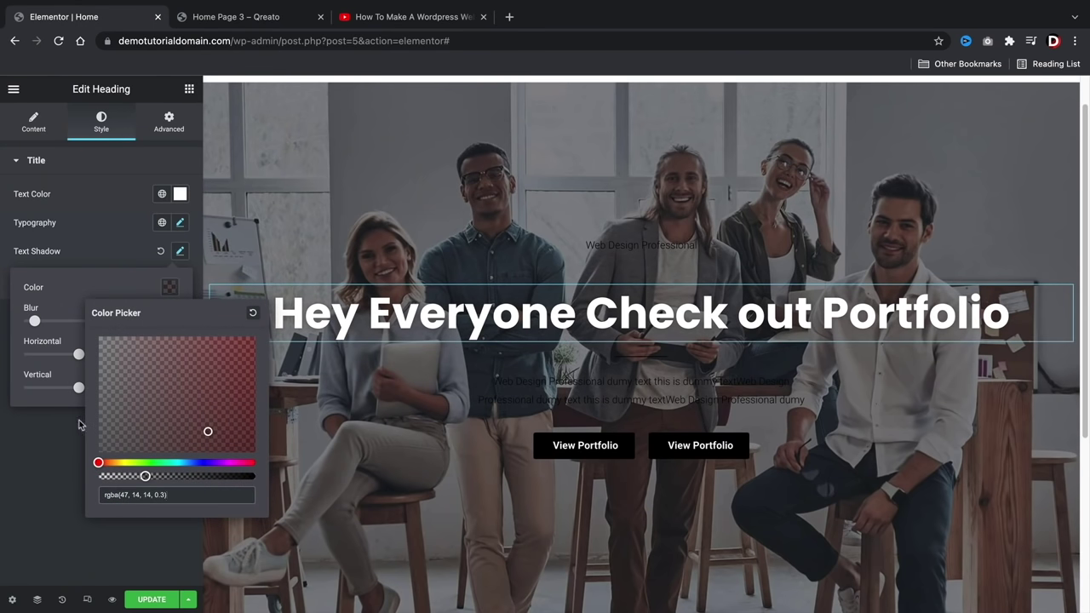
pyautogui.click(34, 321)
pyautogui.moveTo(34, 321); pyautogui.dragTo(85, 322)
# Step: Make the heading shadow nearly opaque black and settle its blur at 47 with zero offsets
pyautogui.click(169, 287)
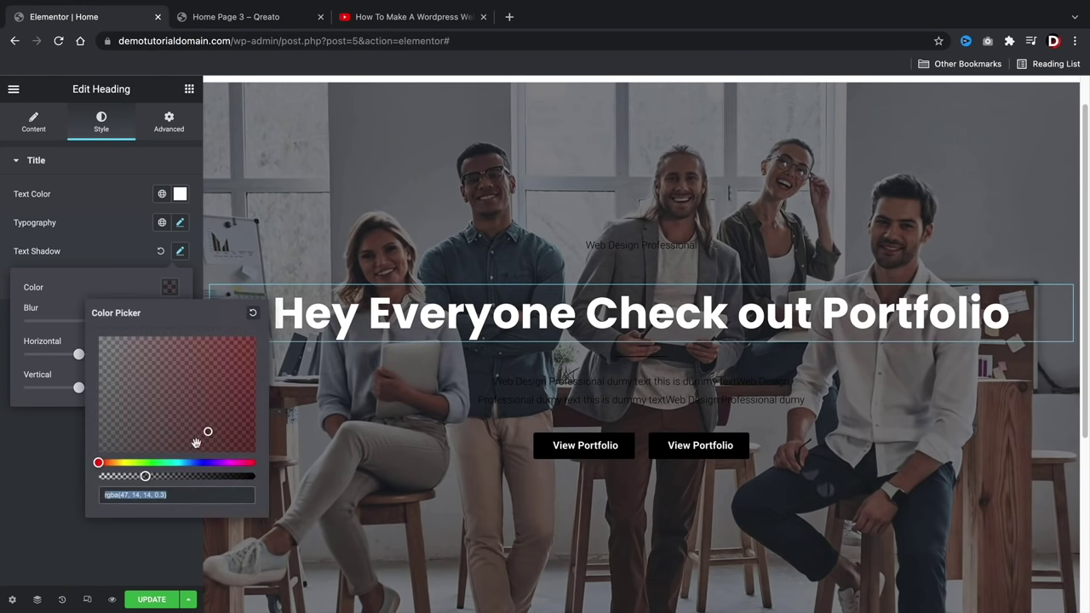
pyautogui.click(247, 476)
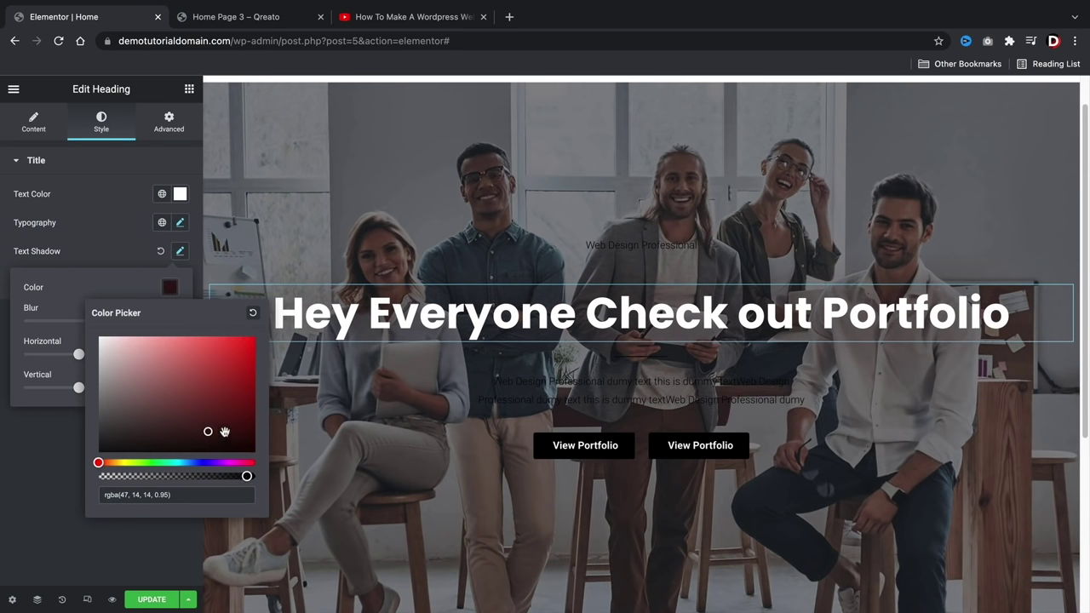
pyautogui.click(188, 437)
pyautogui.click(102, 322)
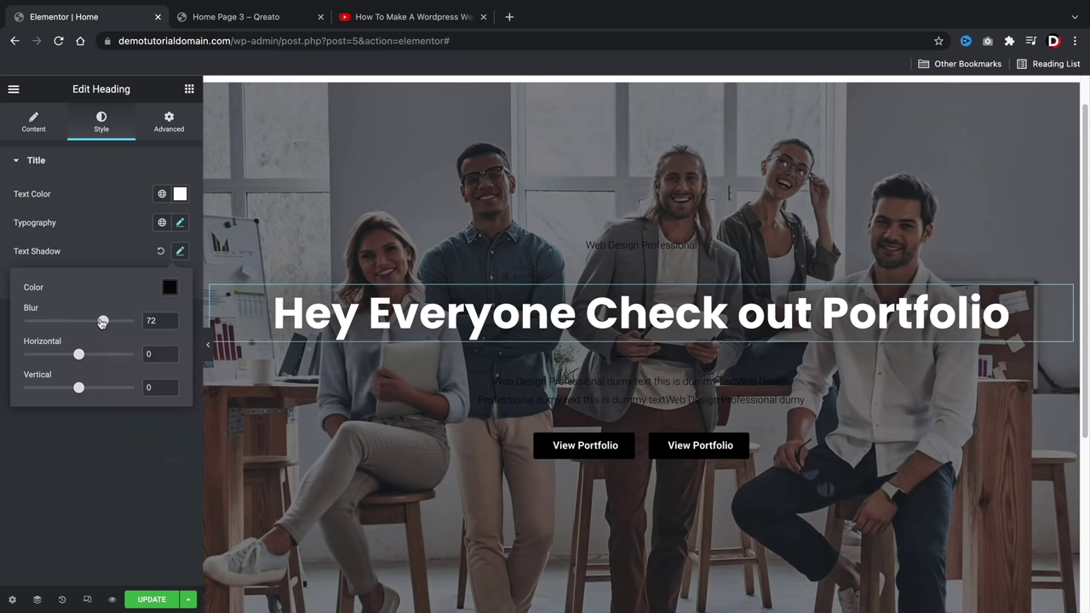
pyautogui.moveTo(102, 322); pyautogui.dragTo(127, 322)
pyautogui.click(132, 237)
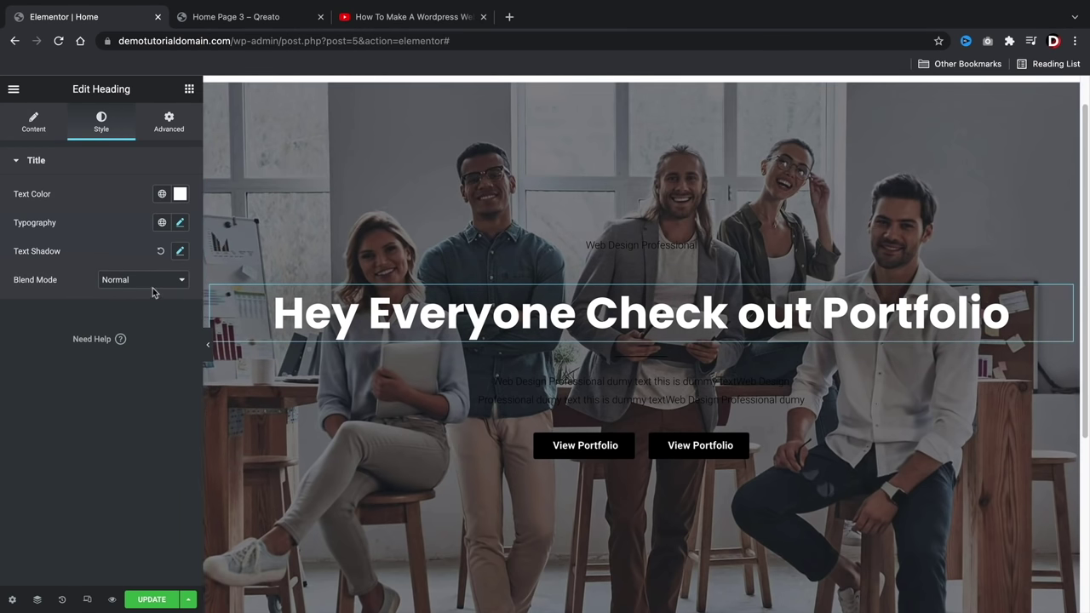
pyautogui.click(180, 223)
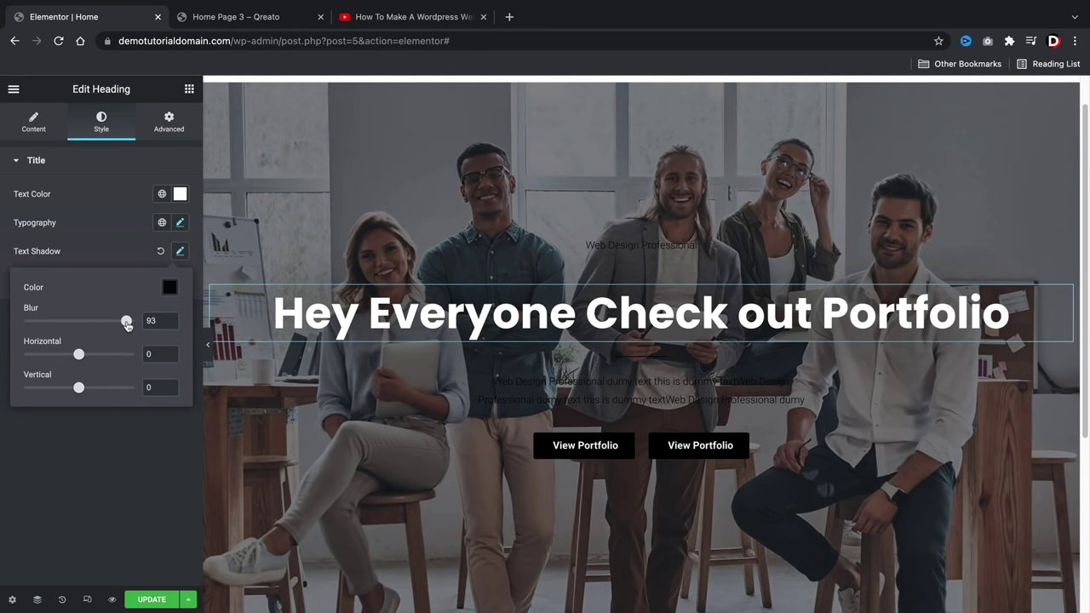
pyautogui.moveTo(126, 323); pyautogui.dragTo(76, 331)
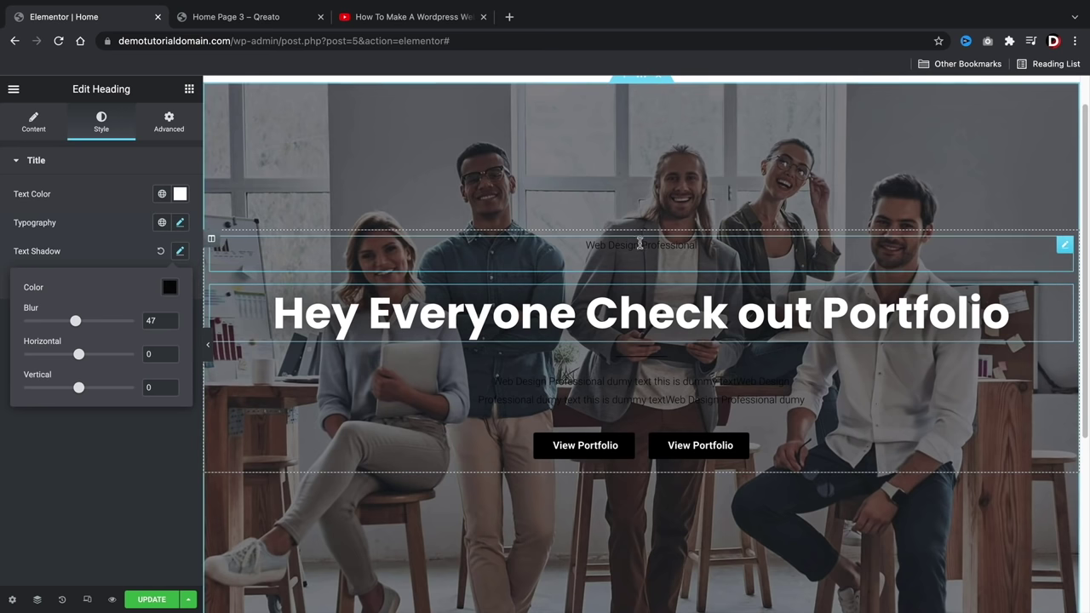
# Step: Make the Web Design Professional subtitle text white
pyautogui.click(648, 286)
pyautogui.click(663, 245)
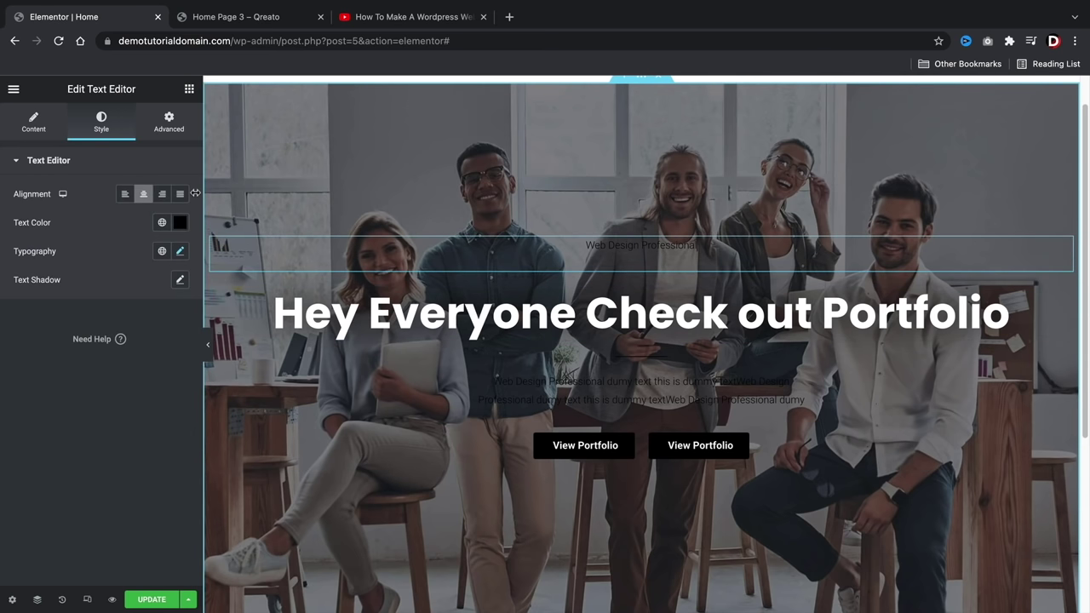
pyautogui.click(180, 223)
pyautogui.click(26, 281)
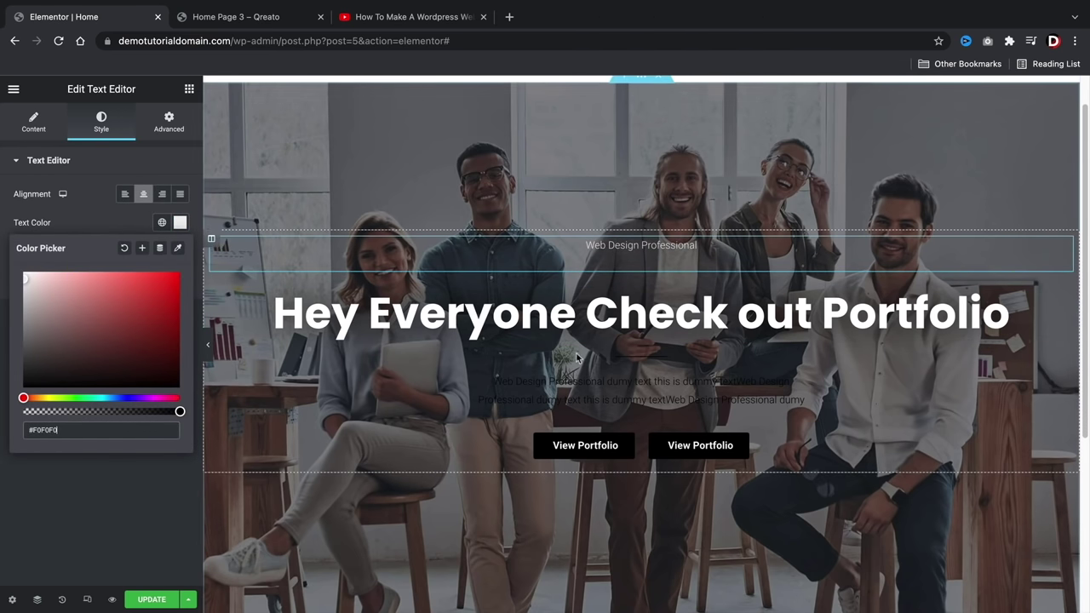
# Step: Make the body paragraph under the heading pure white
pyautogui.click(800, 379)
pyautogui.click(101, 122)
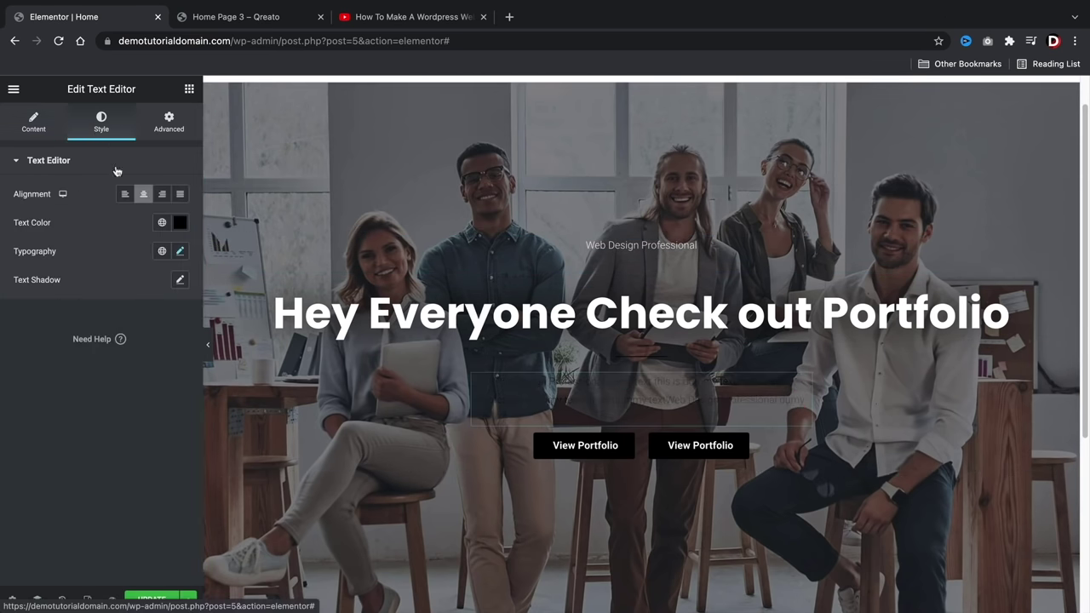
pyautogui.click(180, 223)
pyautogui.click(30, 273)
pyautogui.moveTo(28, 272); pyautogui.dragTo(10, 272)
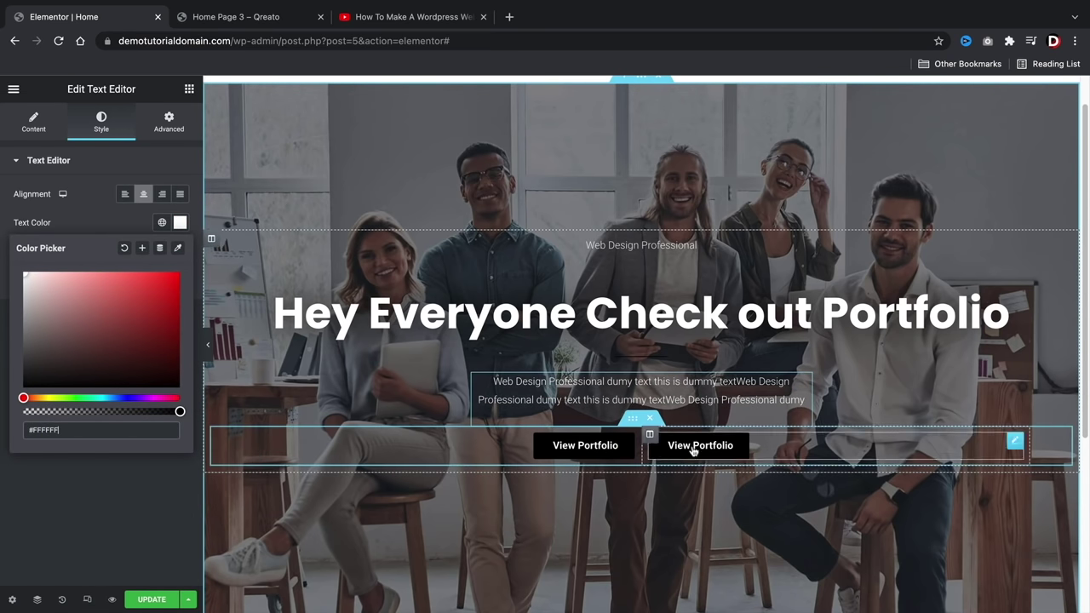
# Step: Colour the divider light grey #F0F0F0 and hide the editing panel to preview
pyautogui.click(649, 360)
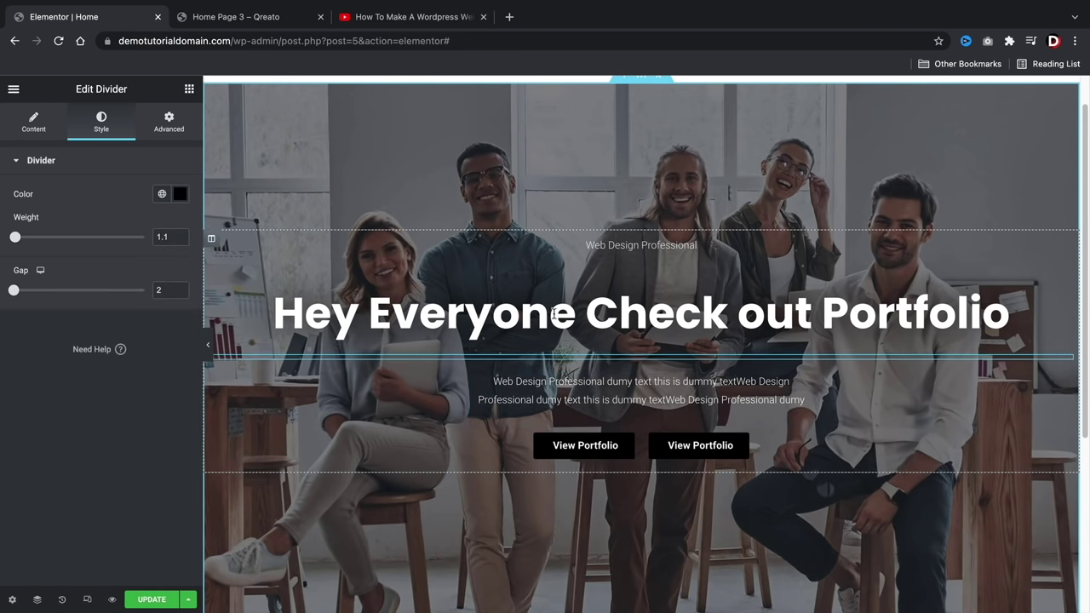
pyautogui.click(180, 194)
pyautogui.click(117, 288)
pyautogui.moveTo(107, 281); pyautogui.dragTo(26, 248)
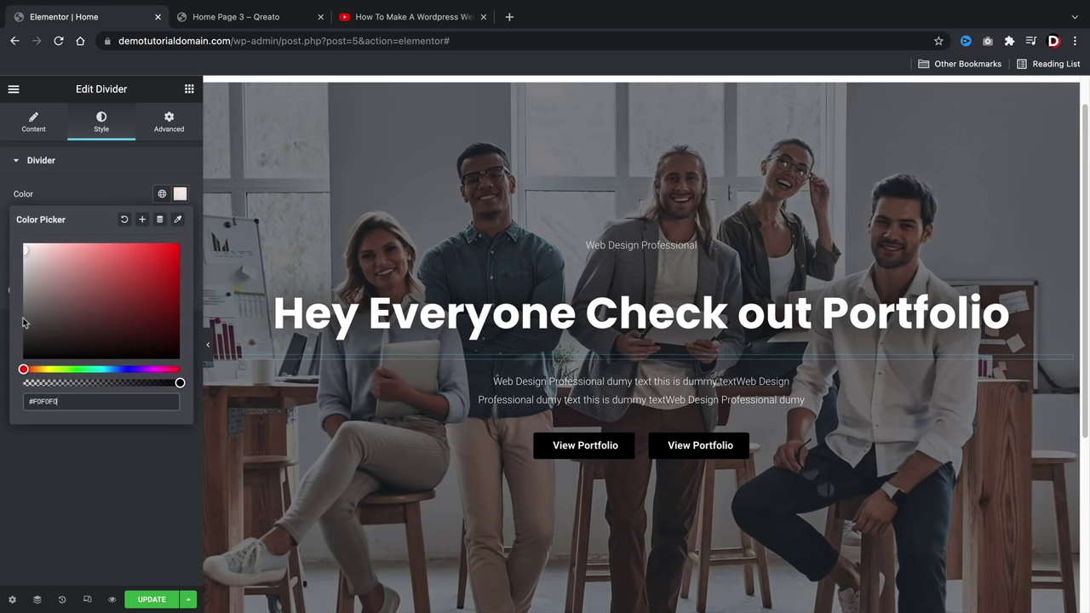
pyautogui.click(116, 479)
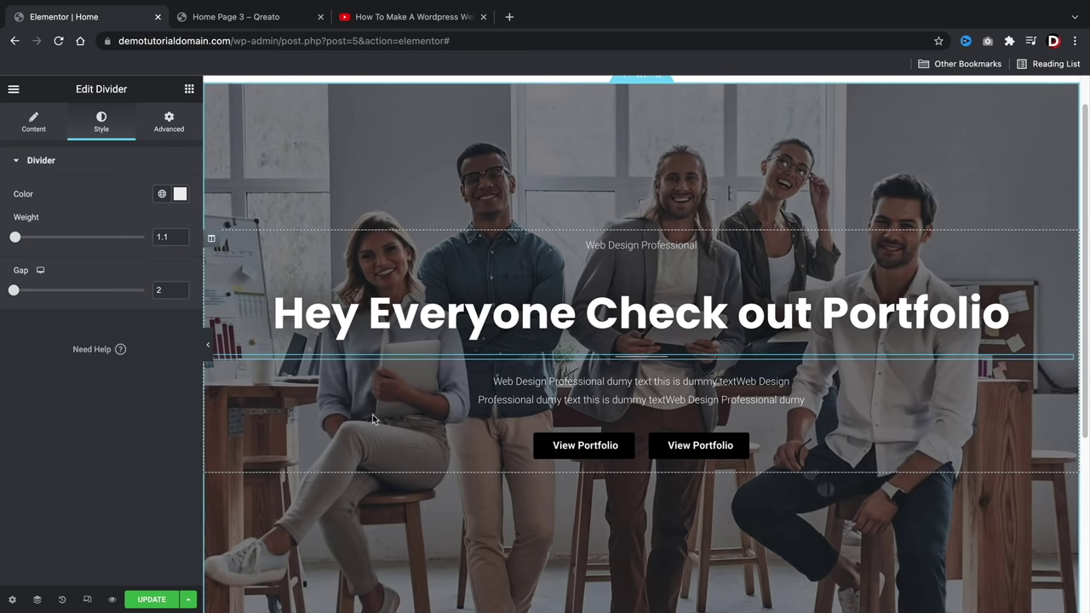
pyautogui.click(207, 344)
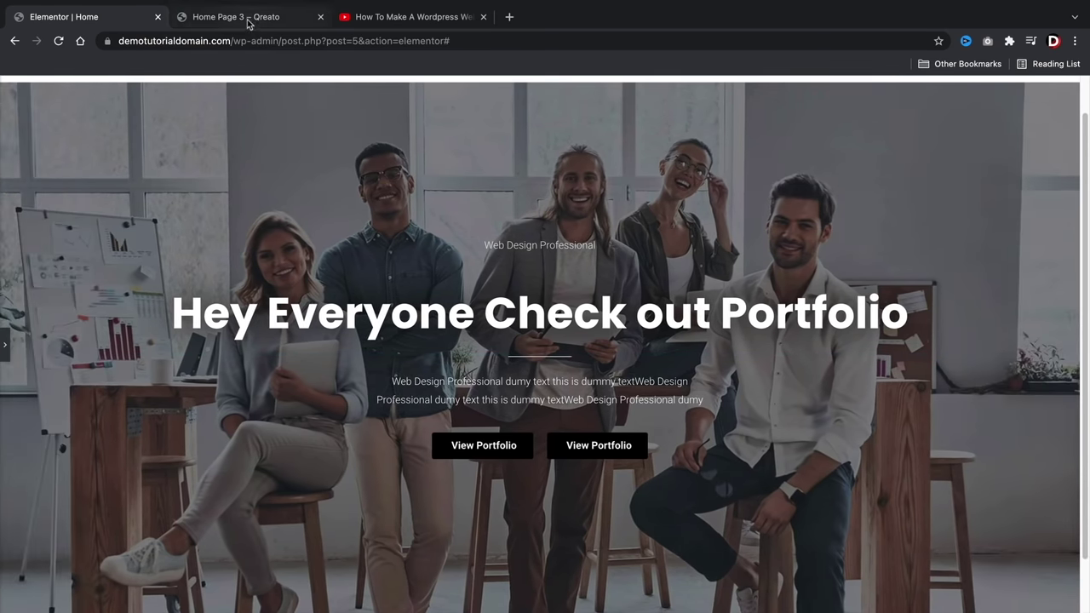
pyautogui.click(247, 17)
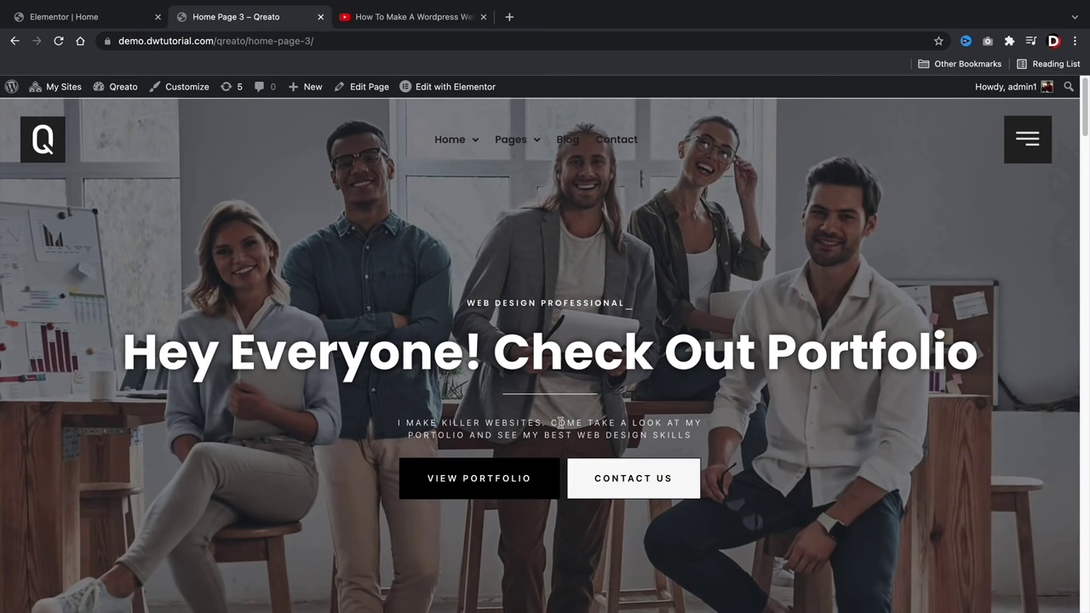
pyautogui.moveTo(398, 424); pyautogui.dragTo(591, 436)
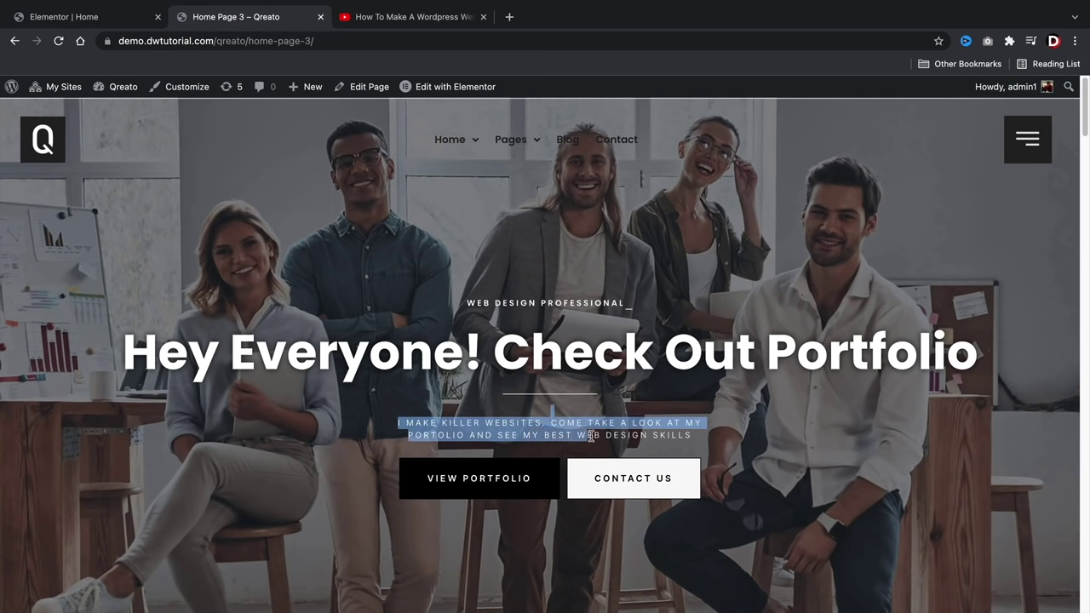
pyautogui.click(593, 436)
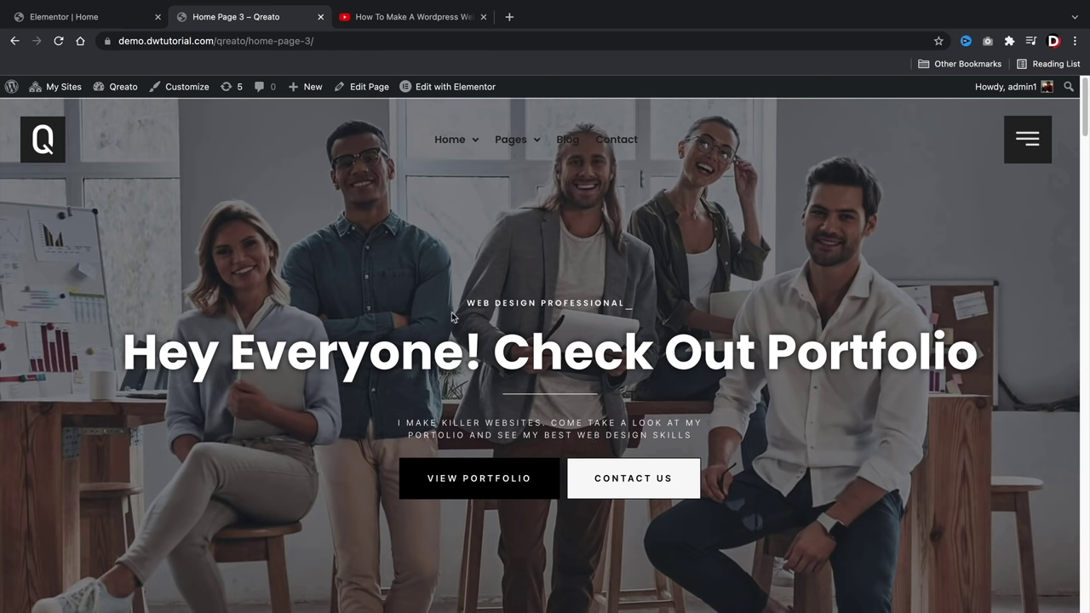
pyautogui.click(128, 17)
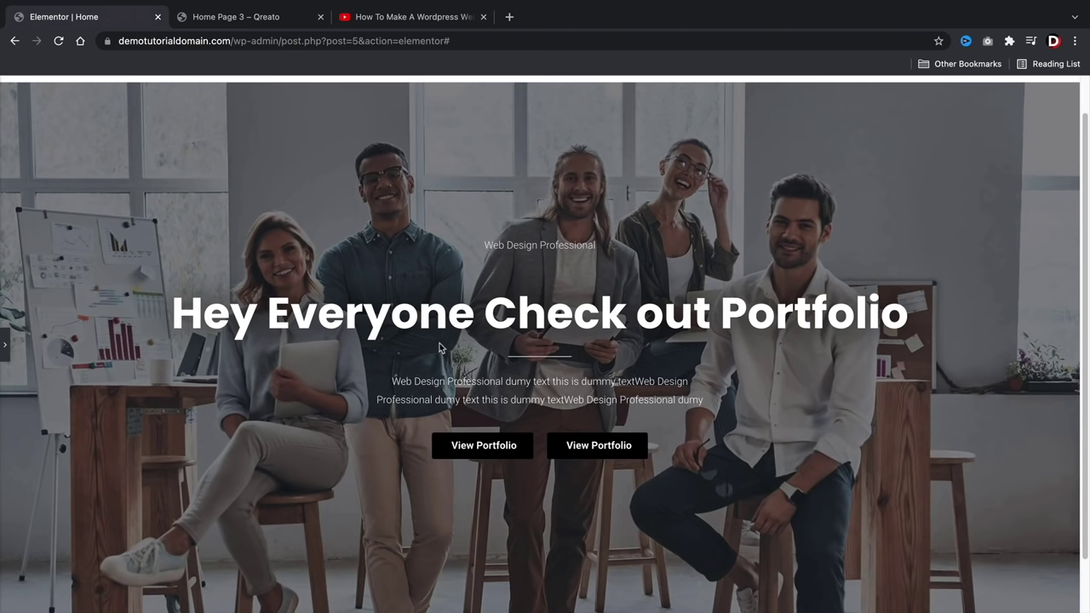
pyautogui.scroll(-1, 450, 347)
# Step: Add a new three-column section below the hero
pyautogui.click(5, 345)
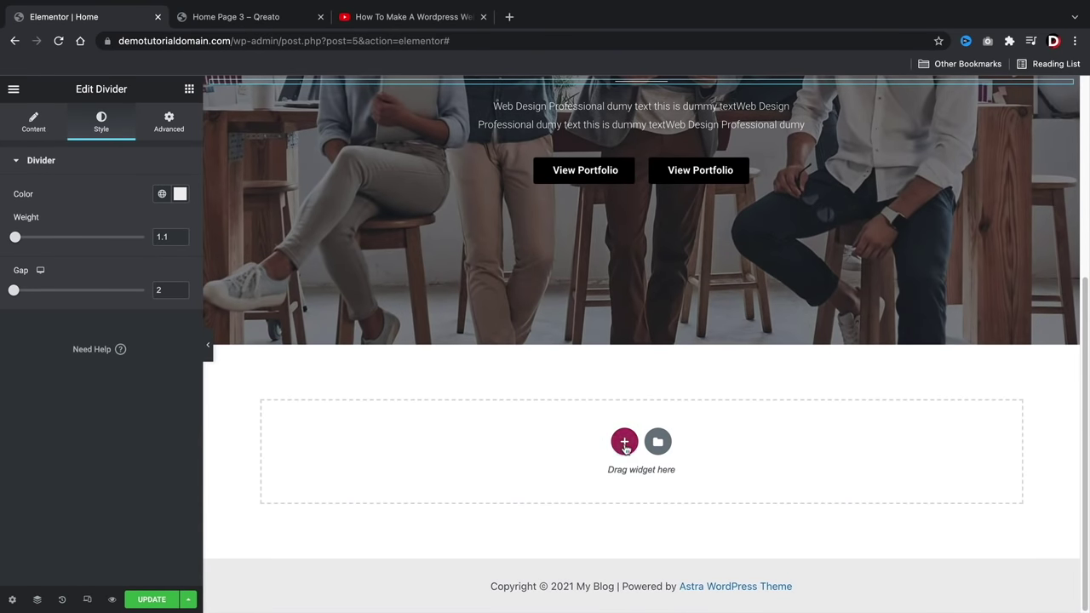
pyautogui.click(624, 443)
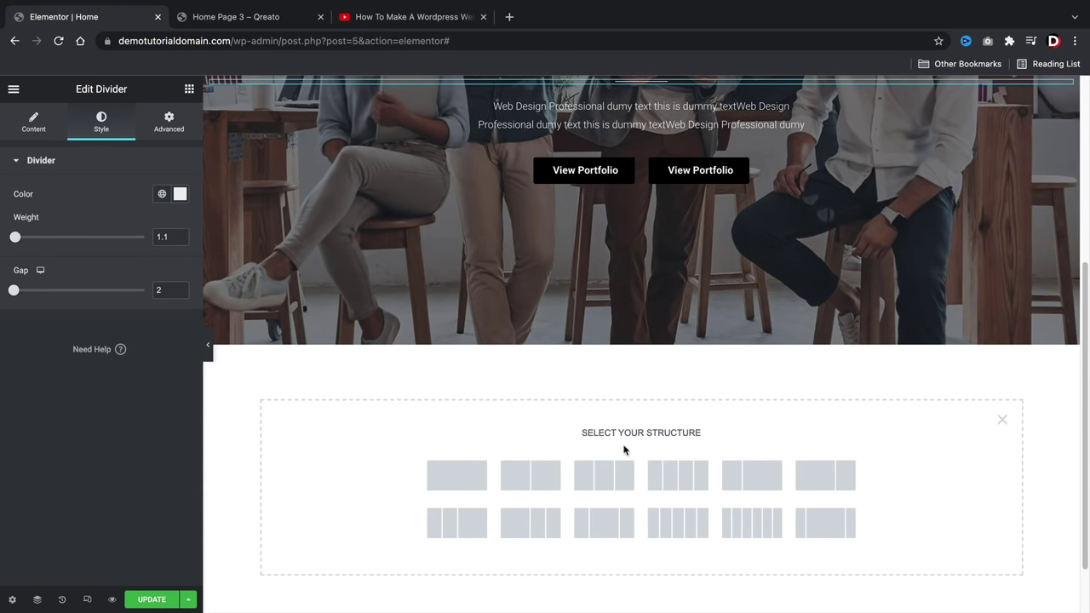
pyautogui.click(601, 482)
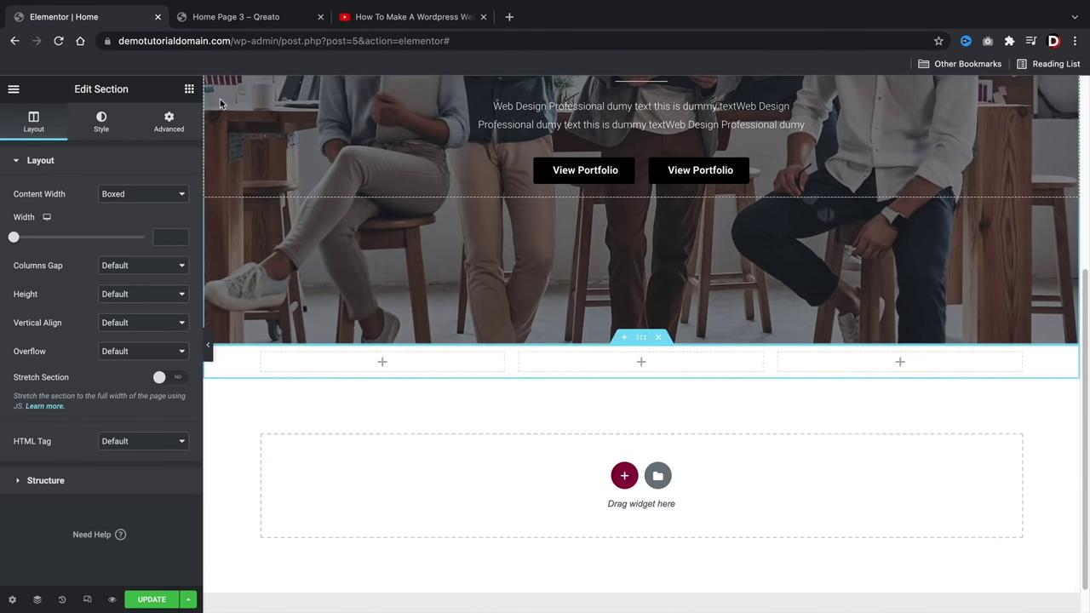
# Step: Place a Heading, Text Editor and Button in the first column, then click UPDATE to save
pyautogui.click(189, 89)
pyautogui.moveTo(149, 223); pyautogui.dragTo(354, 368)
pyautogui.click(189, 88)
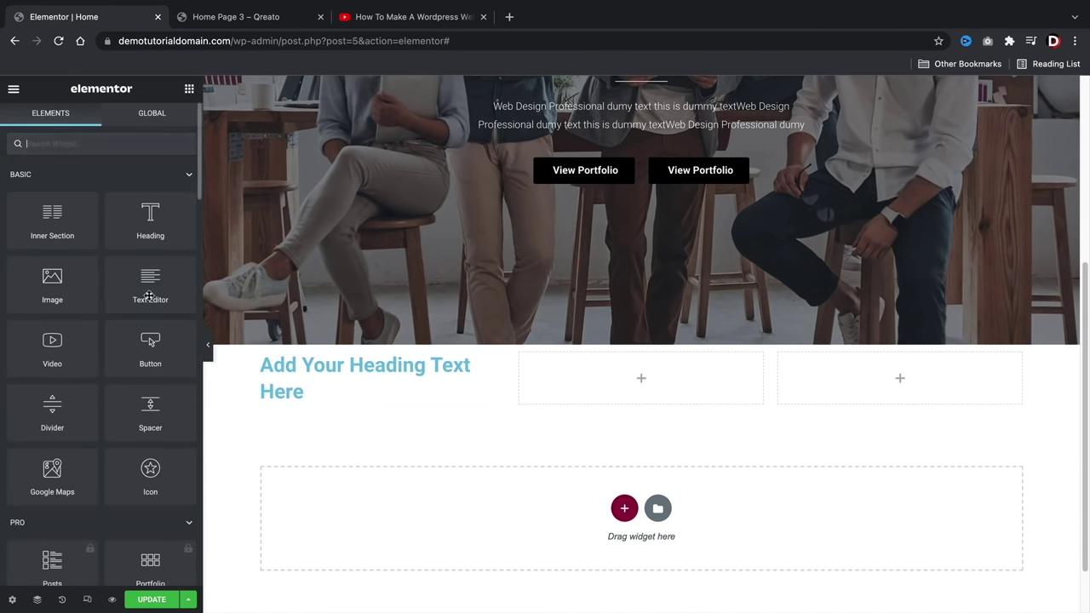
pyautogui.moveTo(148, 281); pyautogui.dragTo(307, 404)
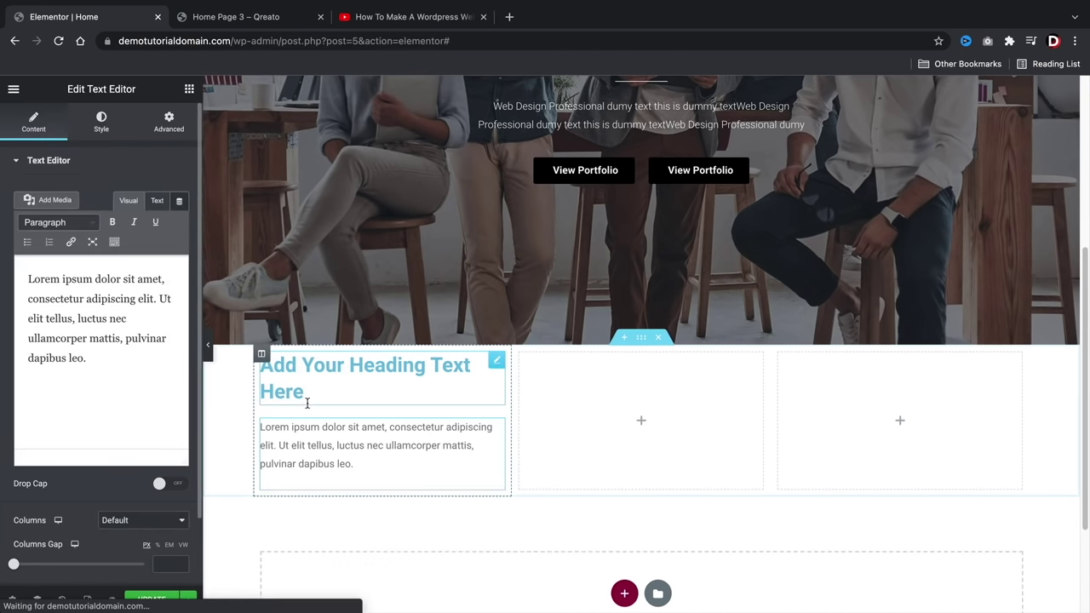
pyautogui.click(189, 88)
pyautogui.moveTo(126, 356); pyautogui.dragTo(317, 495)
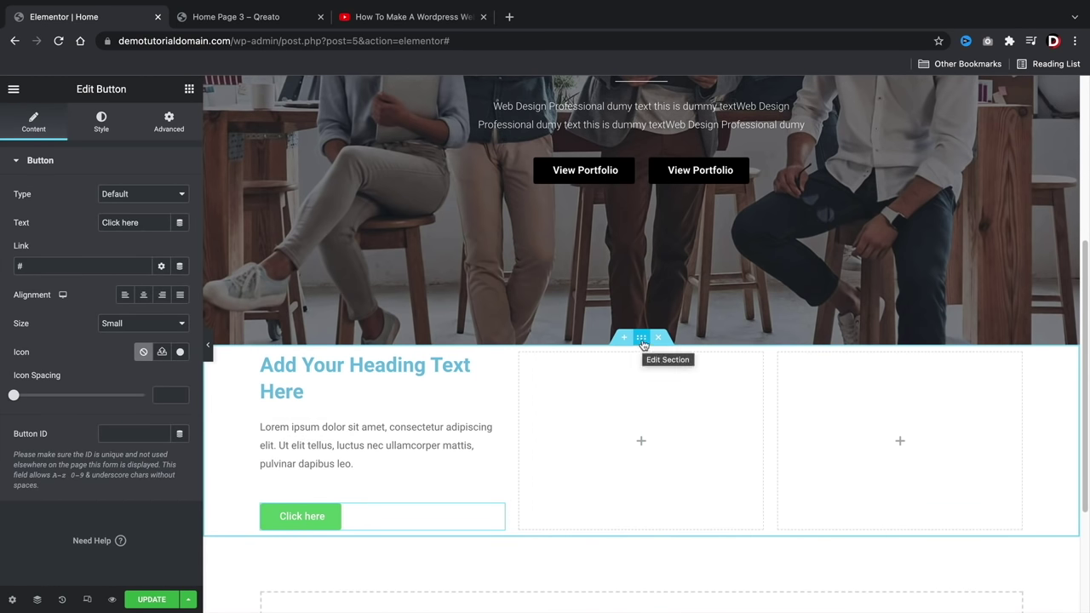
pyautogui.scroll(4, 502, 309)
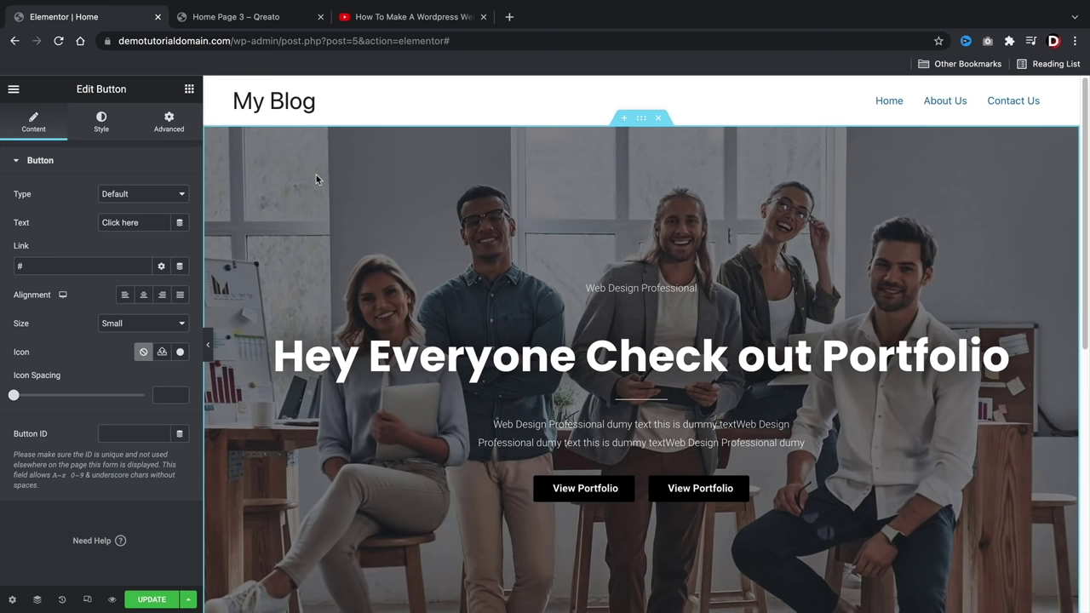
pyautogui.click(154, 600)
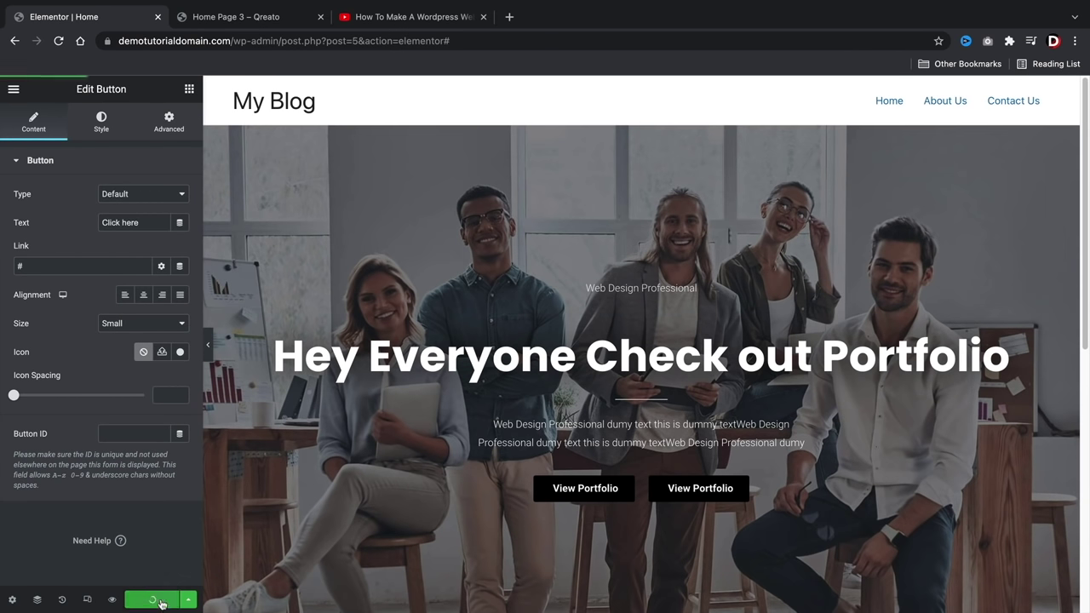
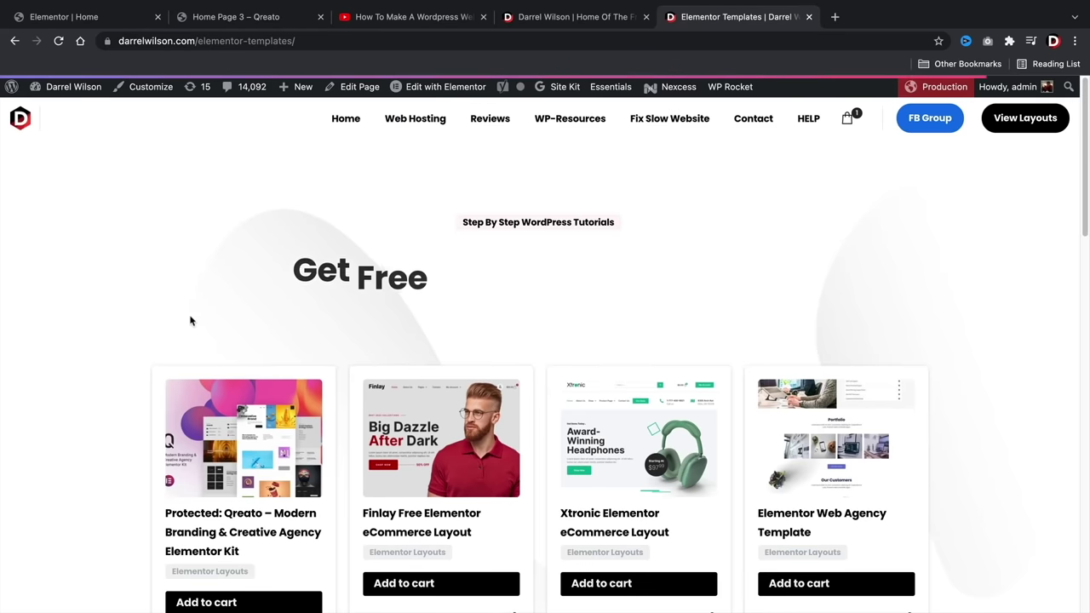
# Step: Open the Qreato kit's product page and preview its Portfolio Gallery, Portfolio Single and Services layouts
pyautogui.scroll(-3, 281, 358)
pyautogui.scroll(-1, 180, 315)
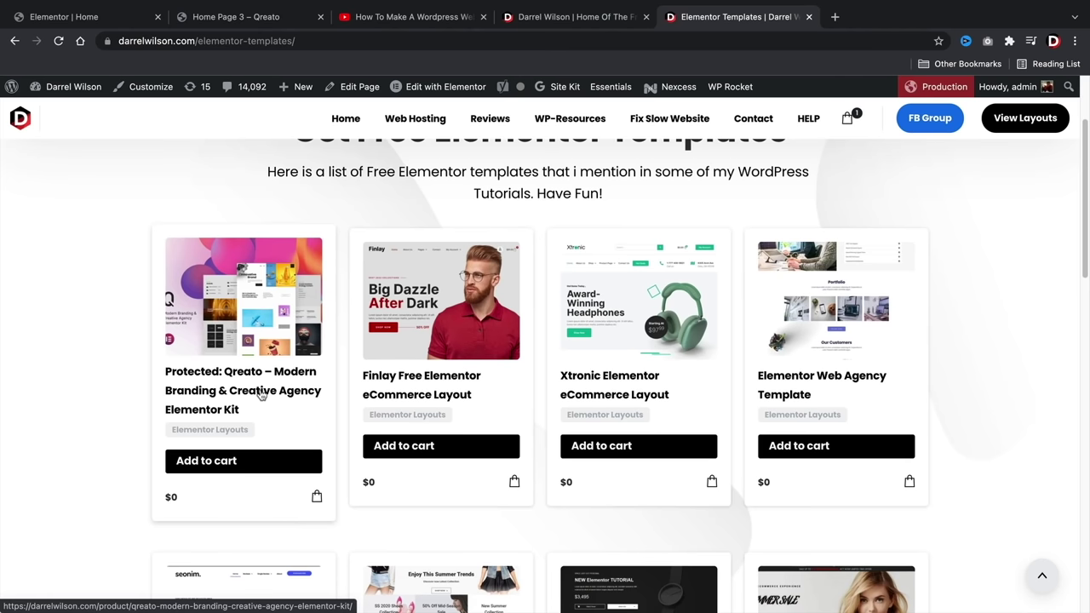
pyautogui.click(262, 393)
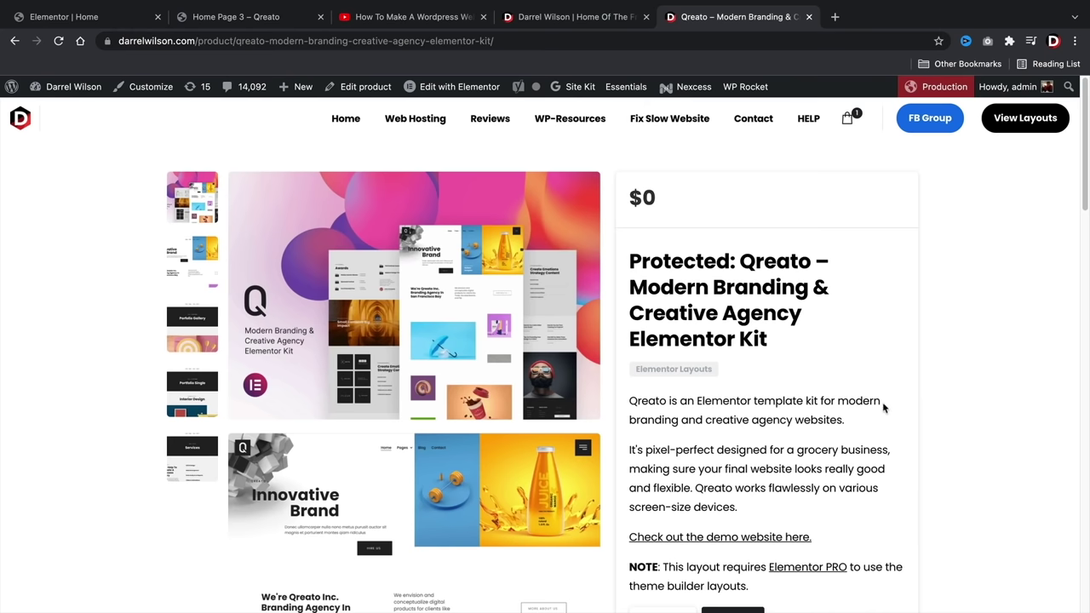
pyautogui.click(195, 254)
pyautogui.click(195, 311)
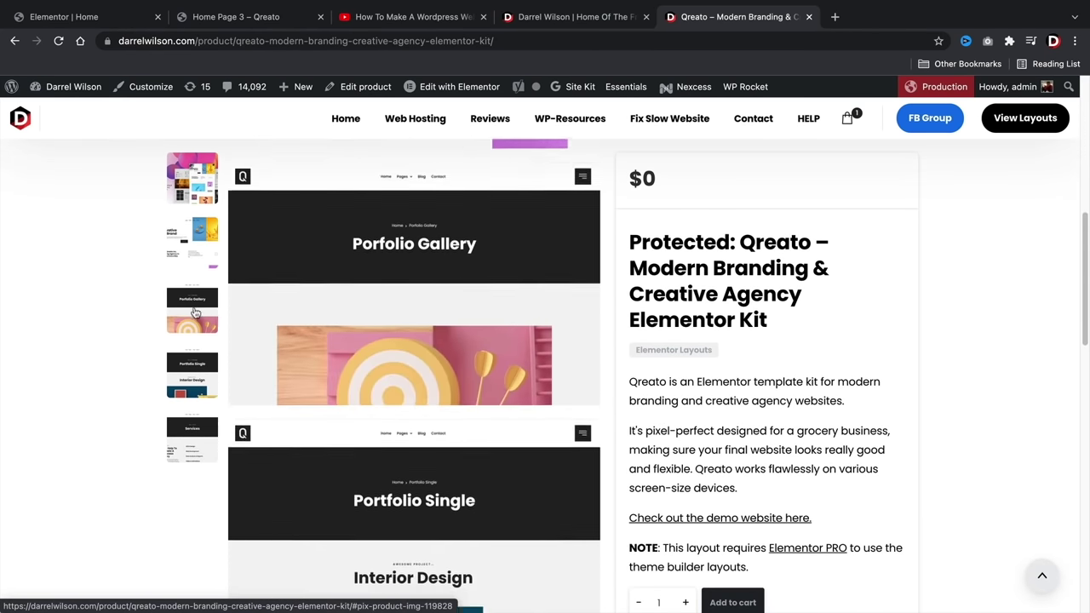
pyautogui.click(197, 370)
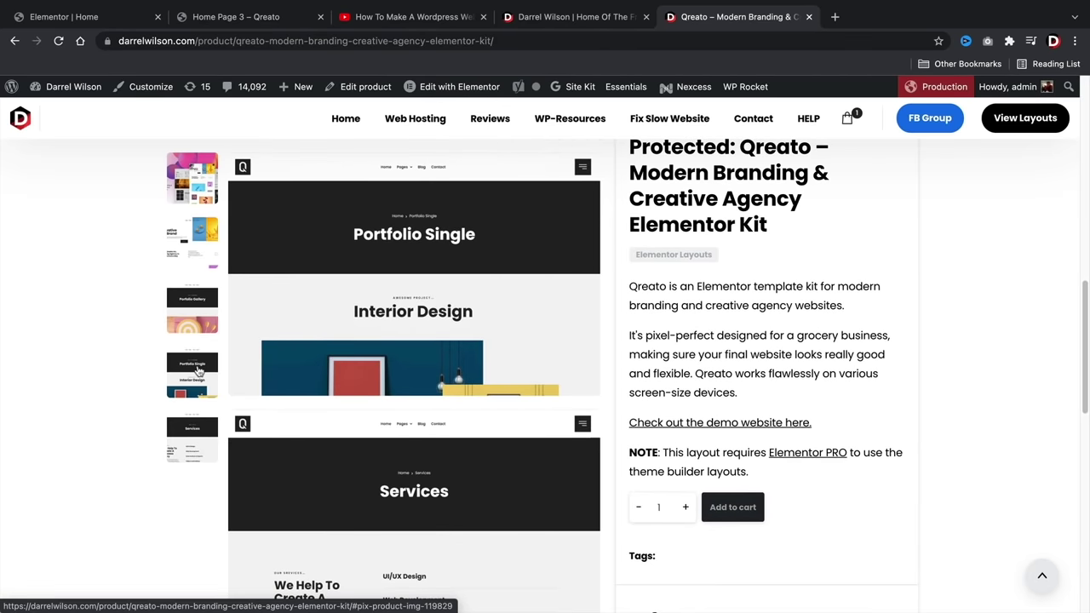
pyautogui.click(189, 430)
# Step: Add the Qreato kit to the cart and go to the shopping cart
pyautogui.scroll(-3, 190, 436)
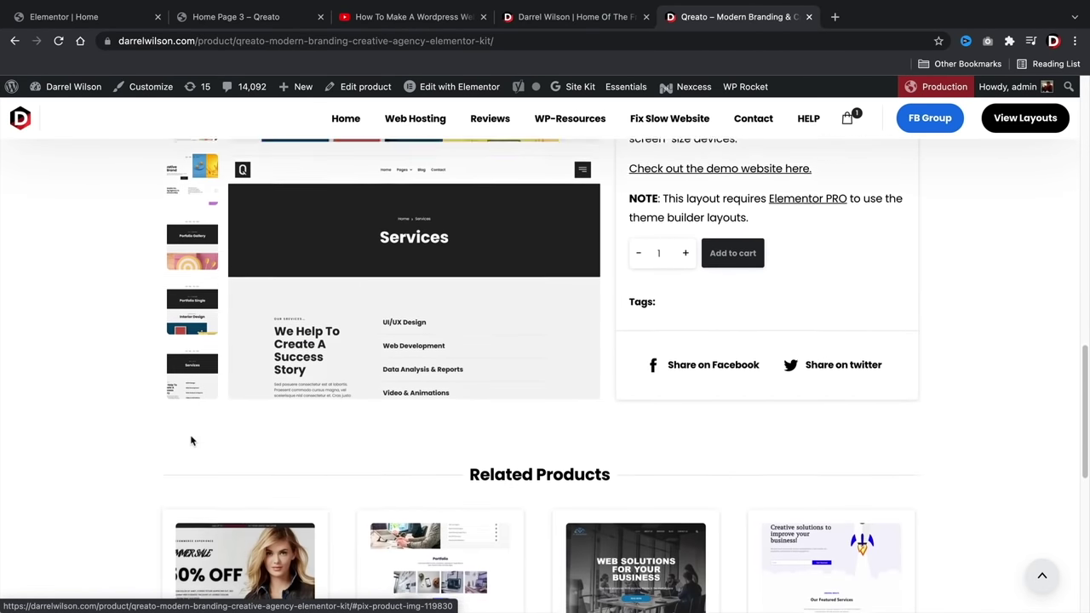
pyautogui.scroll(4, 1065, 447)
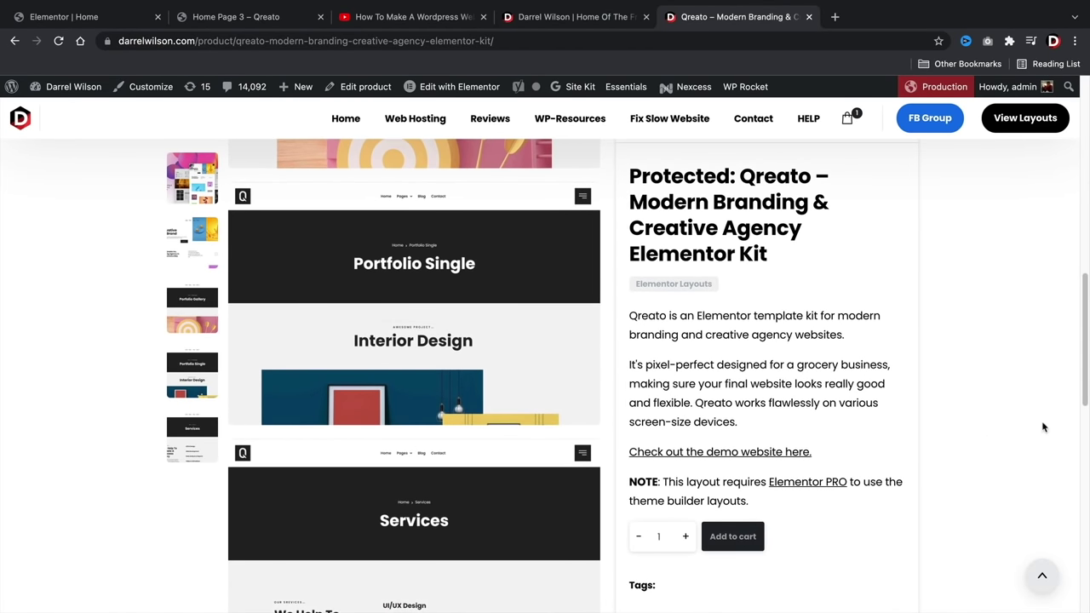
pyautogui.click(734, 536)
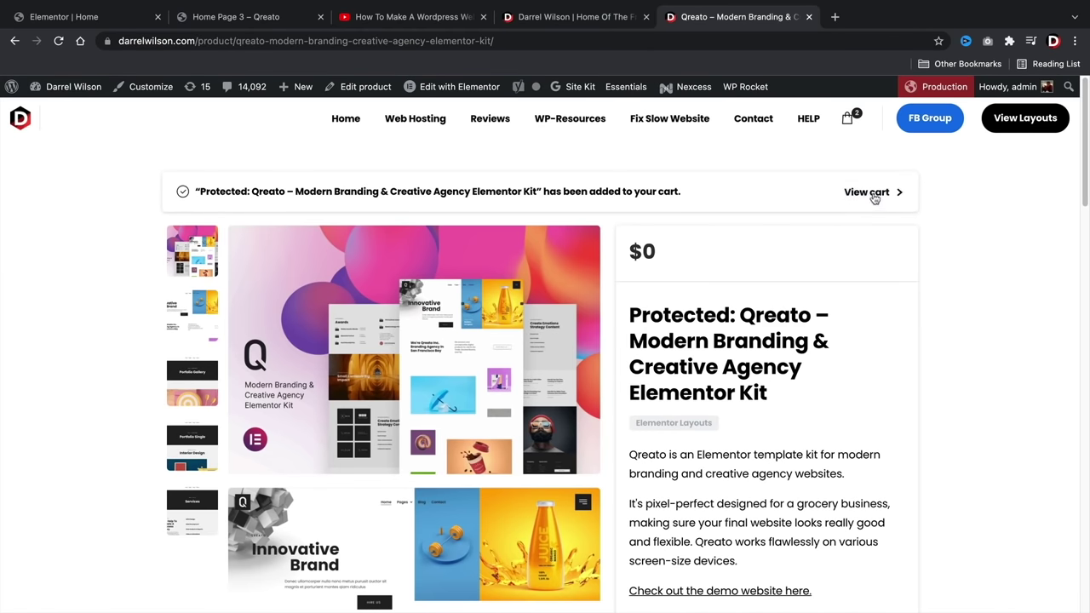
pyautogui.click(872, 194)
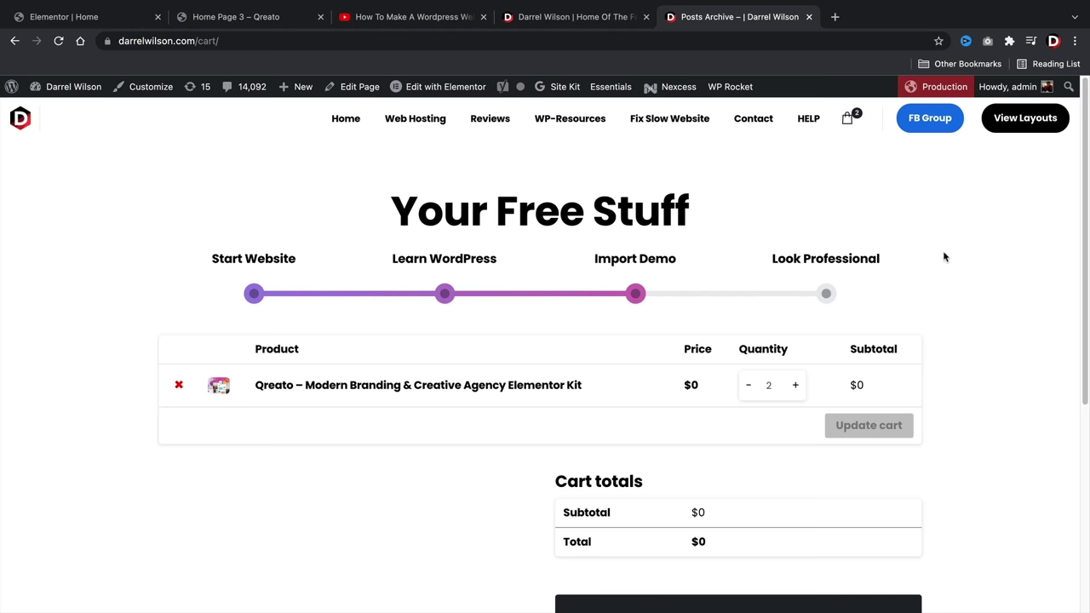
# Step: Review the Your Free Stuff cart, proceed to checkout and place the free Qreato order
pyautogui.moveTo(356, 213); pyautogui.dragTo(706, 211)
pyautogui.click(707, 212)
pyautogui.scroll(-3, 738, 224)
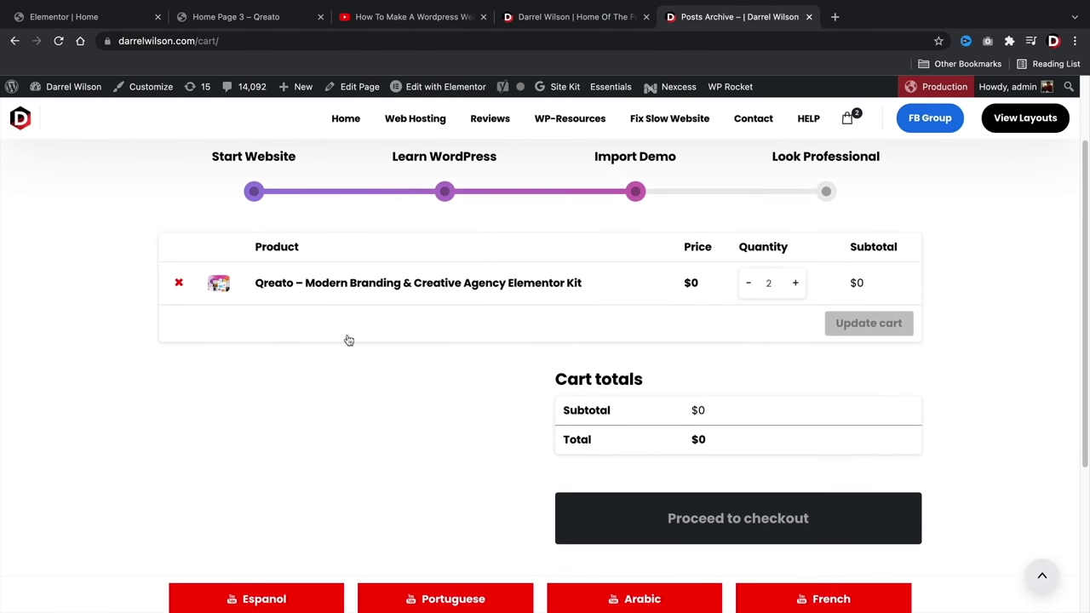
pyautogui.scroll(3, 433, 338)
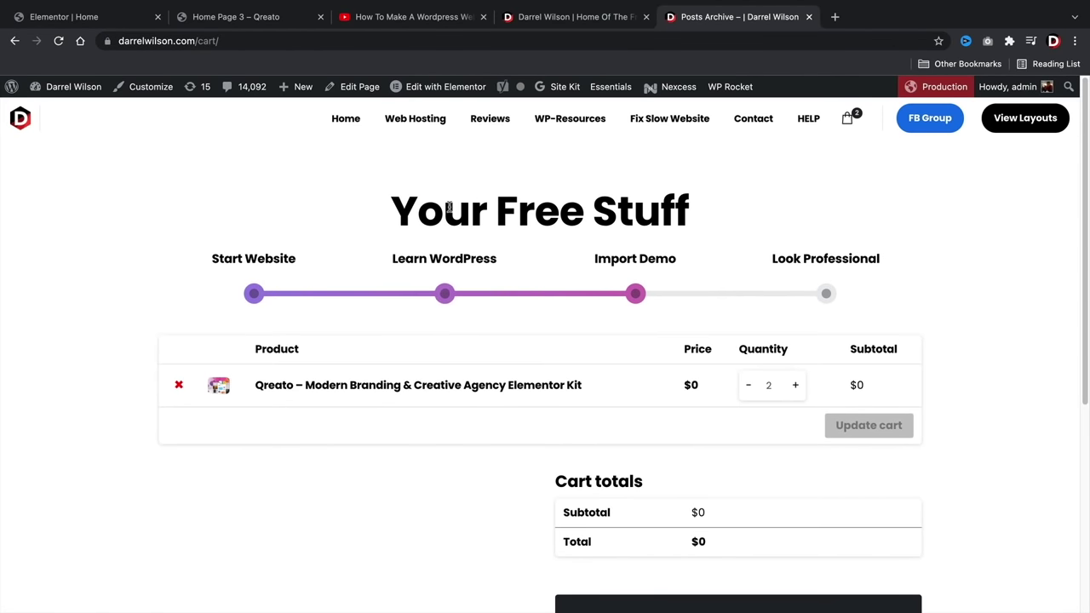
pyautogui.scroll(-2, 559, 307)
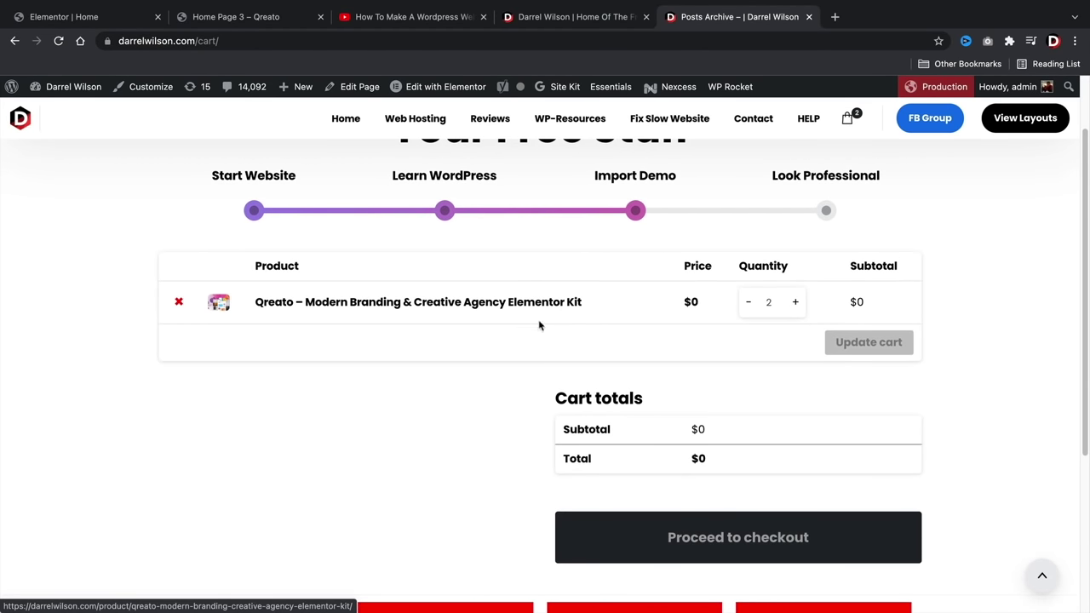
pyautogui.click(718, 545)
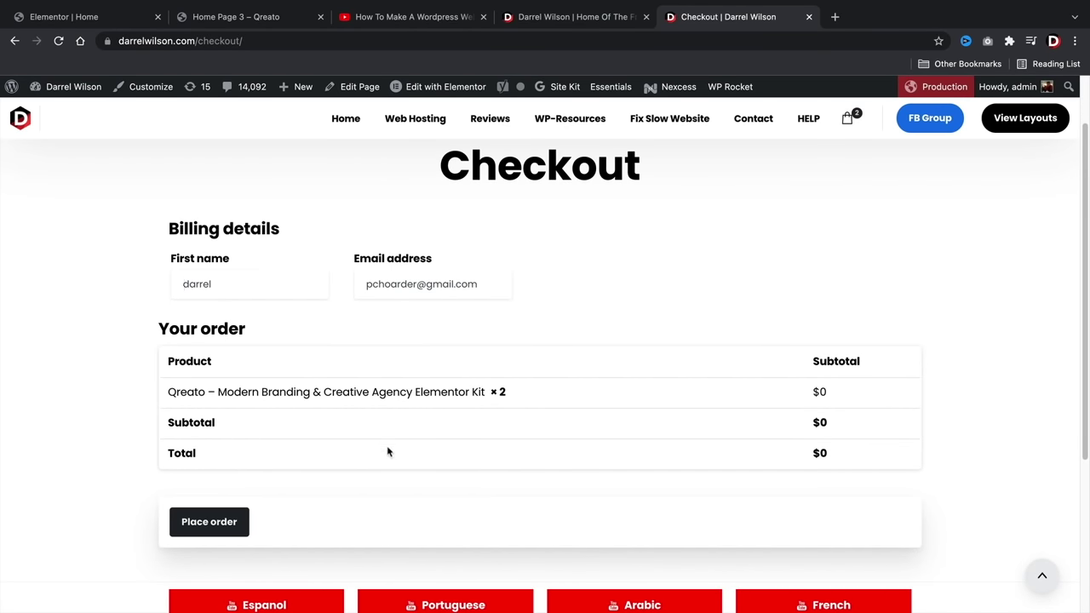
pyautogui.click(225, 523)
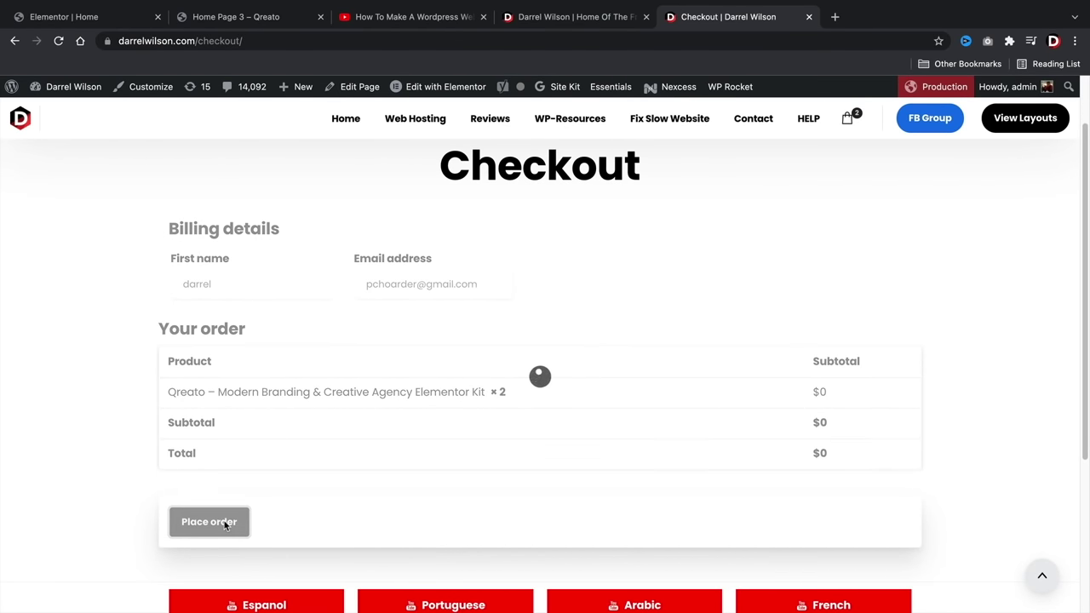
# Step: Download the Qreato kit file from the order-received Downloads section
pyautogui.scroll(-3, 910, 366)
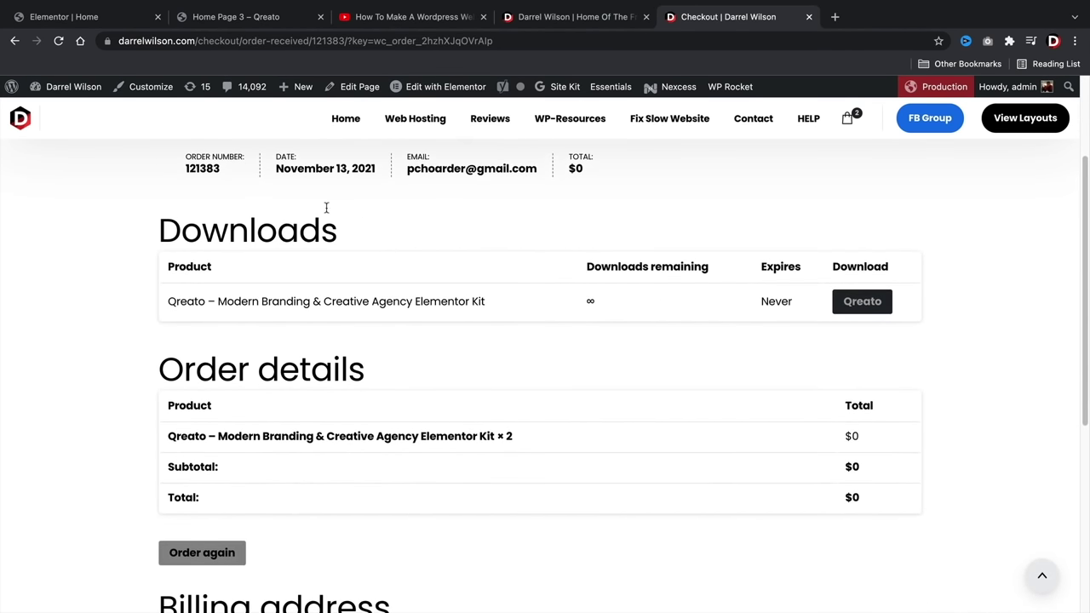
pyautogui.moveTo(343, 235); pyautogui.dragTo(139, 268)
pyautogui.click(142, 278)
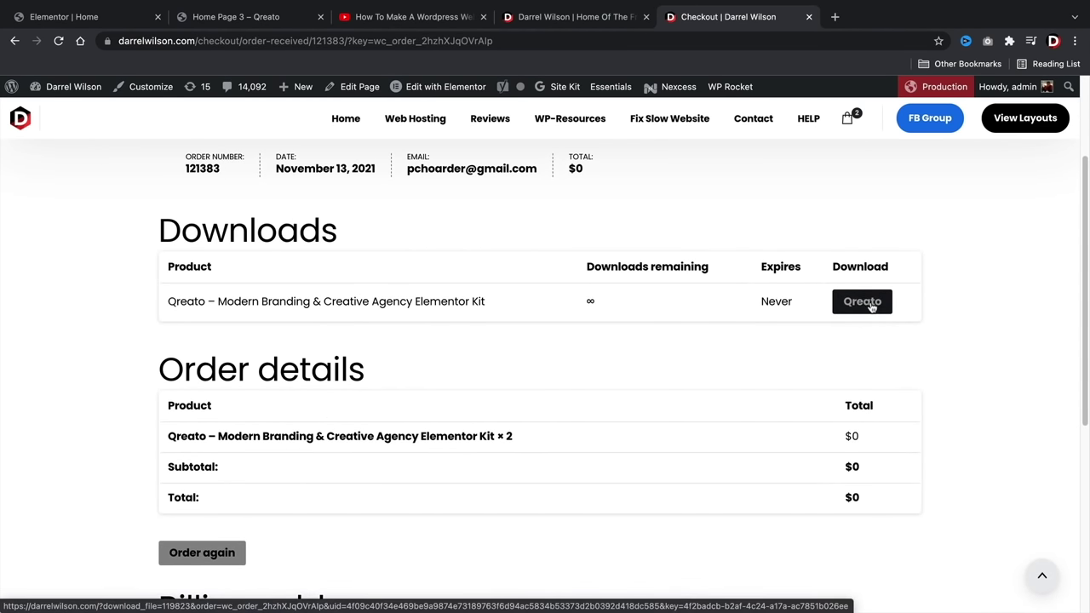
pyautogui.click(870, 304)
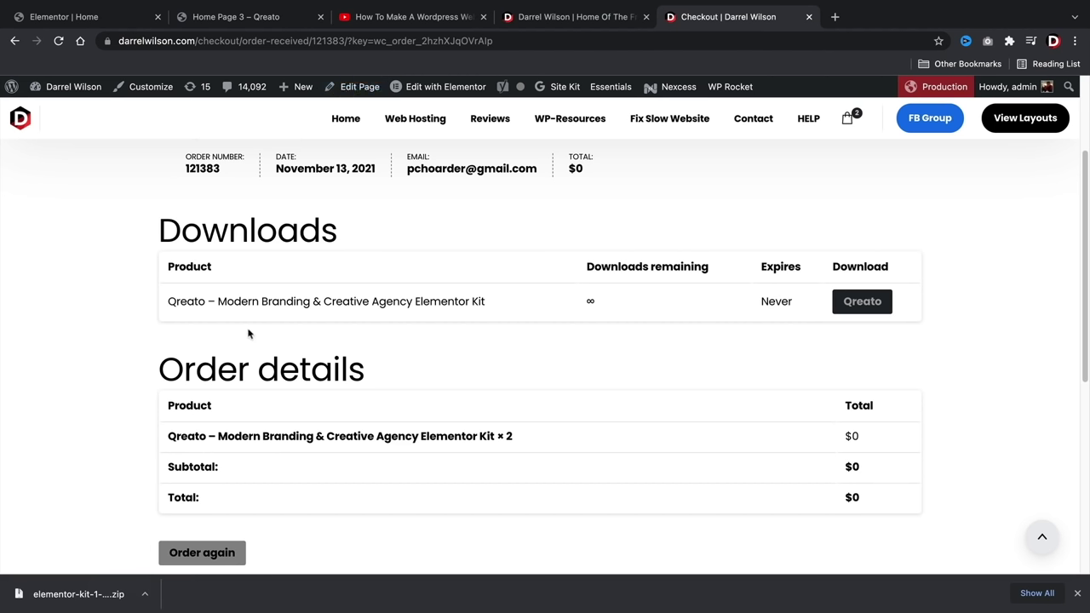
pyautogui.click(232, 21)
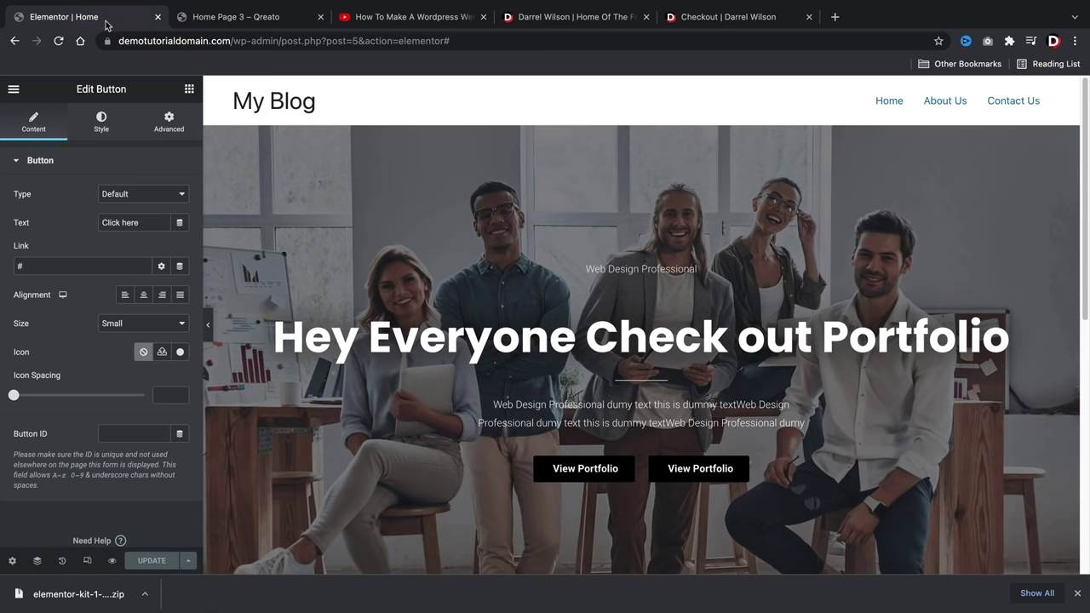
# Step: Exit the Elementor editor through its main menu to the WordPress admin pages list
pyautogui.click(112, 19)
pyautogui.click(13, 89)
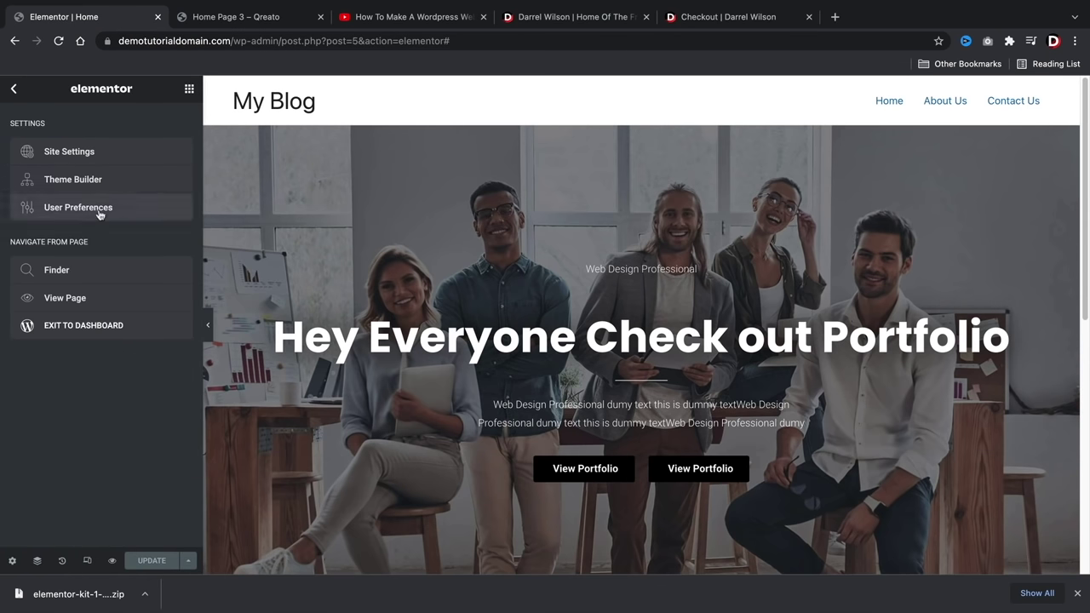
pyautogui.click(81, 333)
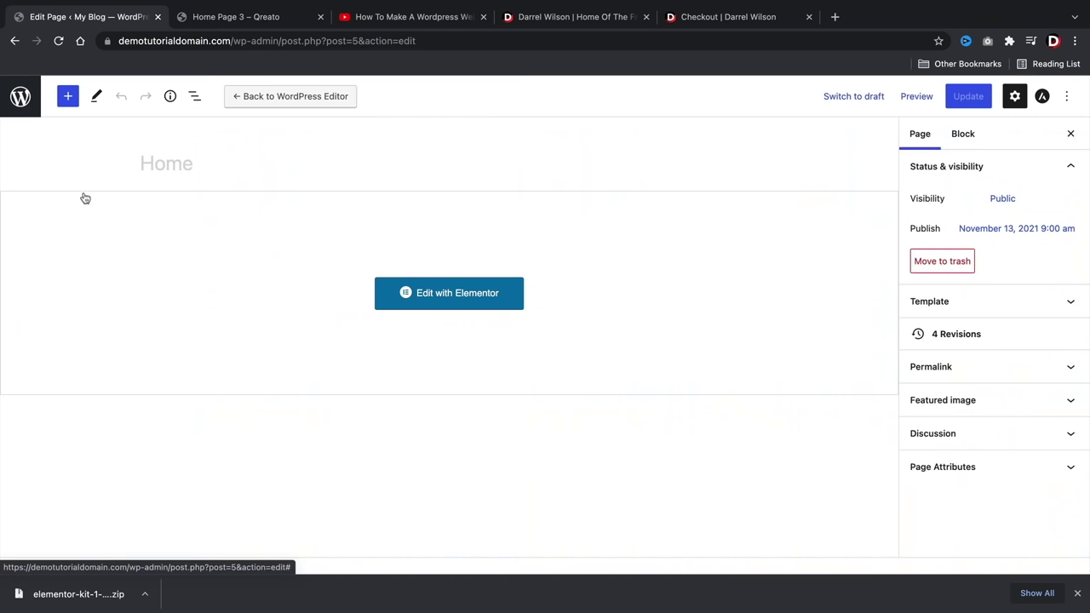
pyautogui.click(19, 97)
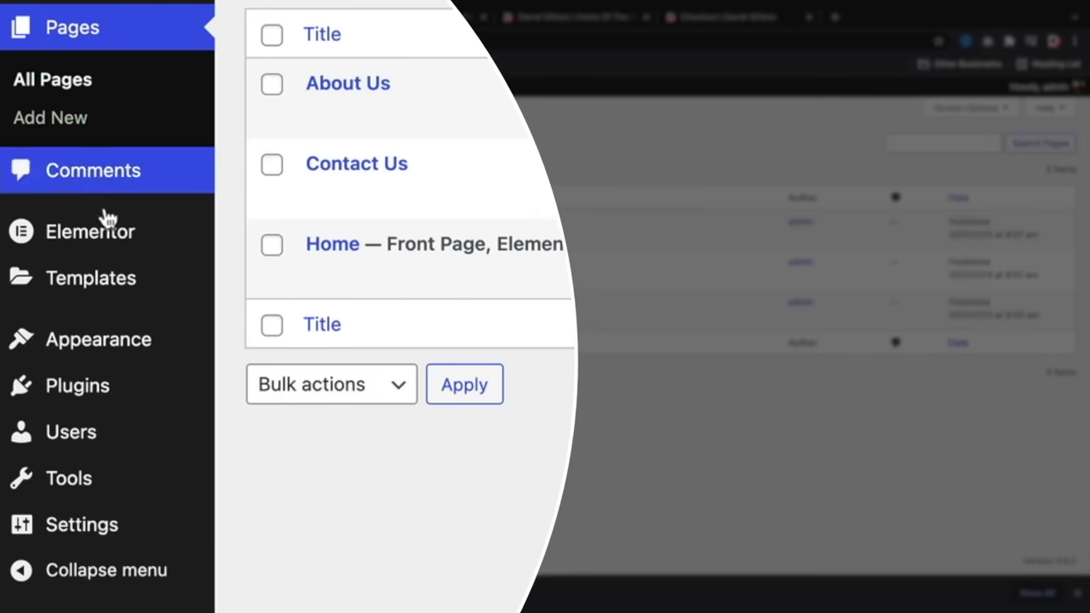
# Step: Go to Elementor Tools > Import / Export Kit and start importing a template kit
pyautogui.moveTo(109, 247)
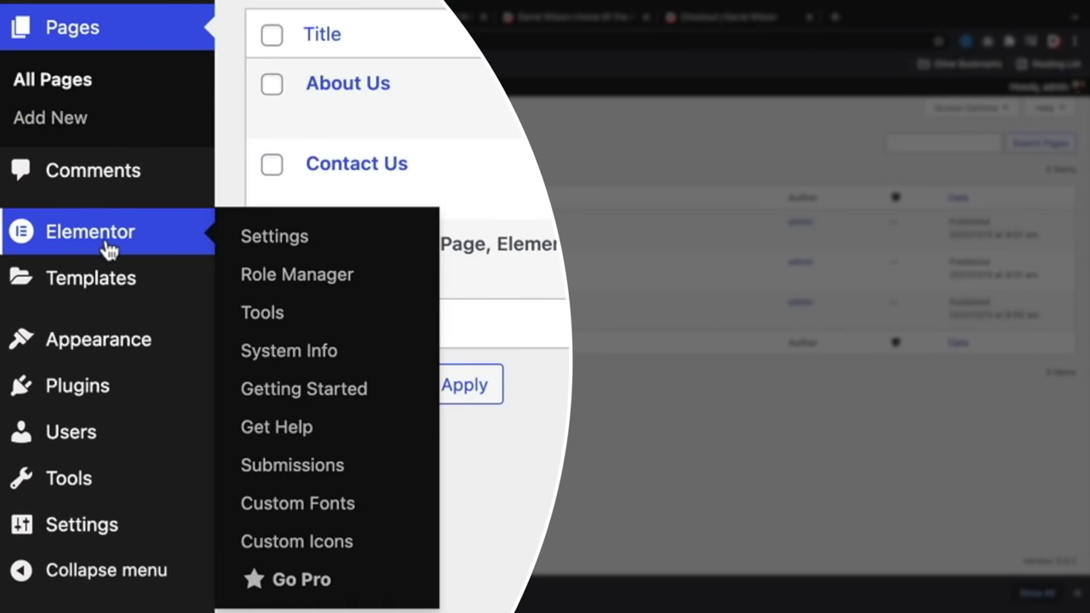
pyautogui.click(274, 323)
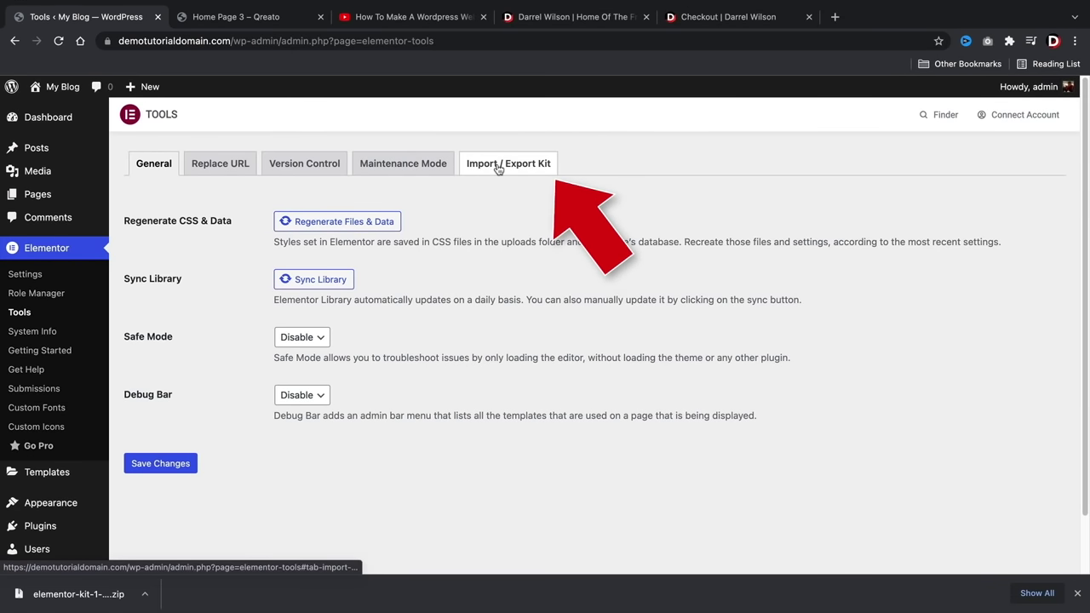
pyautogui.click(526, 167)
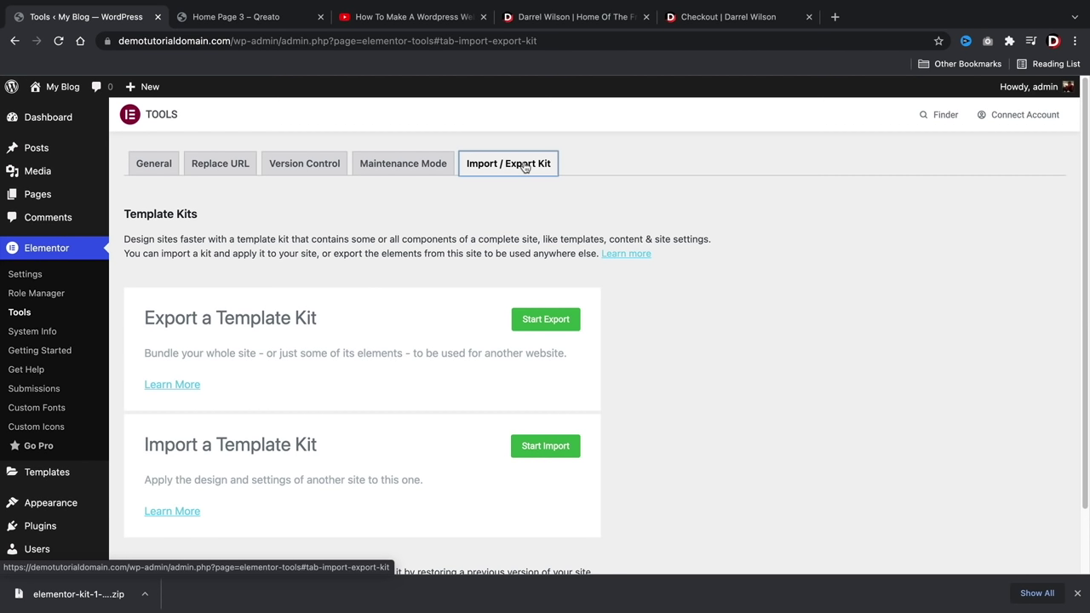
pyautogui.scroll(-2, 389, 370)
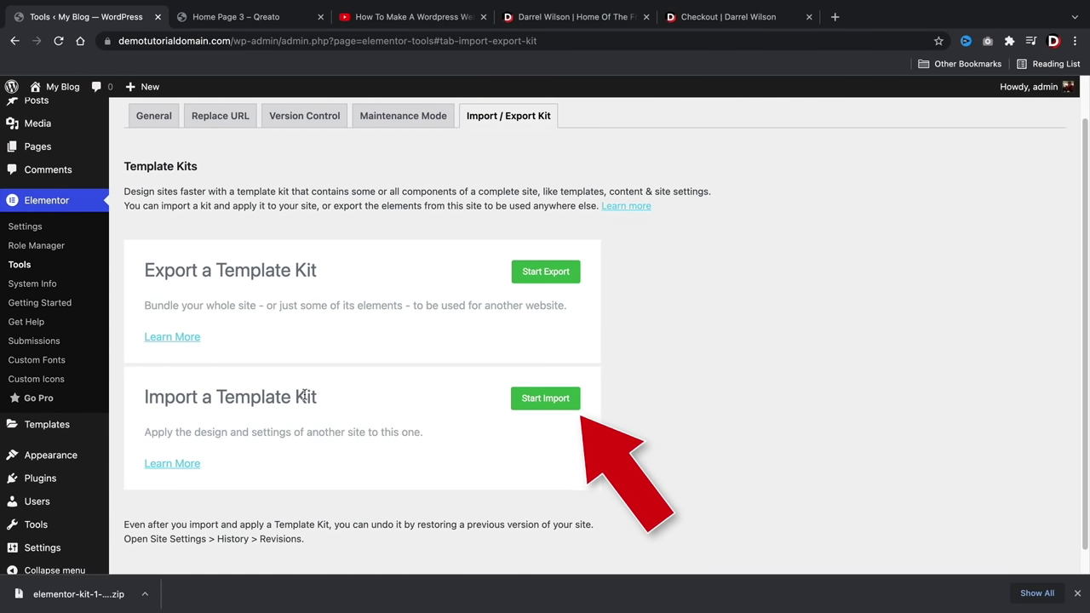
pyautogui.click(538, 404)
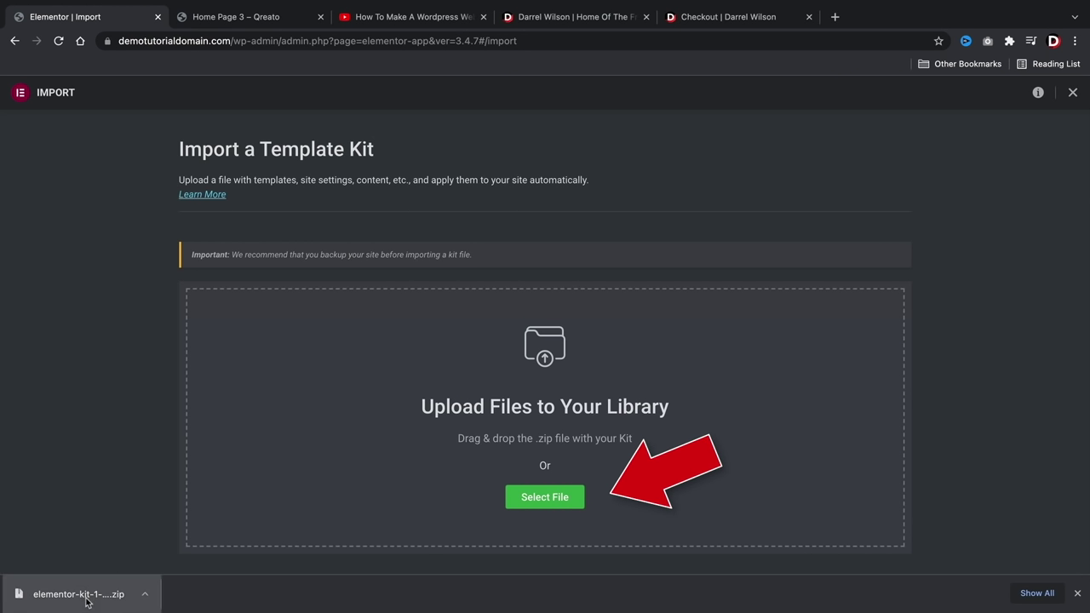
pyautogui.moveTo(88, 589); pyautogui.dragTo(573, 412)
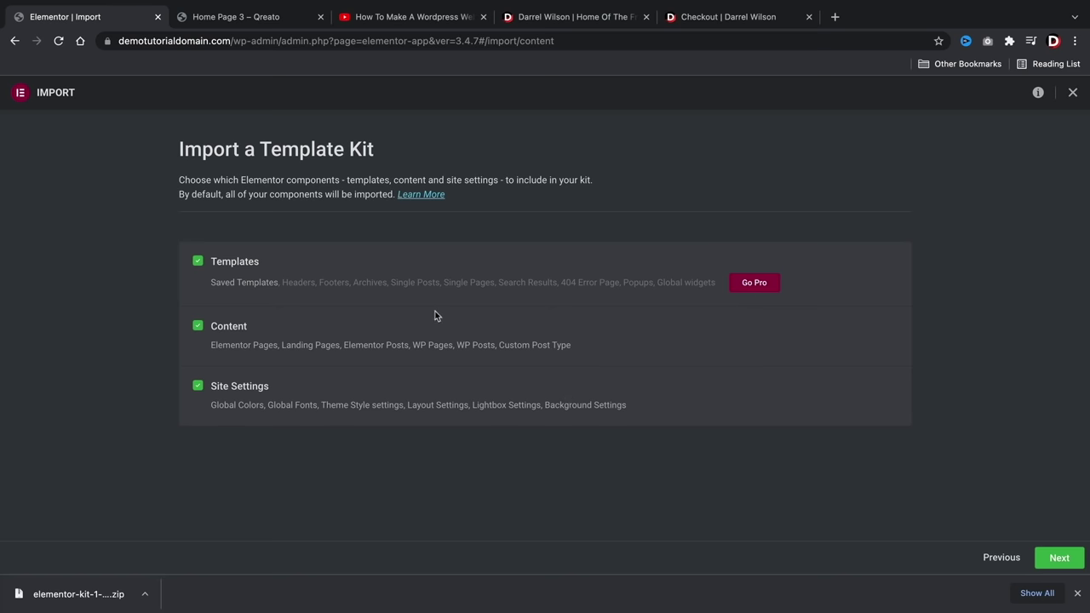
# Step: Review the uploaded kit's Templates, Content and Site Settings components, then start a new darrelwilson.com tab
pyautogui.moveTo(303, 284)
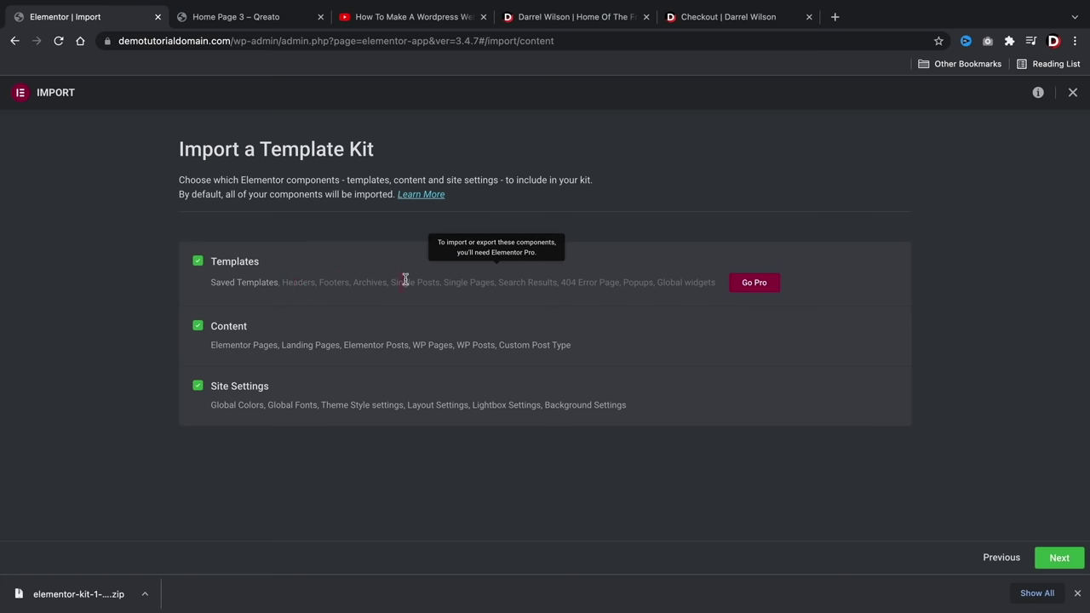
pyautogui.moveTo(405, 281); pyautogui.dragTo(449, 282)
pyautogui.click(585, 278)
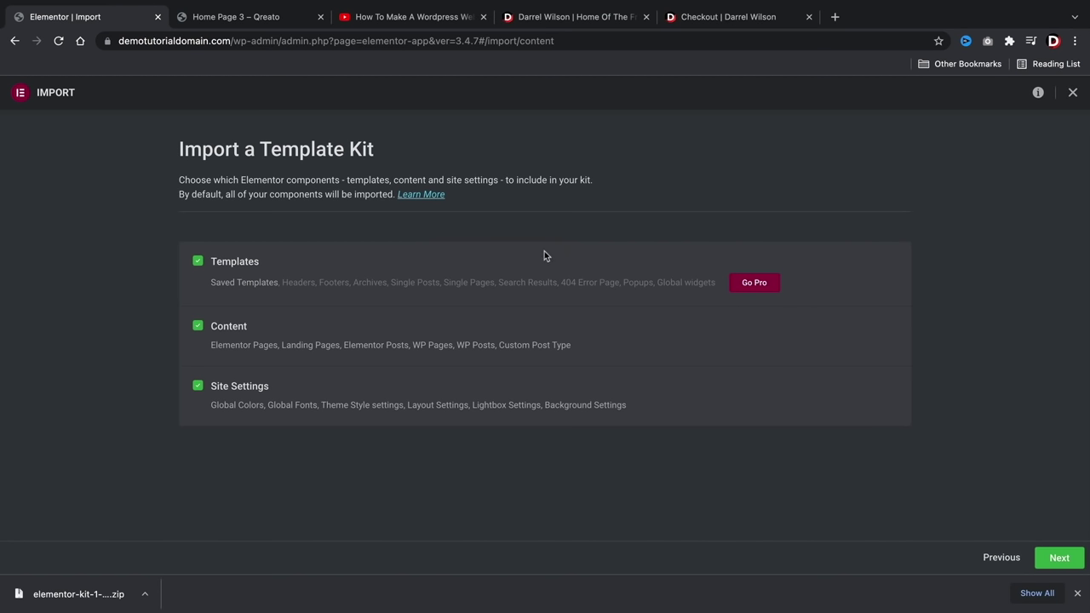
pyautogui.click(835, 19)
pyautogui.write('darrelwilson.com')
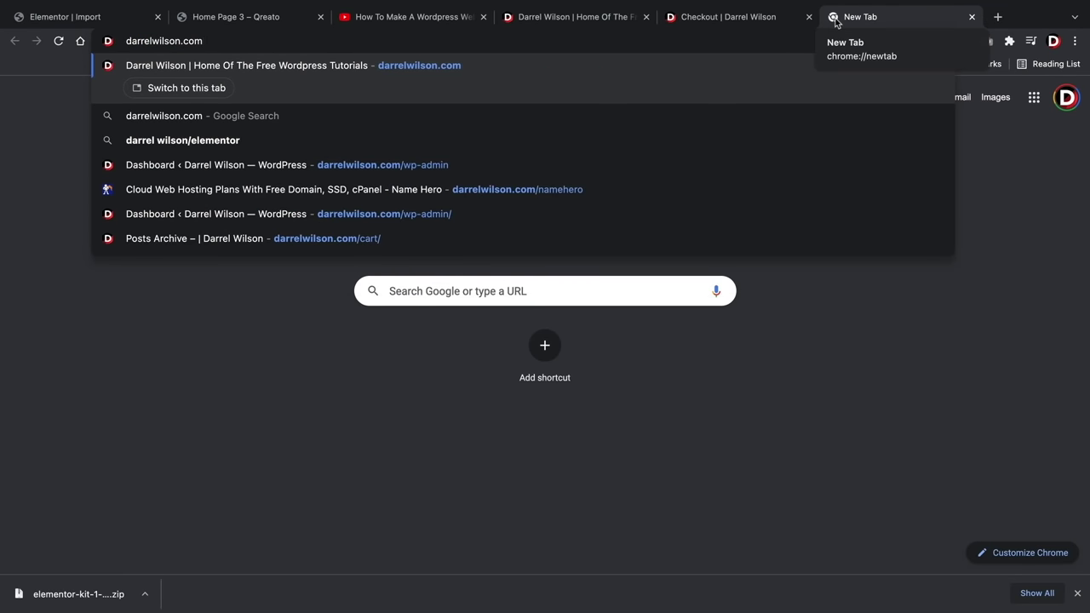
pyautogui.write('/elemet')
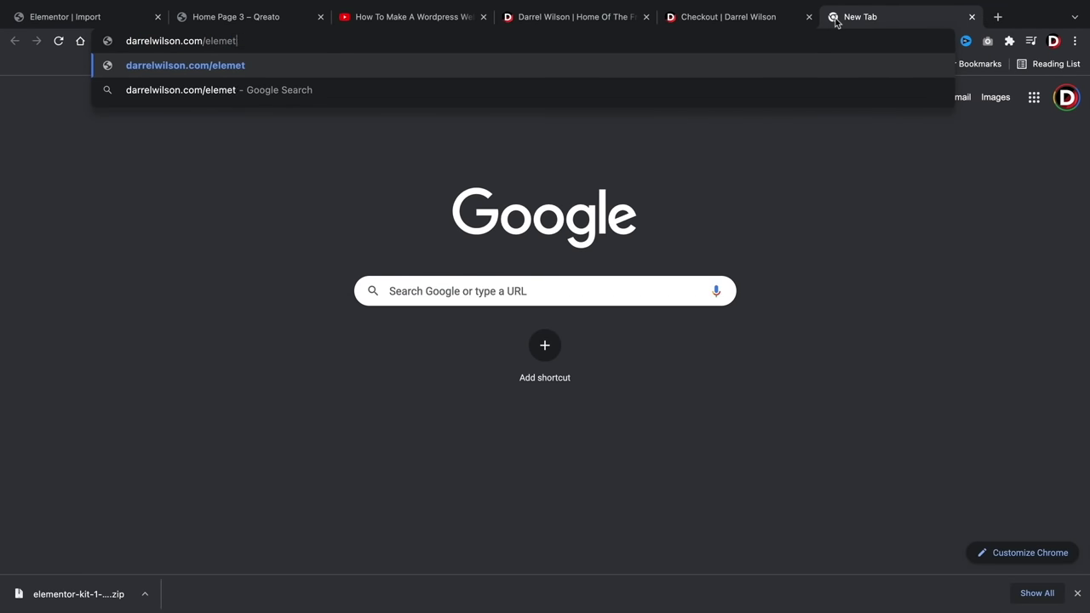
# Step: Correct the address and load darrelwilson.com/elementor
pyautogui.press('BackSpace')
pyautogui.write('ntor')
pyautogui.press('Delete')
pyautogui.press('Return')
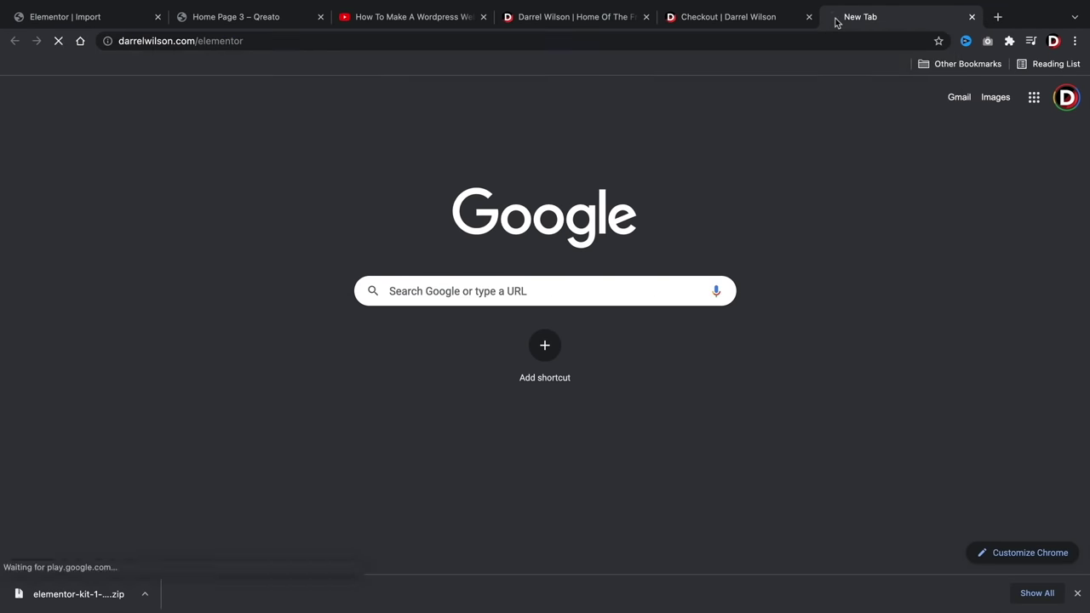
pyautogui.scroll(-4, 831, 317)
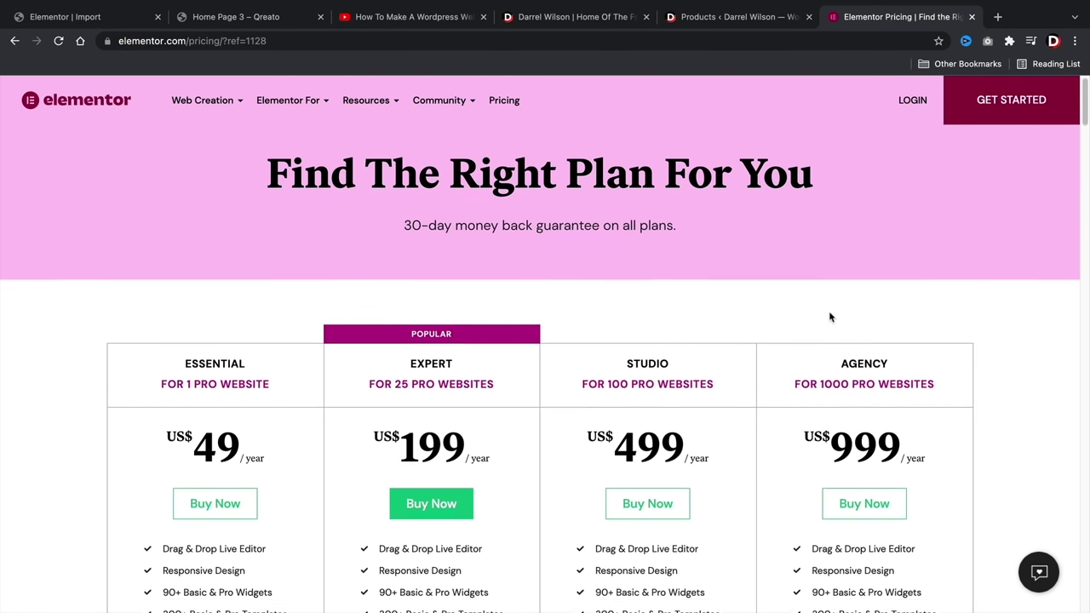
# Step: Highlight the Essential plan and its US$49 per year price on the pricing page
pyautogui.moveTo(237, 235); pyautogui.dragTo(176, 223)
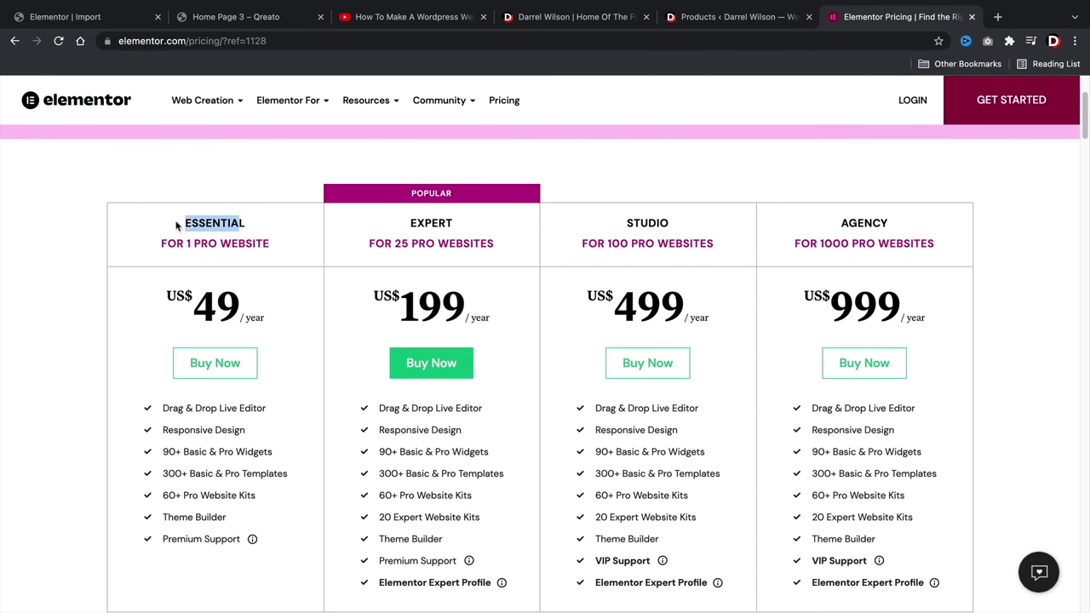
pyautogui.scroll(-5, 177, 224)
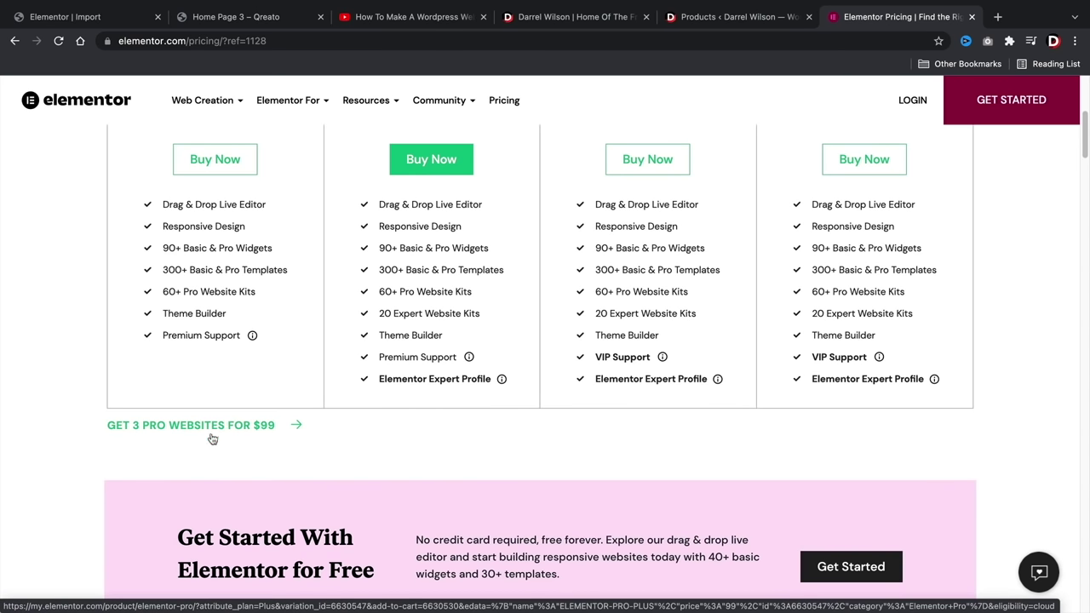
pyautogui.scroll(1, 260, 440)
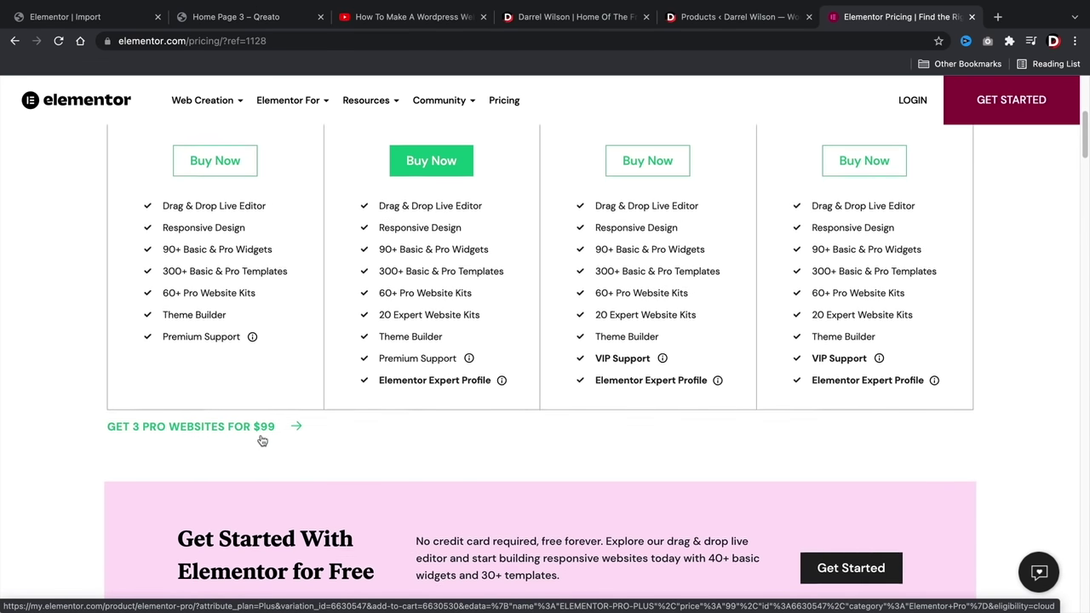
pyautogui.scroll(4, 262, 440)
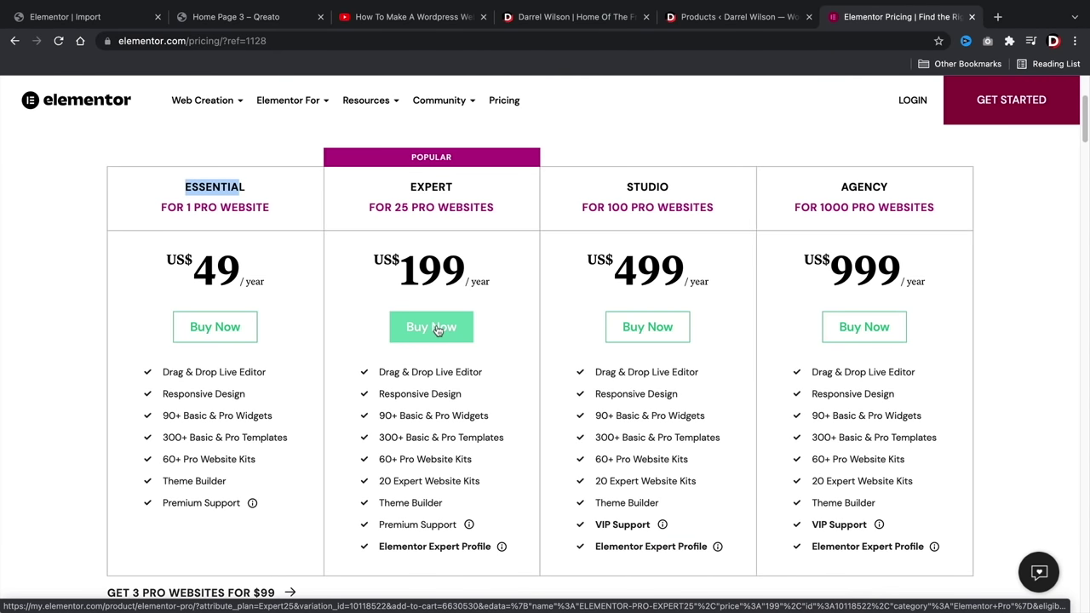
pyautogui.moveTo(266, 294); pyautogui.dragTo(169, 271)
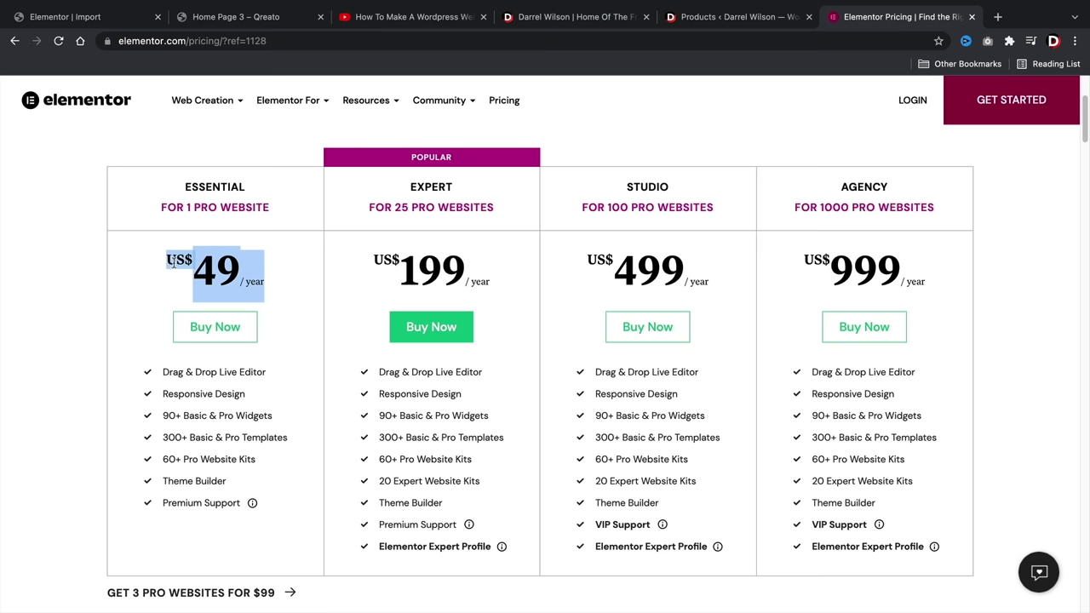
pyautogui.click(681, 17)
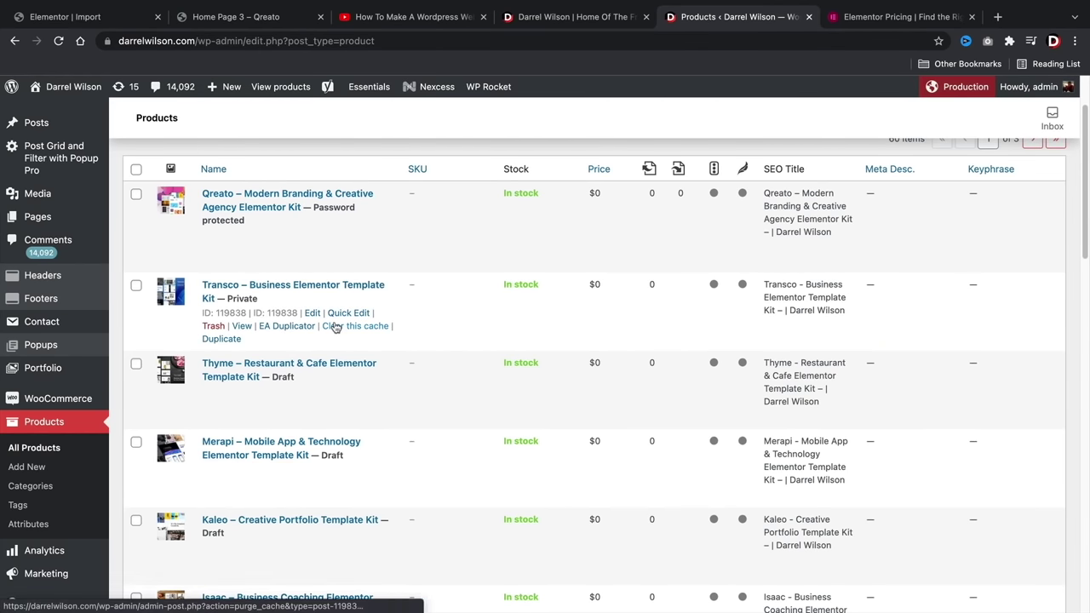
# Step: Scroll through the 60 WooCommerce products, noting the Kaleo kit's Draft status, then back to top
pyautogui.scroll(-1, 346, 298)
pyautogui.scroll(-1, 346, 279)
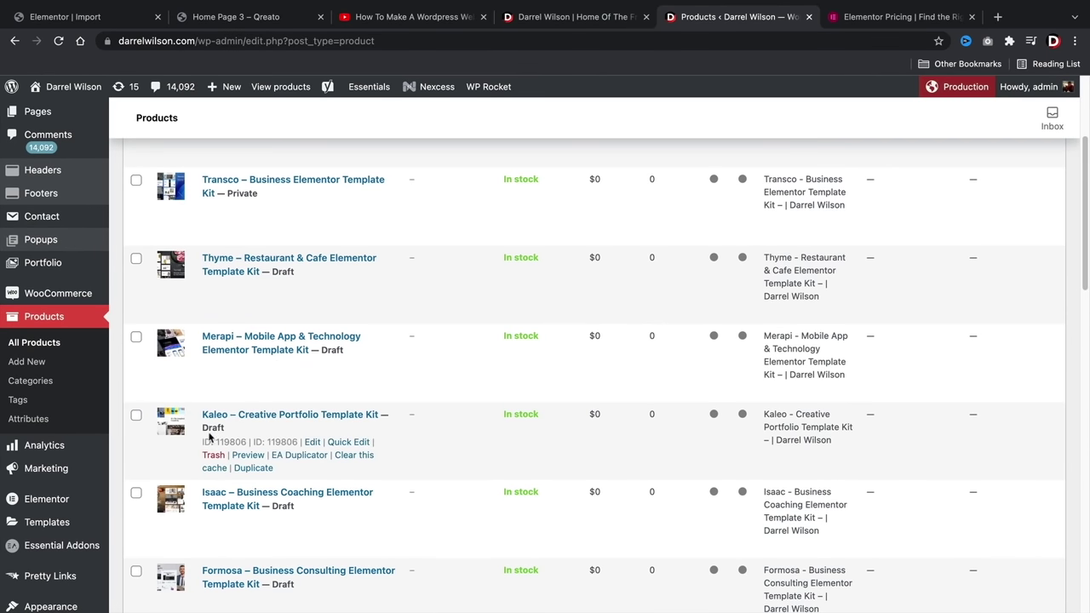
pyautogui.moveTo(208, 425); pyautogui.dragTo(231, 432)
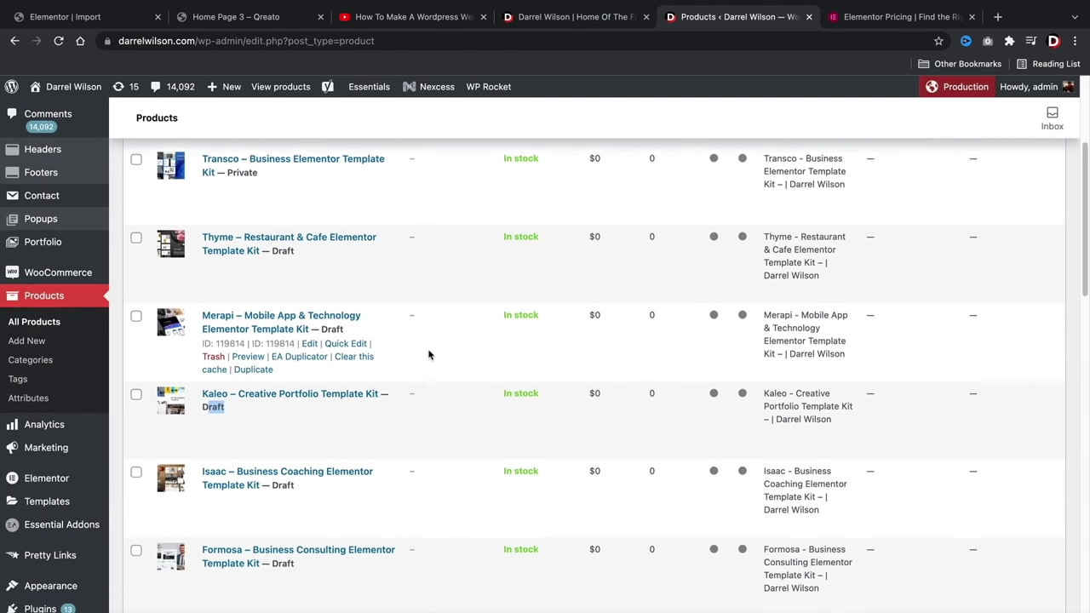
pyautogui.scroll(-1, 428, 355)
pyautogui.scroll(-2, 420, 513)
pyautogui.scroll(-2, 420, 513)
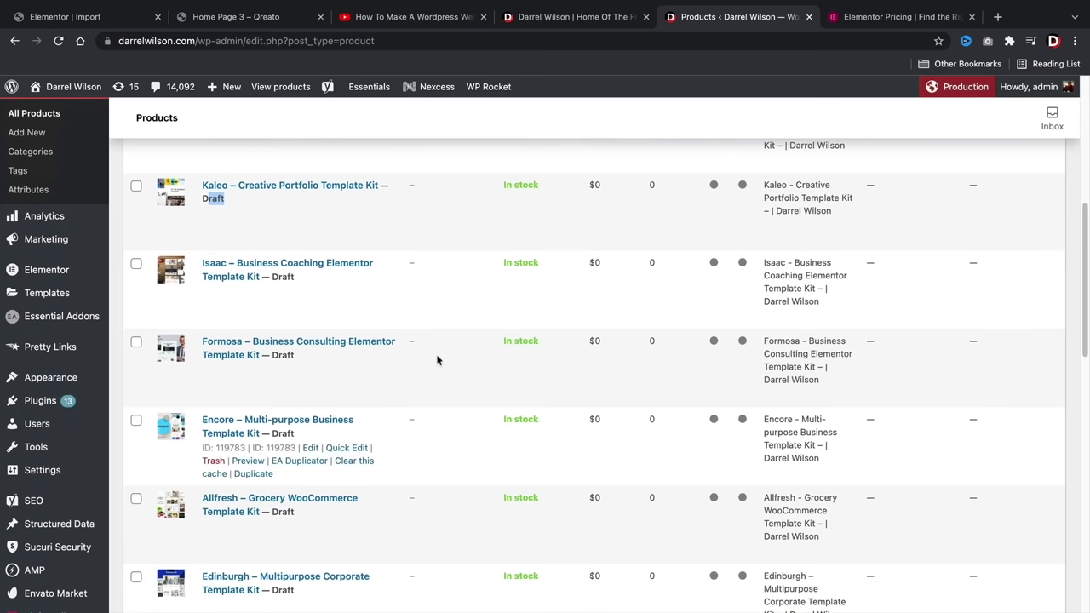
pyautogui.scroll(-3, 332, 462)
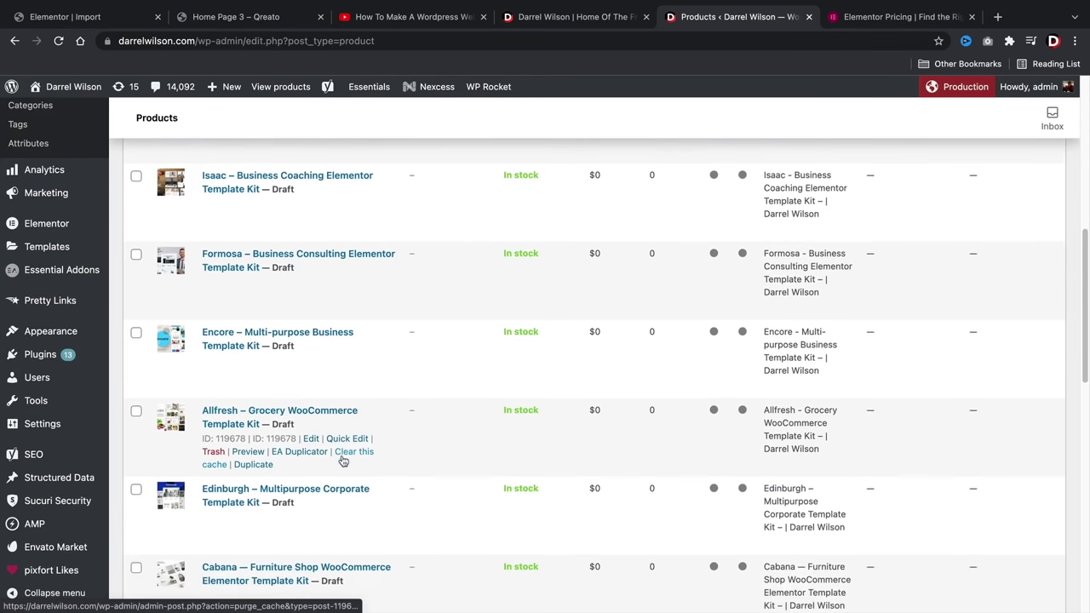
pyautogui.scroll(-2, 343, 460)
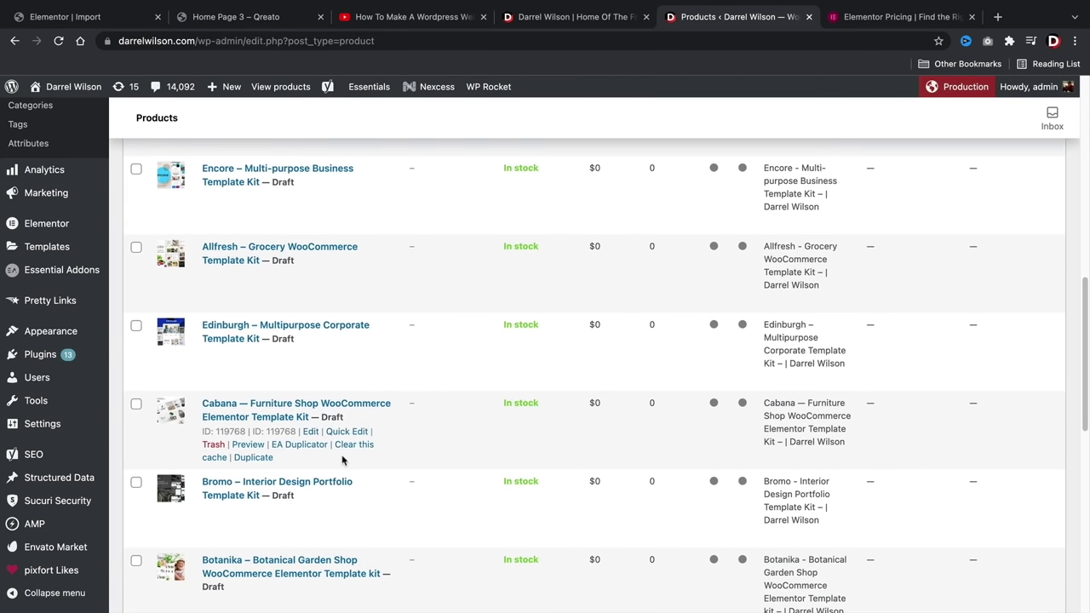
pyautogui.scroll(-1, 342, 461)
pyautogui.scroll(-1, 342, 461)
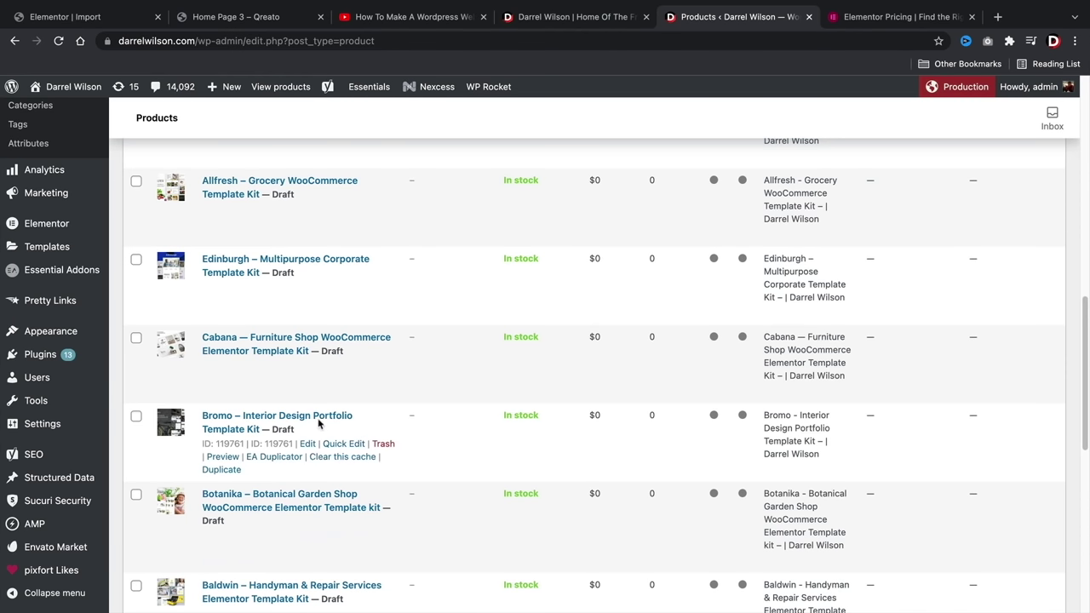
pyautogui.scroll(-5, 375, 350)
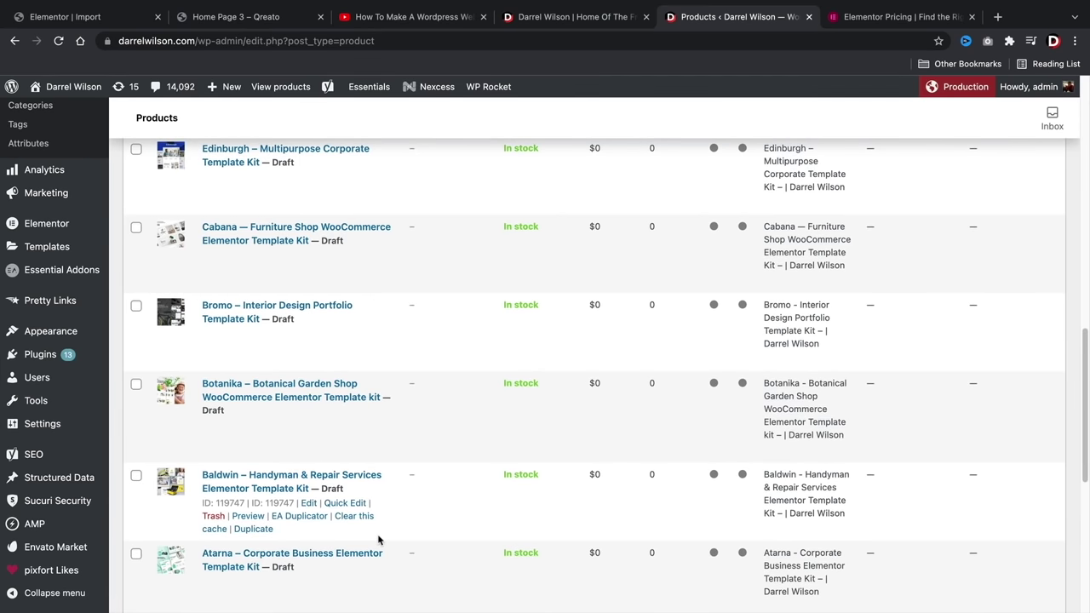
pyautogui.scroll(10, 378, 540)
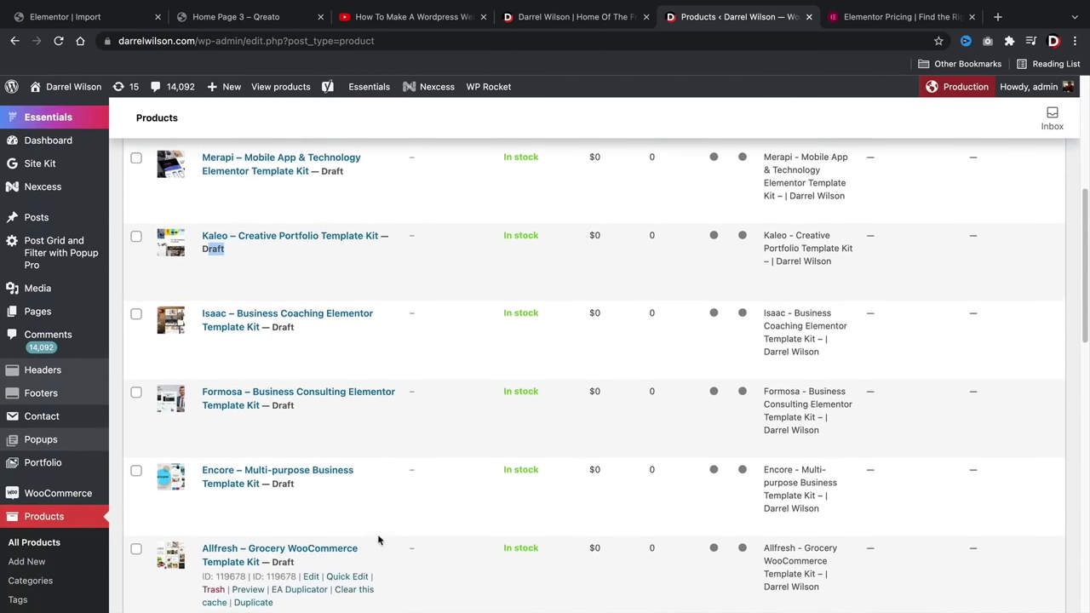
pyautogui.scroll(7, 378, 540)
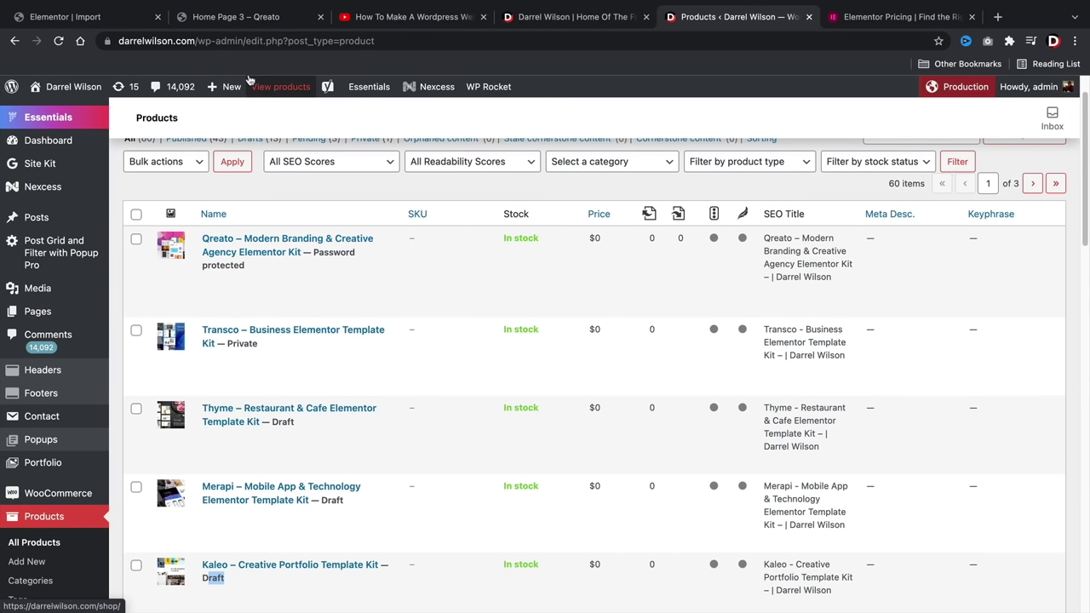
# Step: Continue the template kit import with all components included, then return to the dashboard
pyautogui.click(859, 22)
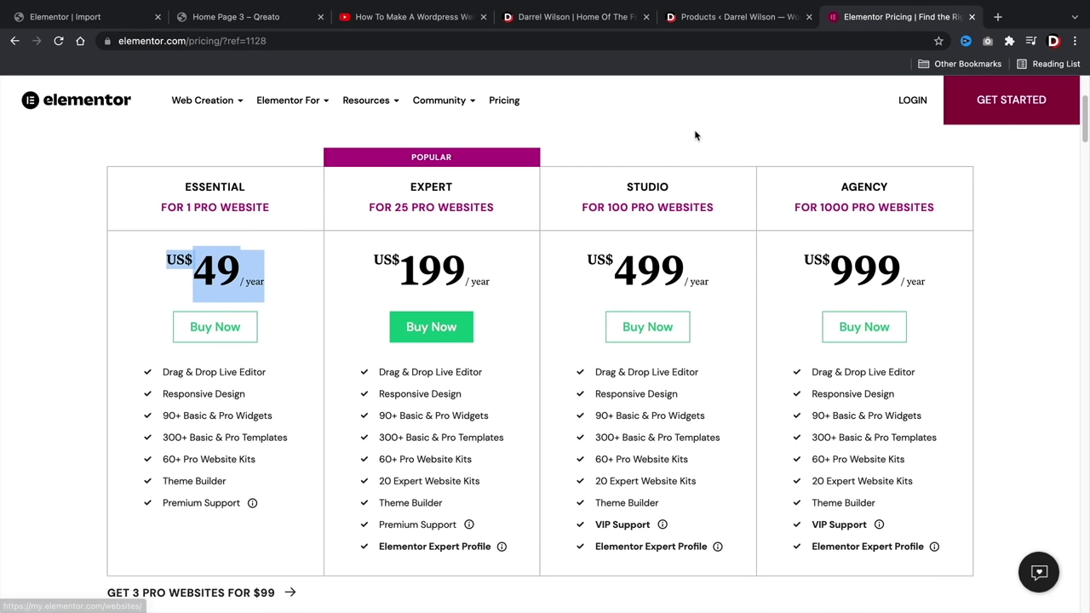
pyautogui.click(99, 18)
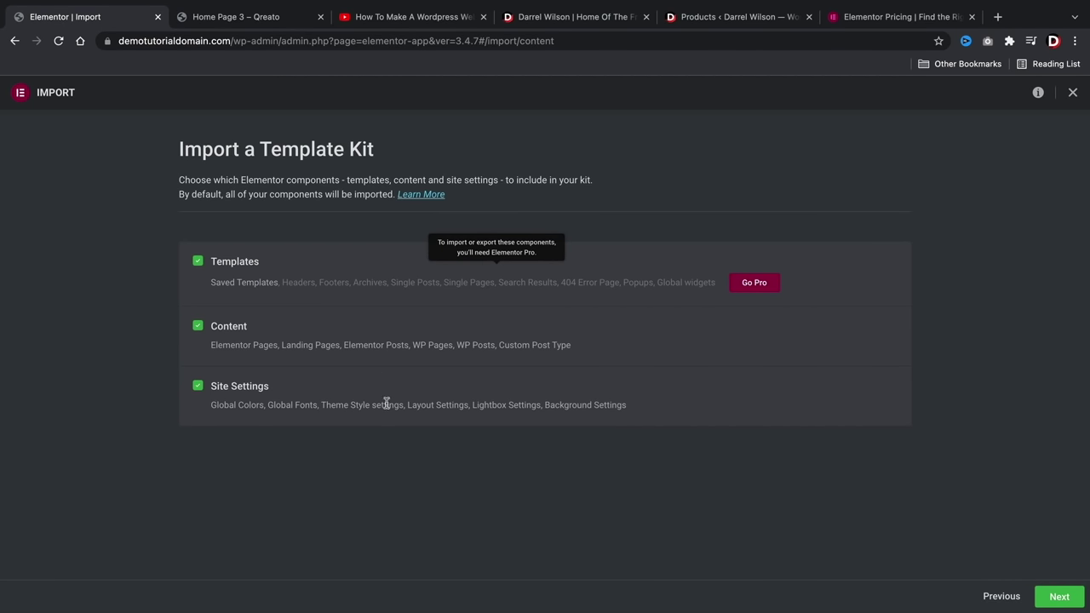
pyautogui.click(1061, 597)
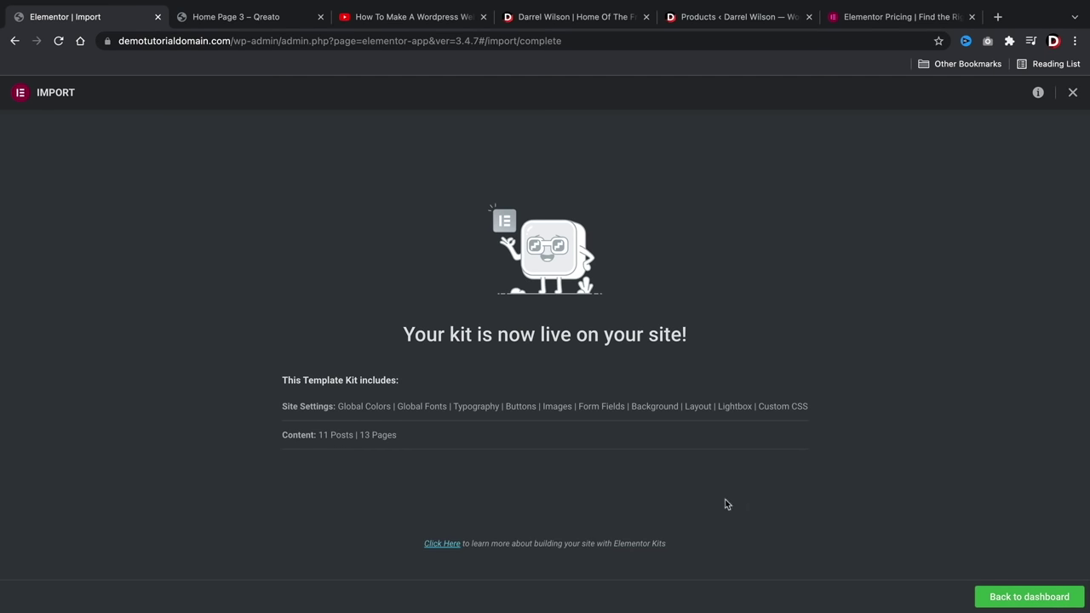
pyautogui.click(1049, 599)
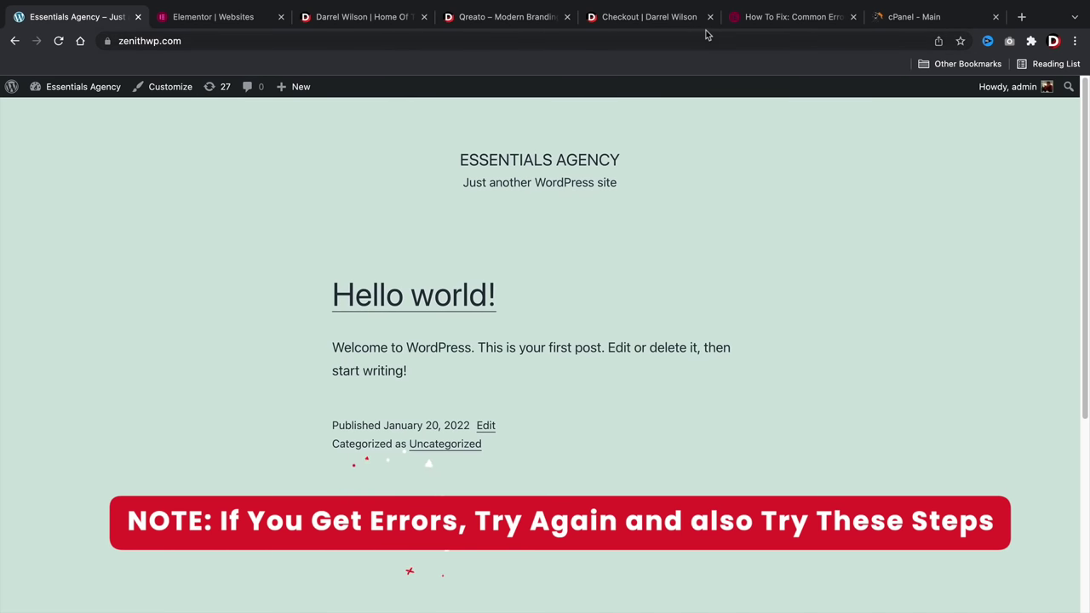
# Step: Check the kit library troubleshooting article, then open Essentials Agency's Installed Plugins from the dashboard
pyautogui.click(746, 26)
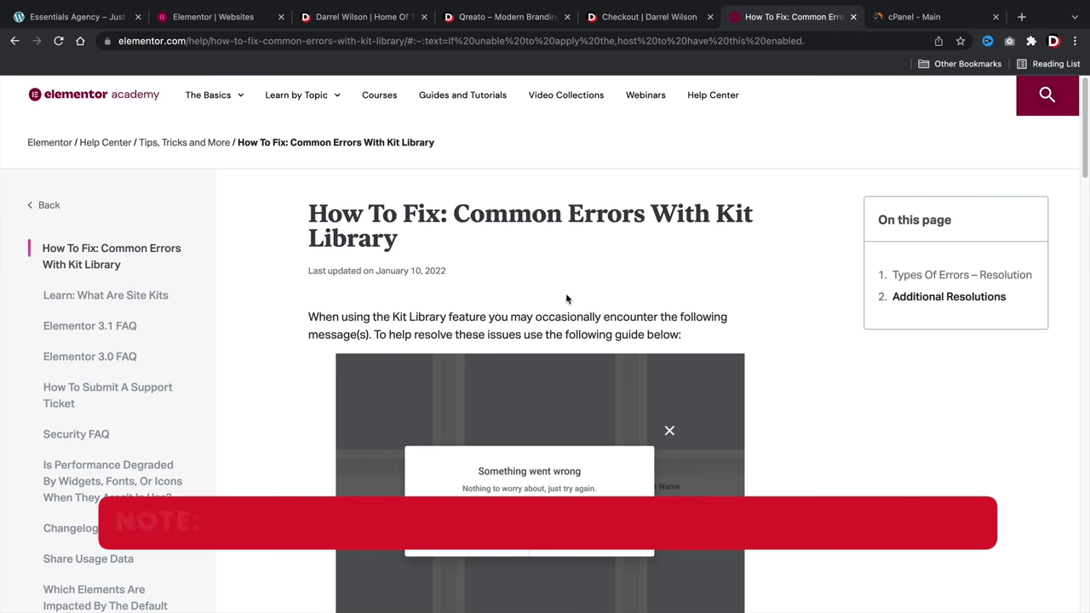
pyautogui.click(71, 19)
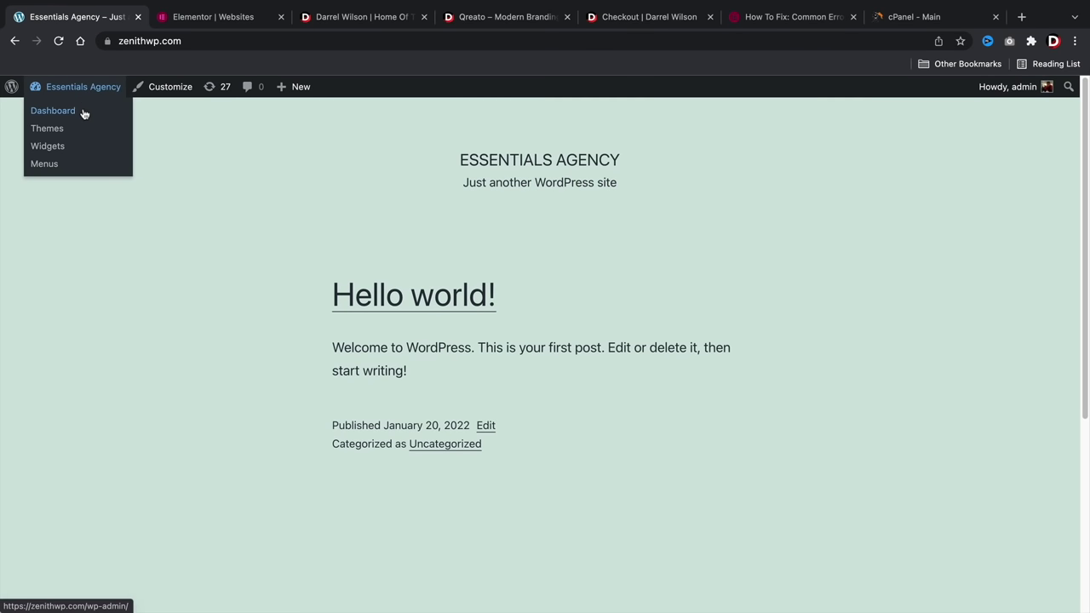
pyautogui.click(85, 114)
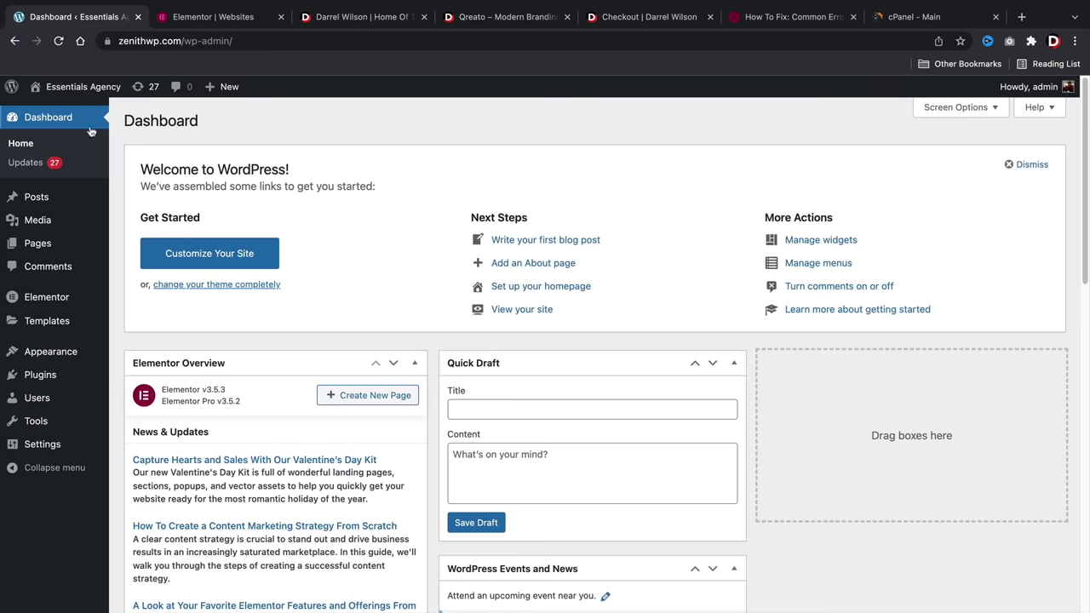
pyautogui.moveTo(84, 358)
pyautogui.click(132, 379)
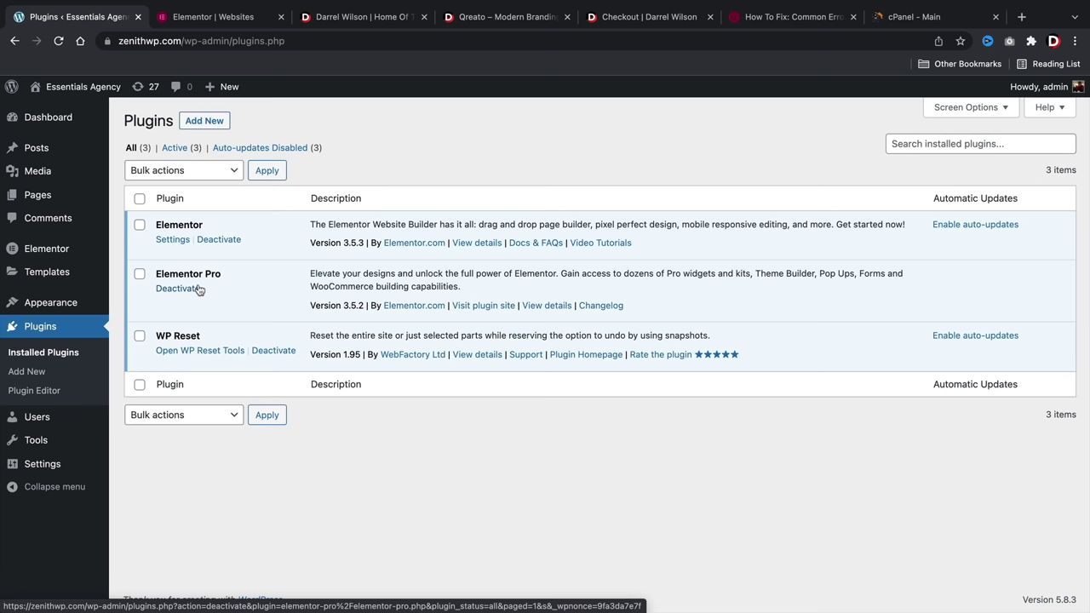
# Step: Browse the installed themes under Appearance > Themes
pyautogui.moveTo(54, 303)
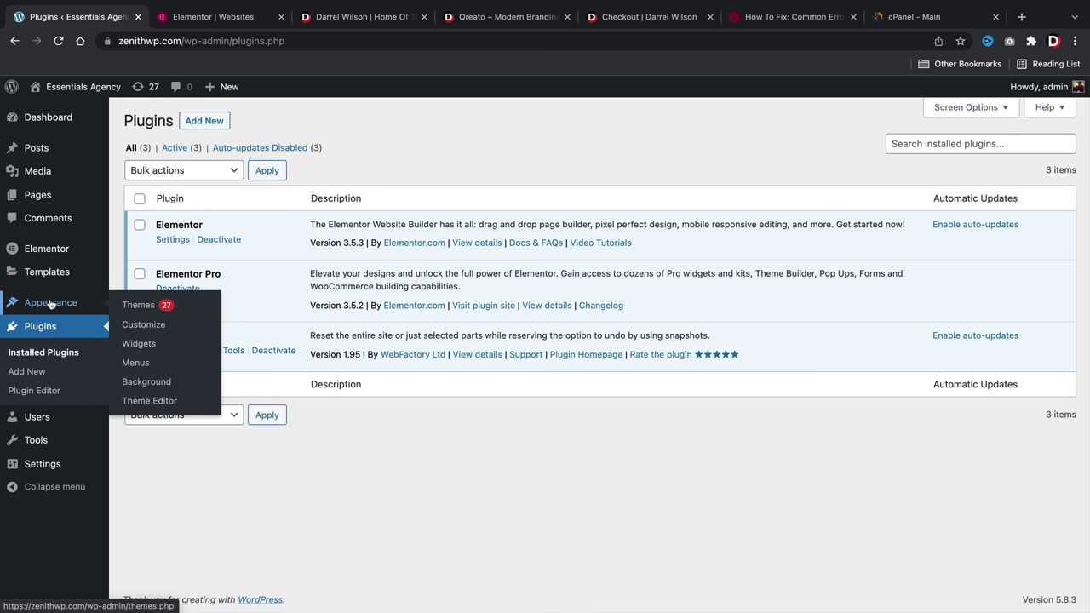
pyautogui.click(139, 307)
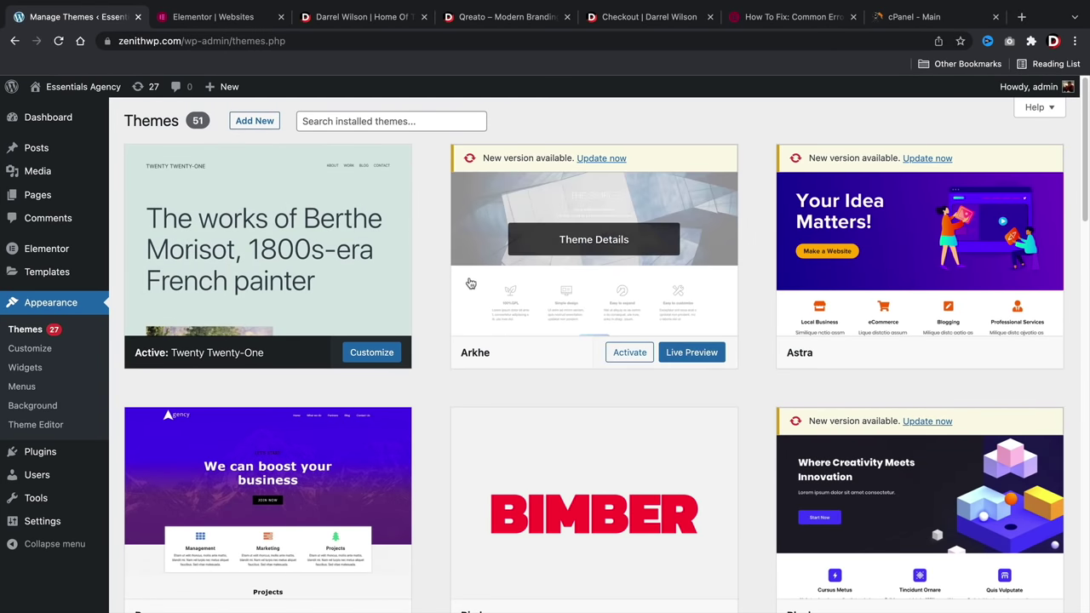
pyautogui.scroll(-5, 471, 285)
pyautogui.scroll(-1, 503, 284)
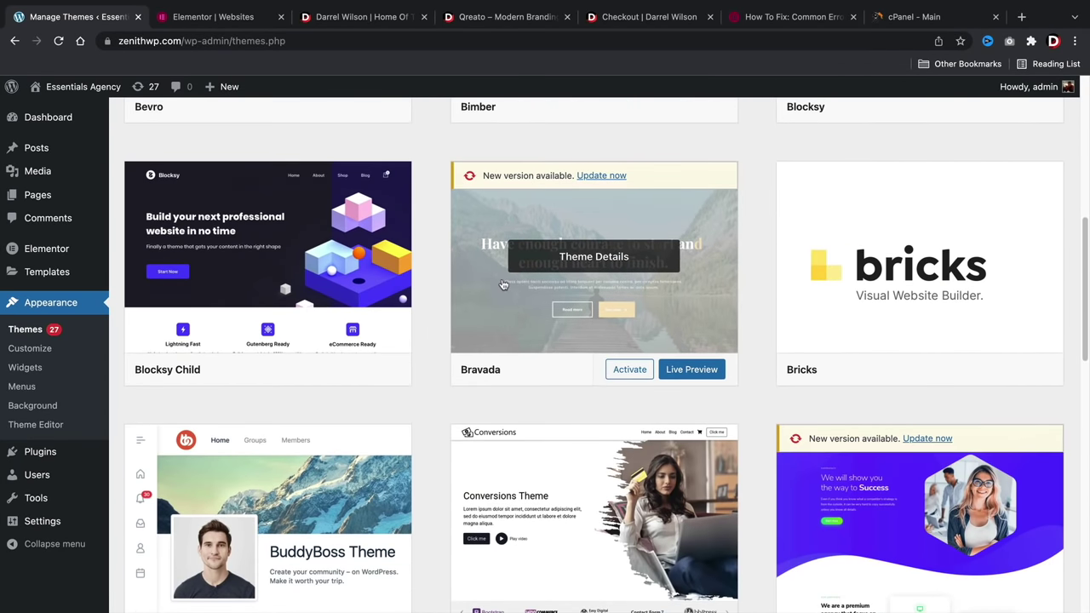
pyautogui.scroll(-6, 503, 284)
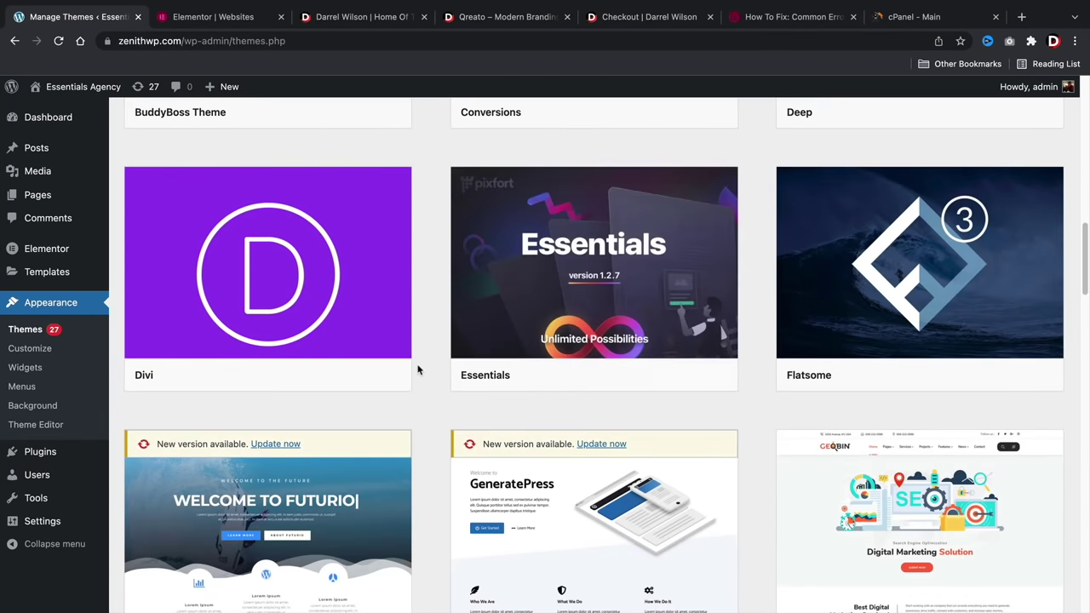
pyautogui.scroll(-3, 418, 370)
pyautogui.scroll(10, 417, 369)
pyautogui.scroll(5, 417, 369)
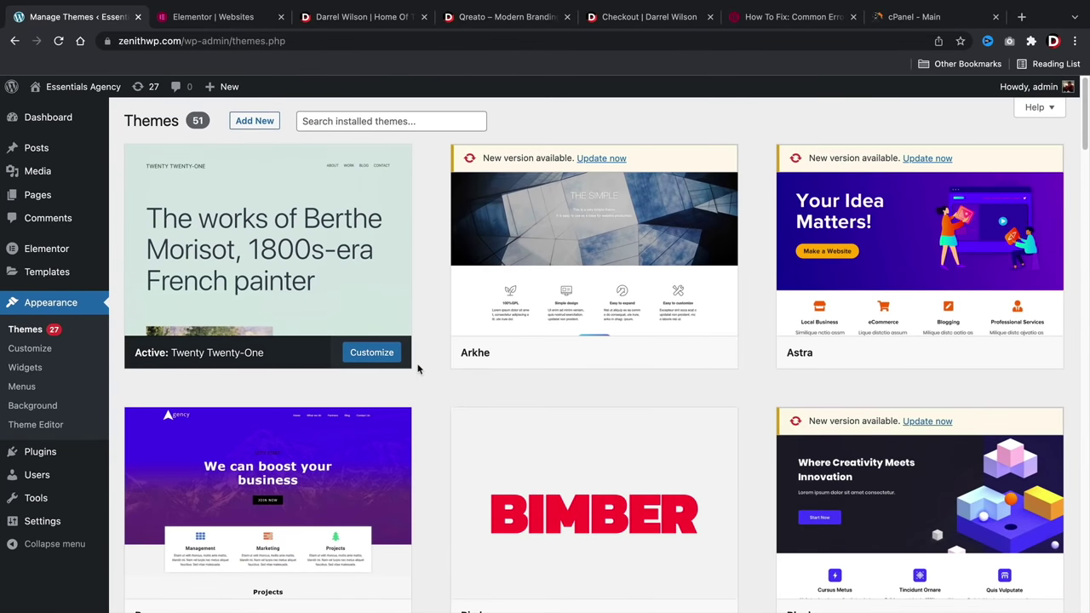
# Step: Install the Hello Elementor theme from Add New and activate it
pyautogui.click(250, 120)
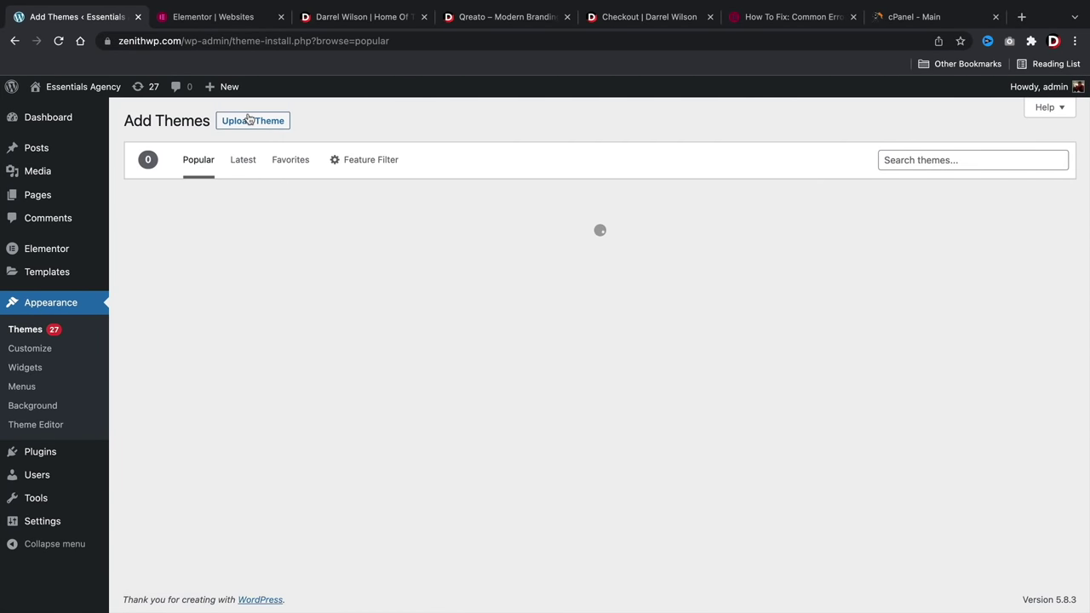
pyautogui.click(906, 160)
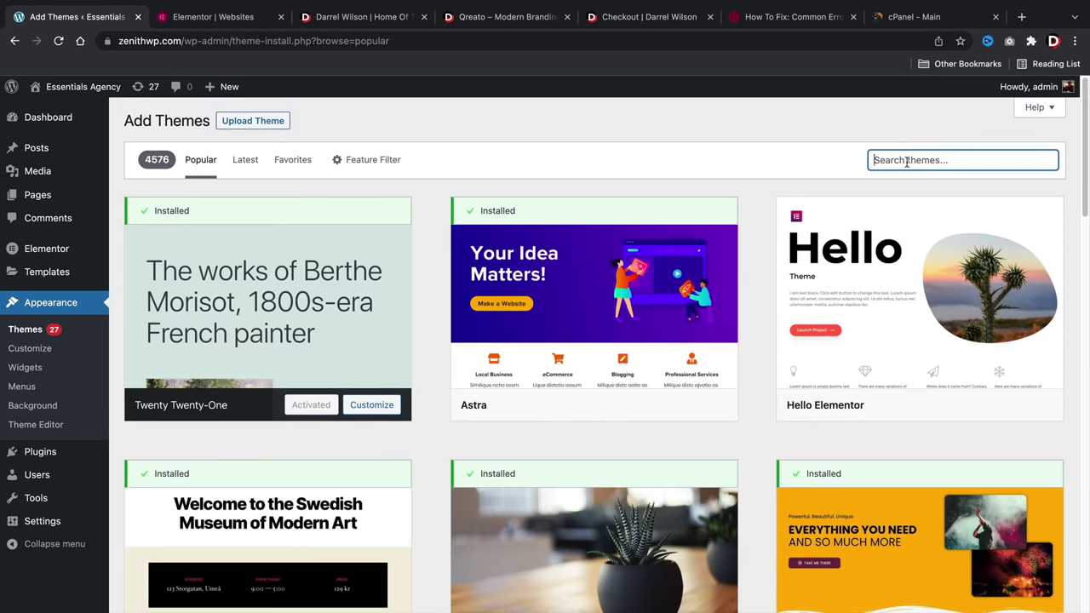
pyautogui.moveTo(885, 358)
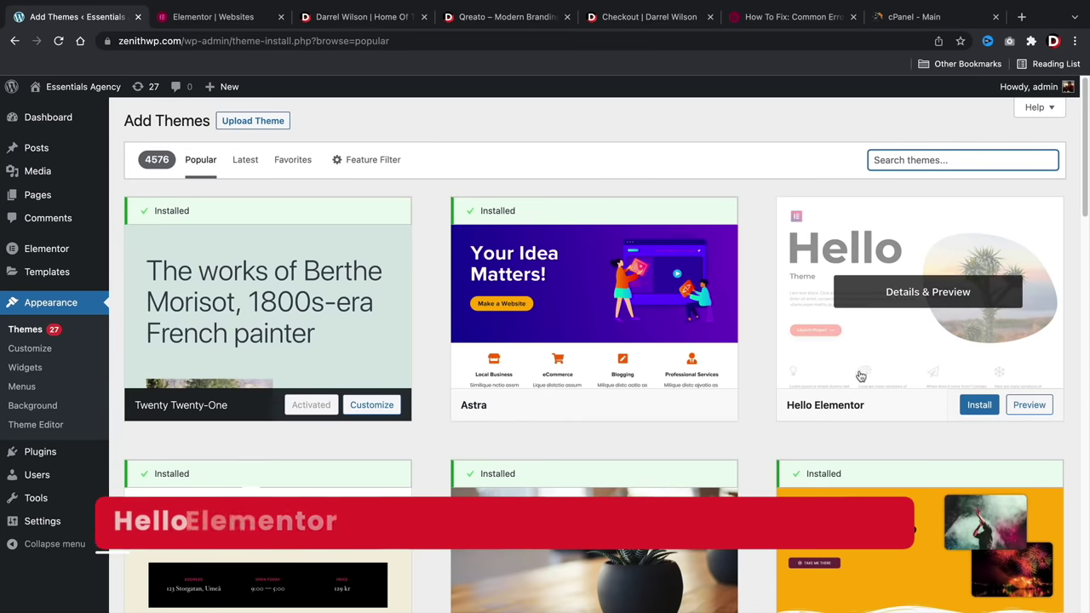
pyautogui.click(981, 406)
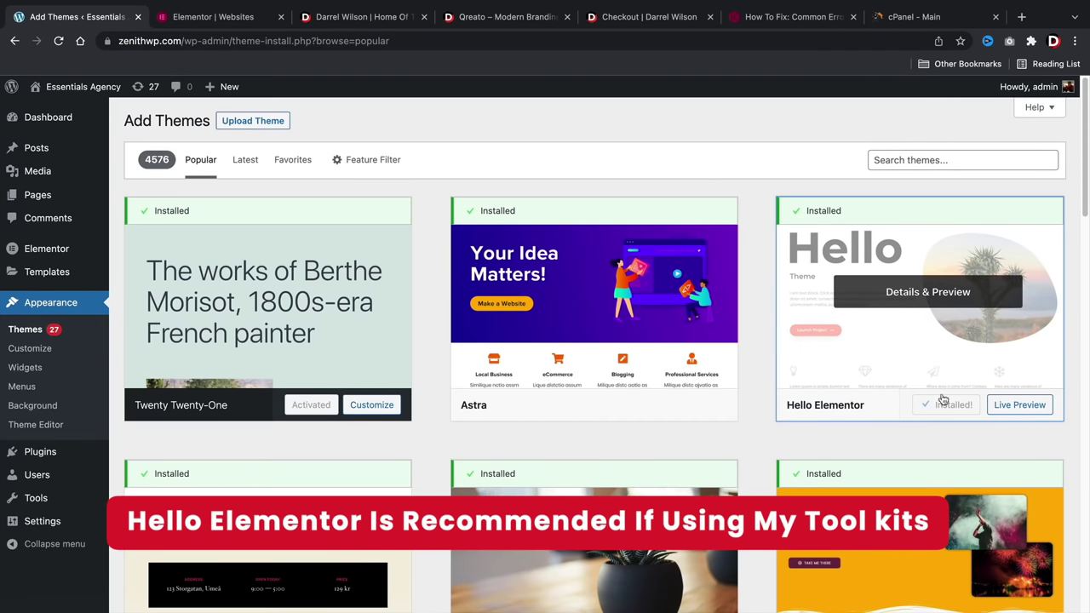
pyautogui.click(952, 405)
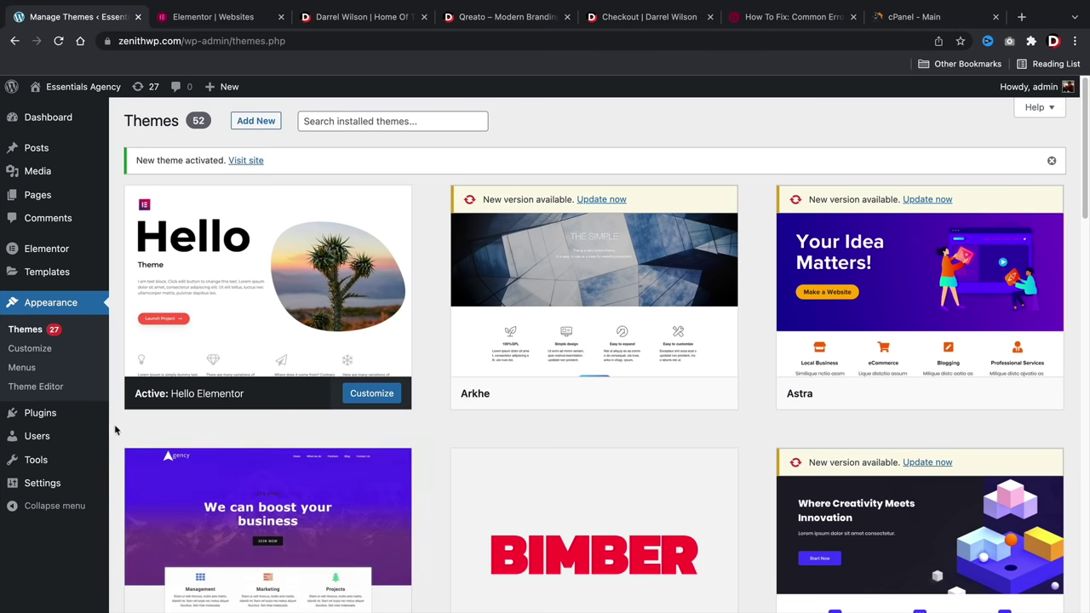
# Step: In Elementor Settings > Advanced, set Enable Unfiltered File Uploads to Enable and save
pyautogui.moveTo(74, 254)
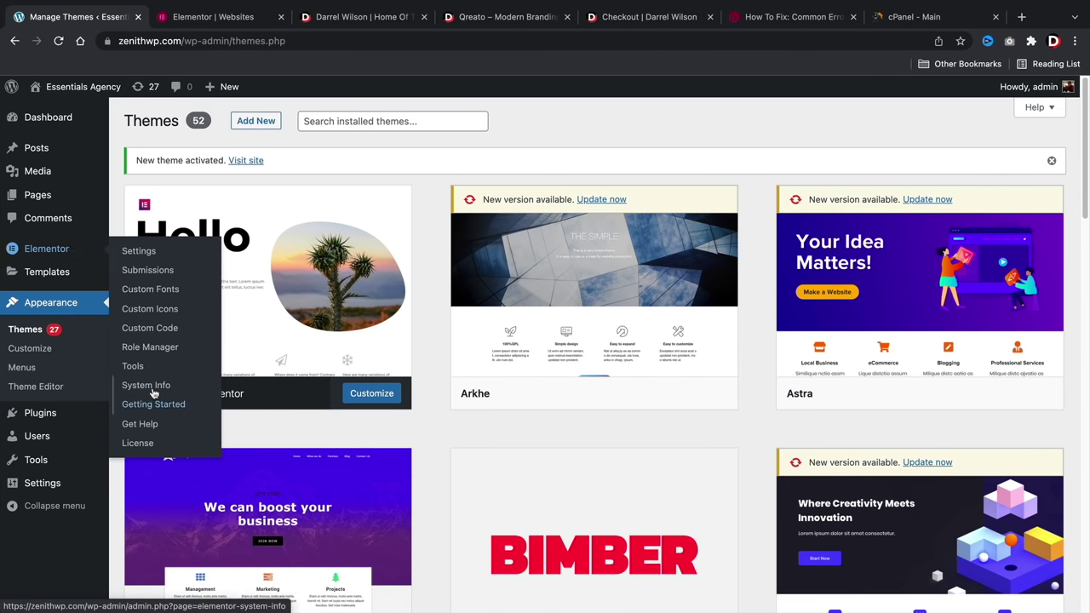
pyautogui.click(151, 256)
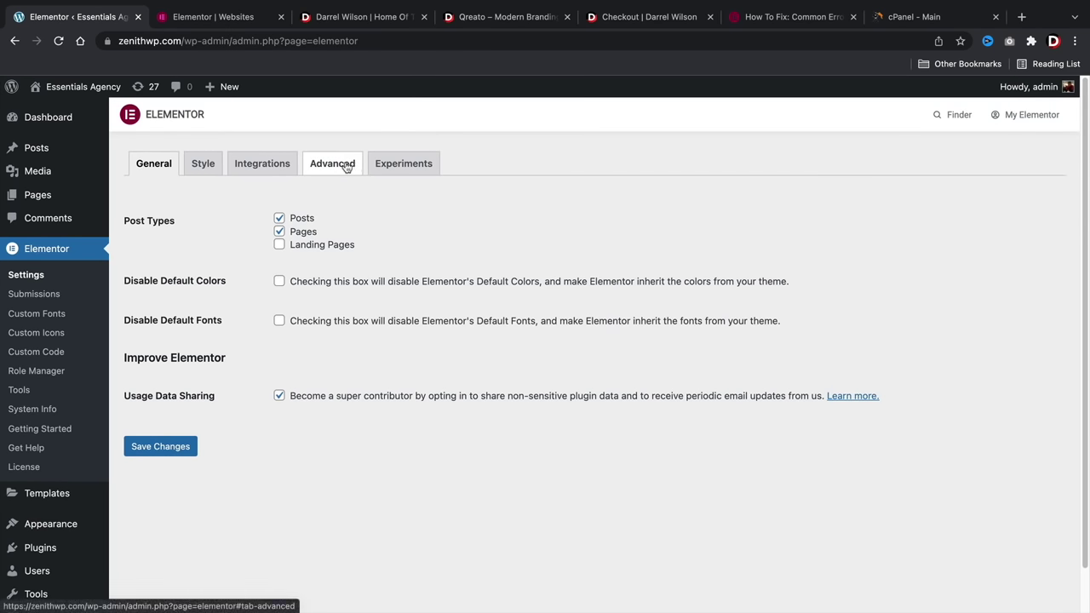
pyautogui.click(347, 167)
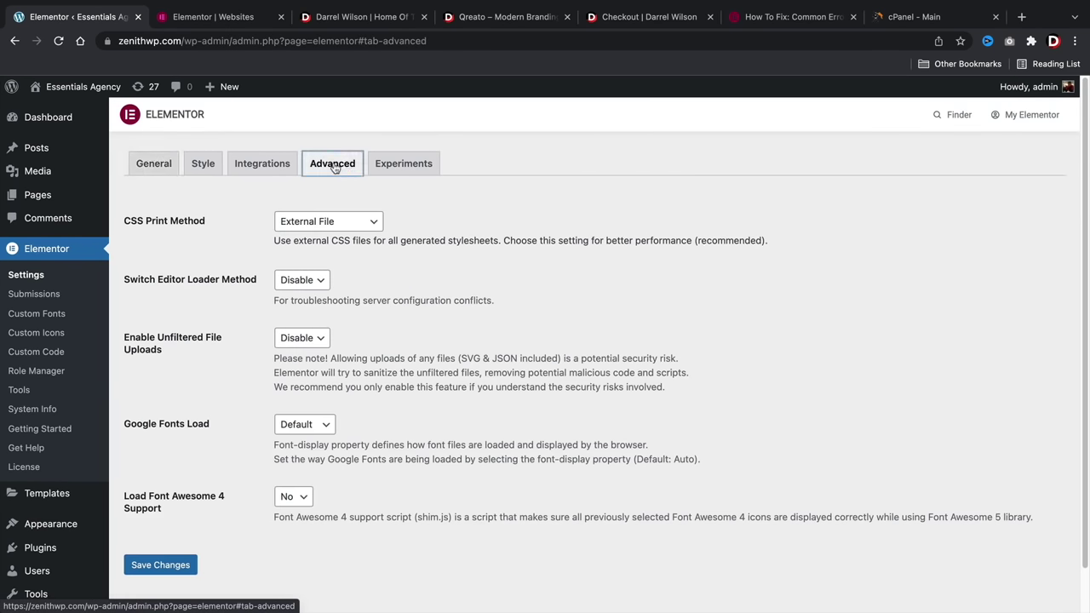
pyautogui.click(305, 339)
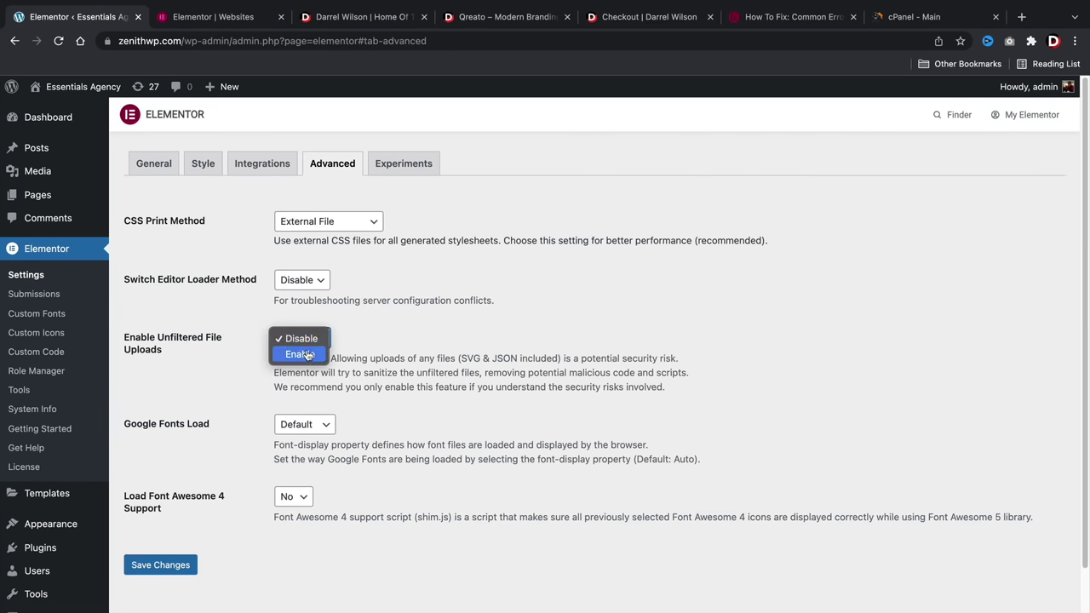
pyautogui.click(299, 353)
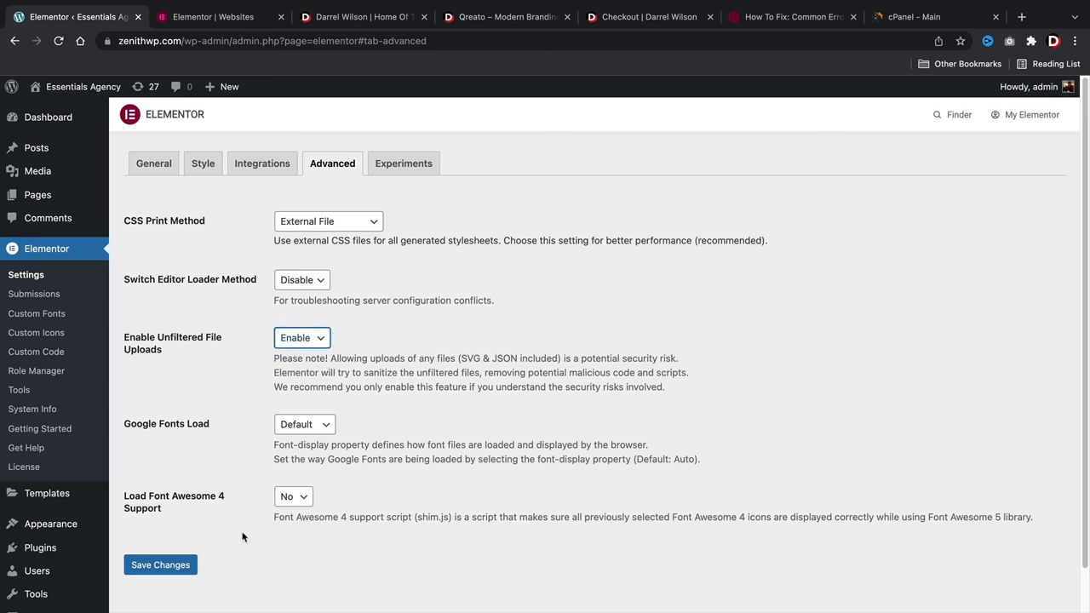
pyautogui.click(165, 570)
pyautogui.click(908, 19)
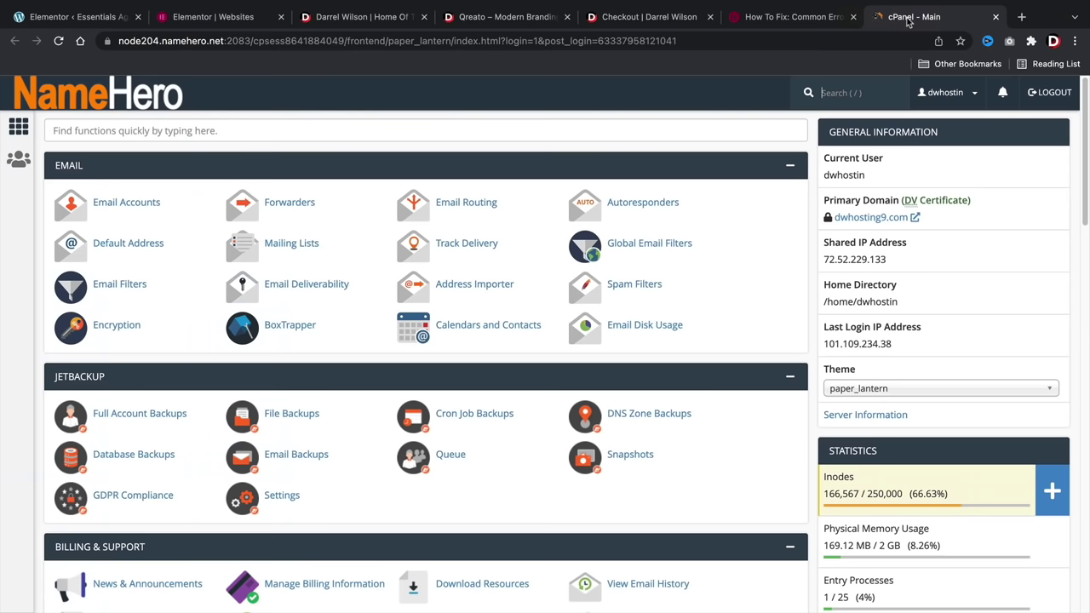
# Step: Search cPanel for 'php' and confirm PHP 7.4 stays the current version in Select PHP Version
pyautogui.click(254, 133)
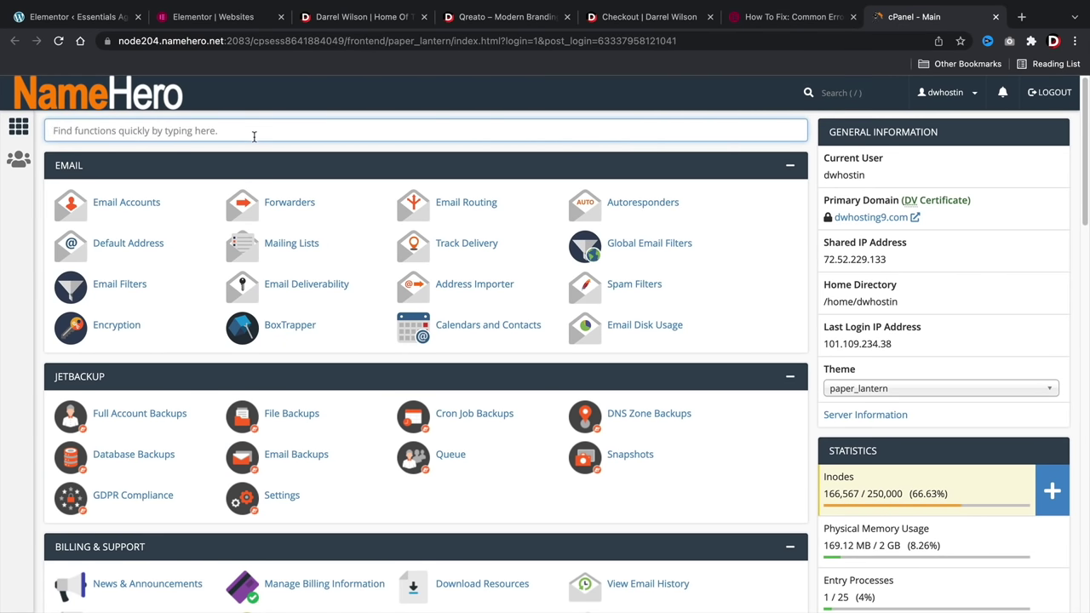
pyautogui.write('php')
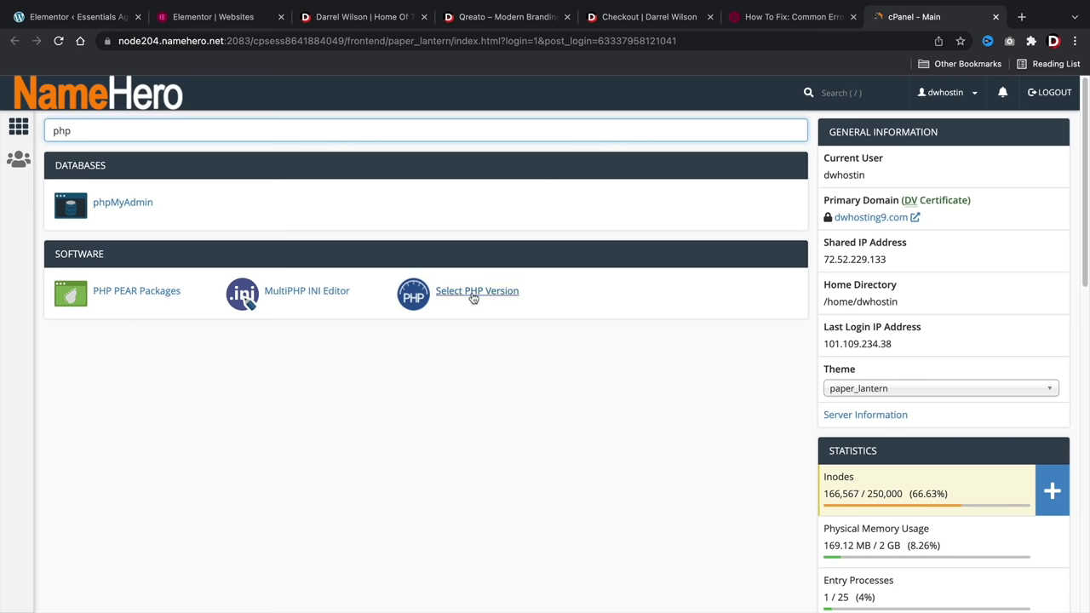
pyautogui.click(473, 292)
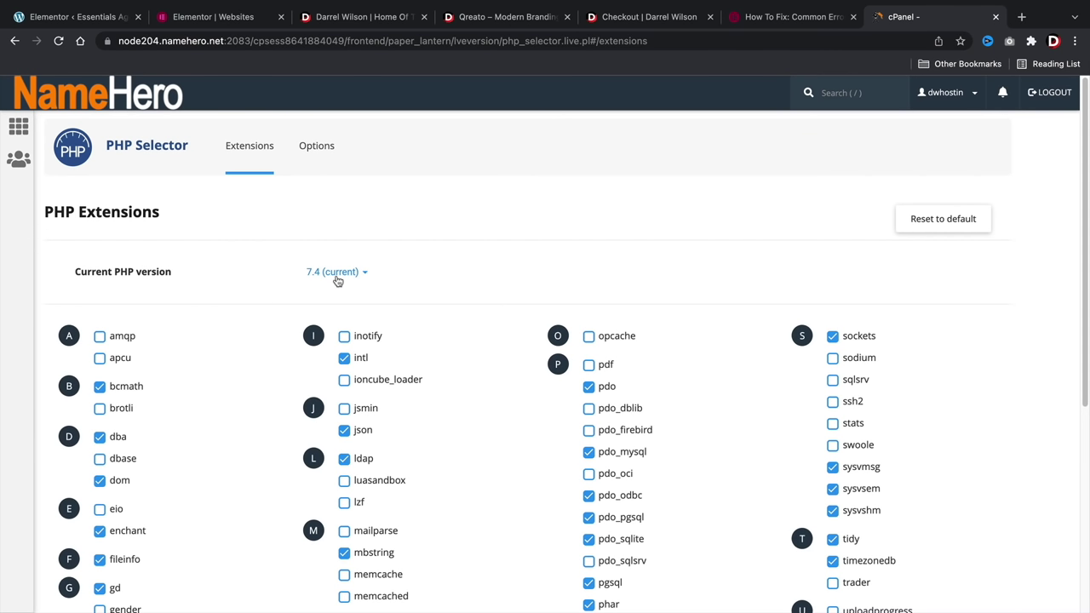
pyautogui.click(337, 279)
pyautogui.scroll(-4, 341, 335)
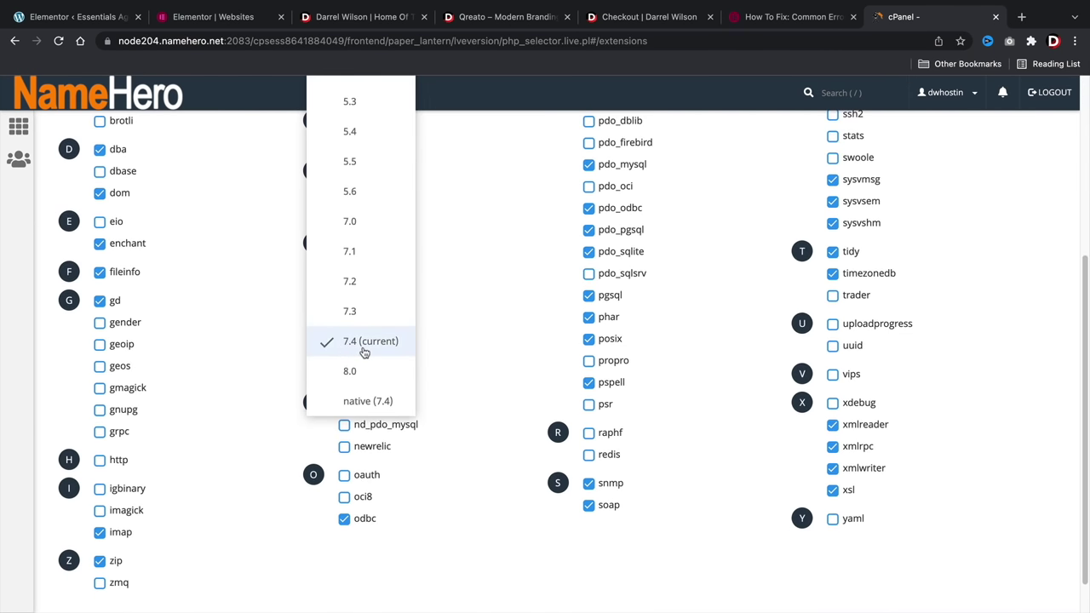
pyautogui.click(349, 345)
pyautogui.scroll(4, 353, 344)
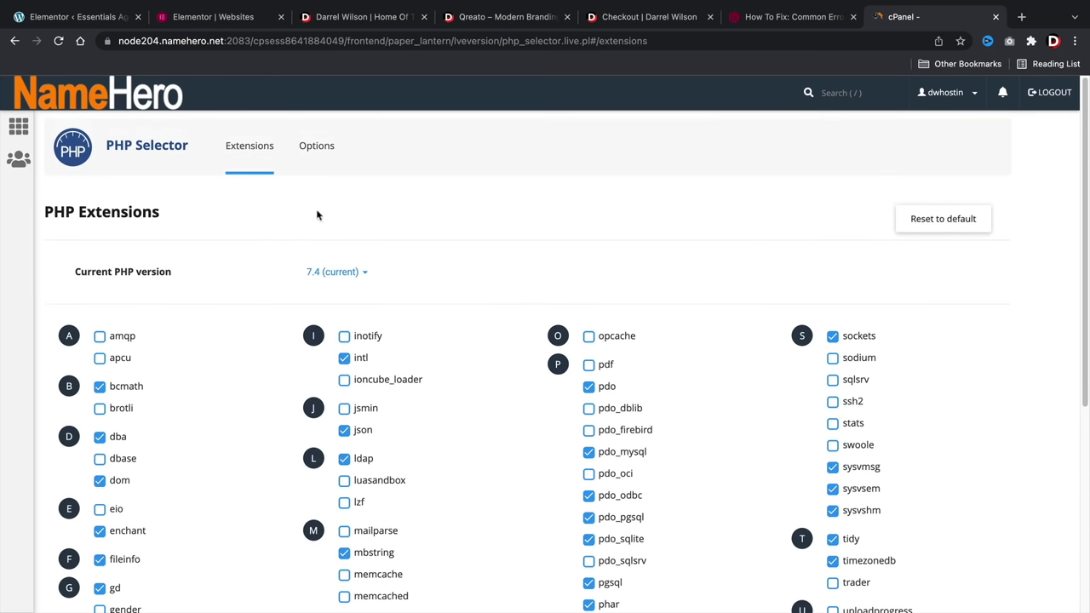
# Step: Review the PHP options, keeping memory_limit at 256M, then return to the Qreato product page
pyautogui.click(314, 148)
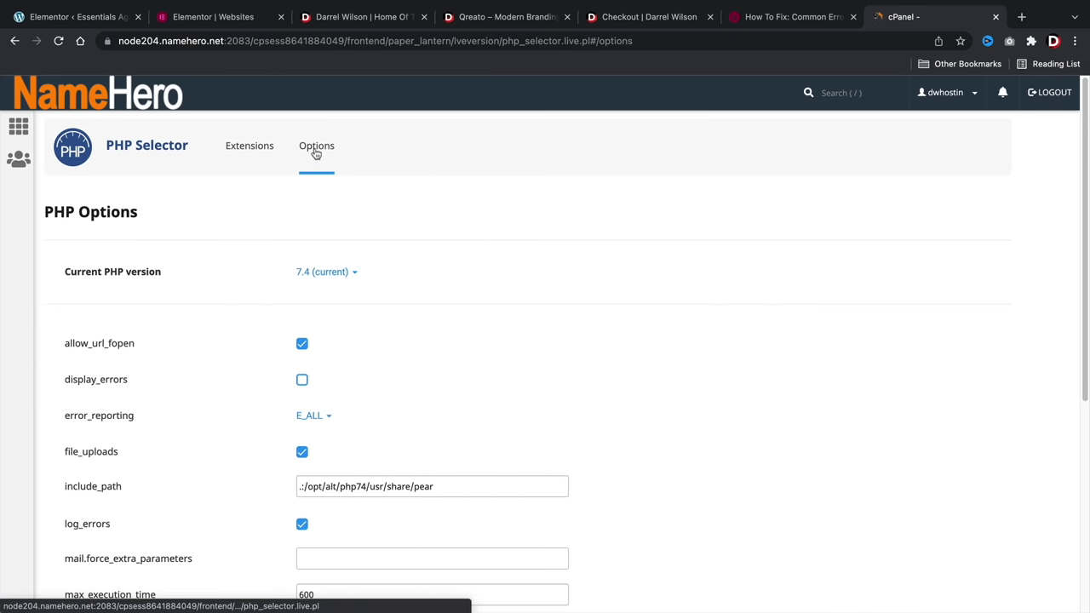
pyautogui.scroll(-5, 399, 263)
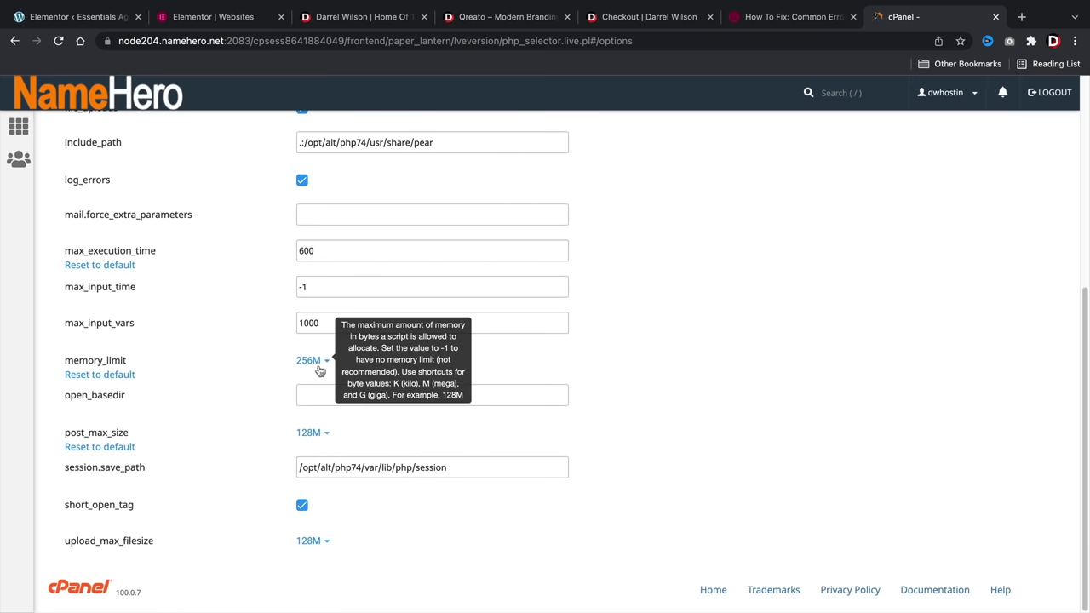
pyautogui.click(320, 363)
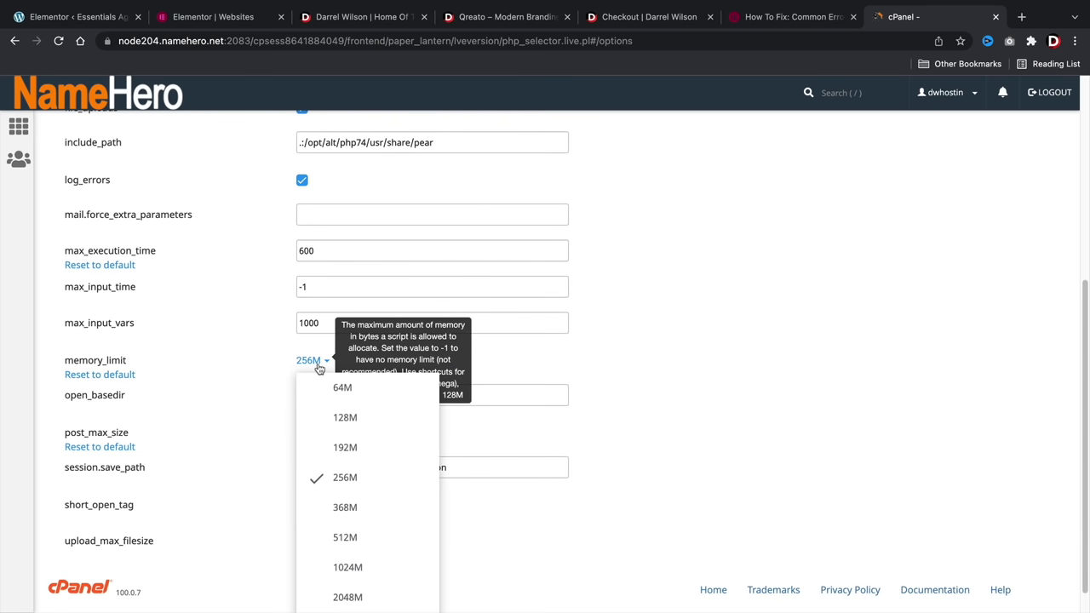
pyautogui.click(351, 485)
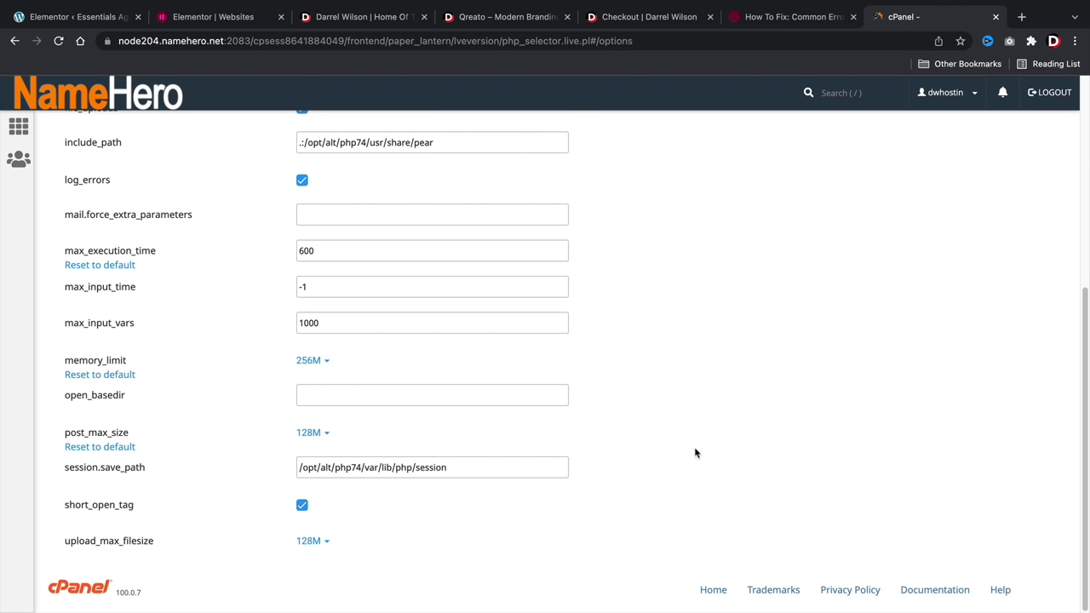
pyautogui.scroll(4, 695, 453)
pyautogui.click(511, 24)
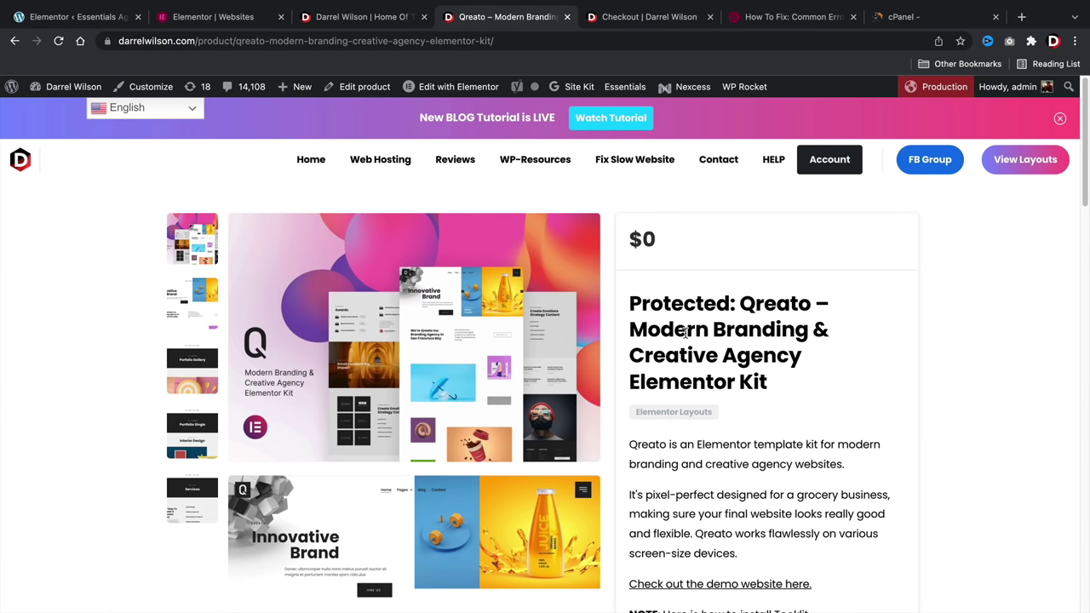
# Step: Download the Qreato kit zip from the order-received page, then bring up Elementor's kit-errors article
pyautogui.click(653, 24)
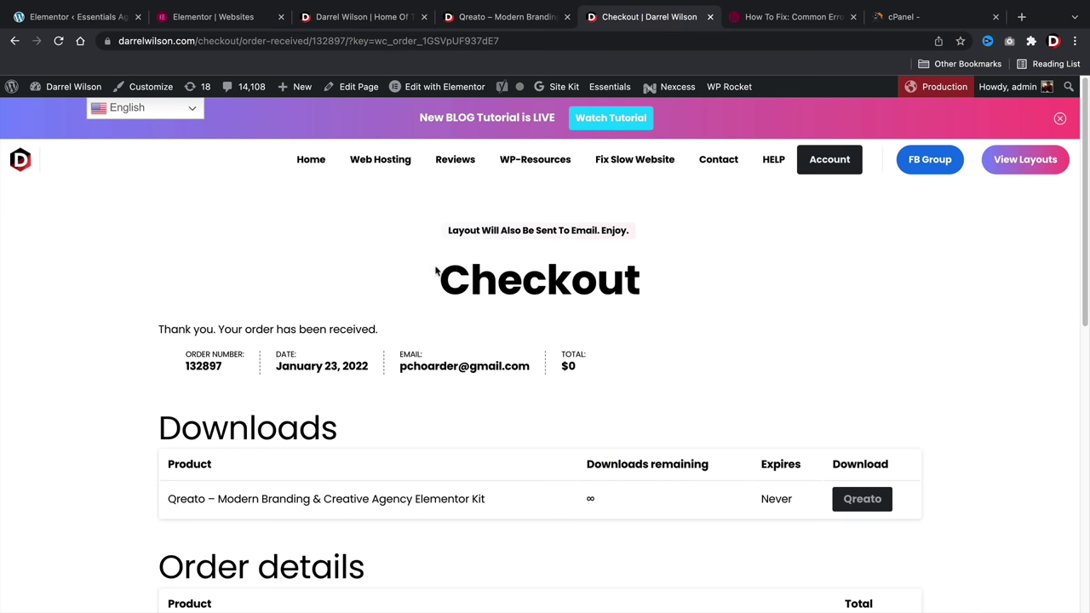
pyautogui.moveTo(436, 270); pyautogui.dragTo(656, 265)
pyautogui.scroll(-2, 699, 358)
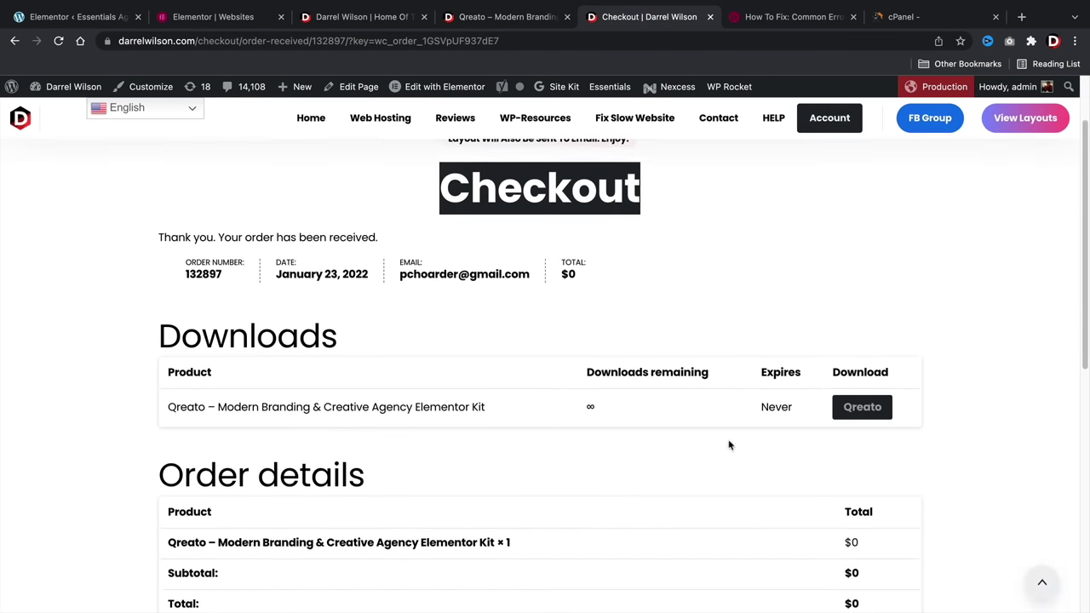
pyautogui.click(857, 416)
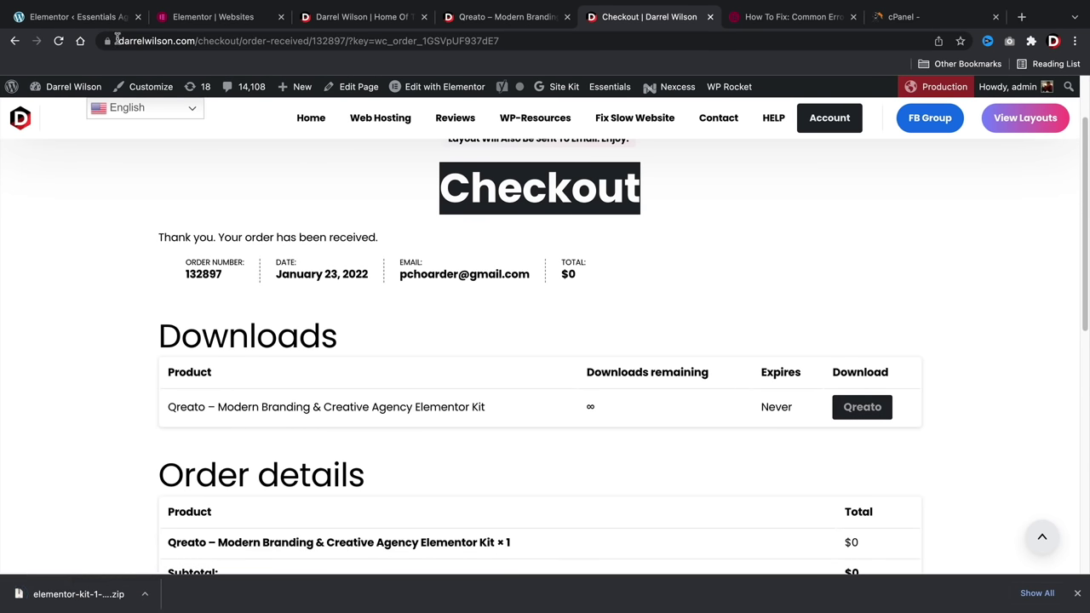
pyautogui.click(777, 17)
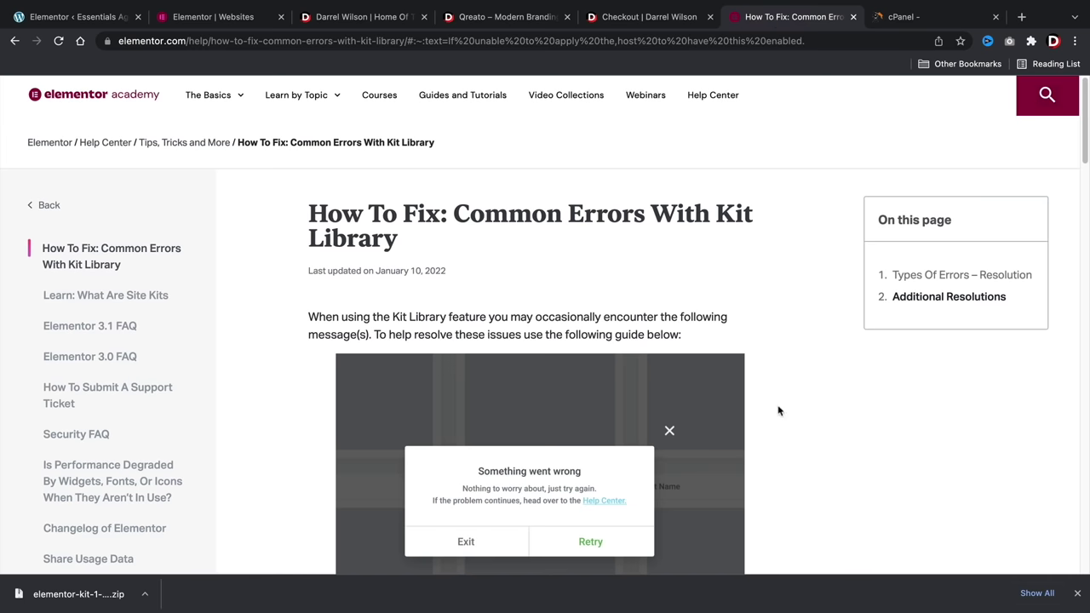
# Step: Scroll through the Kit Library errors article, dismissing the downloads bar and highlighting the first error
pyautogui.scroll(-2, 778, 410)
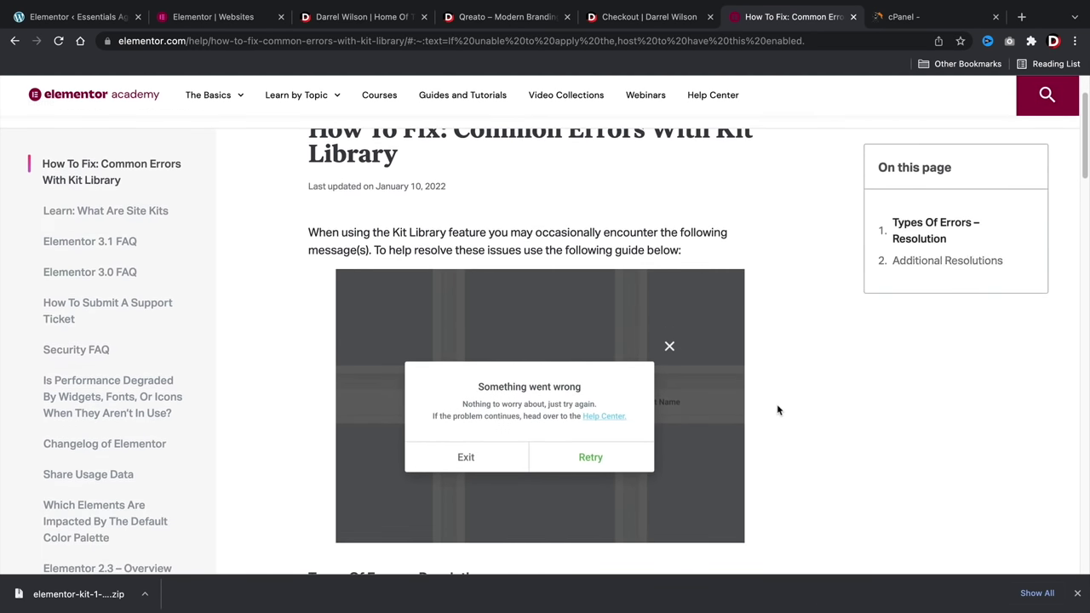
pyautogui.scroll(-1, 776, 410)
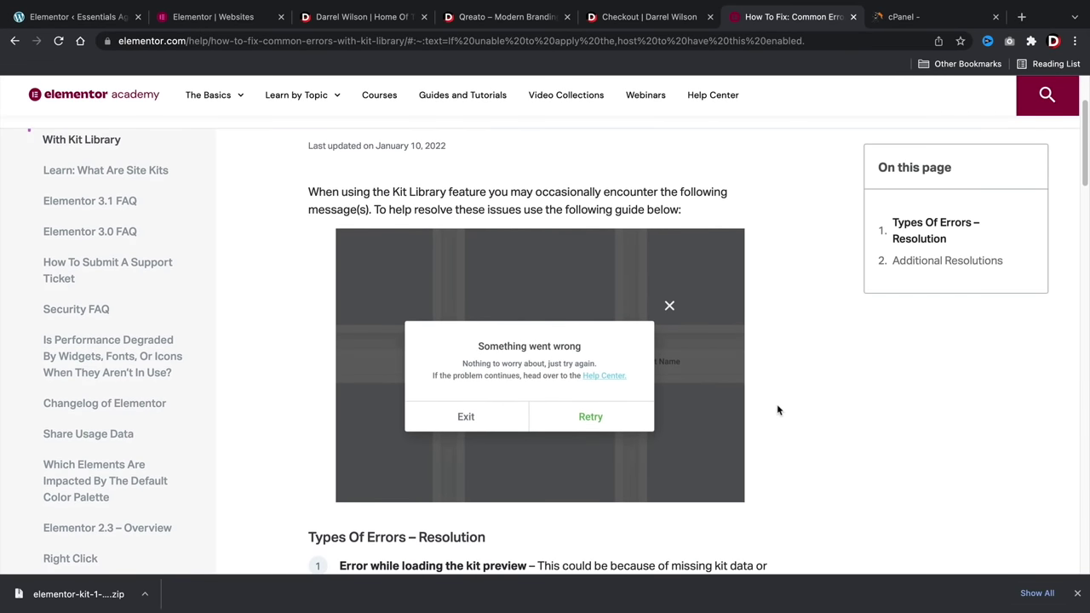
pyautogui.scroll(-1, 777, 410)
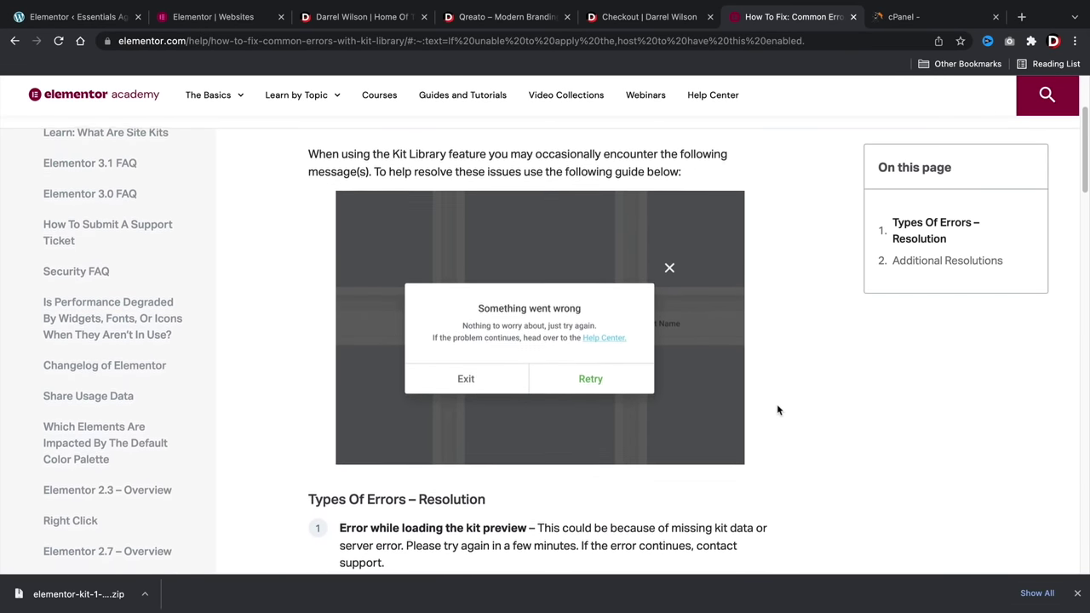
pyautogui.scroll(-8, 777, 411)
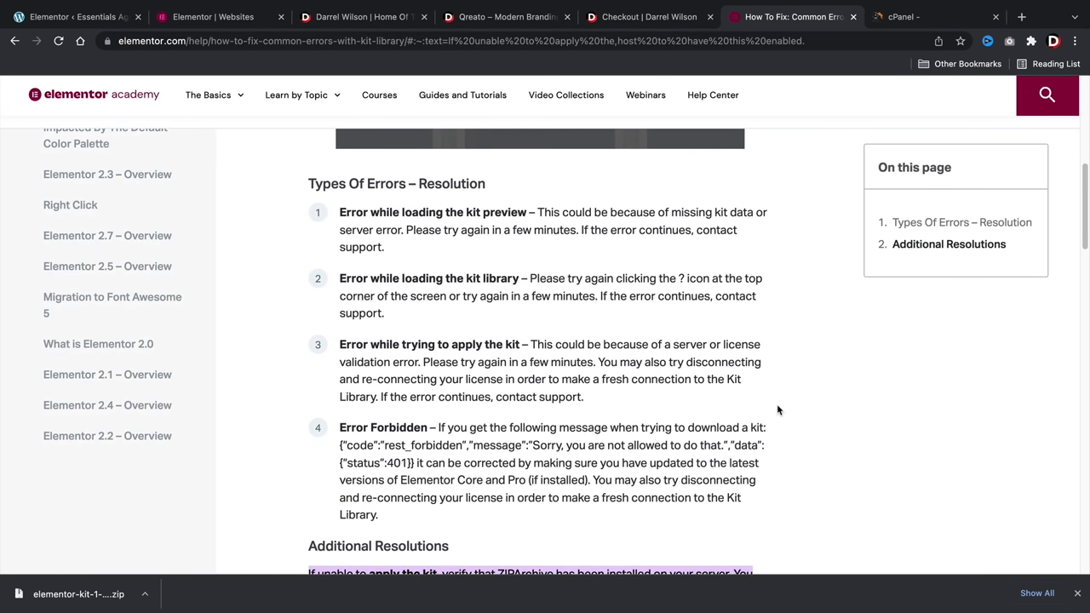
pyautogui.click(1077, 594)
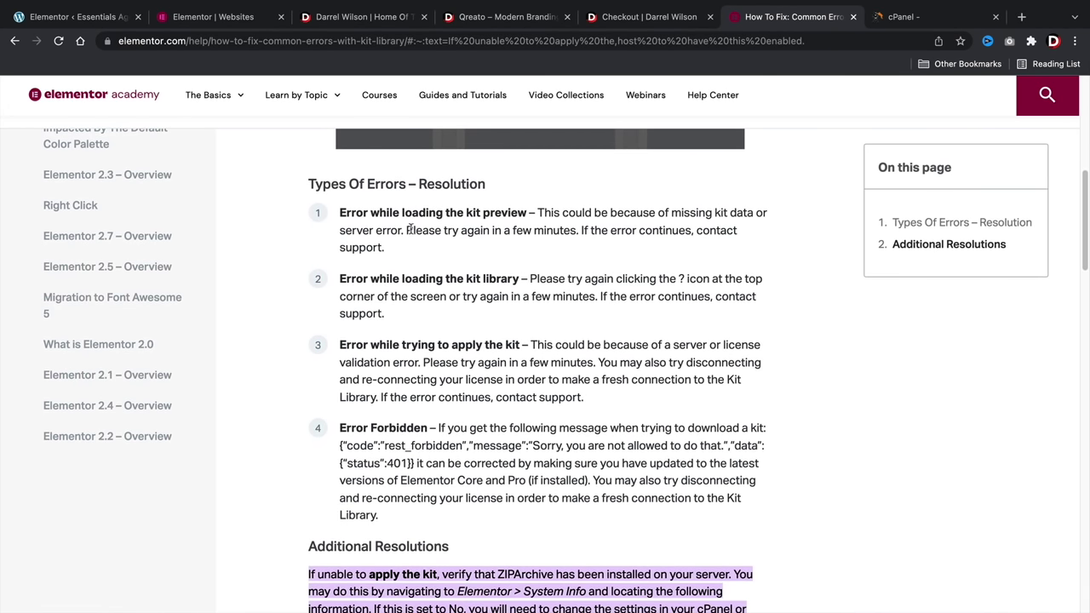
pyautogui.moveTo(413, 247); pyautogui.dragTo(368, 213)
# Step: Finish reviewing the article, then return to the site's Elementor settings in WordPress admin
pyautogui.scroll(-1, 368, 215)
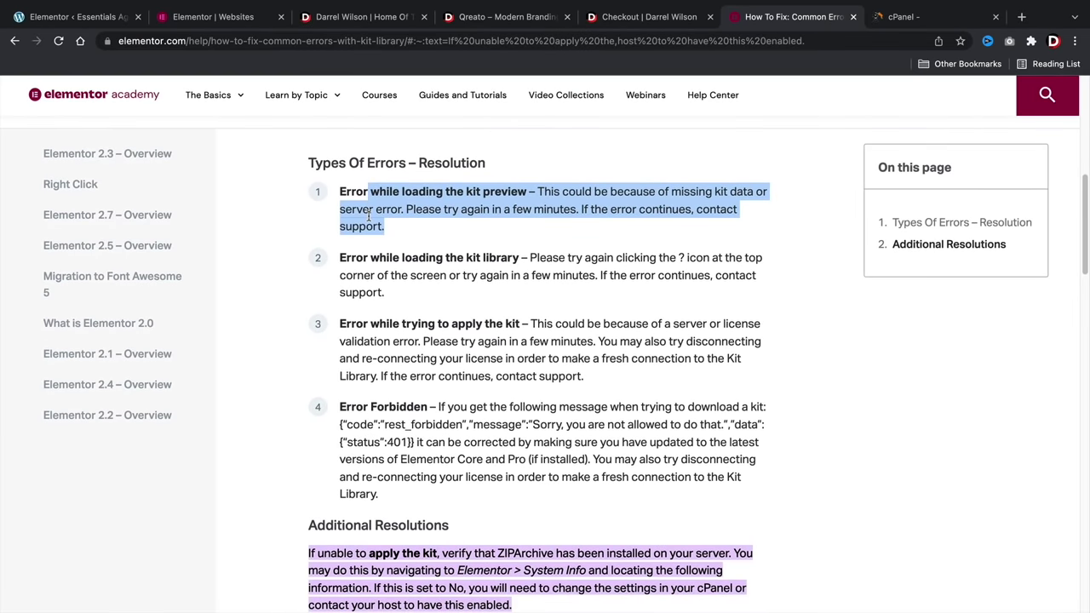
pyautogui.scroll(-5, 426, 255)
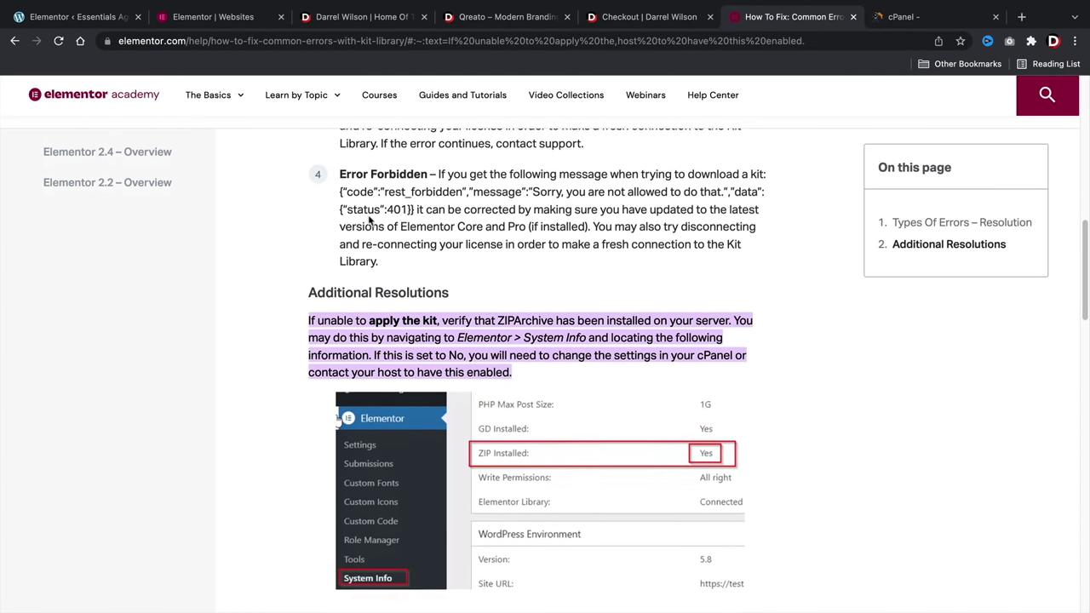
pyautogui.scroll(-8, 569, 452)
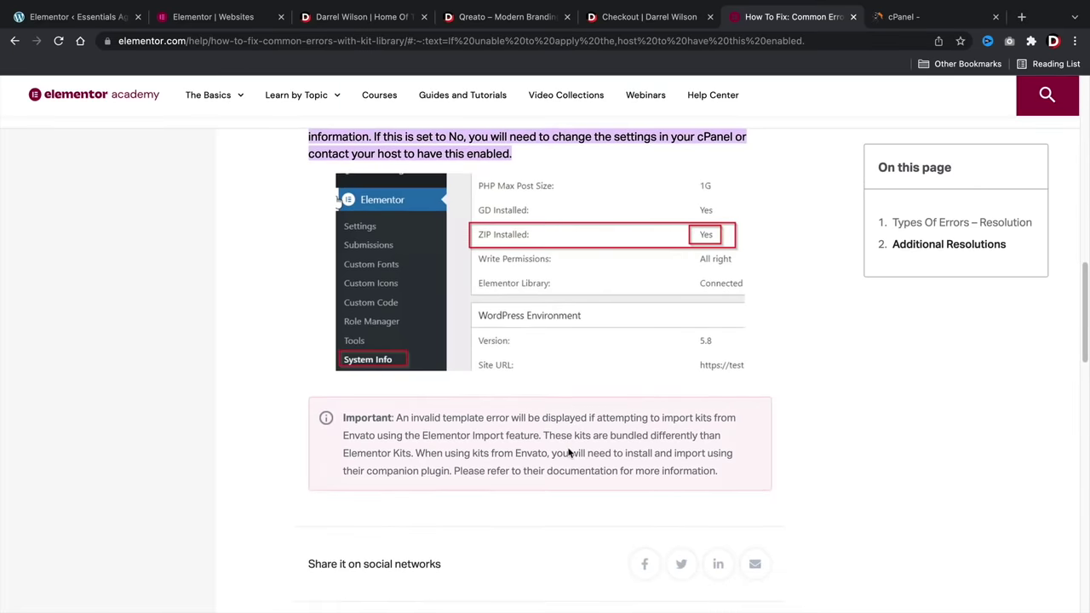
pyautogui.scroll(7, 569, 452)
pyautogui.scroll(10, 569, 452)
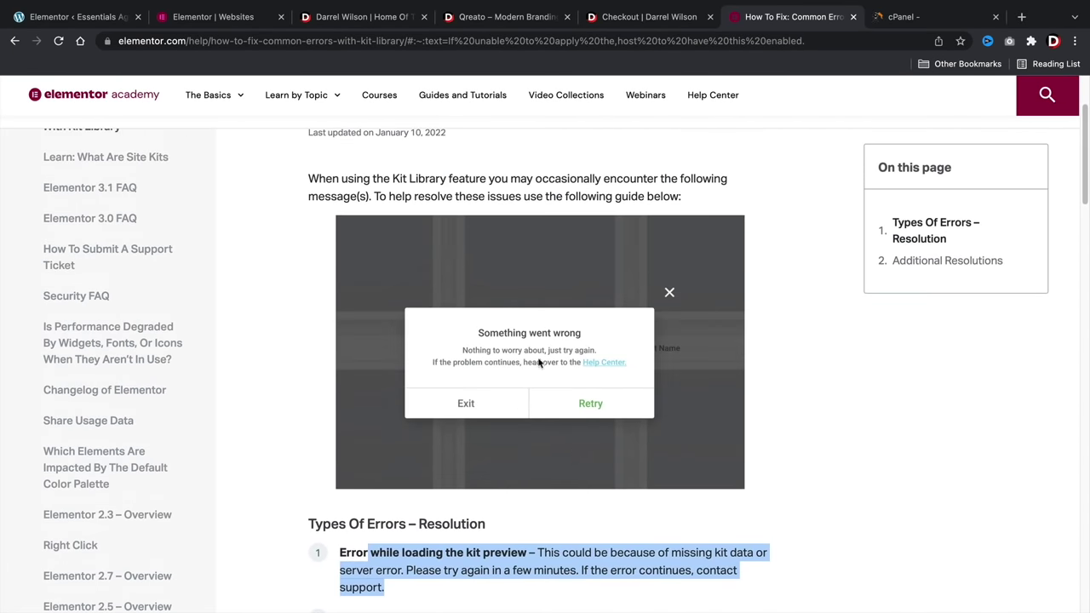
pyautogui.click(30, 17)
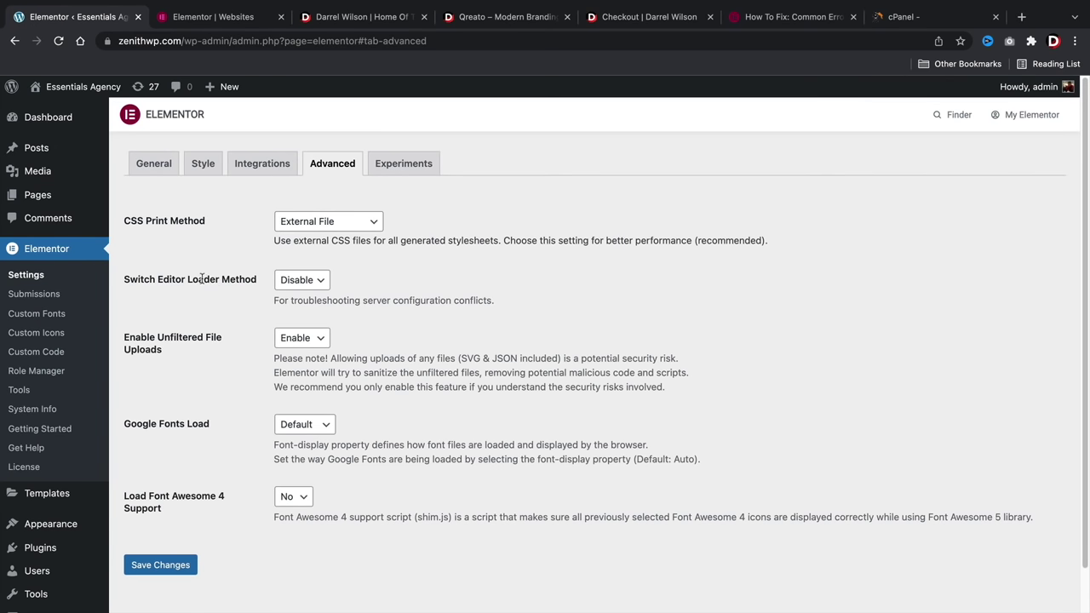
pyautogui.click(52, 254)
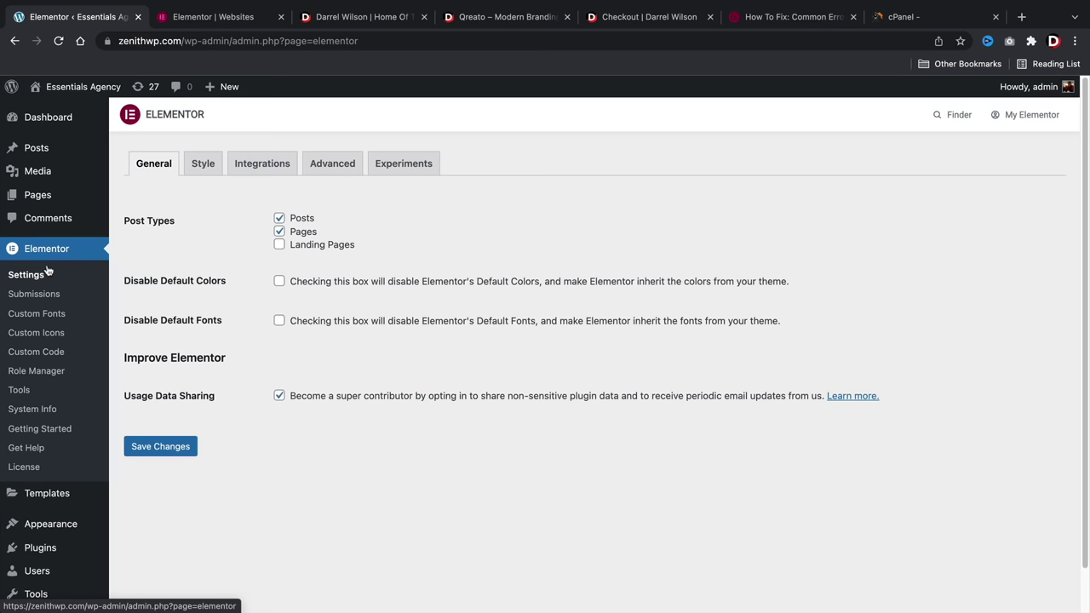
# Step: In Elementor > Tools > Import / Export Kit, start a template kit import and bring up the file picker
pyautogui.click(20, 392)
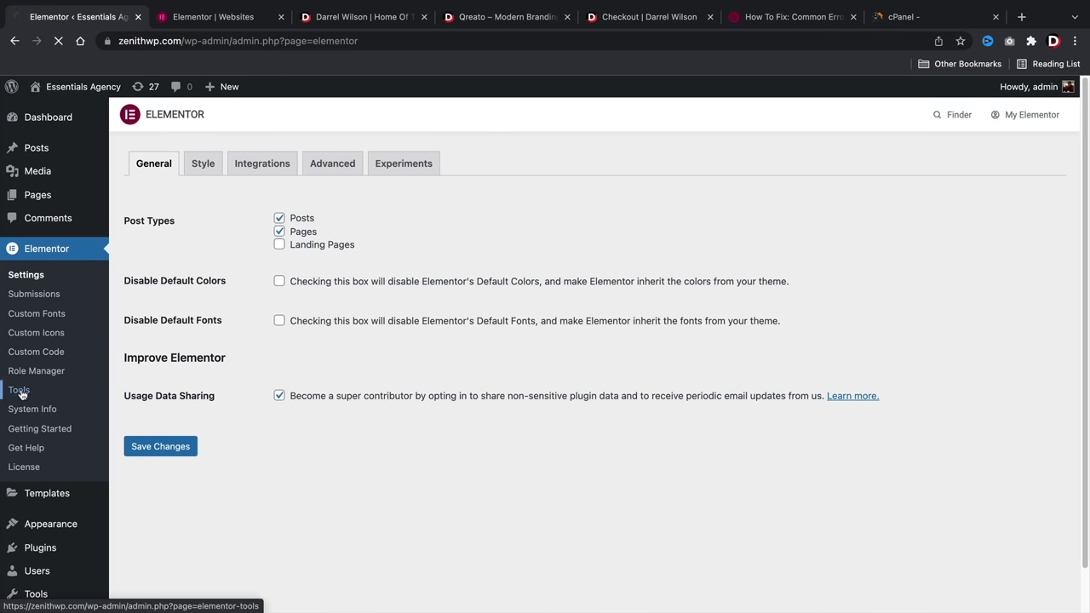
pyautogui.click(513, 165)
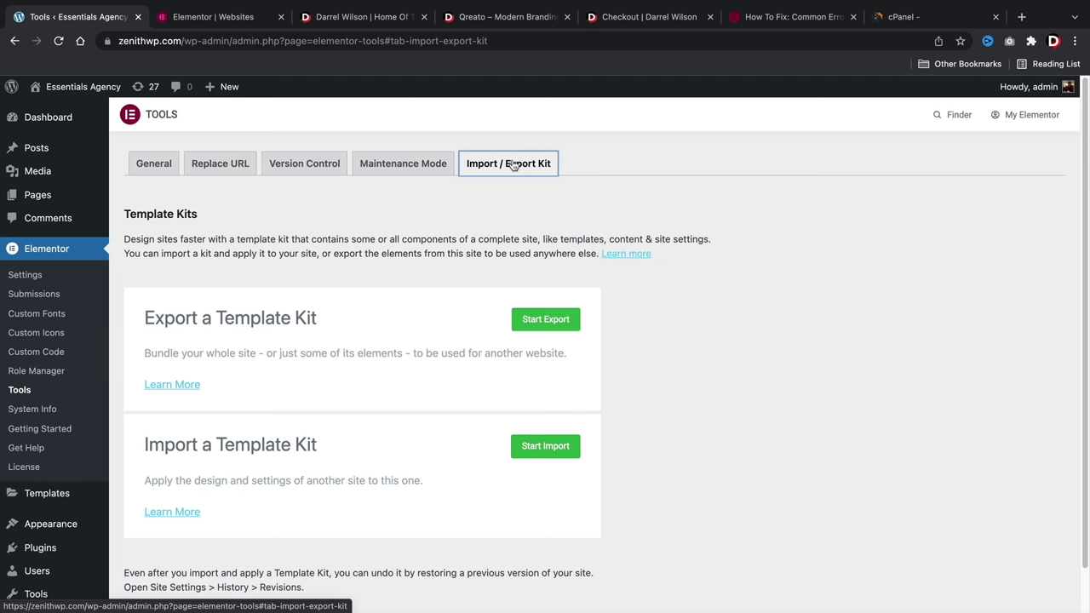
pyautogui.moveTo(149, 446); pyautogui.dragTo(301, 453)
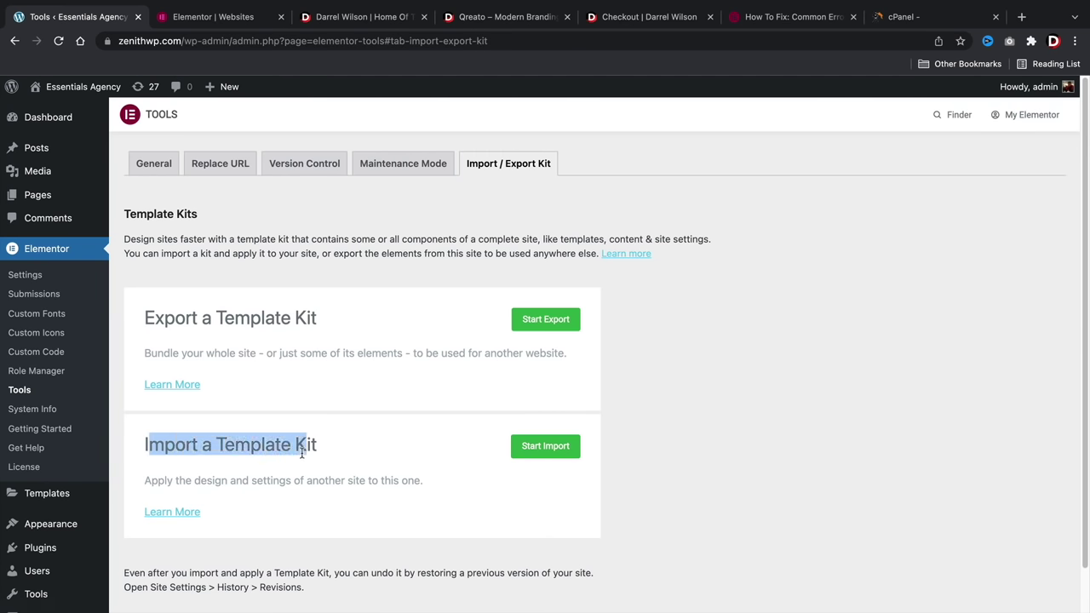
pyautogui.click(542, 449)
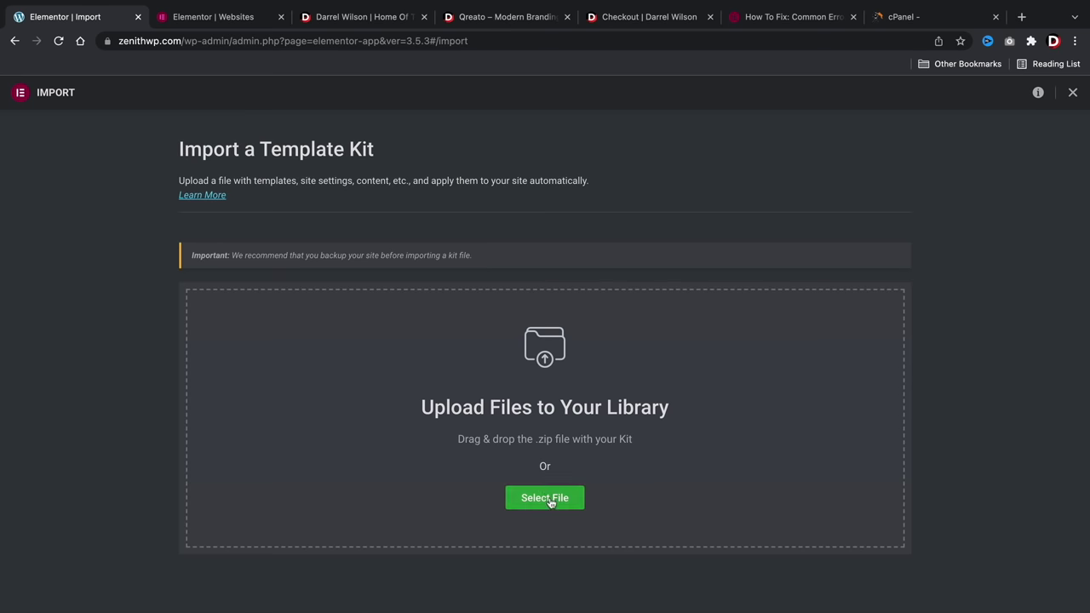
pyautogui.click(549, 500)
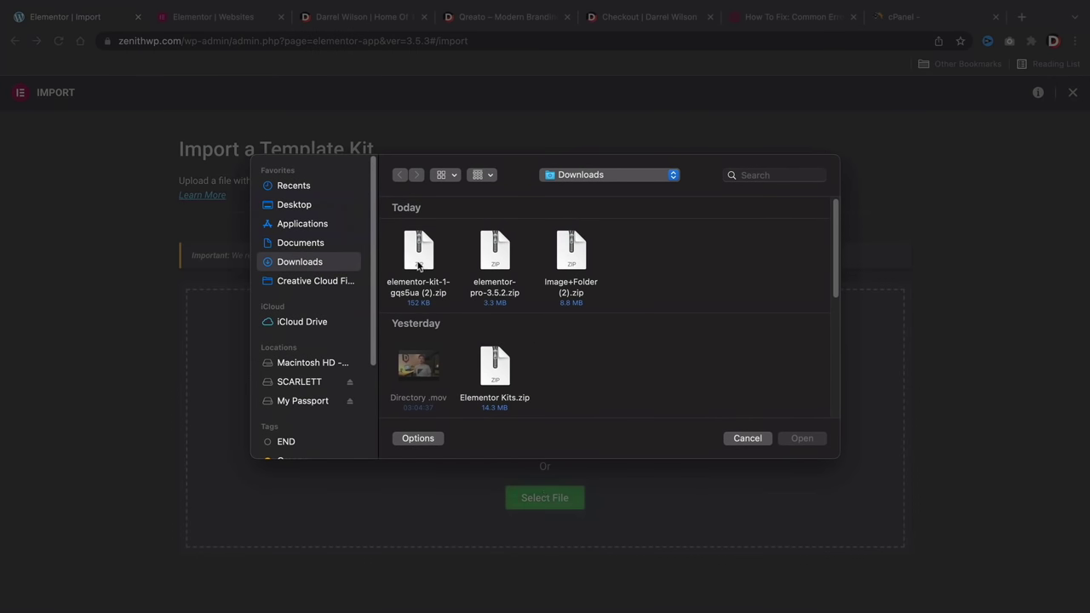
# Step: Upload elementor-kit-1-gqs5ua (2).zip from Downloads, then glance at the Qreato kit product page
pyautogui.click(497, 268)
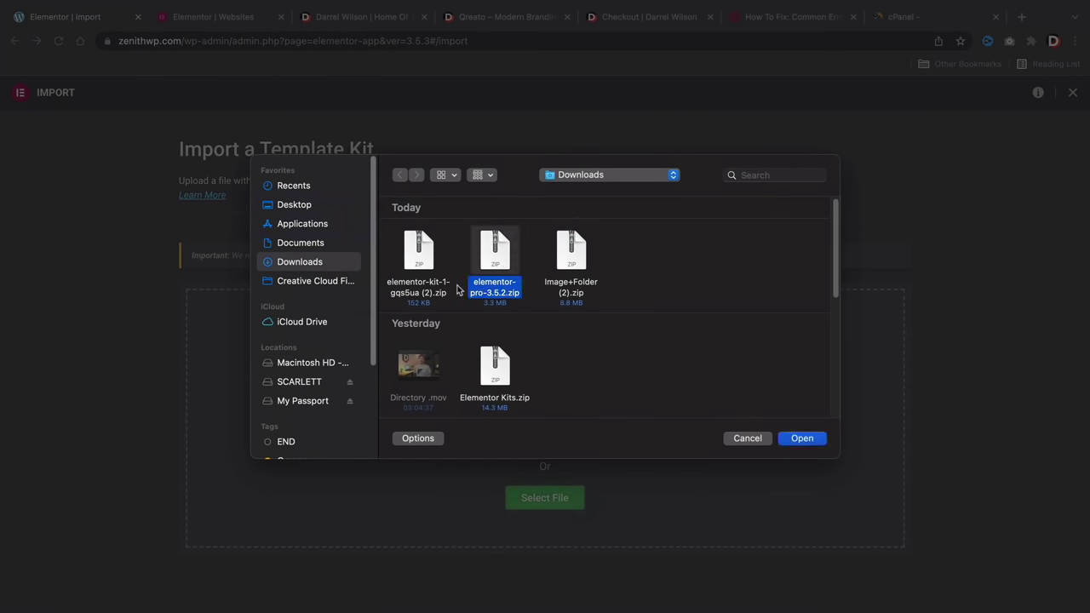
pyautogui.click(426, 291)
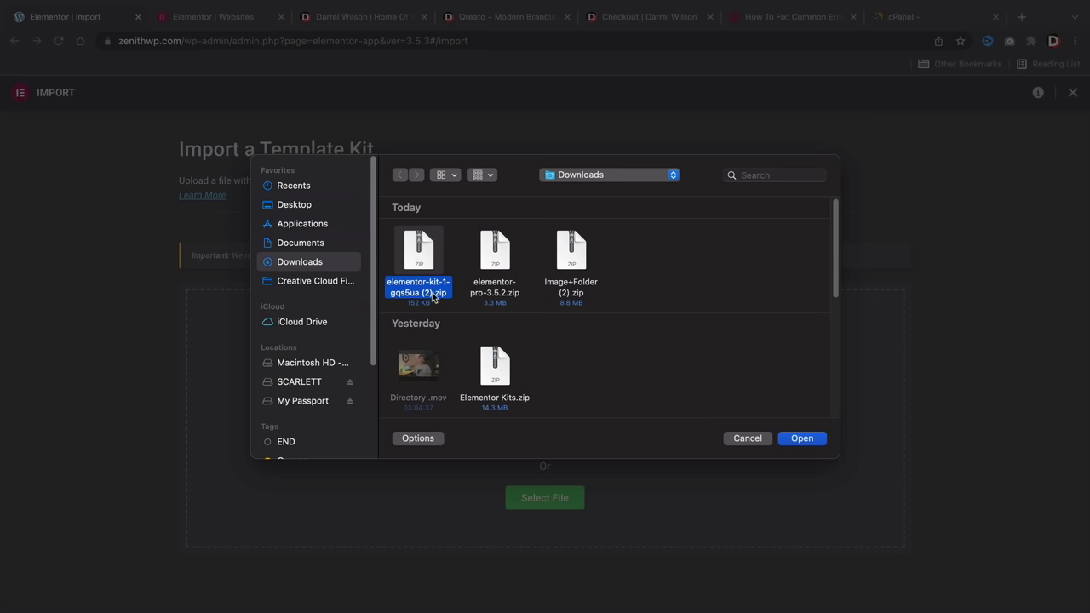
pyautogui.click(802, 439)
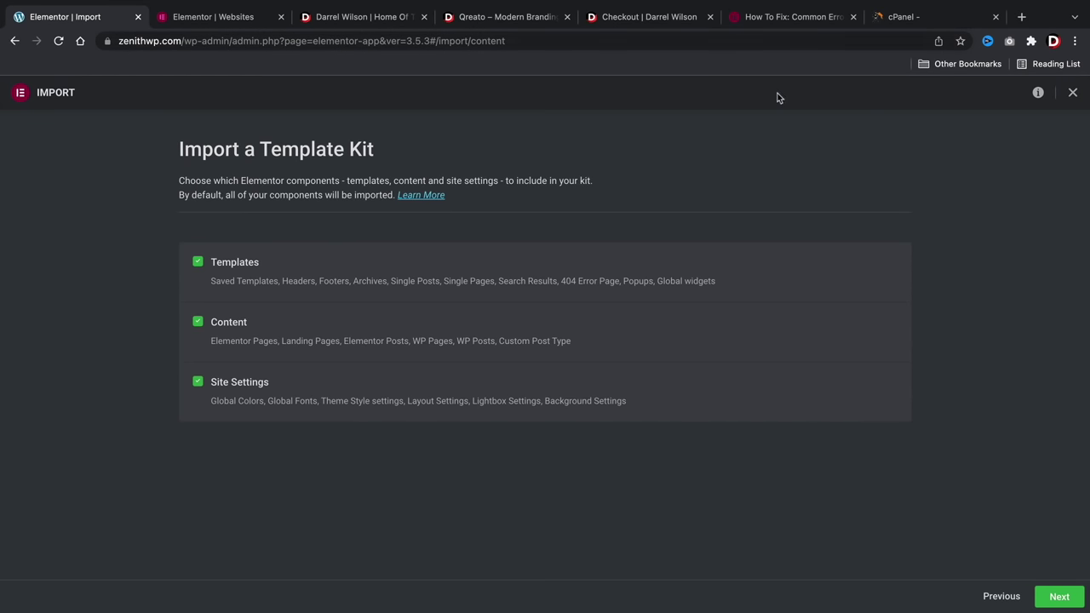
pyautogui.click(454, 18)
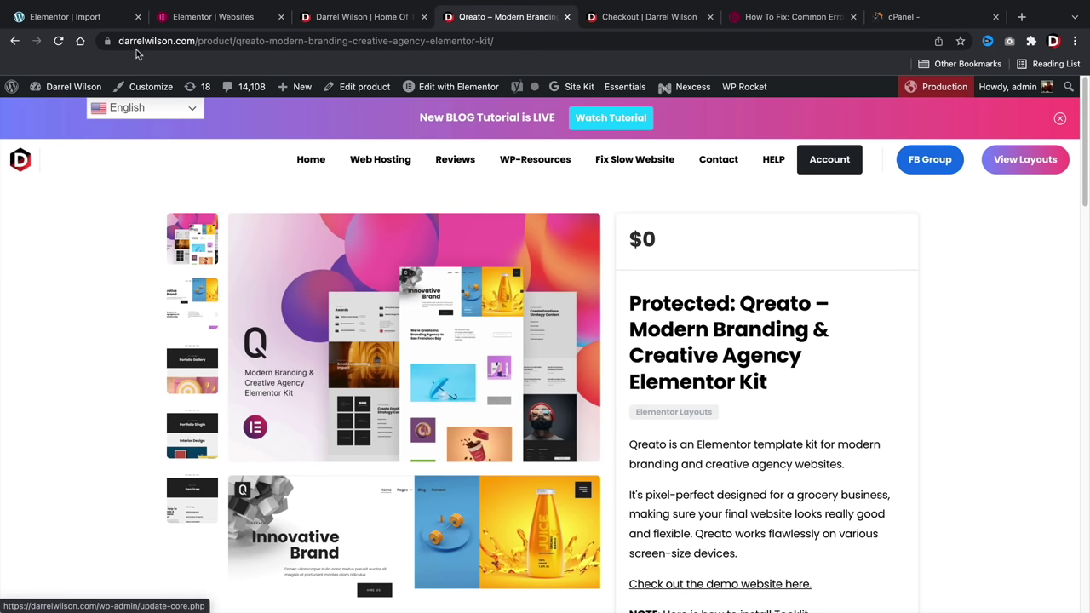
# Step: Import all the kit's templates, content and site settings, then head back to the dashboard
pyautogui.click(76, 15)
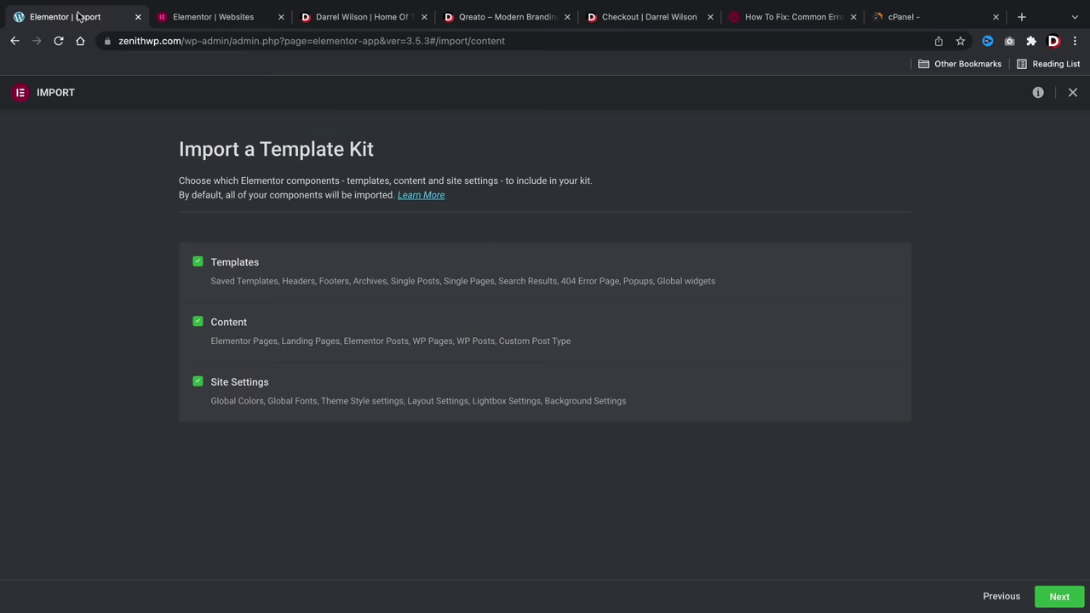
pyautogui.click(1061, 598)
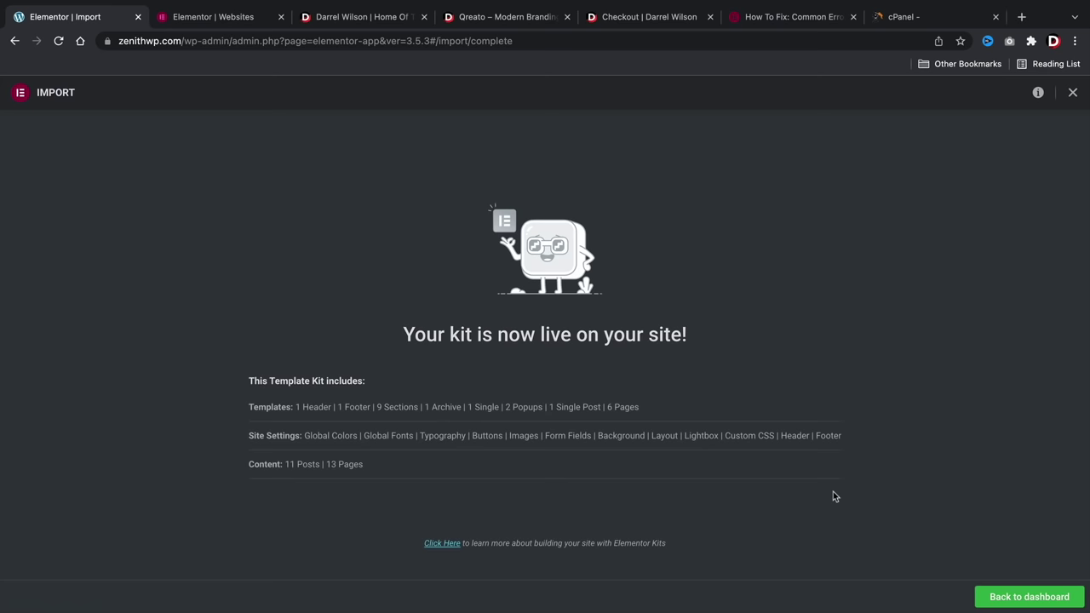
pyautogui.click(998, 597)
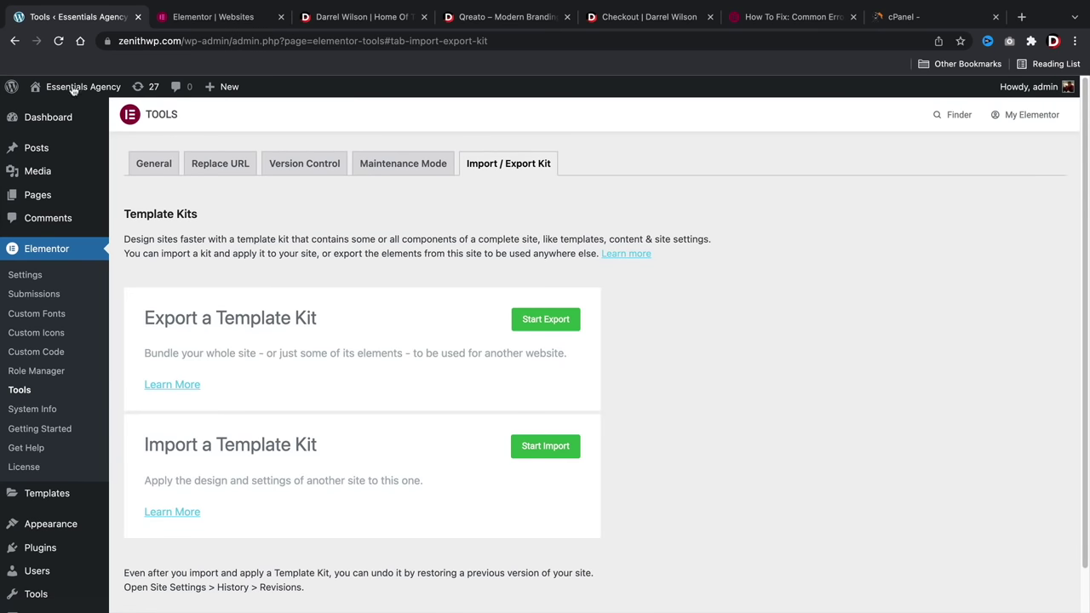
# Step: Visit the zenithwp.com front end and scroll the imported Innovative Brand homepage down to its footer
pyautogui.moveTo(74, 89)
pyautogui.click(51, 111)
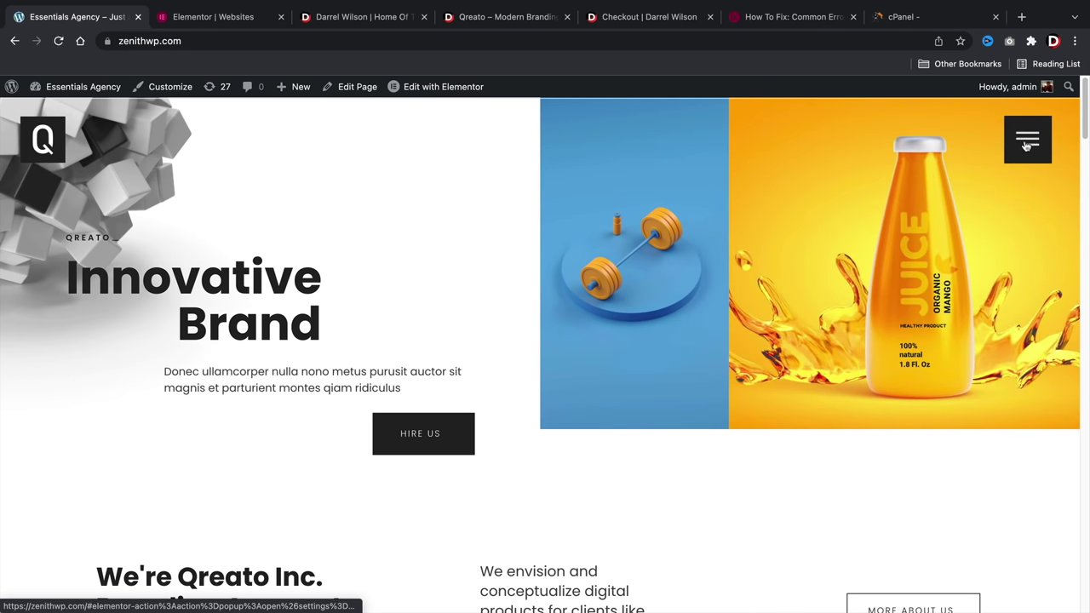
pyautogui.scroll(-15, 793, 452)
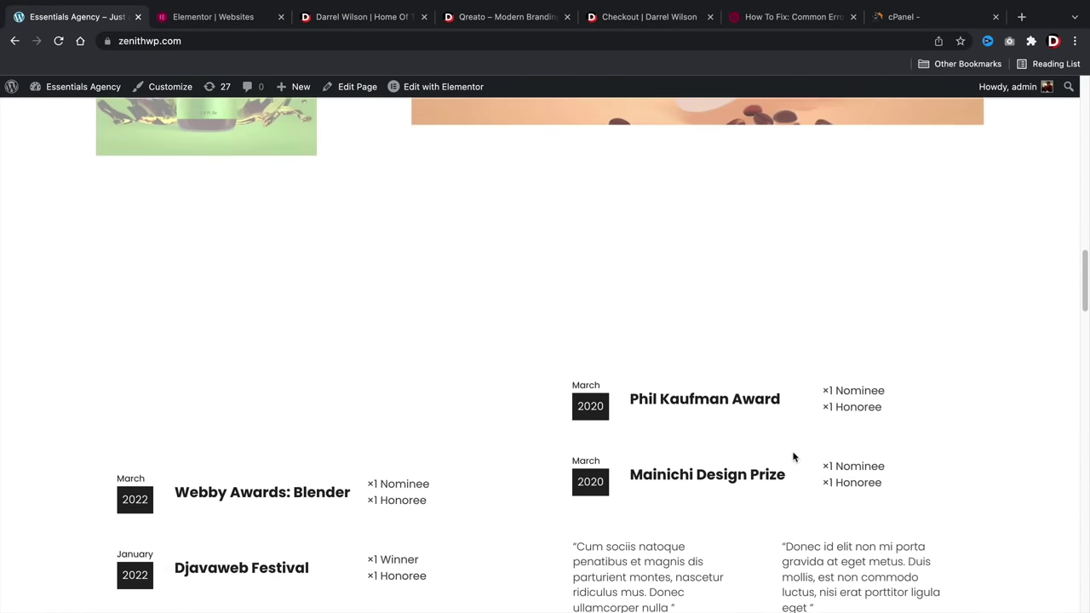
pyautogui.moveTo(1083, 281); pyautogui.dragTo(1068, 119)
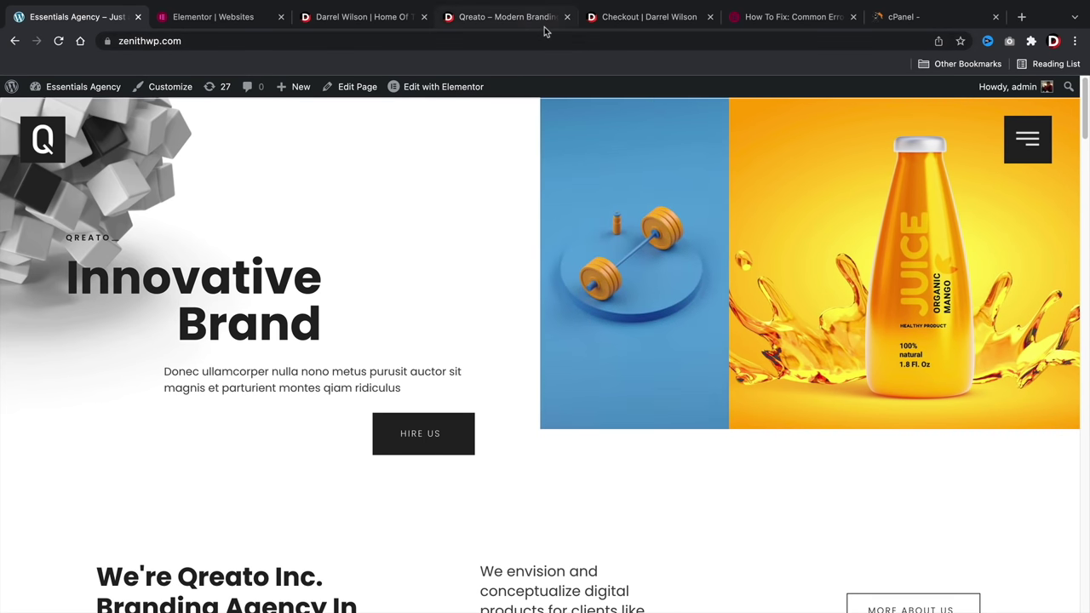
# Step: Check the Qreato product page, then visit the My Blog site's front end
pyautogui.click(511, 19)
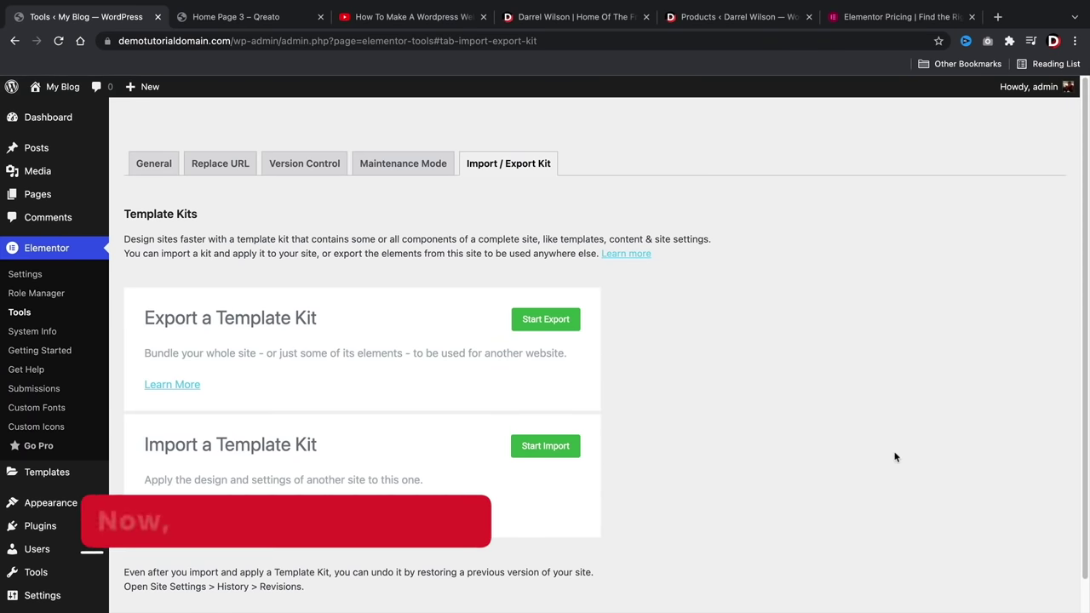
pyautogui.moveTo(63, 87)
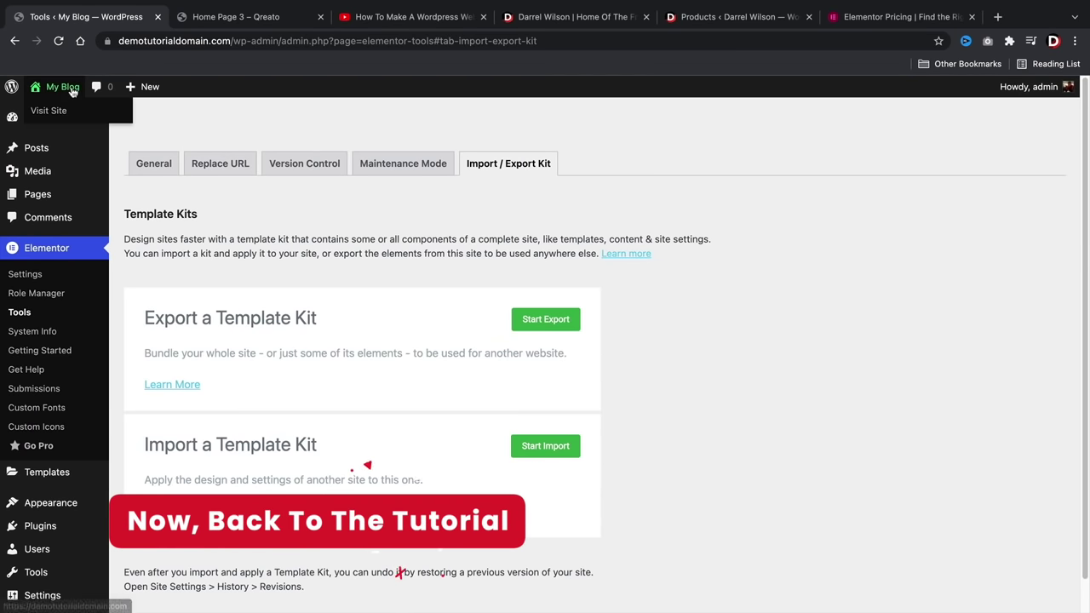
pyautogui.click(49, 110)
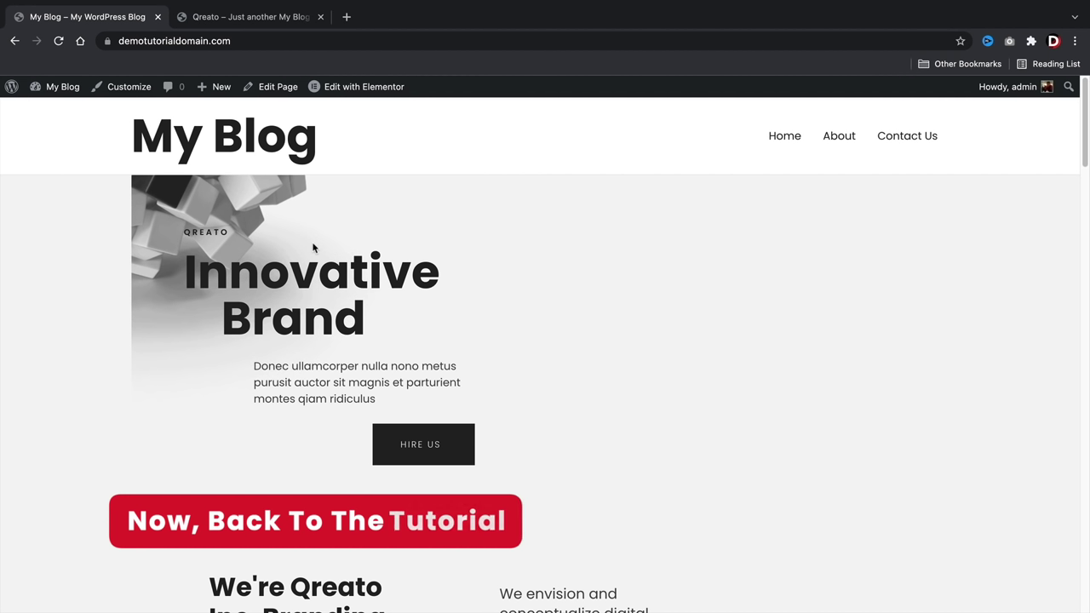
# Step: Compare the My Blog front page against the original Qreato demo at demo.dwtutorial.com/qreato/
pyautogui.click(269, 17)
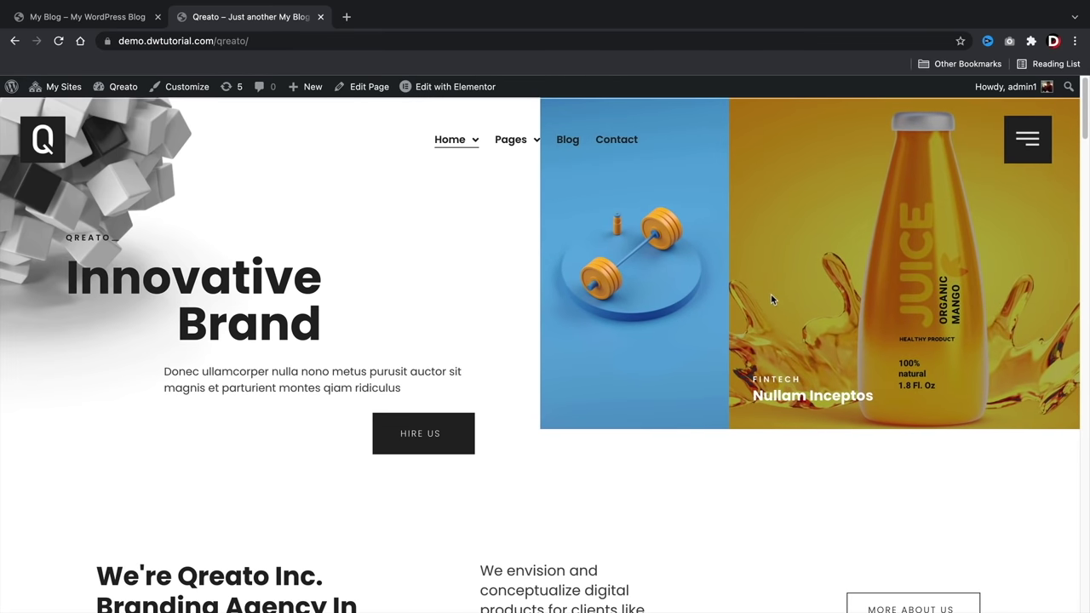
pyautogui.click(104, 17)
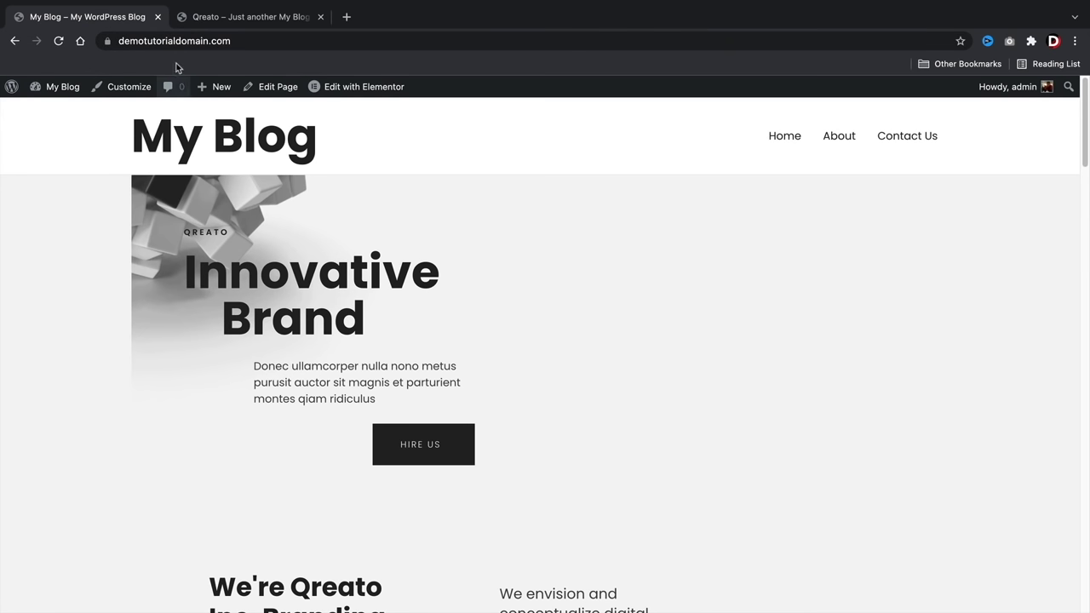
pyautogui.click(209, 24)
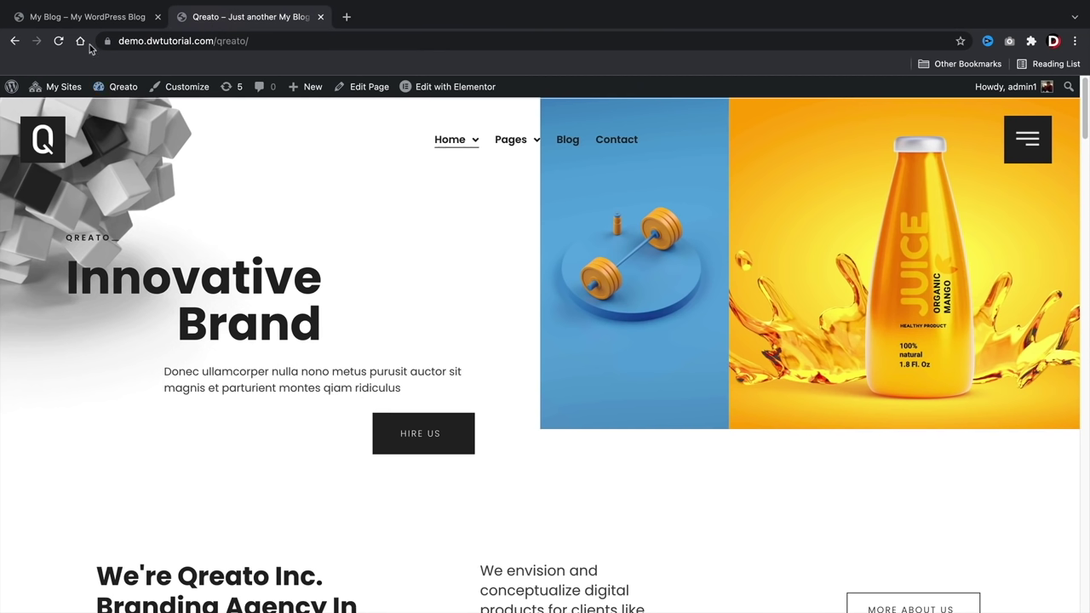
pyautogui.click(85, 17)
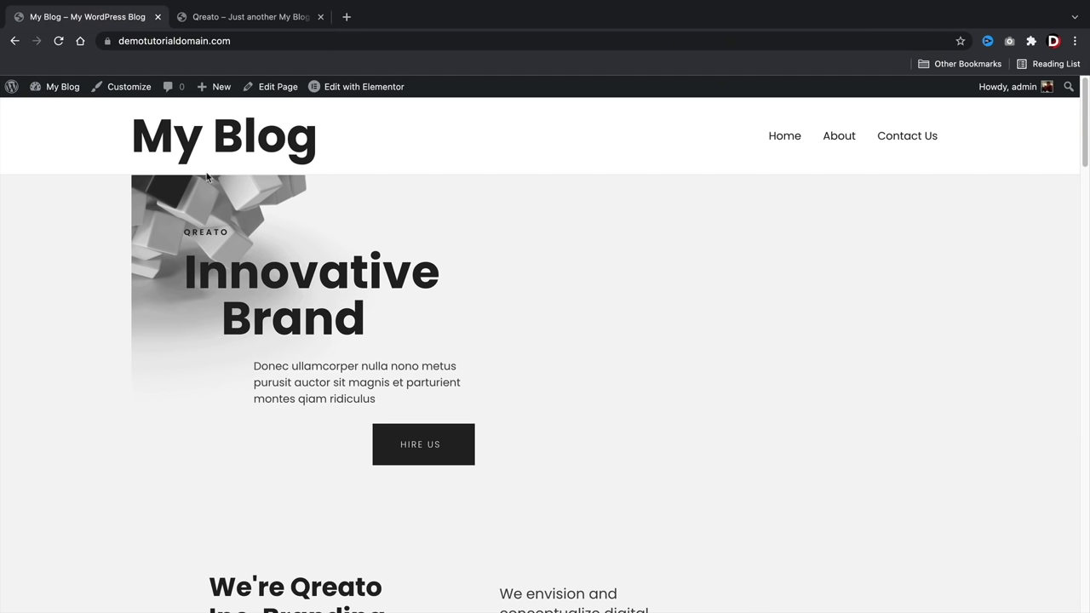
# Step: Publish Astra's Global > Container layout as Full Width / Stretched, then go to the My Blog dashboard
pyautogui.click(126, 88)
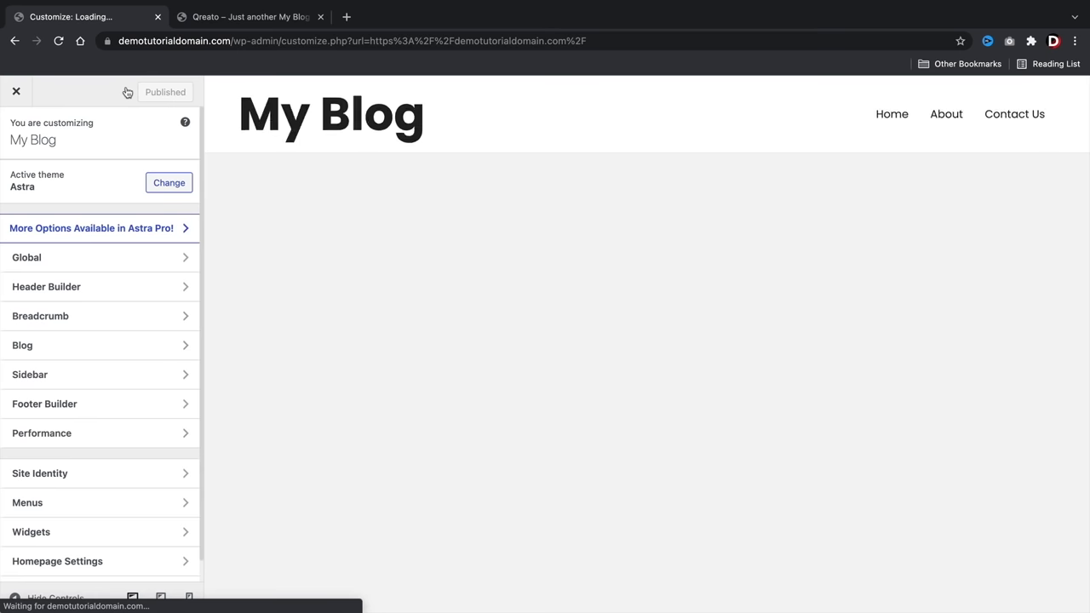
pyautogui.click(51, 258)
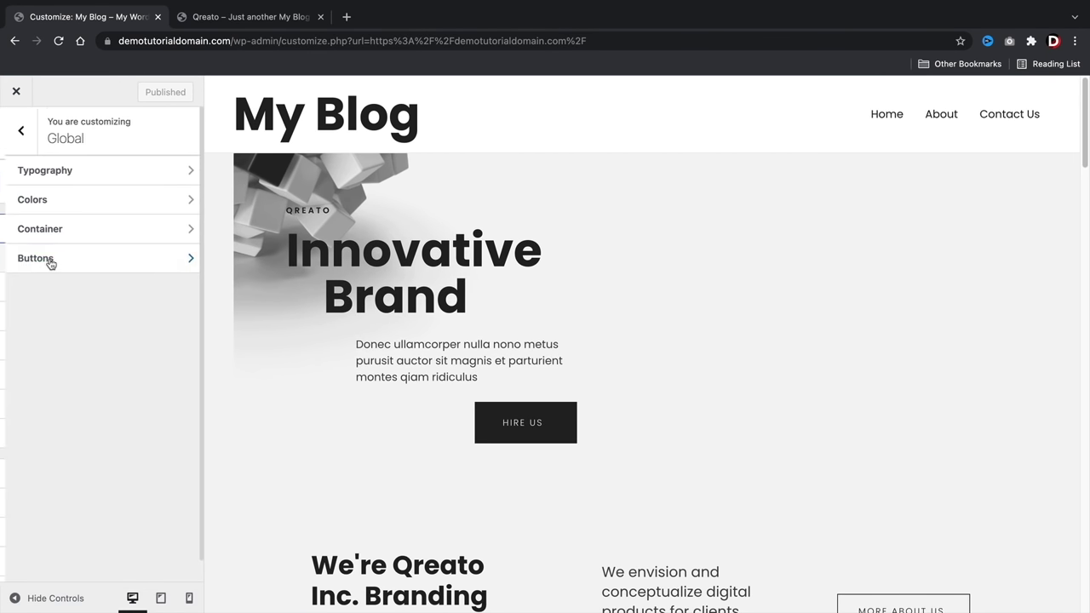
pyautogui.click(59, 230)
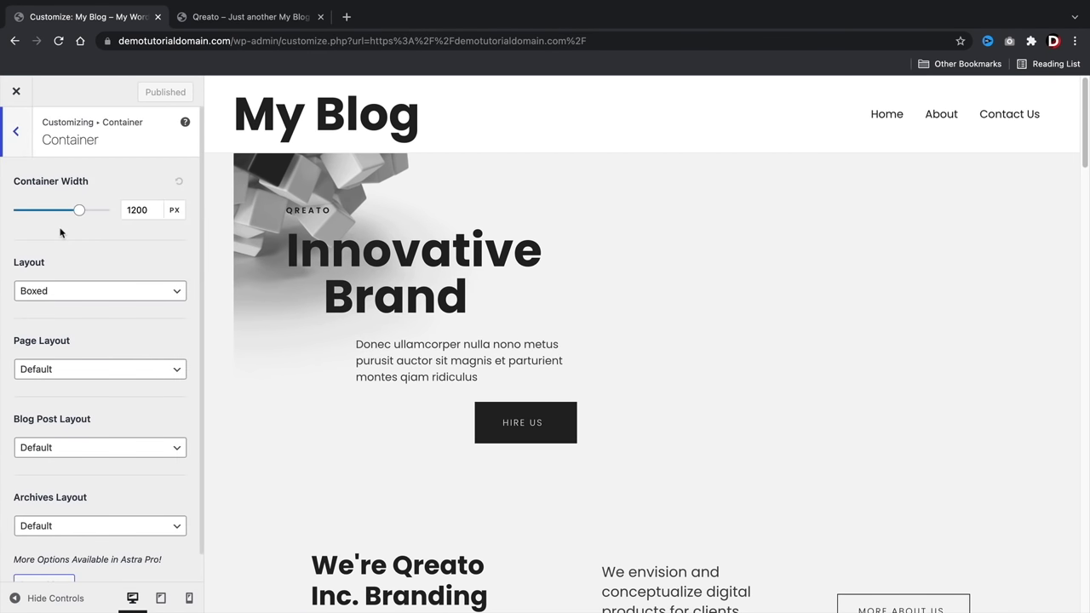
pyautogui.click(74, 292)
pyautogui.click(79, 338)
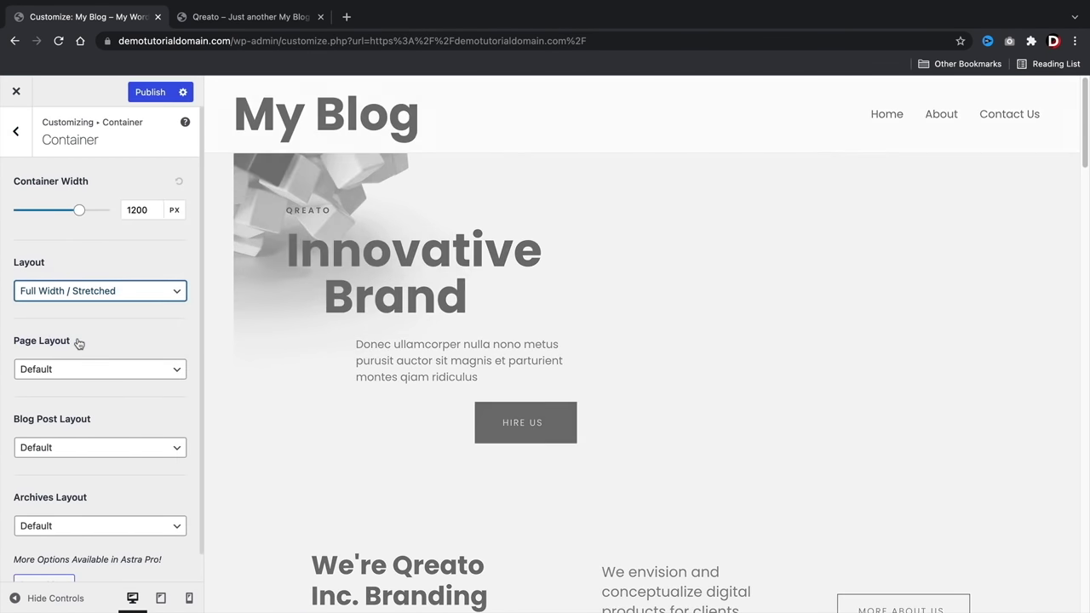
pyautogui.click(151, 90)
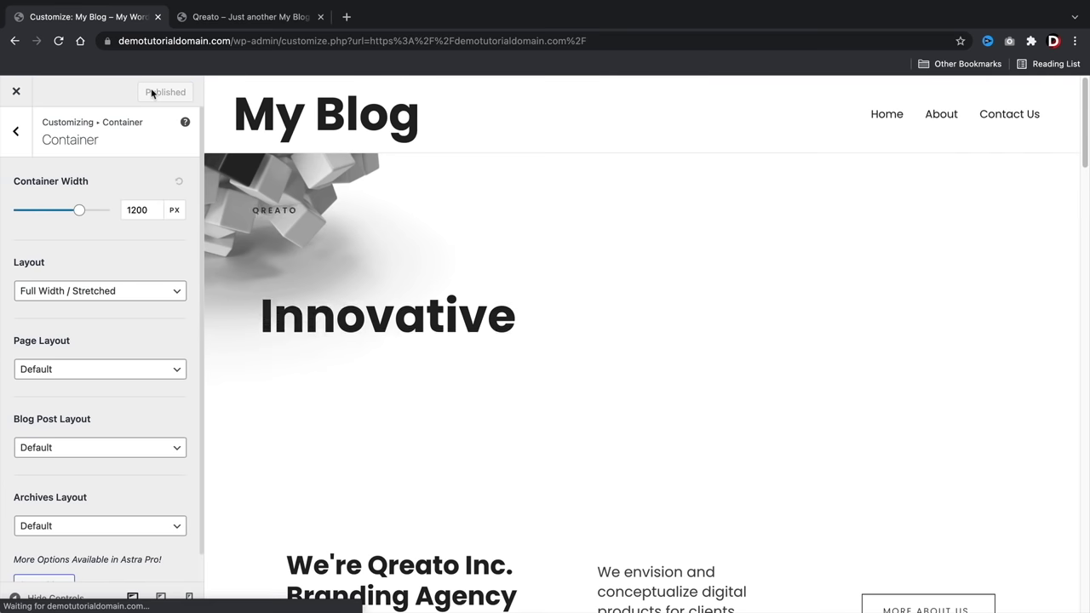
pyautogui.click(16, 91)
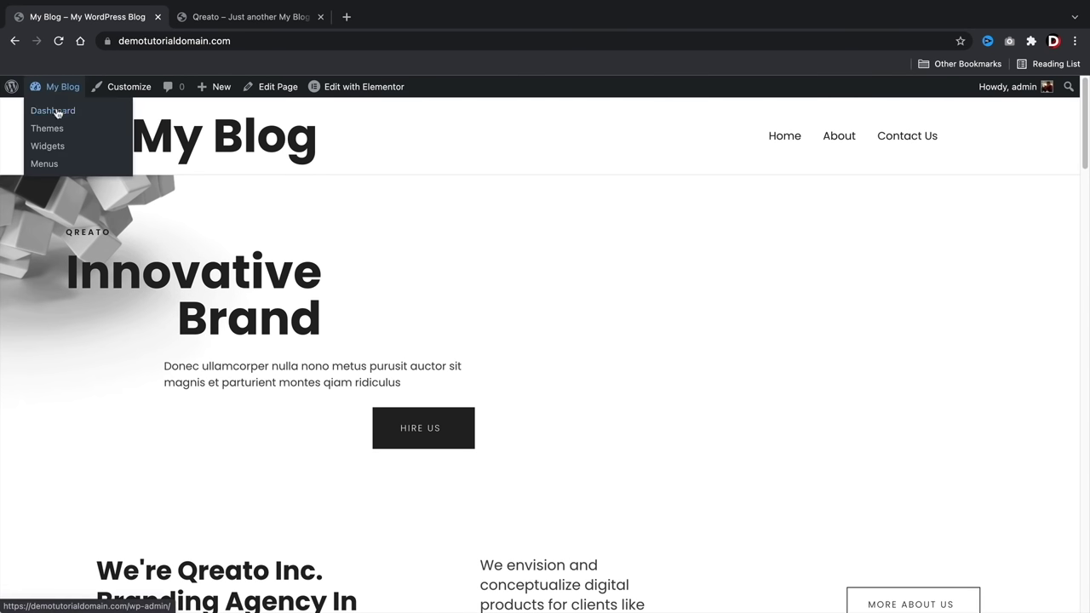
pyautogui.click(55, 113)
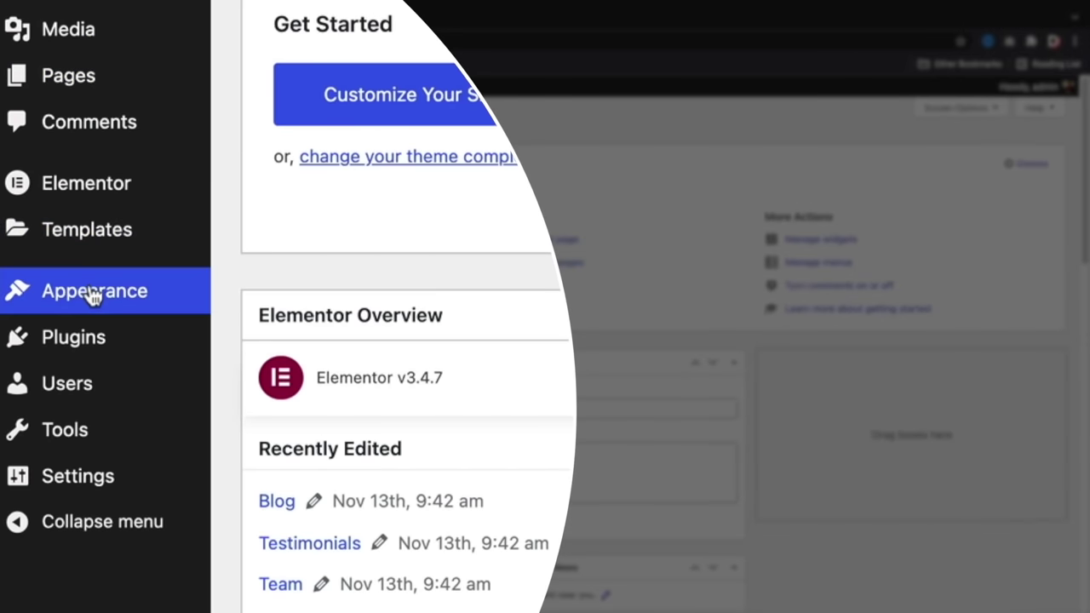
# Step: Go to Appearance > Menus and show the View All list under Pages
pyautogui.moveTo(94, 298)
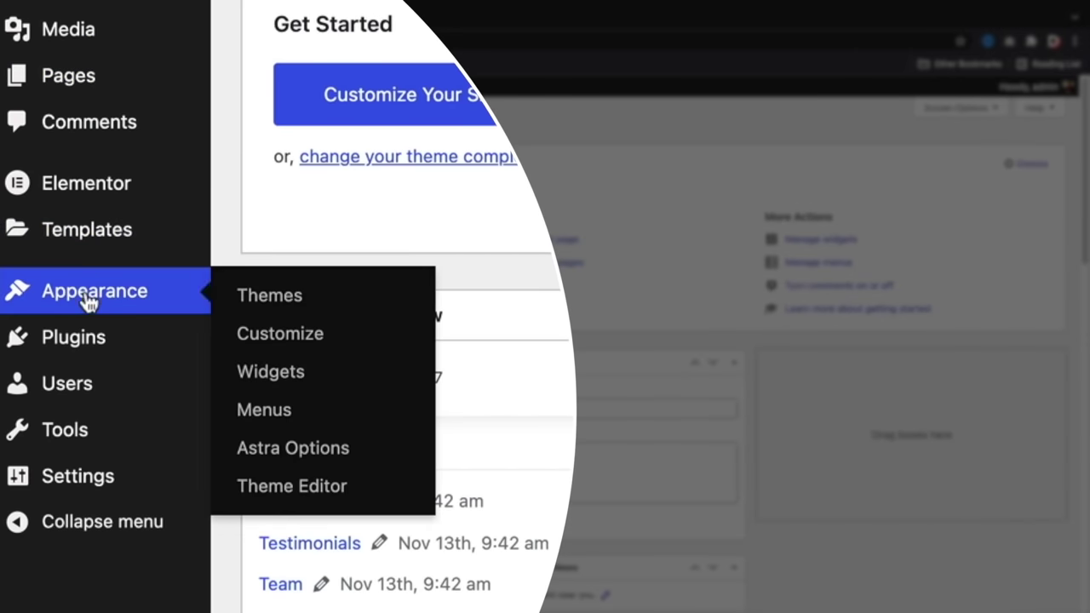
pyautogui.click(264, 410)
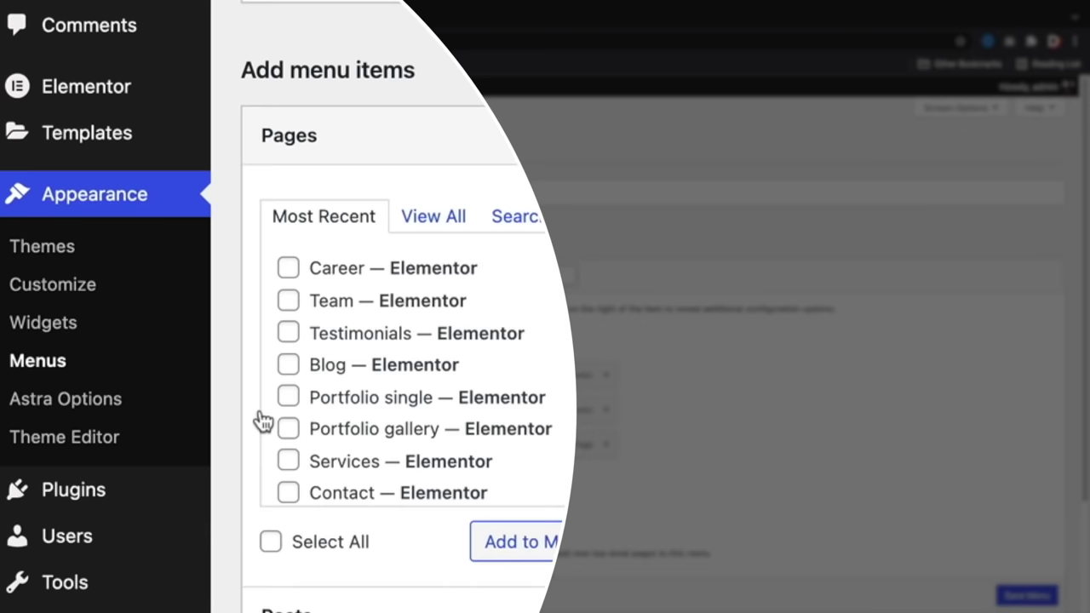
pyautogui.scroll(-2, 191, 385)
pyautogui.scroll(-2, 191, 385)
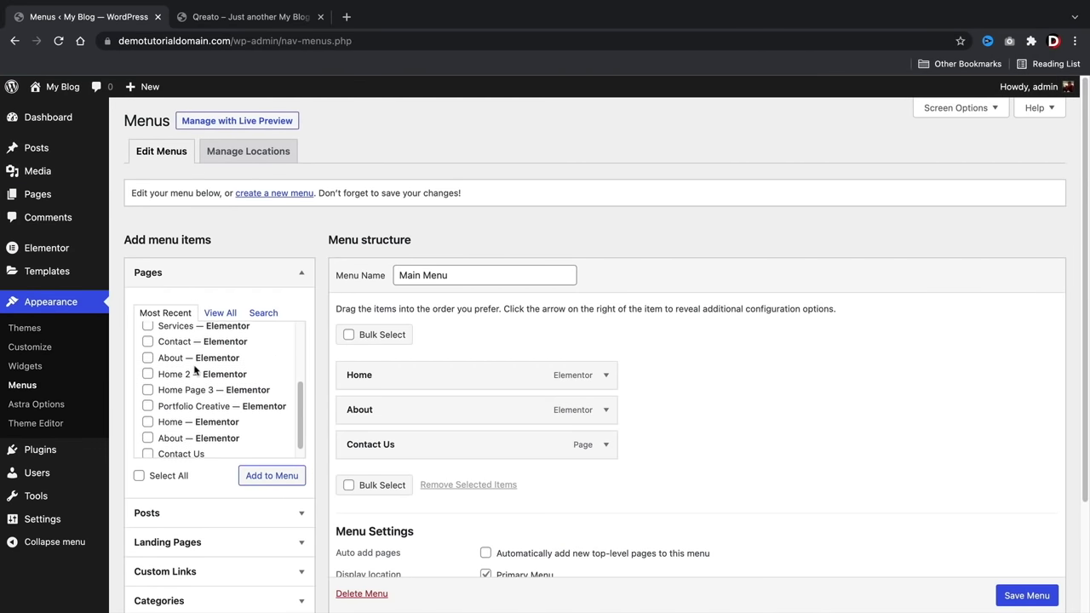
pyautogui.click(225, 317)
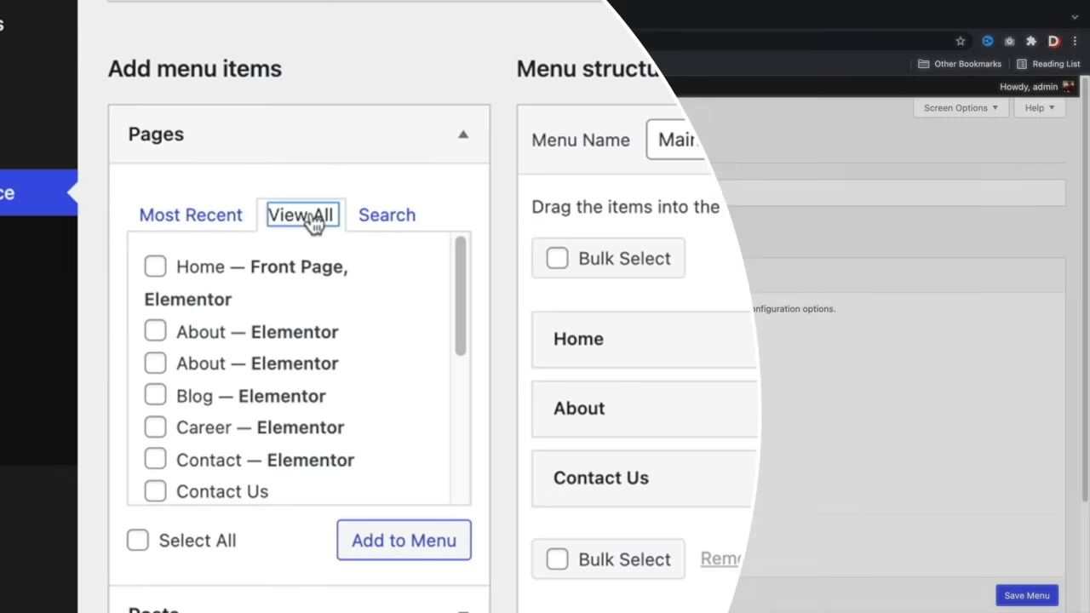
# Step: Tick Home Page 3 and other pages in the full Pages list
pyautogui.scroll(-3, 213, 379)
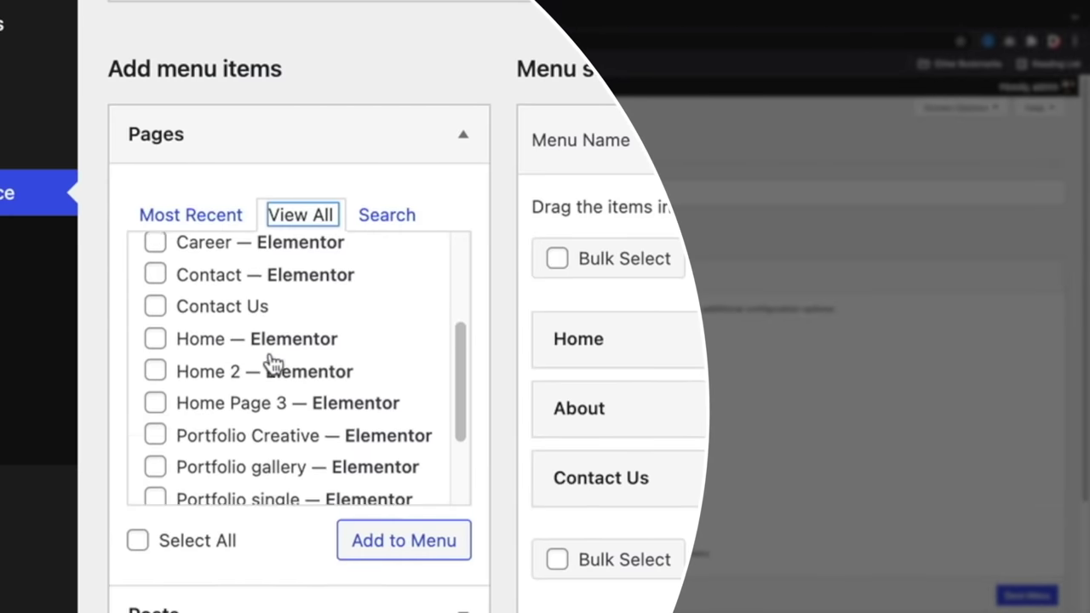
pyautogui.scroll(-1, 271, 364)
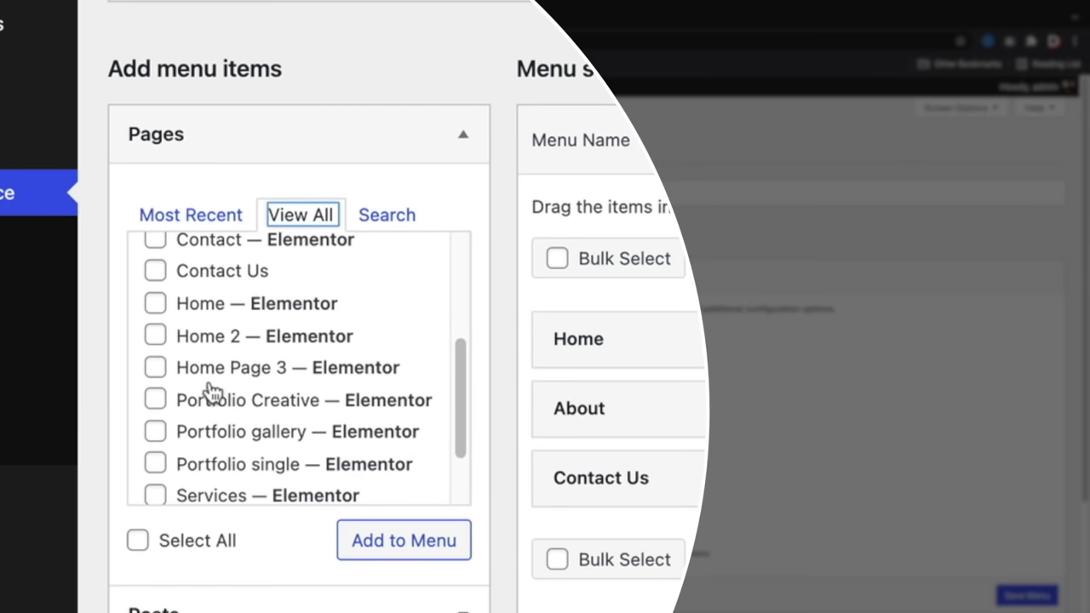
pyautogui.click(154, 371)
pyautogui.scroll(-1, 281, 407)
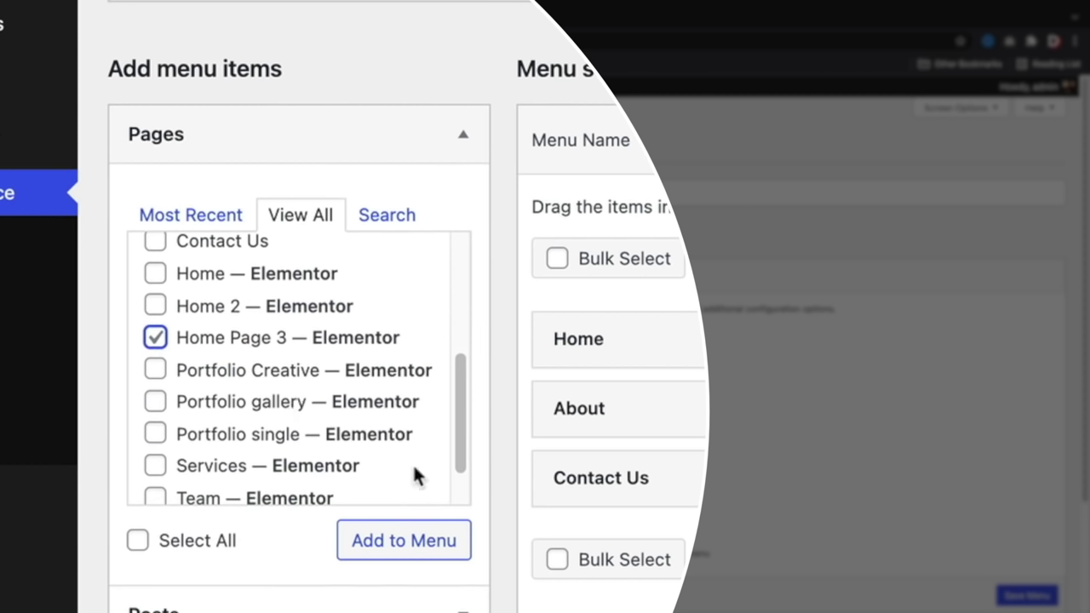
pyautogui.click(414, 548)
pyautogui.scroll(-2, 358, 456)
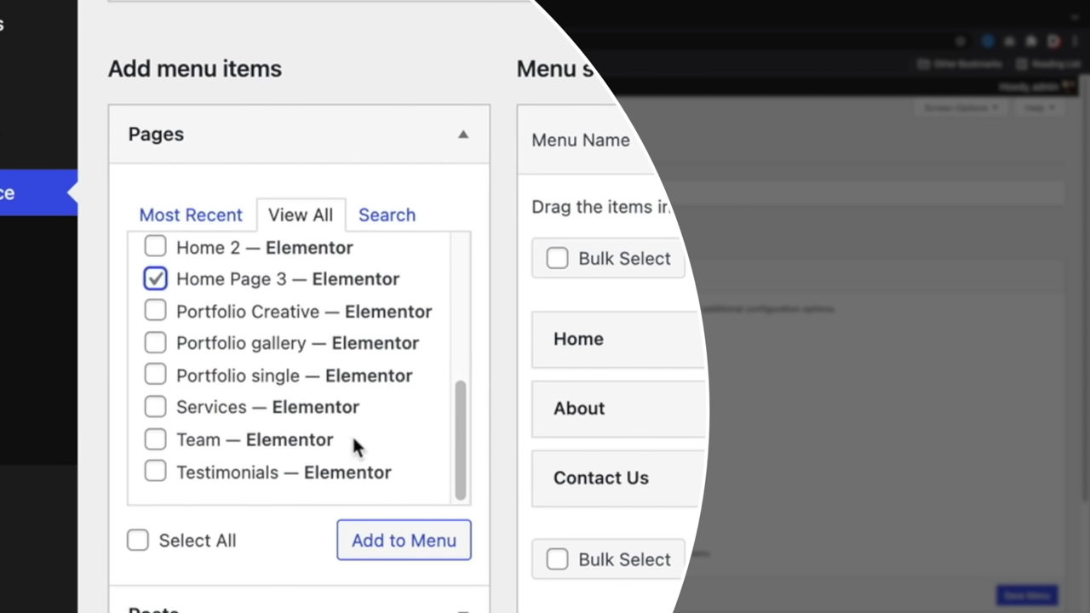
pyautogui.scroll(10, 349, 438)
pyautogui.scroll(-5, 227, 341)
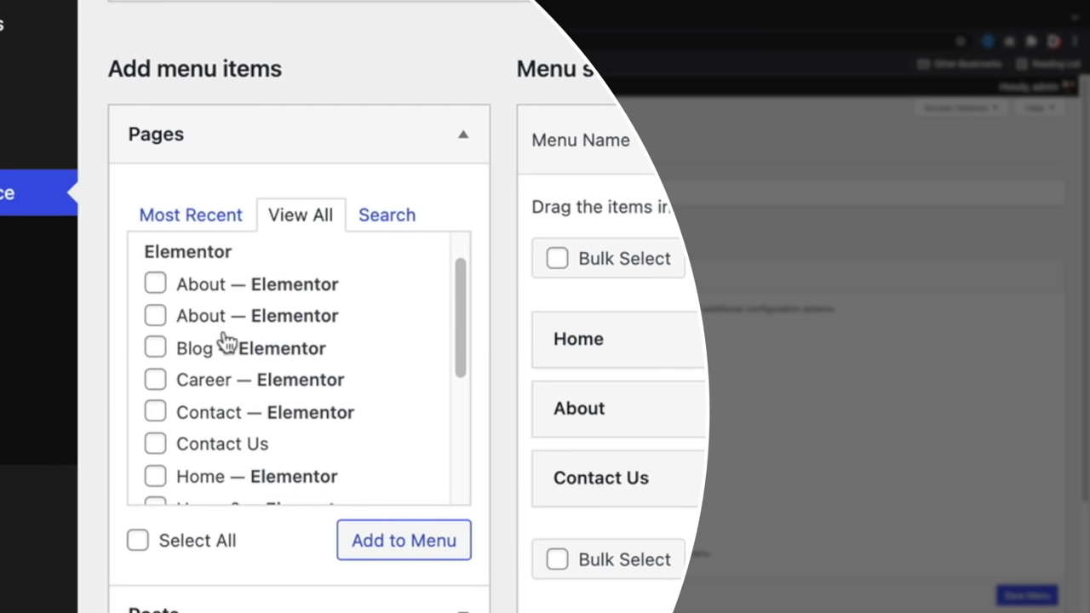
# Step: Tick Portfolio Creative, Portfolio gallery, Portfolio single and Services, then add them to the Main Menu
pyautogui.click(154, 366)
pyautogui.click(155, 395)
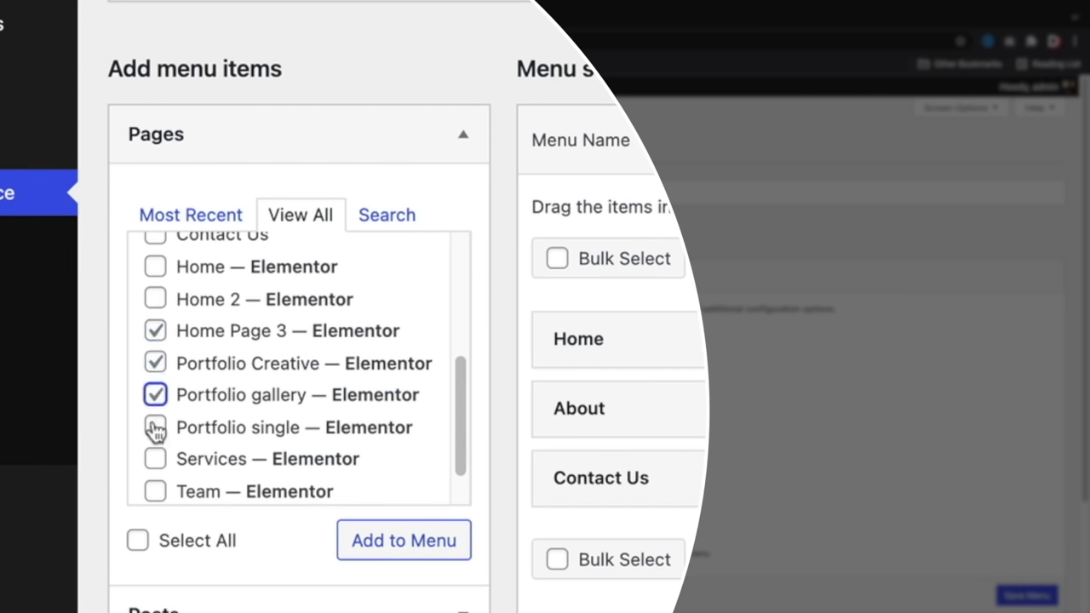
pyautogui.click(155, 427)
pyautogui.click(155, 459)
pyautogui.scroll(-5, 186, 473)
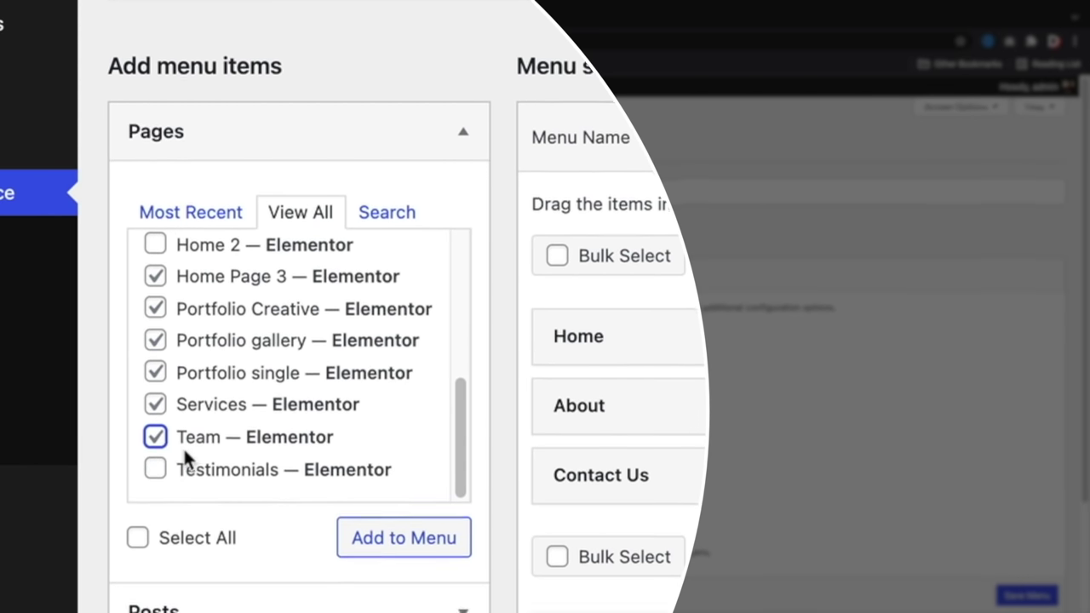
pyautogui.scroll(5, 214, 221)
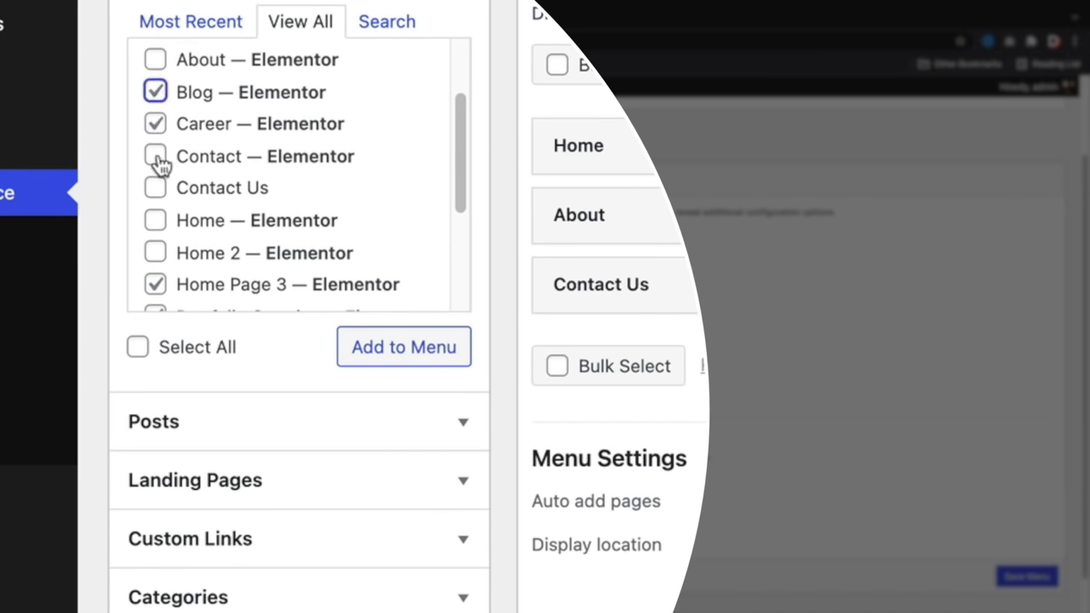
pyautogui.click(400, 356)
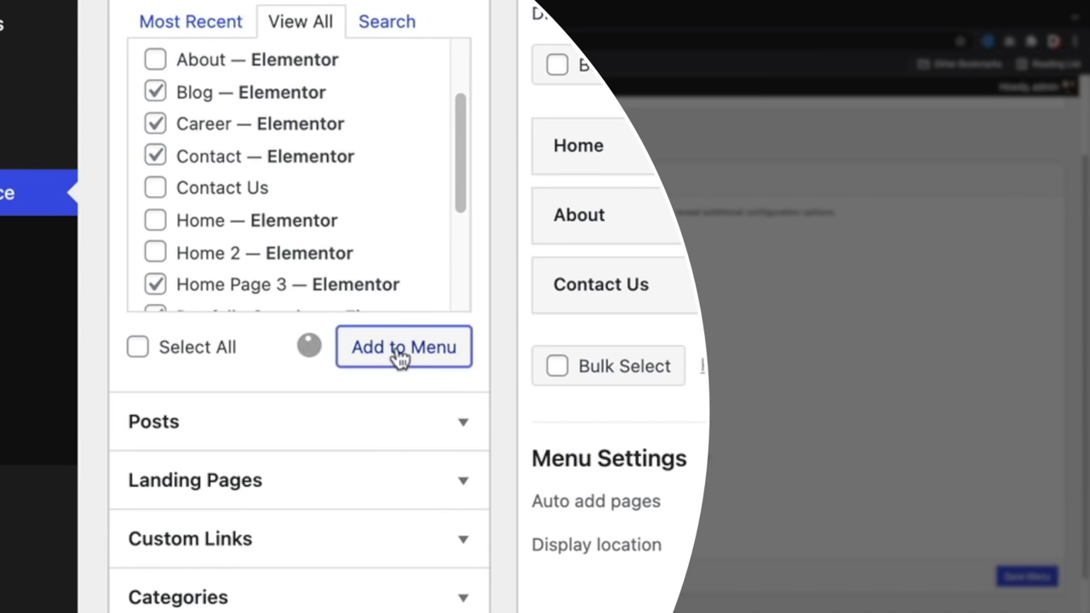
pyautogui.scroll(-2, 637, 387)
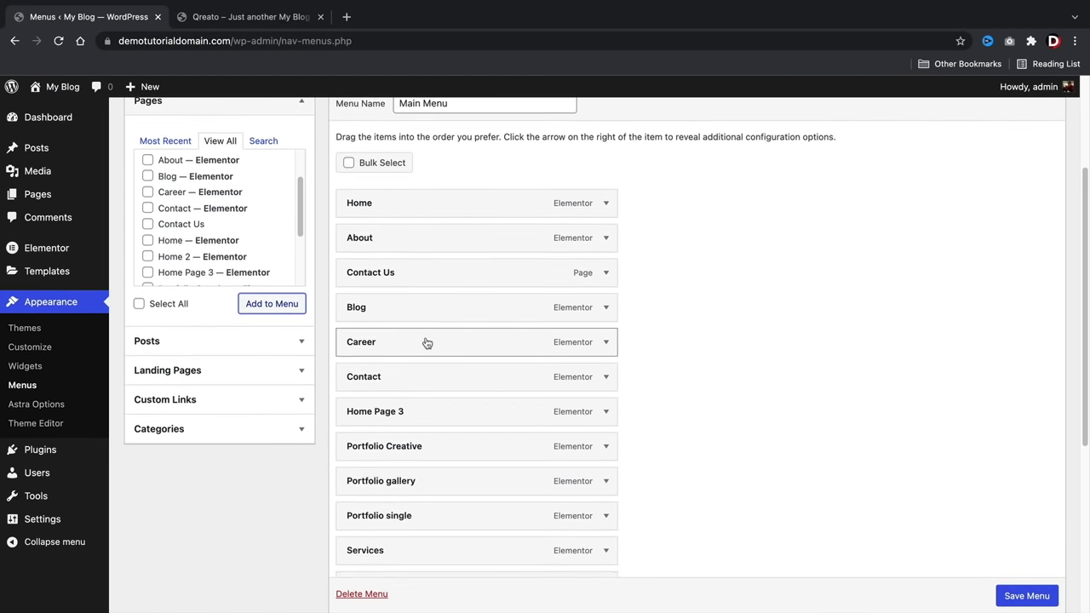
# Step: Nest Portfolio single and Team as sub items in the Main Menu
pyautogui.scroll(-2, 426, 343)
pyautogui.moveTo(404, 356); pyautogui.dragTo(423, 425)
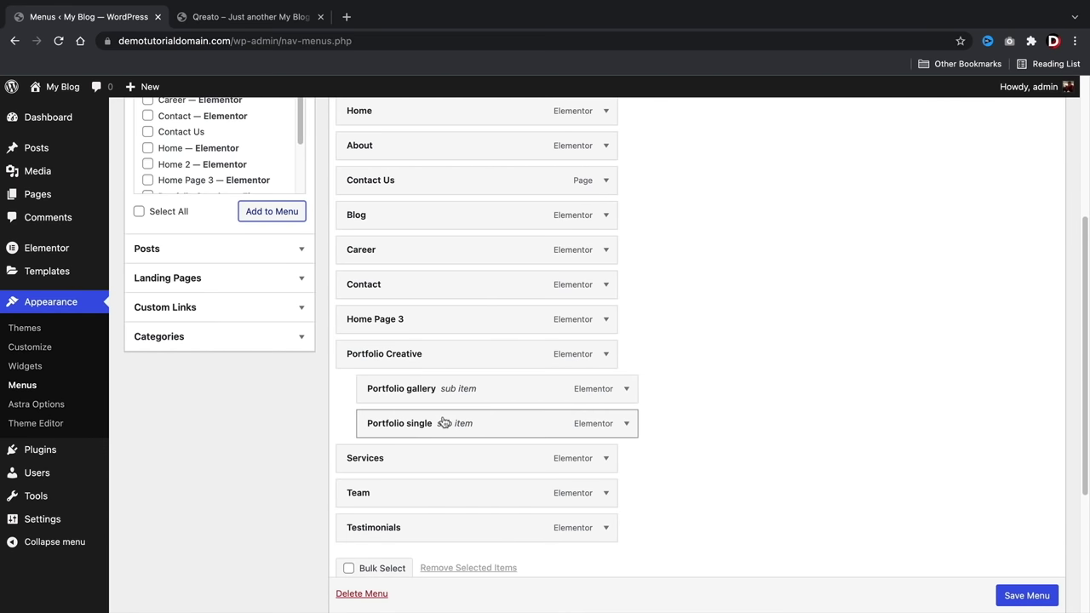
pyautogui.moveTo(406, 501); pyautogui.dragTo(432, 530)
pyautogui.scroll(3, 398, 354)
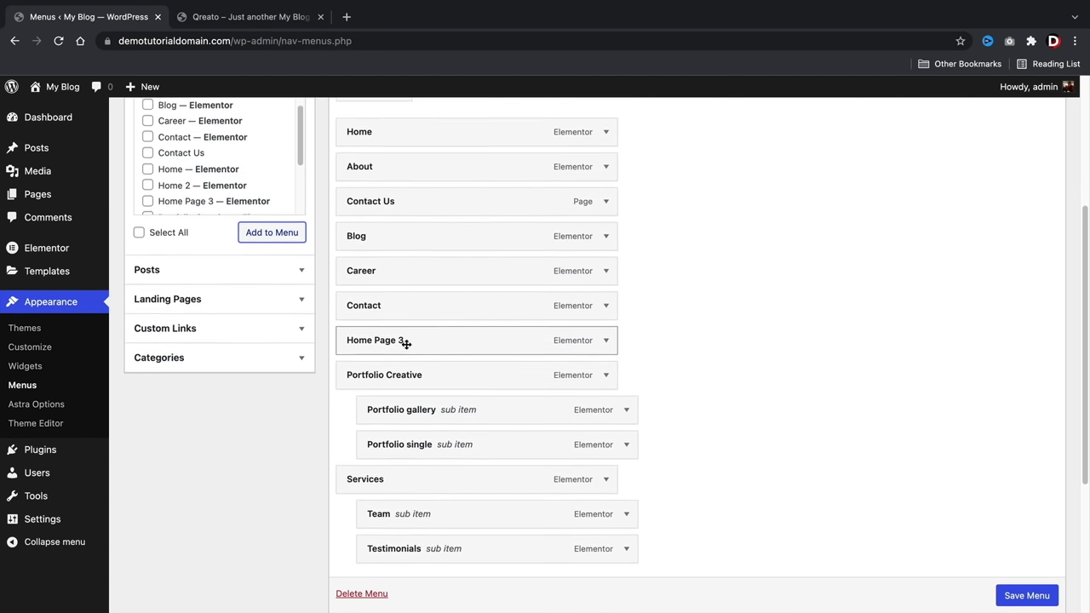
# Step: Nest Home Page 3 and Home 2 as sub items under Home
pyautogui.moveTo(394, 450); pyautogui.dragTo(416, 274)
pyautogui.scroll(2, 195, 268)
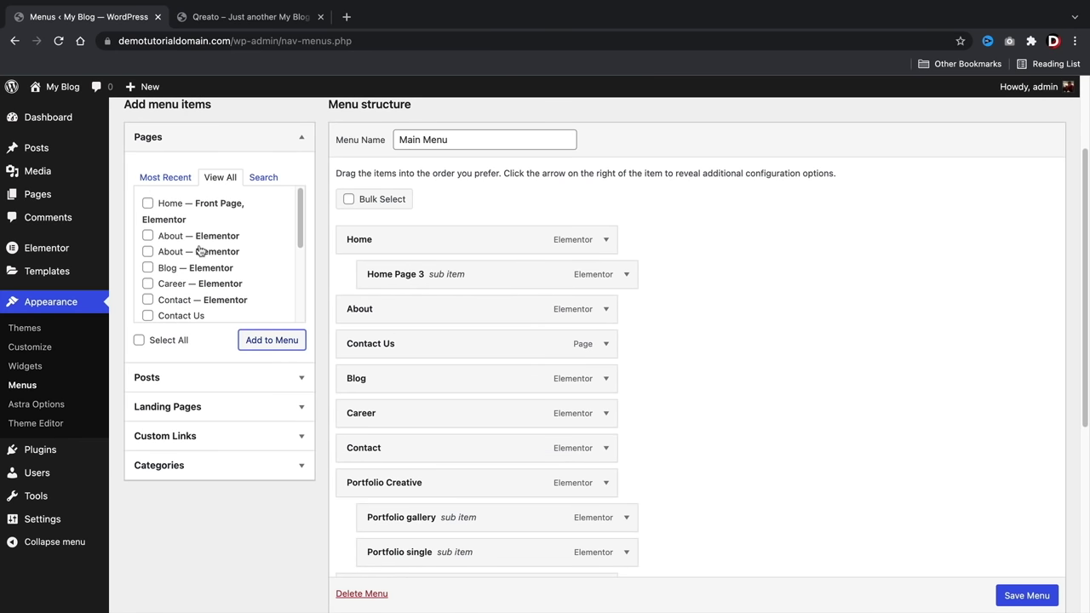
pyautogui.scroll(-5, 194, 259)
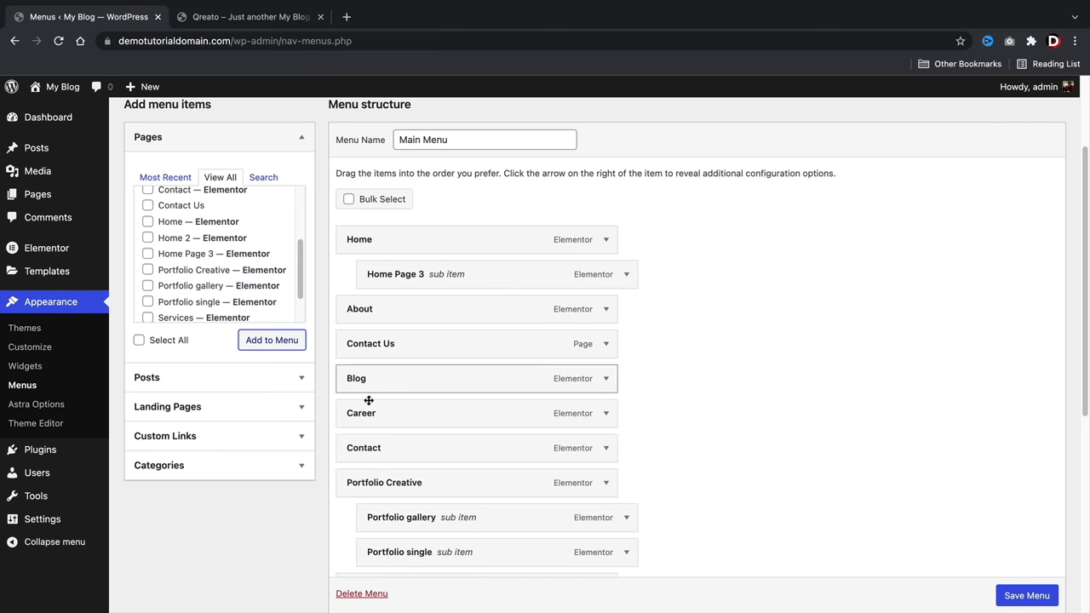
pyautogui.scroll(-5, 418, 452)
pyautogui.moveTo(408, 490); pyautogui.dragTo(443, 353)
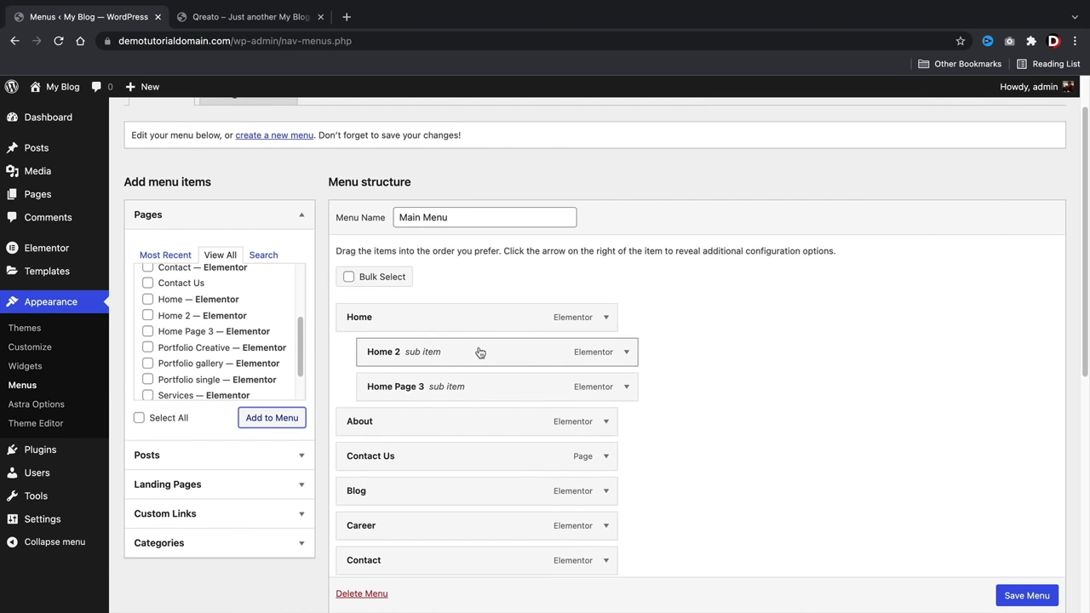
# Step: Nest Blog under About, Career under Blog and Contact under Contact Us, then save the menu
pyautogui.scroll(-1, 480, 352)
pyautogui.scroll(-6, 479, 348)
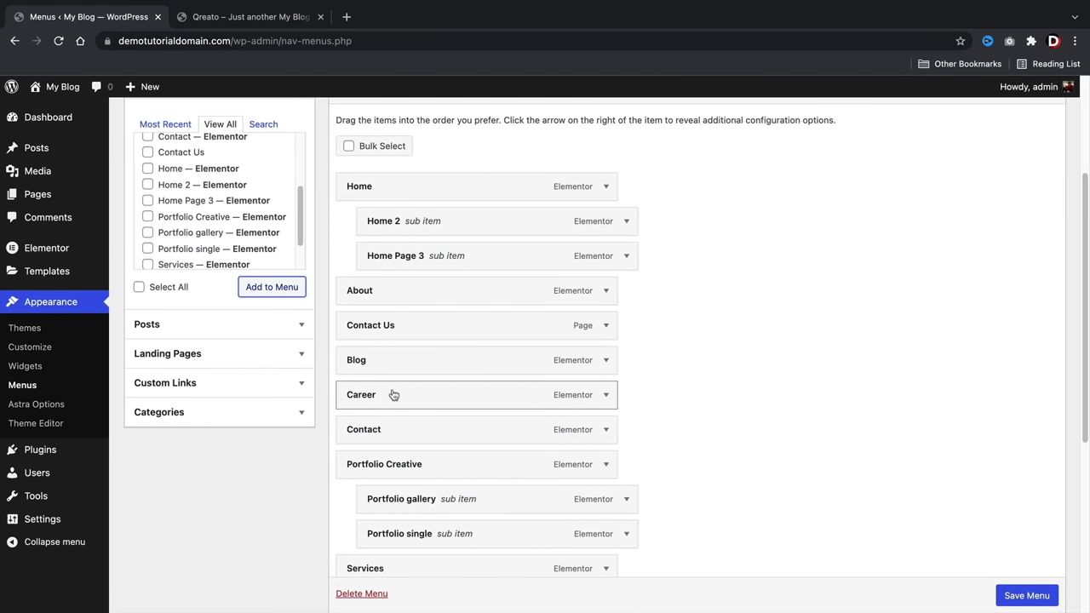
pyautogui.moveTo(382, 361); pyautogui.dragTo(401, 317)
pyautogui.moveTo(390, 385); pyautogui.dragTo(418, 358)
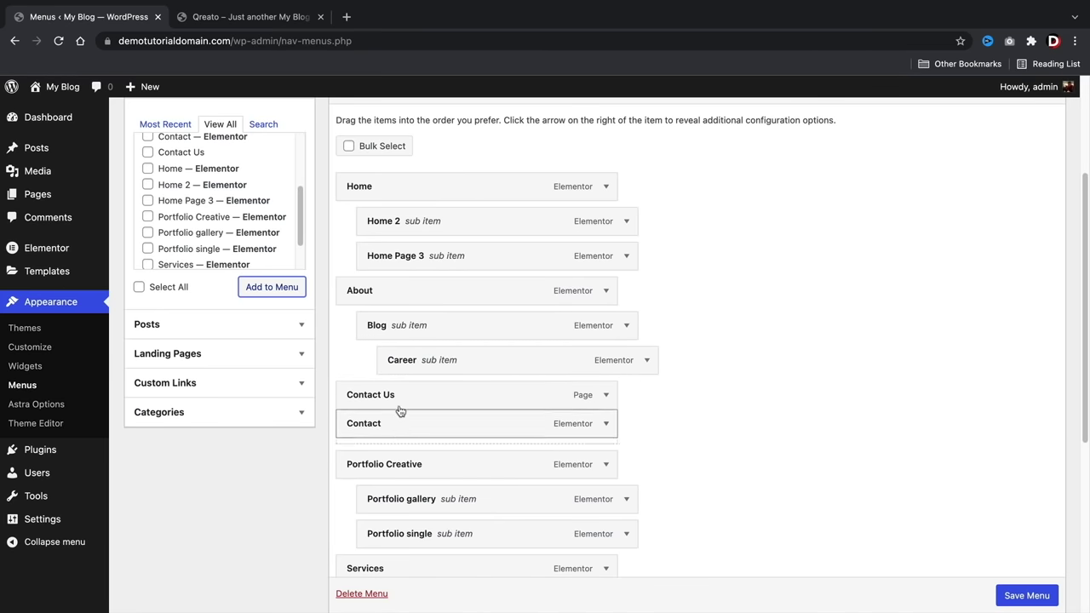
pyautogui.moveTo(400, 430)
pyautogui.mouseDown()
pyautogui.moveTo(432, 395)
pyautogui.moveTo(402, 438)
pyautogui.moveTo(421, 429)
pyautogui.mouseUp()
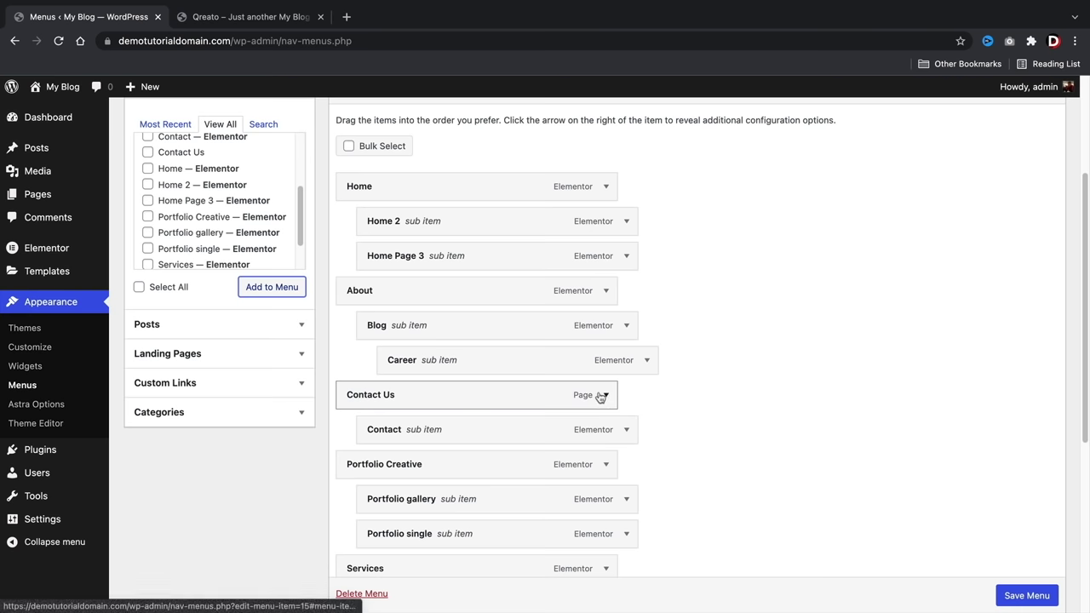
pyautogui.scroll(-3, 545, 469)
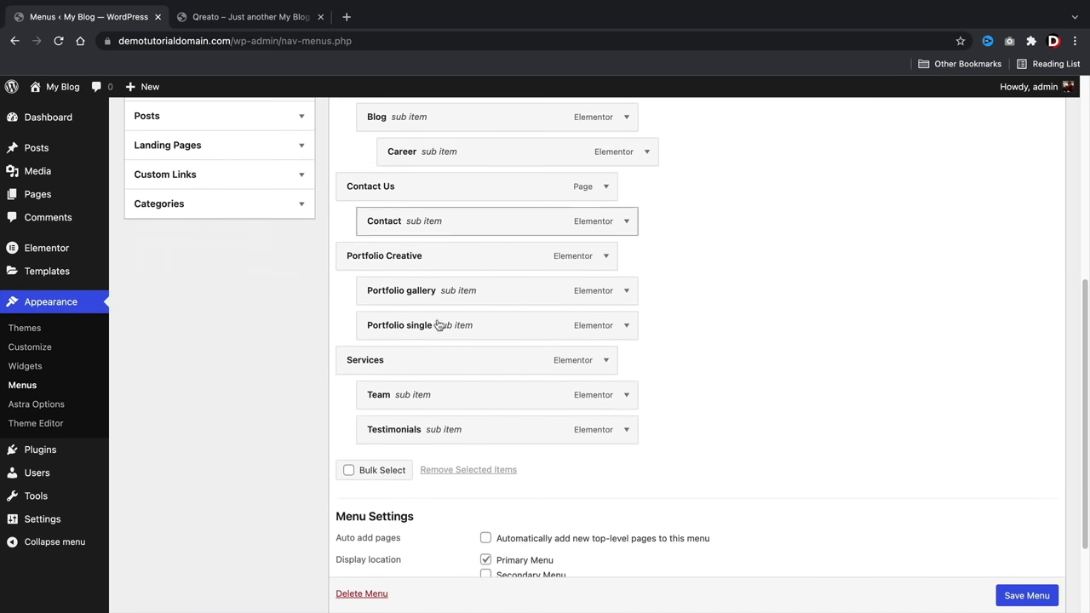
pyautogui.click(1009, 596)
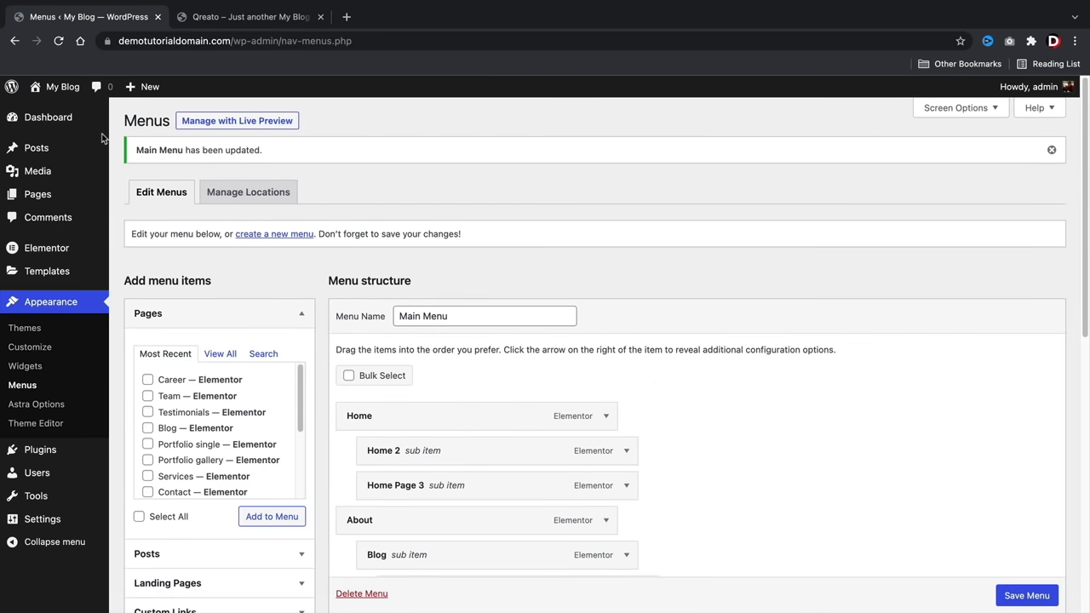
pyautogui.moveTo(66, 104)
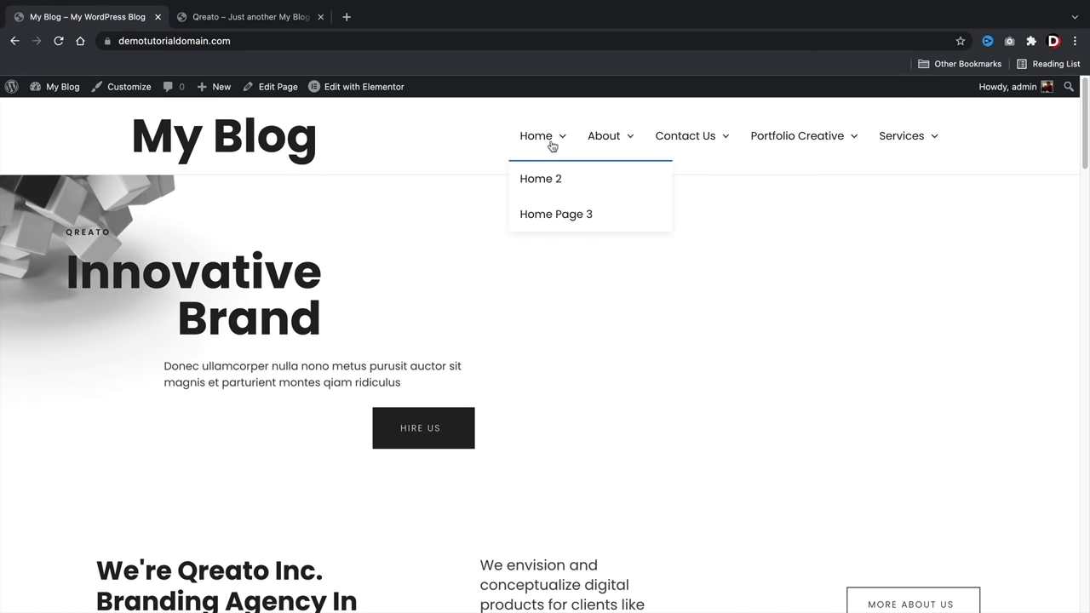
# Step: Open Home Page 3 on the live site and scroll down through its sections
pyautogui.click(554, 214)
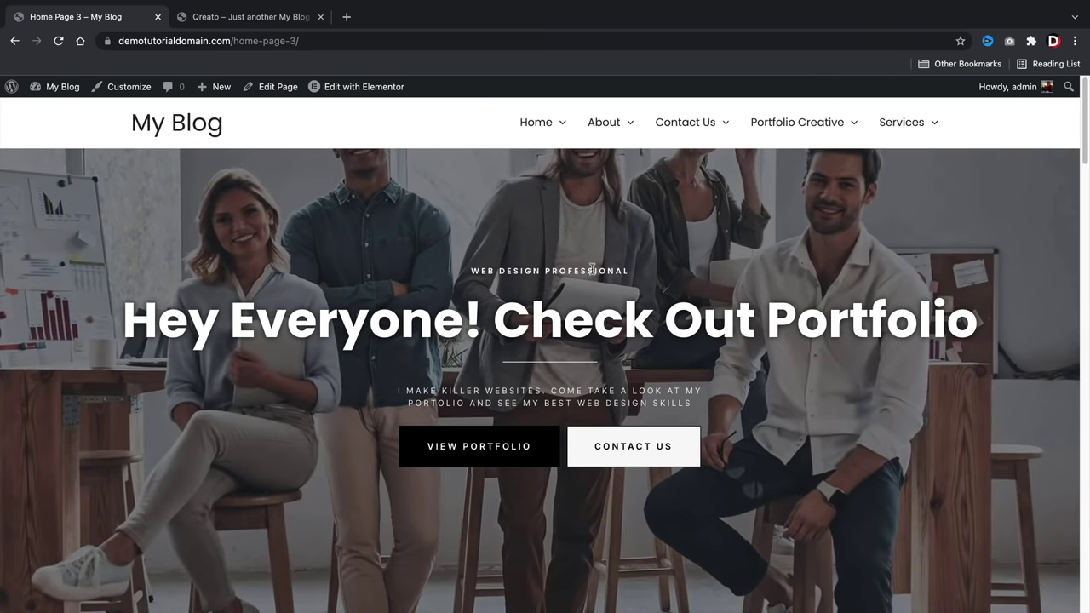
pyautogui.scroll(-5, 552, 230)
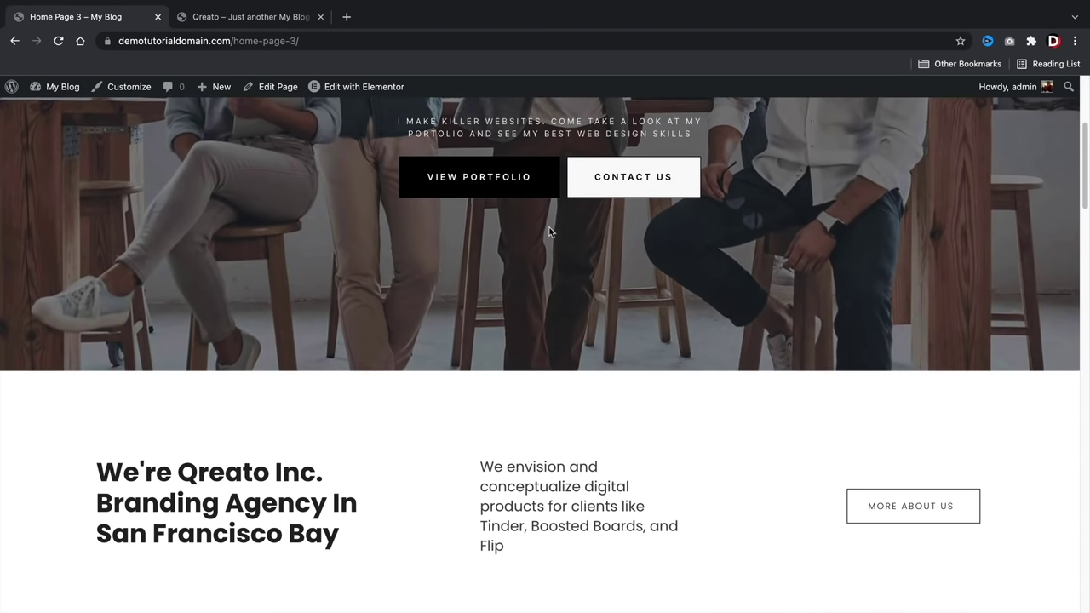
pyautogui.scroll(-7, 550, 231)
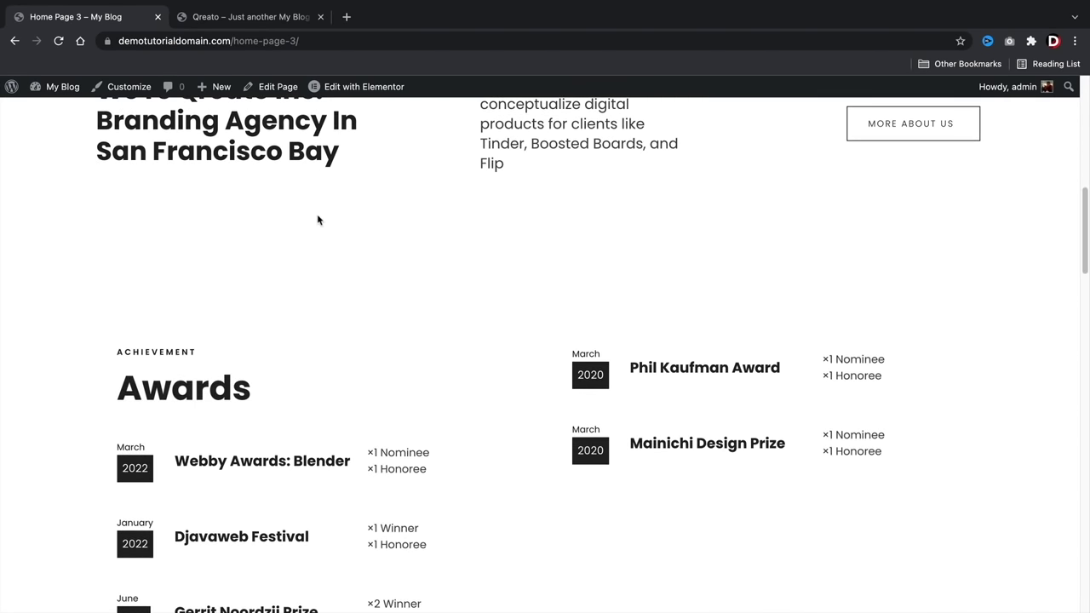
pyautogui.scroll(5, 319, 256)
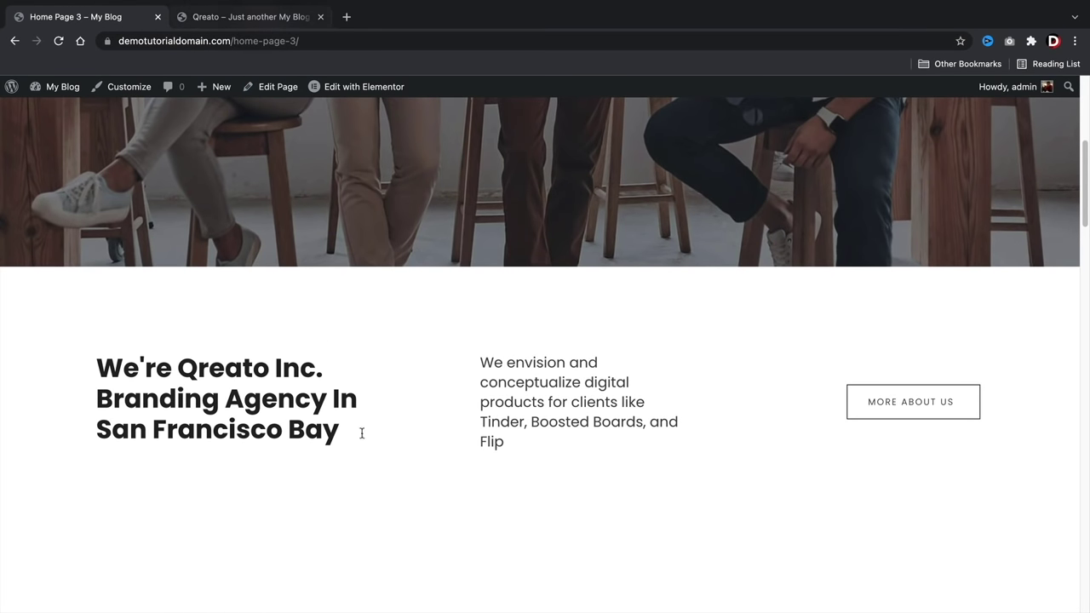
pyautogui.scroll(-2, 358, 432)
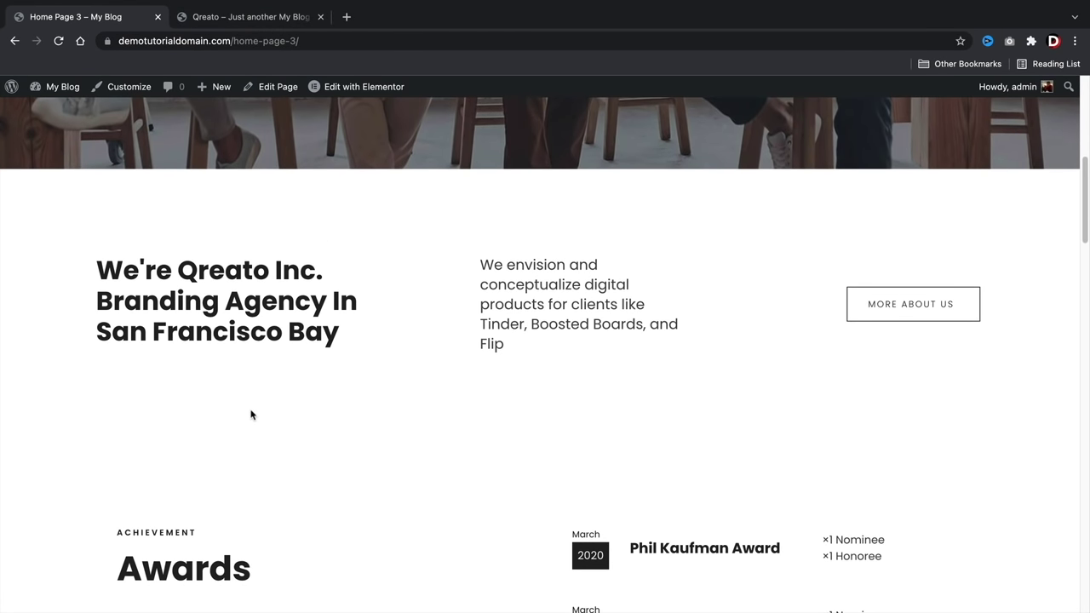
pyautogui.scroll(-15, 257, 453)
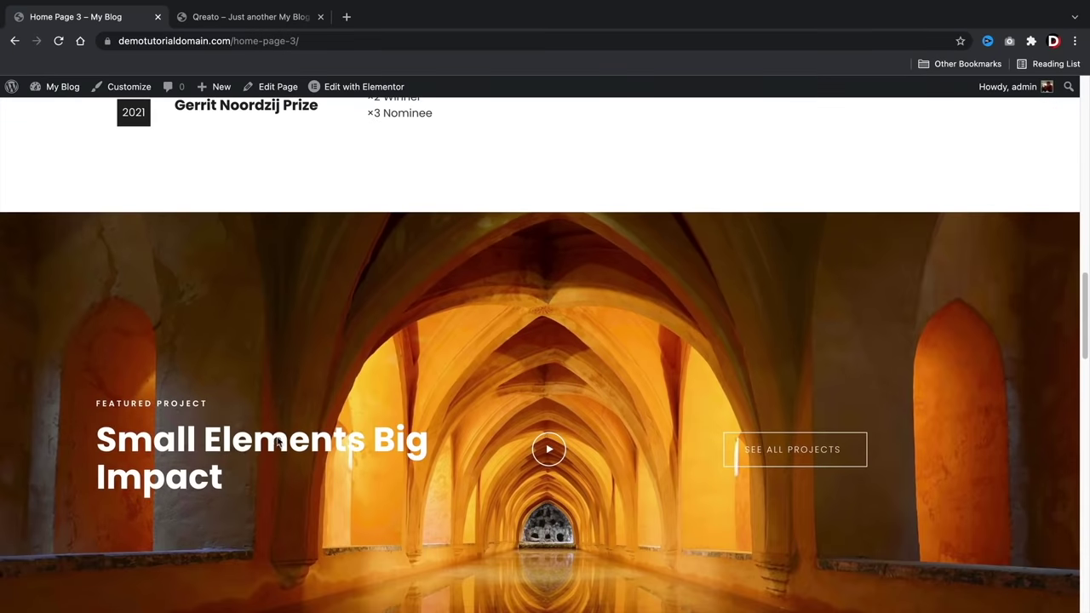
pyautogui.scroll(-6, 278, 437)
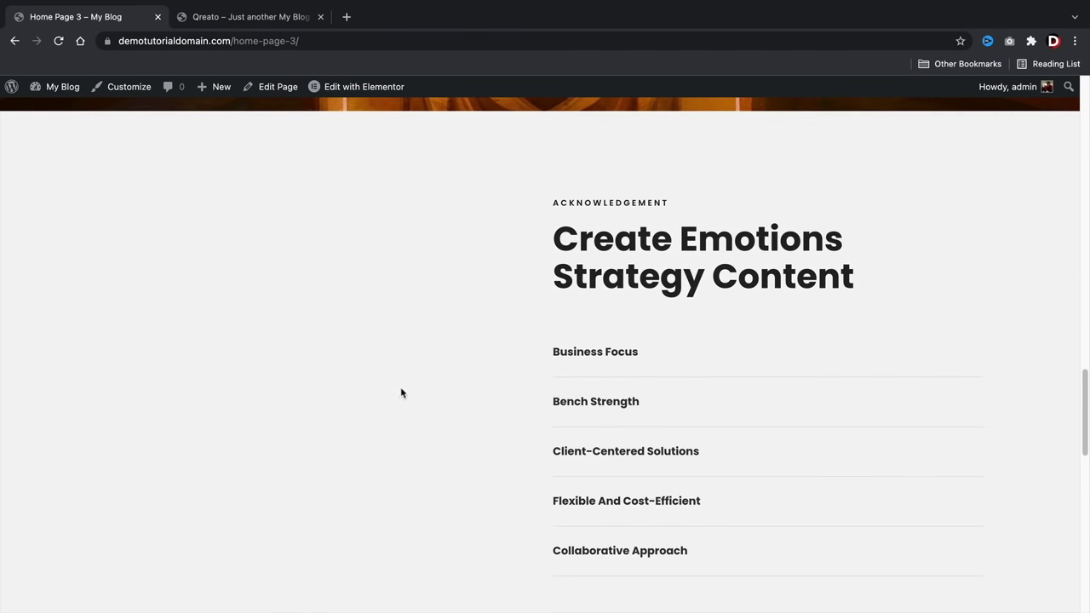
# Step: Return to the top of Home Page 3 and open it with Edit with Elementor
pyautogui.scroll(-8, 336, 266)
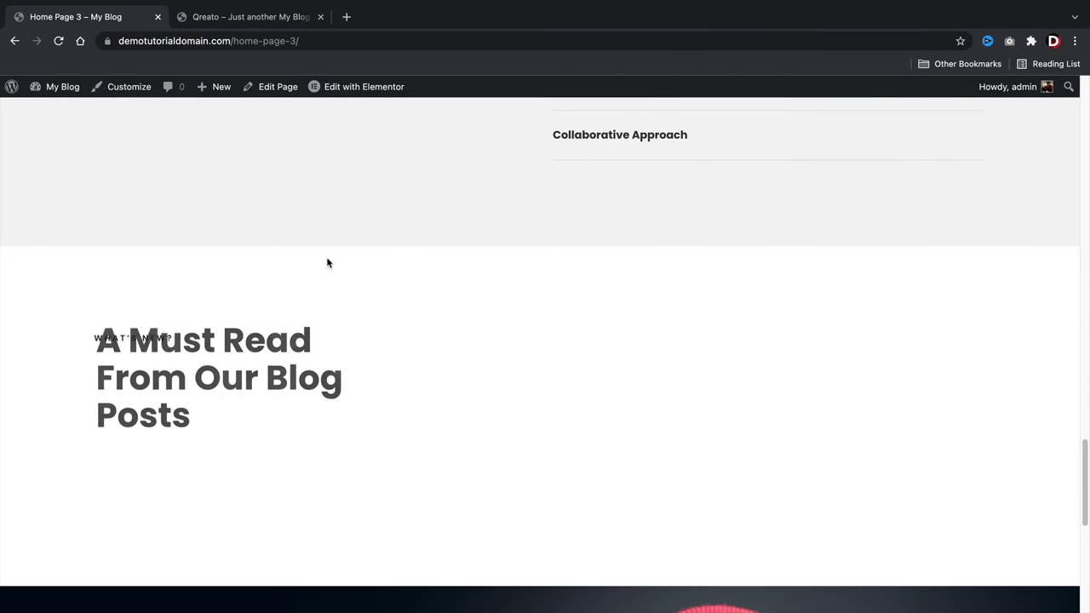
pyautogui.scroll(-3, 644, 354)
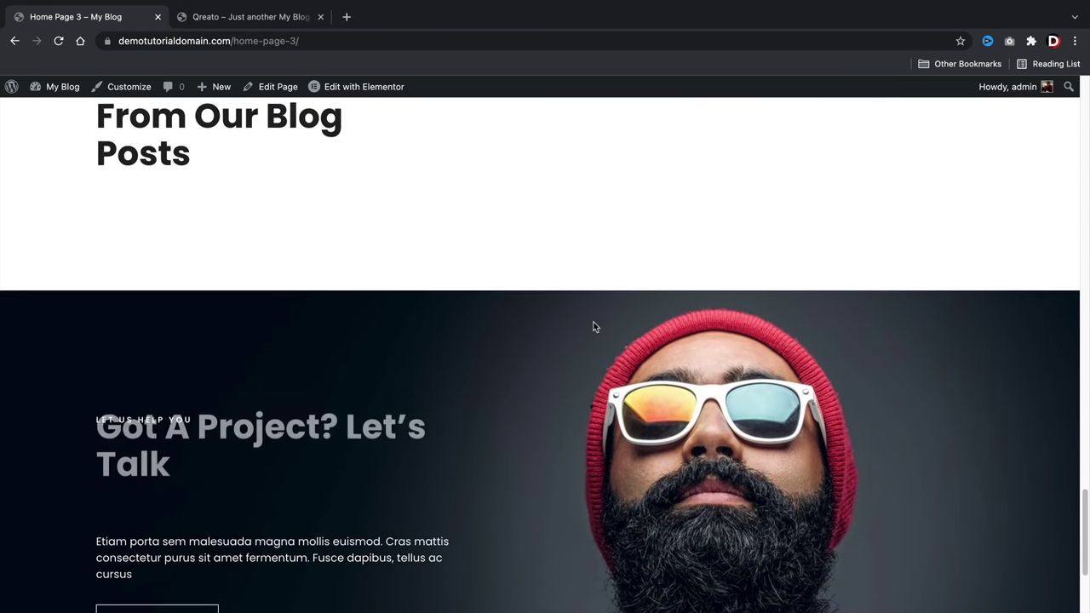
pyautogui.scroll(10, 591, 323)
pyautogui.scroll(20, 261, 391)
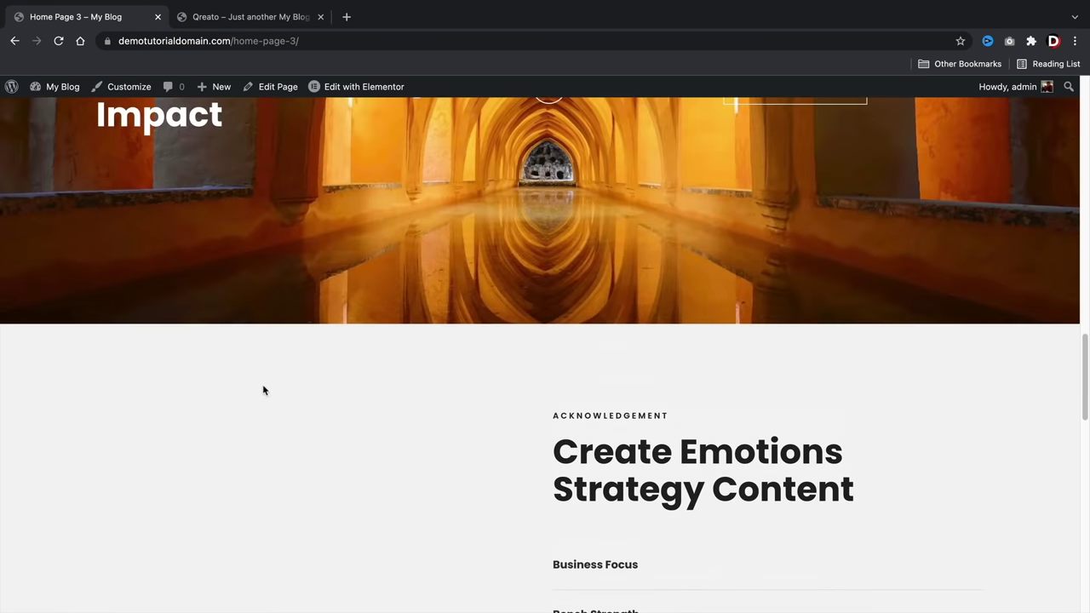
pyautogui.scroll(5, 281, 375)
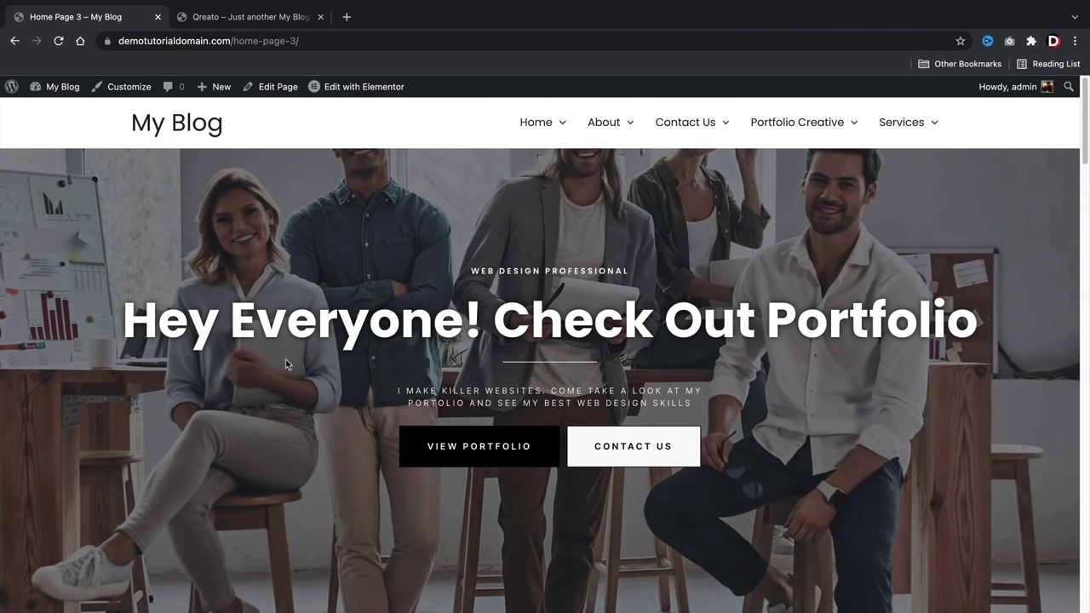
pyautogui.click(388, 90)
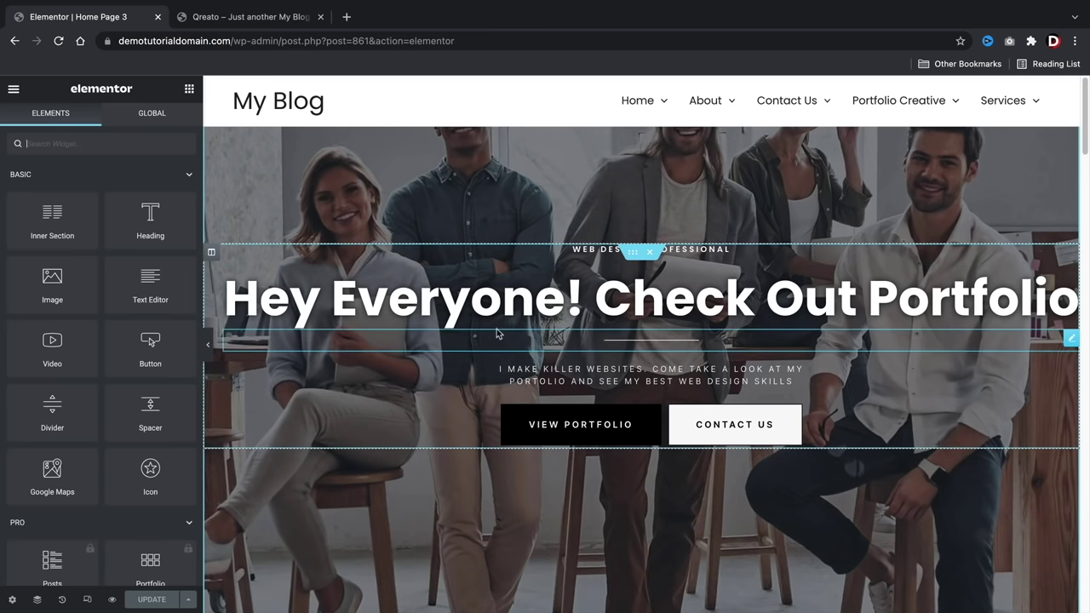
# Step: Scroll the Home Page 3 editor preview, then switch to the Qreato demo tab
pyautogui.scroll(-8, 488, 308)
pyautogui.scroll(-3, 488, 308)
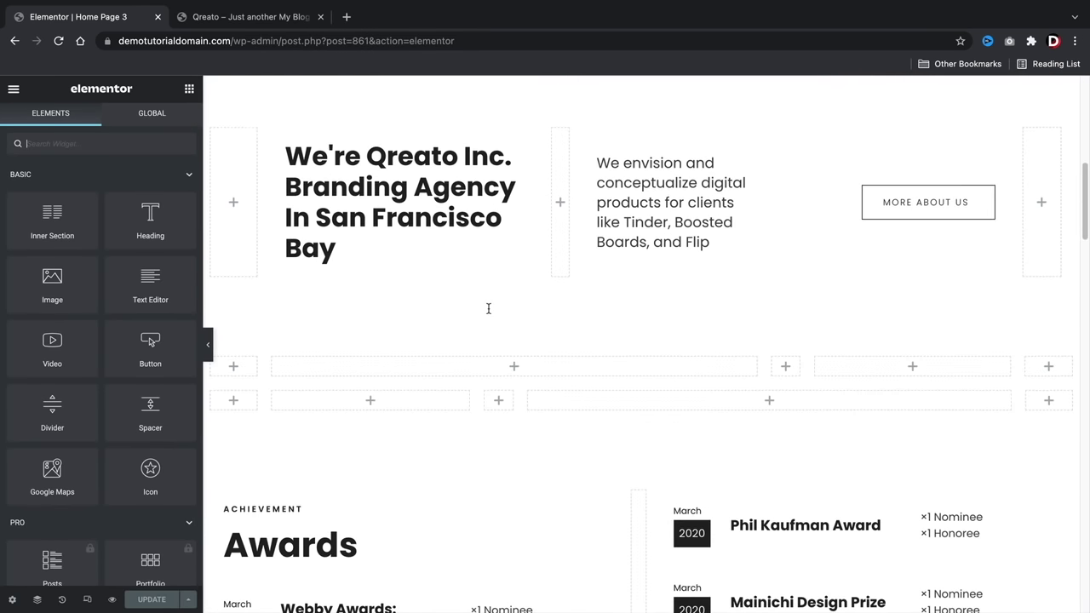
pyautogui.click(242, 22)
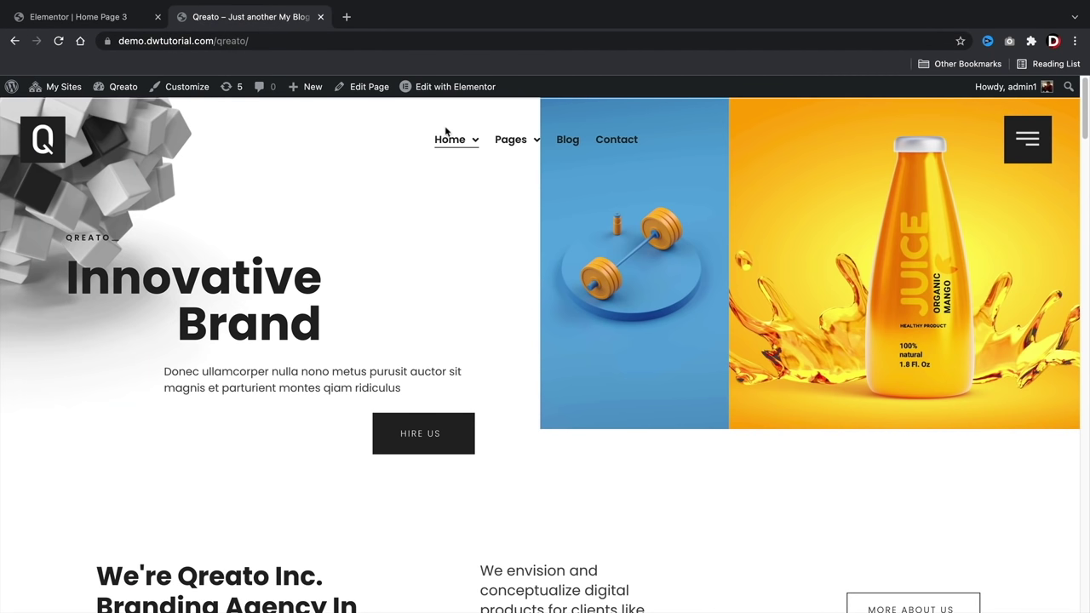
# Step: Open the demo's Home 3 page and look over its unicorn, @ and coffee cup images
pyautogui.click(473, 193)
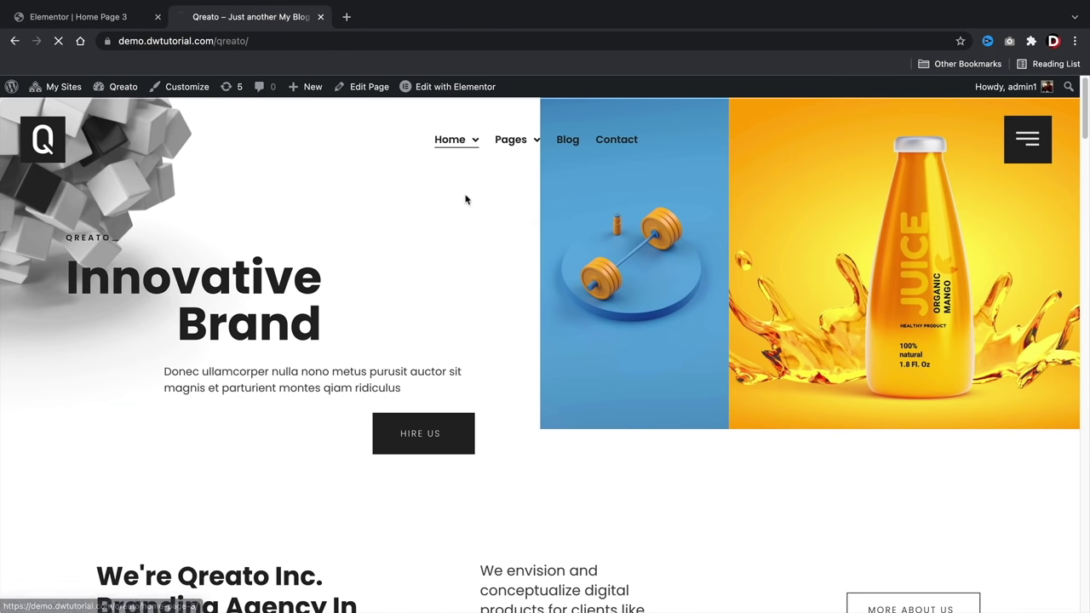
pyautogui.scroll(-10, 320, 317)
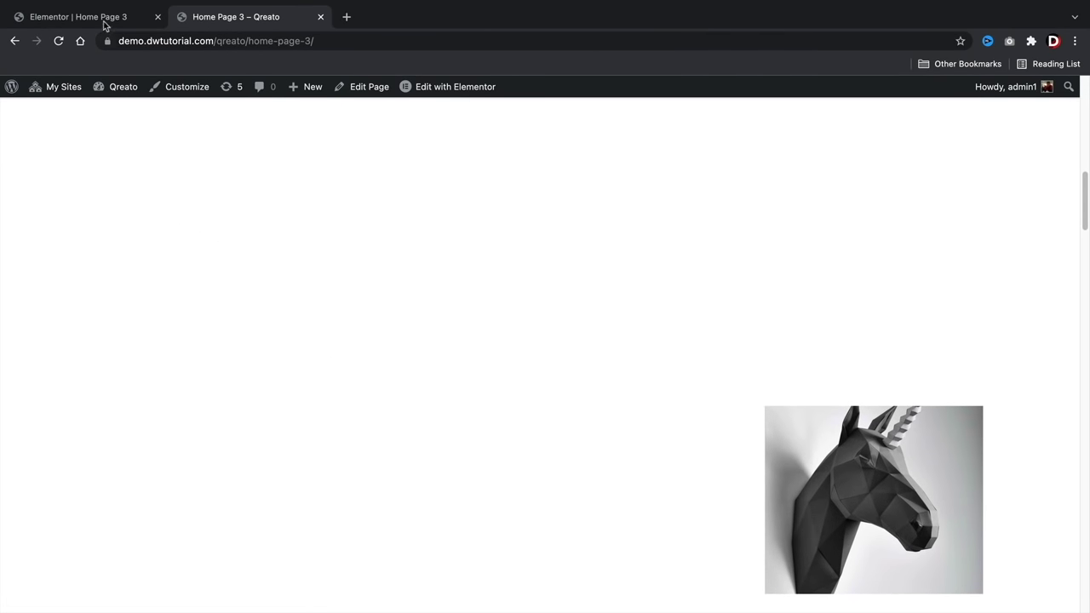
pyautogui.scroll(2, 359, 281)
pyautogui.scroll(-6, 394, 304)
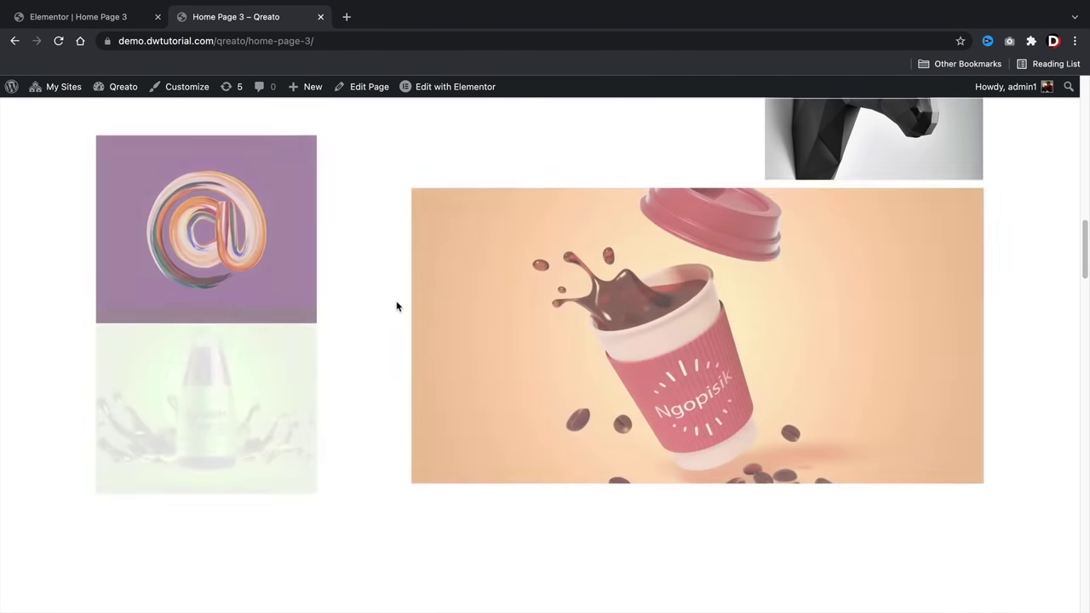
pyautogui.scroll(5, 394, 304)
pyautogui.scroll(-5, 334, 266)
# Step: Add an Image widget with the target and darts picture to the empty wide column
pyautogui.click(78, 16)
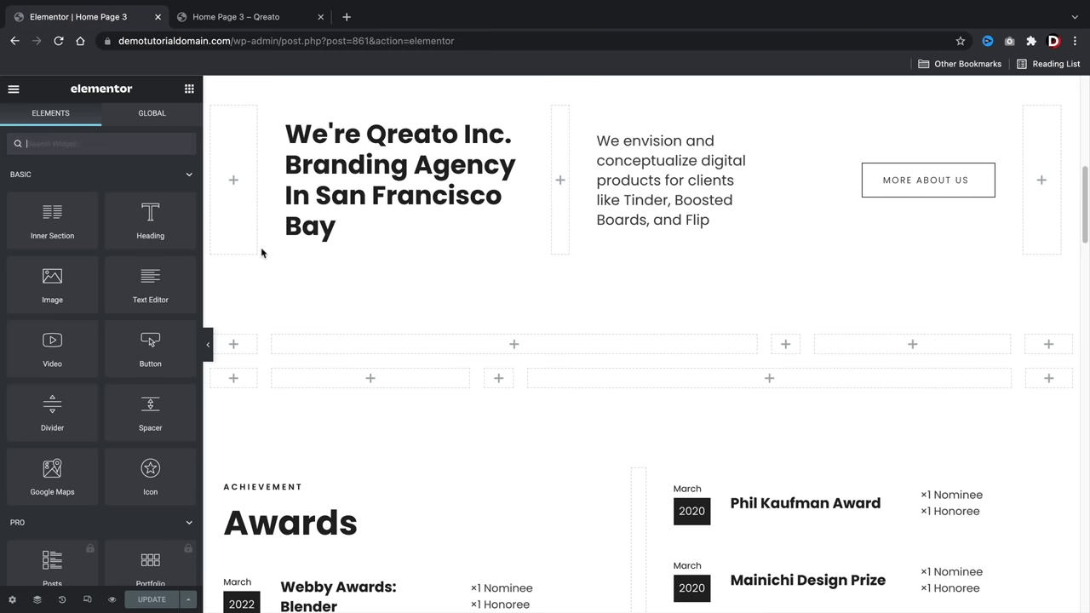
pyautogui.moveTo(52, 281); pyautogui.dragTo(434, 340)
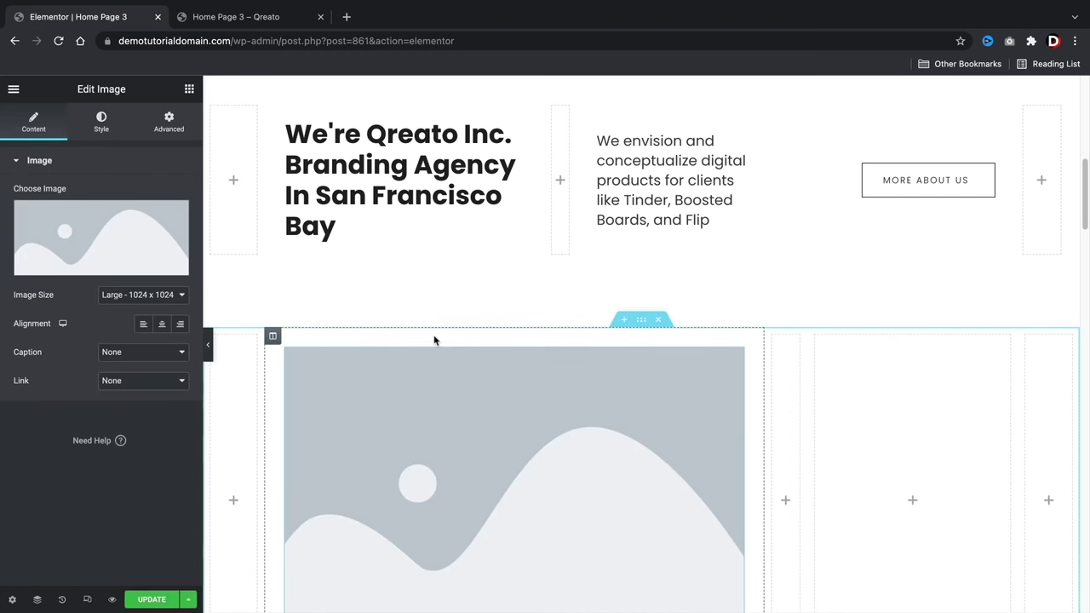
pyautogui.click(141, 246)
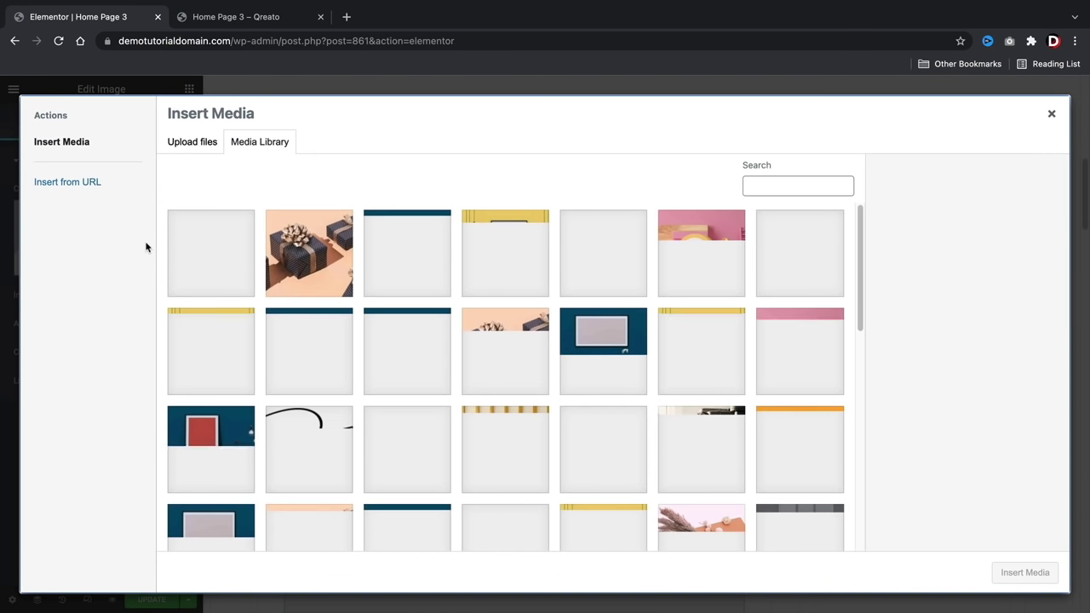
pyautogui.click(218, 255)
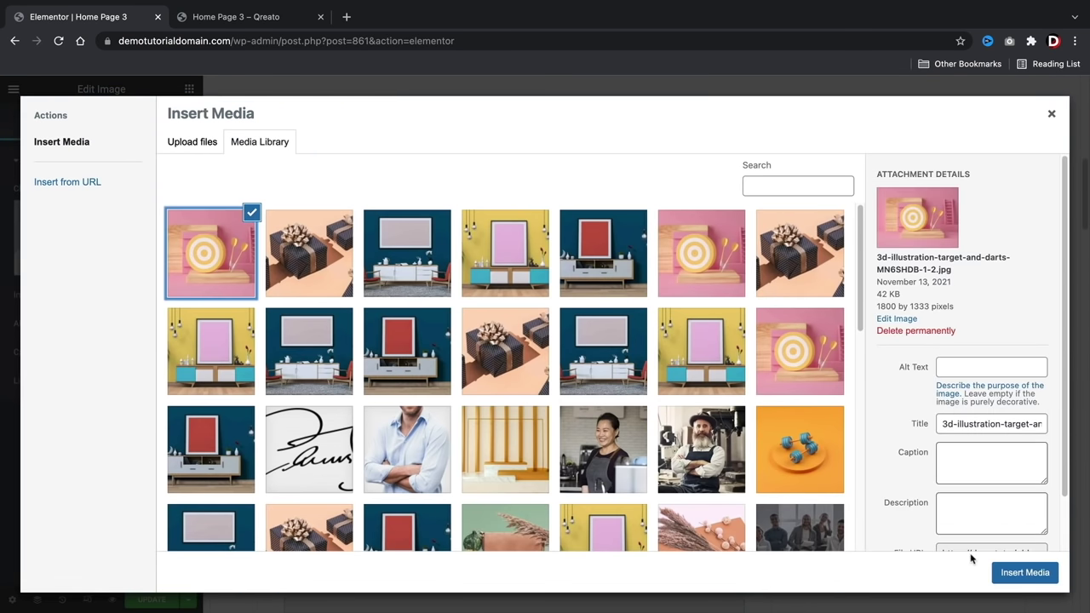
pyautogui.click(1022, 572)
pyautogui.scroll(-3, 874, 392)
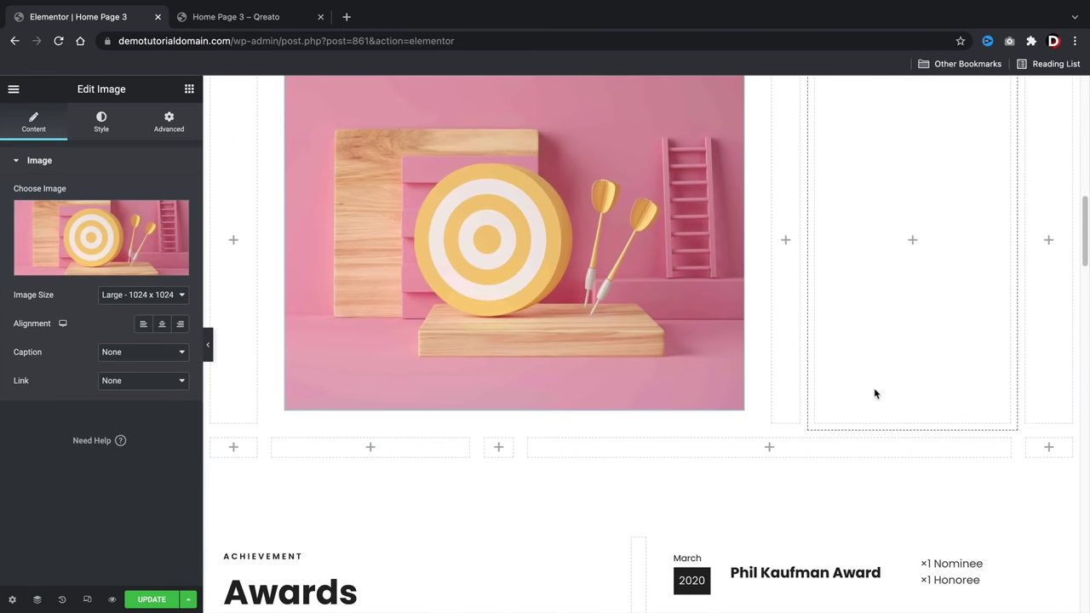
# Step: Add an Image widget with the gift-box picture to the right column
pyautogui.click(191, 89)
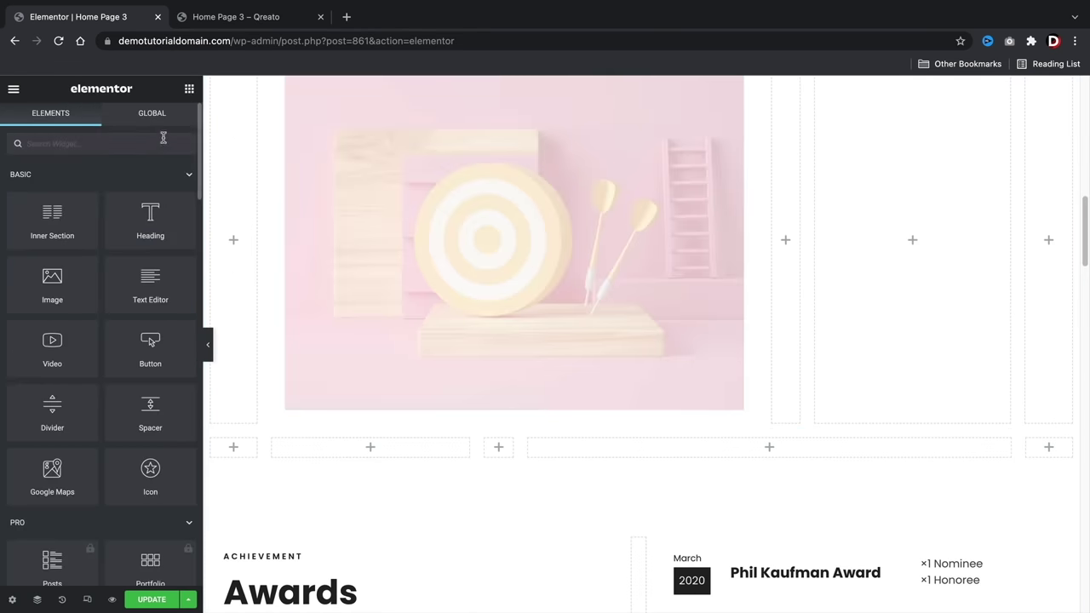
pyautogui.moveTo(52, 281); pyautogui.dragTo(926, 247)
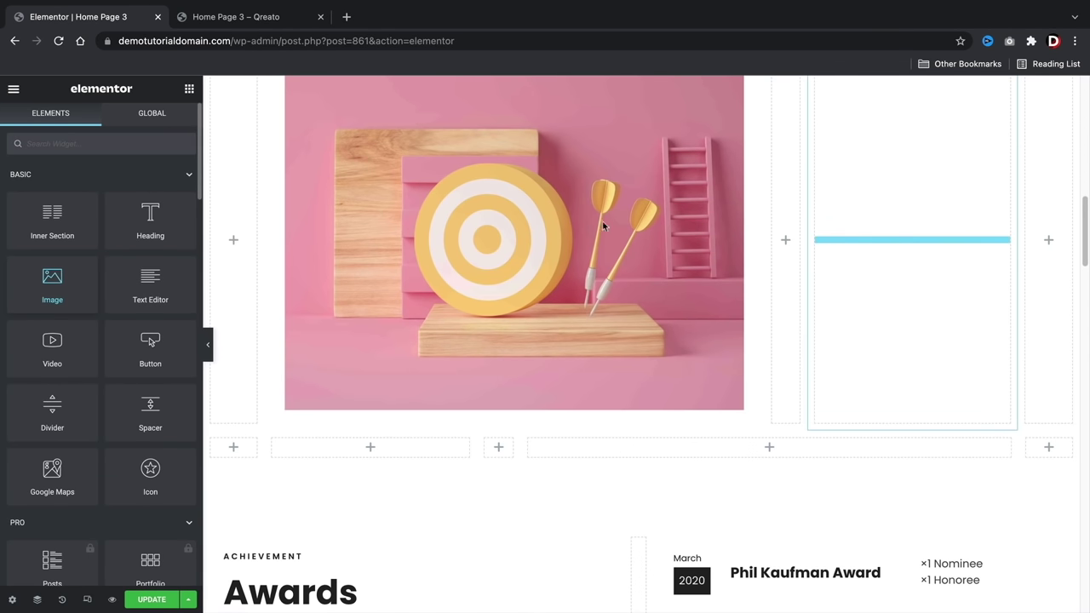
pyautogui.click(122, 244)
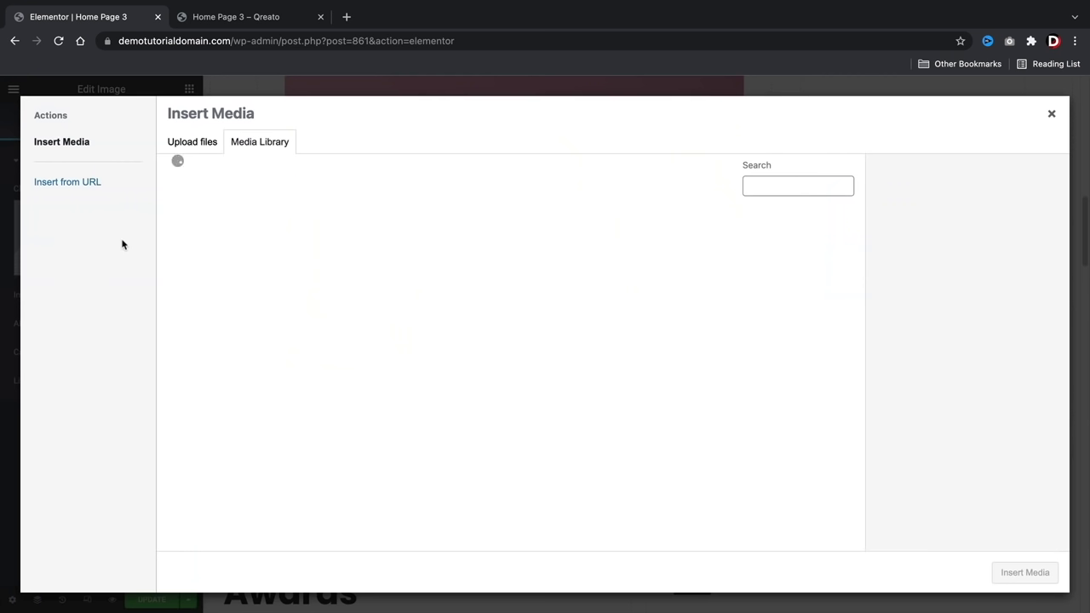
pyautogui.click(314, 244)
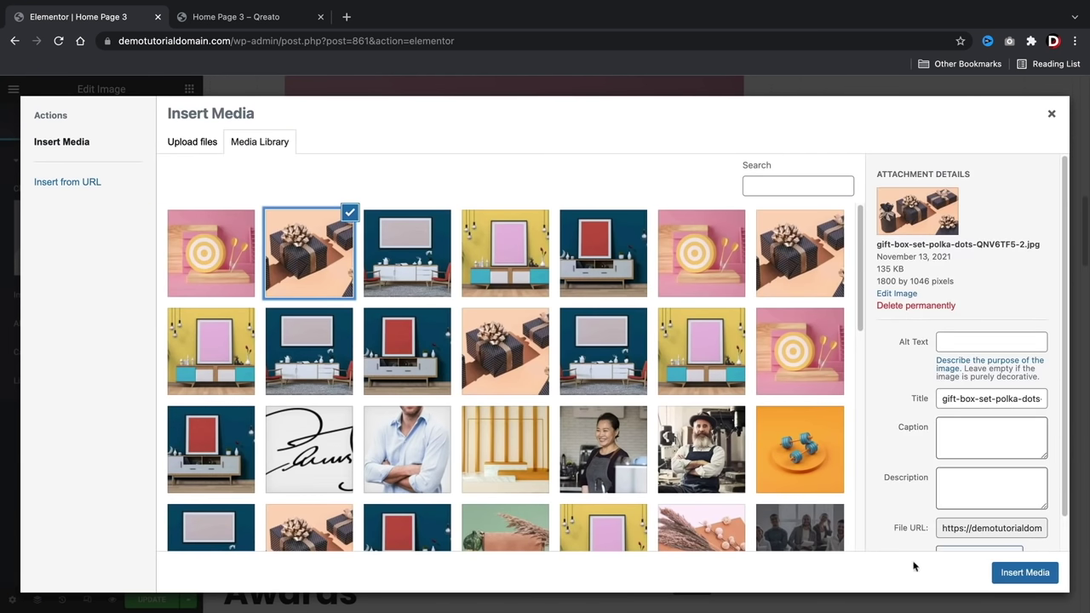
pyautogui.click(1013, 573)
pyautogui.scroll(-2, 615, 470)
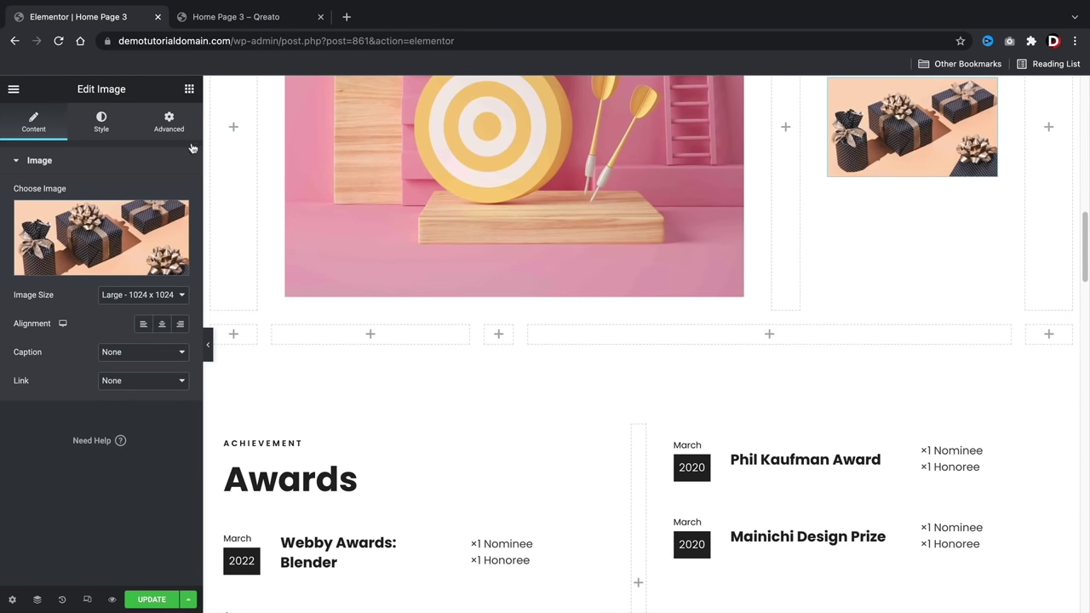
# Step: Add an Image widget with the yellow-wall sideboard picture to the lower wide column
pyautogui.click(189, 90)
pyautogui.scroll(3, 357, 338)
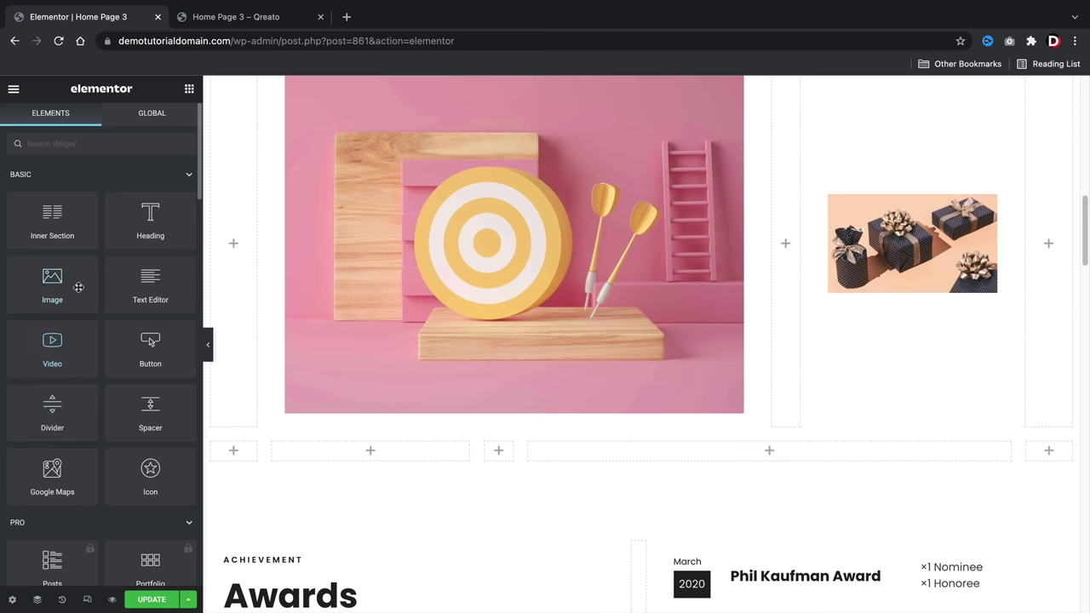
pyautogui.moveTo(79, 287); pyautogui.dragTo(752, 455)
pyautogui.click(123, 232)
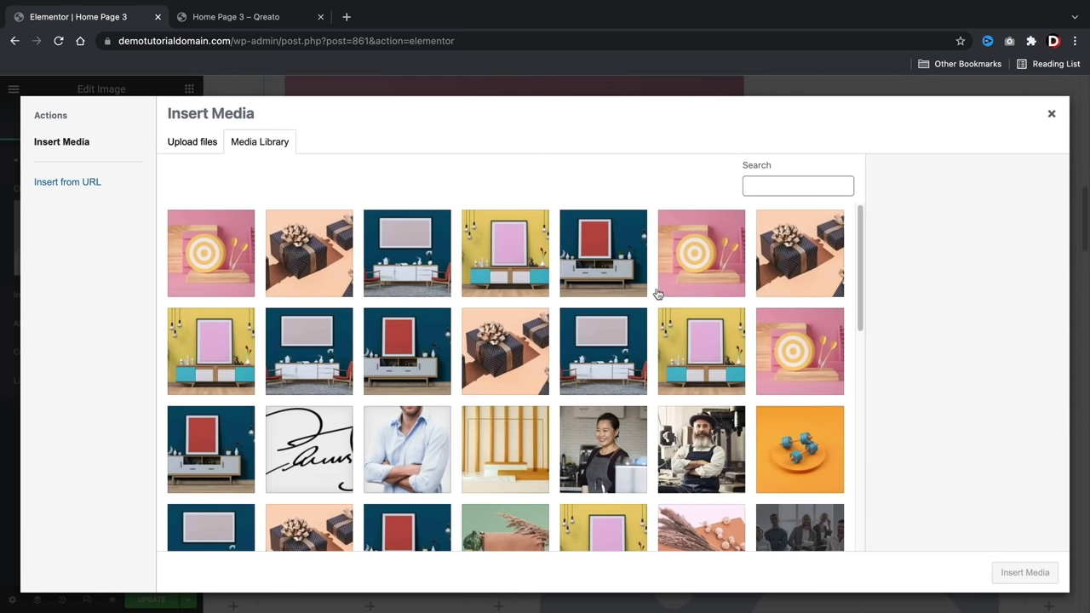
pyautogui.click(706, 354)
pyautogui.click(1024, 573)
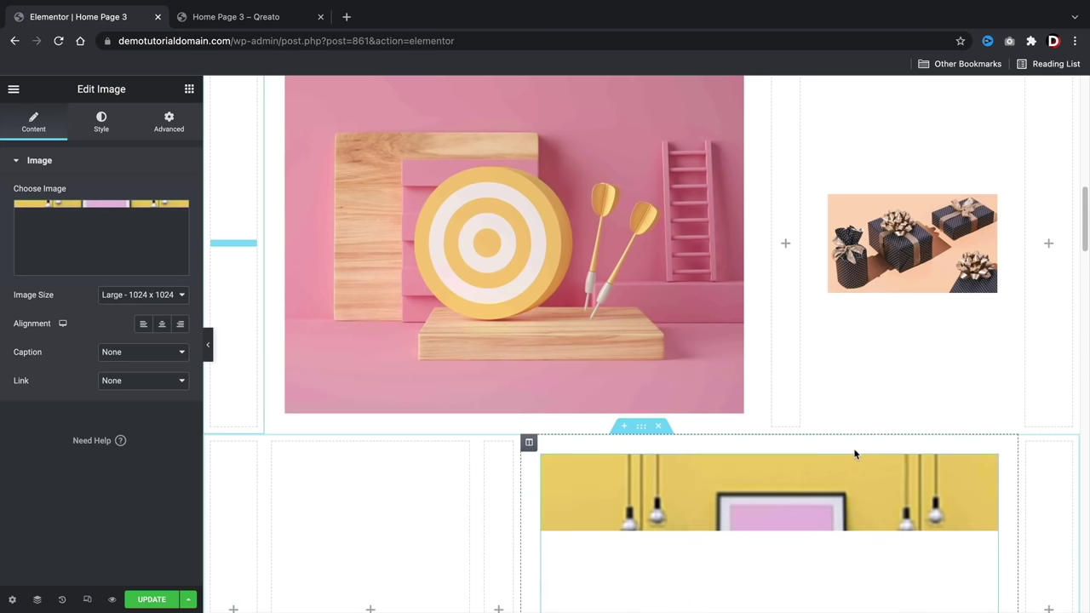
pyautogui.scroll(-5, 854, 450)
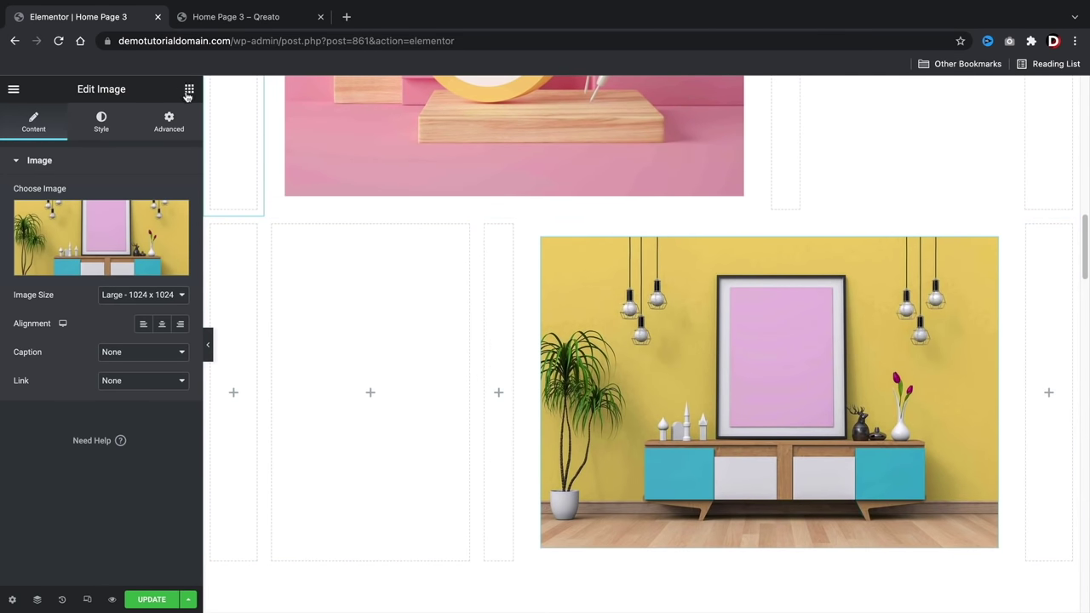
# Step: Add an Image widget with the blue-wall sideboard picture to the lower left column
pyautogui.click(189, 89)
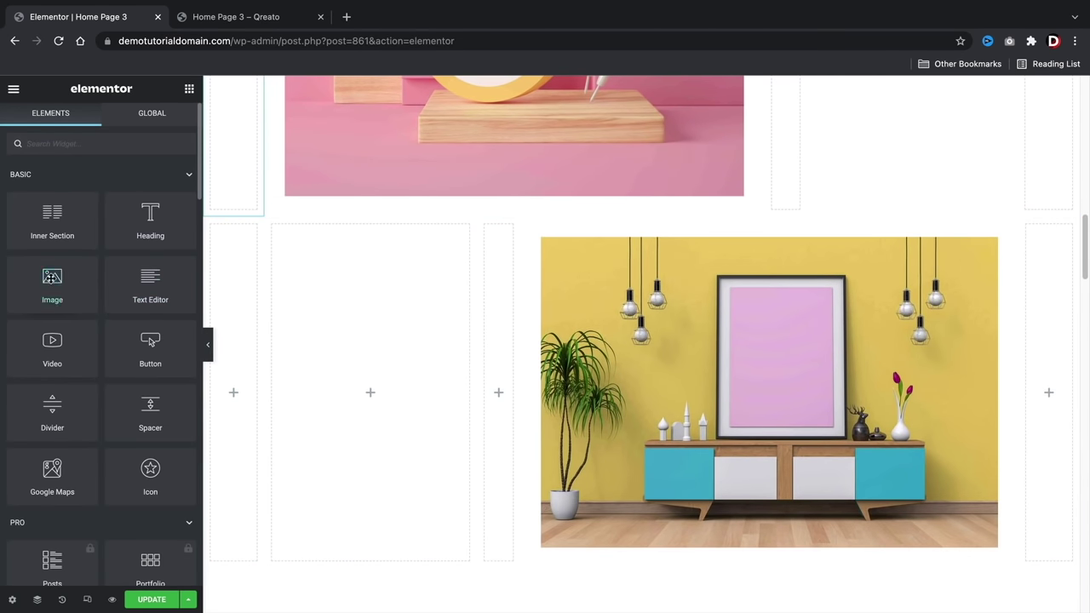
pyautogui.moveTo(52, 277); pyautogui.dragTo(353, 379)
pyautogui.click(106, 228)
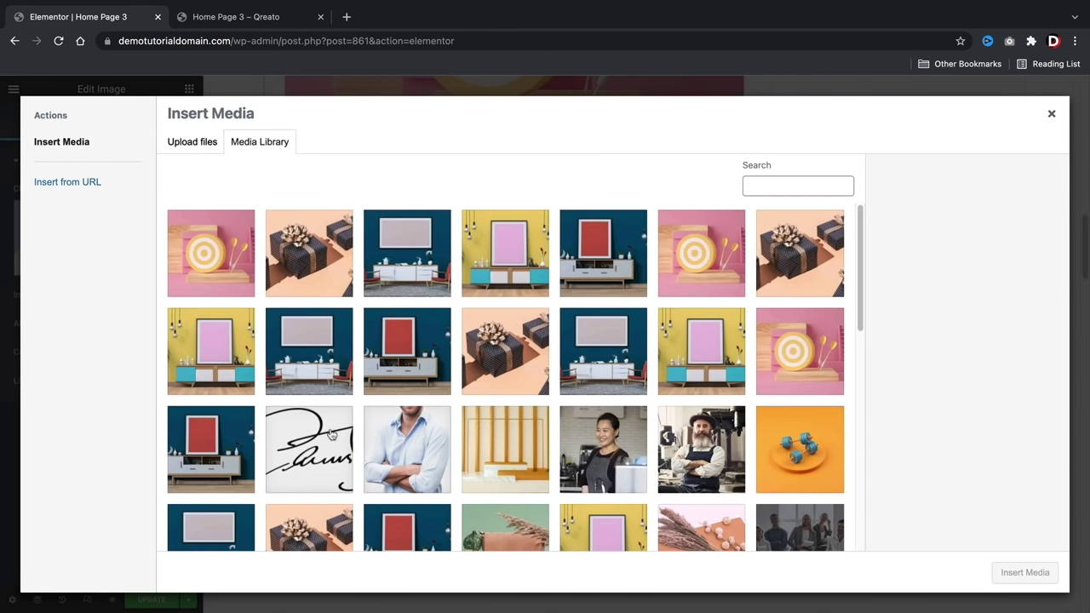
pyautogui.click(211, 452)
pyautogui.click(1019, 572)
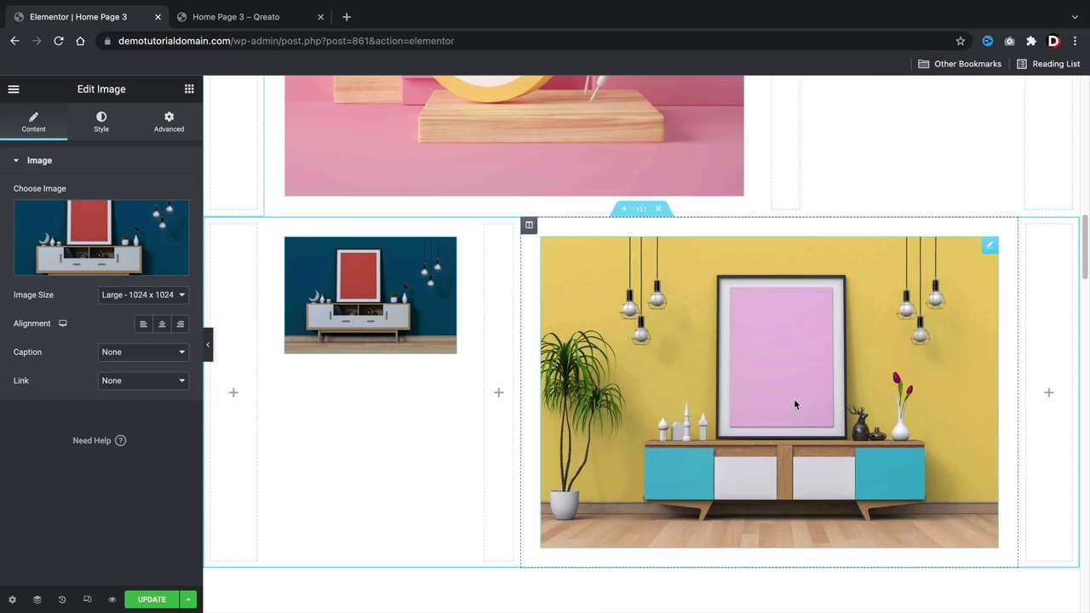
# Step: Widen the lower left column to about 26.7%
pyautogui.scroll(2, 795, 399)
pyautogui.scroll(3, 346, 493)
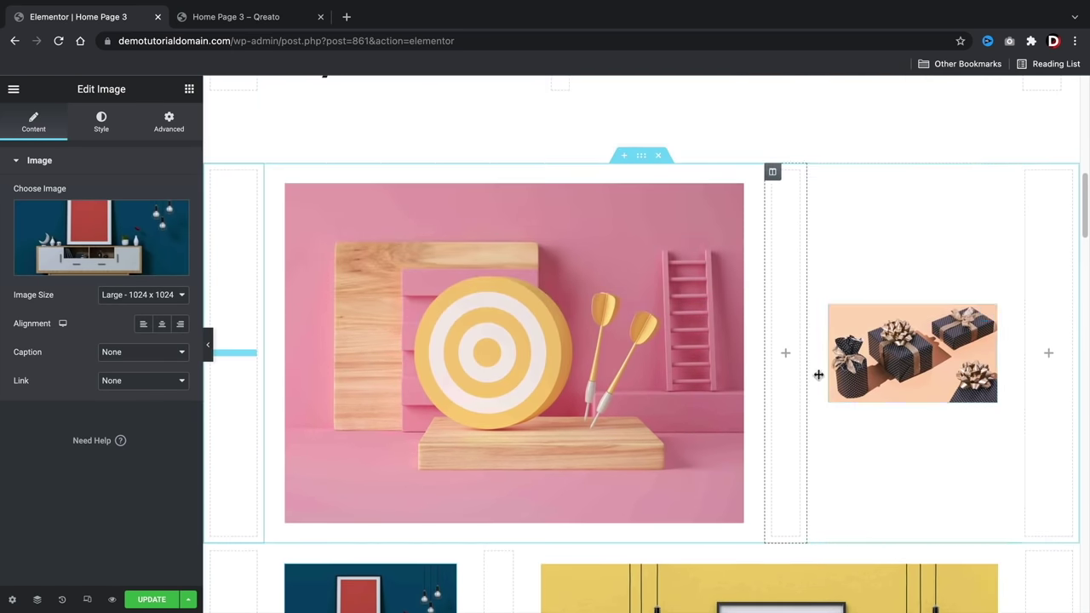
pyautogui.scroll(-3, 361, 299)
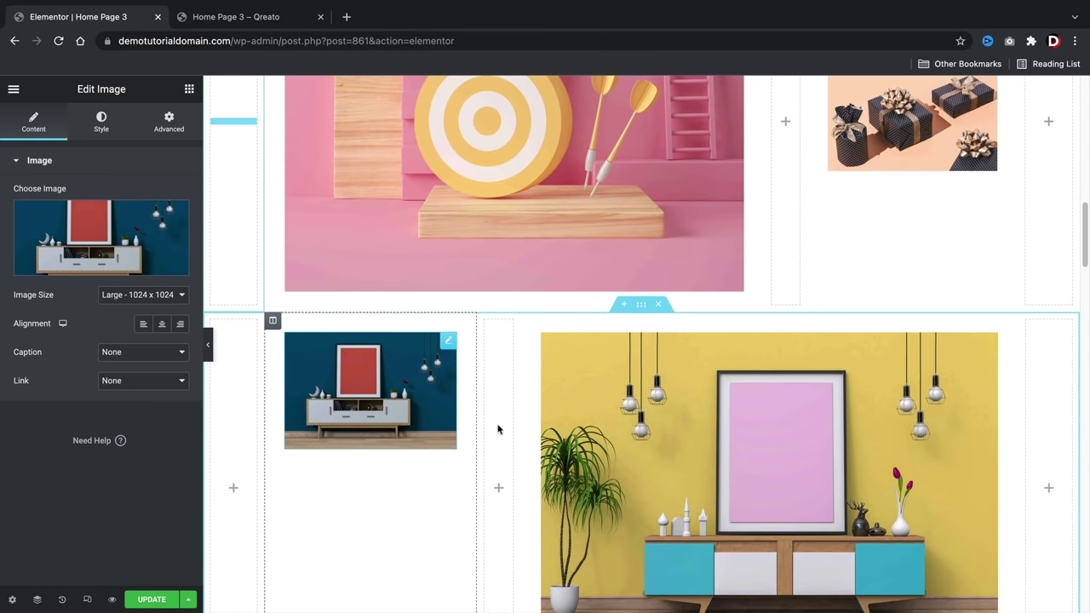
pyautogui.moveTo(477, 383); pyautogui.dragTo(513, 390)
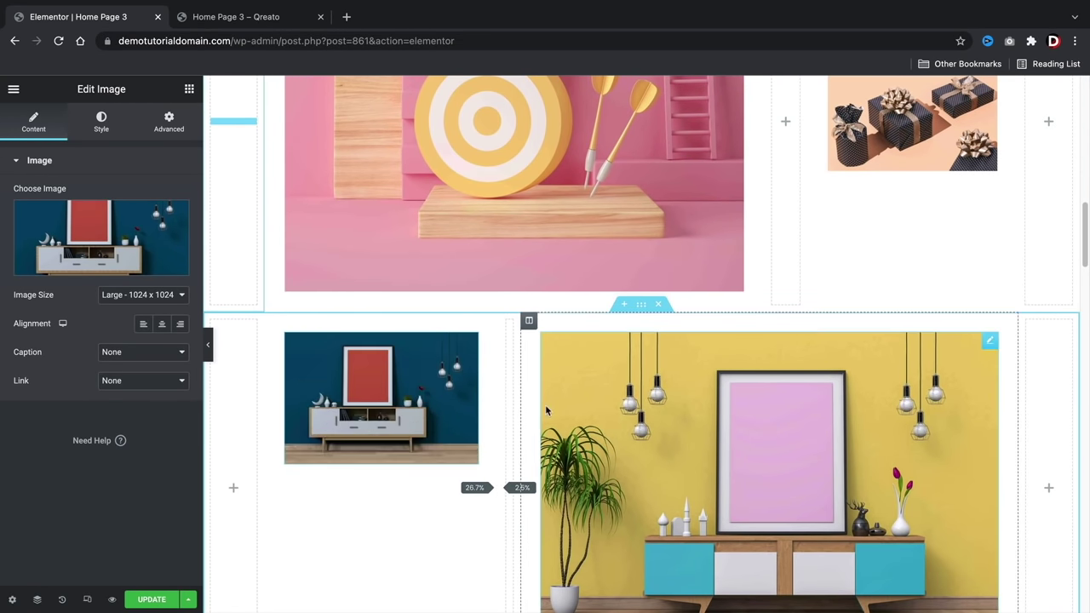
pyautogui.scroll(1, 895, 208)
pyautogui.scroll(3, 895, 208)
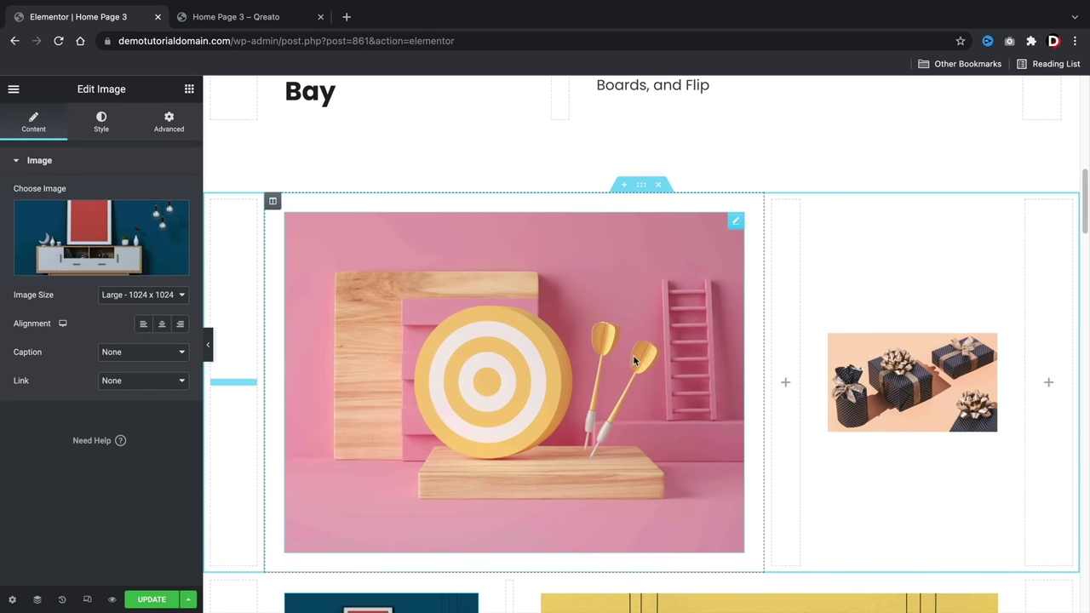
# Step: Review the Qreato demo's logo grid and Create Emotions section, then return to the Home Page 3 editor
pyautogui.click(241, 24)
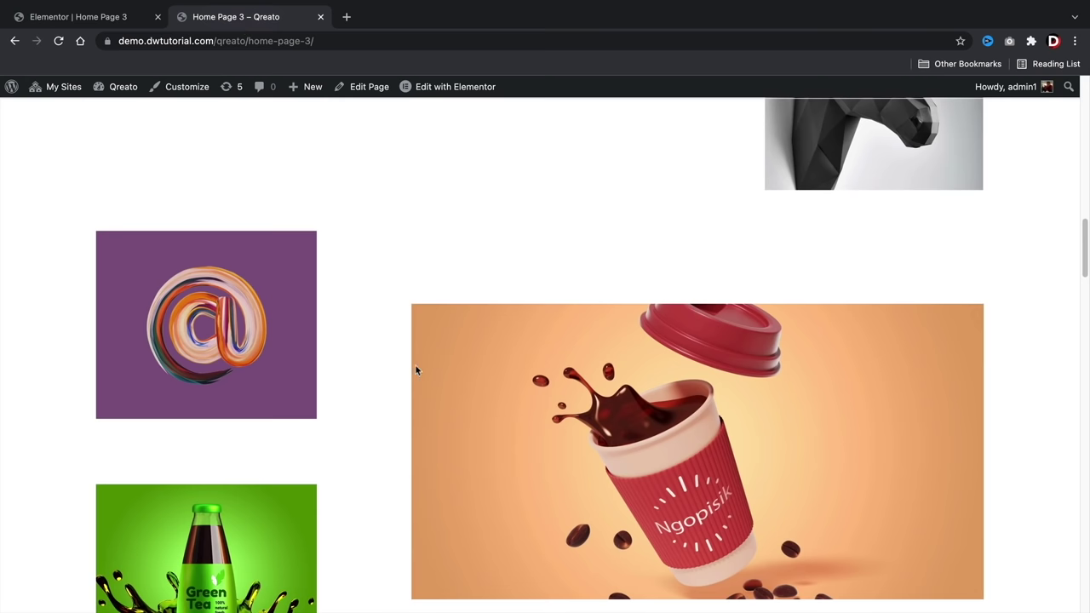
pyautogui.scroll(-10, 504, 361)
pyautogui.scroll(-10, 504, 361)
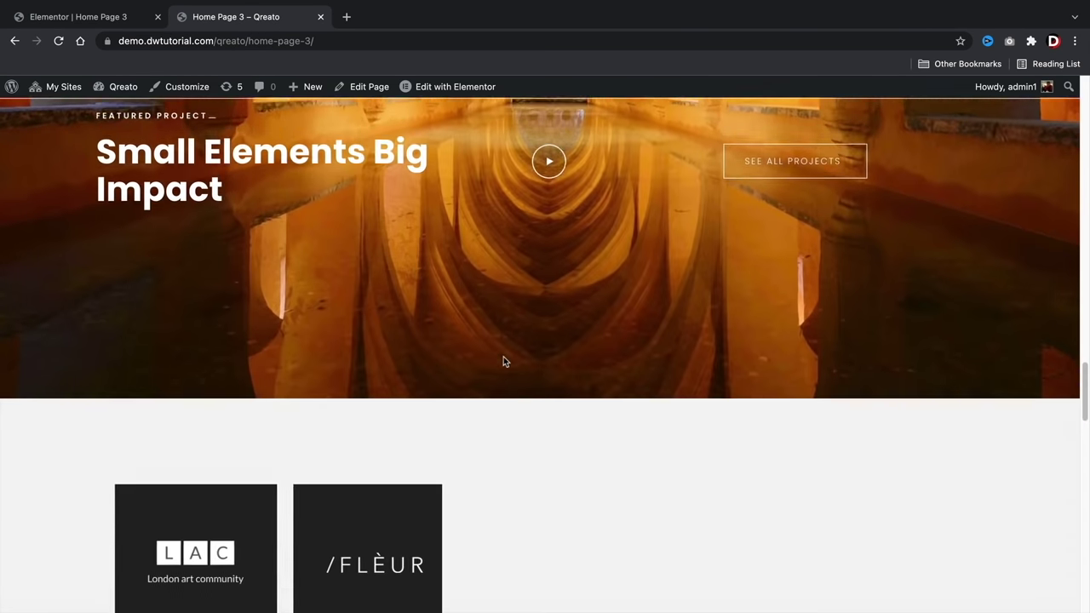
pyautogui.scroll(-12, 484, 302)
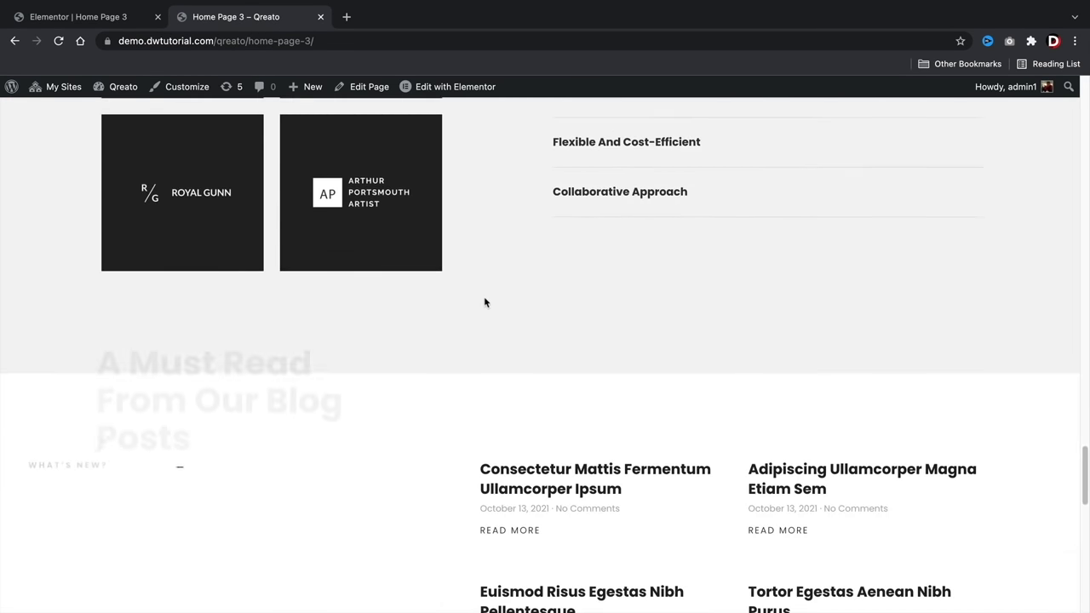
pyautogui.scroll(8, 474, 369)
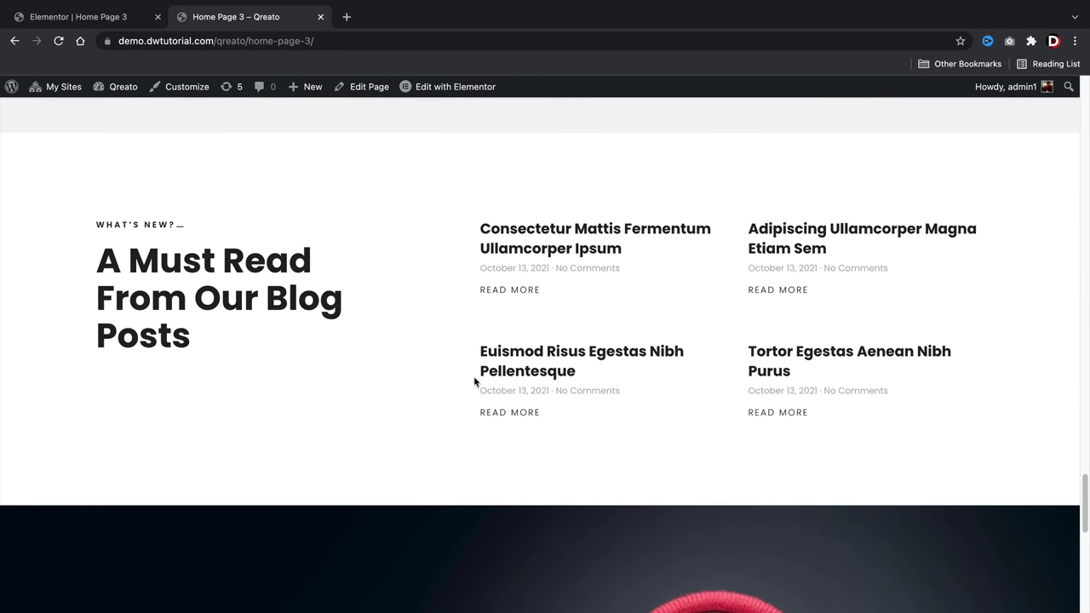
pyautogui.scroll(-1, 499, 342)
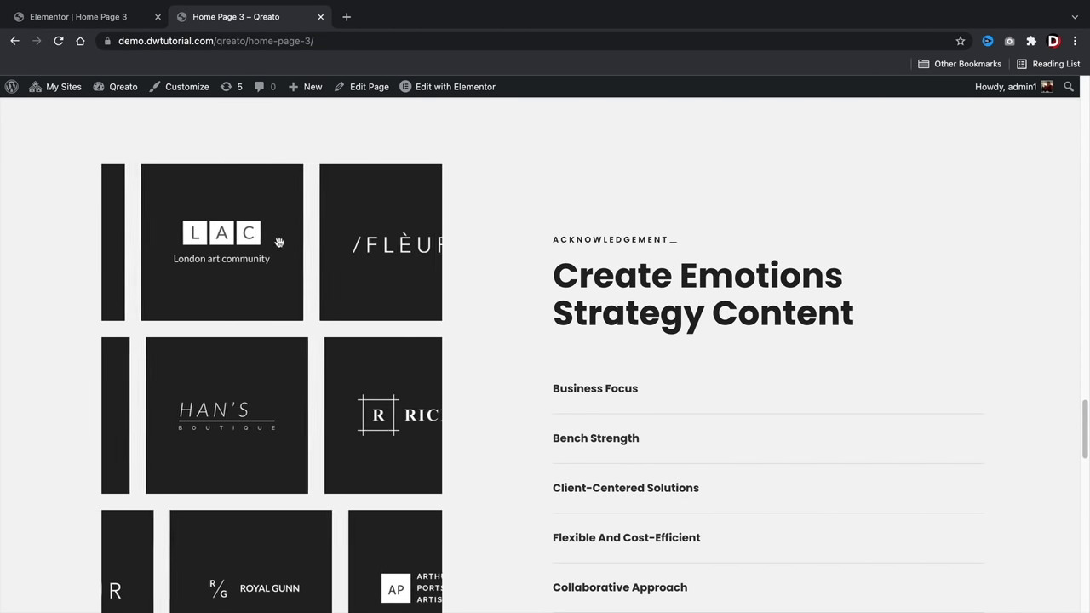
pyautogui.click(116, 21)
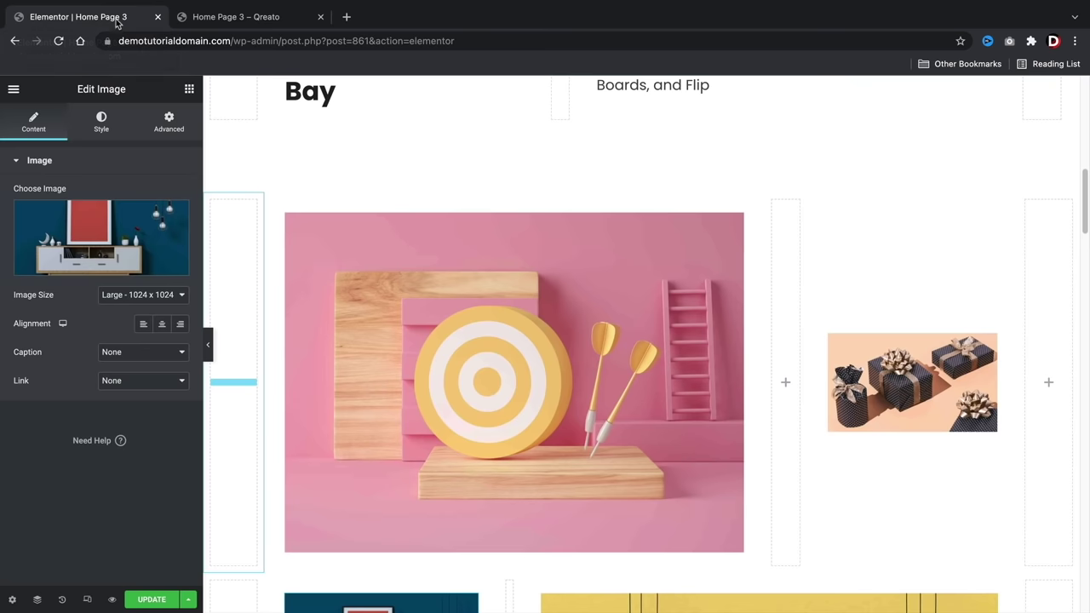
# Step: Add an Image widget with the man-in-light-blue-shirt photo to the empty left column
pyautogui.scroll(-10, 434, 417)
pyautogui.scroll(-10, 431, 413)
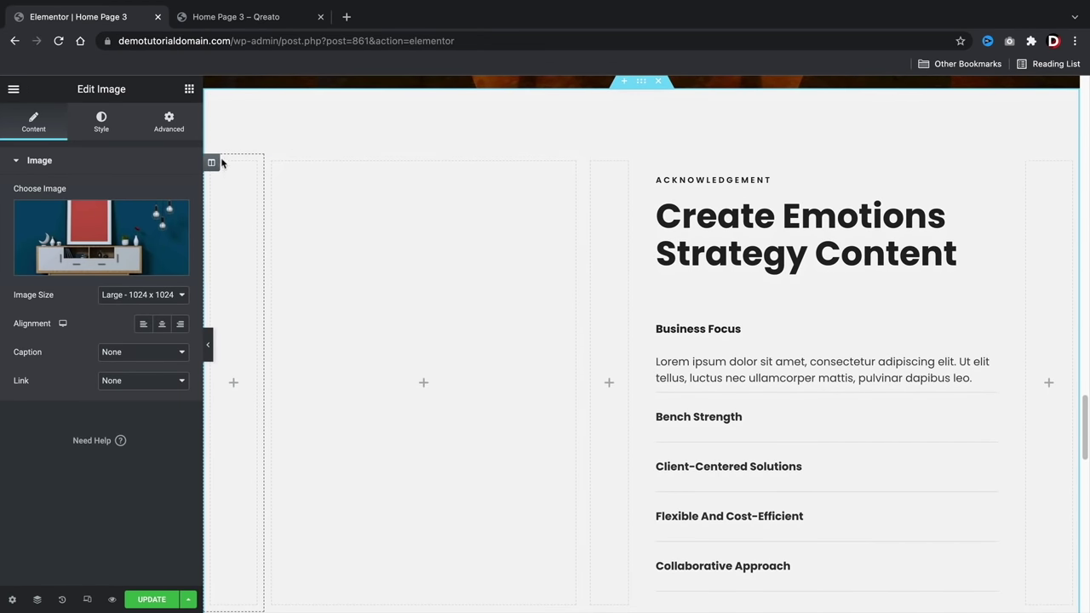
pyautogui.click(189, 89)
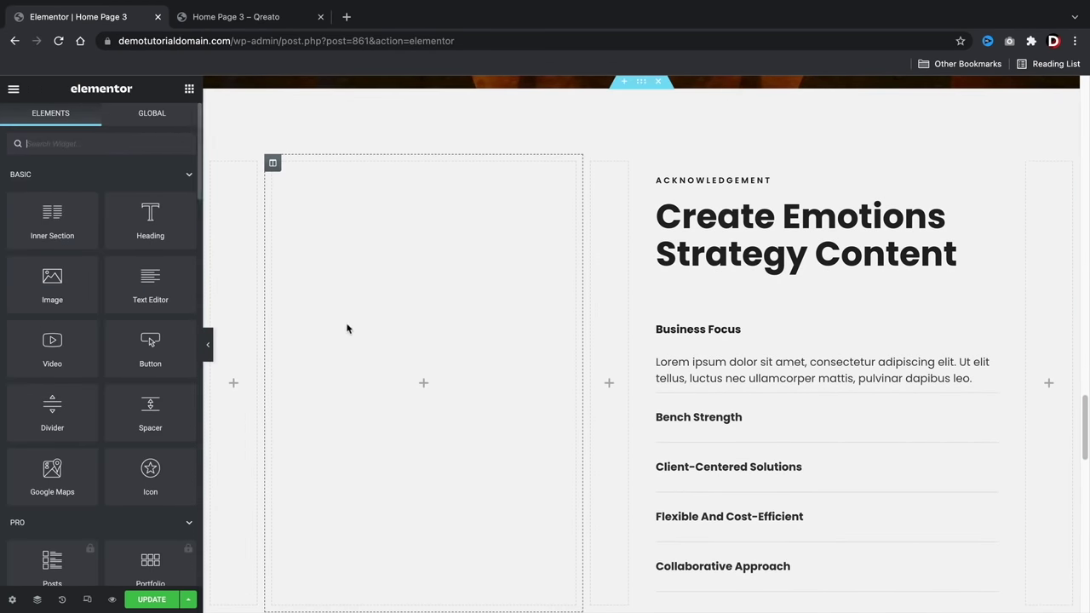
pyautogui.moveTo(63, 293); pyautogui.dragTo(430, 384)
pyautogui.click(130, 246)
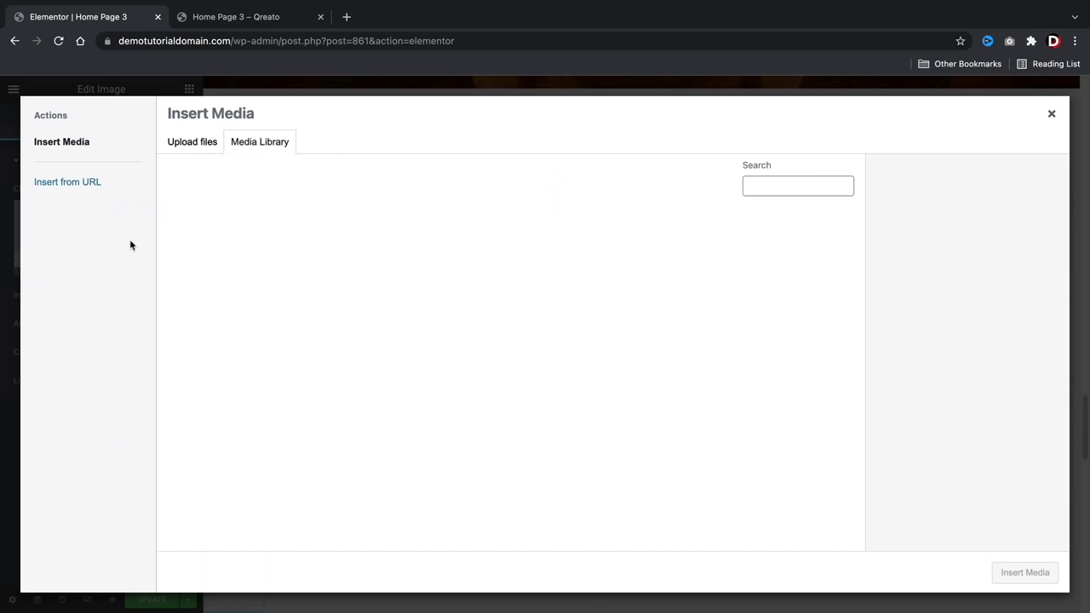
pyautogui.click(420, 440)
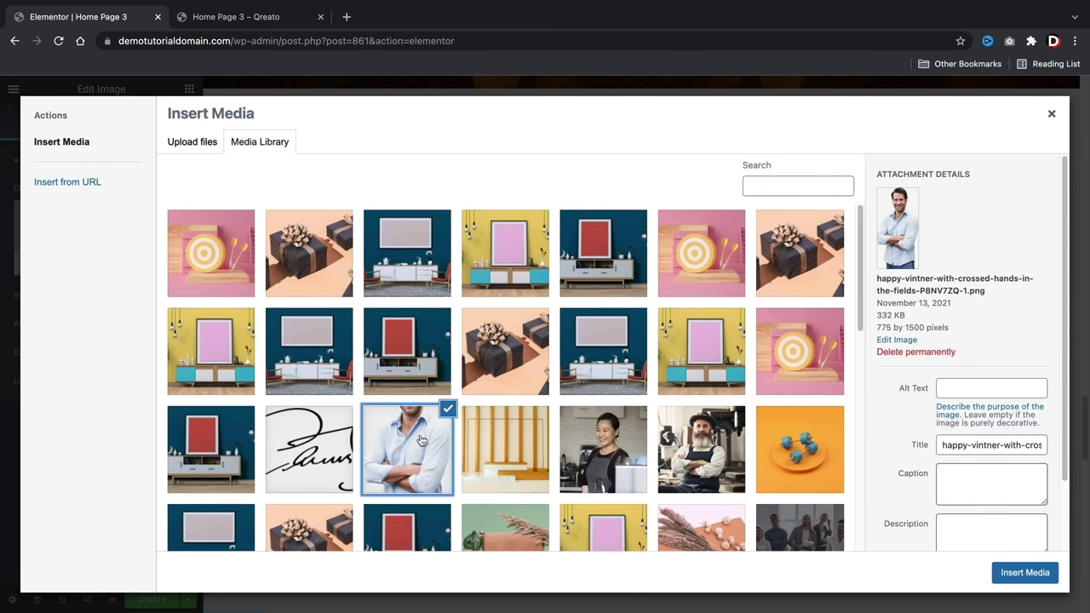
pyautogui.scroll(-2, 866, 498)
pyautogui.click(1013, 573)
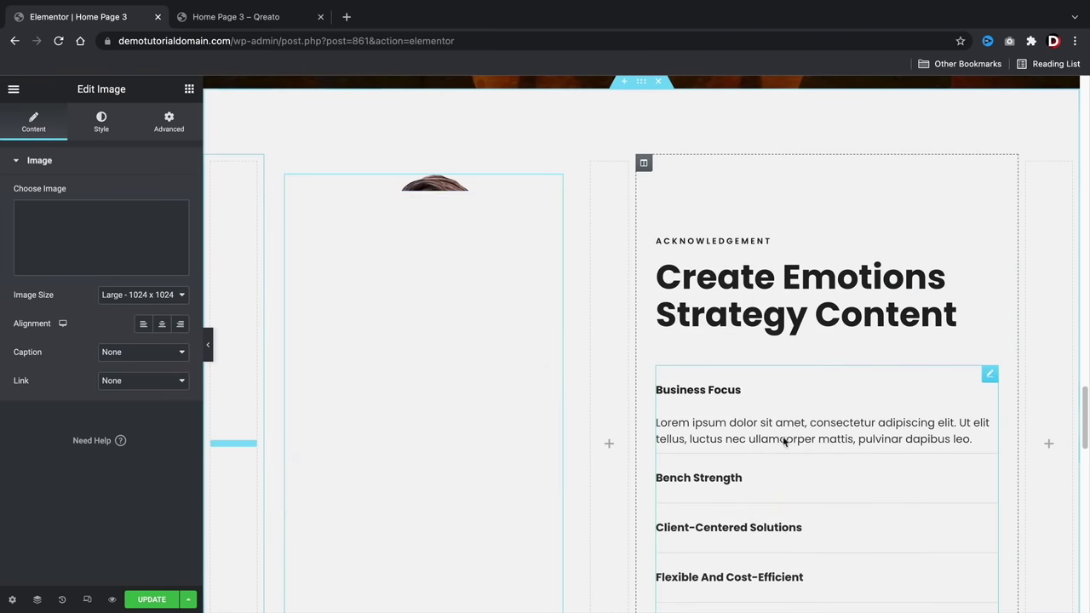
# Step: Scroll through Home Page 3 in the editor to review the filled columns
pyautogui.scroll(-2, 715, 412)
pyautogui.scroll(-1, 715, 412)
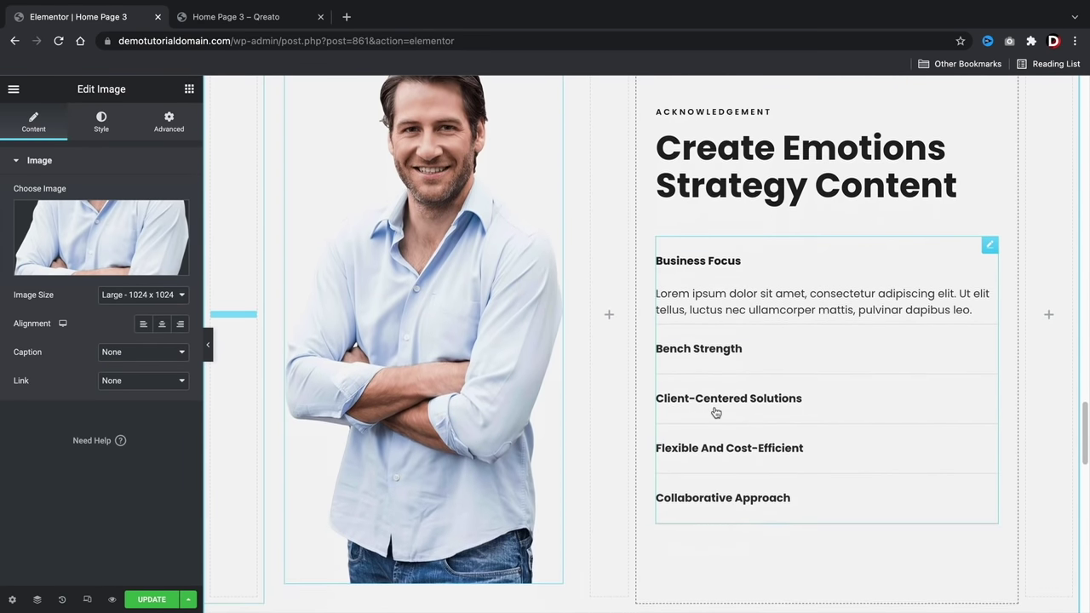
pyautogui.scroll(2, 713, 414)
pyautogui.scroll(-1, 706, 417)
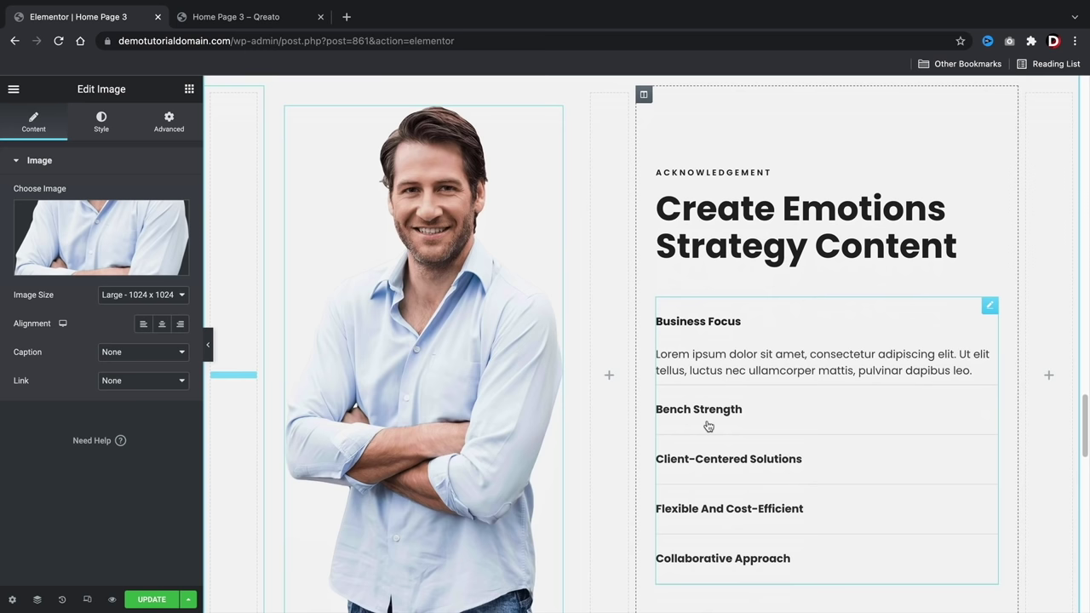
pyautogui.scroll(-6, 708, 426)
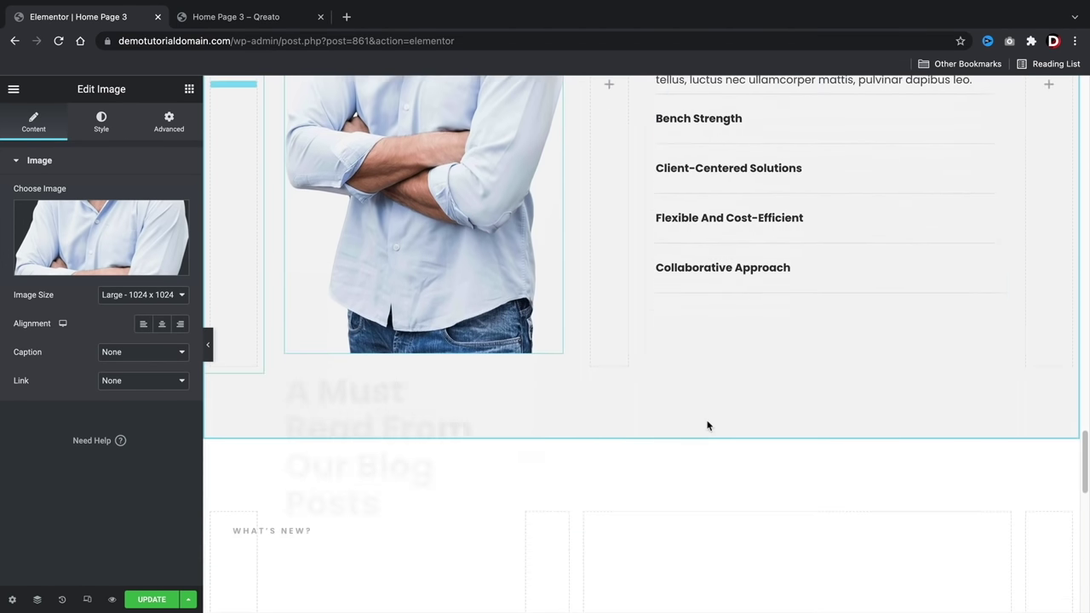
pyautogui.scroll(-1, 708, 426)
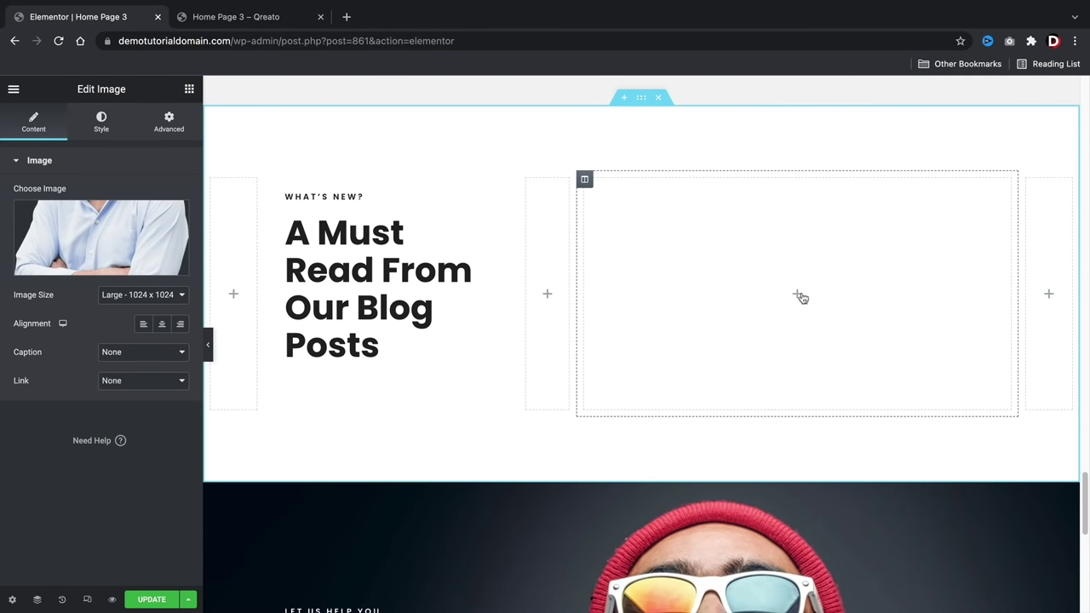
pyautogui.scroll(4, 801, 295)
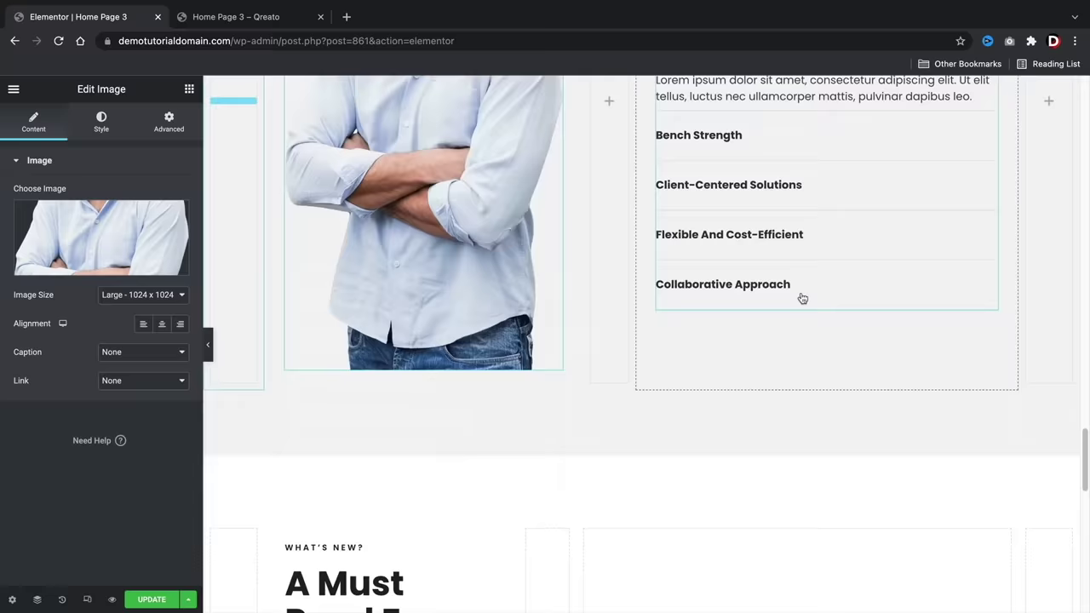
pyautogui.scroll(-10, 801, 295)
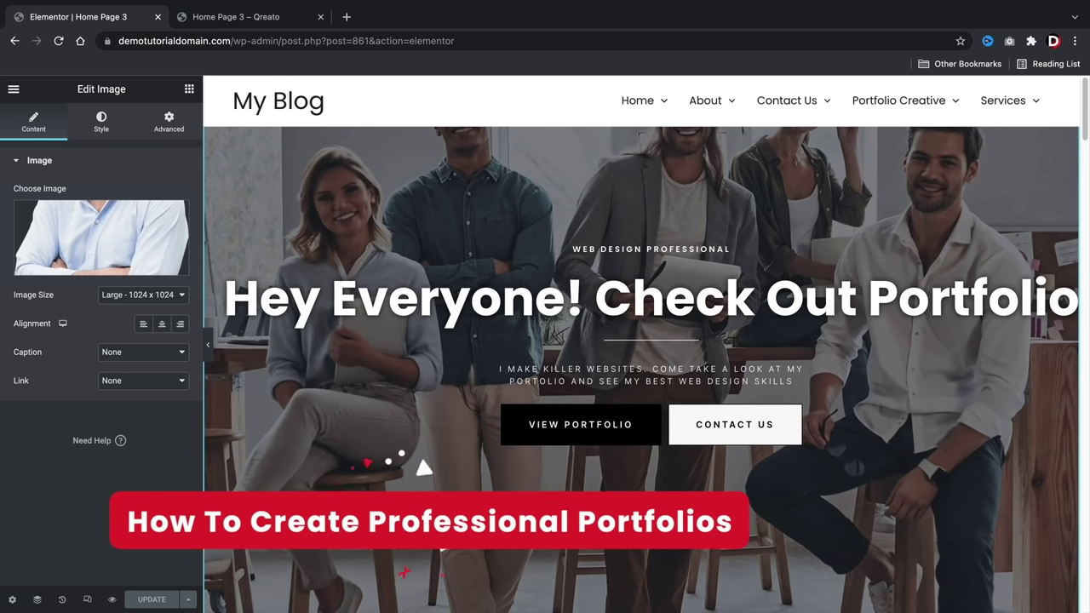
# Step: View the Portfolio single page live and check its Interior Design heading
pyautogui.click(13, 88)
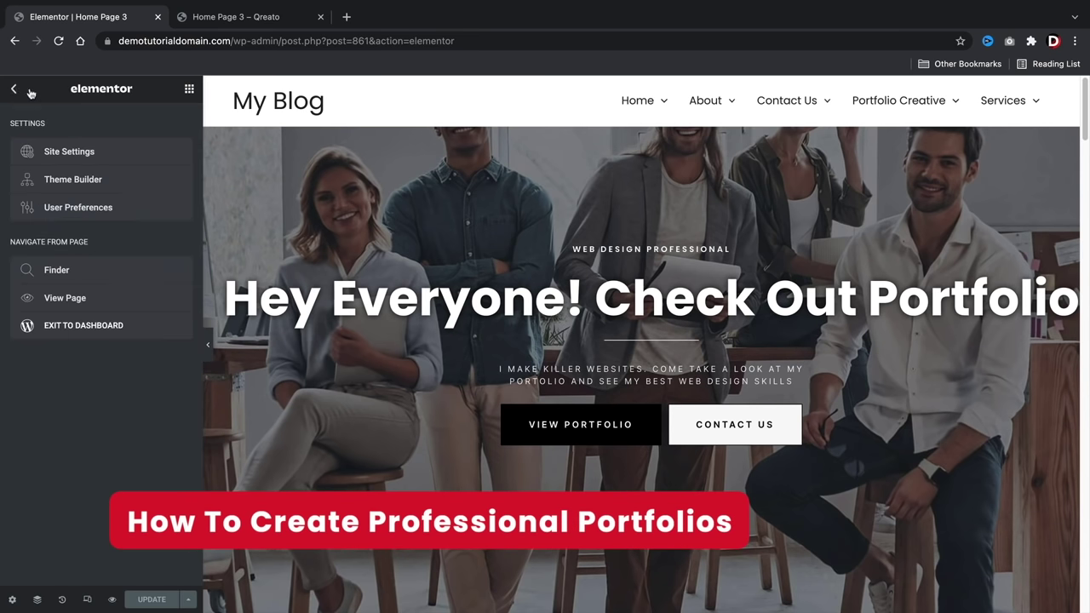
pyautogui.click(87, 299)
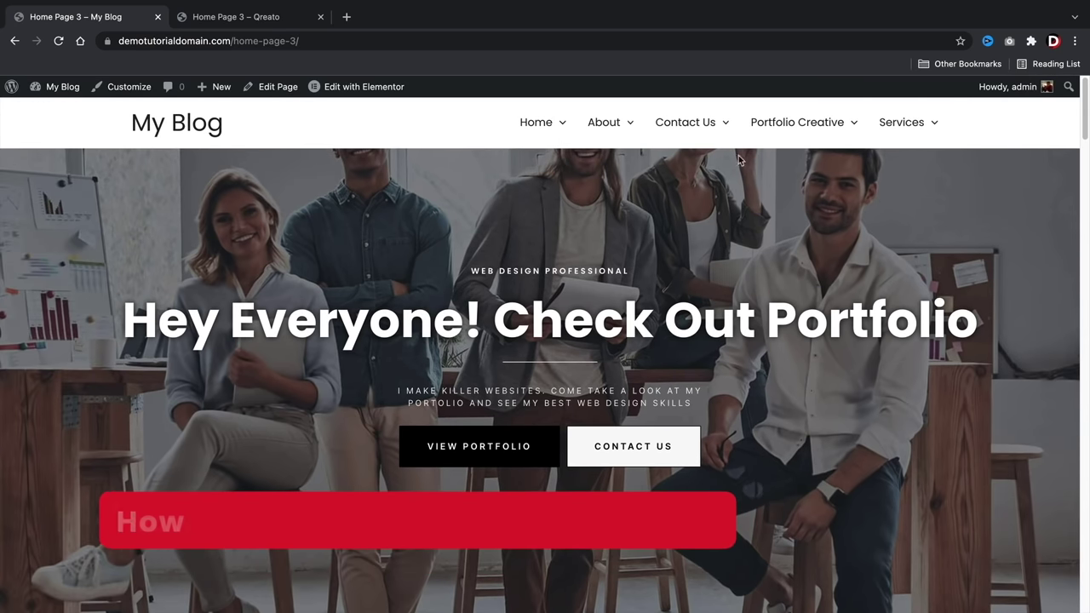
pyautogui.moveTo(777, 126)
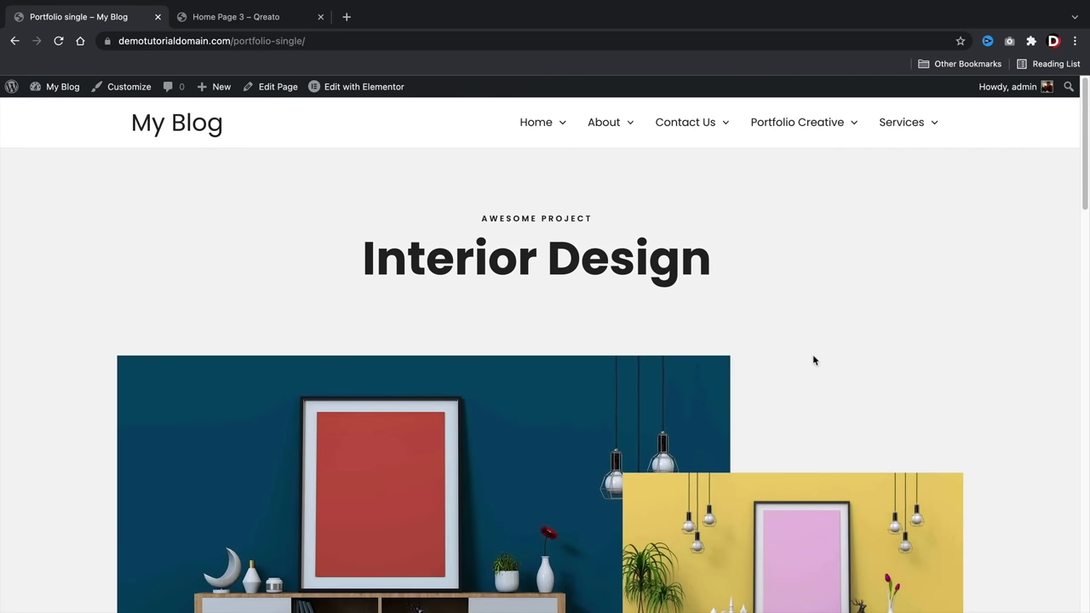
pyautogui.scroll(-1, 521, 246)
pyautogui.moveTo(364, 245); pyautogui.dragTo(679, 247)
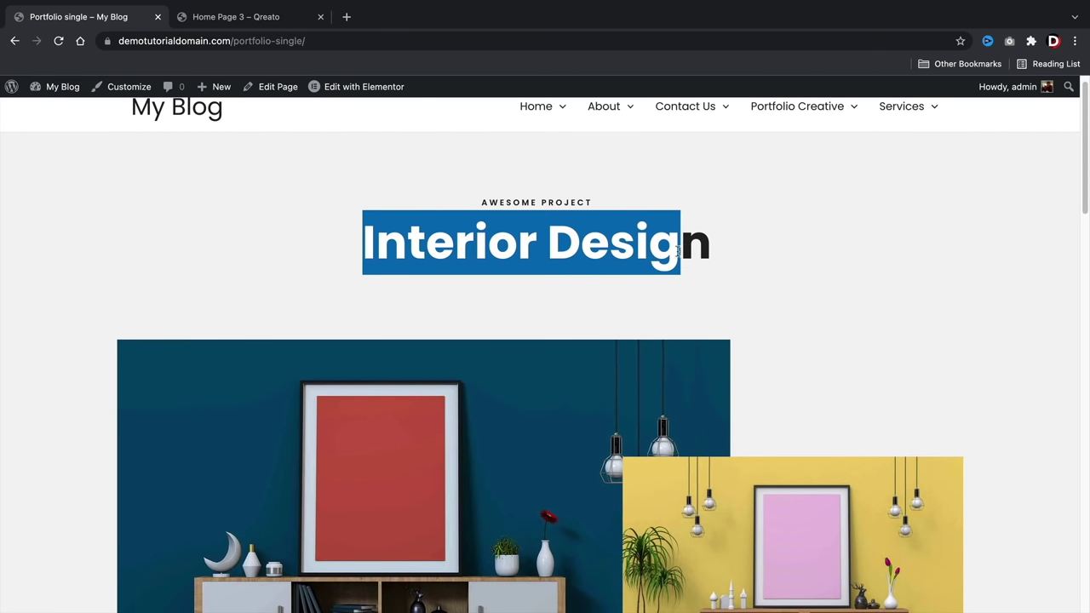
pyautogui.click(687, 251)
# Step: Inspect the Baltimore Clusters project title and address details on the live page
pyautogui.scroll(-4, 687, 251)
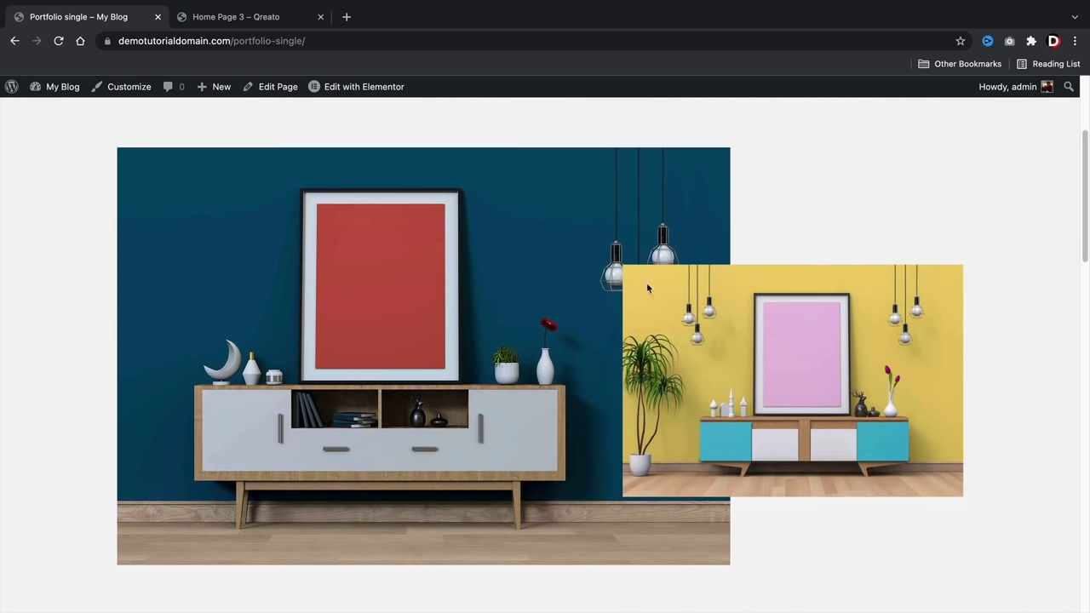
pyautogui.scroll(-5, 504, 367)
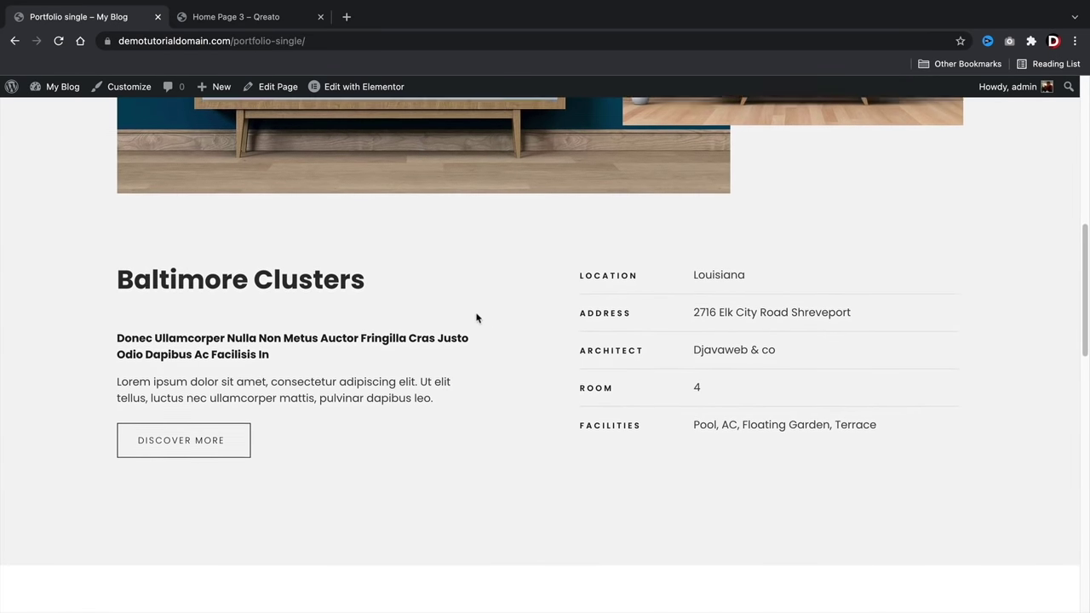
pyautogui.moveTo(159, 278); pyautogui.dragTo(385, 283)
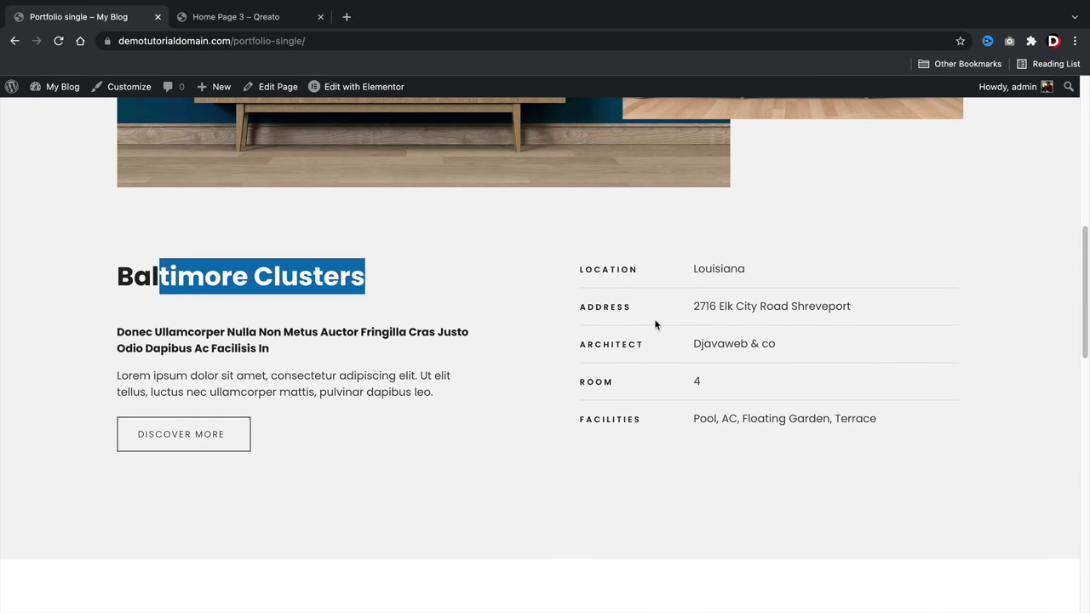
pyautogui.click(689, 279)
pyautogui.moveTo(735, 308); pyautogui.dragTo(781, 308)
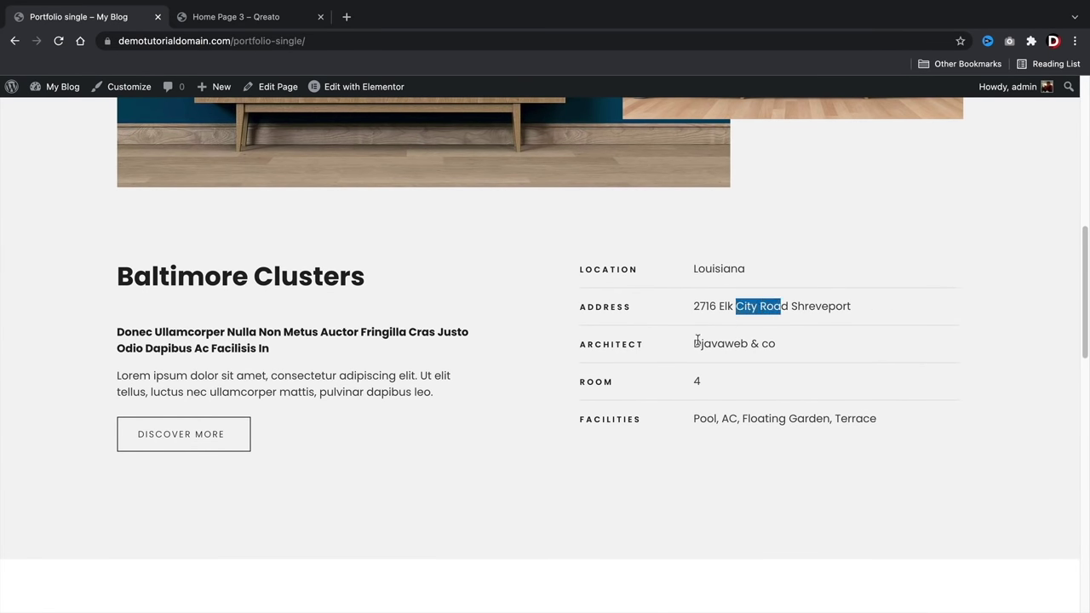
pyautogui.moveTo(695, 343); pyautogui.dragTo(775, 344)
# Step: Scroll down to the footer and back, then open Portfolio single for editing
pyautogui.scroll(-7, 745, 347)
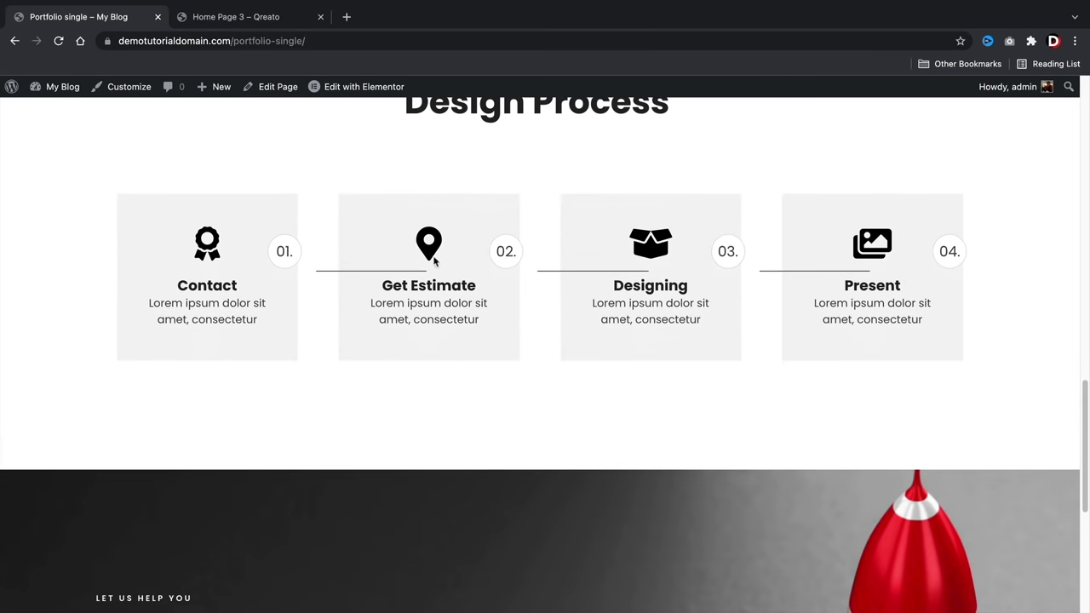
pyautogui.scroll(-1, 577, 376)
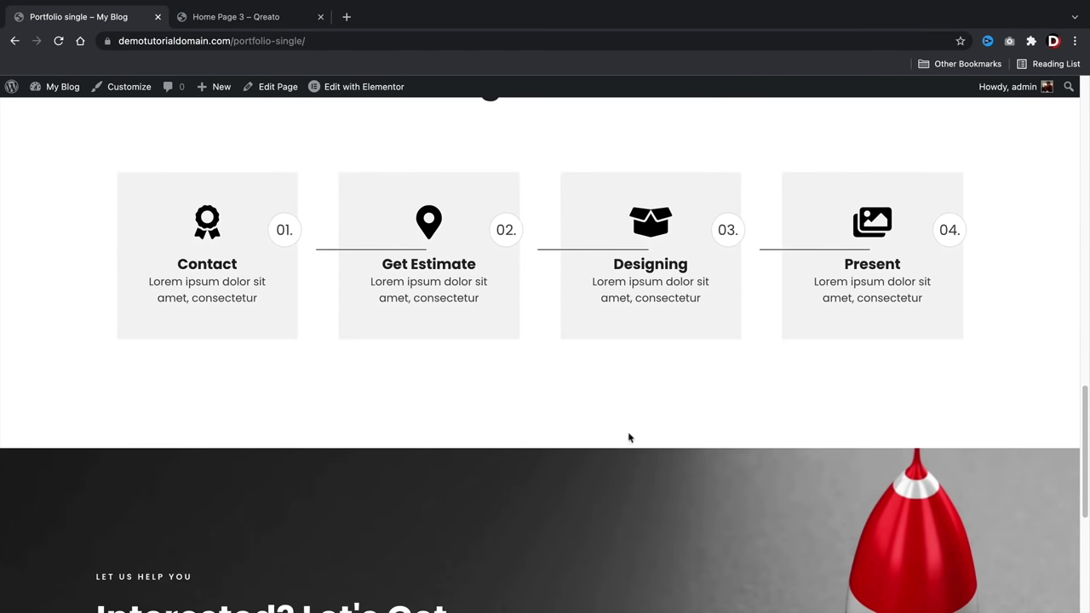
pyautogui.scroll(-5, 629, 438)
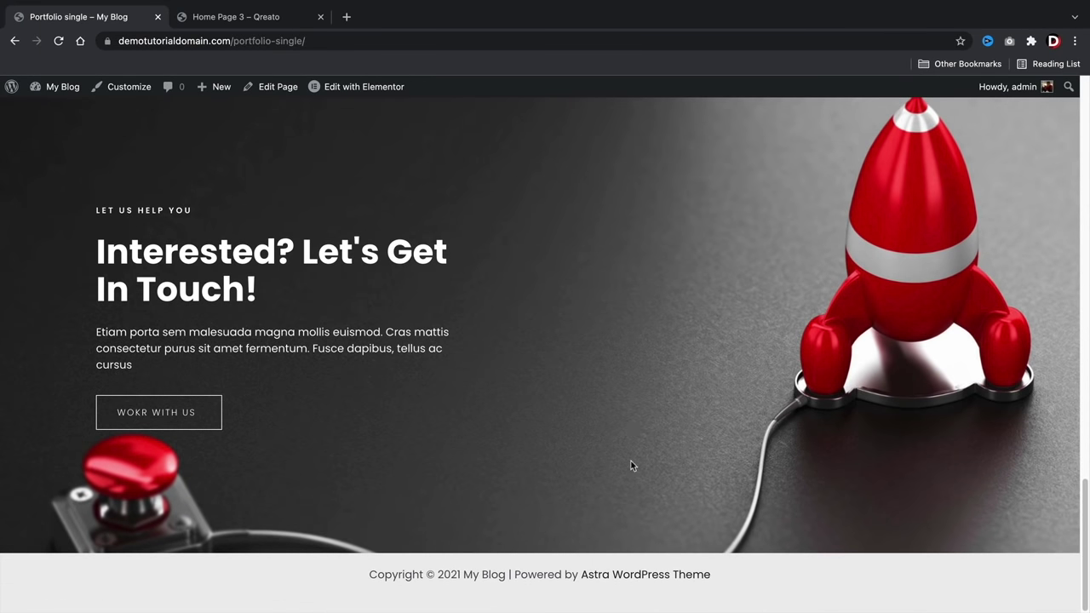
pyautogui.scroll(8, 631, 466)
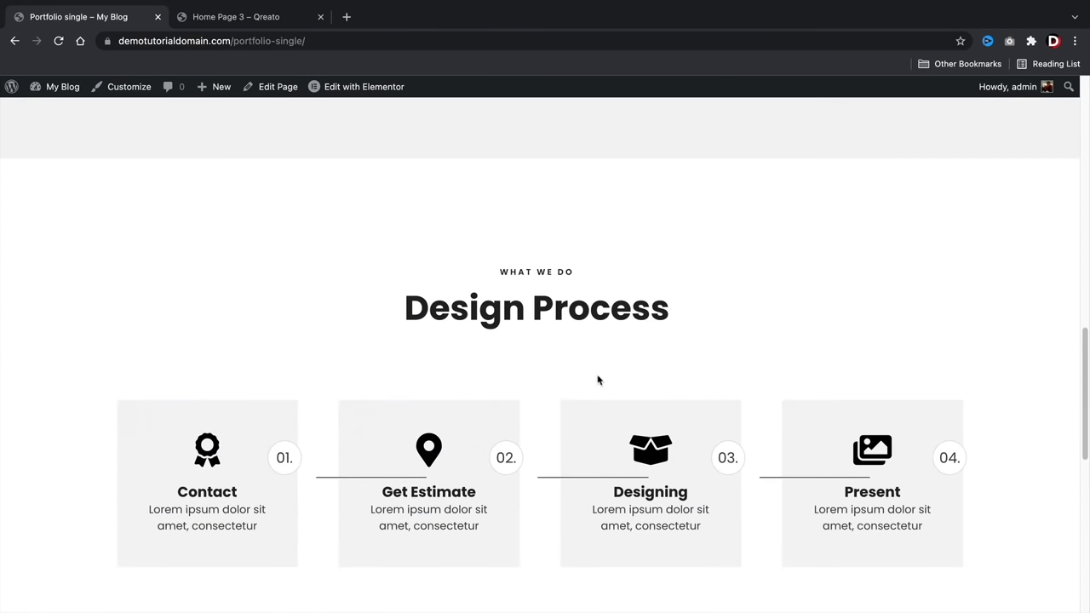
pyautogui.scroll(6, 598, 379)
pyautogui.click(589, 380)
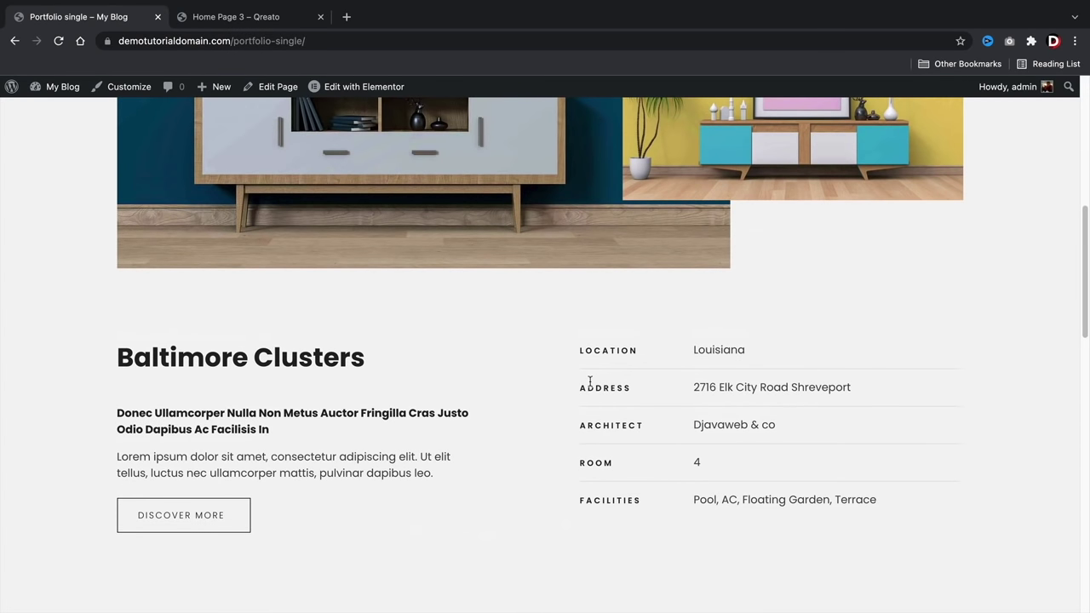
pyautogui.scroll(6, 590, 381)
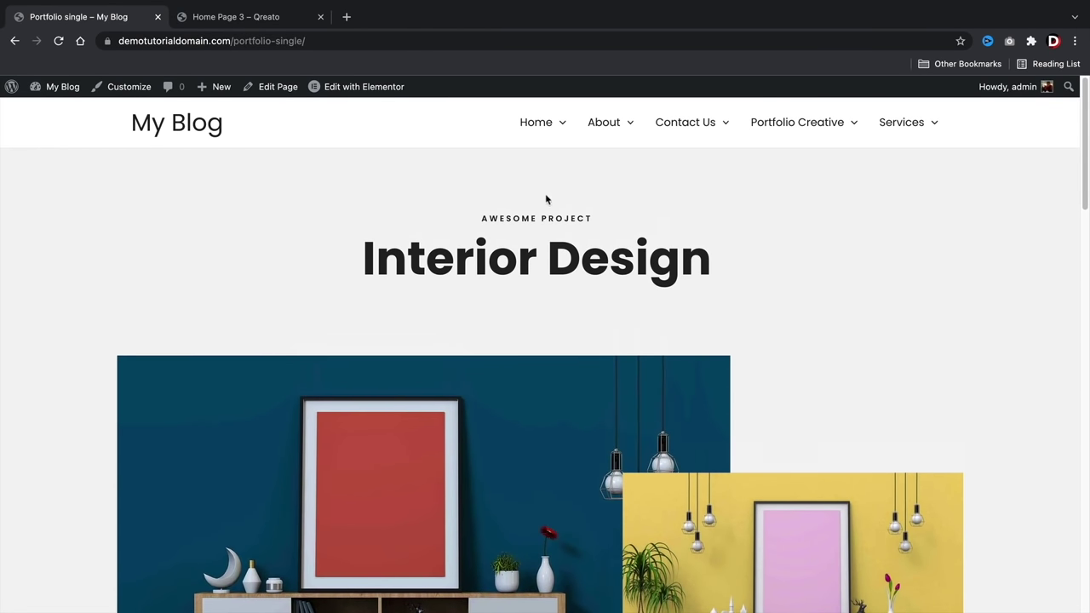
pyautogui.click(375, 94)
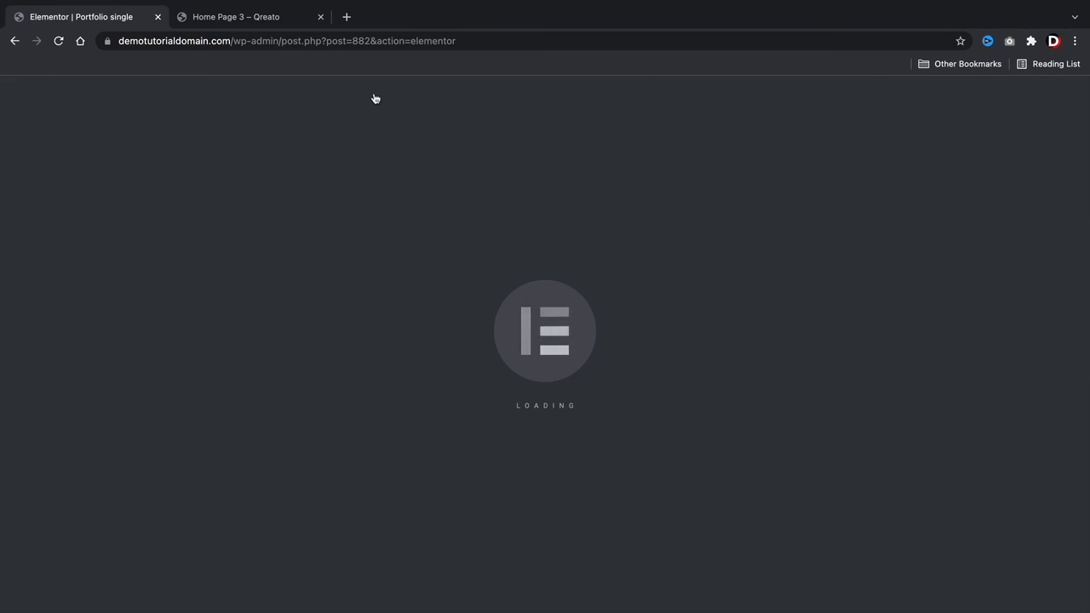
# Step: Replace the yellow room picture in the overlapping image with the dried-plant photo
pyautogui.scroll(-3, 451, 241)
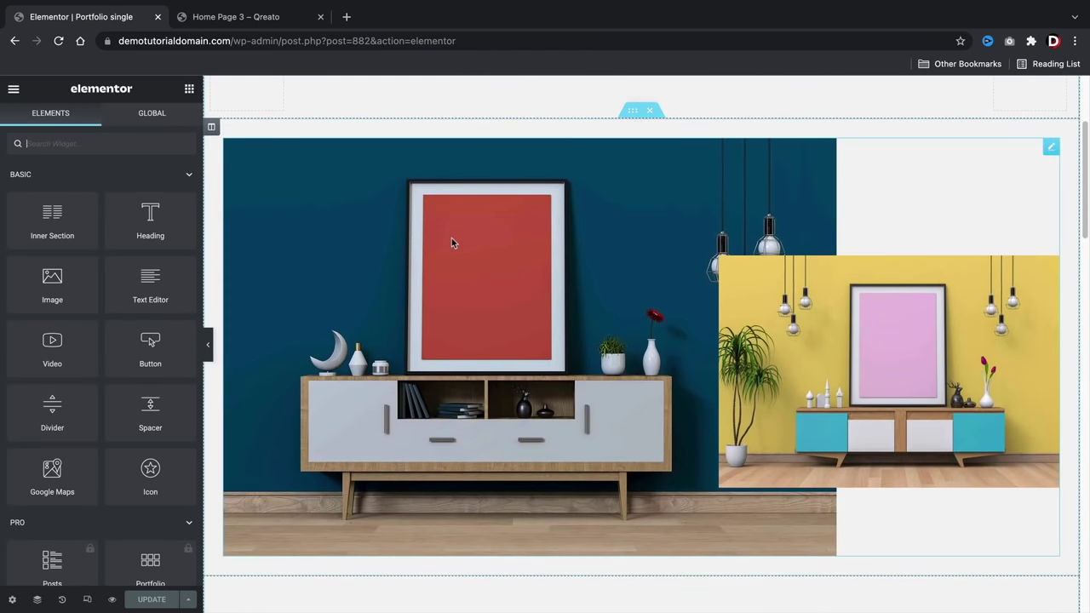
pyautogui.click(456, 272)
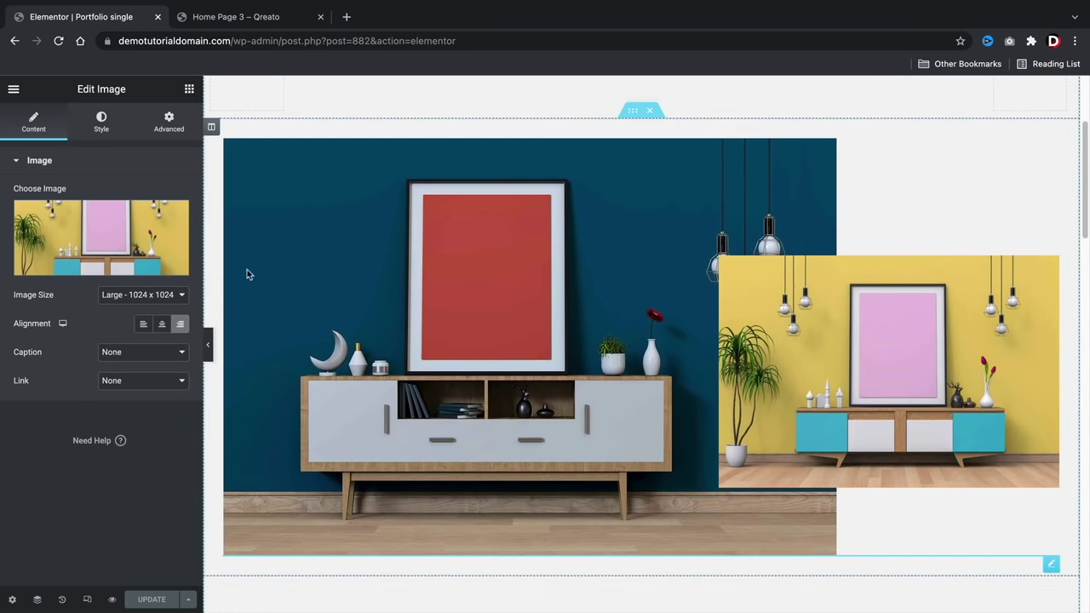
pyautogui.click(108, 236)
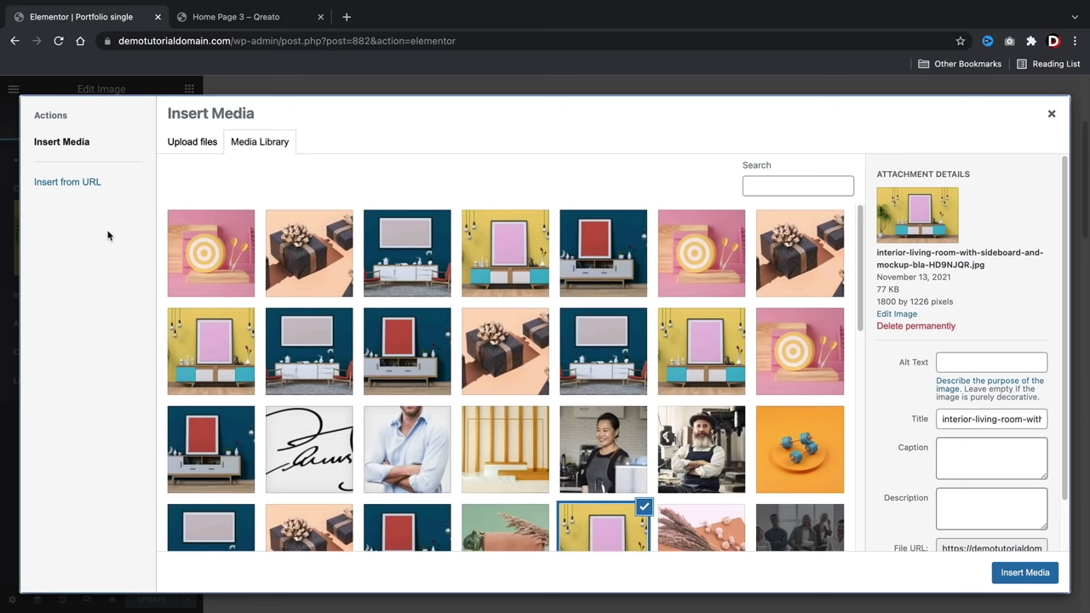
pyautogui.scroll(-3, 575, 368)
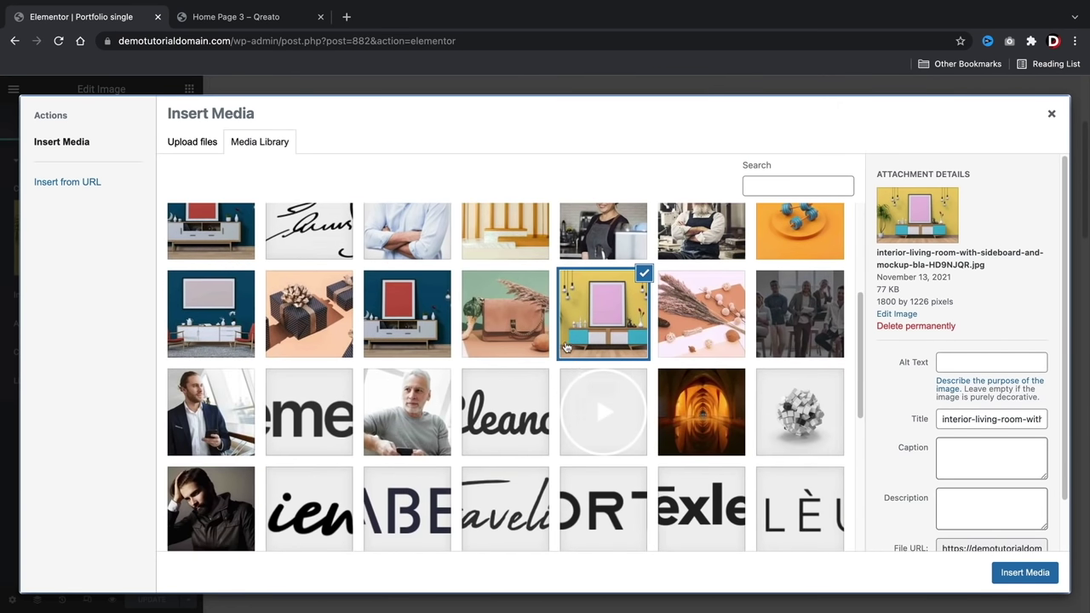
pyautogui.click(706, 316)
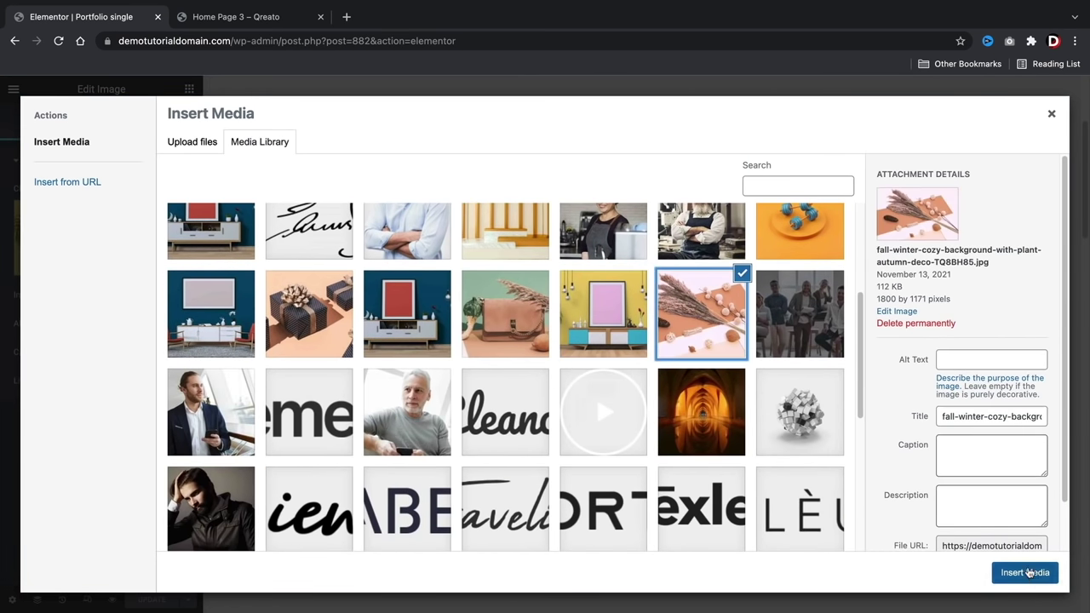
pyautogui.click(1026, 572)
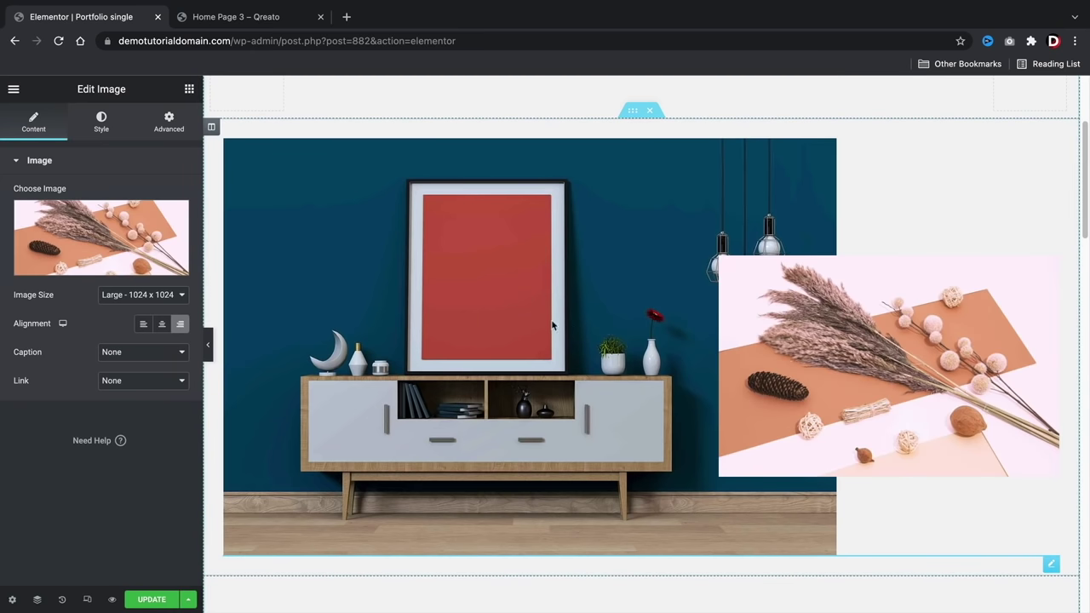
# Step: Replace the main living-room photo with the dried-plant picture
pyautogui.click(421, 277)
pyautogui.click(107, 242)
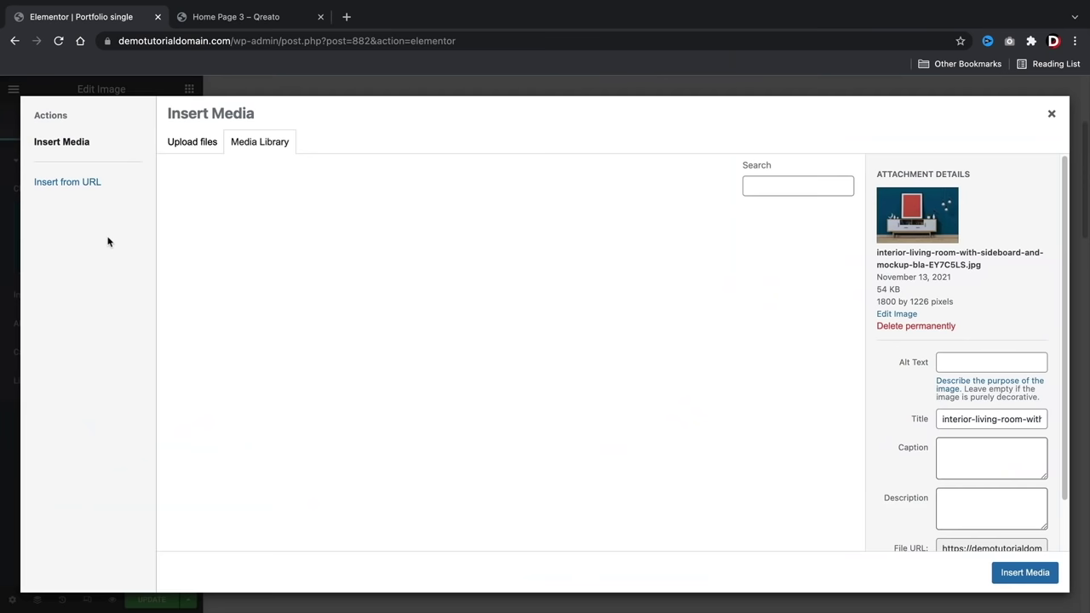
pyautogui.scroll(-5, 803, 426)
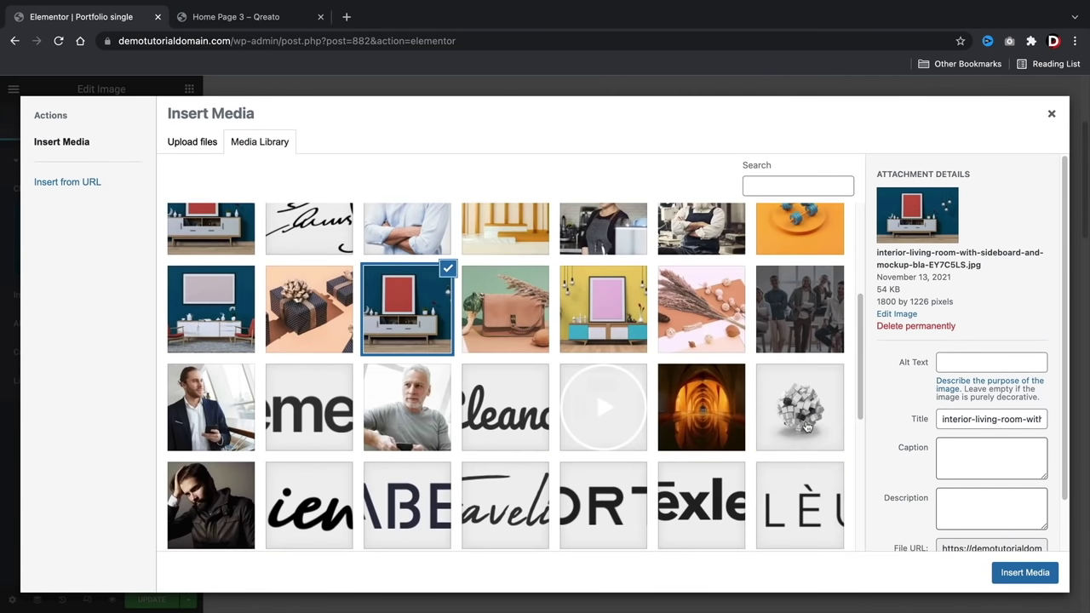
pyautogui.click(720, 332)
pyautogui.click(1009, 572)
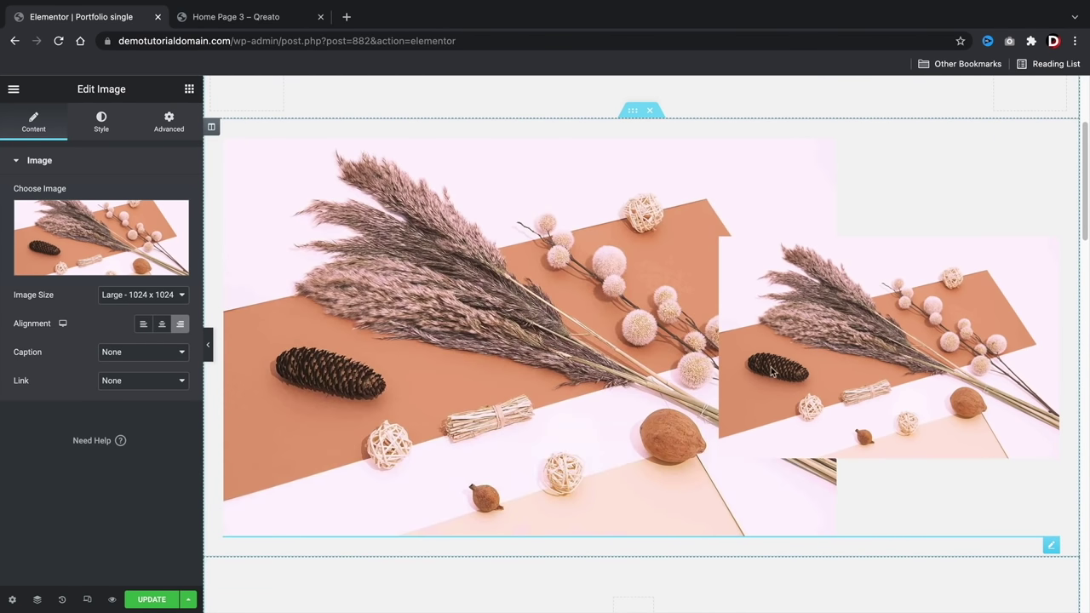
# Step: Put the signature image in the overlapping picture and preview the page full width
pyautogui.click(132, 233)
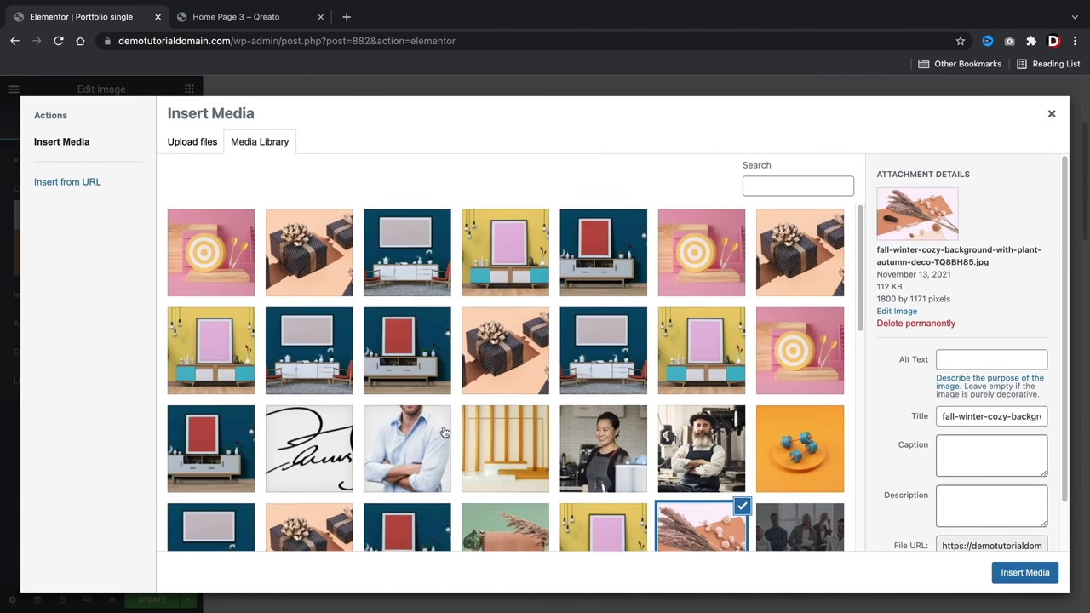
pyautogui.scroll(-1, 428, 417)
pyautogui.click(308, 368)
pyautogui.click(1030, 572)
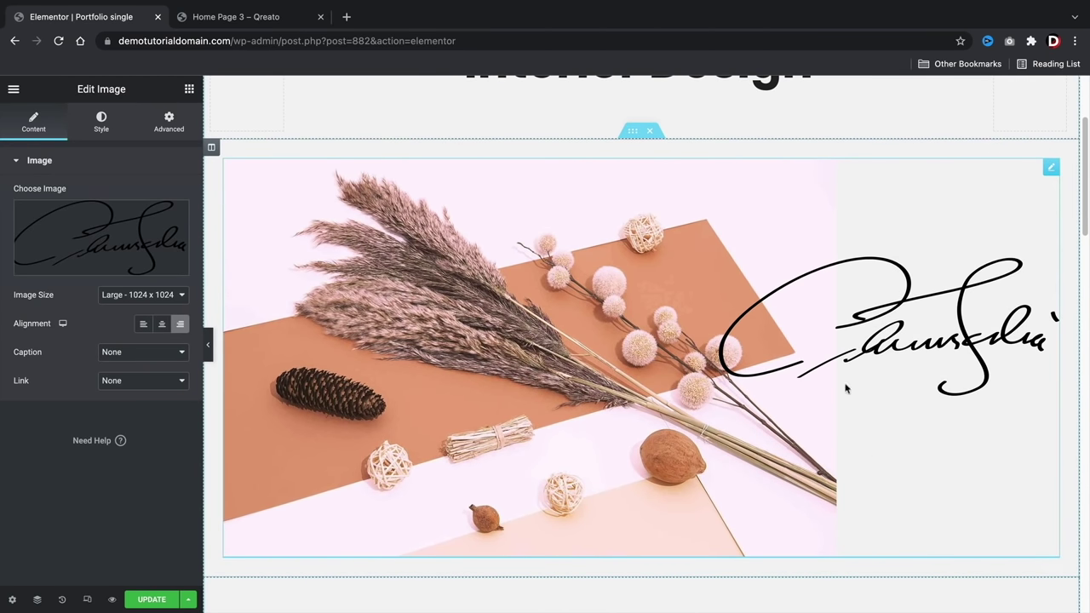
pyautogui.click(208, 344)
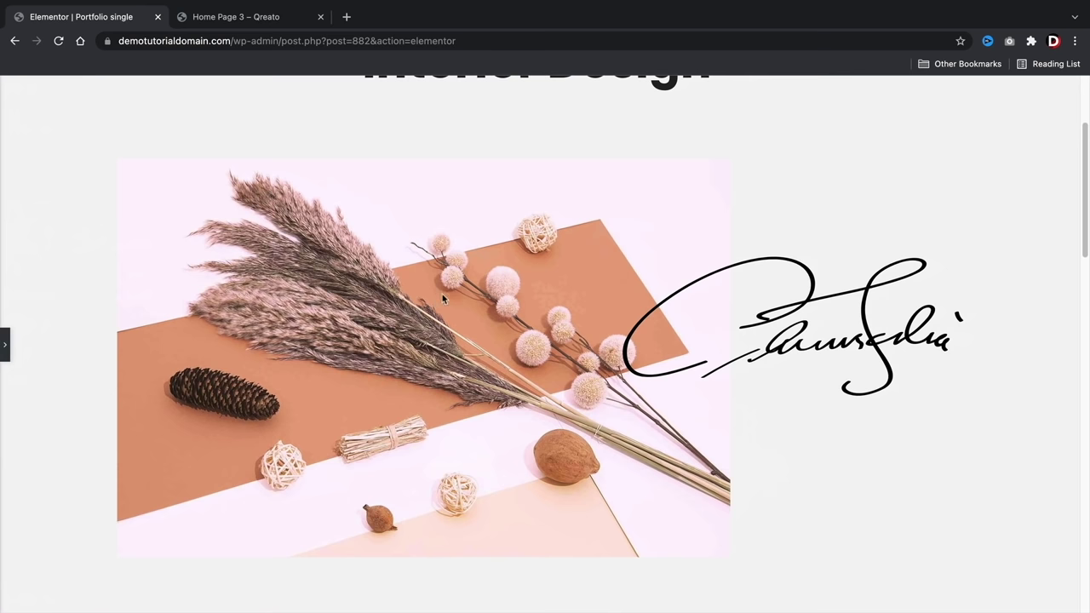
pyautogui.click(4, 345)
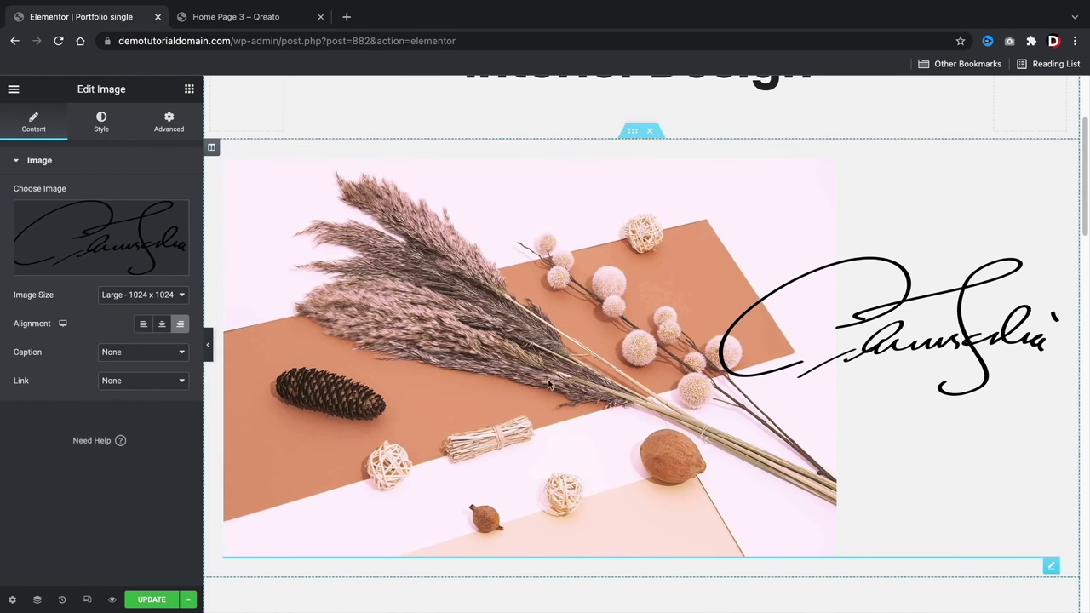
pyautogui.scroll(-5, 605, 369)
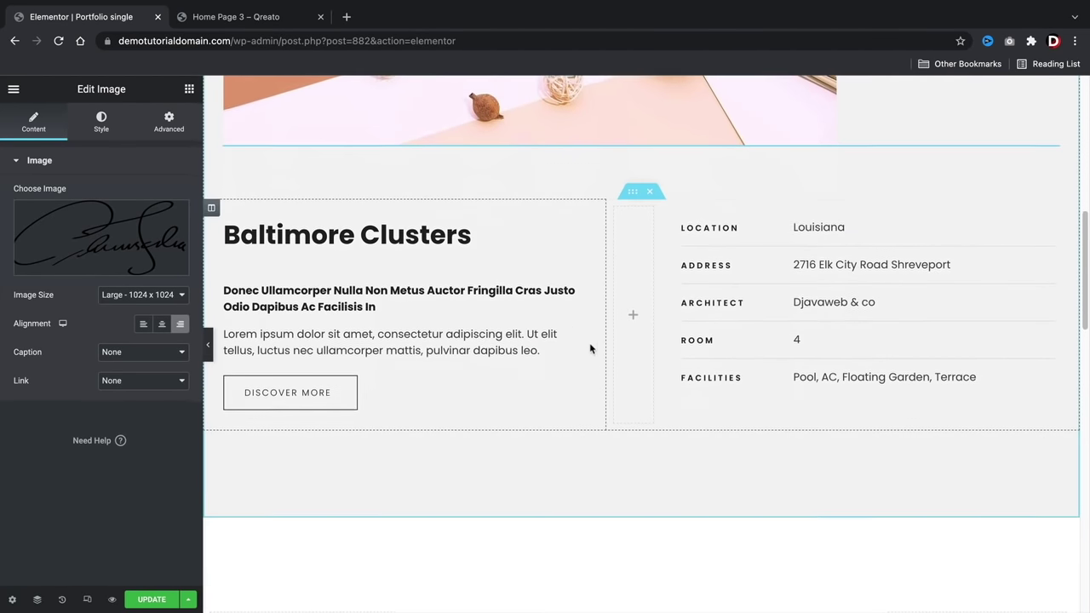
# Step: Replace the 'Baltimore Clusters' heading text with 'The Portfolio Project'
pyautogui.click(407, 232)
pyautogui.tripleClick(407, 233)
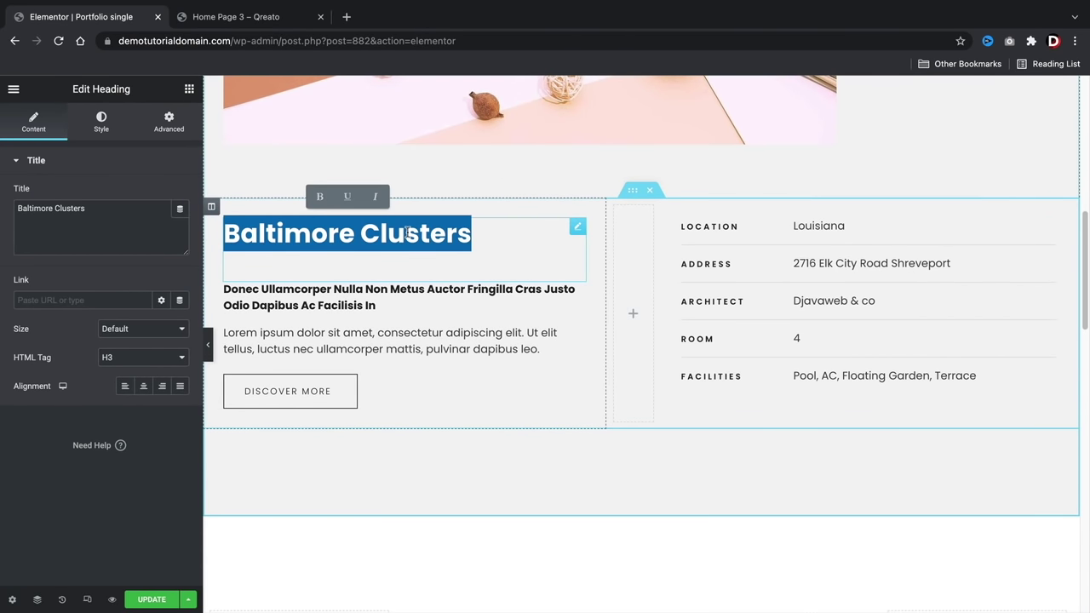
pyautogui.write('The Portfolio Project')
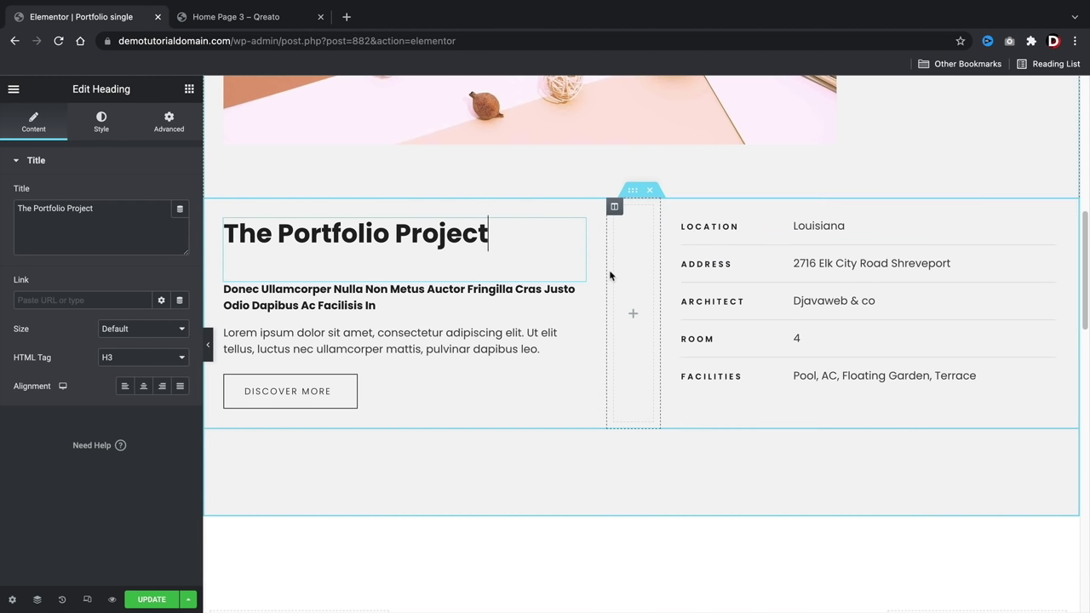
pyautogui.scroll(3, 426, 357)
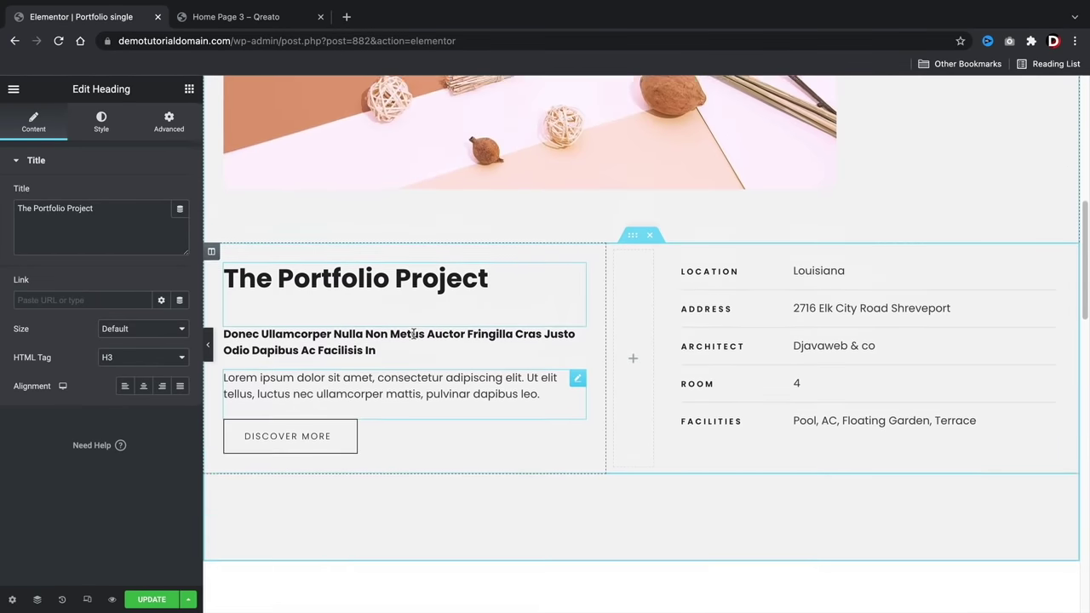
pyautogui.scroll(1, 413, 333)
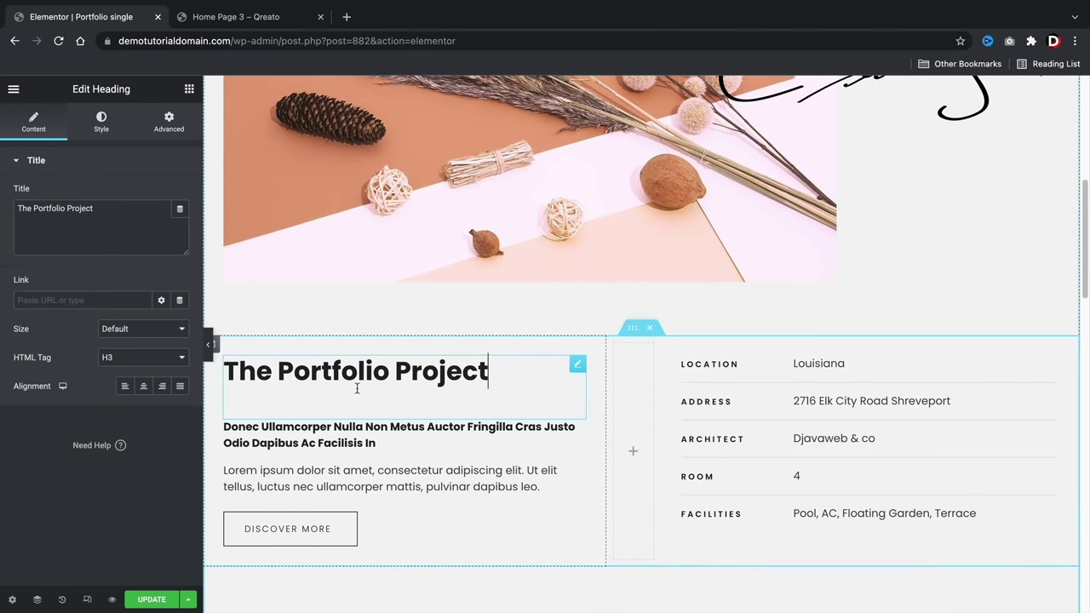
pyautogui.scroll(10, 357, 389)
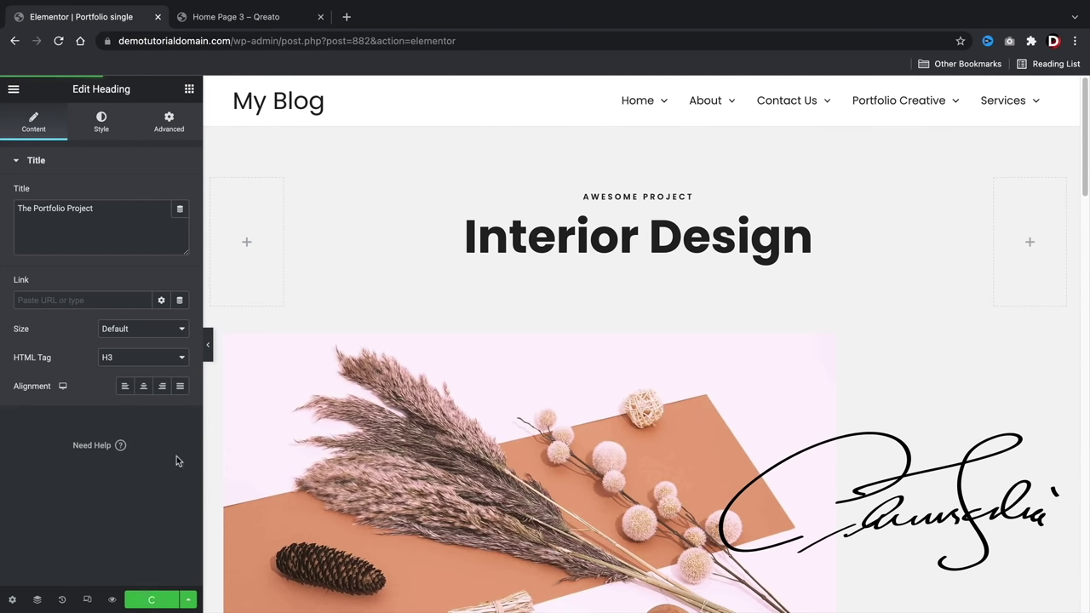
# Step: View the Portfolio page on the live site and scroll through it
pyautogui.click(13, 92)
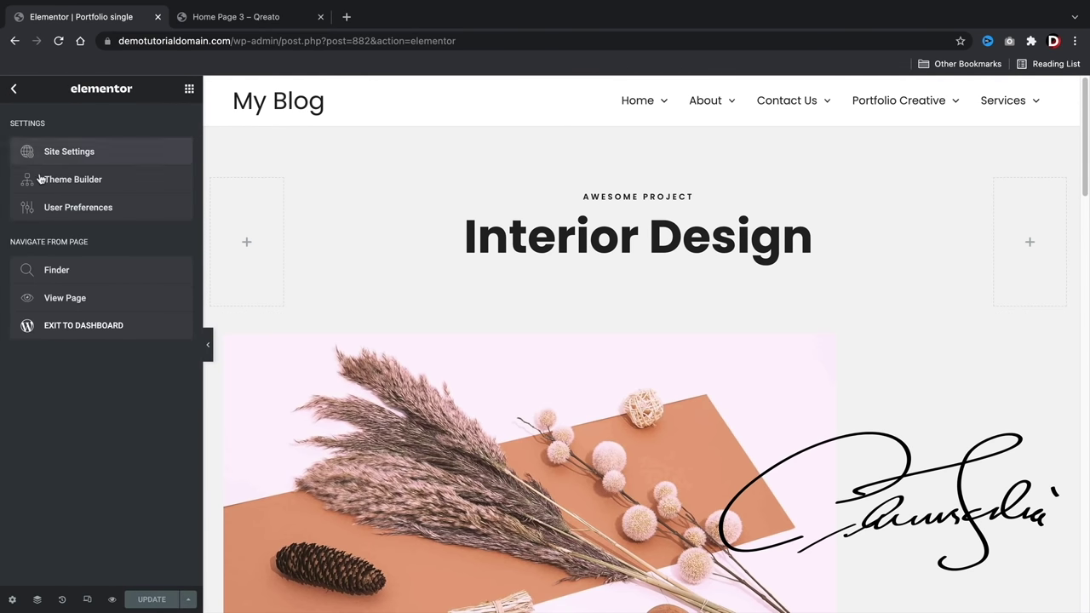
pyautogui.click(85, 308)
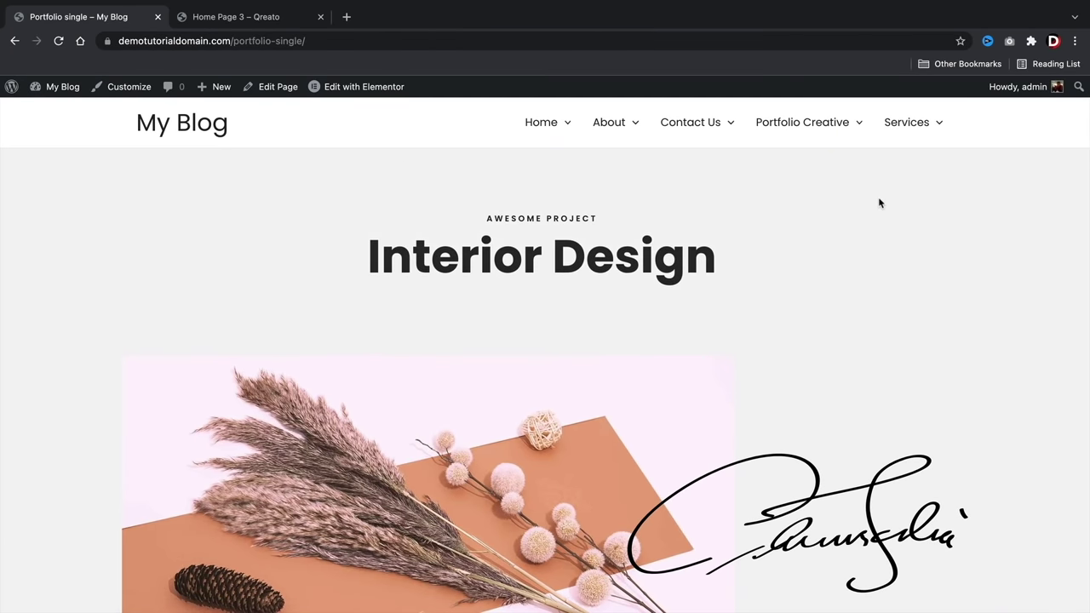
pyautogui.moveTo(844, 134)
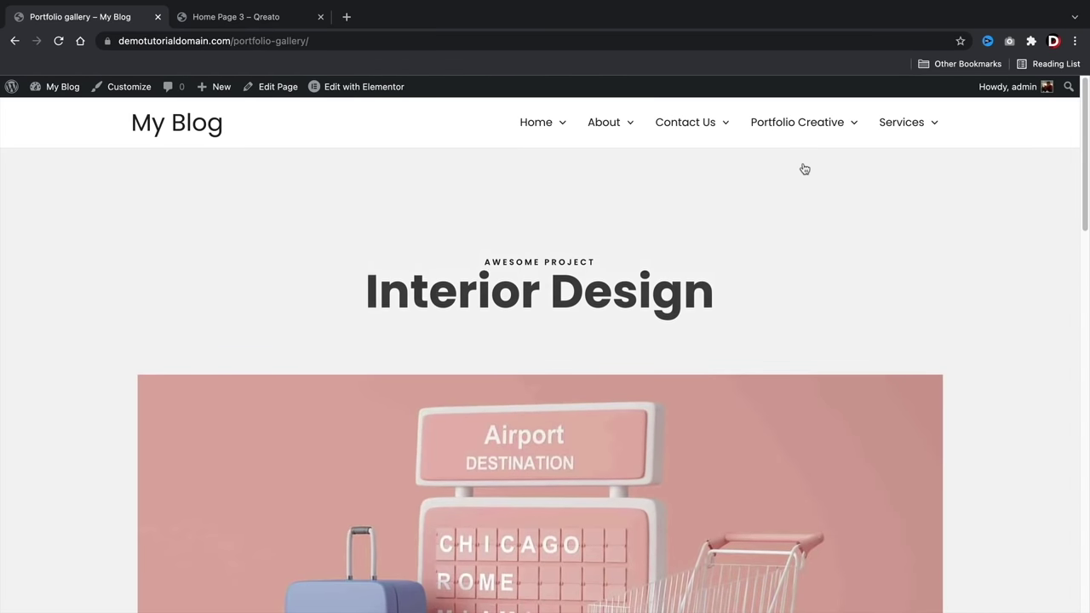
pyautogui.scroll(-5, 805, 168)
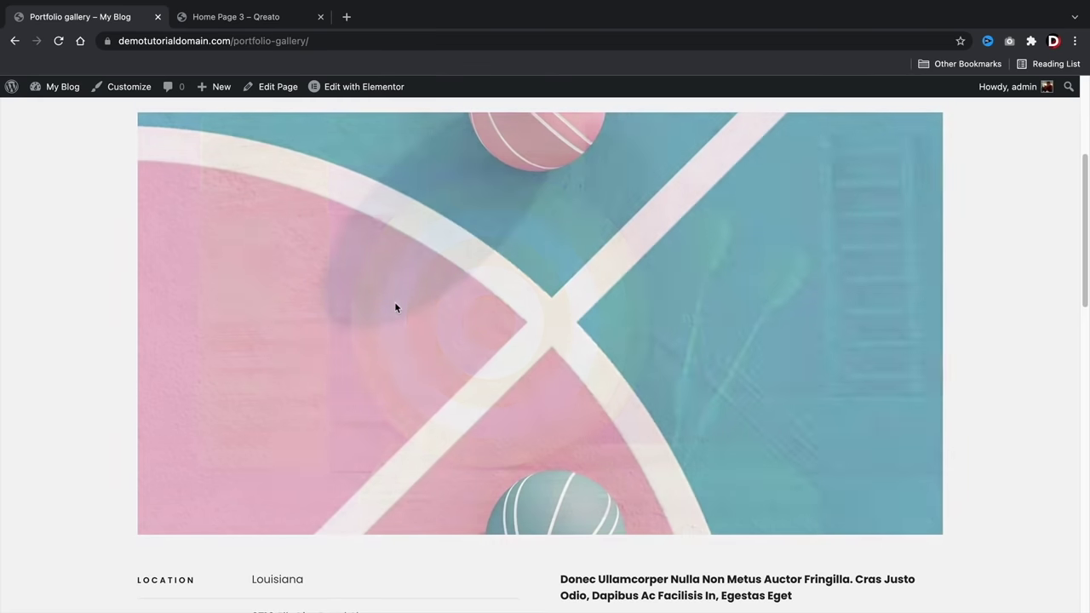
pyautogui.scroll(1, 394, 307)
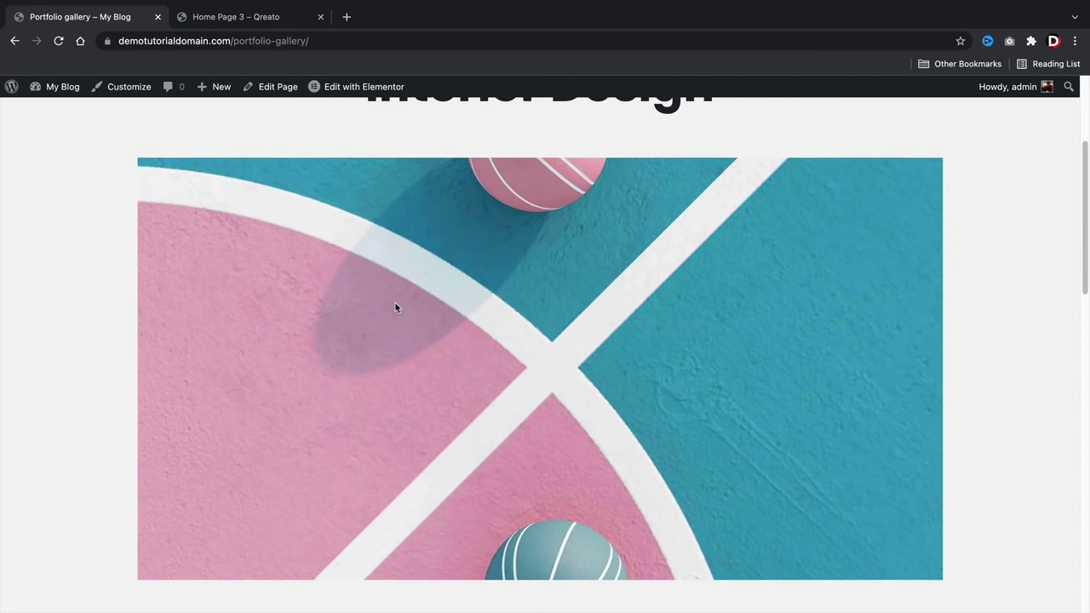
pyautogui.scroll(-4, 395, 303)
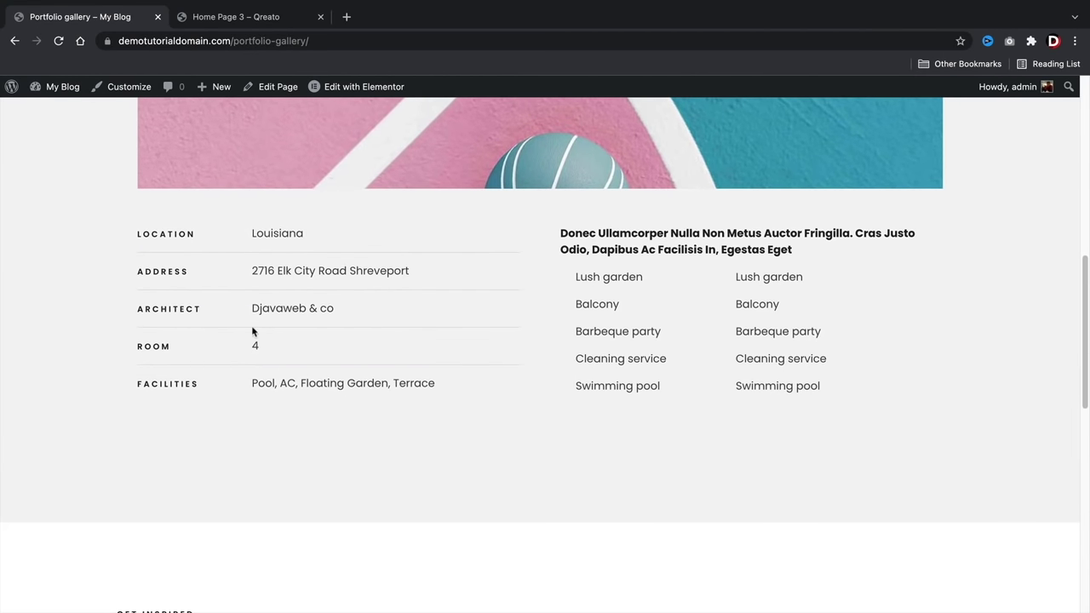
# Step: Review the project description and facilities, then go to Portfolio Creative
pyautogui.moveTo(599, 233); pyautogui.dragTo(690, 382)
pyautogui.click(683, 269)
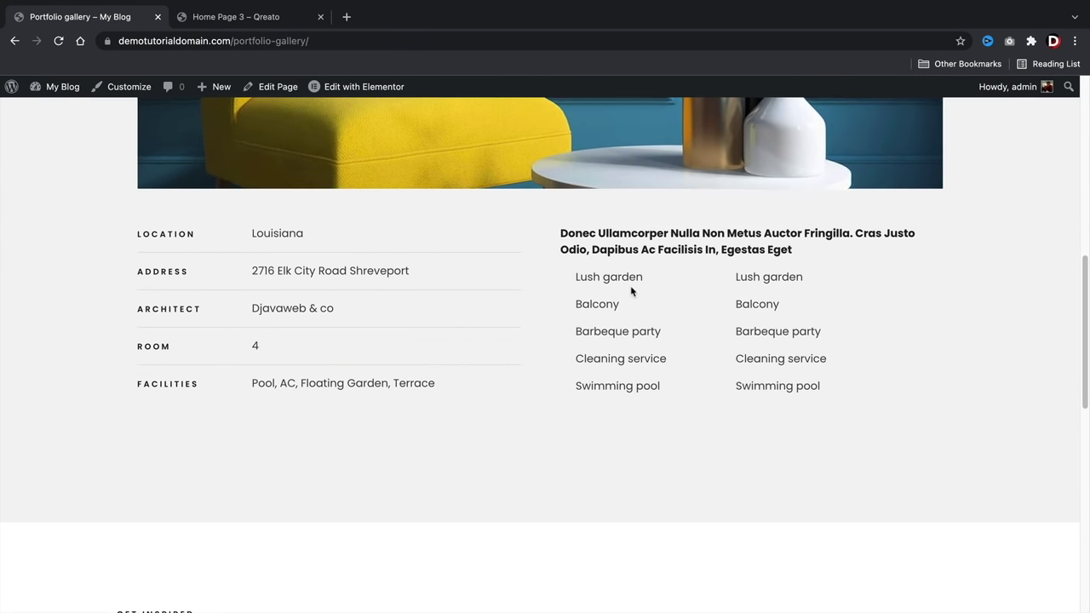
pyautogui.scroll(-3, 632, 288)
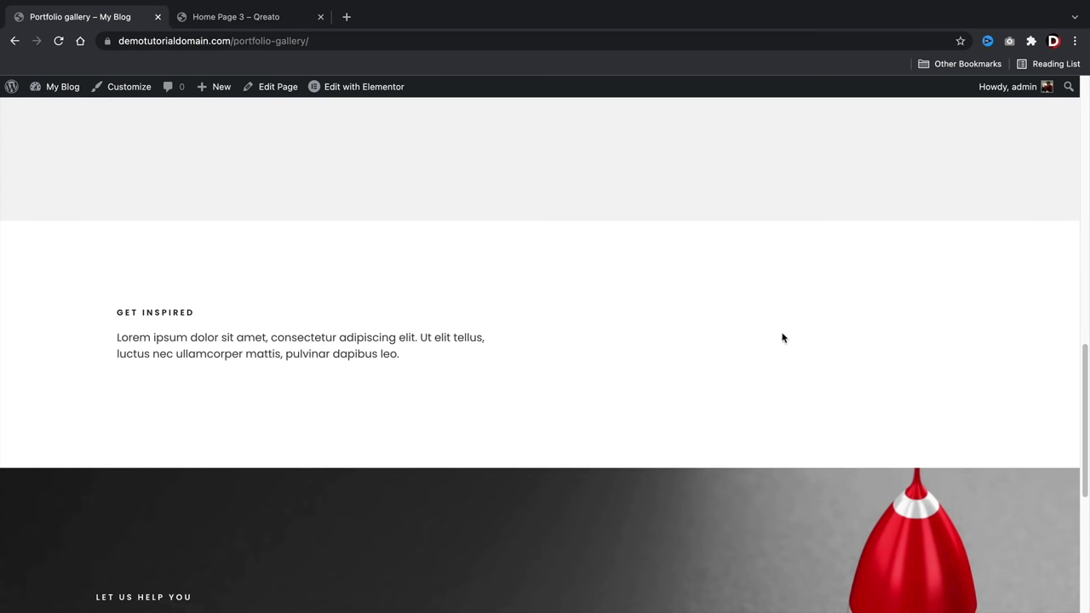
pyautogui.scroll(-5, 782, 338)
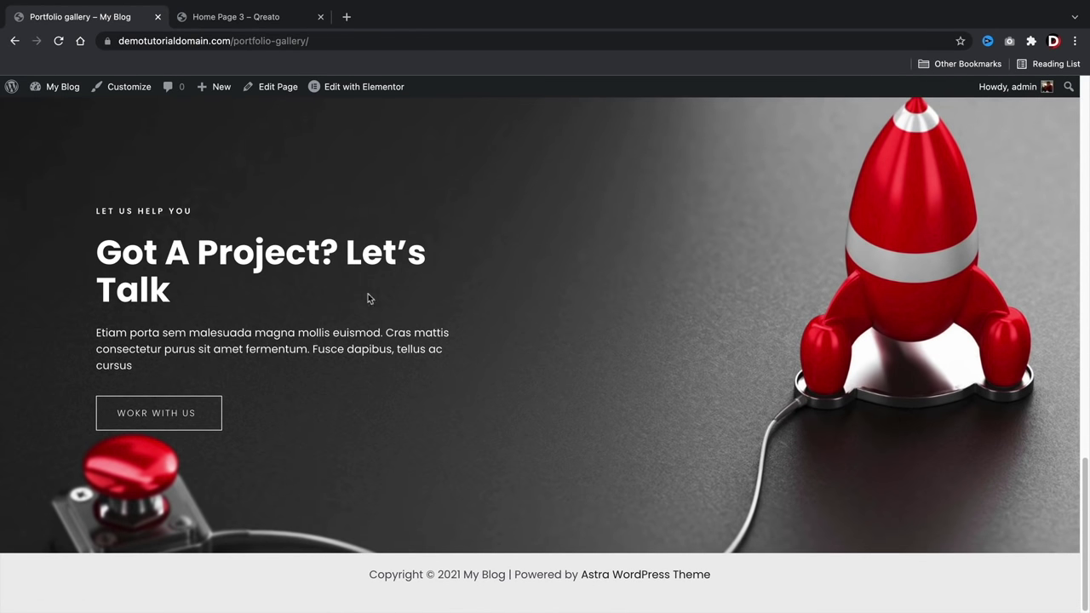
pyautogui.scroll(15, 431, 399)
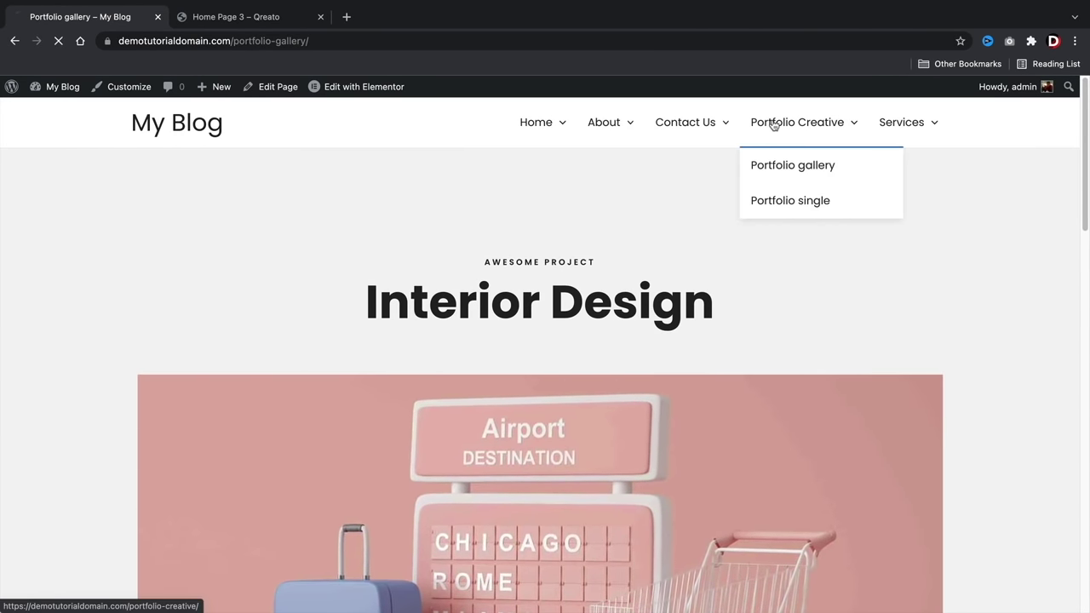
pyautogui.click(774, 124)
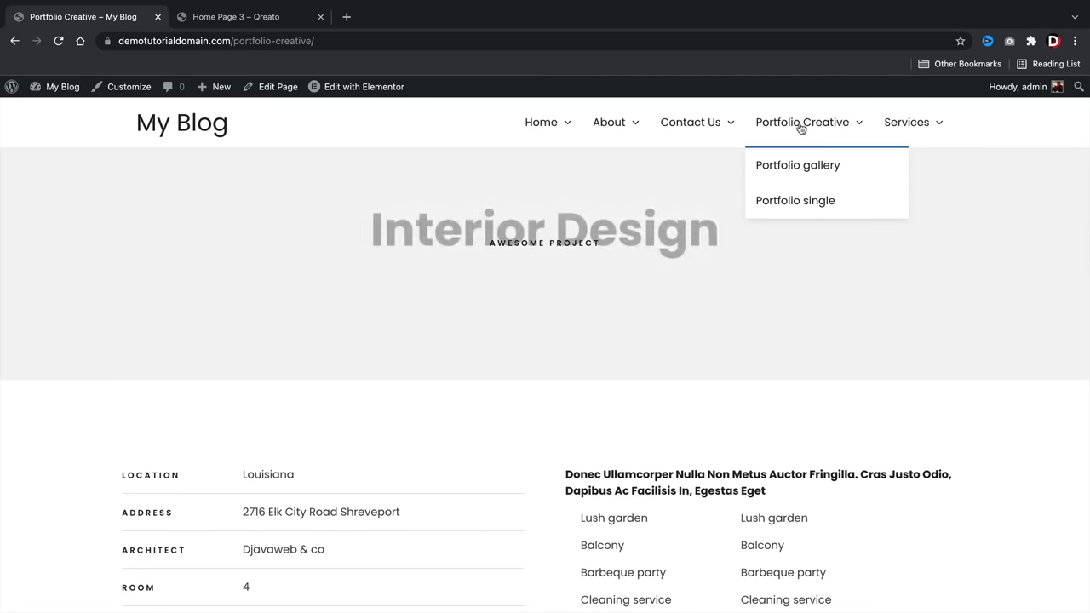
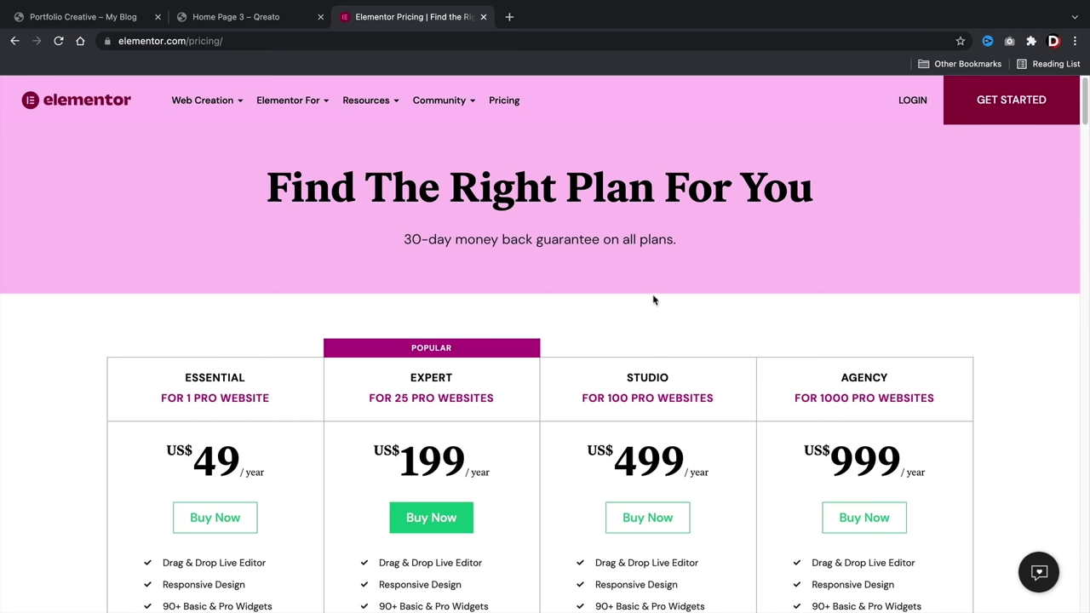
# Step: Start buying the Essential Elementor Pro plan from the Pricing page
pyautogui.scroll(-5, 433, 414)
pyautogui.scroll(3, 481, 409)
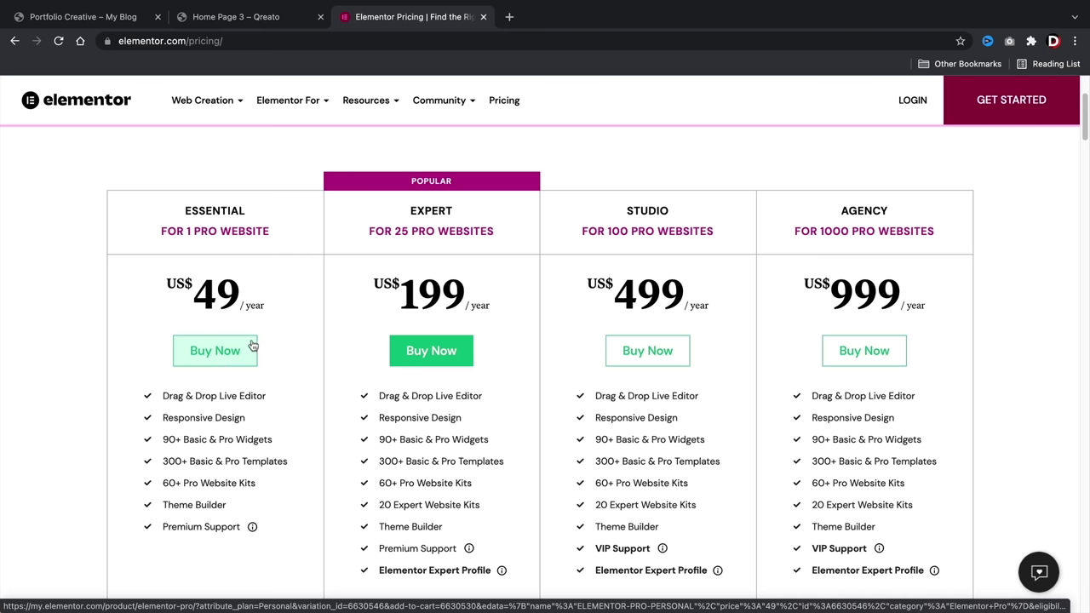
pyautogui.click(239, 360)
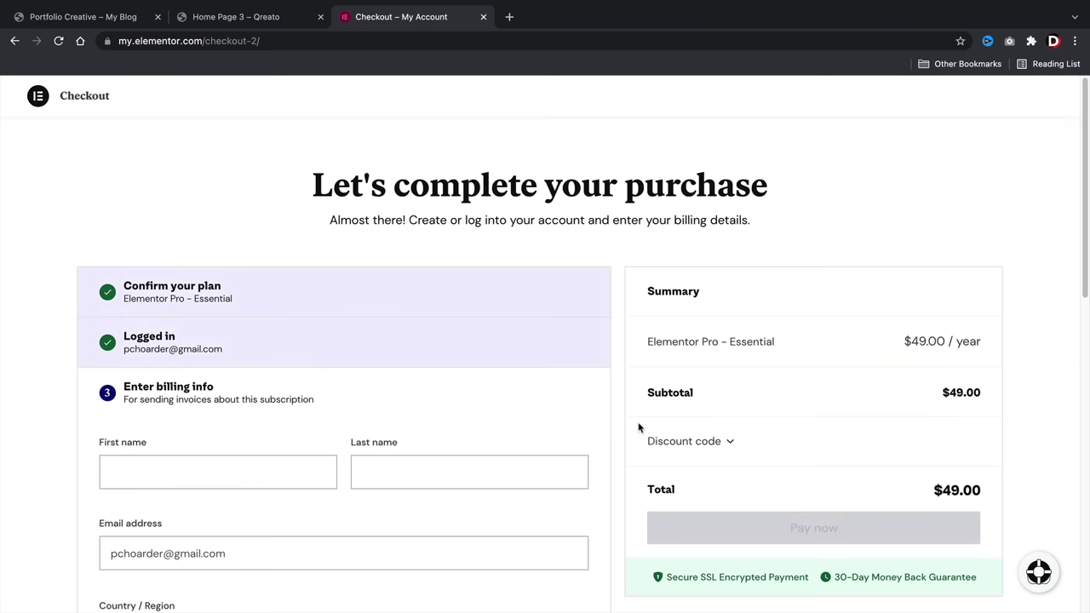
# Step: Review the Essential checkout form, then go to the My Elementor Websites dashboard
pyautogui.scroll(-2, 639, 427)
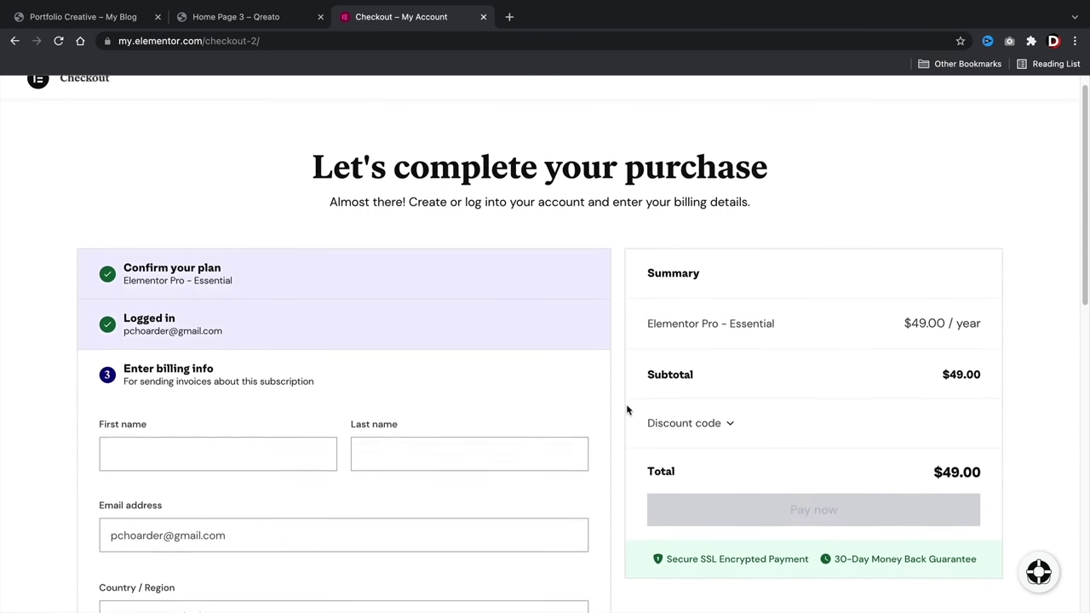
pyautogui.scroll(-3, 377, 212)
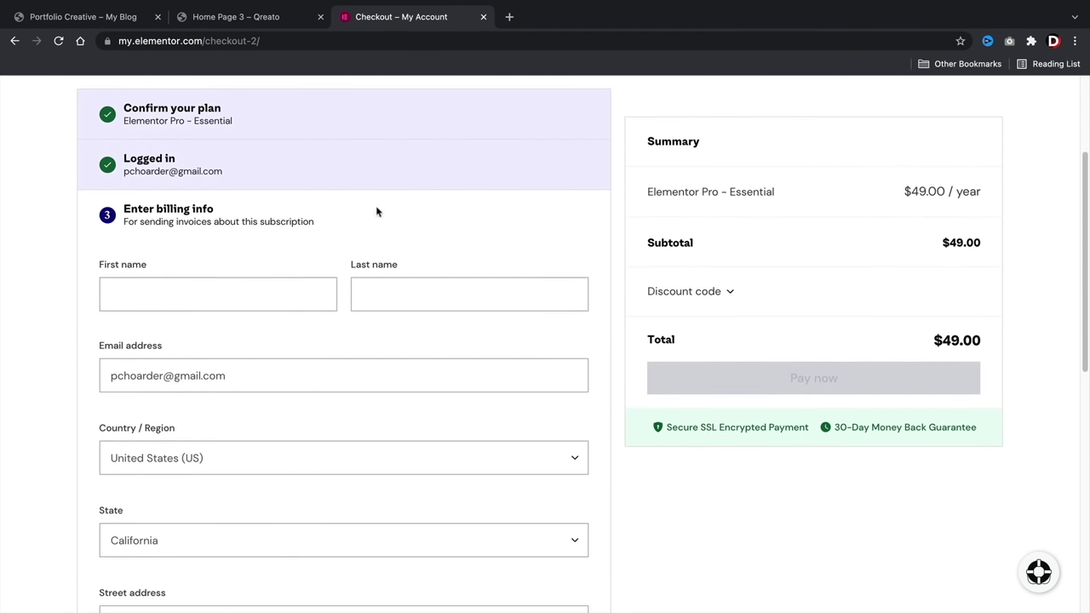
pyautogui.scroll(4, 613, 472)
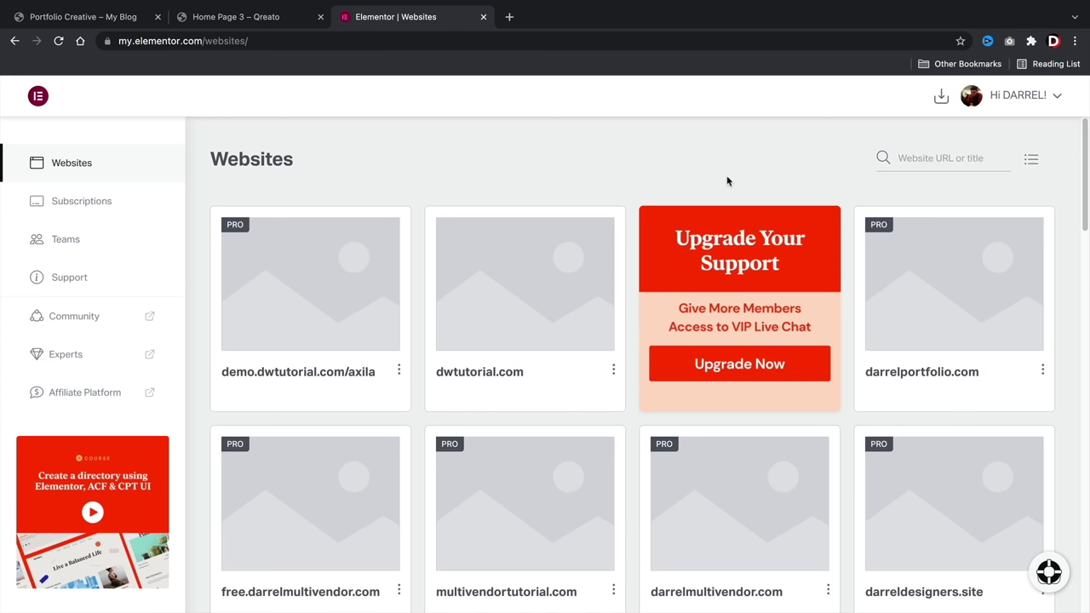
pyautogui.click(941, 98)
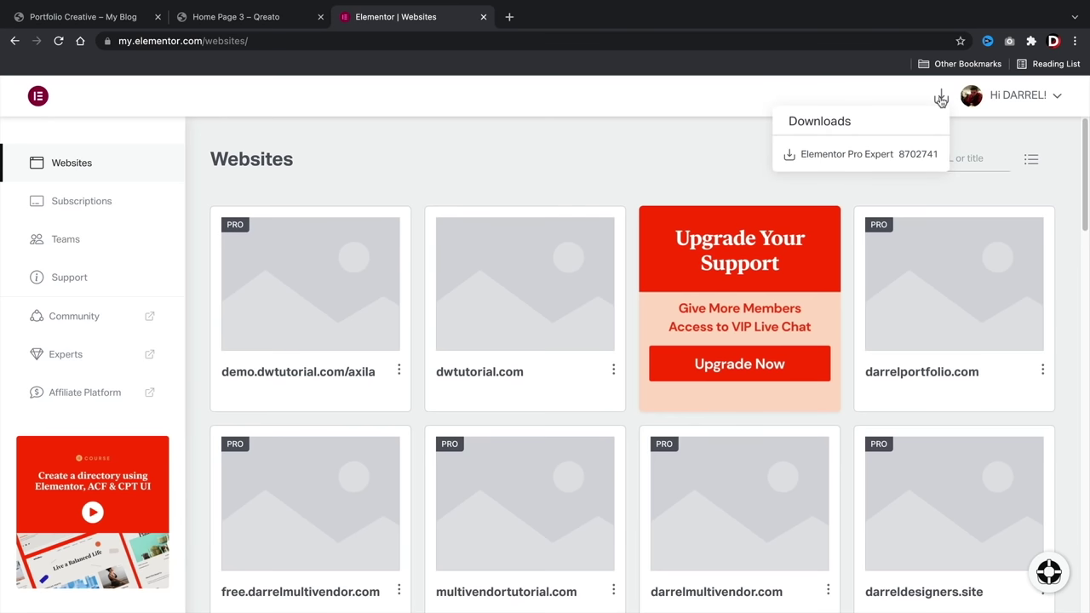
# Step: Download the Elementor Pro Expert plugin zip and switch to the Portfolio Creative – My Blog tab
pyautogui.click(841, 158)
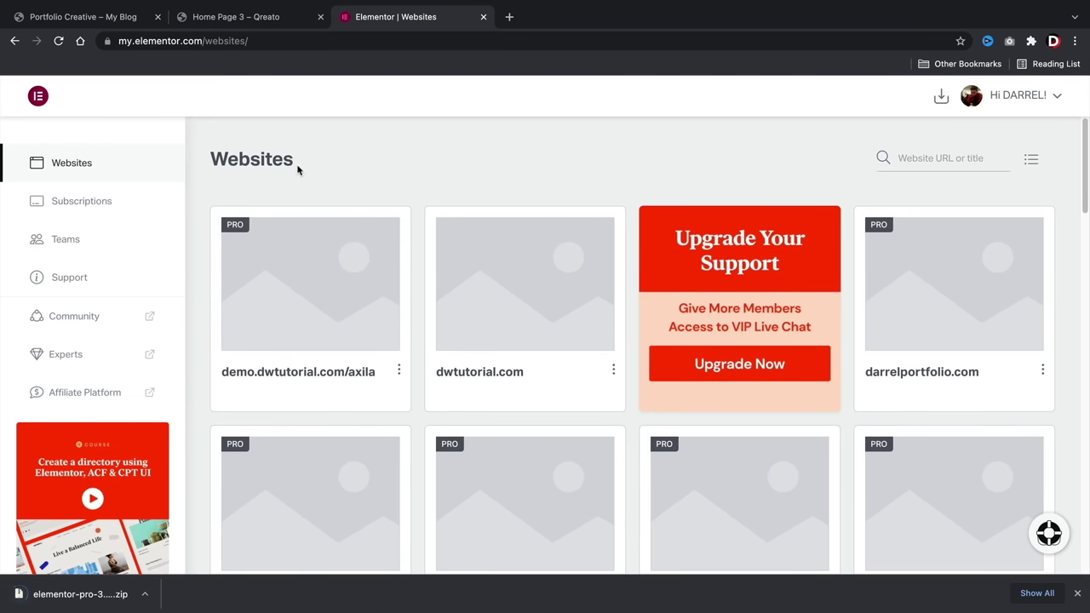
pyautogui.click(112, 19)
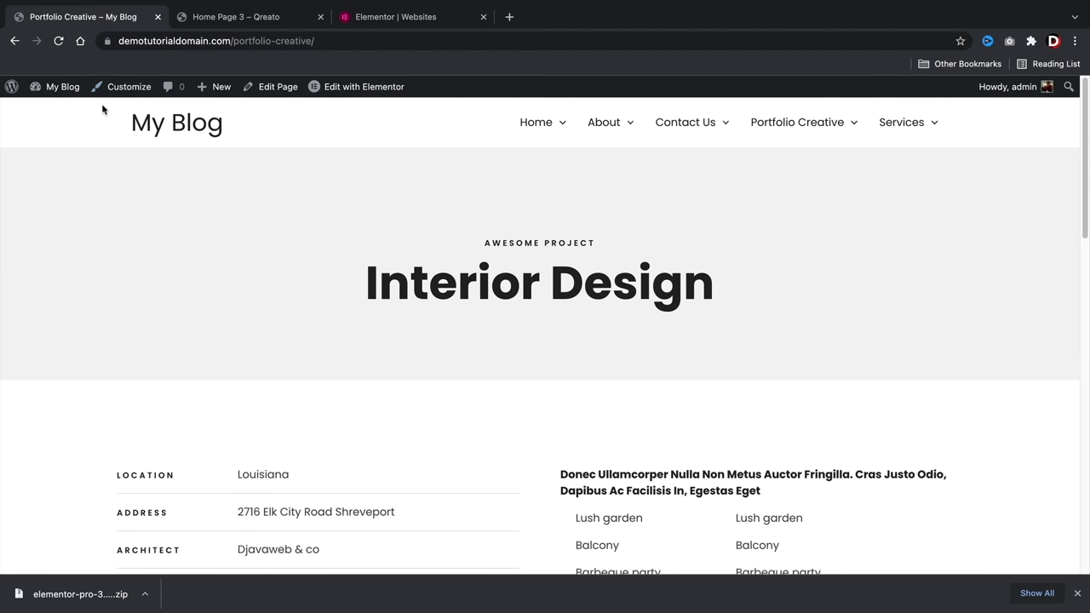
# Step: Choose elementor-pro-3.5.1 (1).zip under Plugins > Add New > Upload Plugin
pyautogui.moveTo(60, 86)
pyautogui.click(68, 115)
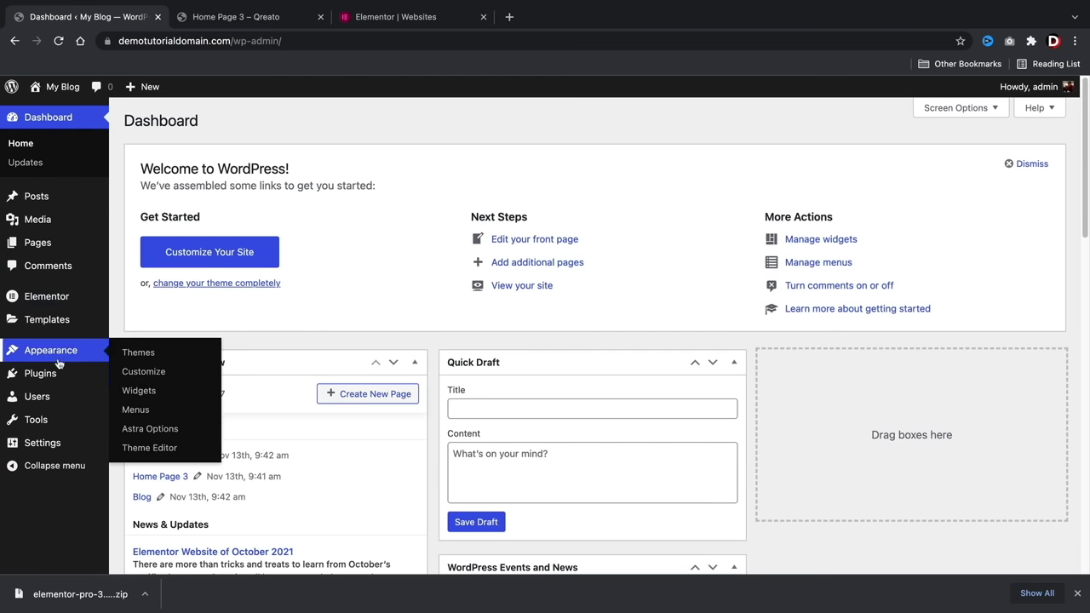
pyautogui.moveTo(58, 373)
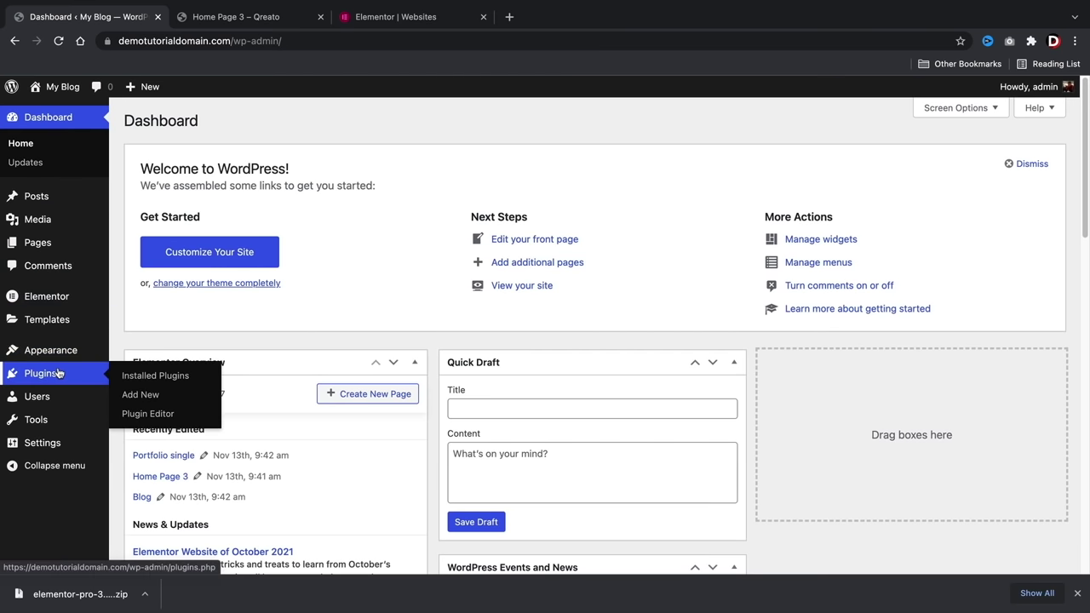
pyautogui.click(139, 397)
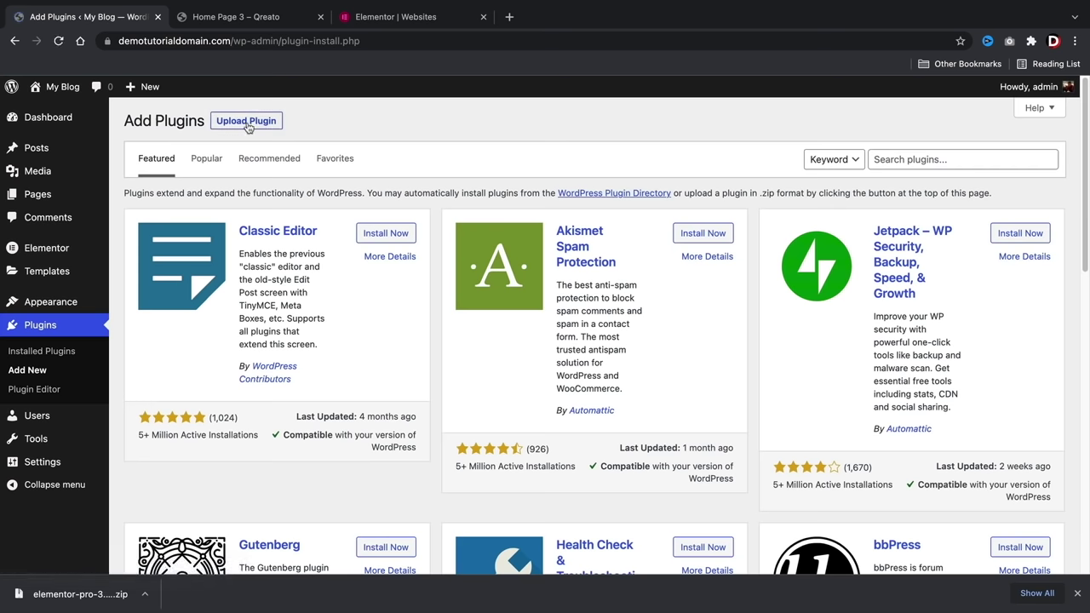
pyautogui.click(246, 120)
pyautogui.click(482, 245)
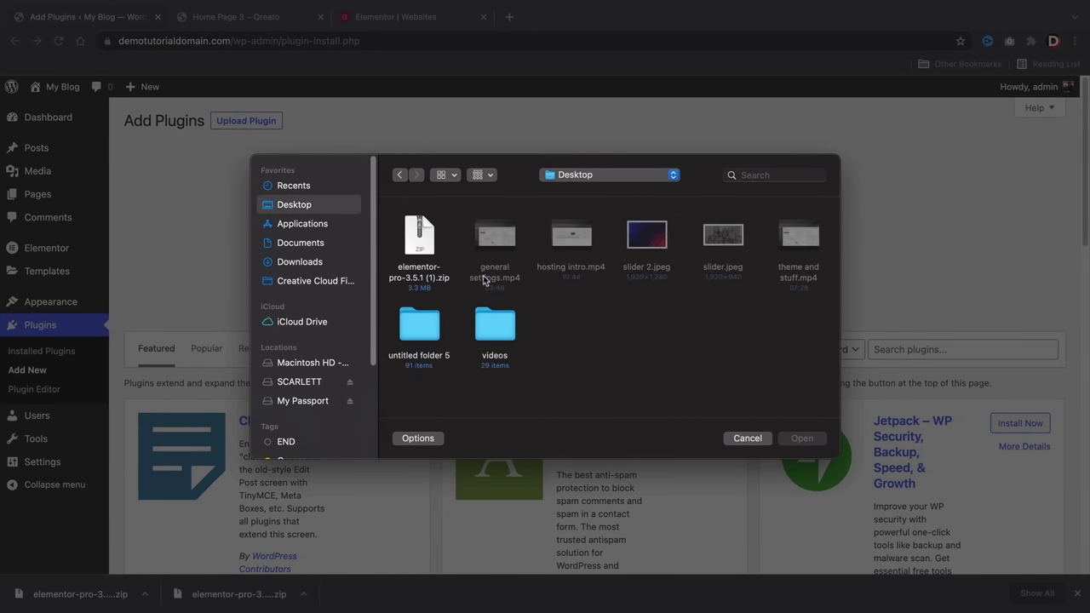
pyautogui.click(430, 279)
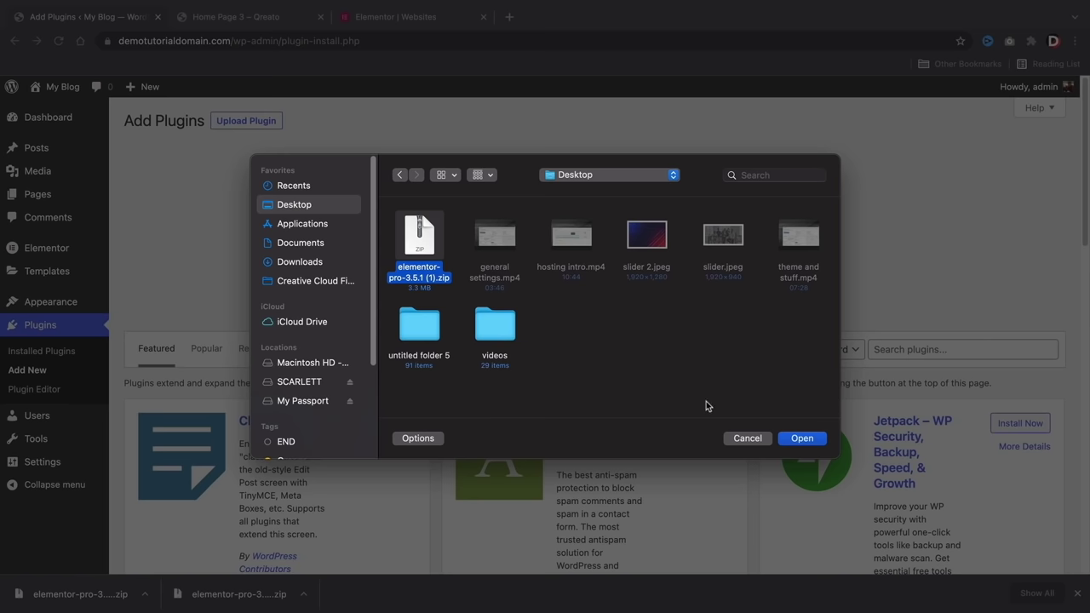
pyautogui.click(802, 438)
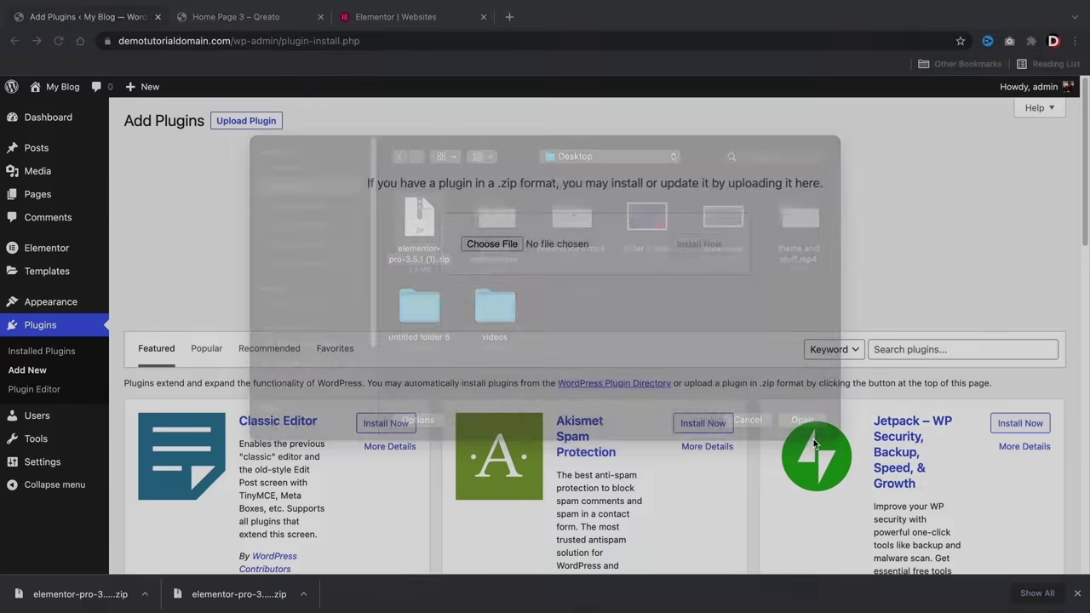
# Step: Install and activate Elementor Pro 3.5.1, reaching the license connection page
pyautogui.click(699, 244)
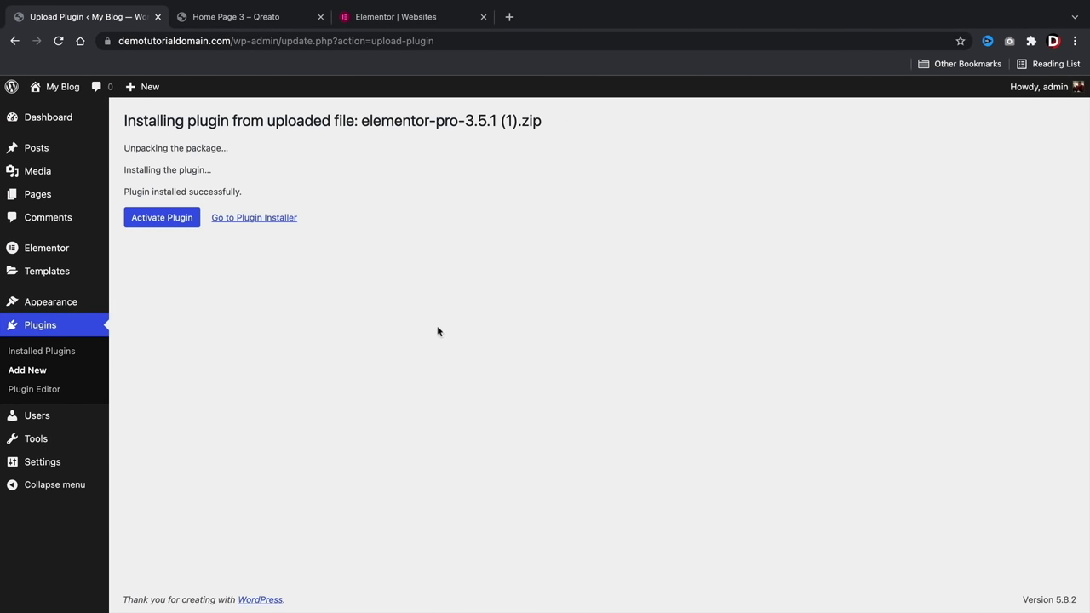
pyautogui.click(174, 221)
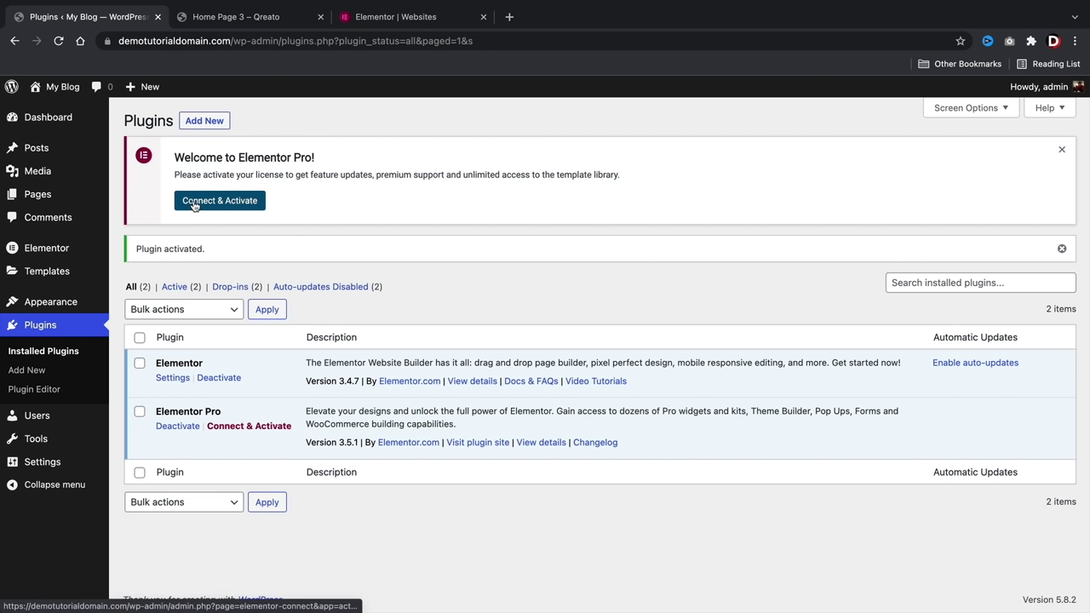
pyautogui.click(192, 199)
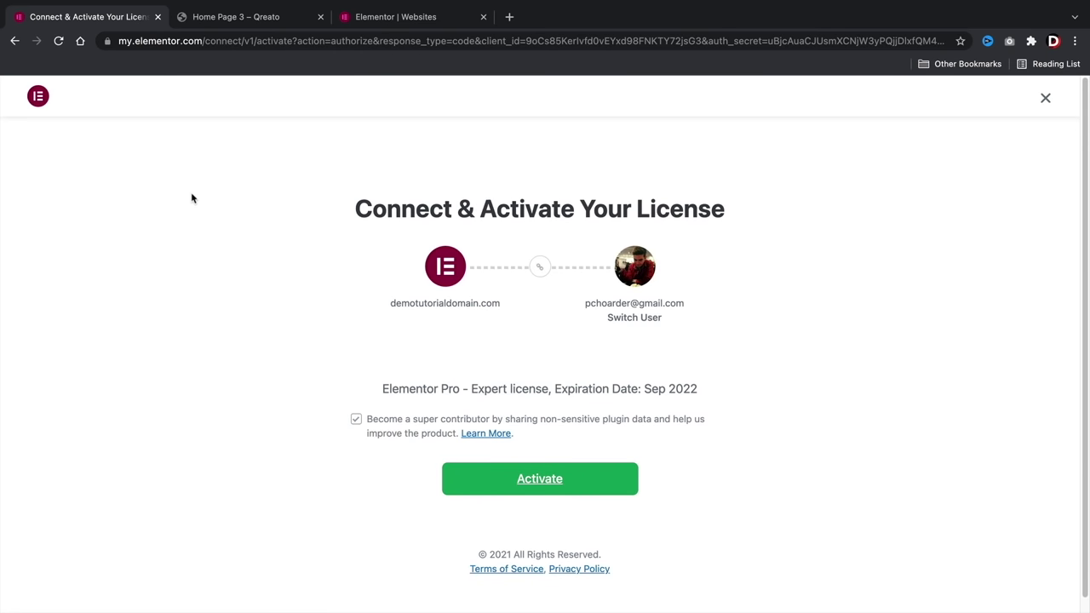
# Step: Activate the Elementor Pro Expert license for this site, then switch to the Qreato kit tab
pyautogui.click(542, 484)
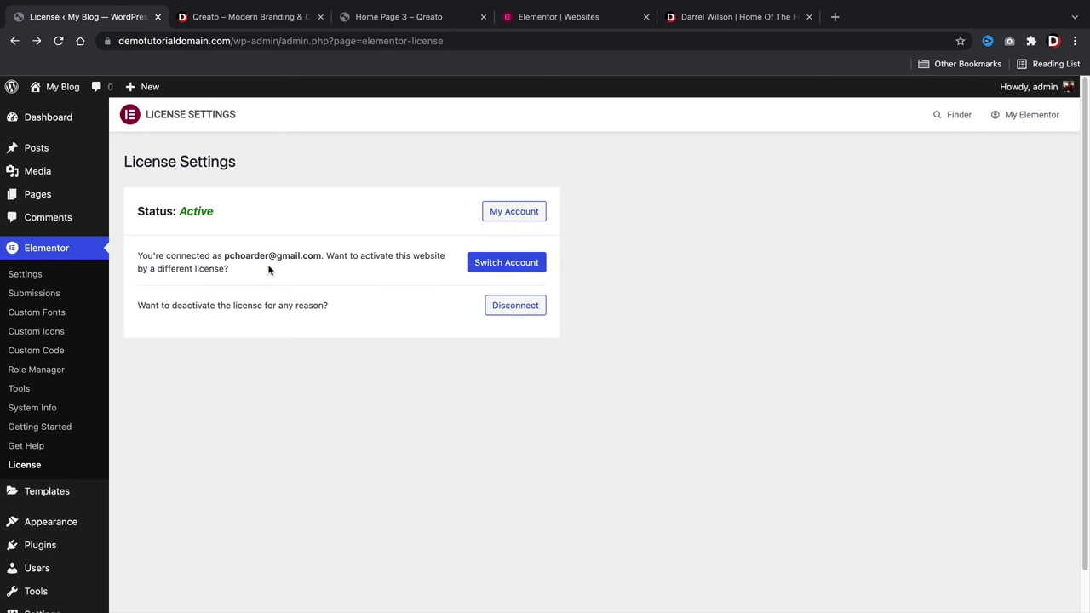
pyautogui.click(256, 17)
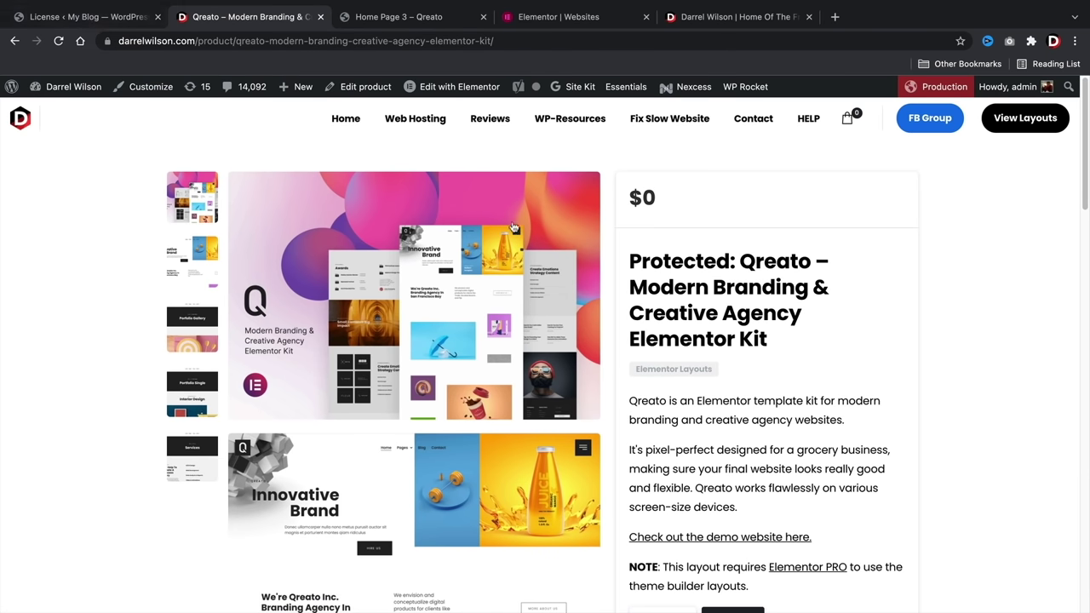
# Step: On Qreato Home Page 3, open and close the hamburger side panel twice, then return to License settings
pyautogui.click(400, 19)
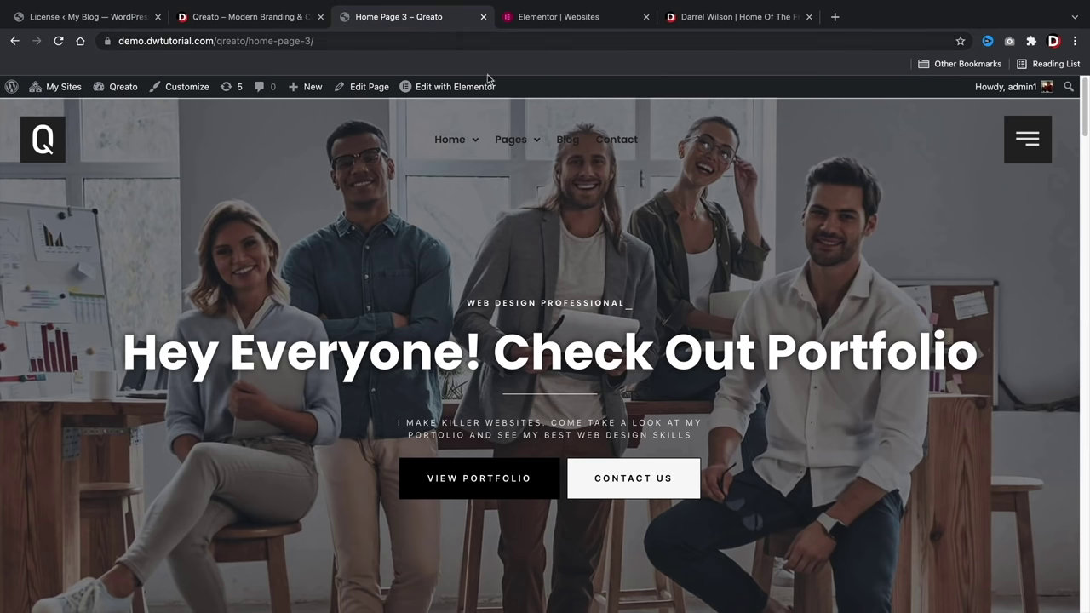
pyautogui.click(1030, 145)
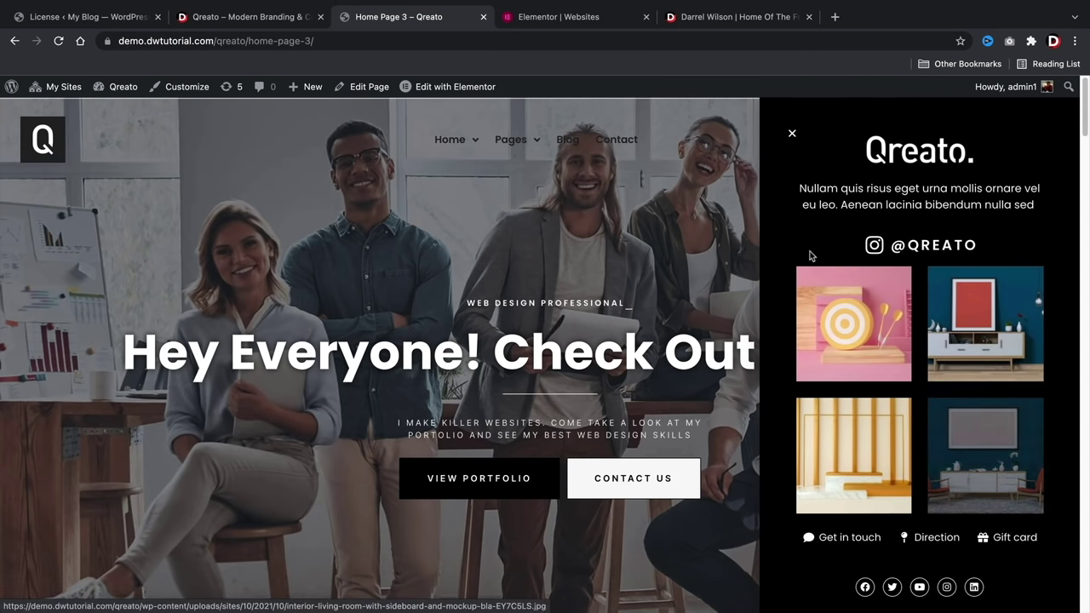
pyautogui.click(793, 134)
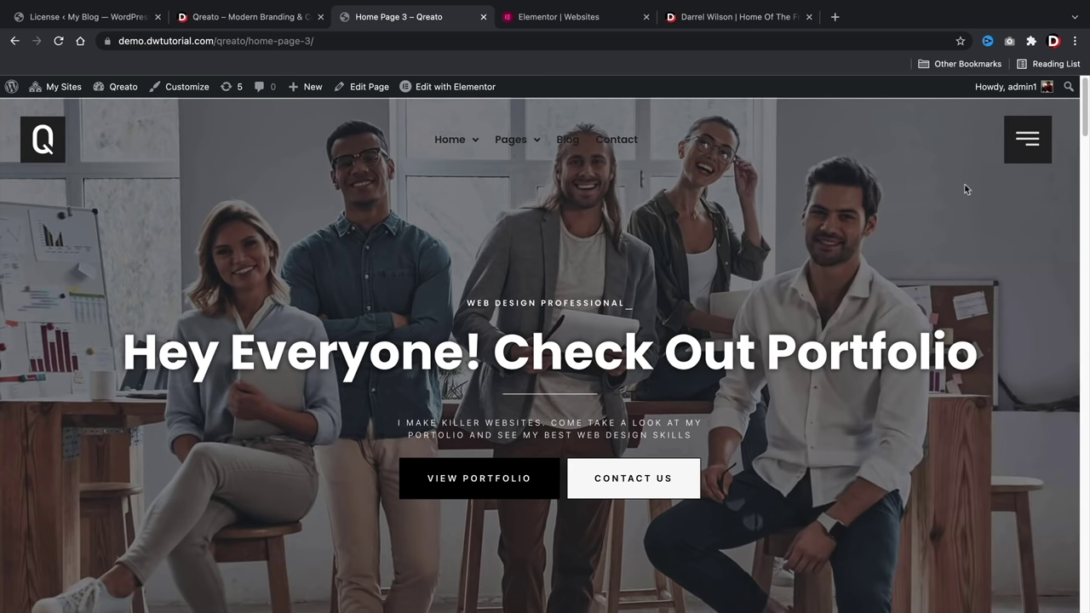
pyautogui.click(1021, 144)
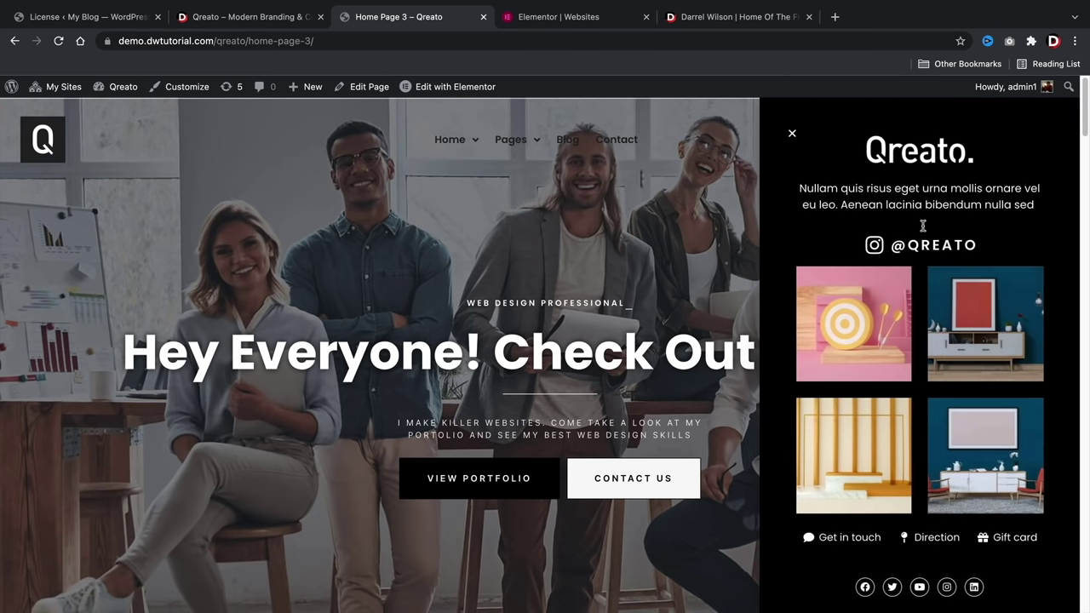
pyautogui.click(794, 134)
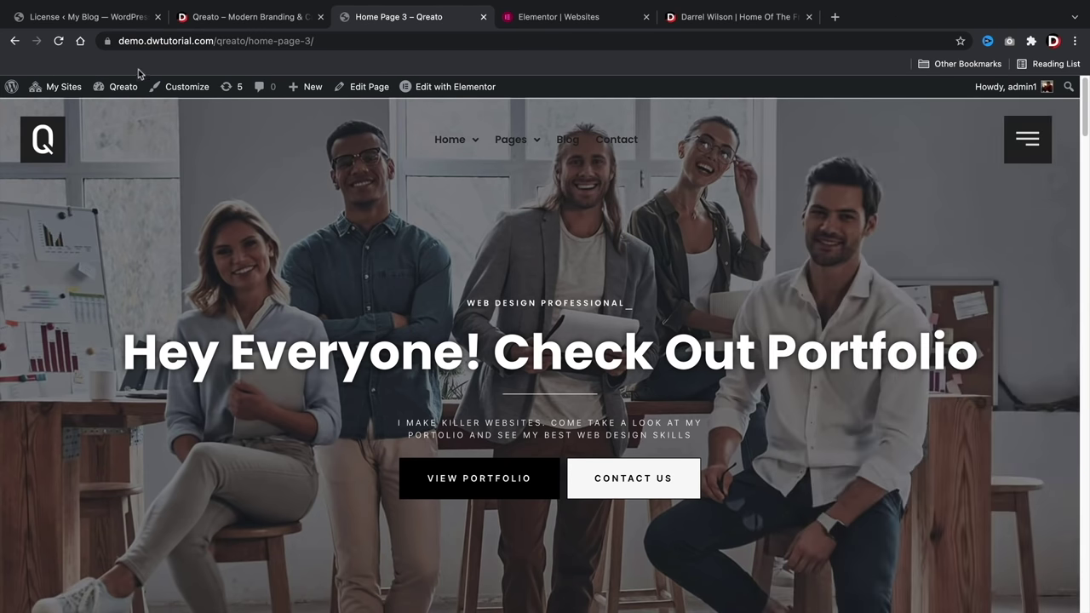
pyautogui.click(107, 18)
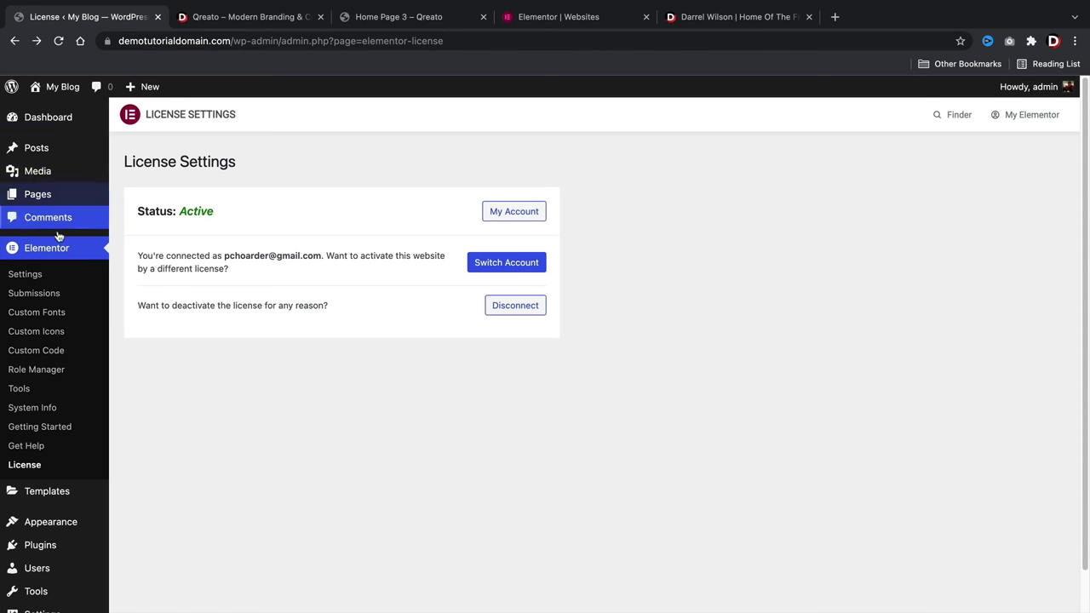
# Step: Upload elementor-kit (1).zip in Elementor Tools > Import / Export Kit
pyautogui.click(24, 394)
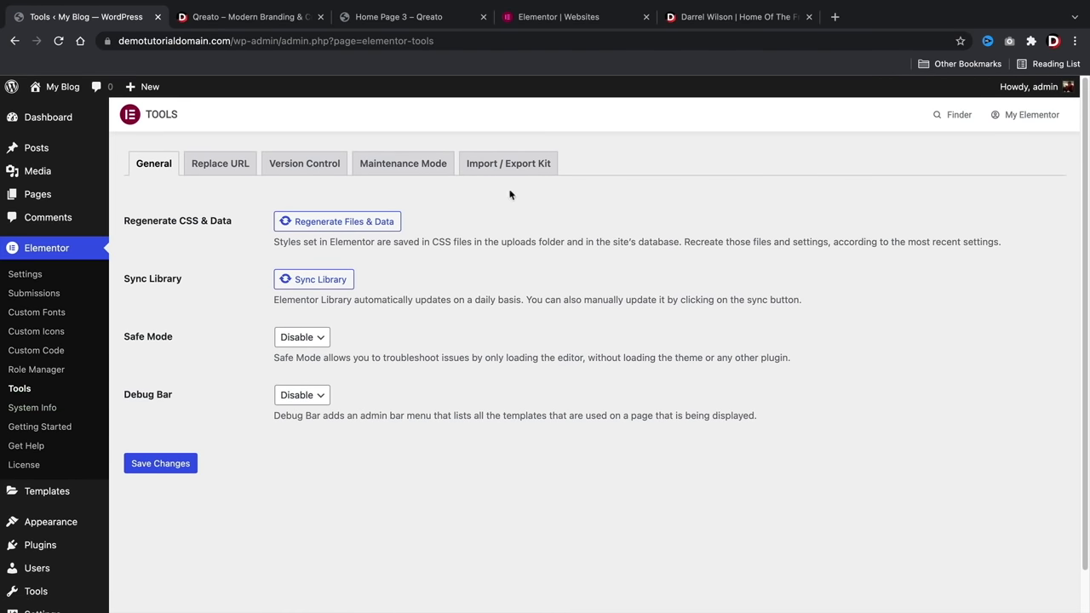
pyautogui.click(511, 165)
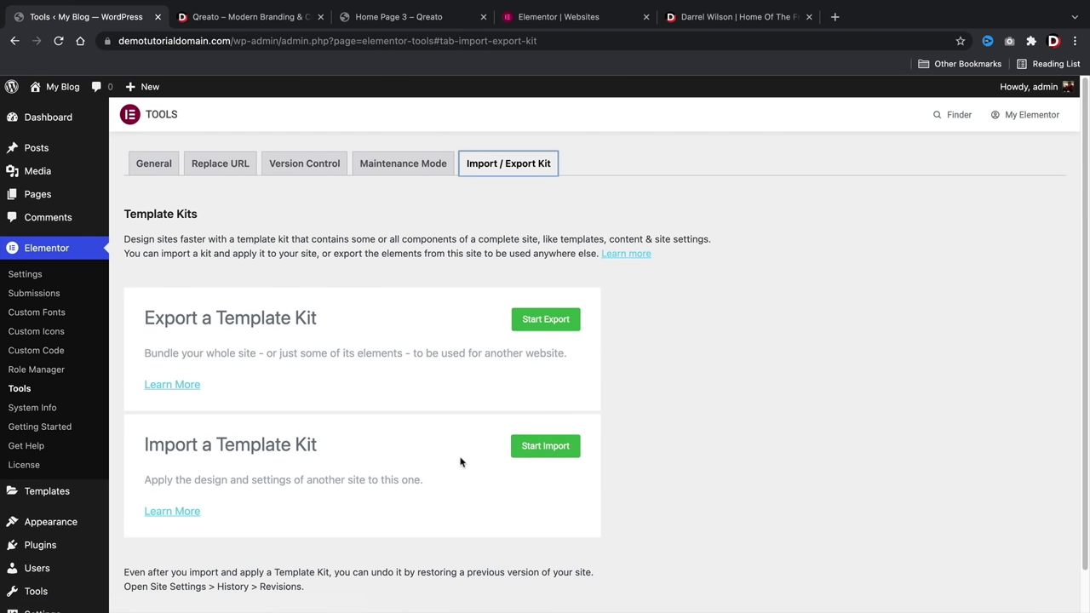
pyautogui.click(523, 446)
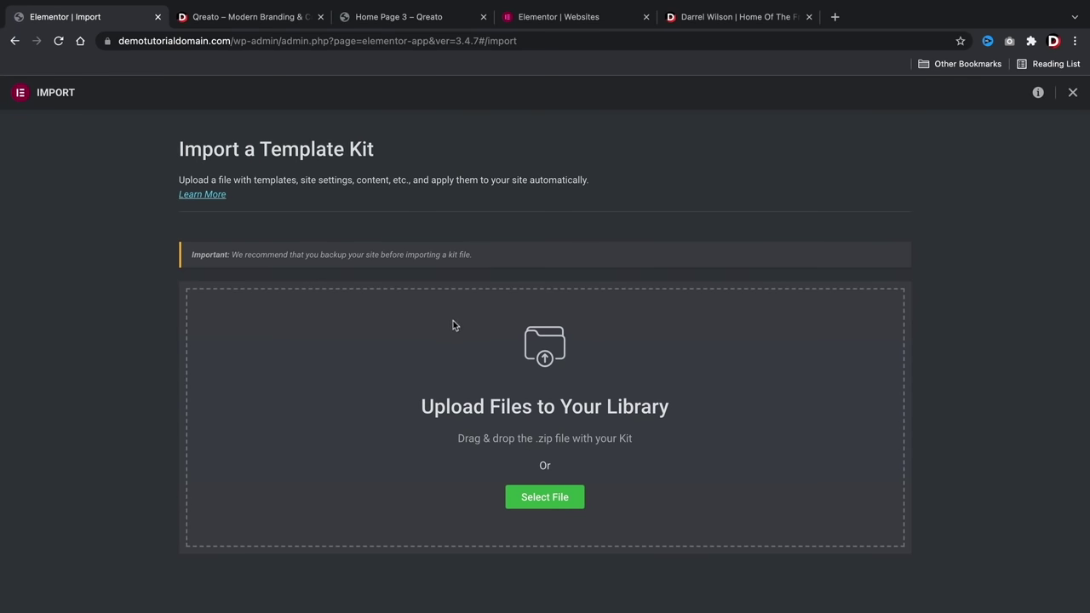
pyautogui.click(549, 501)
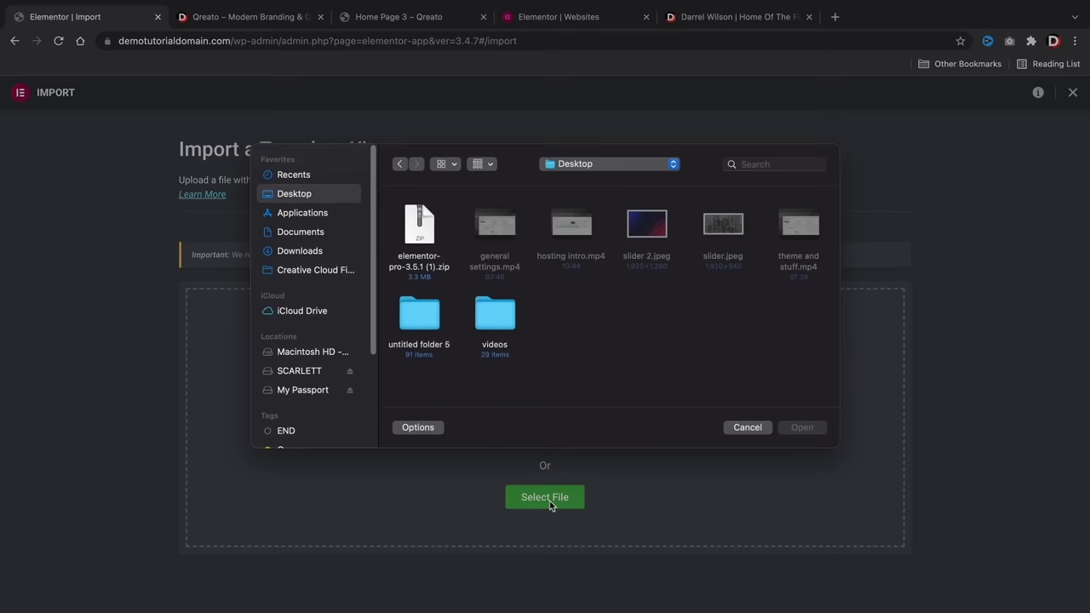
pyautogui.write('elementor-kit')
pyautogui.click(419, 284)
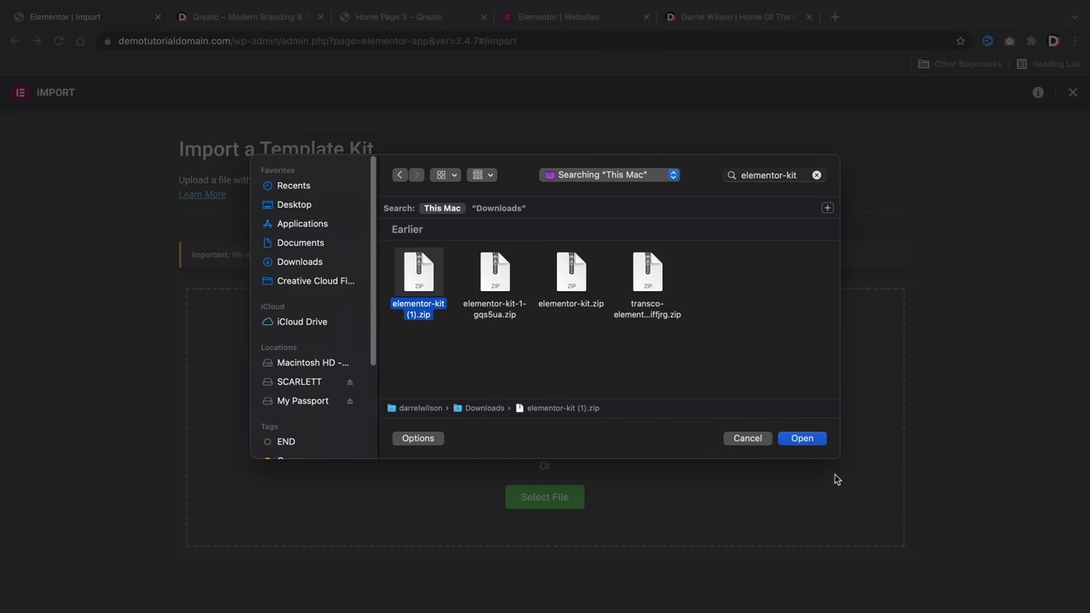
pyautogui.click(817, 441)
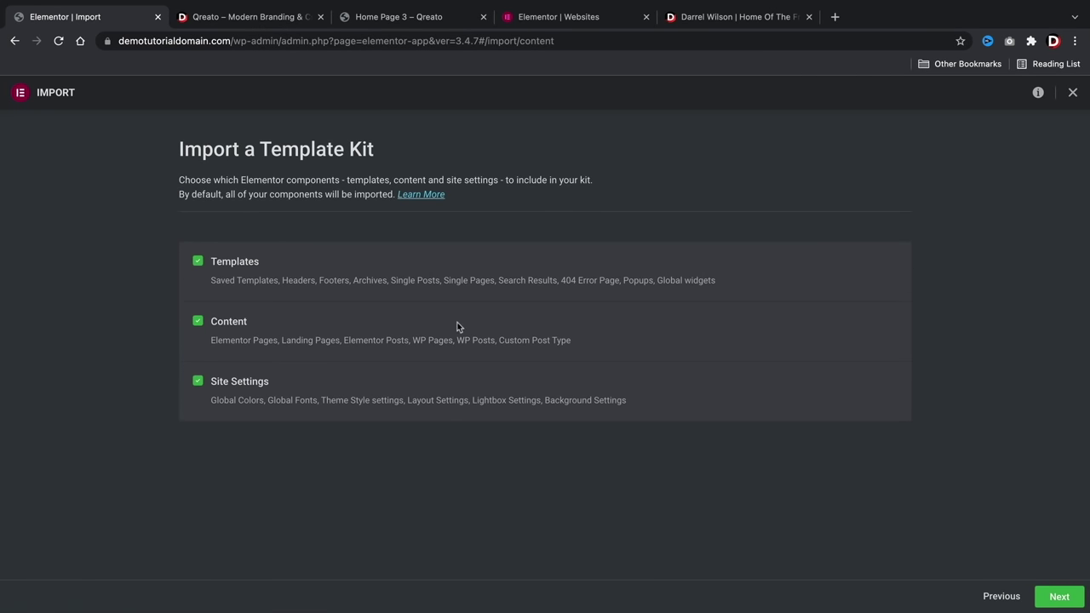
# Step: Import the kit with all templates, content and site settings, then go back to the dashboard
pyautogui.moveTo(224, 280); pyautogui.dragTo(436, 281)
pyautogui.click(1059, 597)
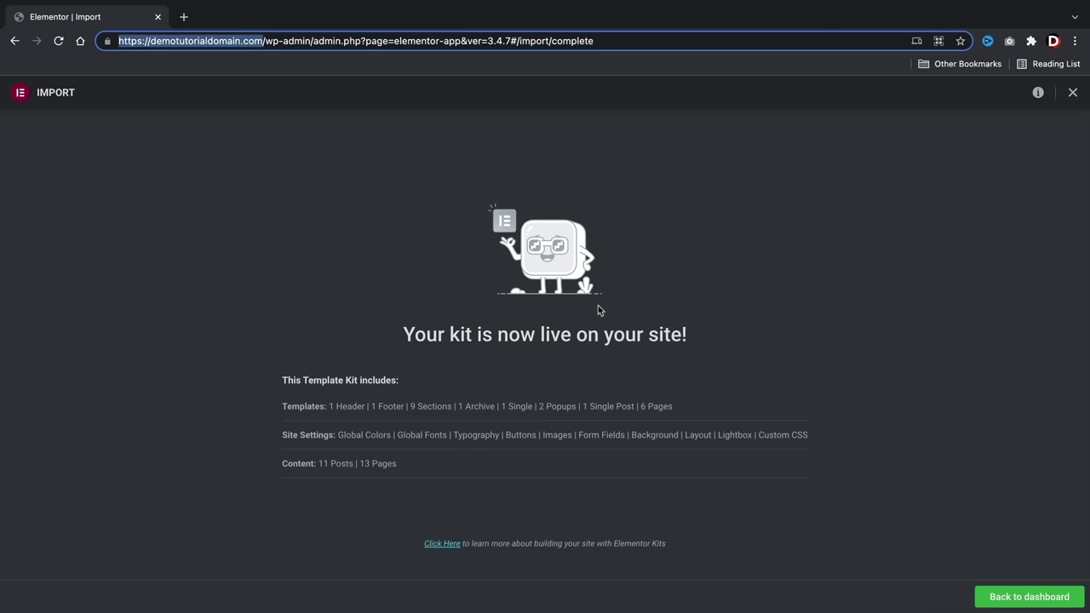
pyautogui.click(599, 310)
pyautogui.click(1002, 600)
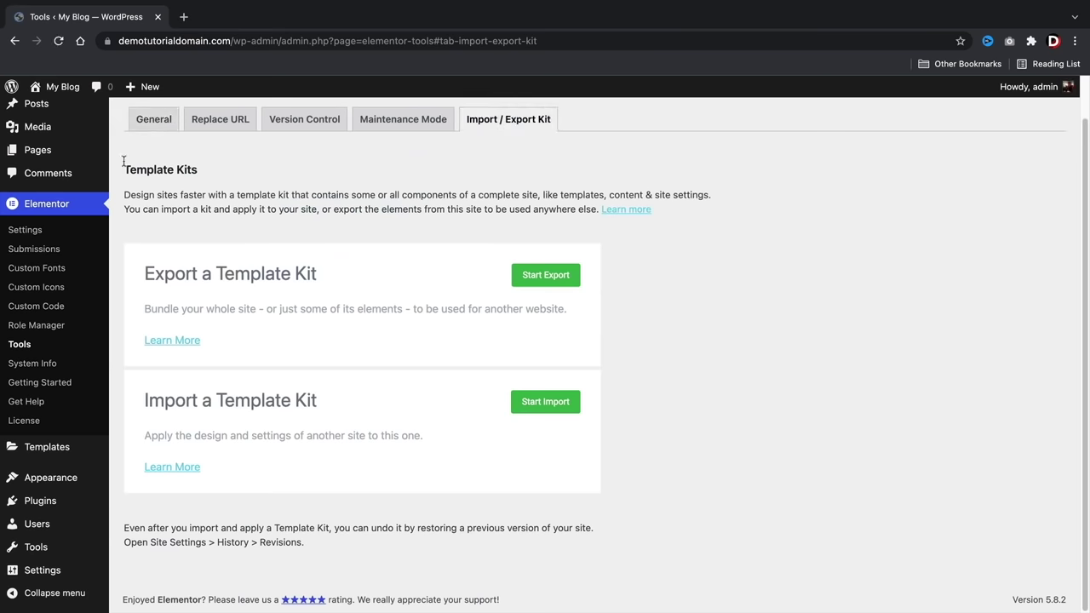
# Step: Visit the live site and scroll the imported Qreato home page down to the footer
pyautogui.moveTo(59, 86)
pyautogui.click(52, 106)
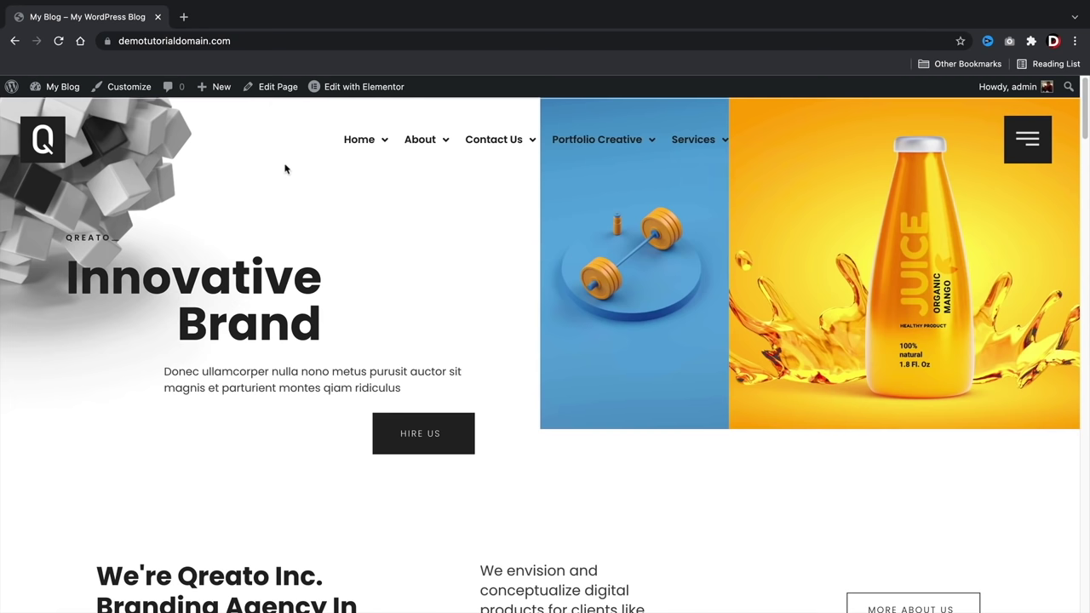
pyautogui.scroll(-6, 293, 211)
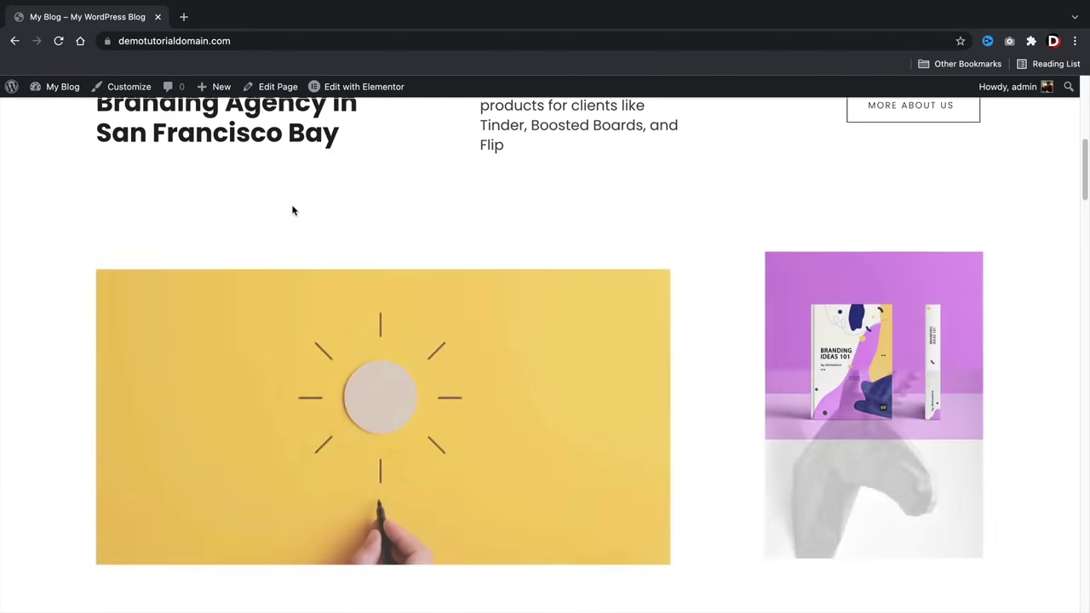
pyautogui.scroll(-9, 293, 211)
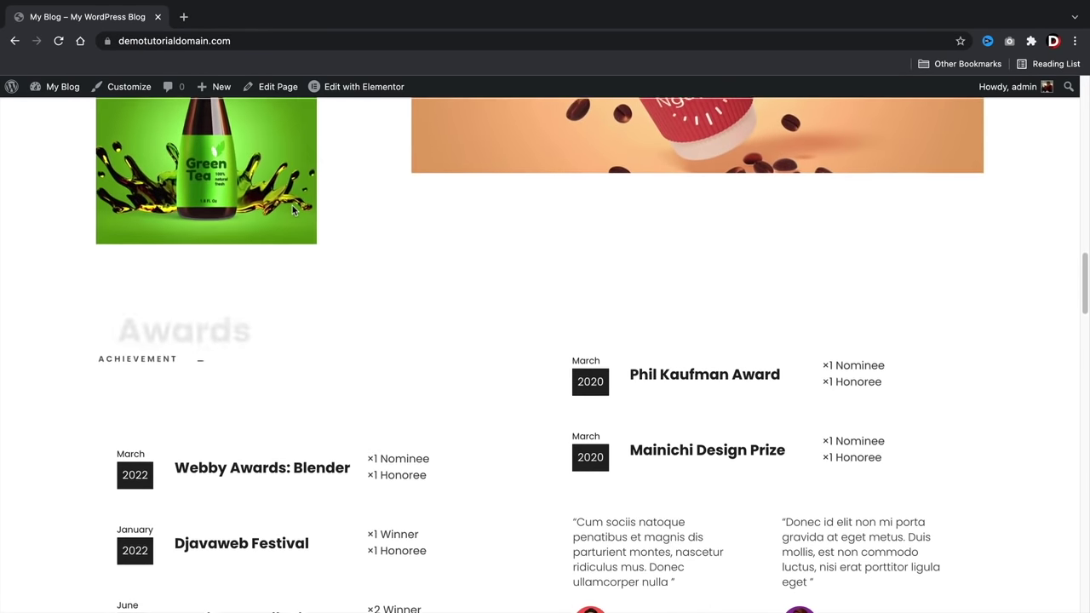
pyautogui.scroll(-12, 292, 210)
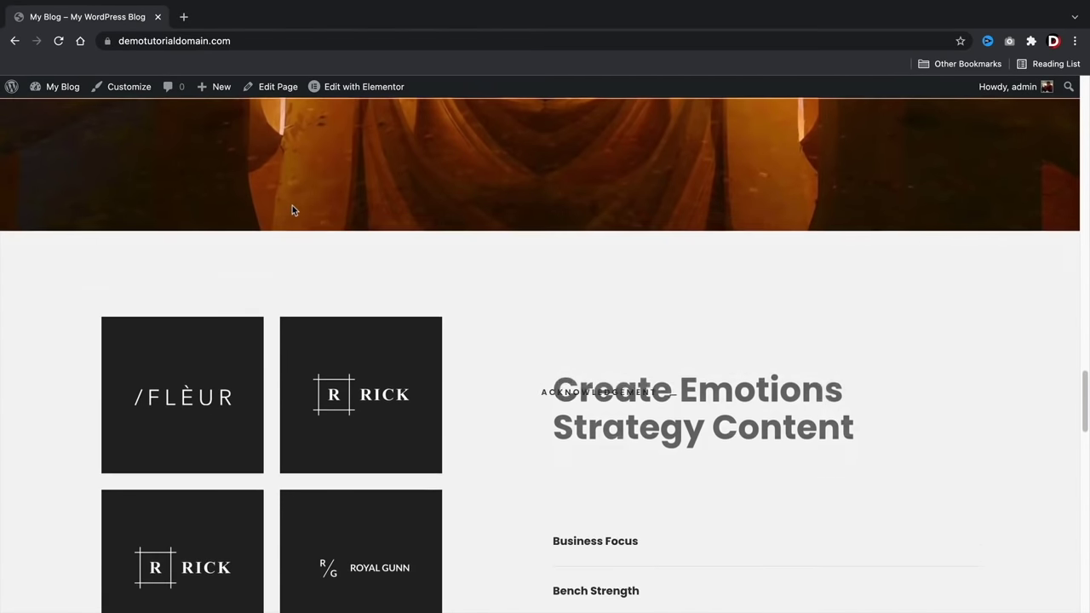
pyautogui.scroll(-10, 292, 205)
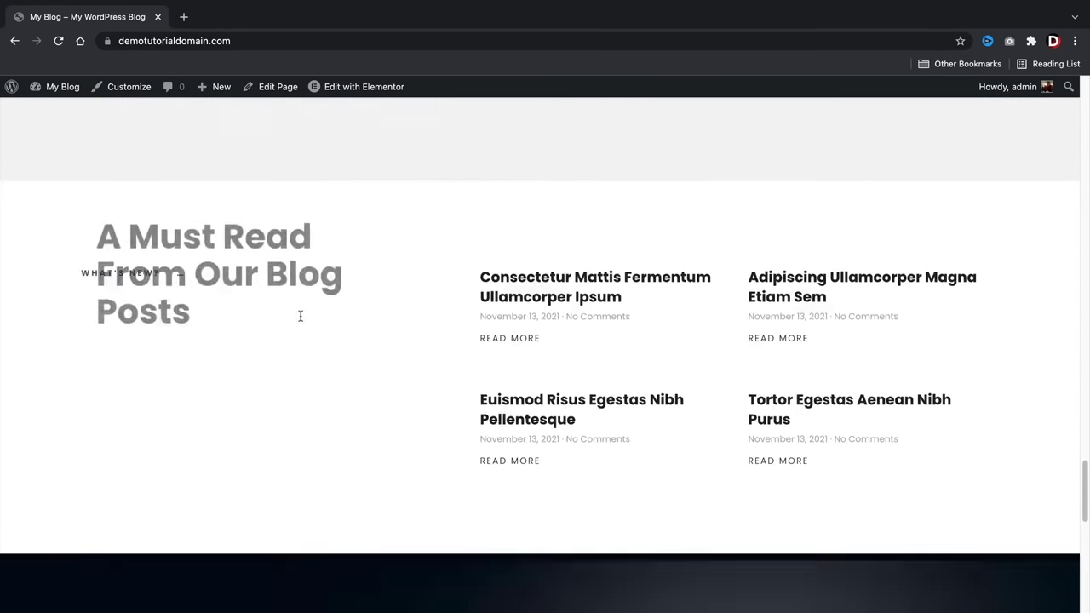
pyautogui.scroll(-7, 301, 317)
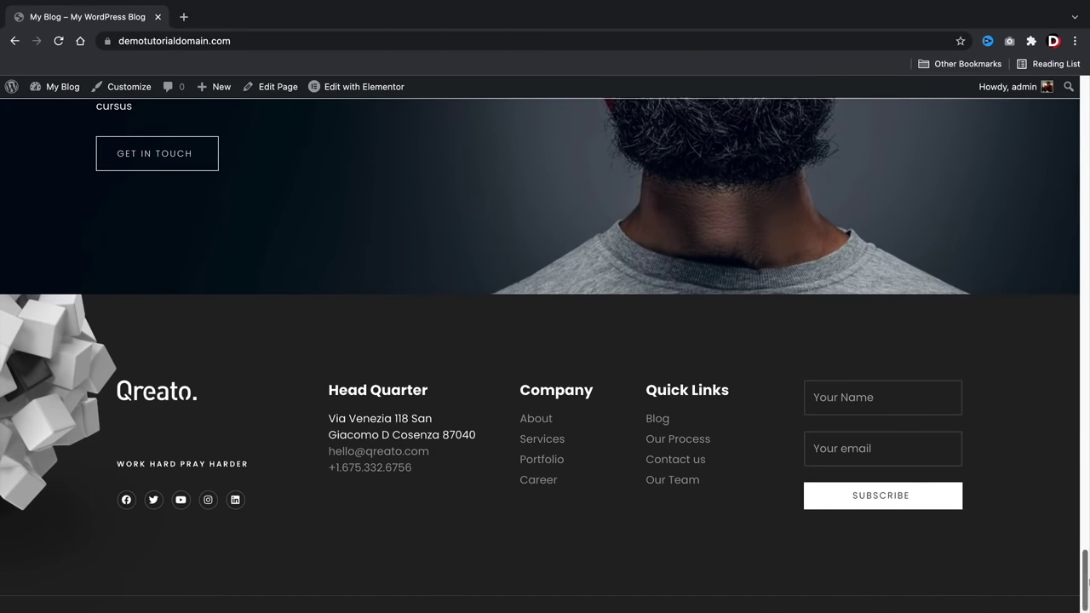
pyautogui.moveTo(1087, 583); pyautogui.dragTo(1081, 98)
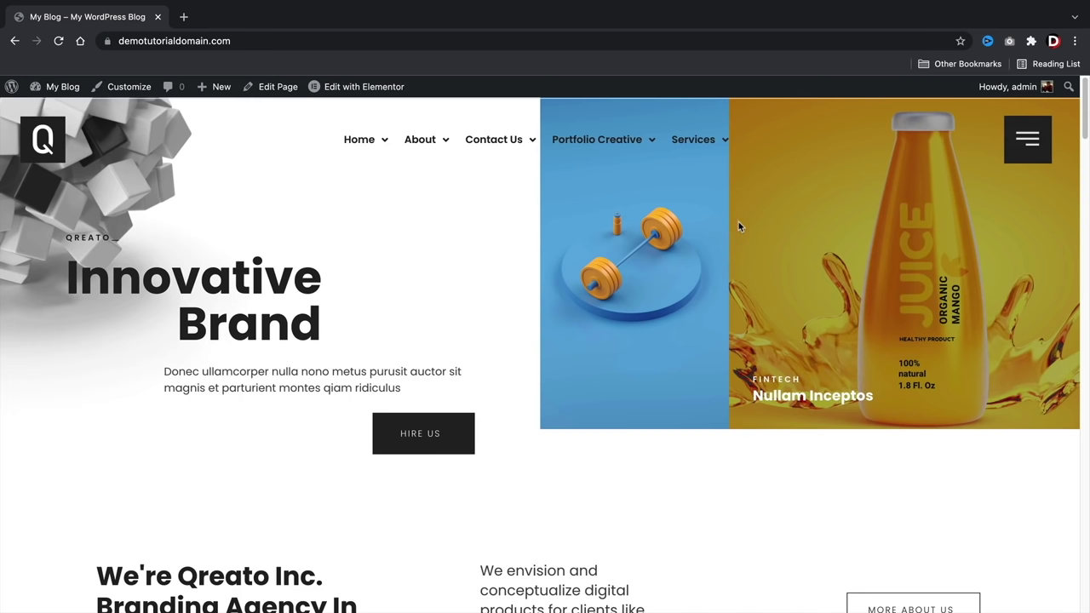
# Step: Open Portfolio Creative from the header navigation and scroll its Interior Design project
pyautogui.moveTo(620, 144)
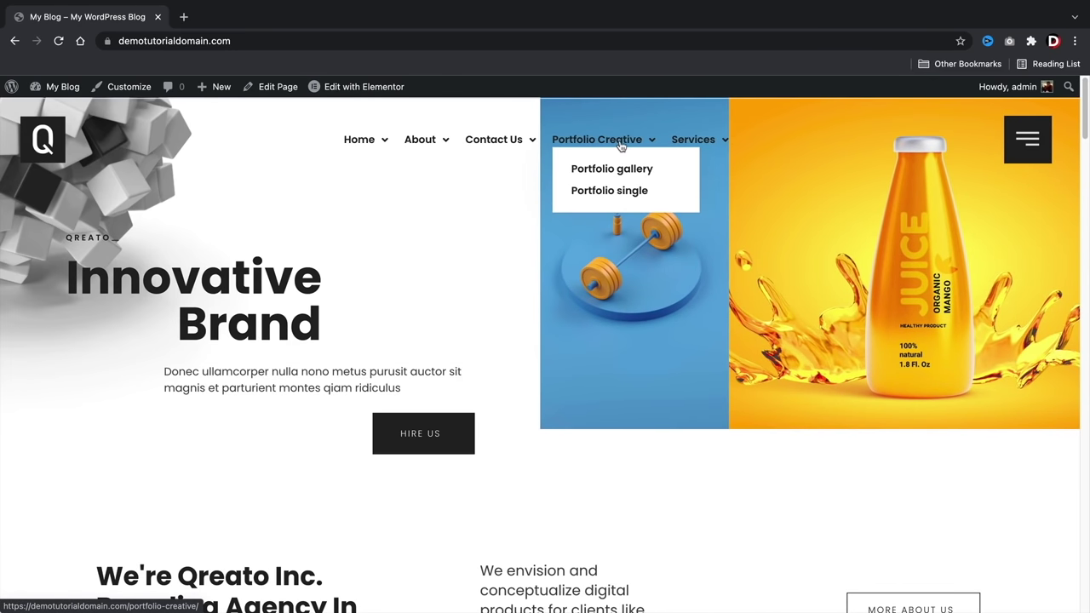
pyautogui.click(603, 143)
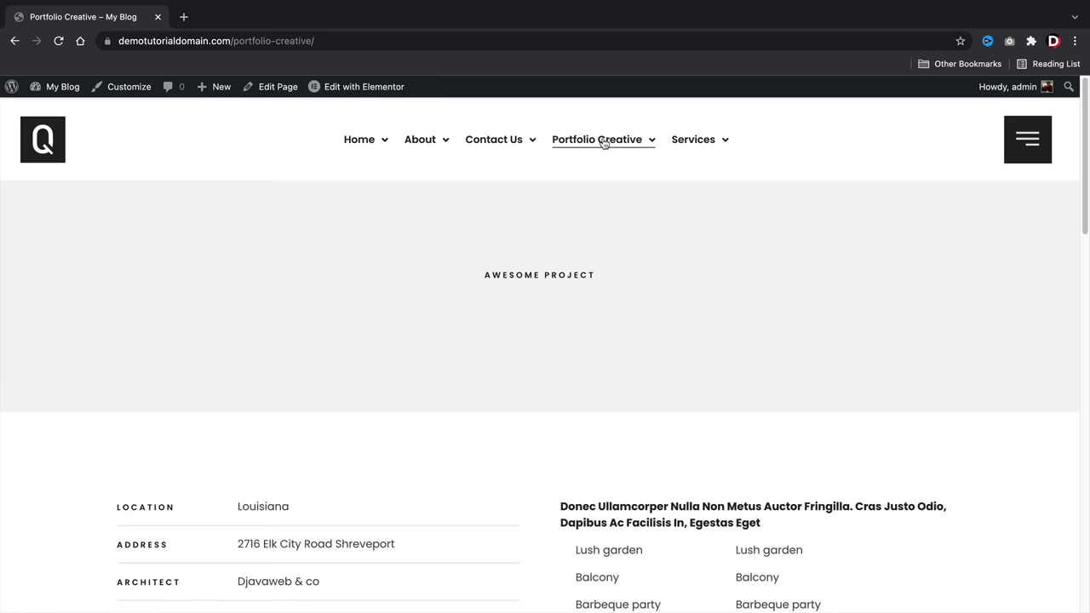
pyautogui.scroll(-10, 614, 293)
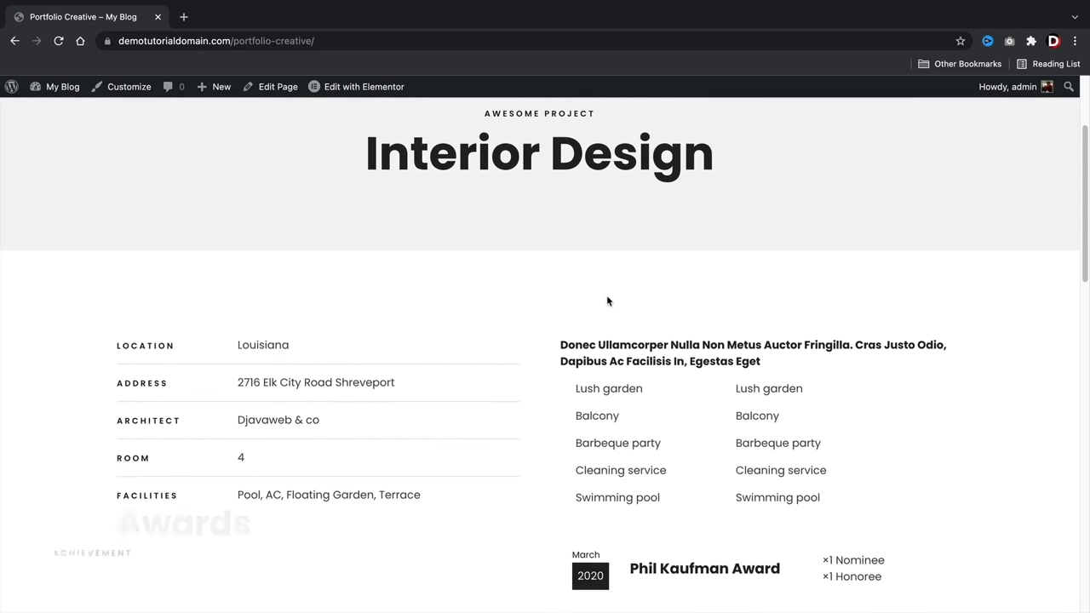
pyautogui.scroll(-5, 576, 282)
pyautogui.scroll(15, 576, 285)
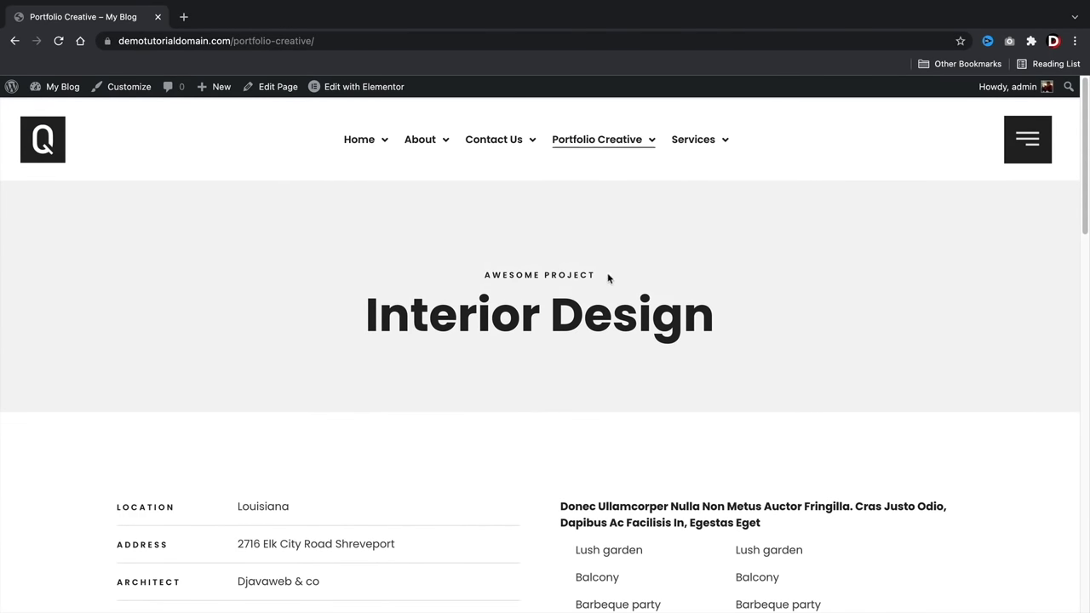
# Step: In Elementor, drag the PRO Portfolio widget into the Interior Design section
pyautogui.click(382, 96)
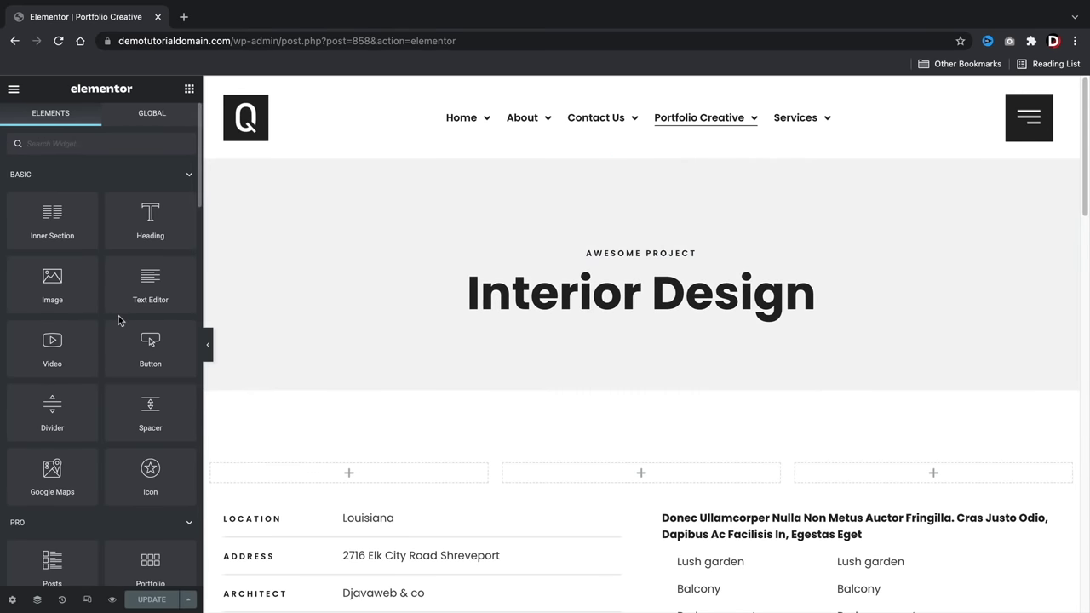
pyautogui.scroll(-3, 118, 316)
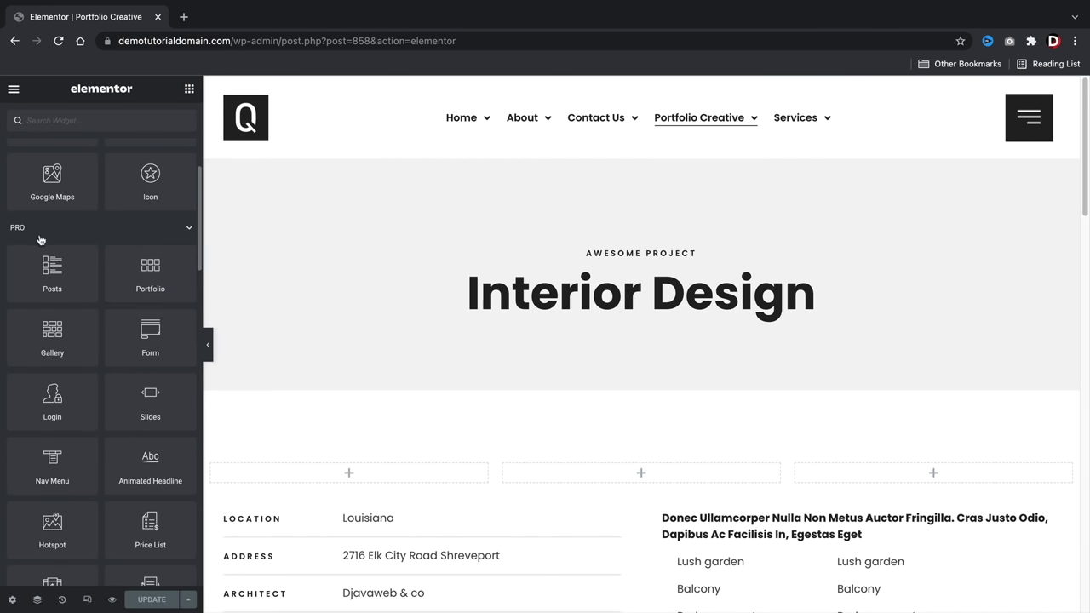
pyautogui.moveTo(150, 275); pyautogui.dragTo(615, 359)
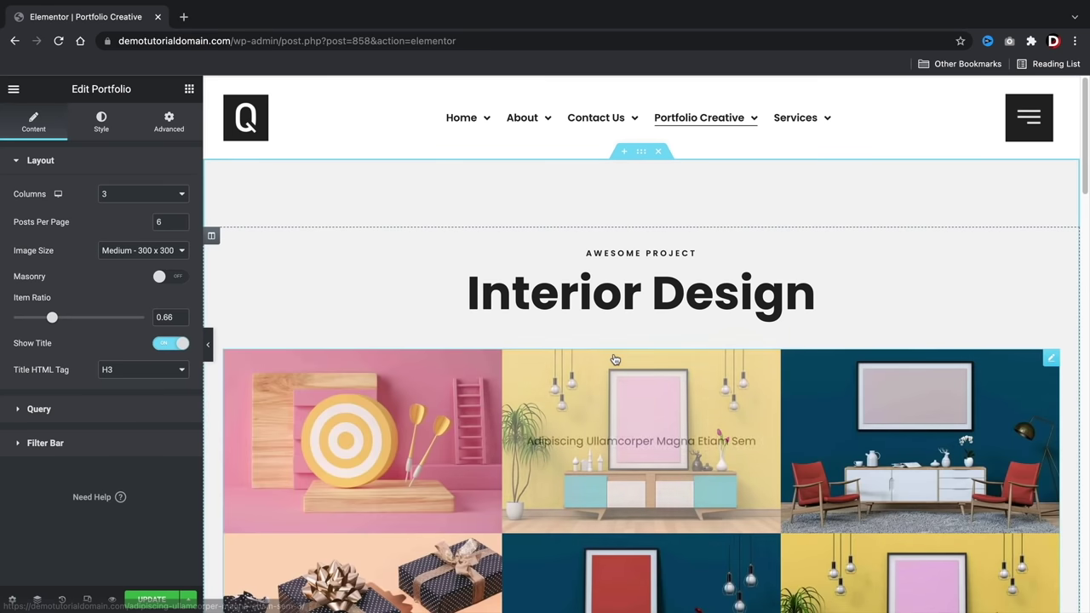
pyautogui.scroll(-1, 616, 360)
pyautogui.scroll(-3, 616, 361)
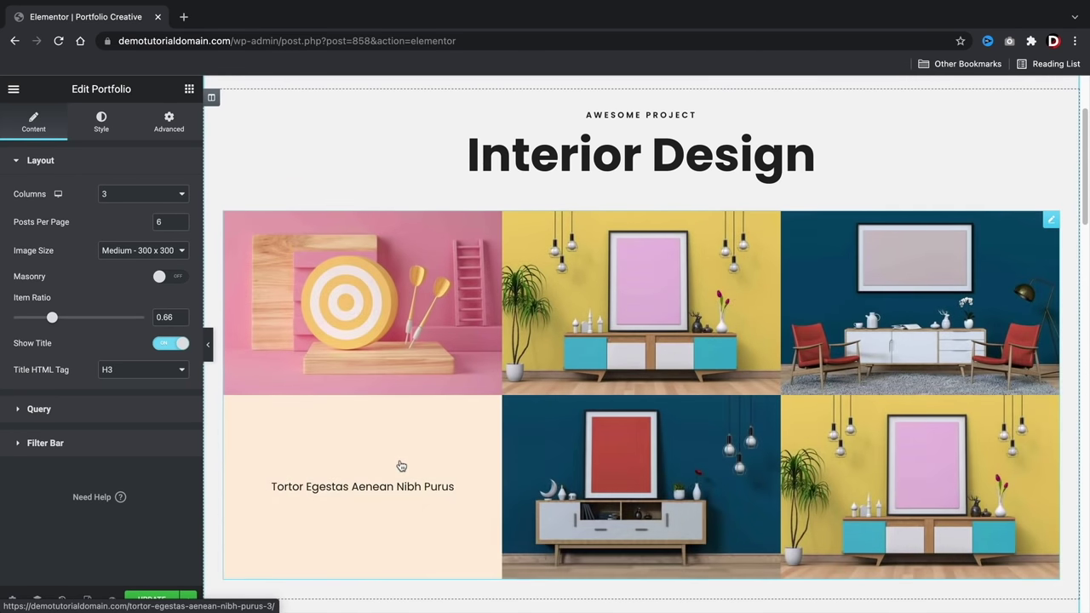
# Step: Review the 3-column, 6-post portfolio grid and update the Portfolio Creative page
pyautogui.scroll(-20, 401, 465)
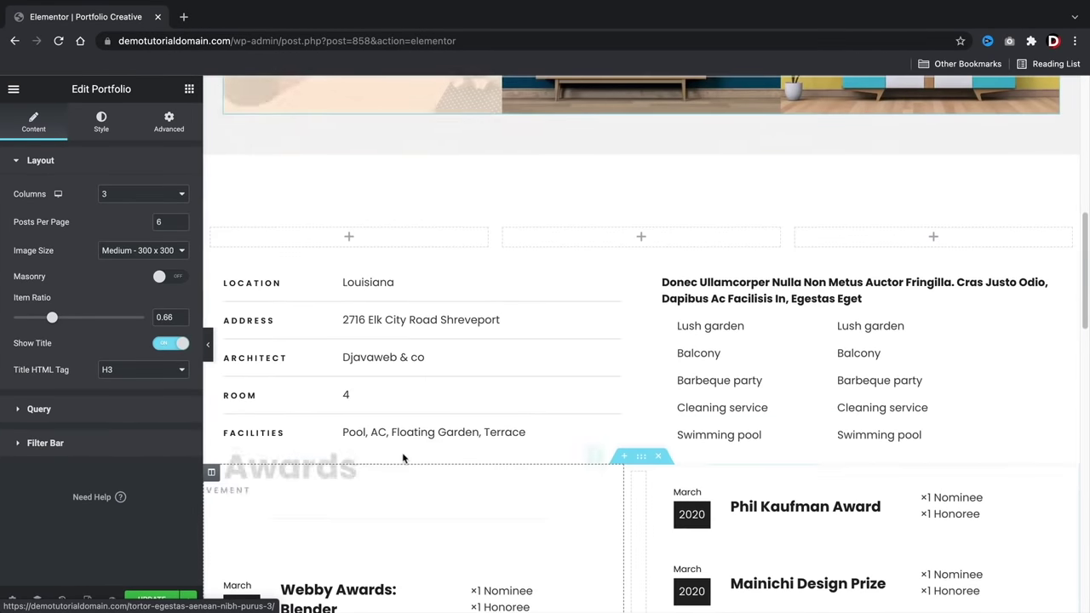
pyautogui.scroll(20, 403, 459)
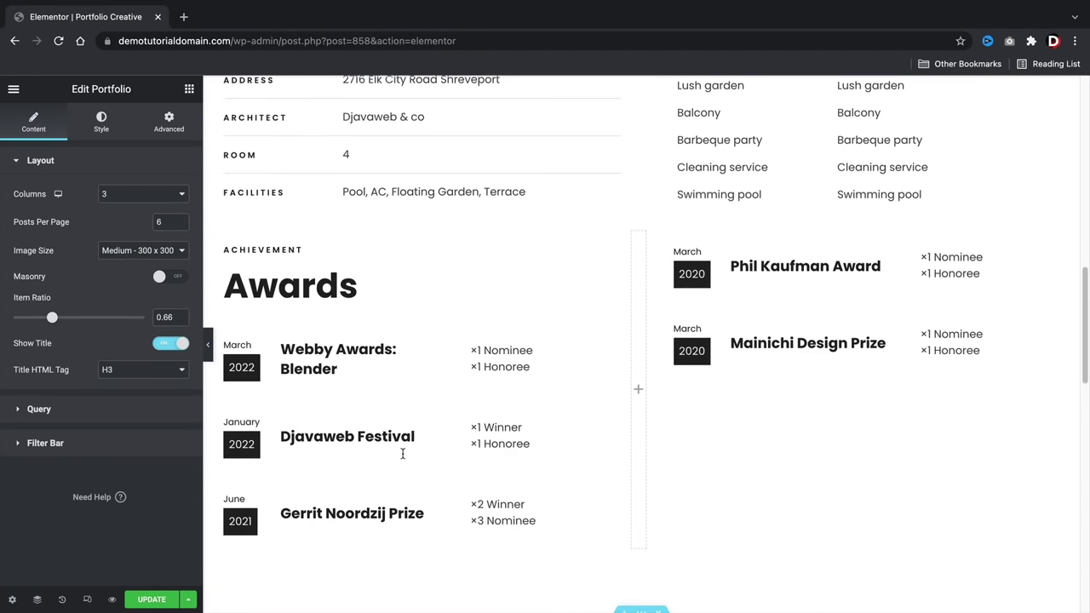
pyautogui.scroll(5, 403, 458)
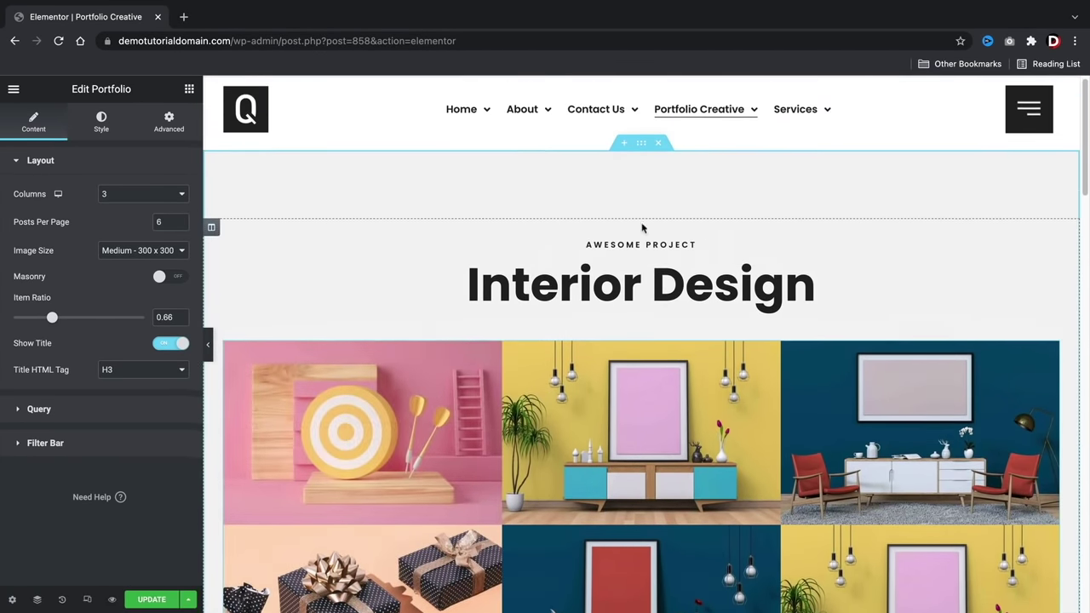
pyautogui.moveTo(704, 128)
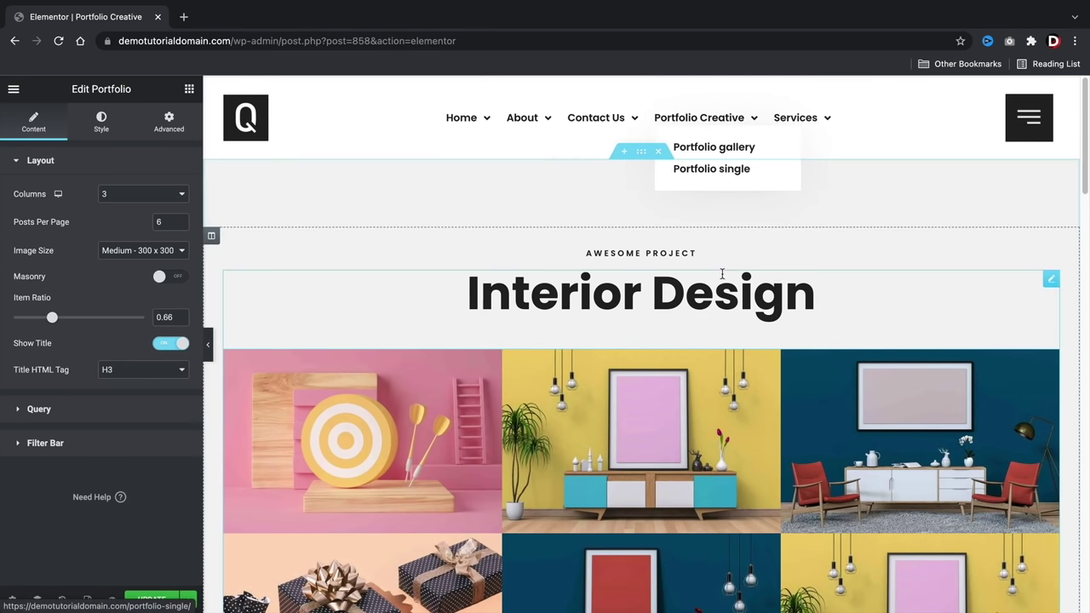
pyautogui.scroll(-3, 677, 320)
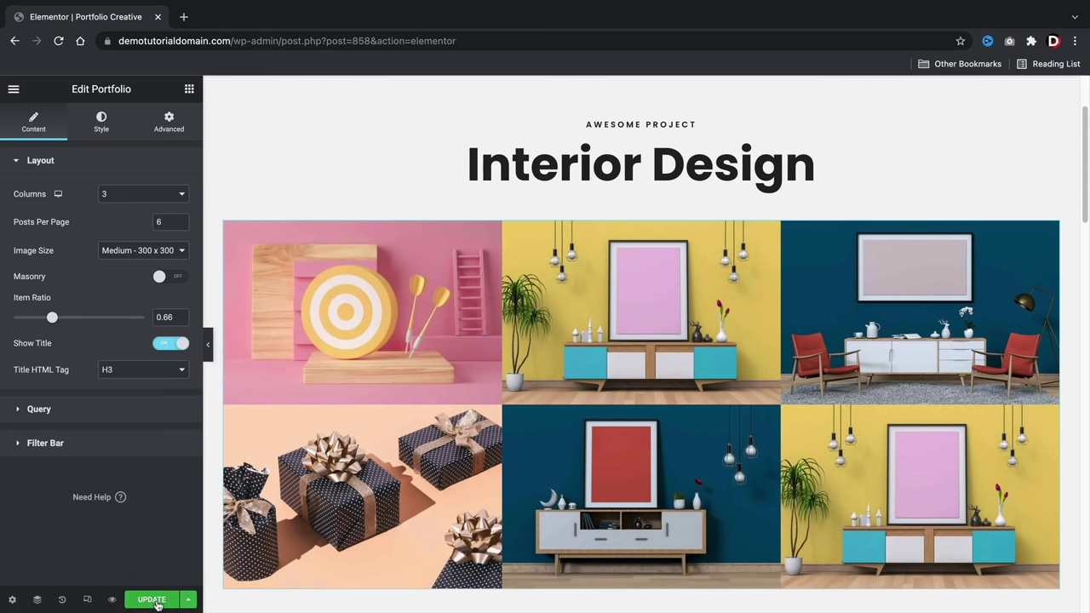
pyautogui.click(155, 601)
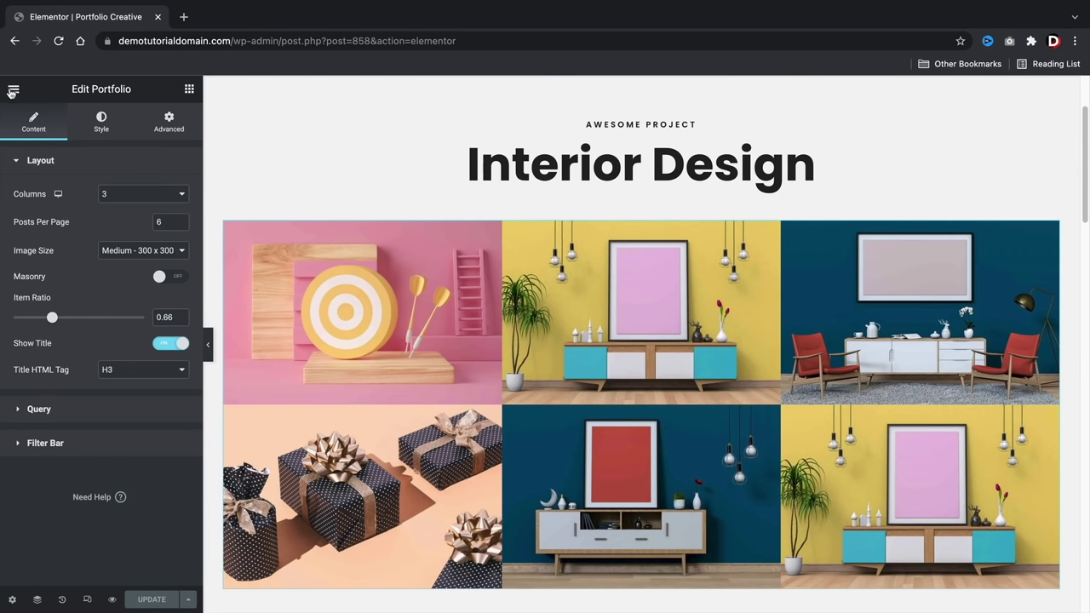
pyautogui.click(12, 91)
# Step: Exit the Elementor and page editors to the admin All Posts list
pyautogui.click(71, 338)
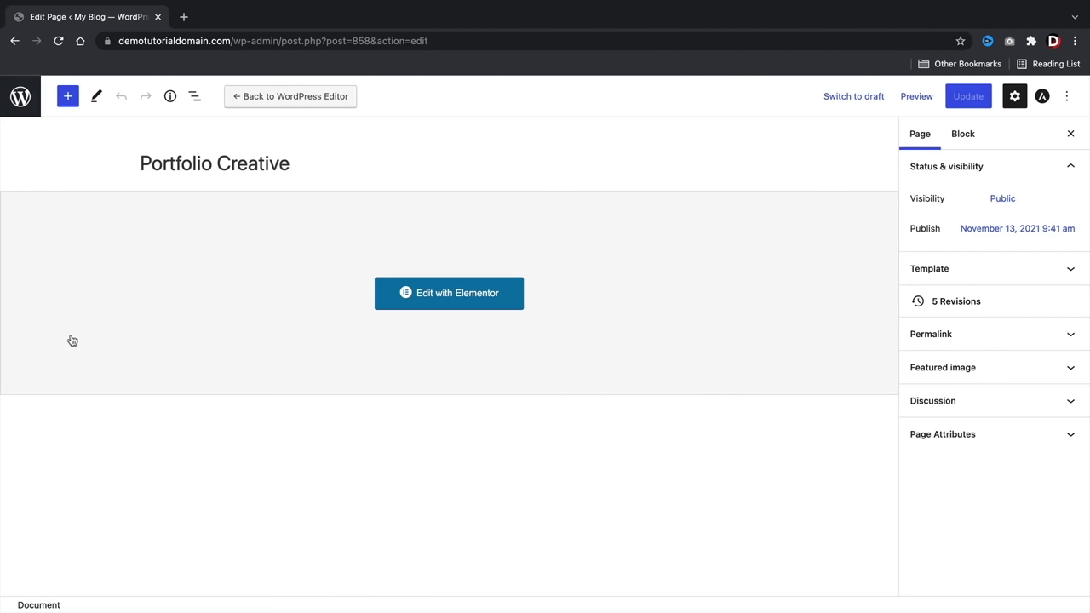
pyautogui.click(21, 96)
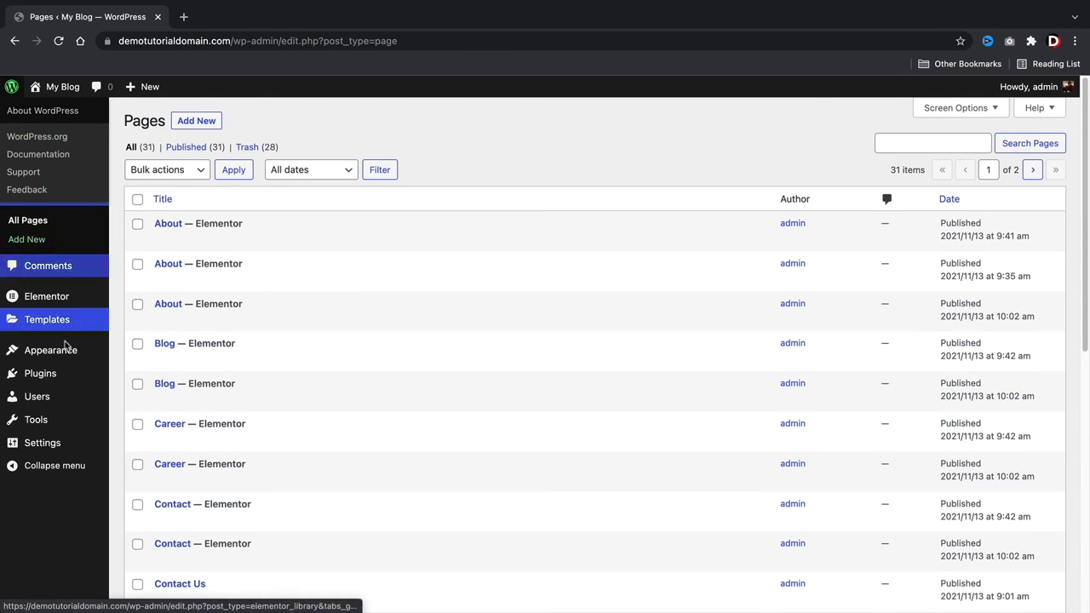
pyautogui.moveTo(51, 143)
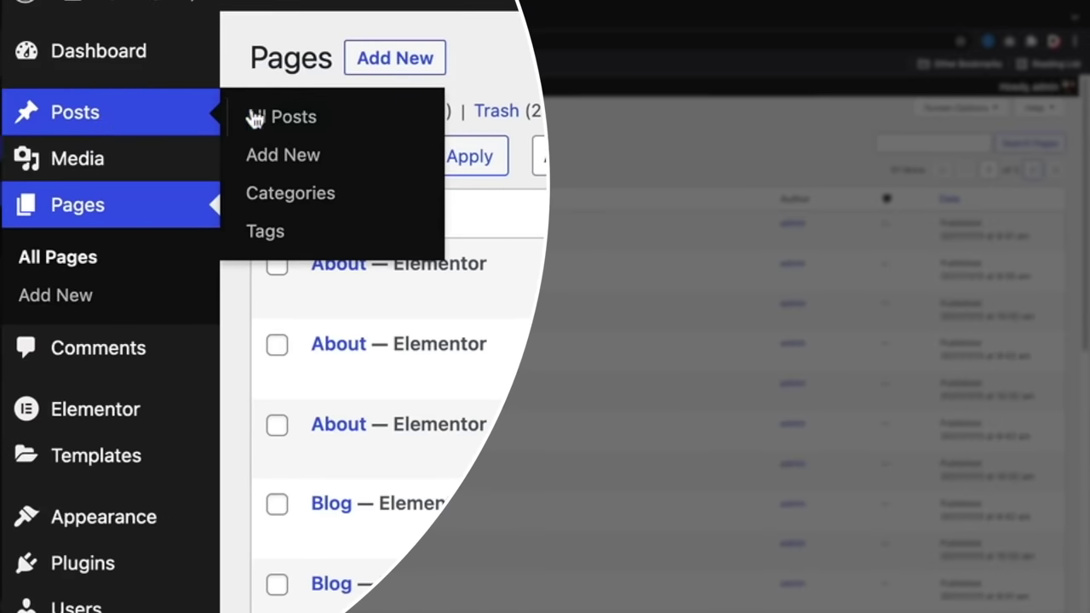
pyautogui.click(296, 121)
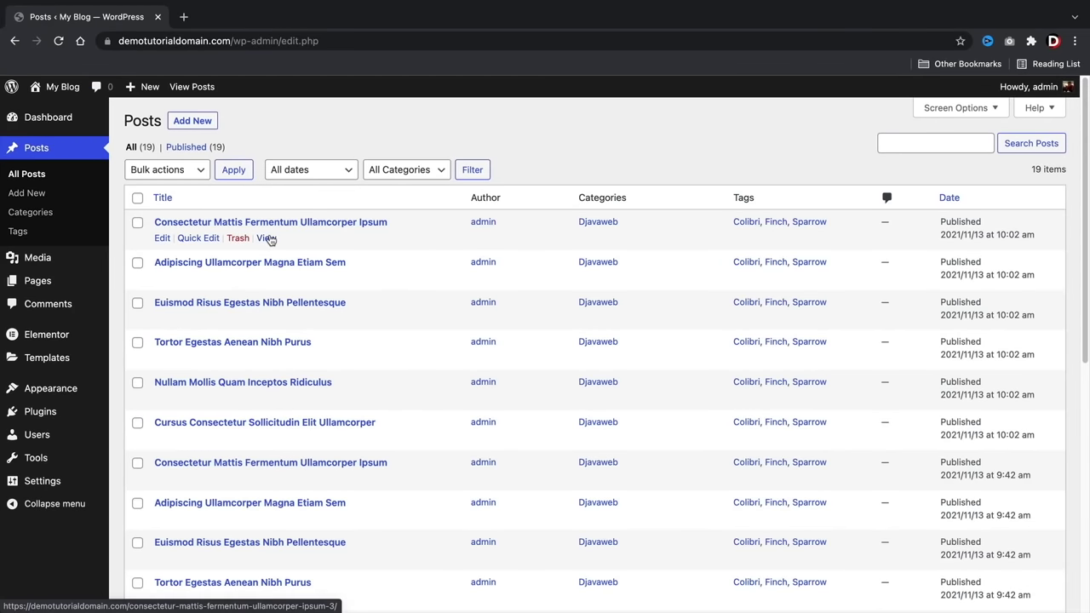
# Step: View the post 'Consectetur Mattis Fermentum Ullamcorper Ipsum' on the live site with its sidebar
pyautogui.click(267, 238)
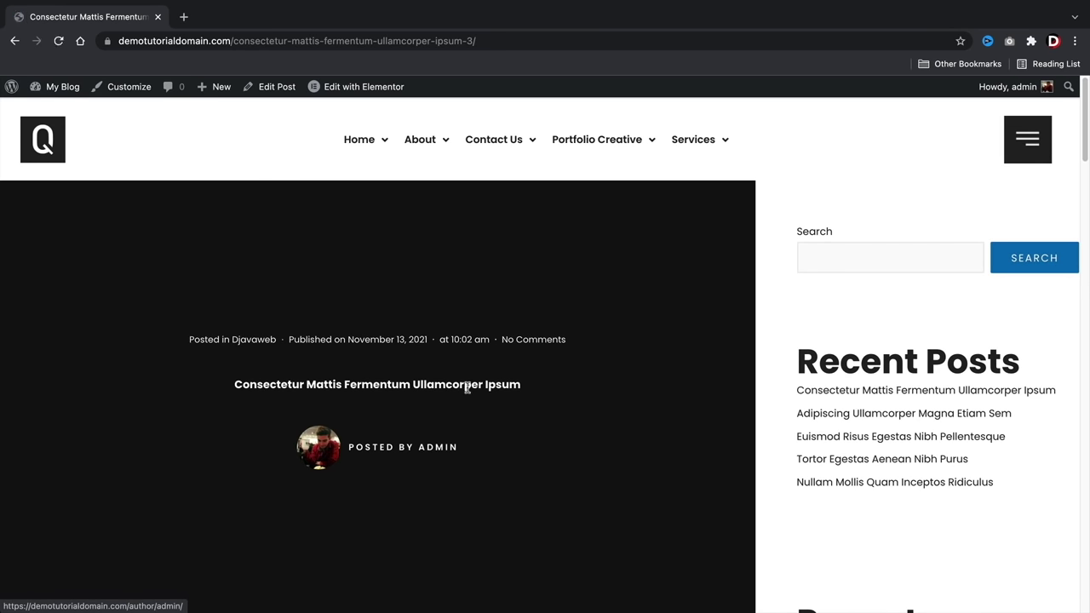
pyautogui.scroll(-5, 470, 381)
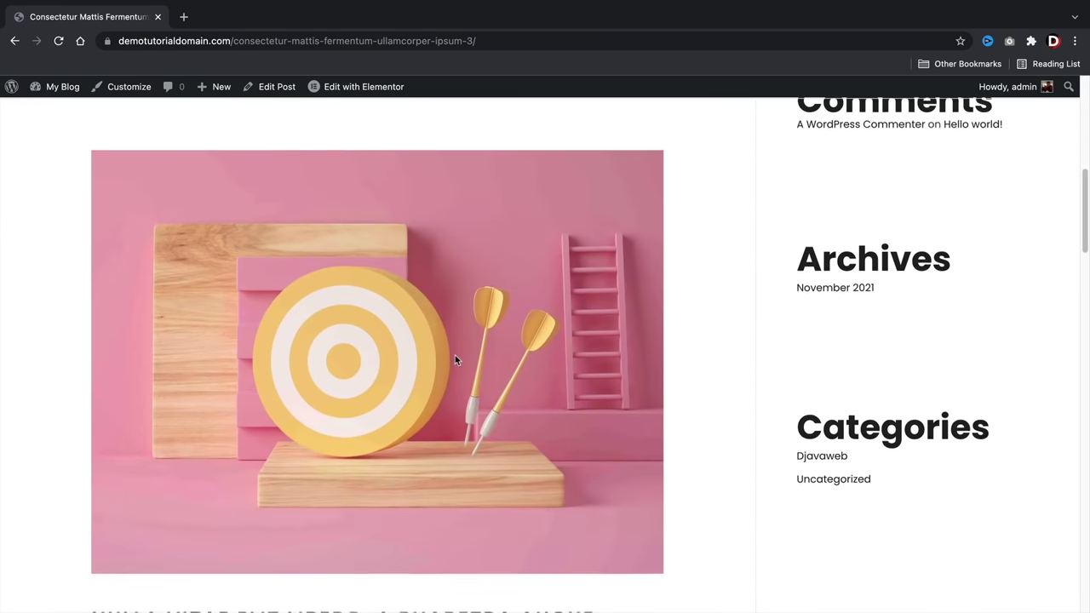
pyautogui.scroll(-5, 455, 359)
pyautogui.scroll(8, 455, 358)
pyautogui.scroll(3, 463, 373)
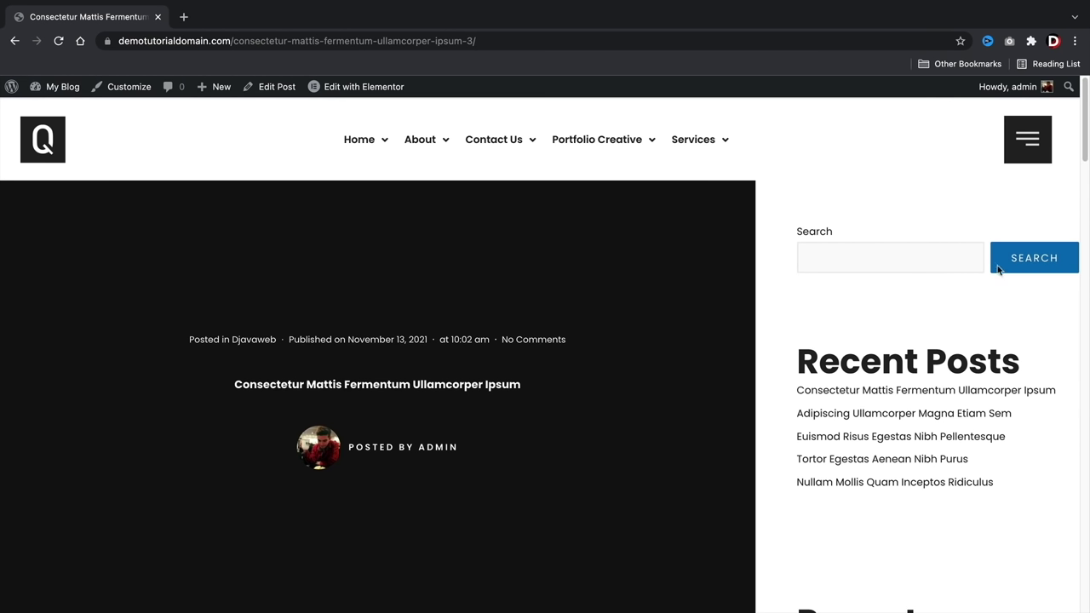
# Step: Set the Customizer's Sidebar Default Layout to No Sidebar and publish
pyautogui.click(138, 90)
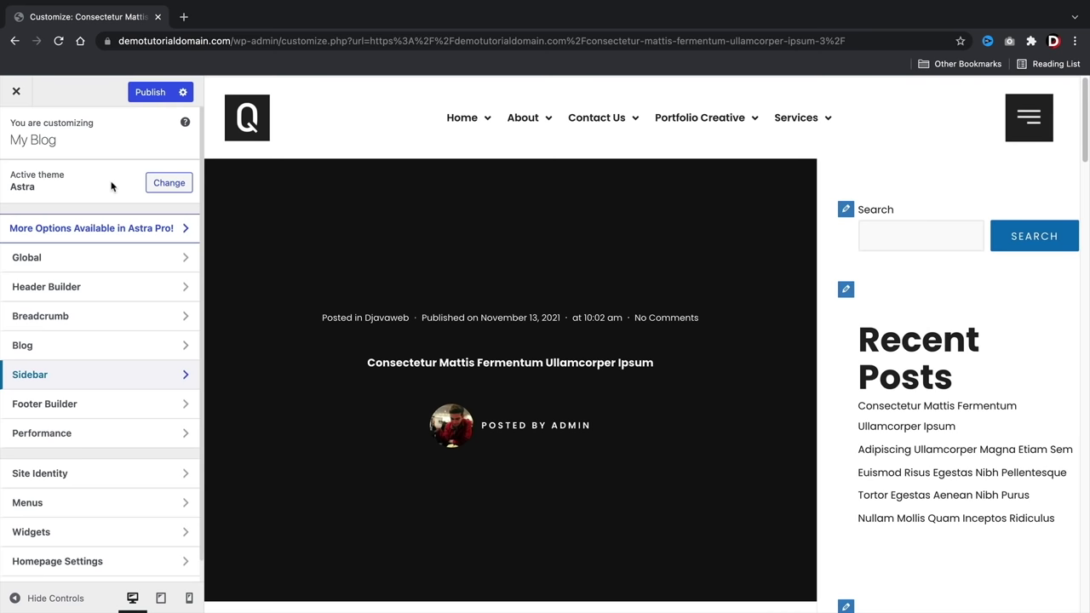
pyautogui.click(40, 375)
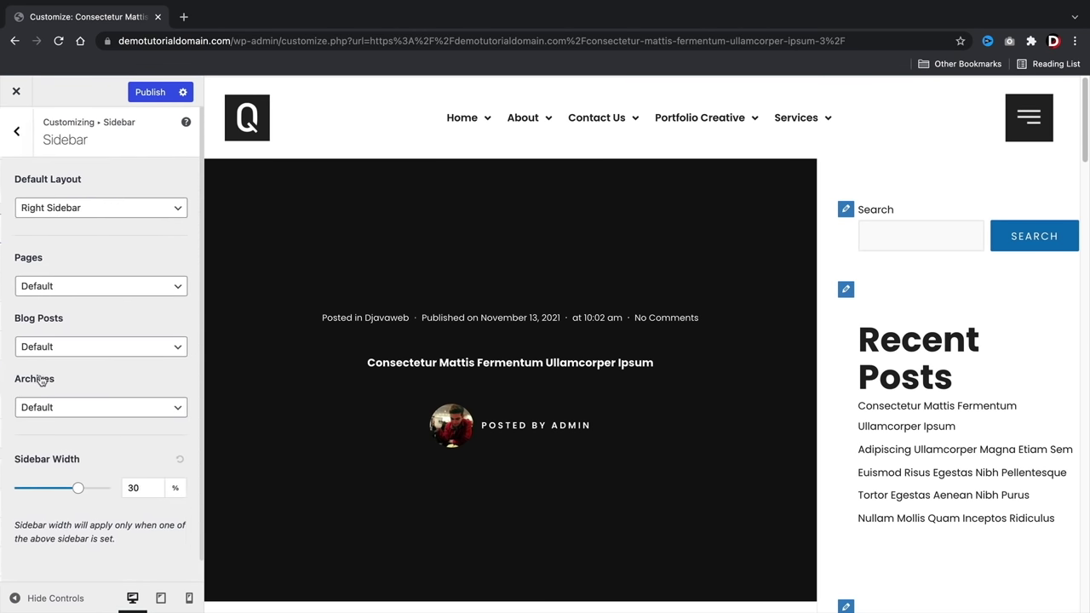
pyautogui.click(112, 207)
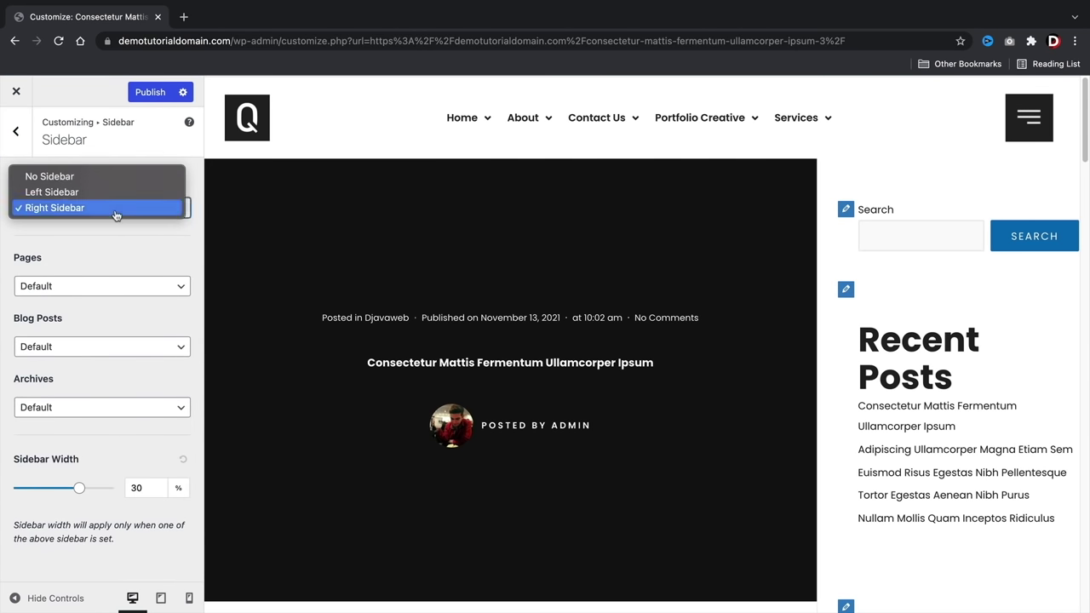
pyautogui.click(122, 178)
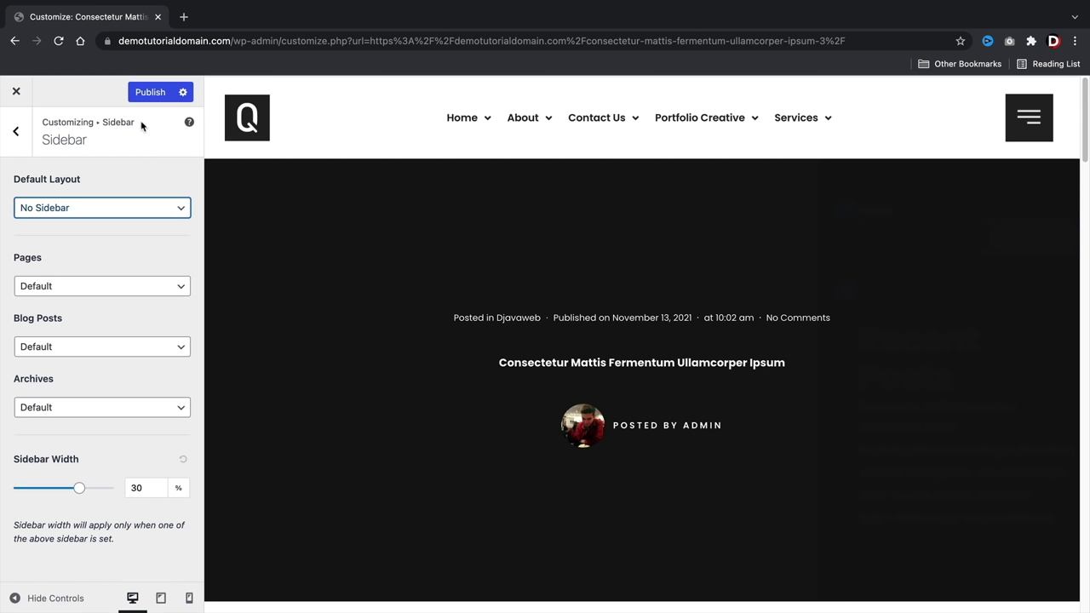
pyautogui.click(146, 90)
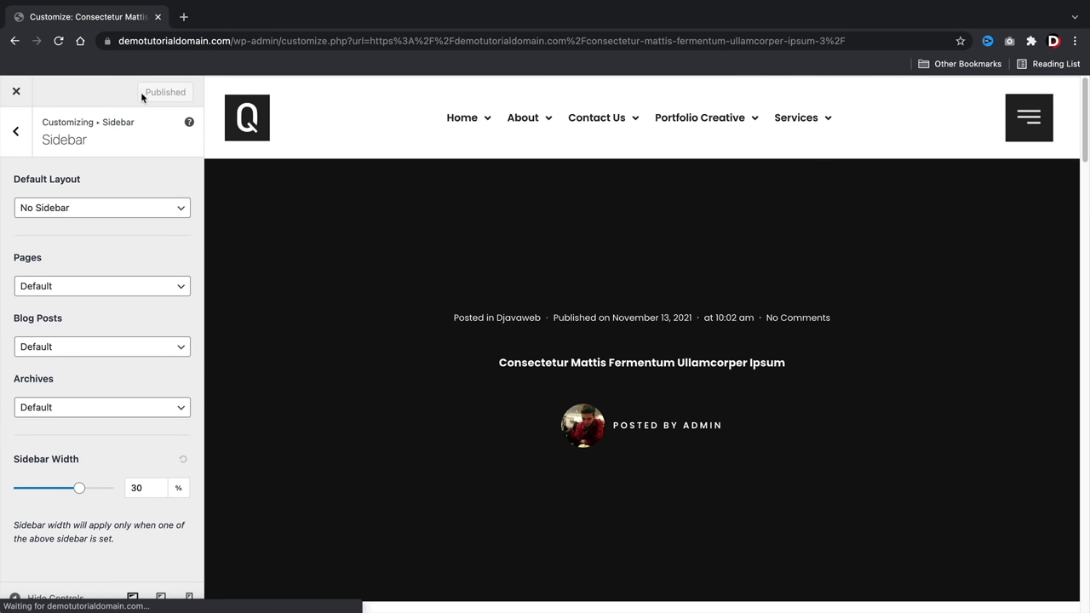
# Step: Close the Customizer and go to the My Blog admin Dashboard
pyautogui.click(14, 94)
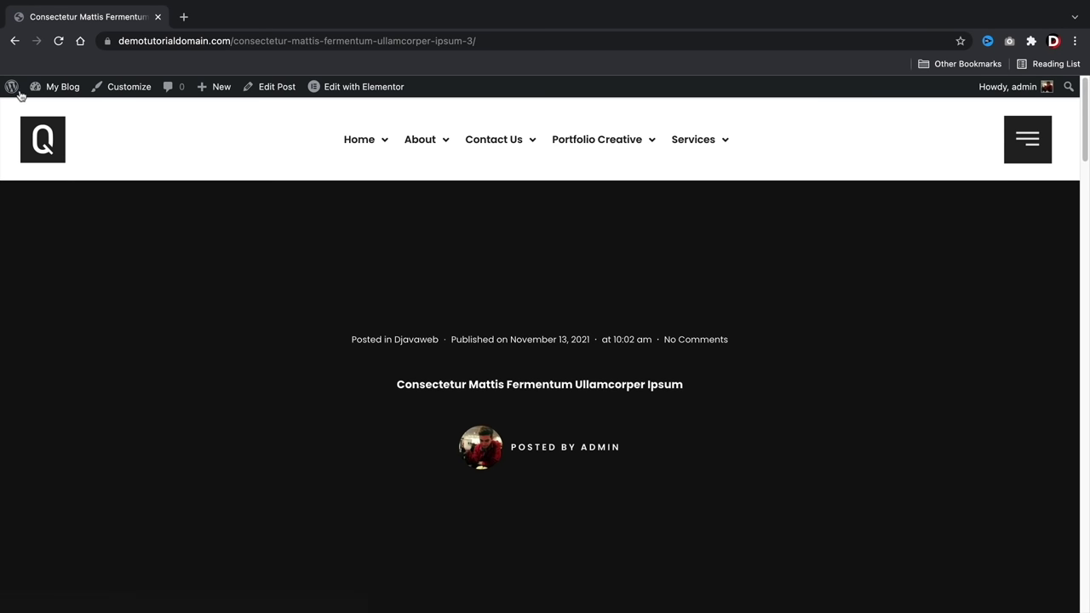
pyautogui.moveTo(53, 92)
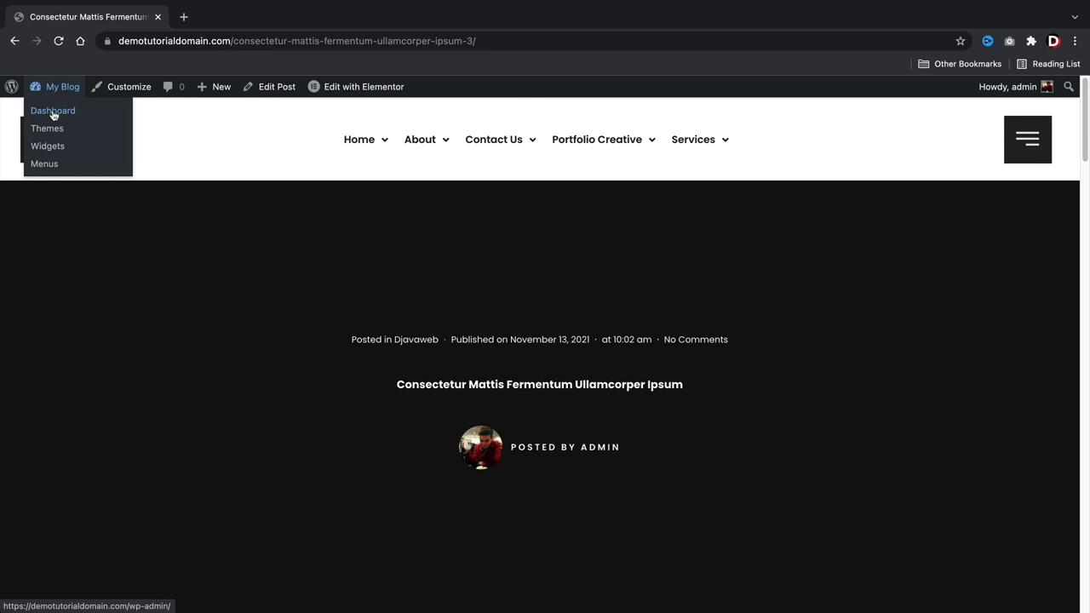
pyautogui.click(53, 111)
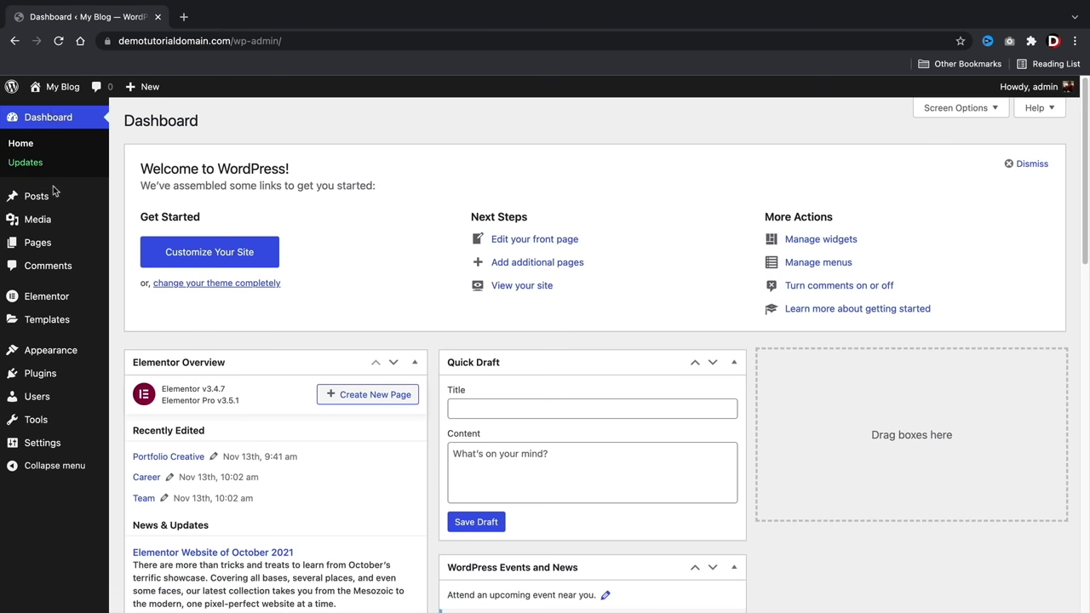
pyautogui.moveTo(53, 202)
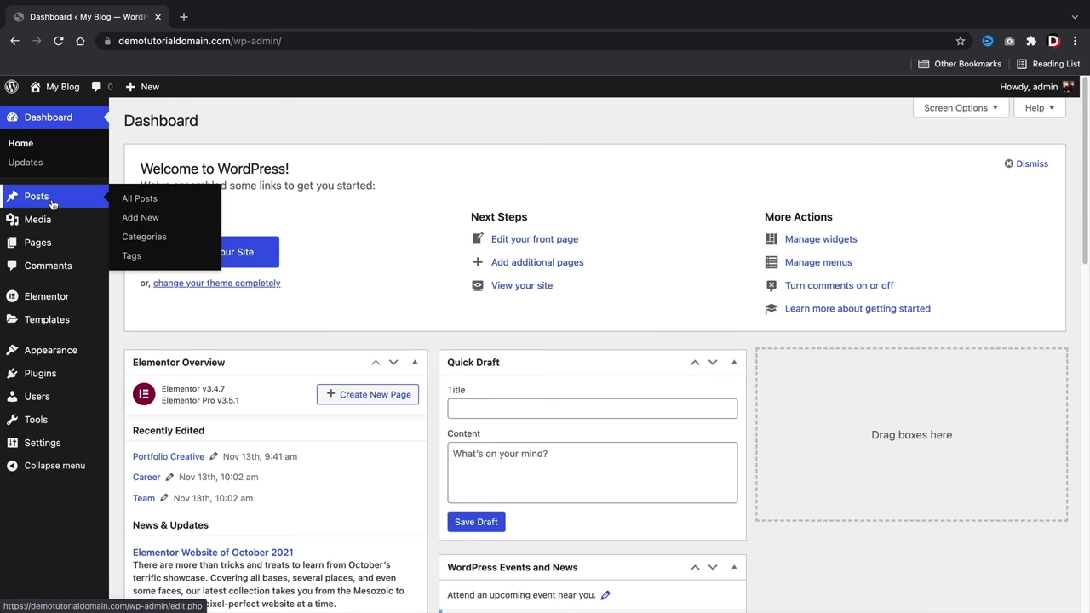
# Step: Start a new post titled 'The Interior Design Project'
pyautogui.click(159, 224)
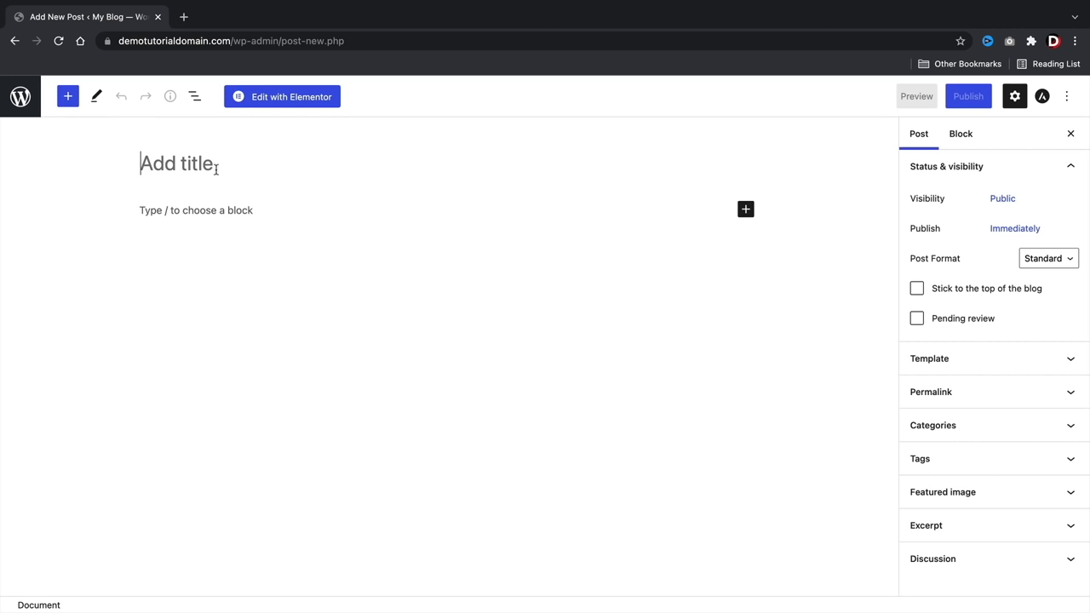
pyautogui.write('The I')
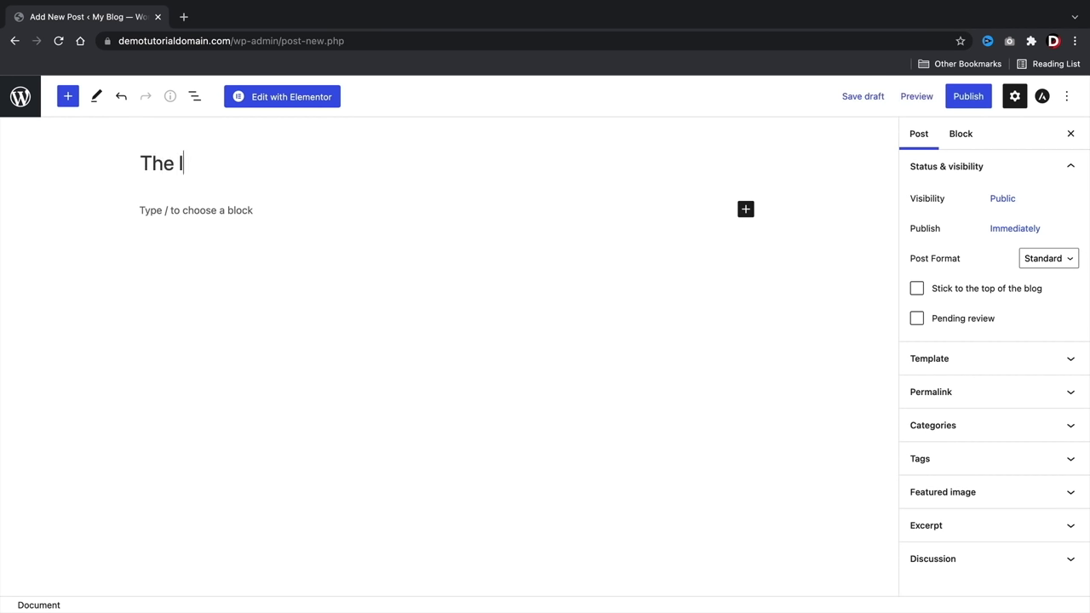
pyautogui.write('nterior Design P')
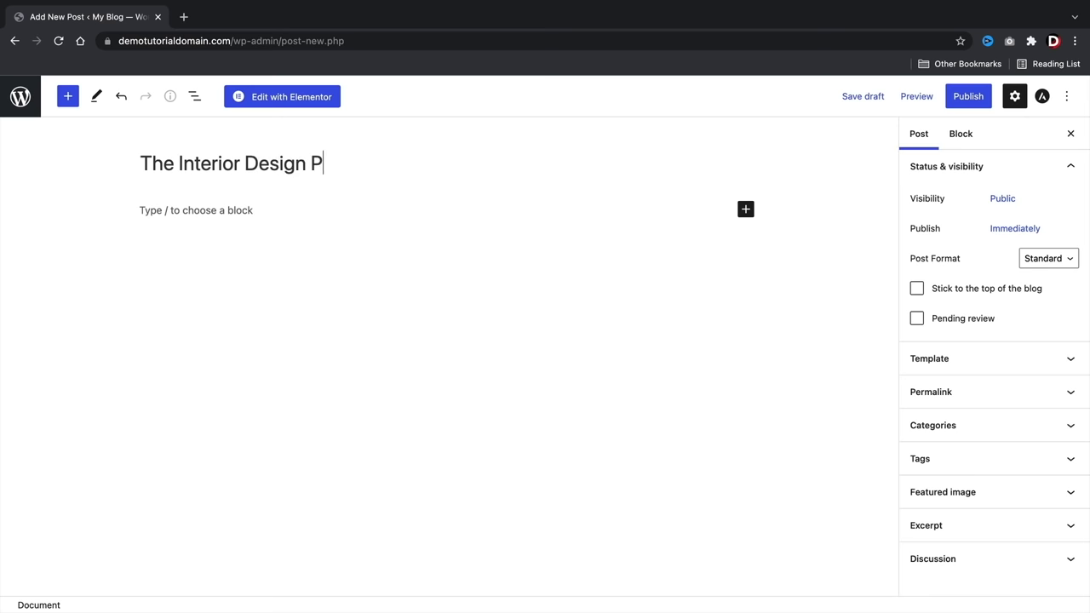
pyautogui.write('rojext')
pyautogui.press('BackSpace')
pyautogui.write('ct')
# Step: Set the green tea bottle picture as the post's featured image
pyautogui.click(942, 494)
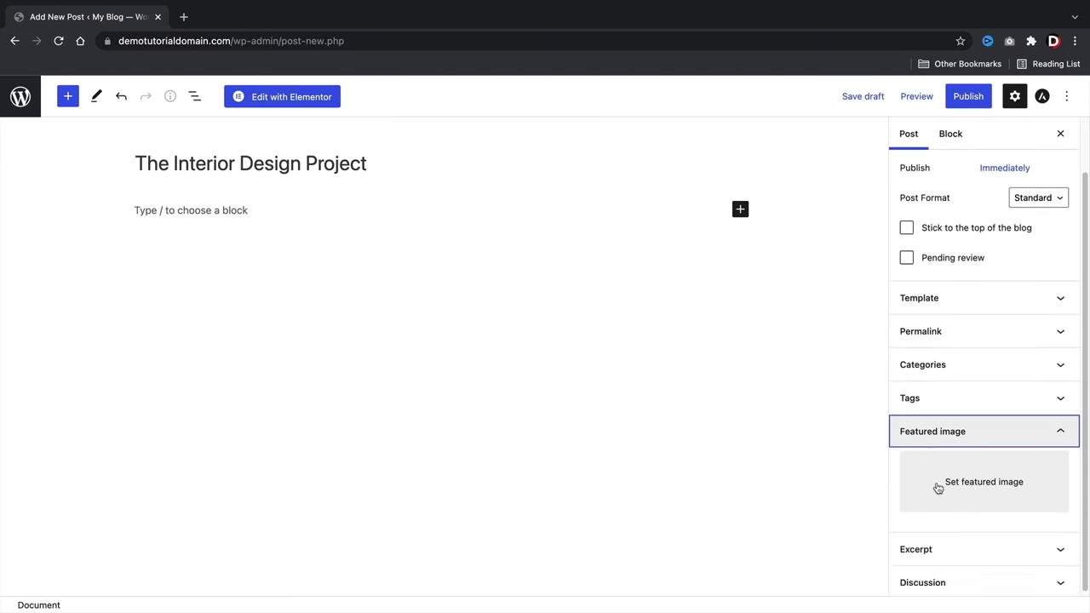
pyautogui.click(968, 485)
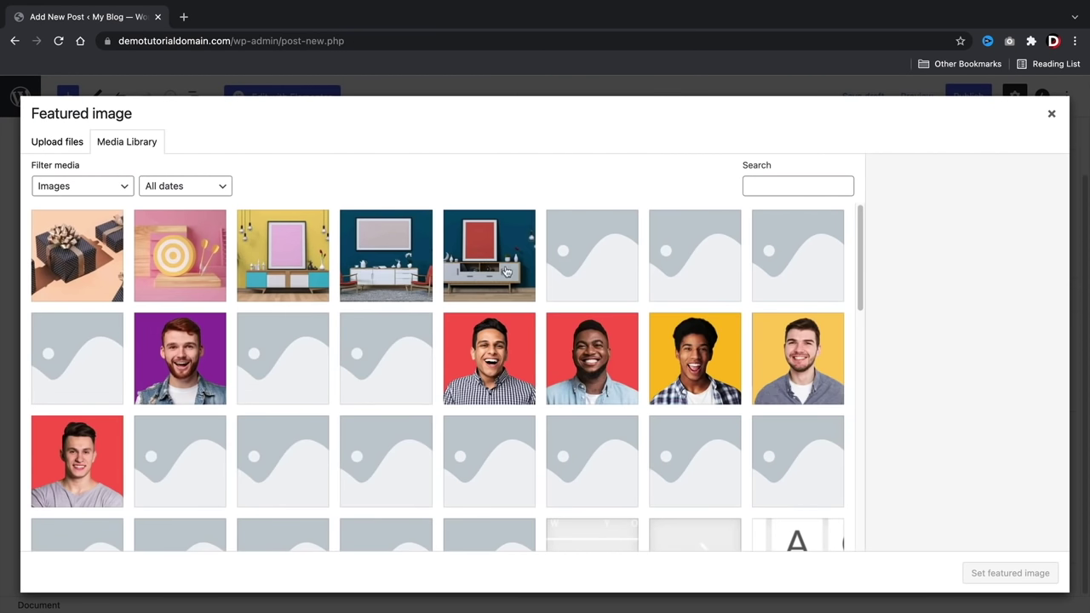
pyautogui.scroll(-5, 428, 290)
pyautogui.scroll(-5, 428, 289)
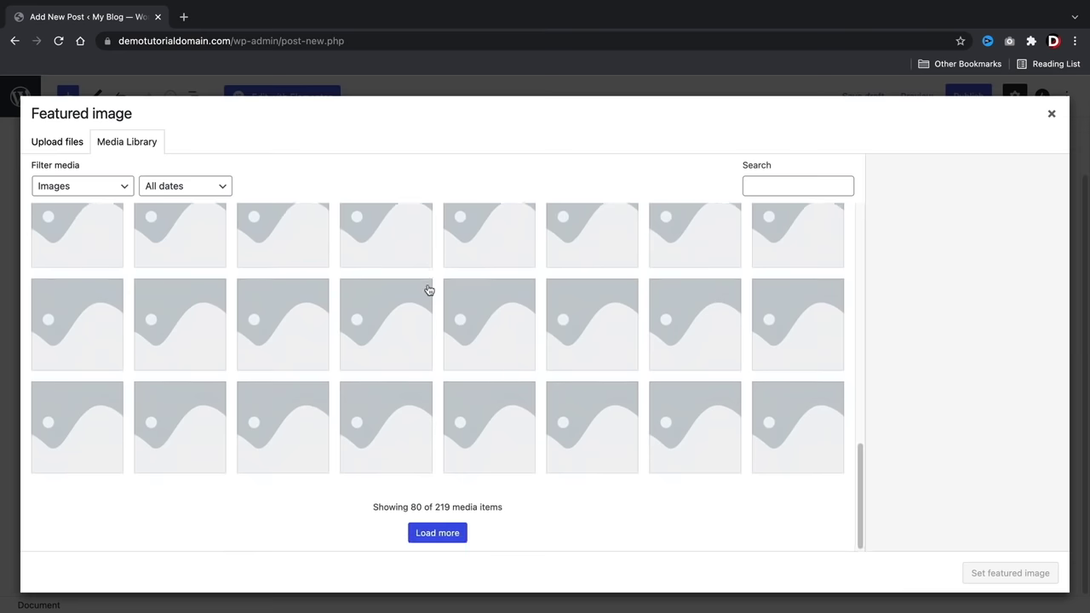
pyautogui.click(453, 532)
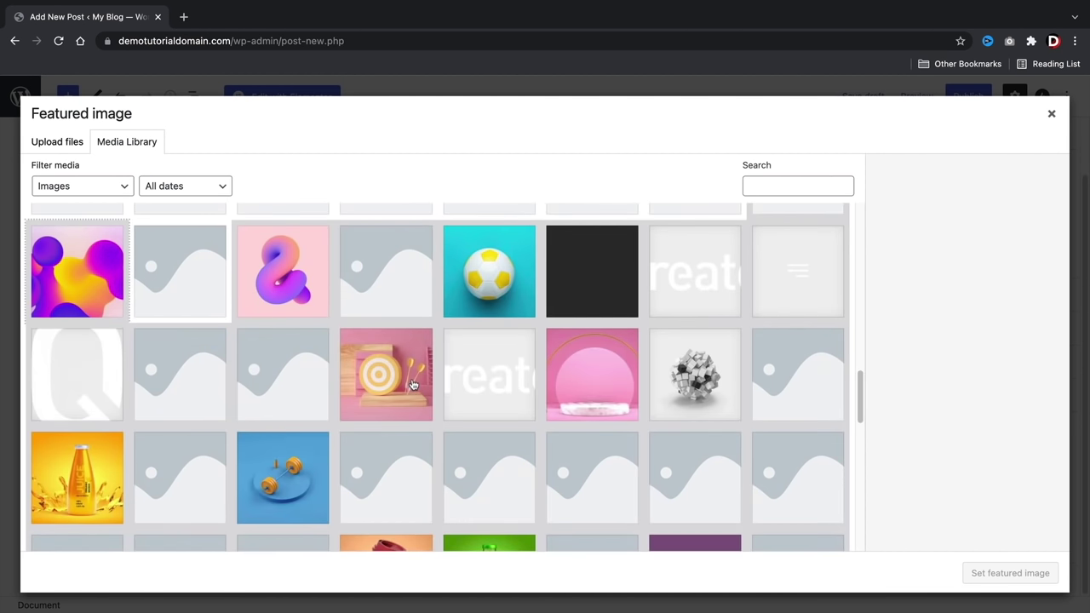
pyautogui.scroll(-1, 458, 371)
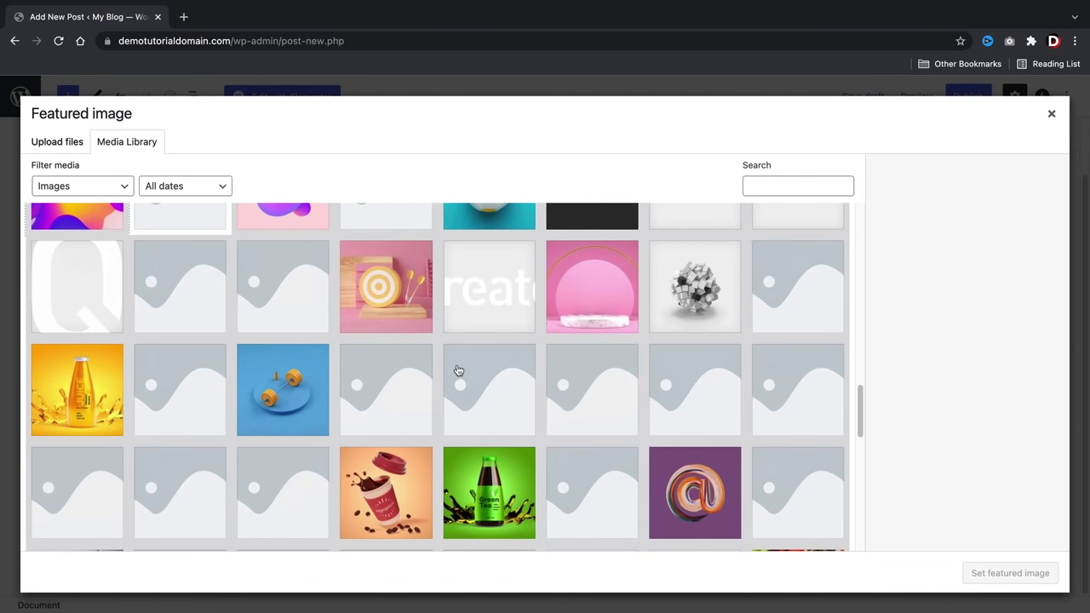
pyautogui.scroll(-1, 457, 371)
pyautogui.click(492, 471)
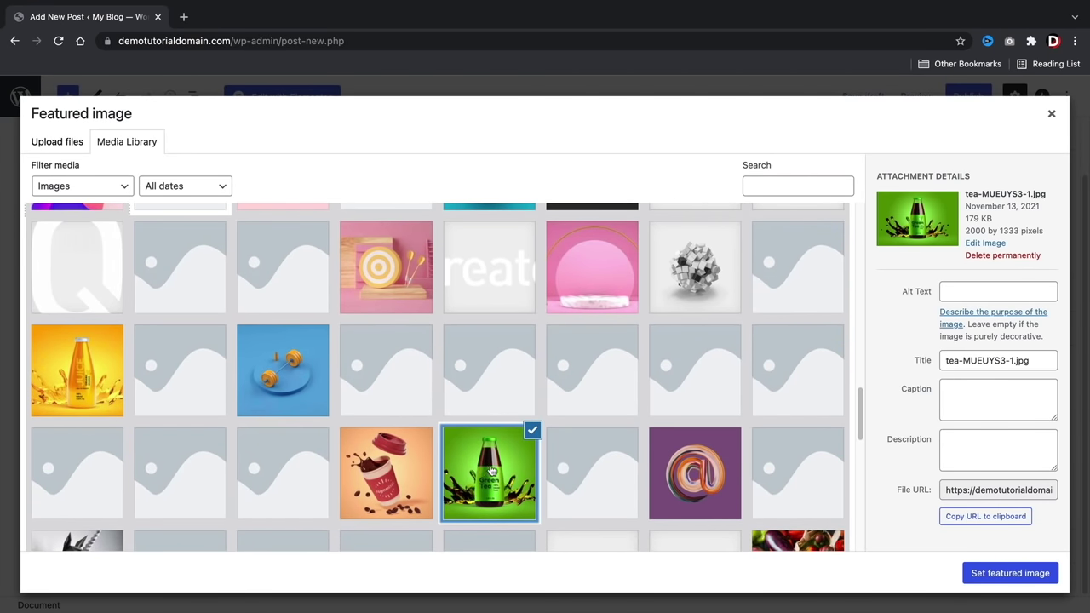
pyautogui.scroll(-1, 671, 448)
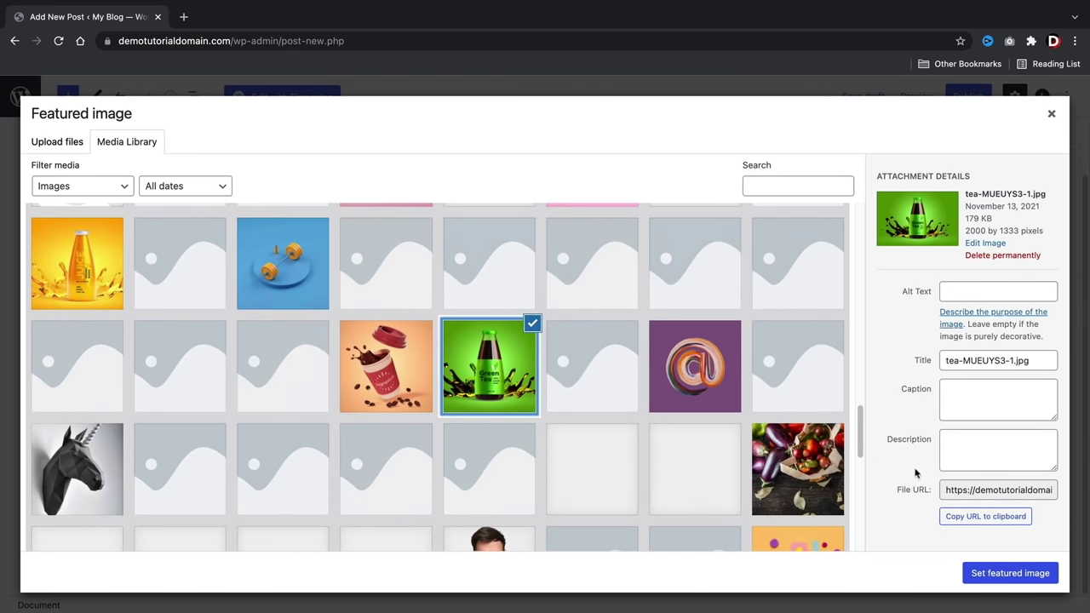
pyautogui.click(998, 572)
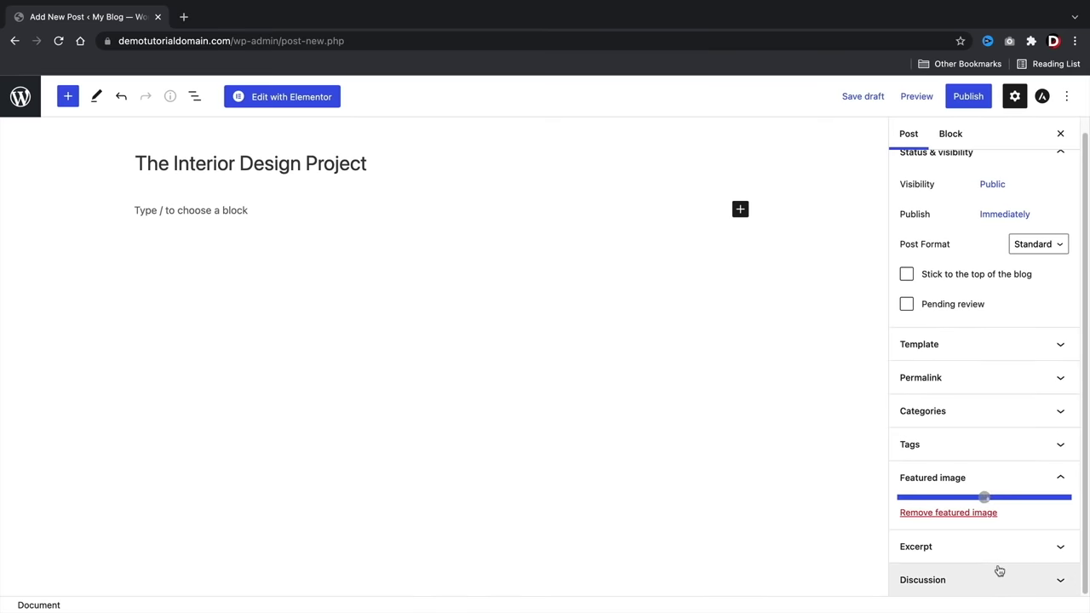
# Step: Publish the post and open it in Elementor
pyautogui.click(268, 209)
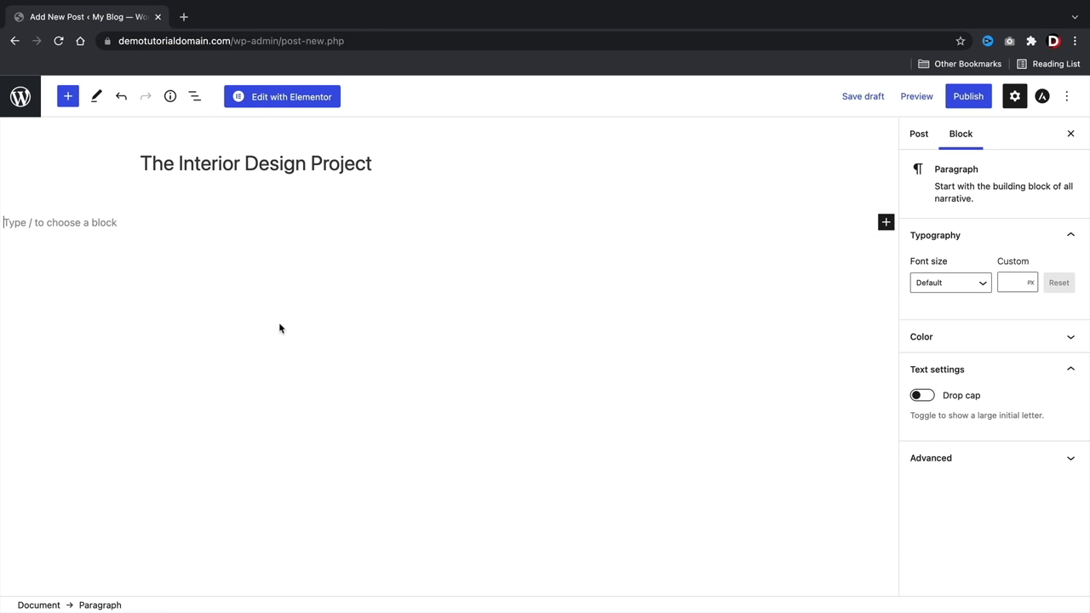
pyautogui.click(969, 97)
pyautogui.click(969, 97)
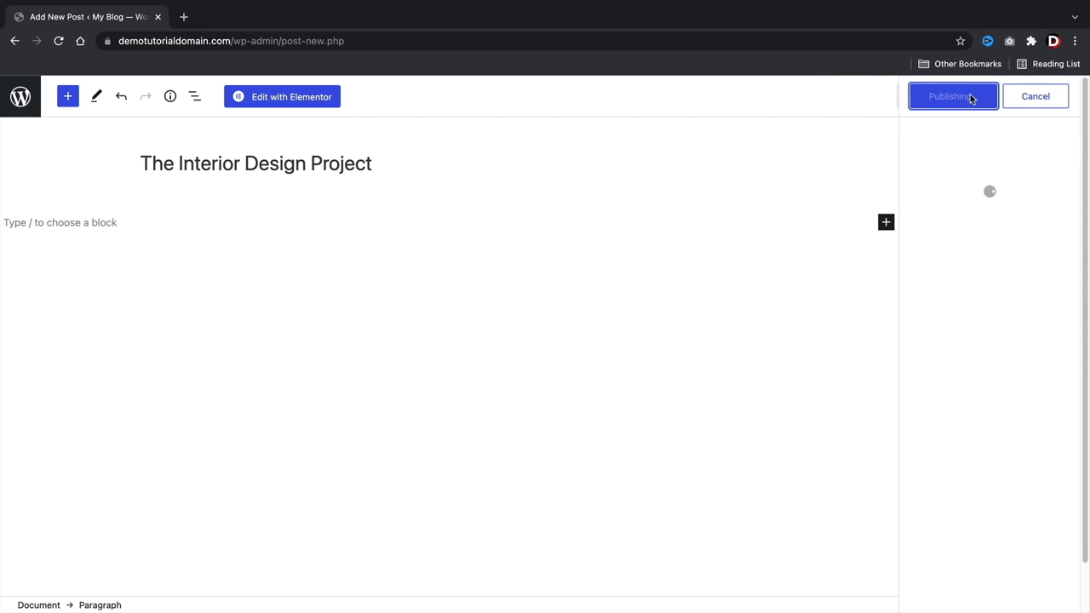
pyautogui.click(310, 98)
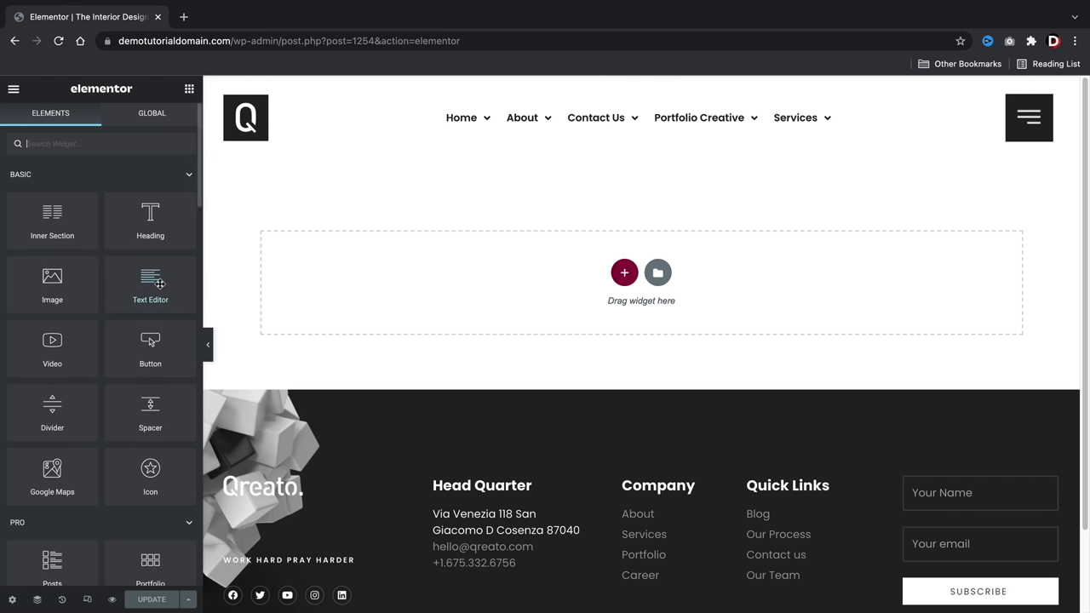
# Step: Add a Text Editor widget to the post, redoing the first misplaced attempt
pyautogui.moveTo(147, 285); pyautogui.dragTo(526, 300)
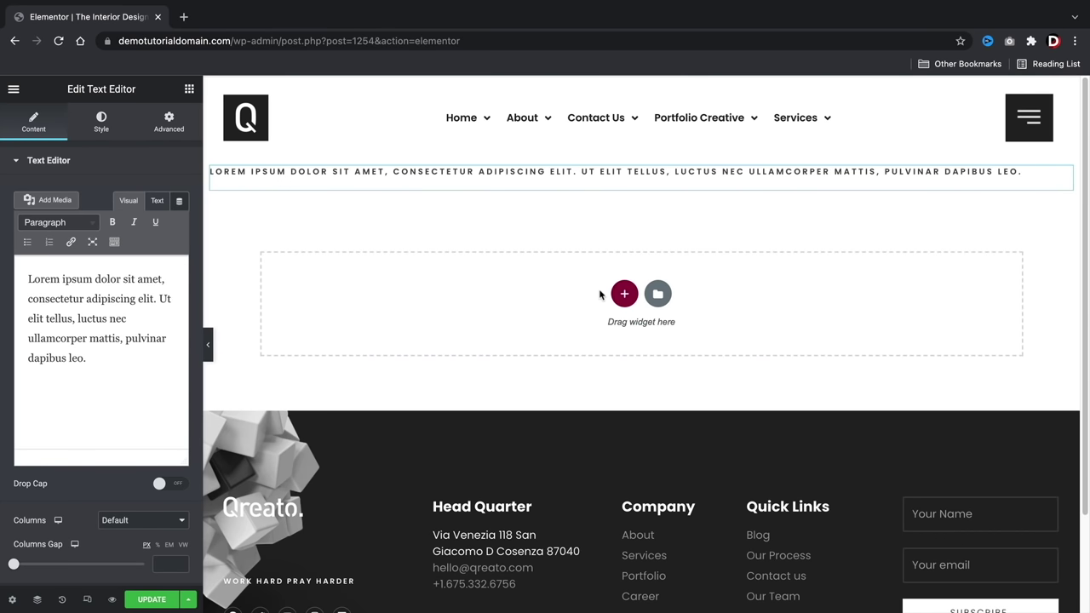
pyautogui.click(663, 155)
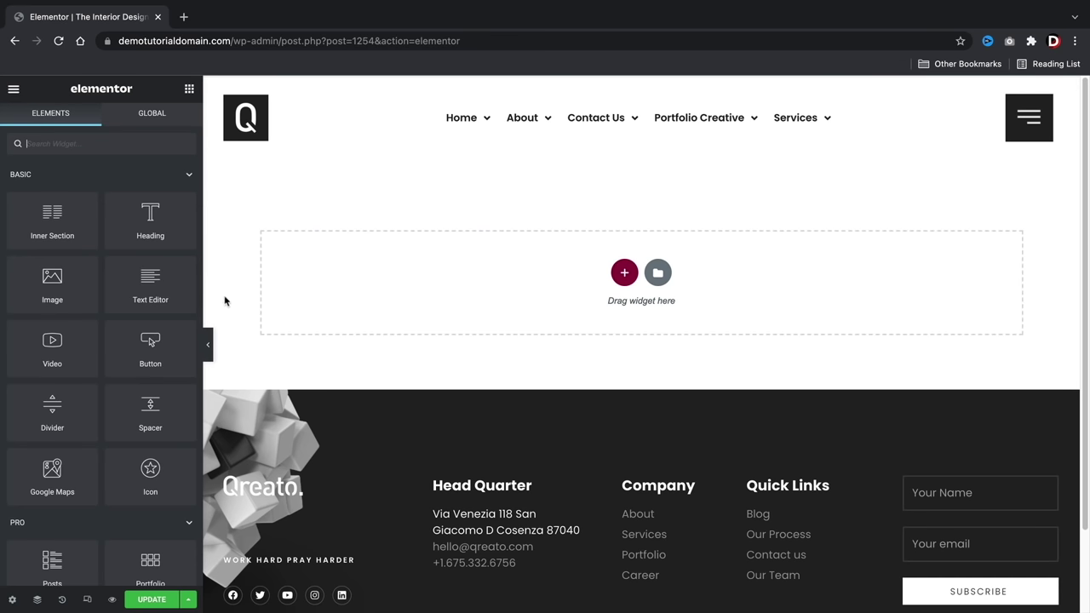
pyautogui.moveTo(136, 288); pyautogui.dragTo(497, 307)
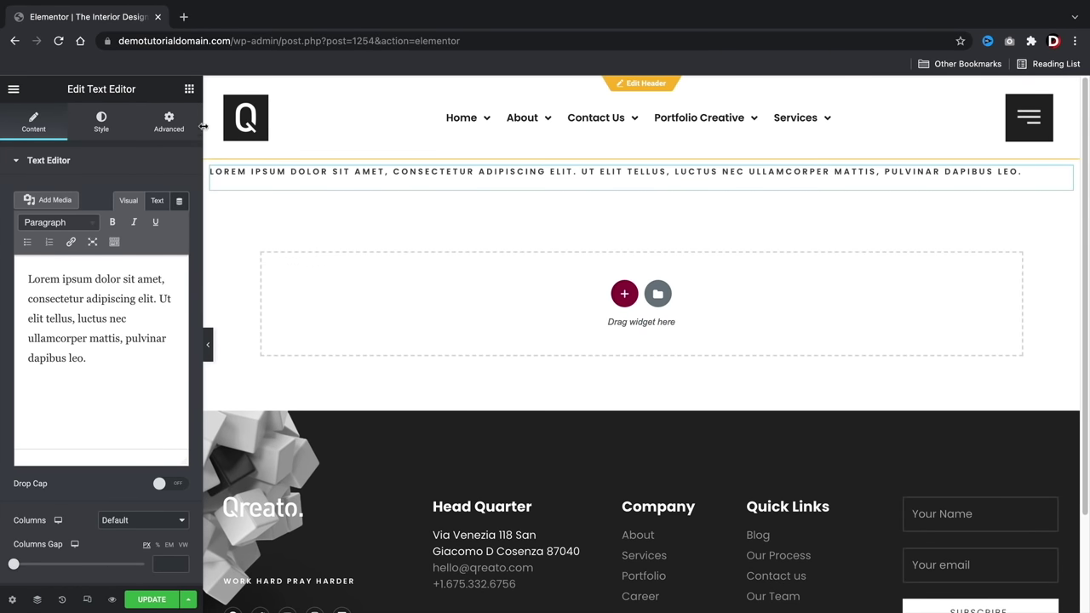
pyautogui.click(189, 89)
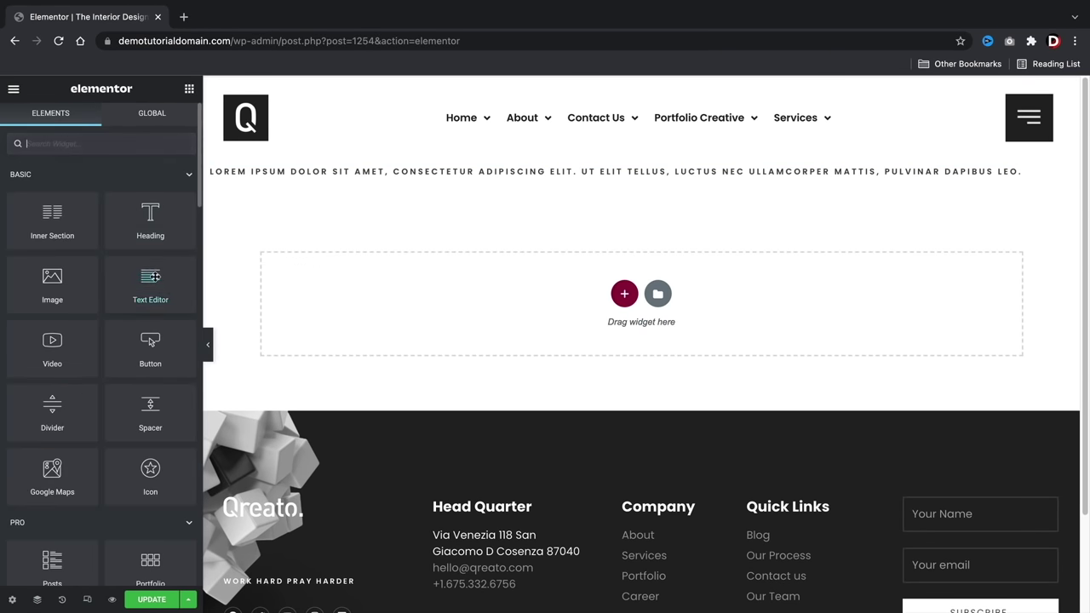
# Step: Place an Image widget below the text showing the gift-box image
pyautogui.moveTo(50, 294); pyautogui.dragTo(418, 183)
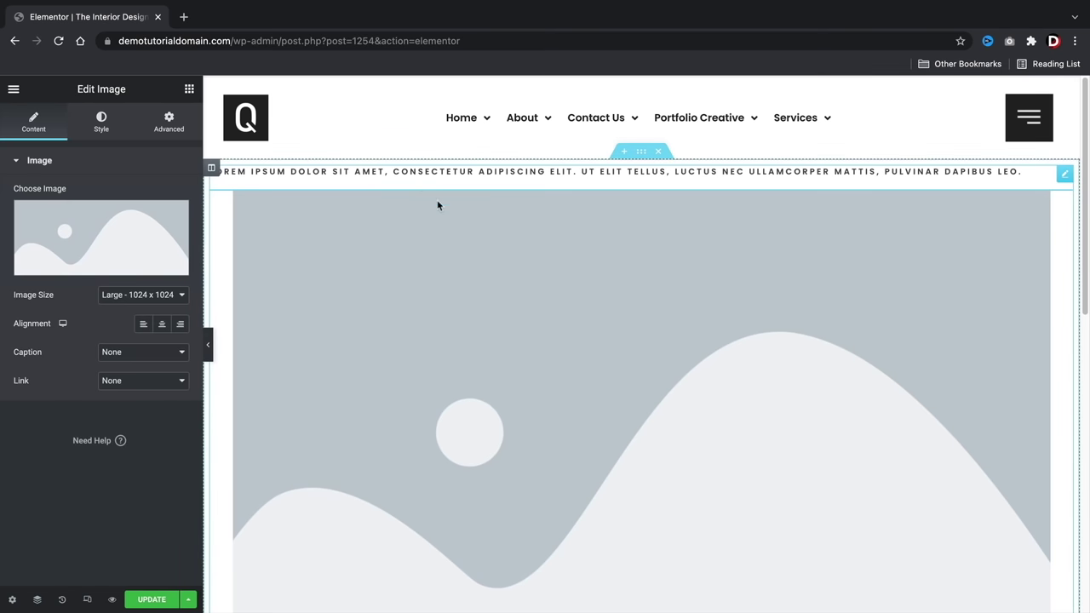
pyautogui.scroll(-2, 568, 341)
pyautogui.scroll(1, 486, 312)
pyautogui.scroll(1, 478, 378)
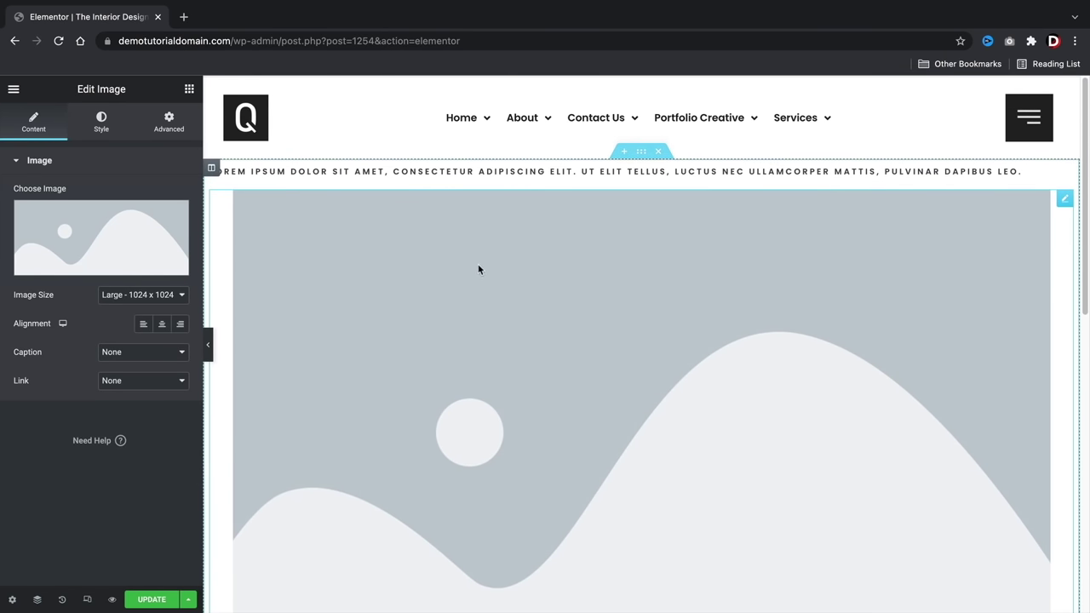
pyautogui.click(115, 239)
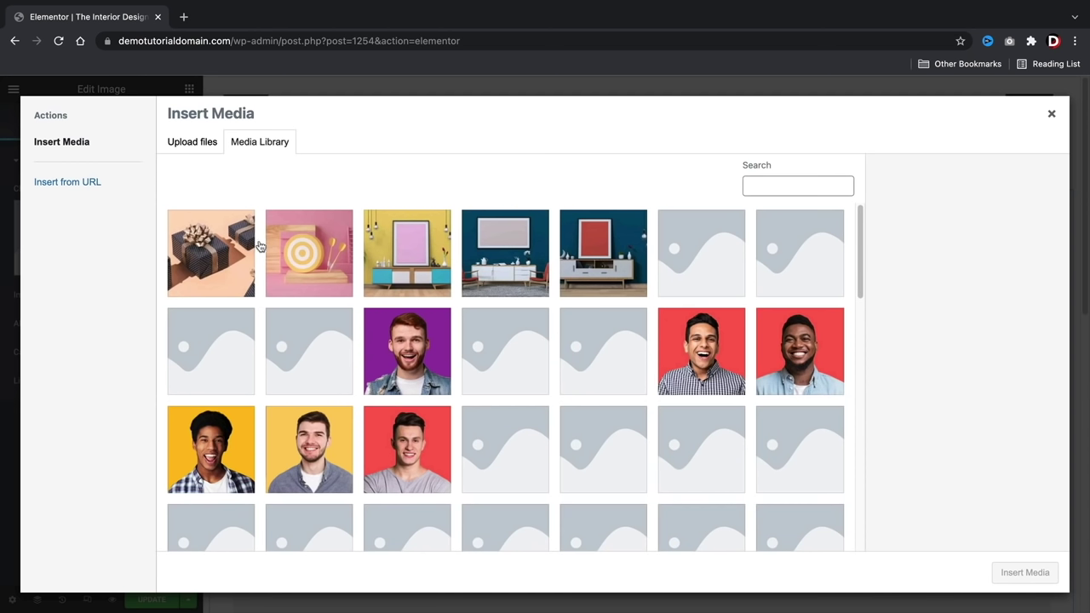
pyautogui.click(211, 258)
pyautogui.click(1026, 572)
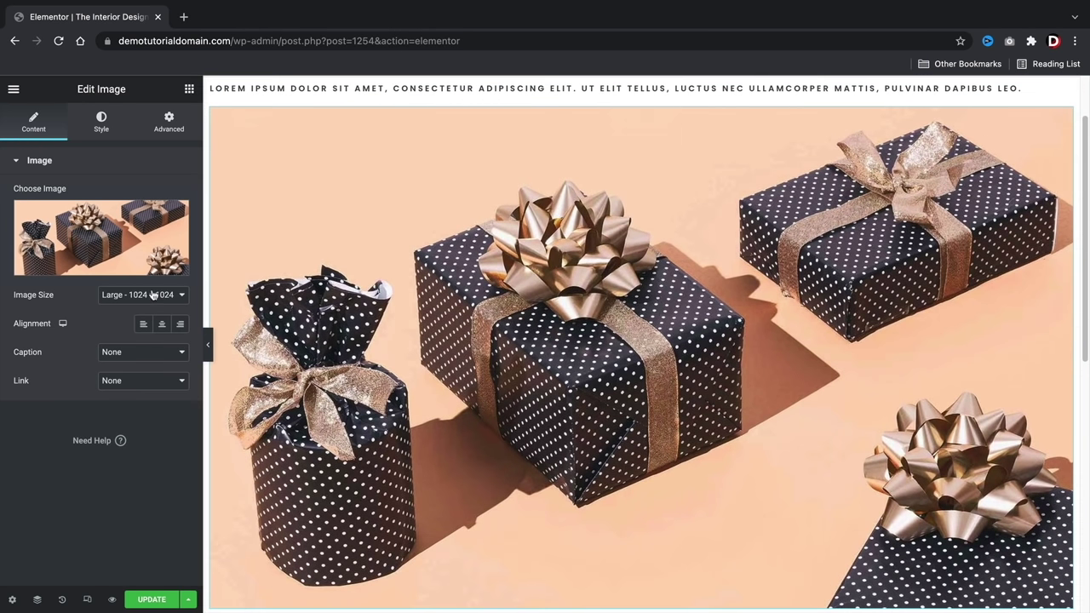
# Step: Set the gift-box image to Medium 300 x 300 and update the page
pyautogui.click(153, 294)
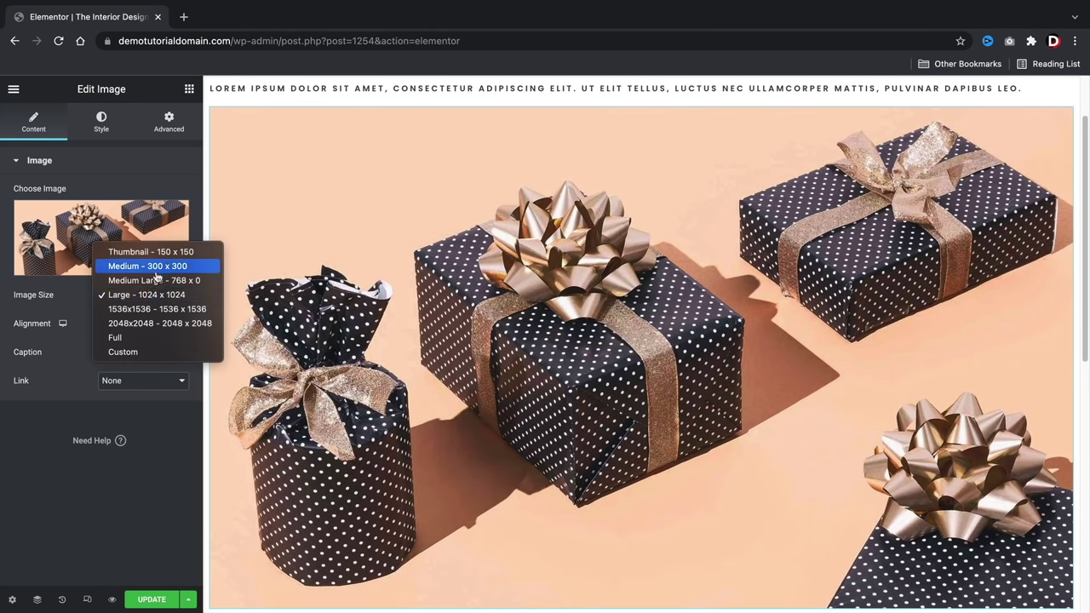
pyautogui.click(154, 266)
pyautogui.scroll(2, 536, 320)
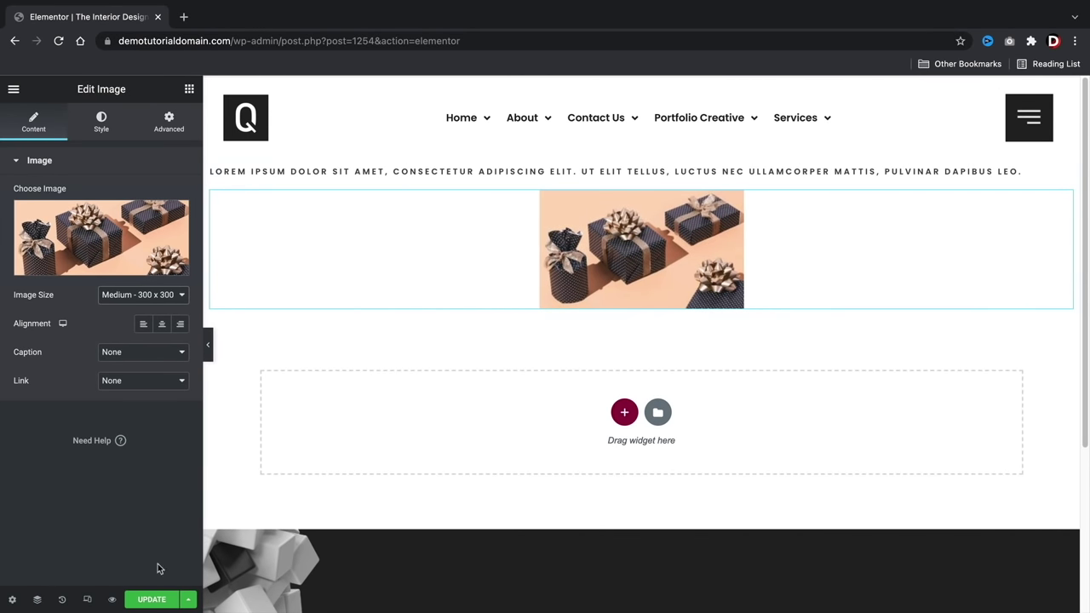
pyautogui.click(151, 601)
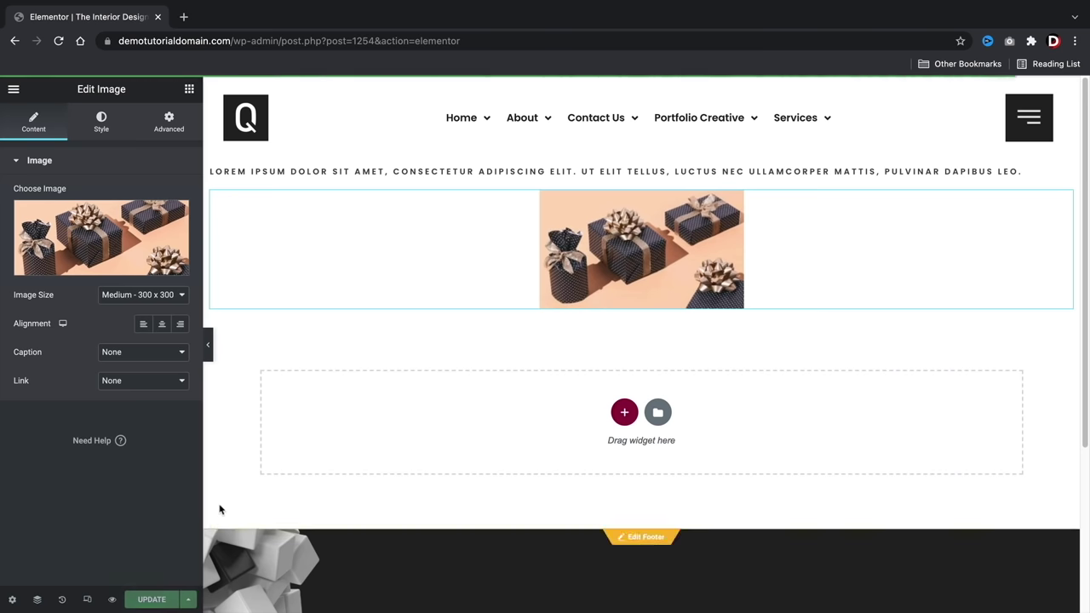
pyautogui.click(14, 89)
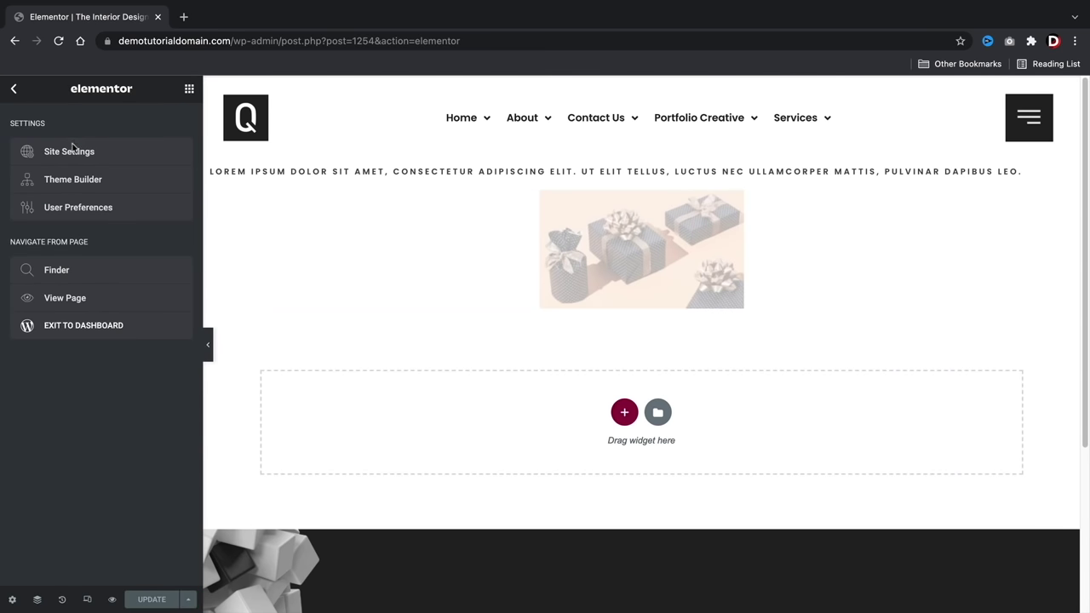
# Step: View the live post, then open the Portfolio Creative page in Elementor
pyautogui.click(85, 300)
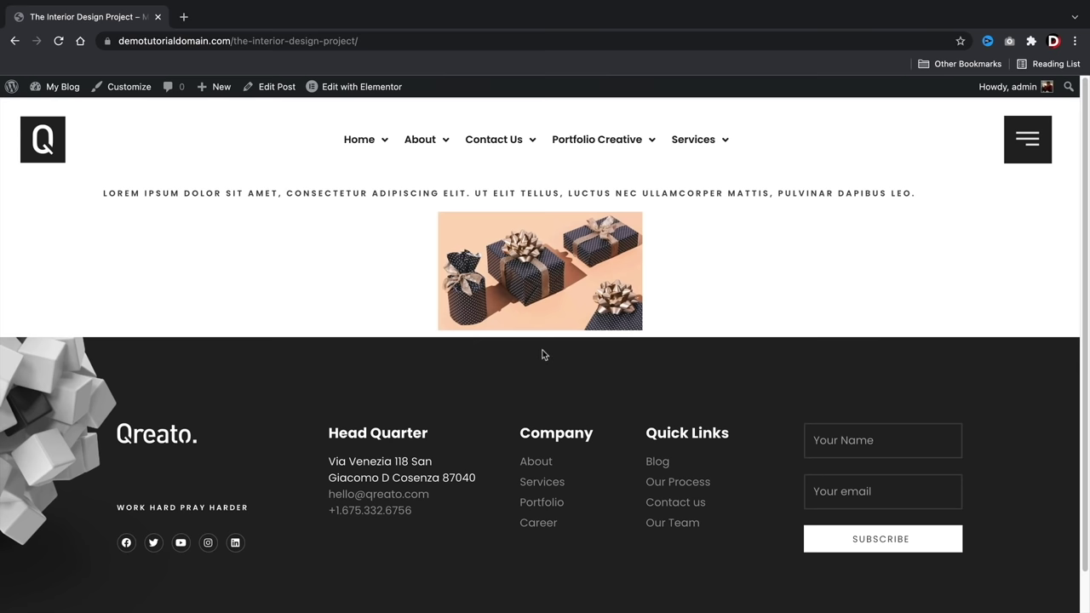
pyautogui.click(610, 141)
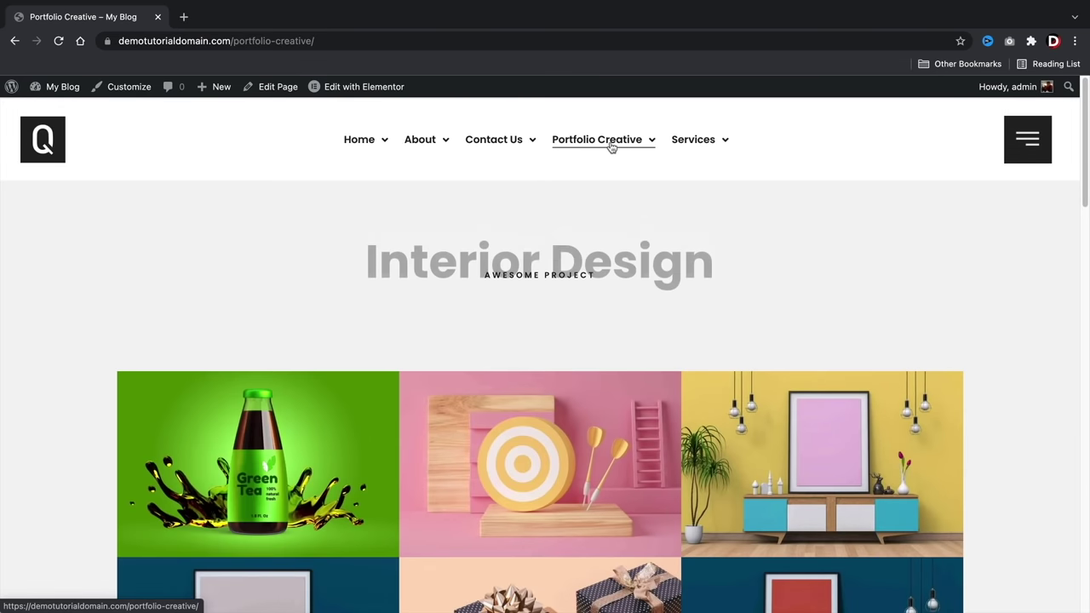
pyautogui.scroll(-2, 718, 235)
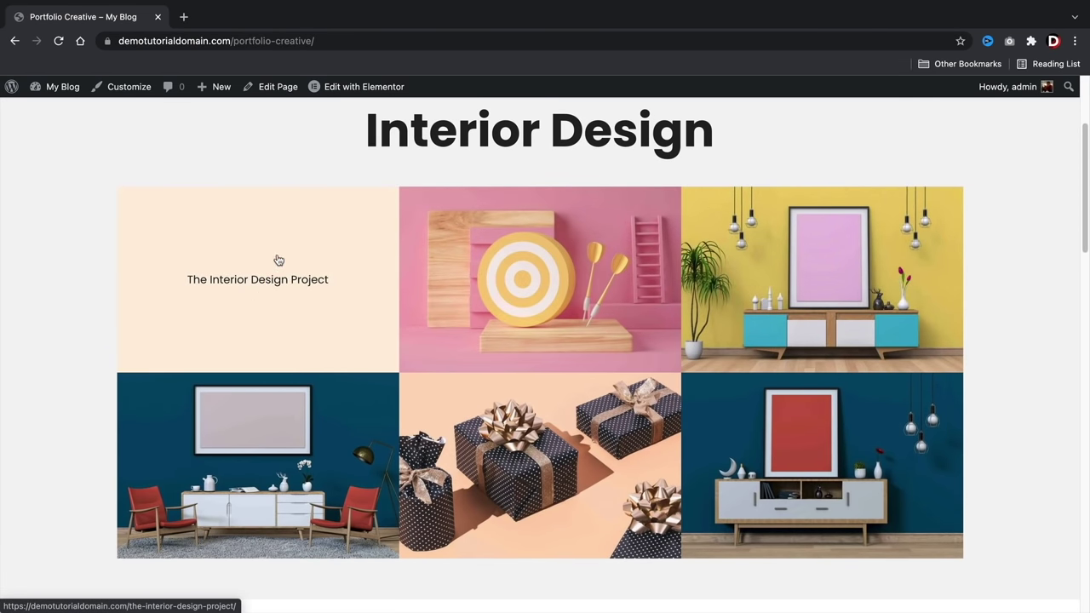
pyautogui.scroll(1, 283, 315)
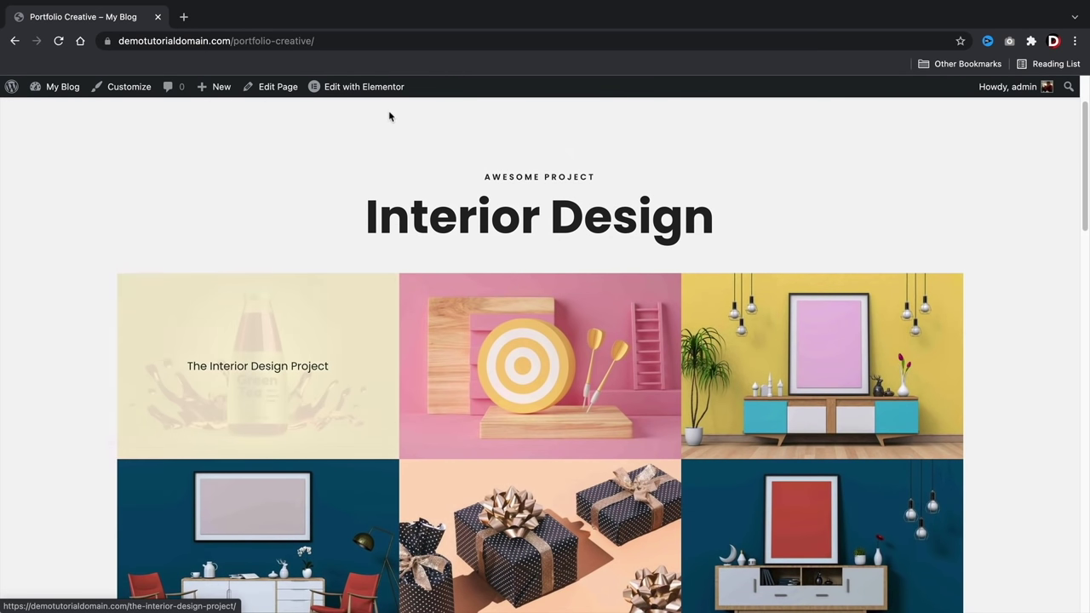
pyautogui.click(394, 93)
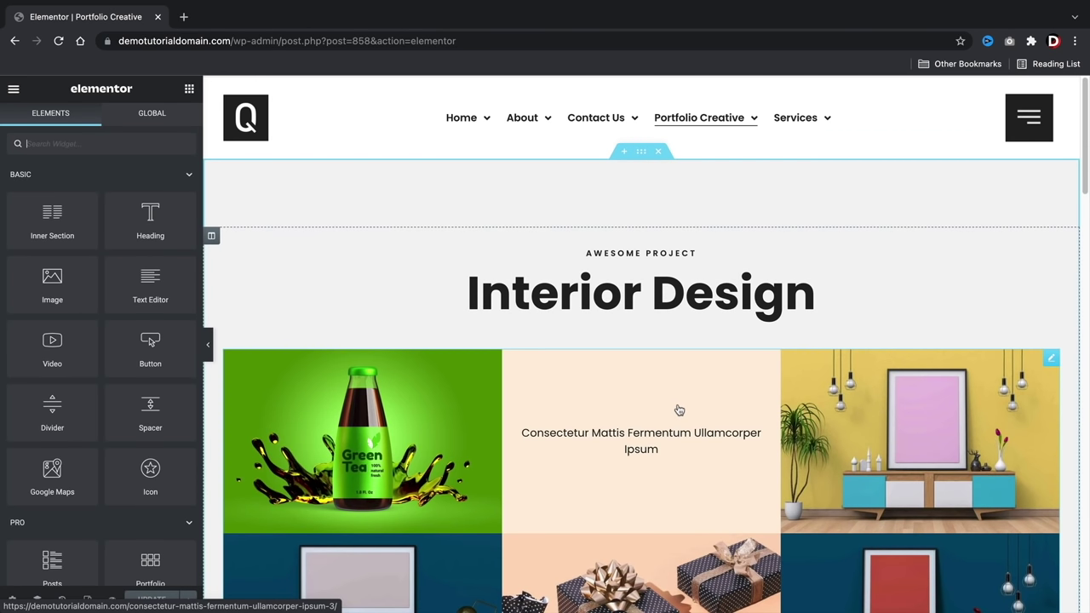
pyautogui.scroll(-1, 679, 411)
# Step: Turn on the Portfolio widget's filter bar with Categories as the taxonomy
pyautogui.click(675, 325)
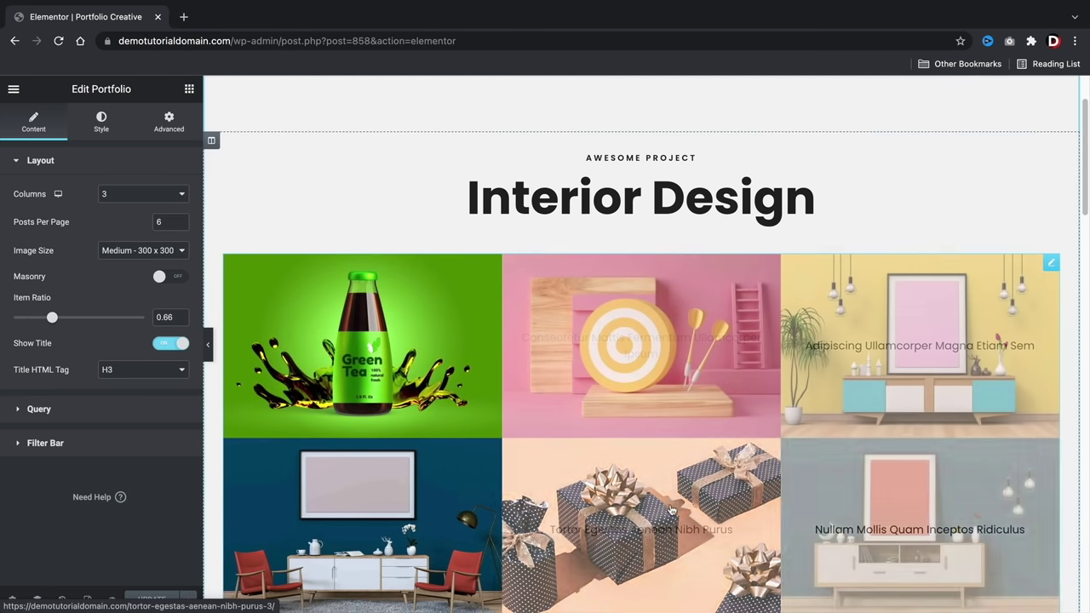
pyautogui.click(65, 441)
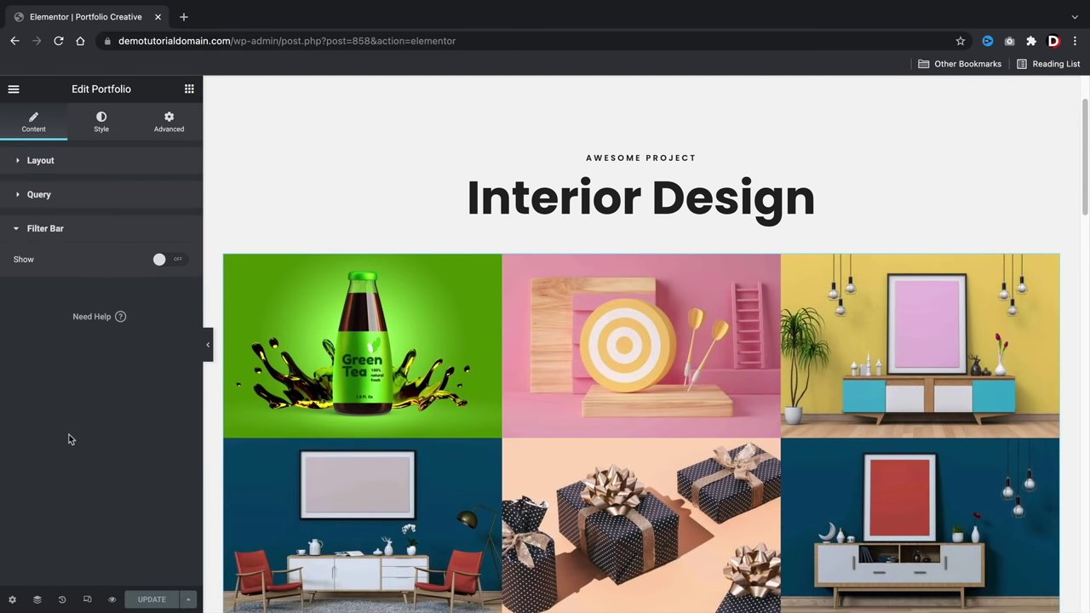
pyautogui.click(167, 260)
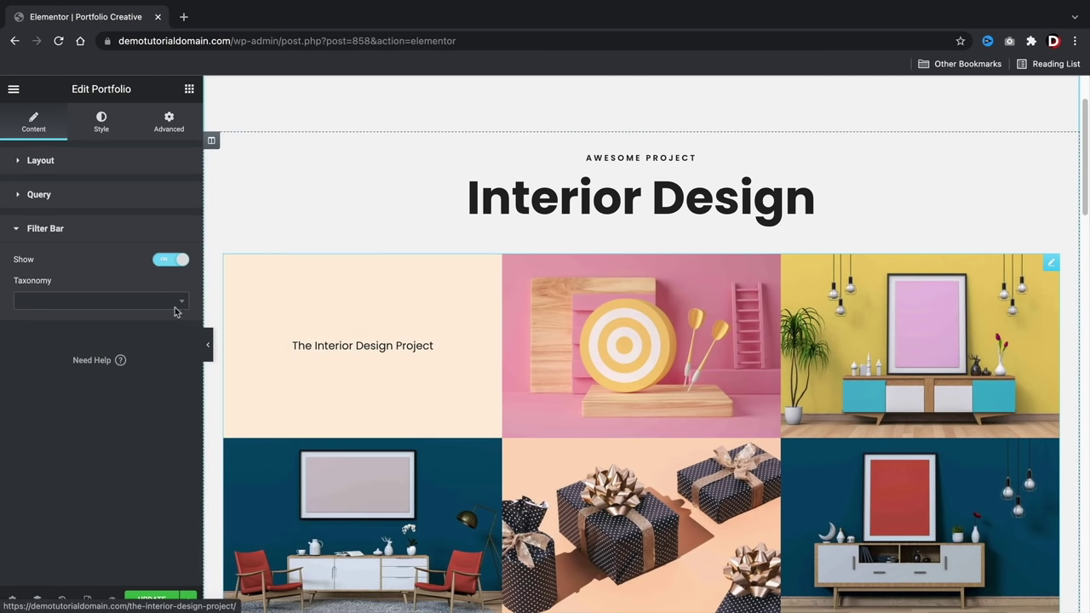
pyautogui.click(121, 309)
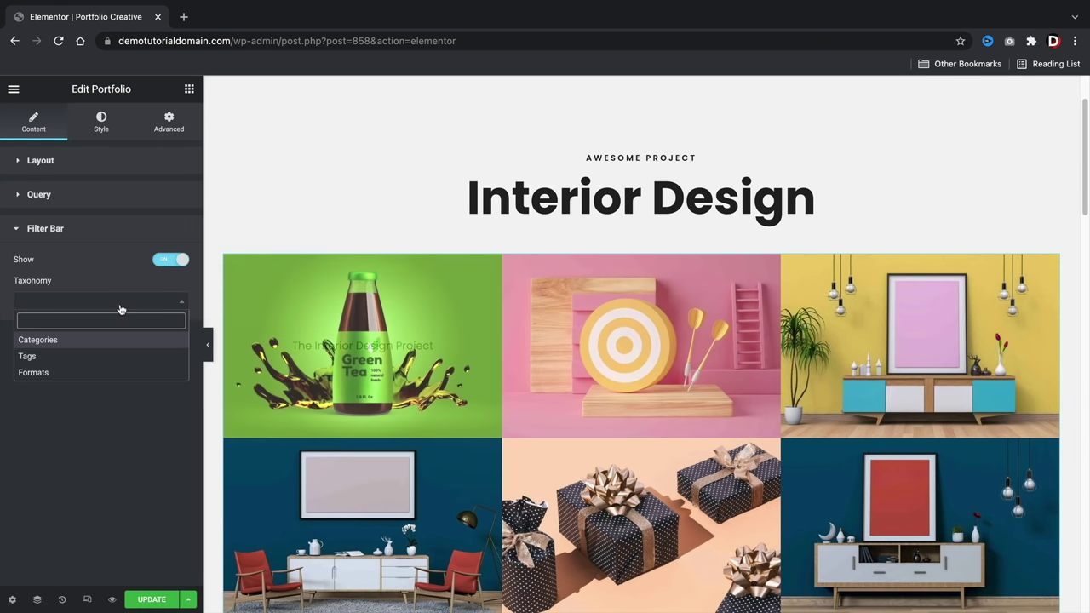
pyautogui.click(56, 341)
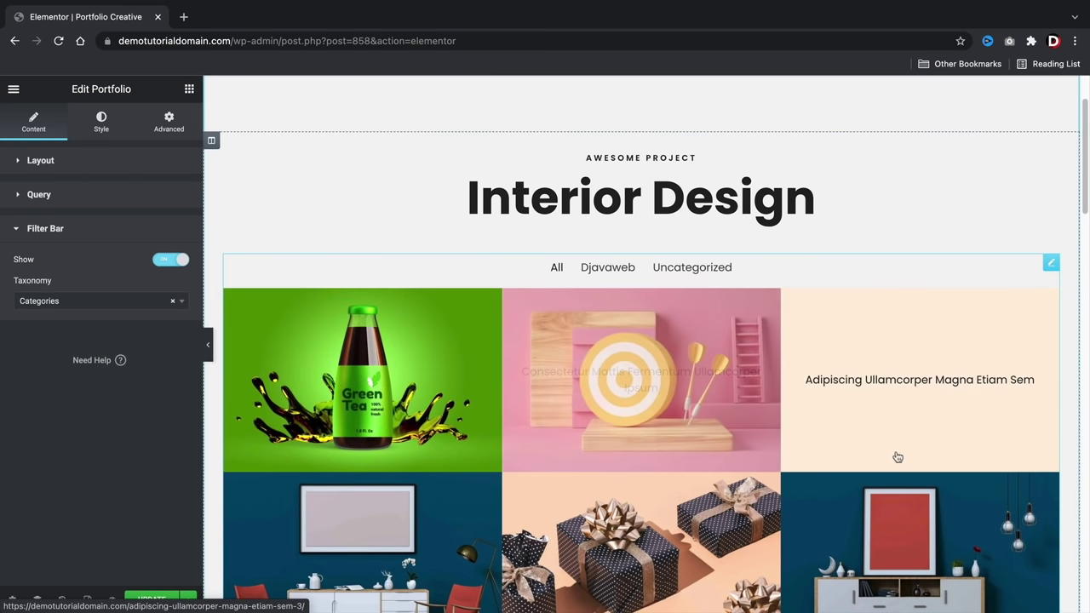
# Step: Test the Djavaweb, Uncategorized and All filters, then save the page
pyautogui.click(619, 267)
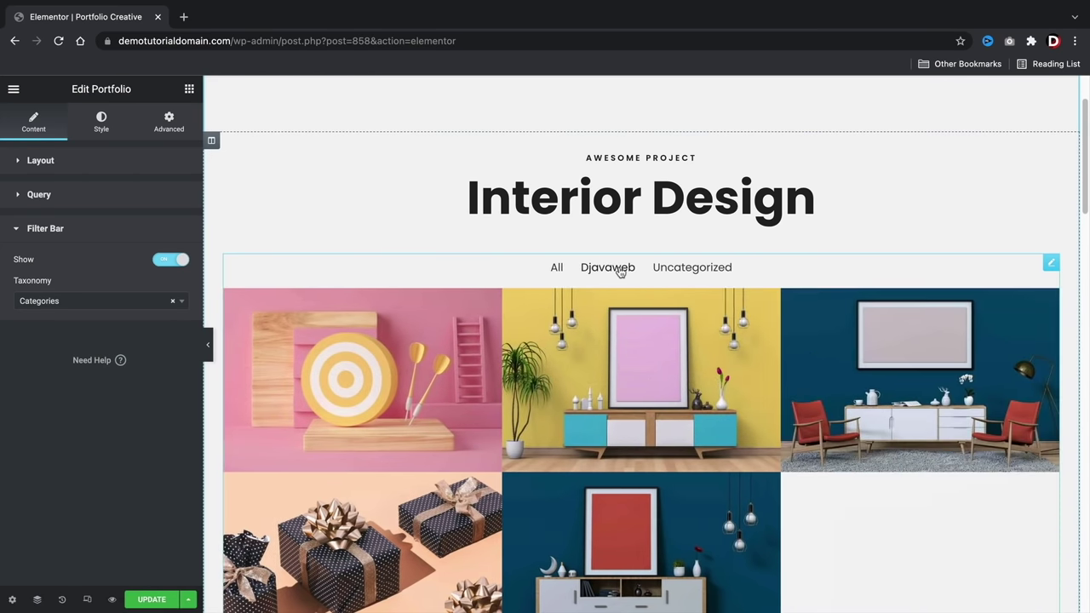
pyautogui.click(684, 271)
pyautogui.click(620, 271)
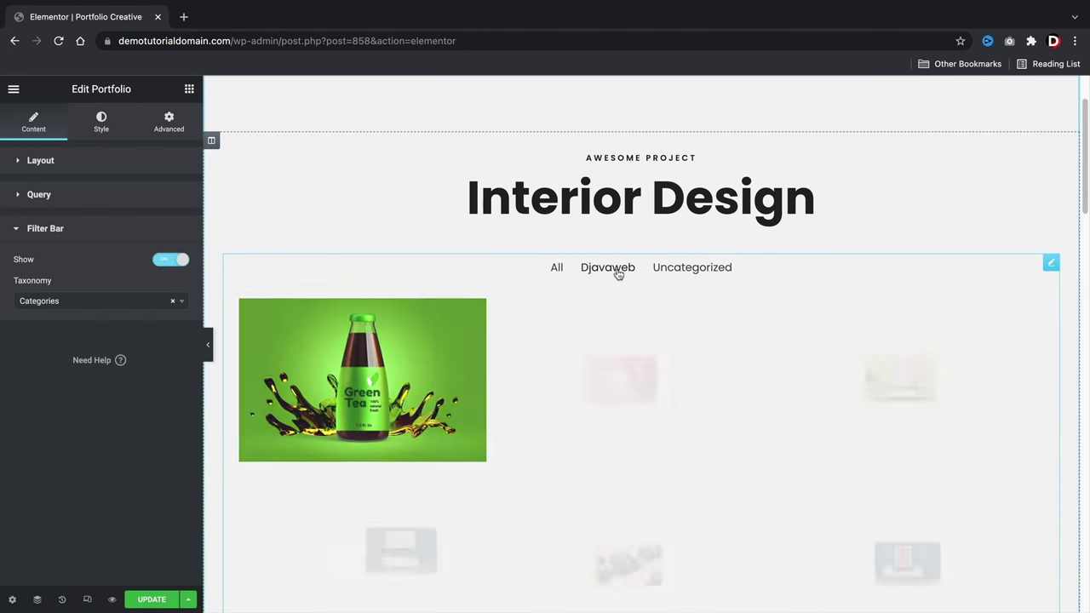
pyautogui.click(557, 267)
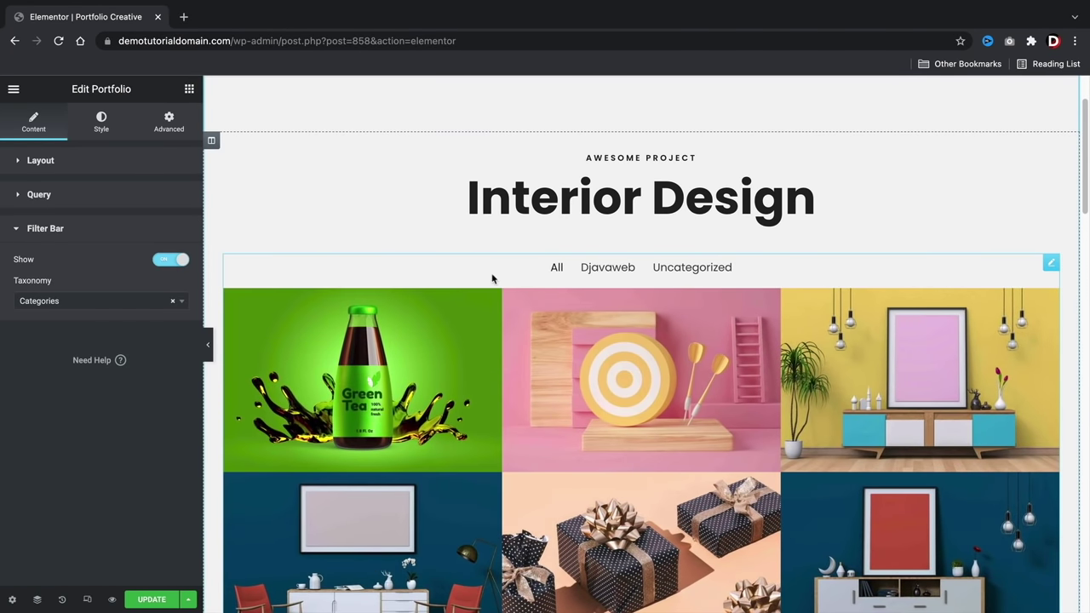
pyautogui.click(150, 600)
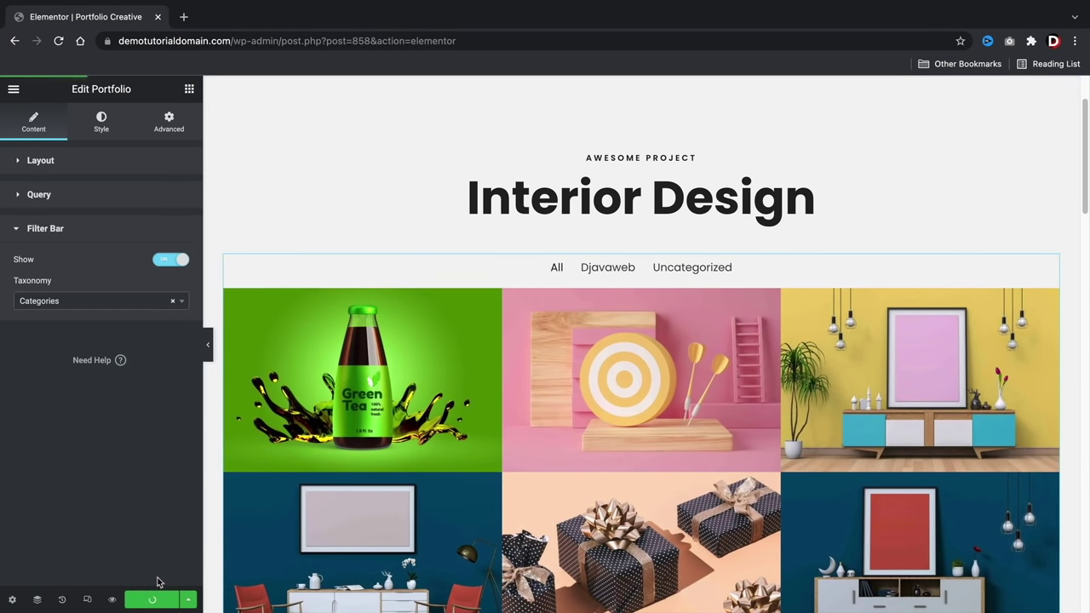
pyautogui.scroll(-1, 513, 409)
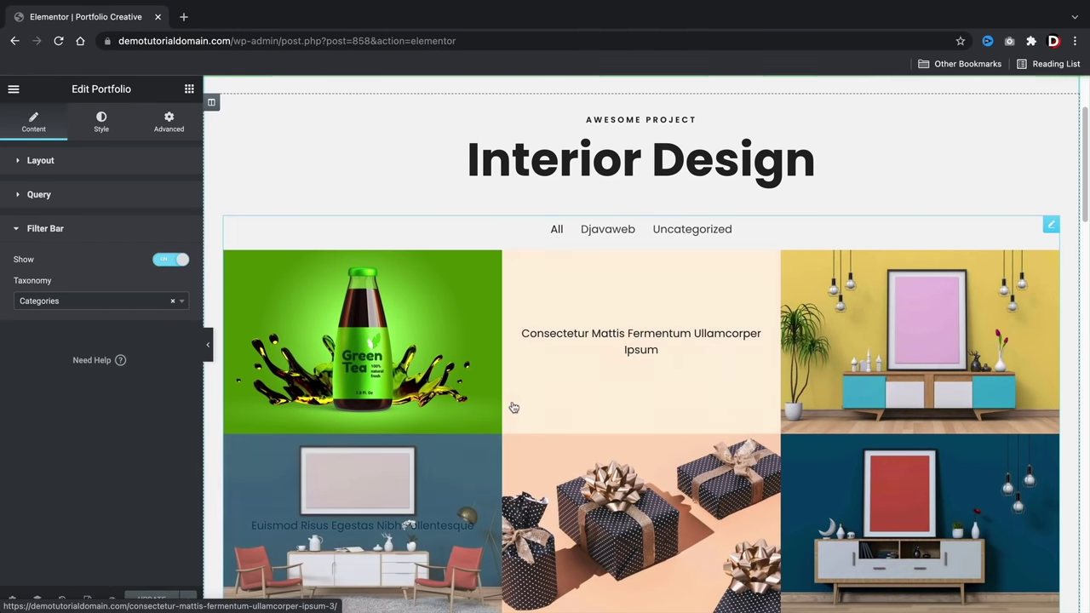
pyautogui.click(14, 89)
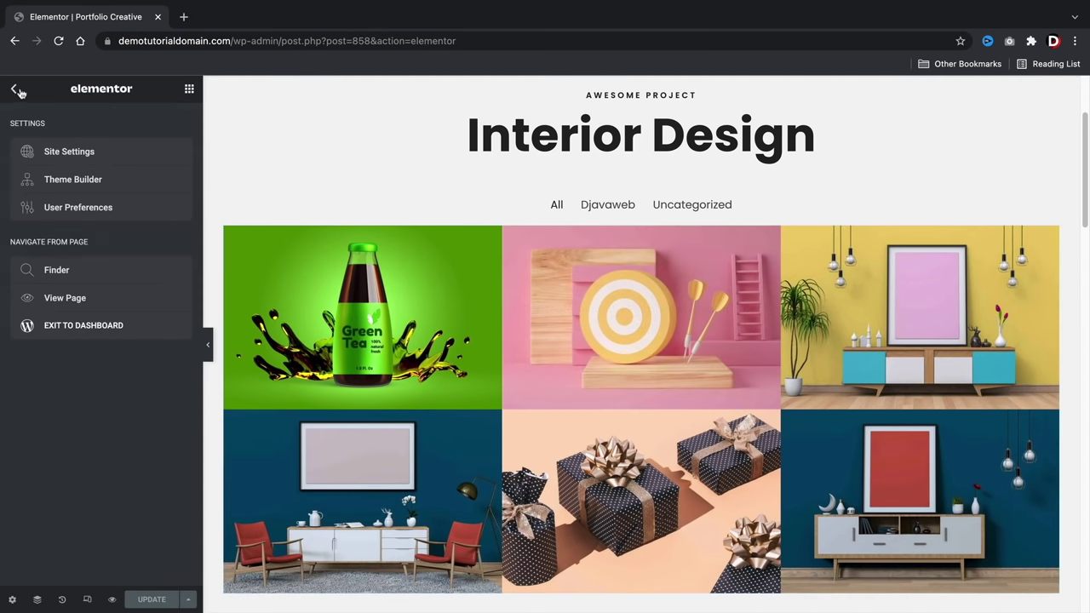
# Step: Open The Interior Design Project post in the WordPress post editor
pyautogui.click(85, 327)
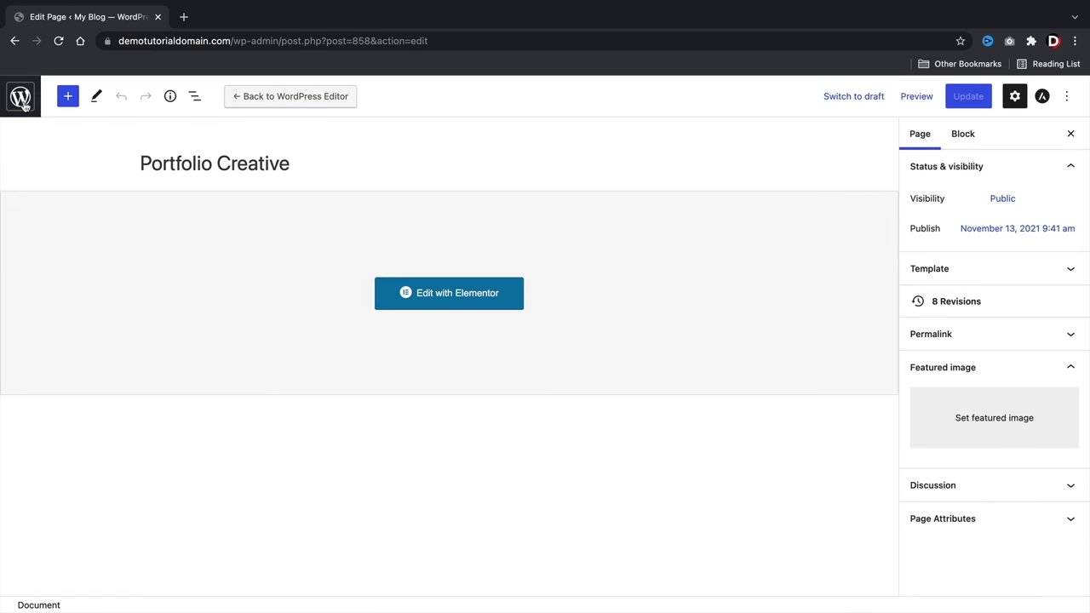
pyautogui.click(21, 99)
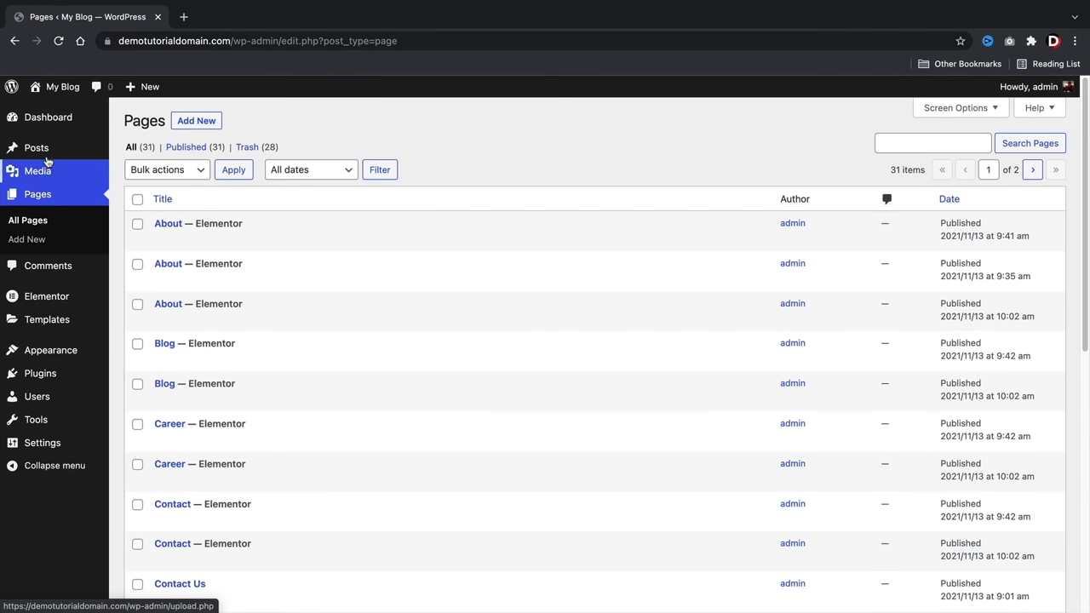
pyautogui.moveTo(45, 154)
pyautogui.click(143, 152)
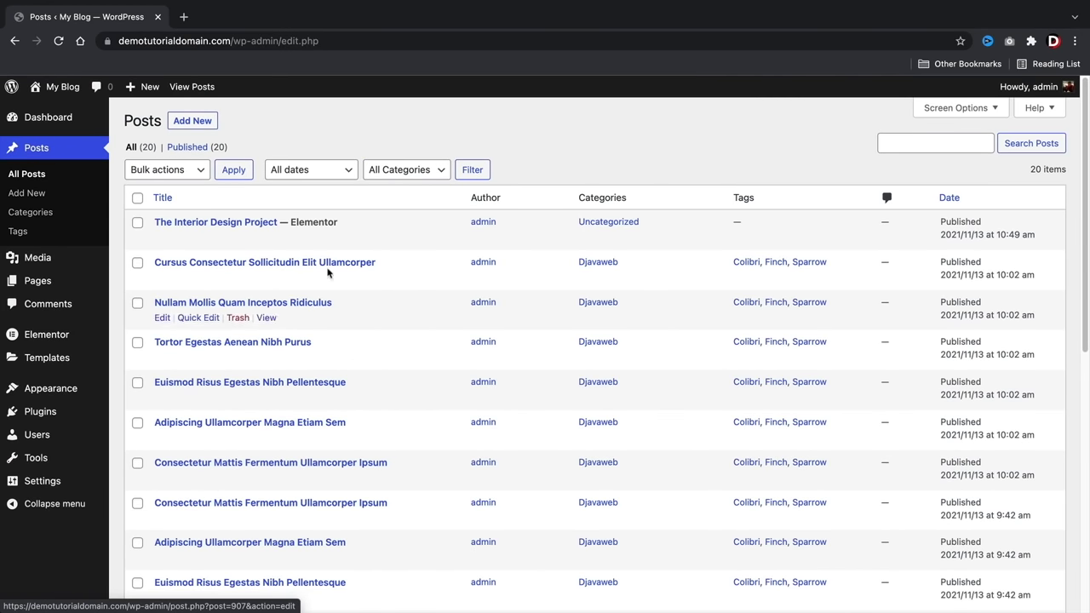
pyautogui.click(223, 224)
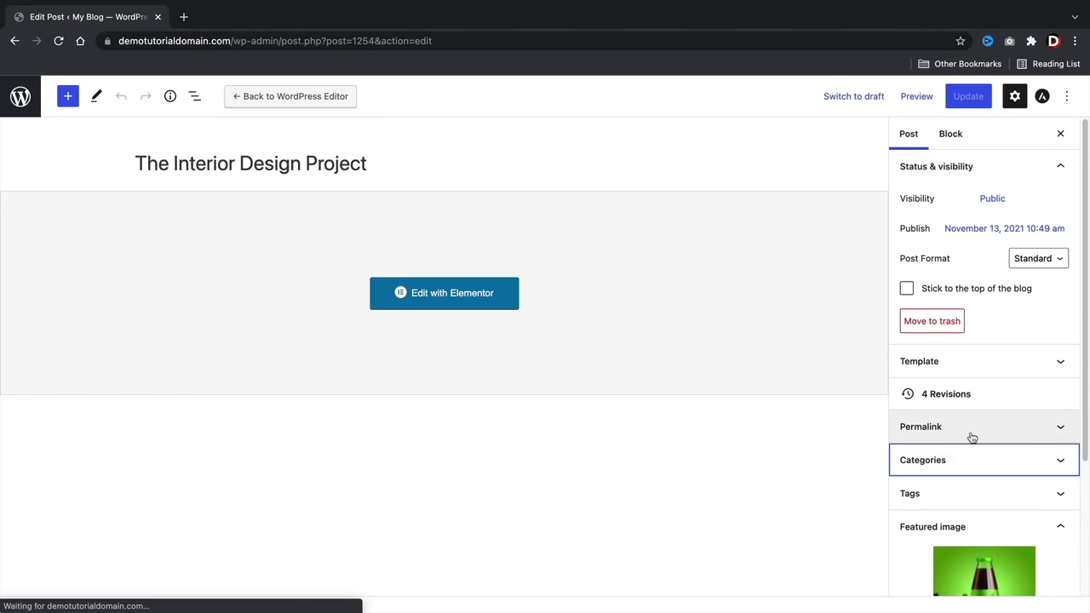
# Step: Add a new Drink category to the post and update it
pyautogui.scroll(-2, 971, 438)
pyautogui.click(992, 368)
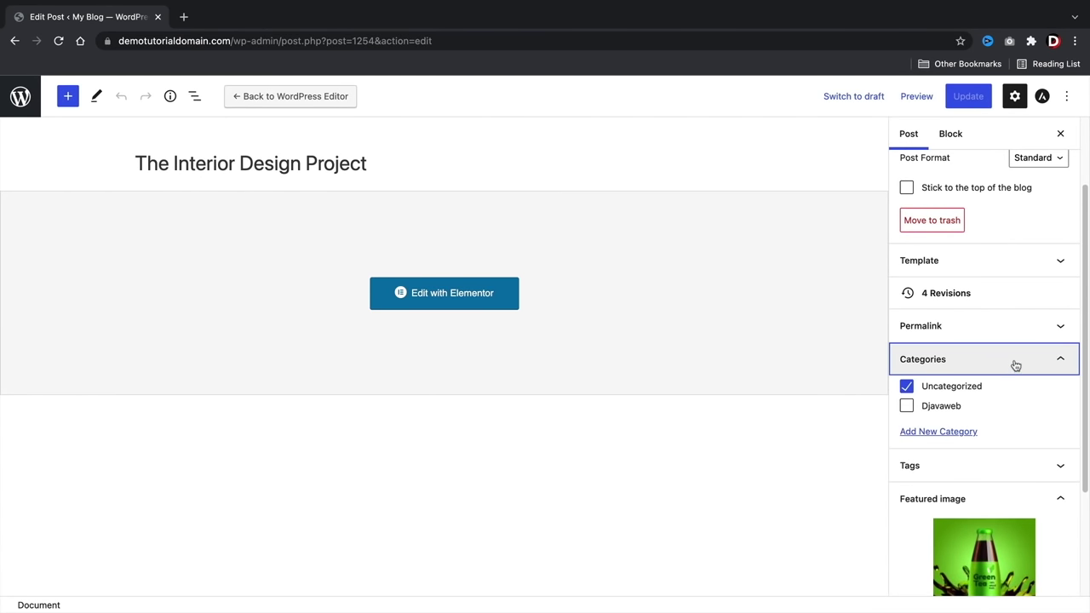
pyautogui.scroll(-1, 990, 362)
pyautogui.click(962, 346)
pyautogui.click(967, 385)
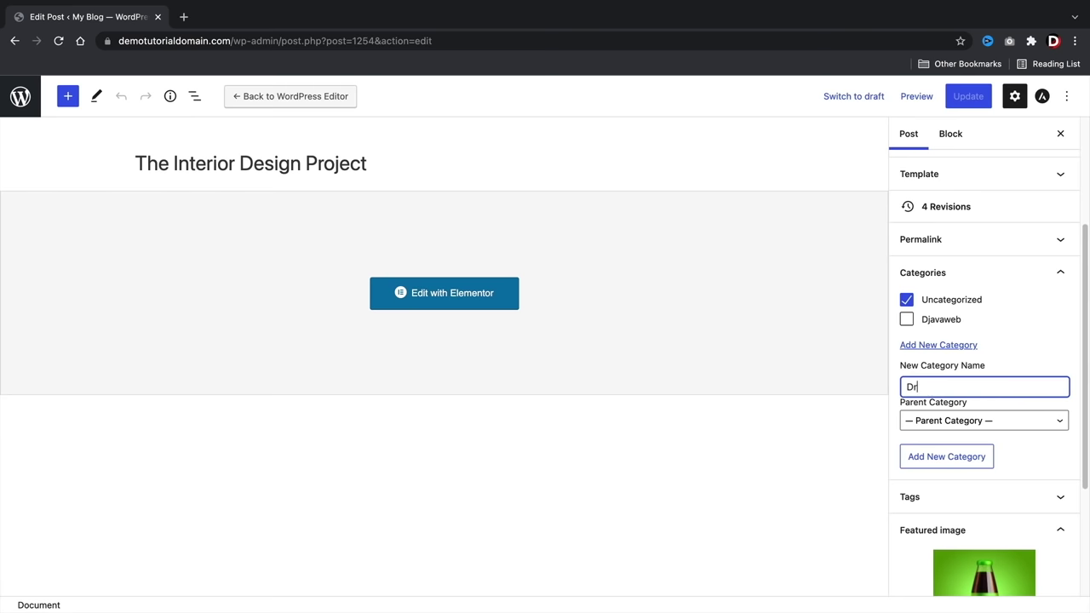
pyautogui.click(939, 458)
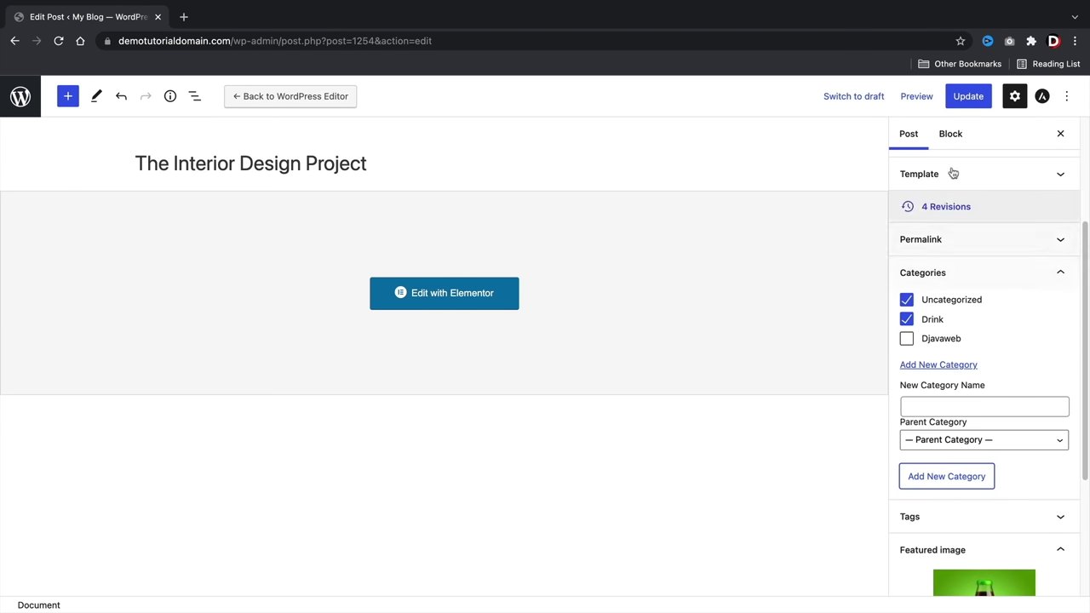
pyautogui.click(968, 96)
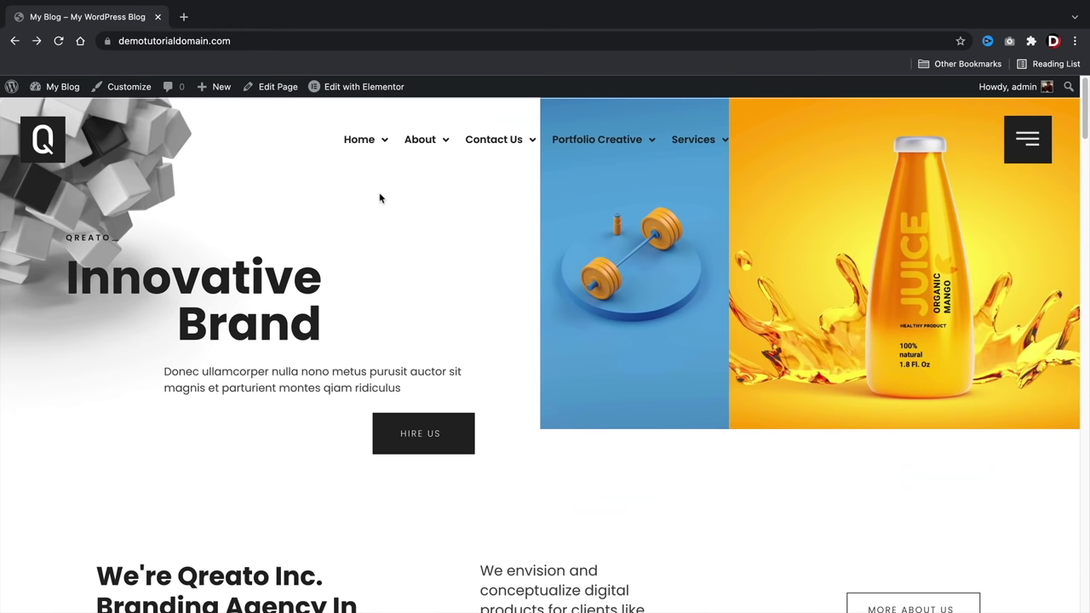
# Step: Open Elementor's Theme Builder under Templates and show the Header templates
pyautogui.moveTo(623, 149)
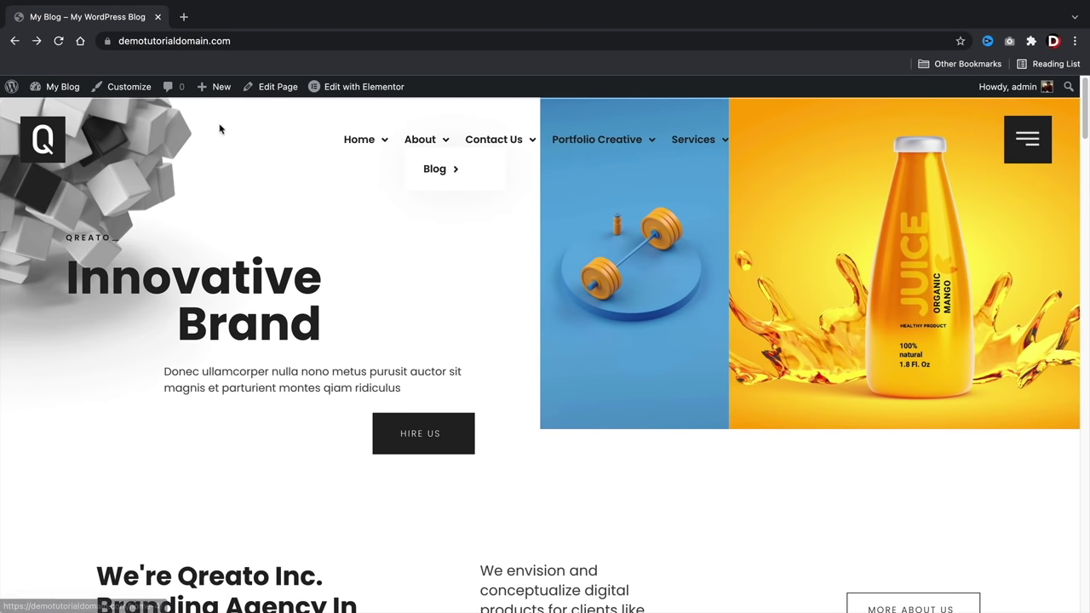
pyautogui.moveTo(70, 99)
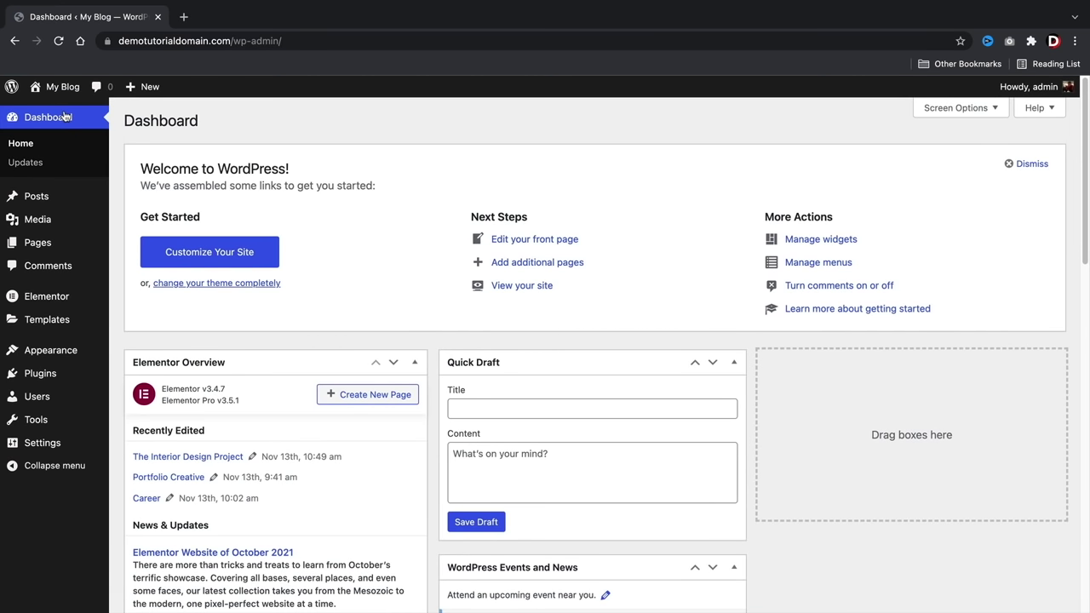
pyautogui.moveTo(65, 189)
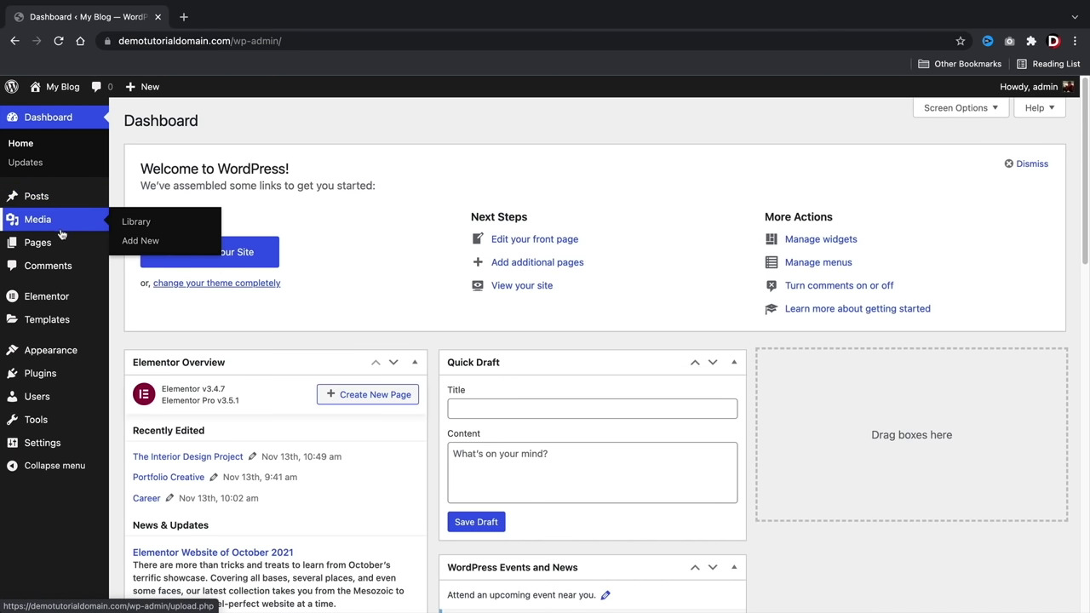
pyautogui.moveTo(56, 297)
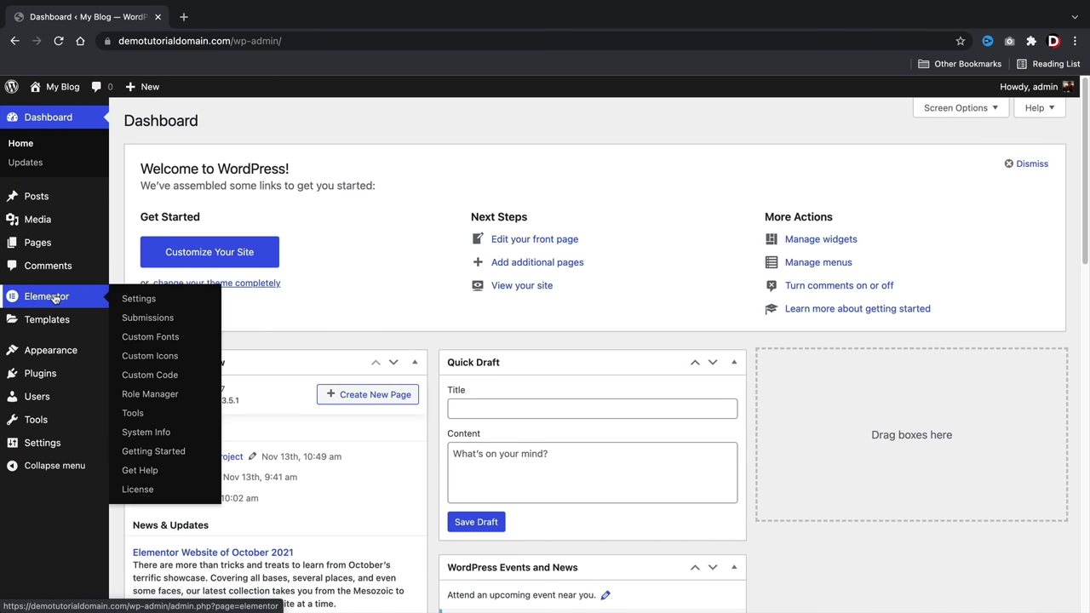
pyautogui.moveTo(57, 320)
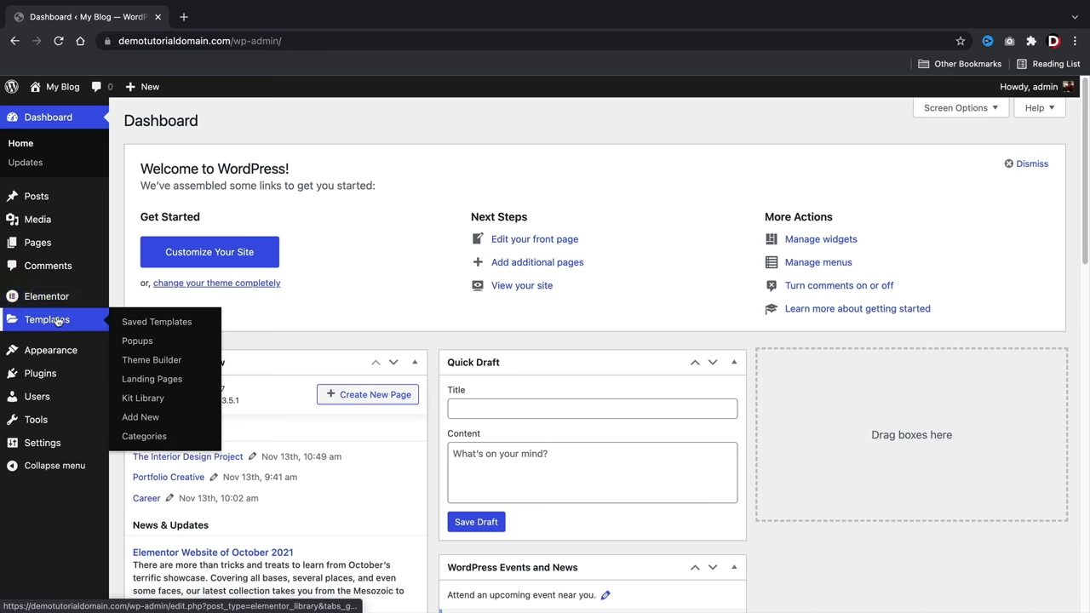
pyautogui.click(149, 362)
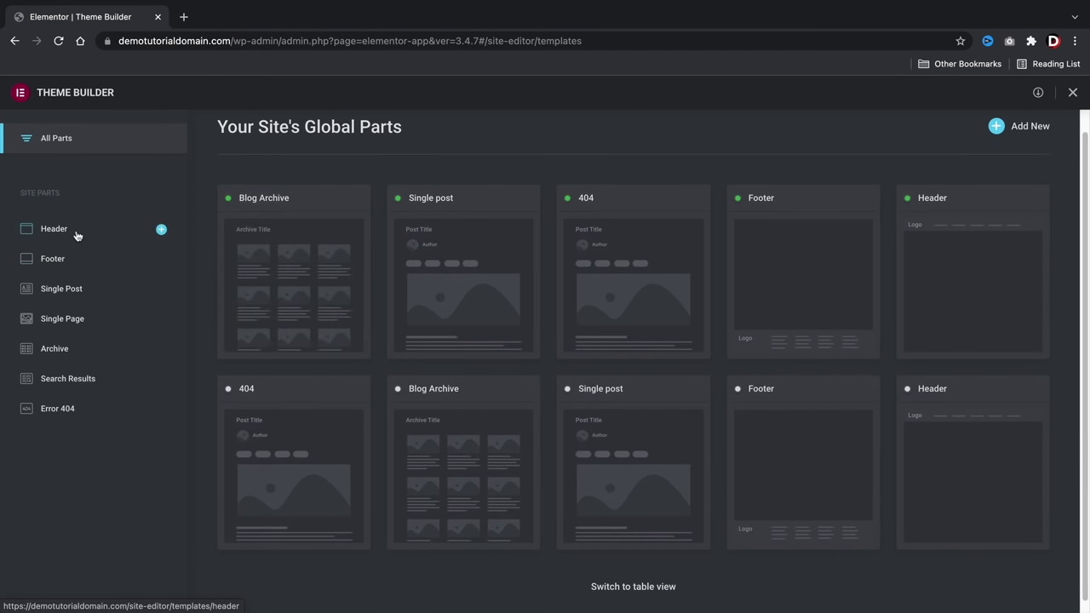
pyautogui.click(75, 233)
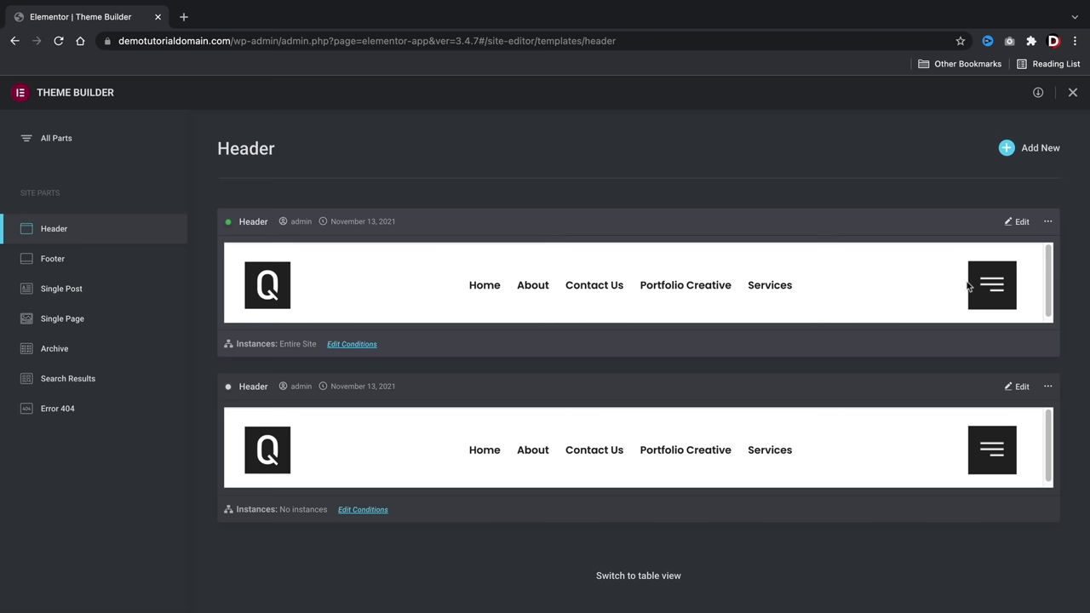
# Step: Edit the Header template applied to the Entire Site
pyautogui.click(1020, 223)
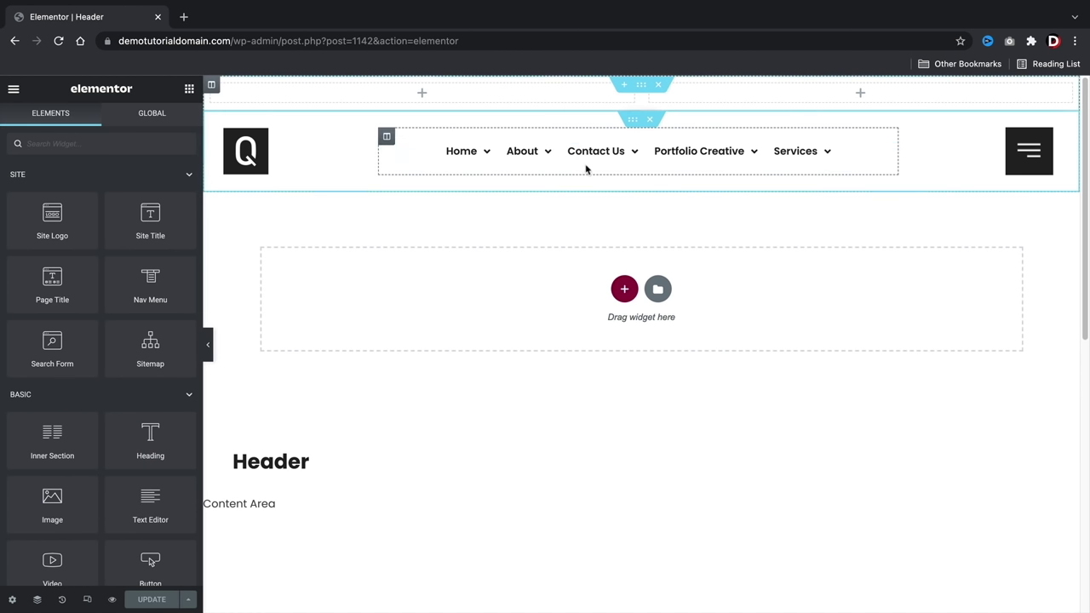
# Step: Link the hamburger image to open the Offcanvas (Template) popup, test it, and save
pyautogui.click(1022, 149)
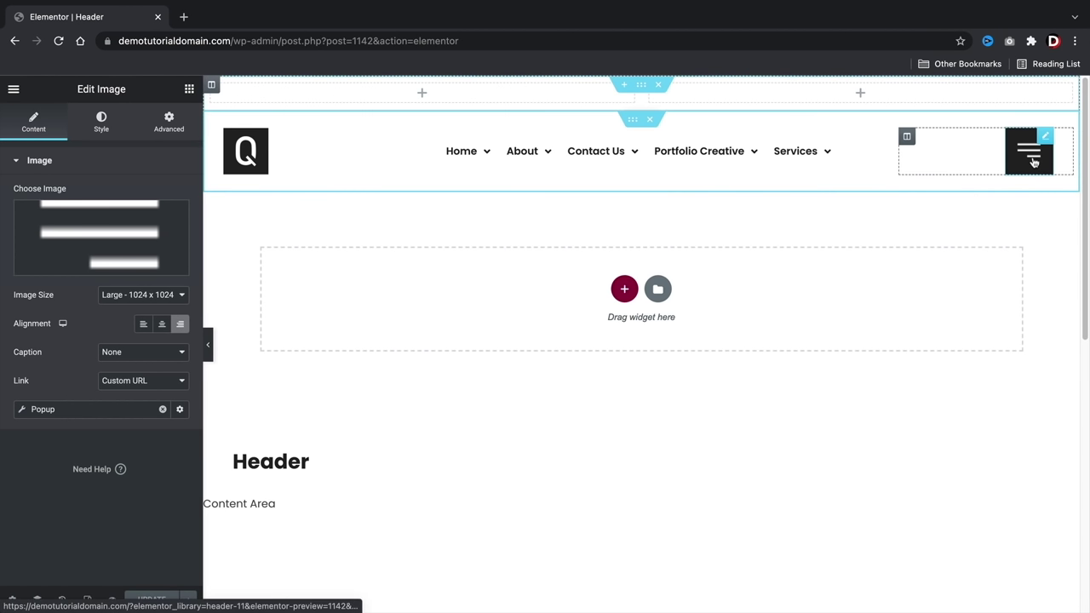
pyautogui.click(106, 414)
pyautogui.click(57, 522)
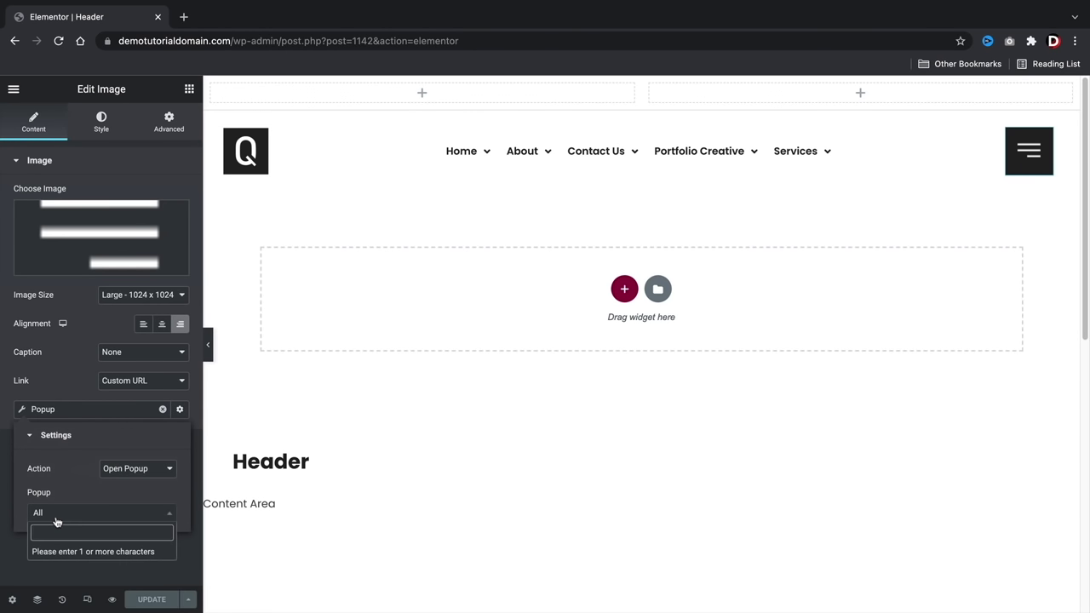
pyautogui.write('off')
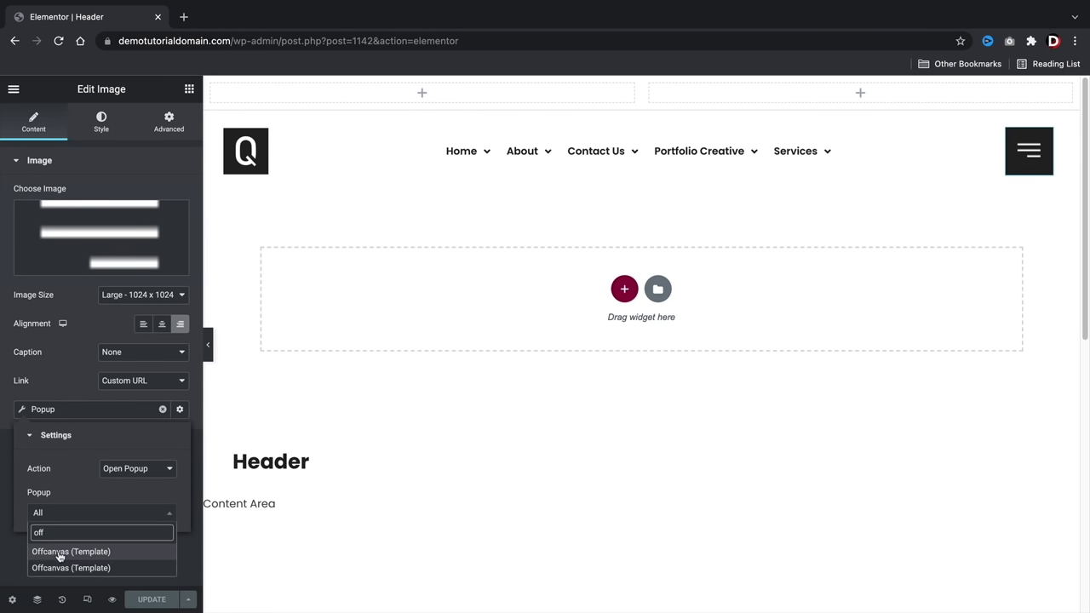
pyautogui.click(59, 553)
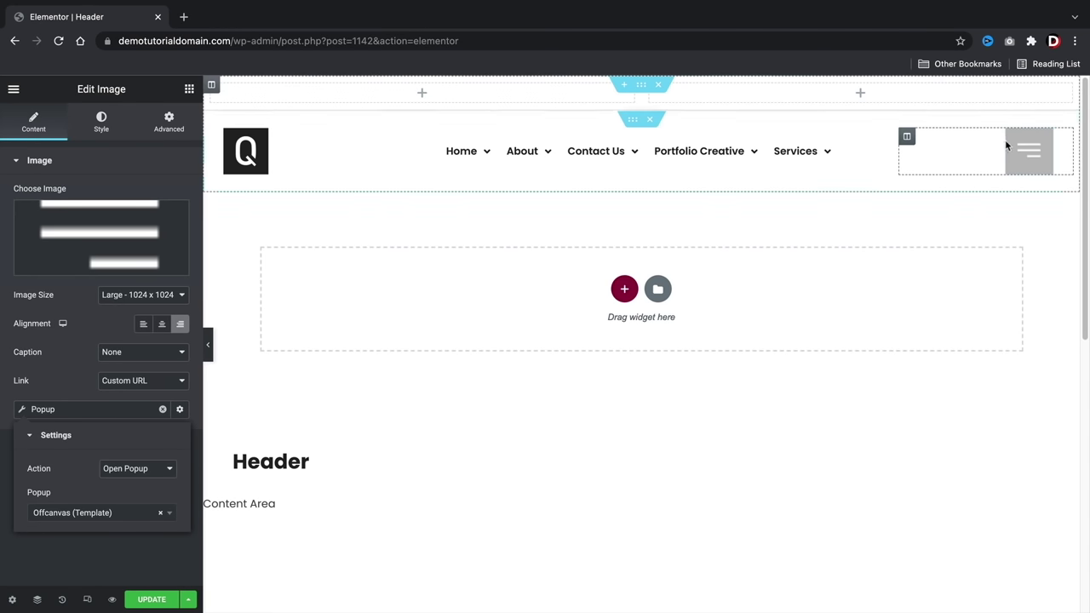
pyautogui.click(1023, 159)
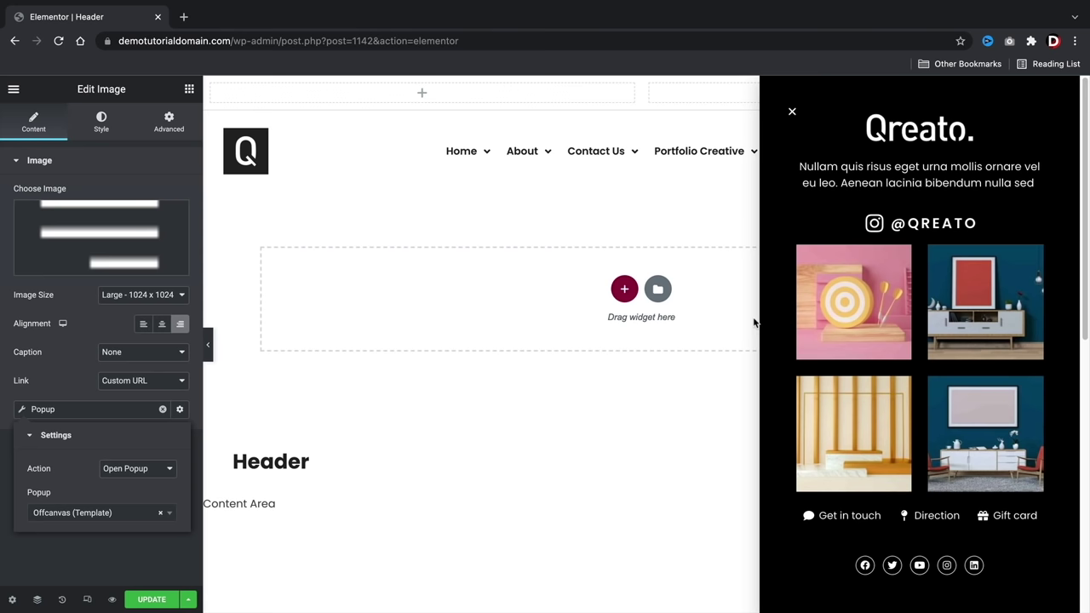
pyautogui.click(158, 599)
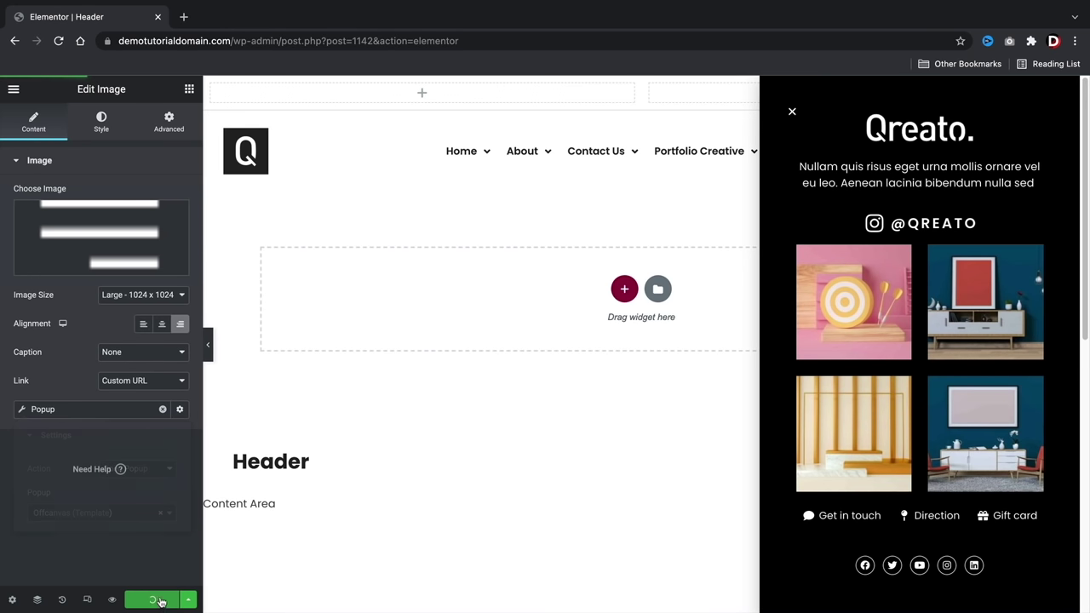
pyautogui.click(666, 197)
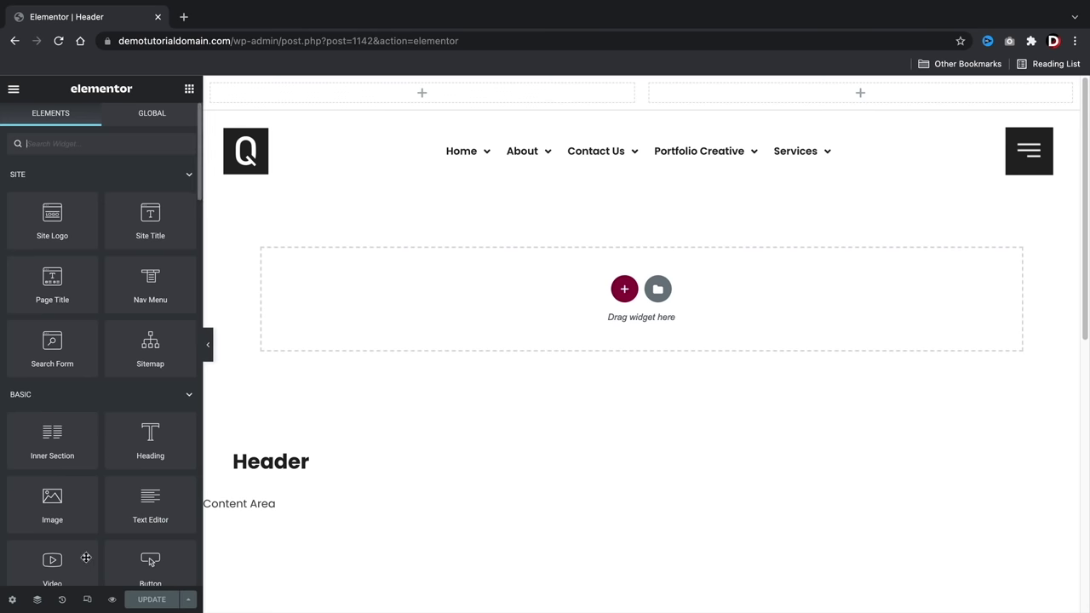
# Step: Add a Button under the header's nav menu, then delete it
pyautogui.moveTo(146, 564); pyautogui.dragTo(700, 167)
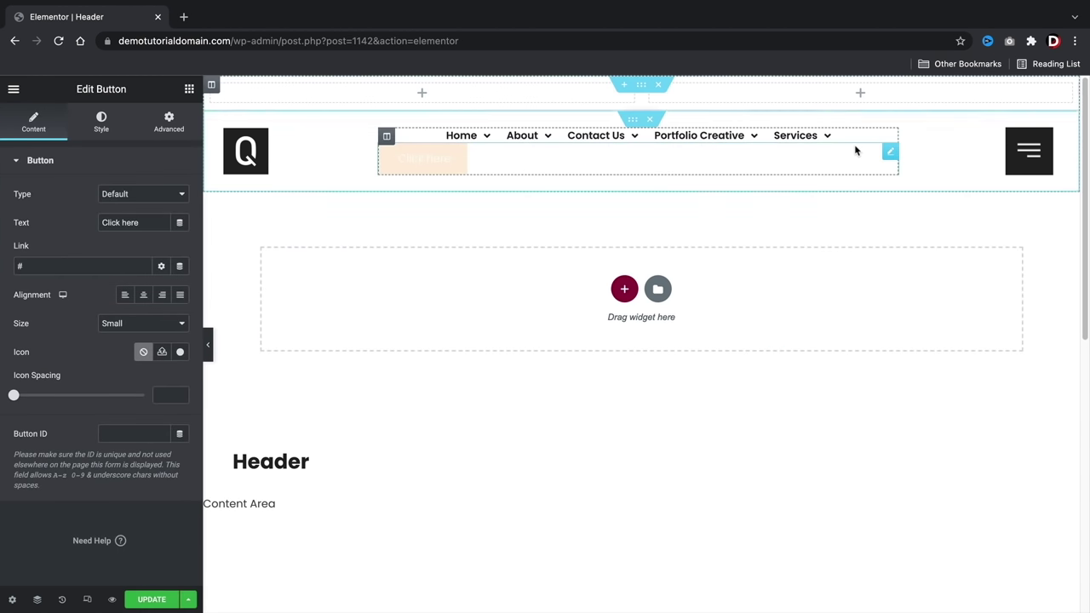
pyautogui.click(188, 89)
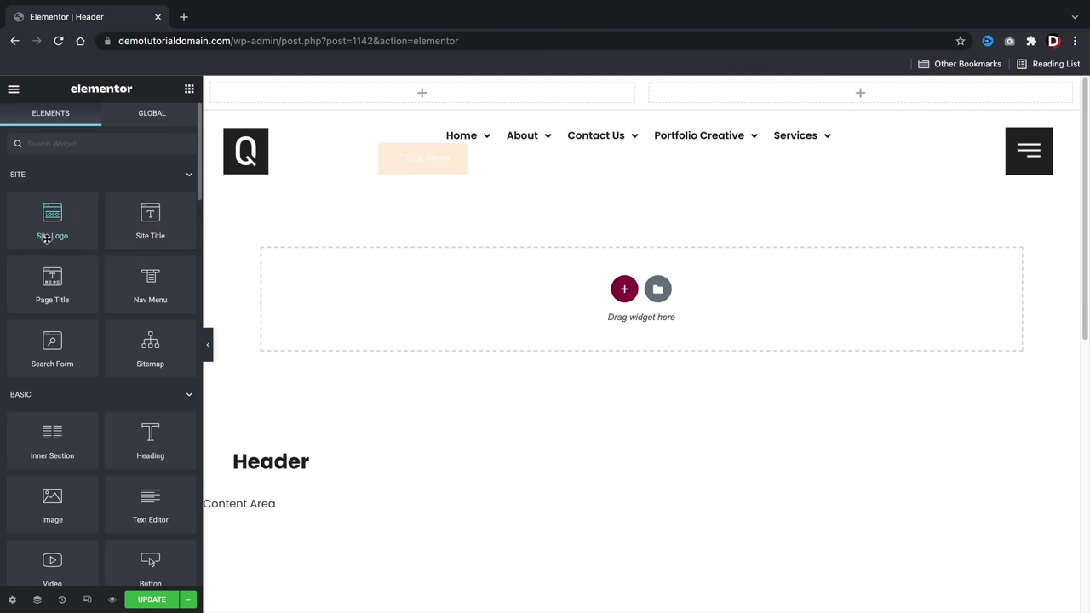
pyautogui.rightClick(886, 150)
pyautogui.click(918, 348)
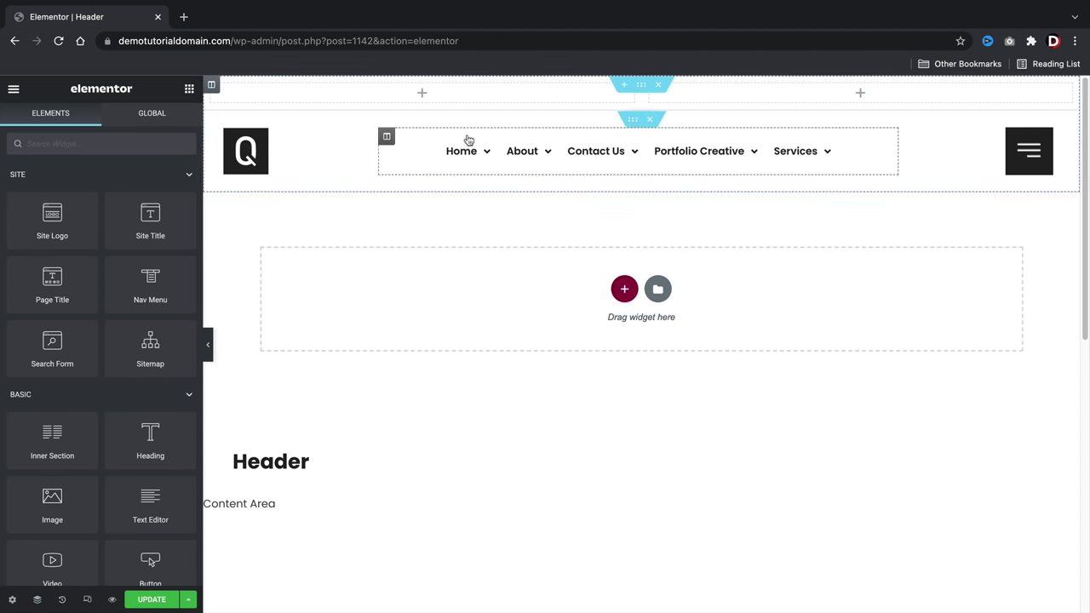
# Step: Replace the header logo with the TRANSCO logo, custom-logo5-by-rio-1.png
pyautogui.click(245, 152)
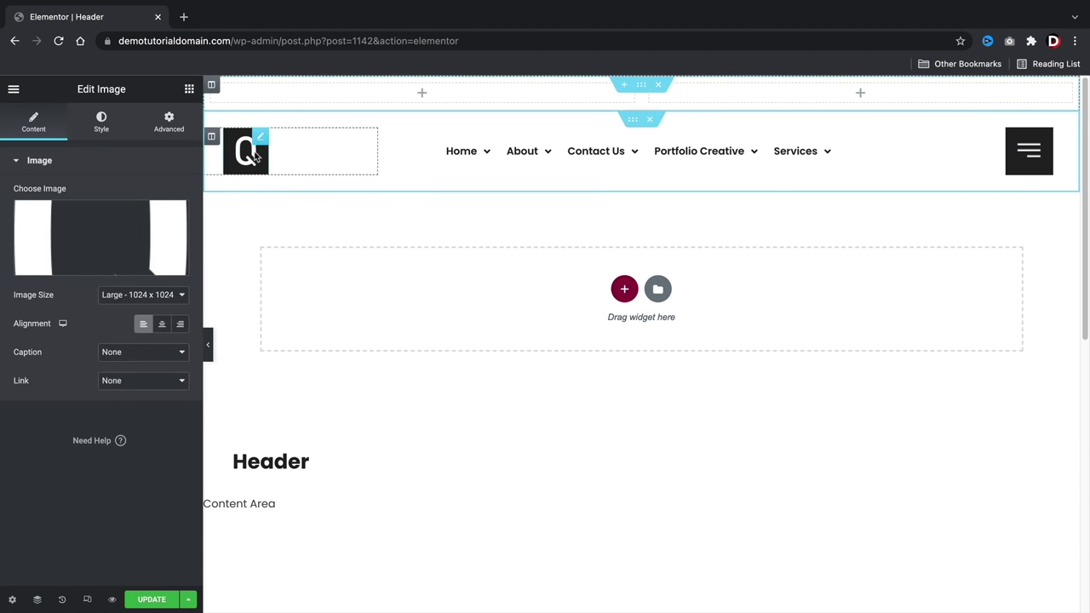
pyautogui.click(108, 230)
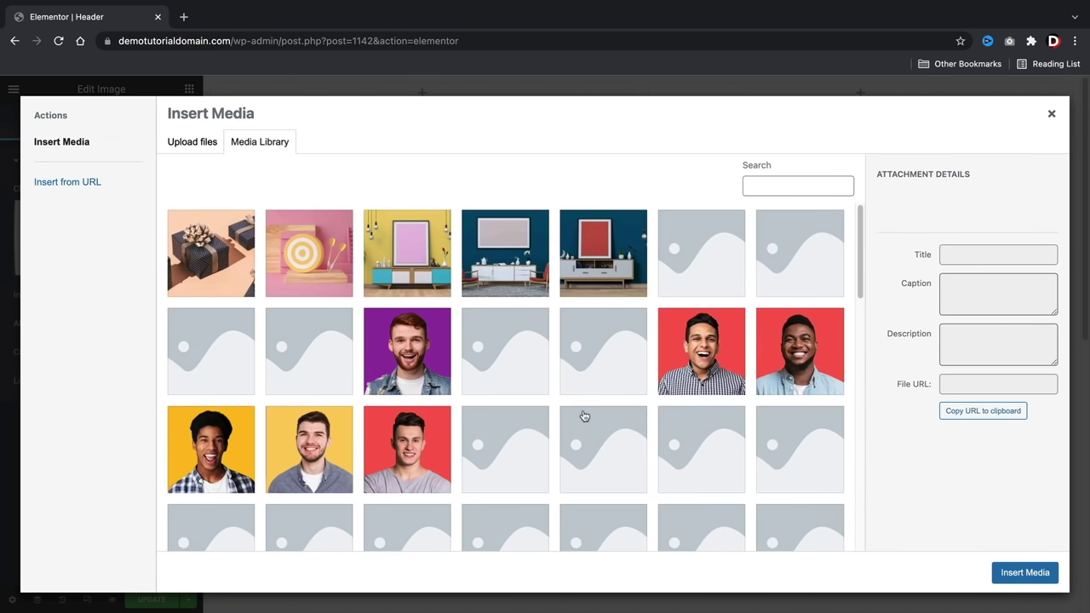
pyautogui.scroll(-15, 584, 416)
pyautogui.click(515, 532)
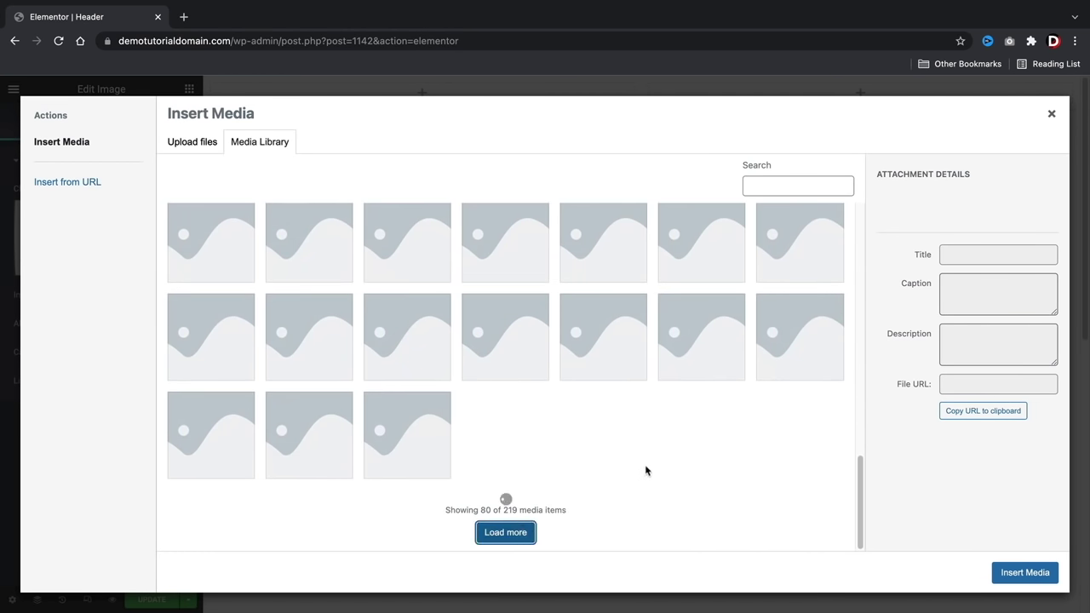
pyautogui.scroll(-10, 695, 461)
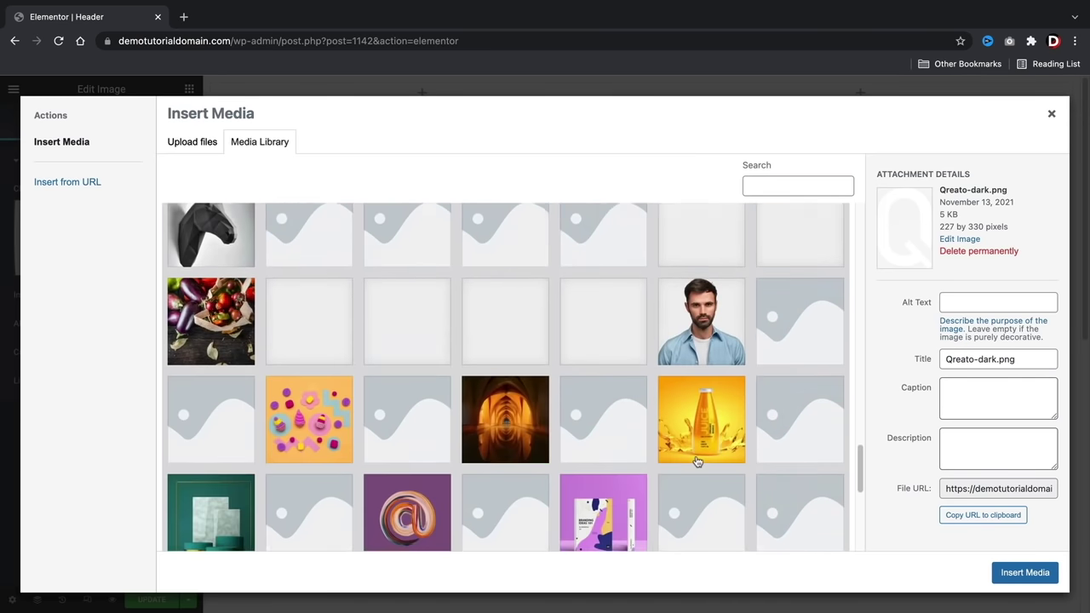
pyautogui.scroll(-5, 697, 462)
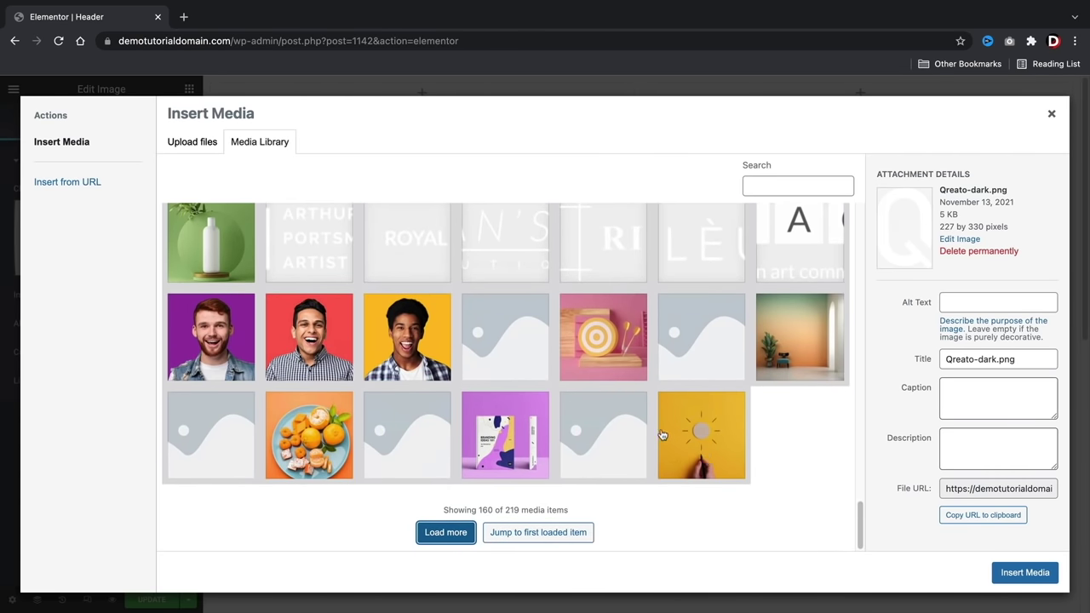
pyautogui.click(436, 531)
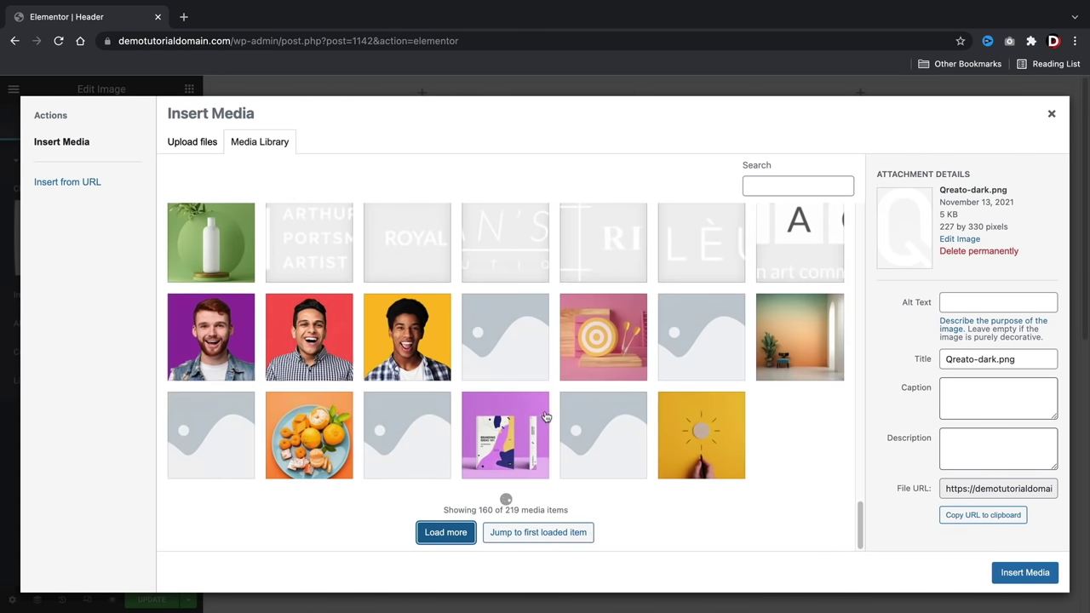
pyautogui.scroll(3, 460, 392)
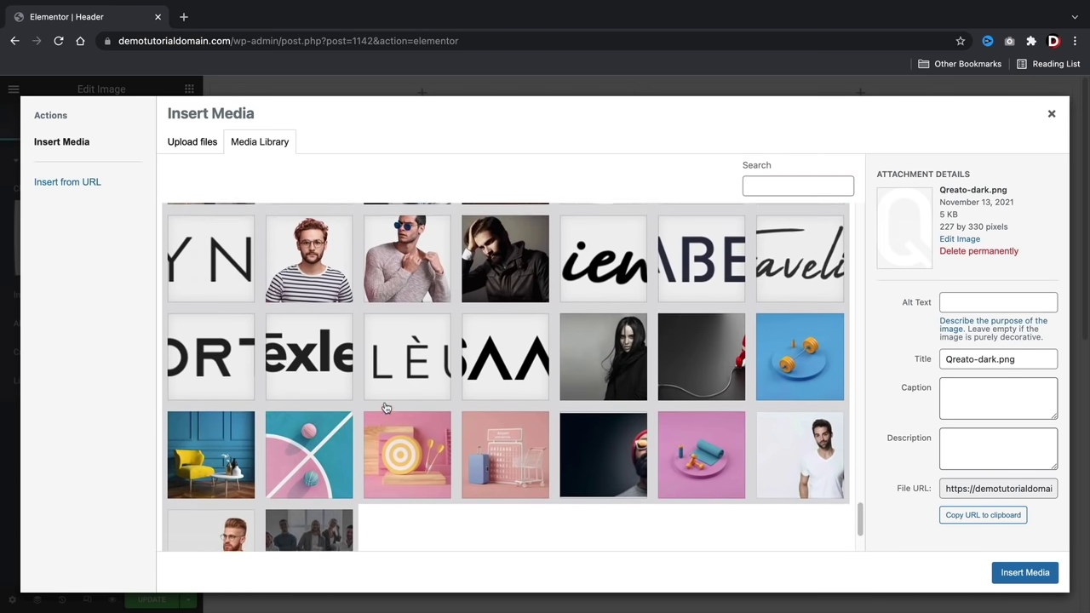
pyautogui.scroll(3, 385, 409)
pyautogui.click(573, 443)
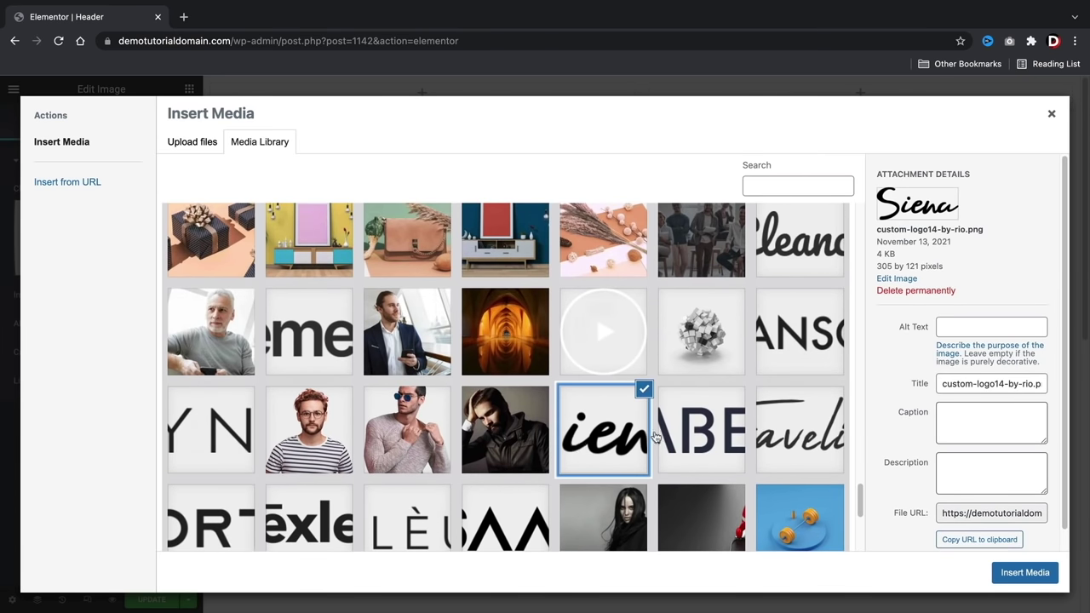
pyautogui.click(696, 434)
pyautogui.click(787, 328)
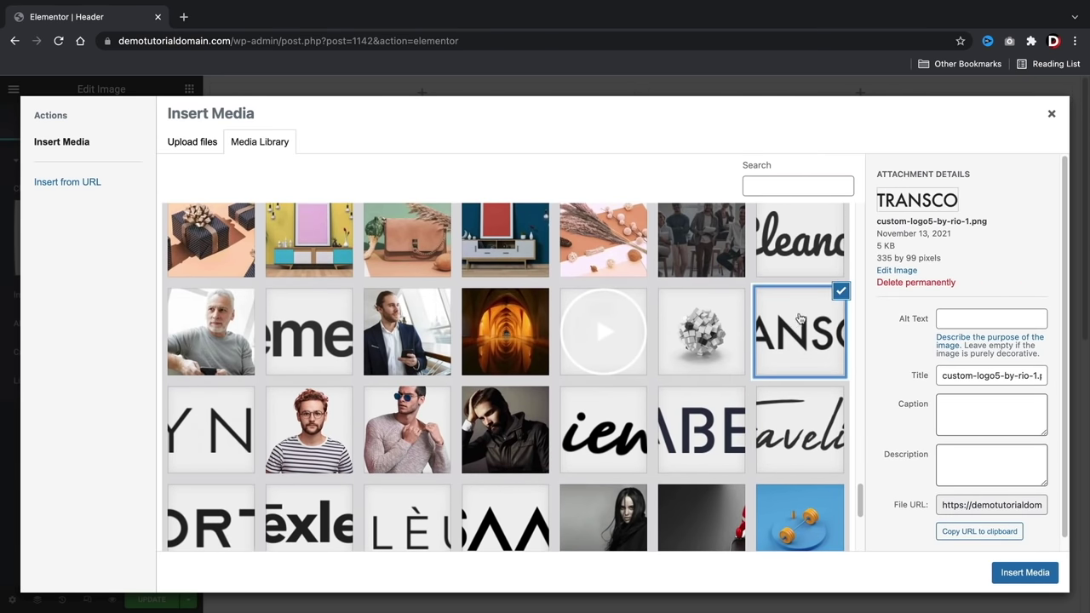
pyautogui.click(1026, 572)
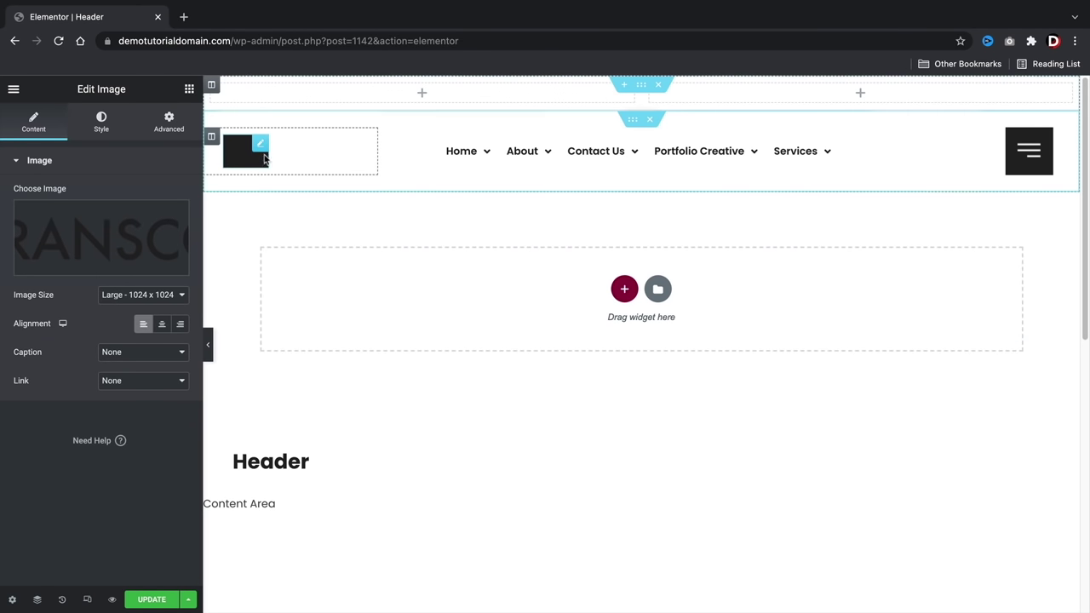
pyautogui.click(90, 123)
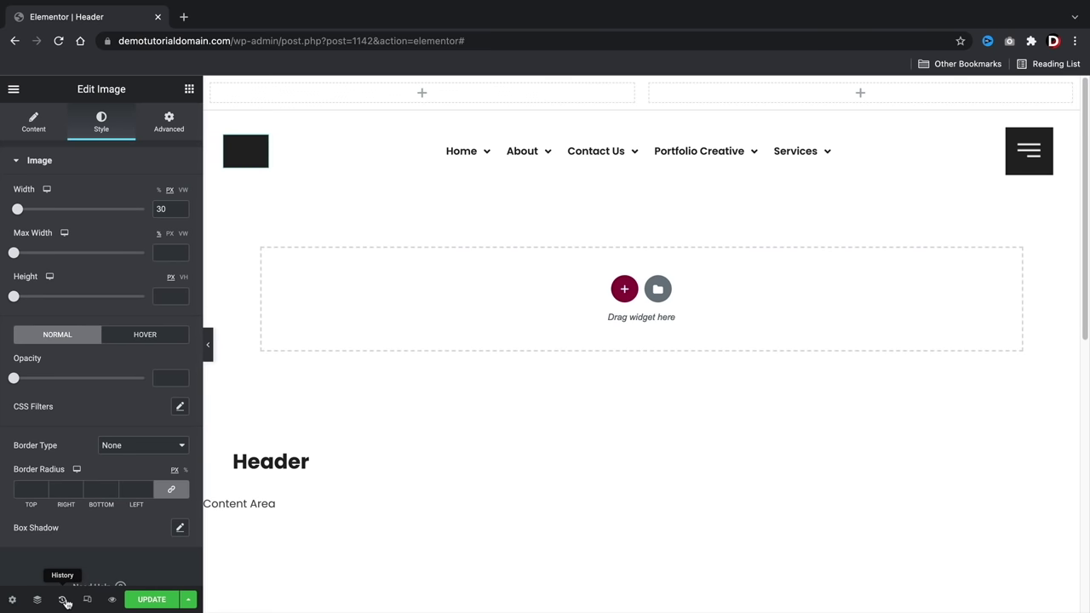
# Step: Revert to the 'Button Removed' History entry, restoring the original Q logo
pyautogui.click(65, 601)
pyautogui.click(120, 191)
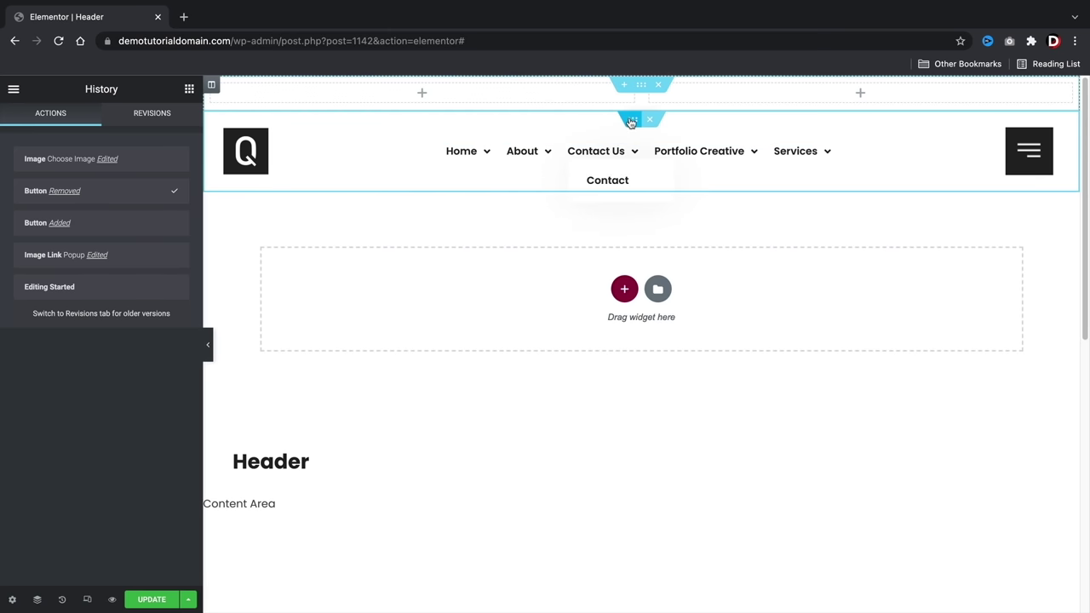
# Step: Select the header's inner section and open its Advanced > Motion Effects options
pyautogui.click(631, 120)
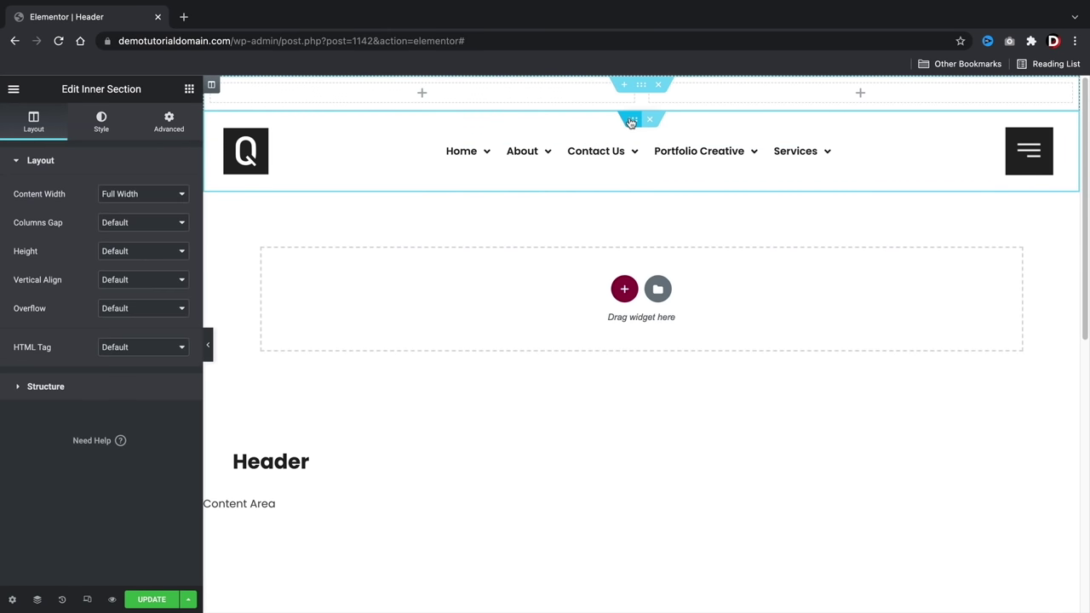
pyautogui.scroll(-3, 574, 346)
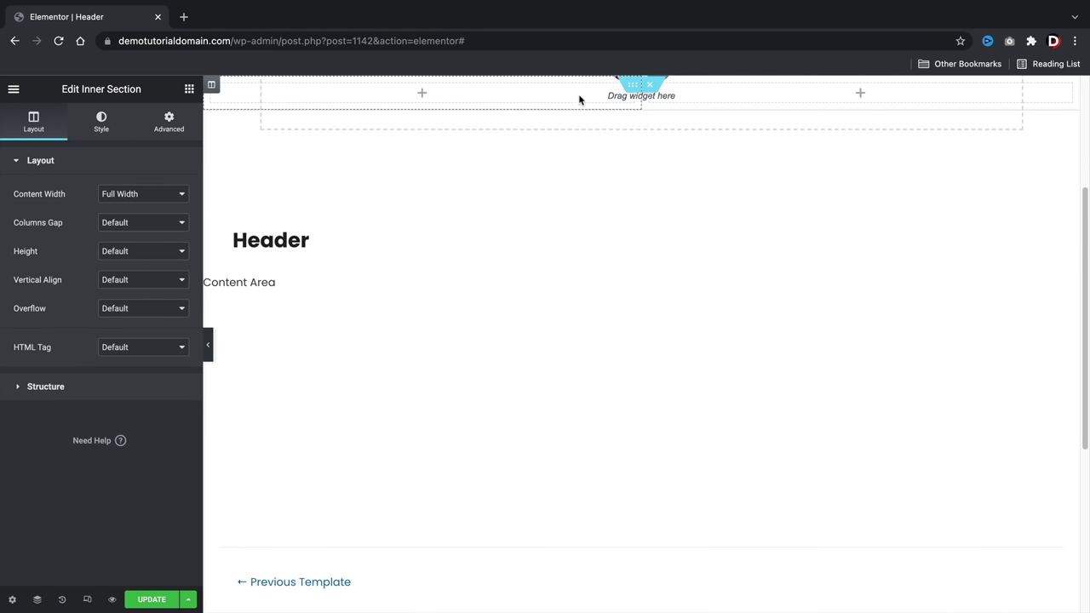
pyautogui.scroll(3, 546, 377)
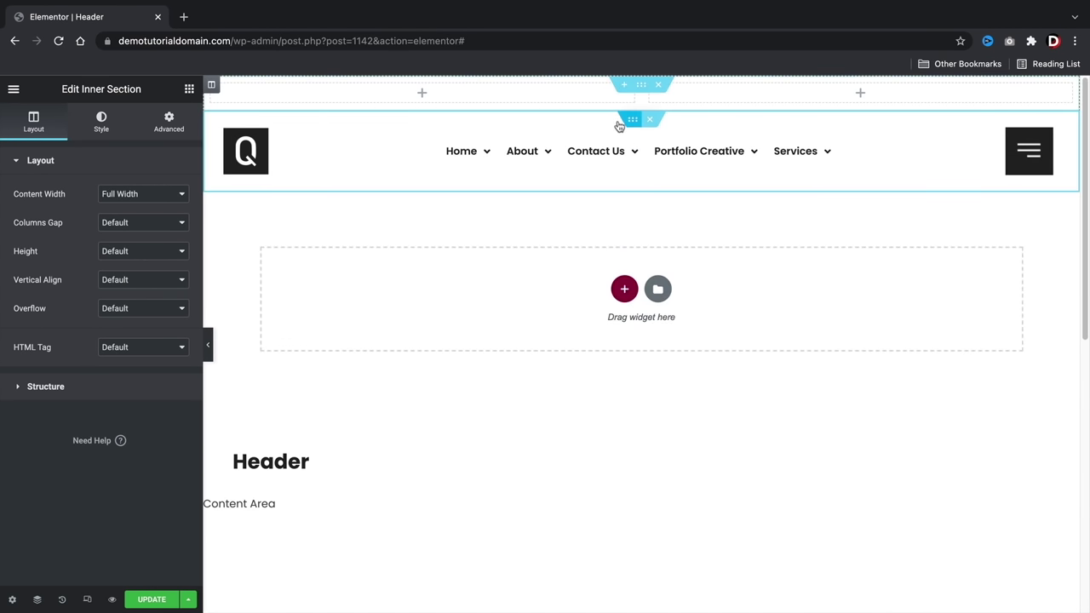
pyautogui.click(171, 128)
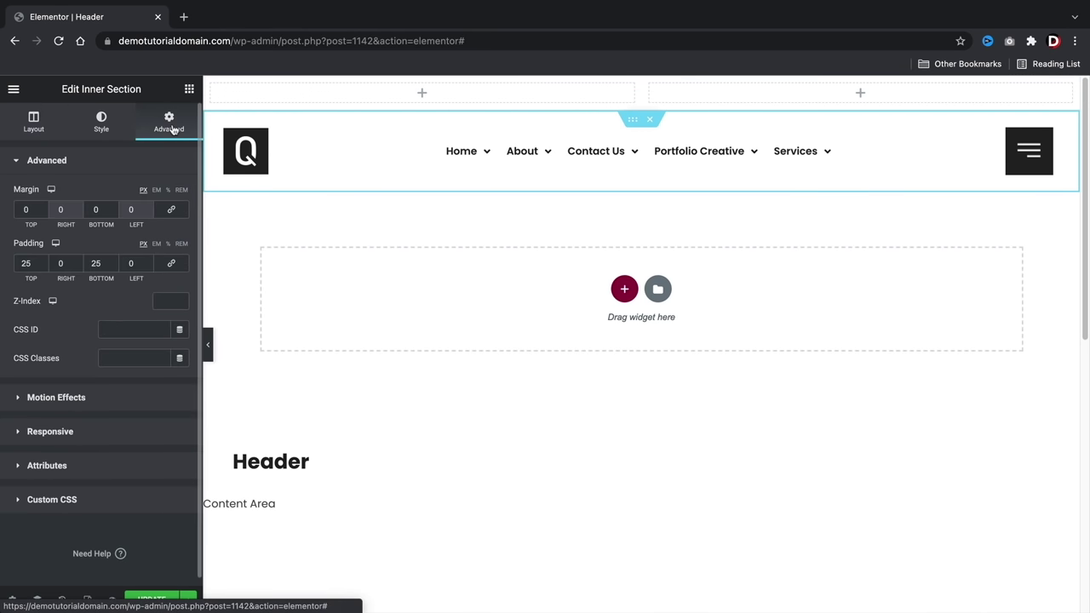
pyautogui.click(63, 475)
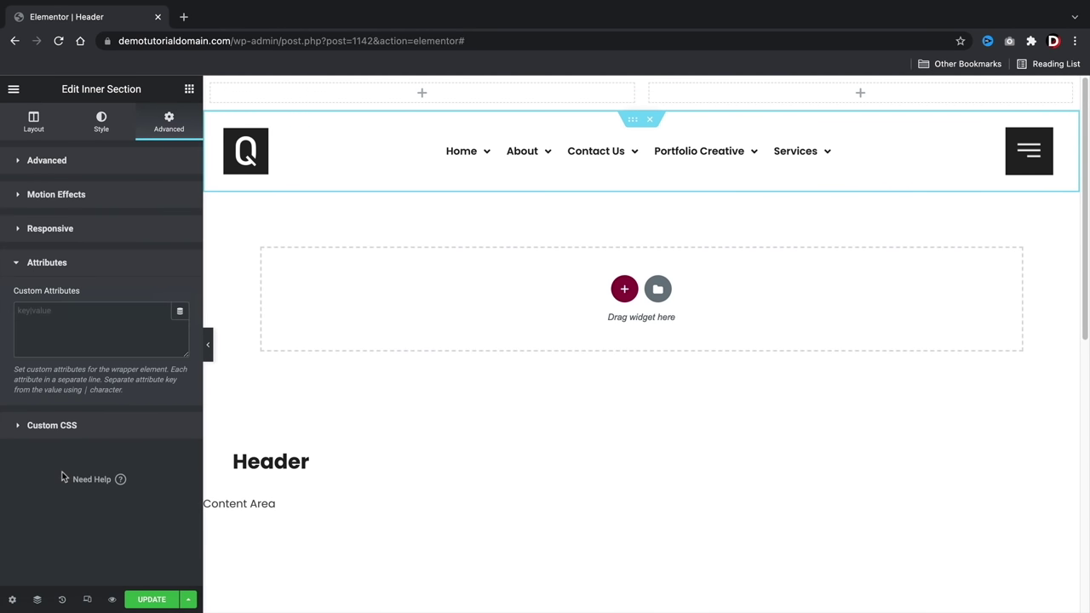
pyautogui.click(101, 233)
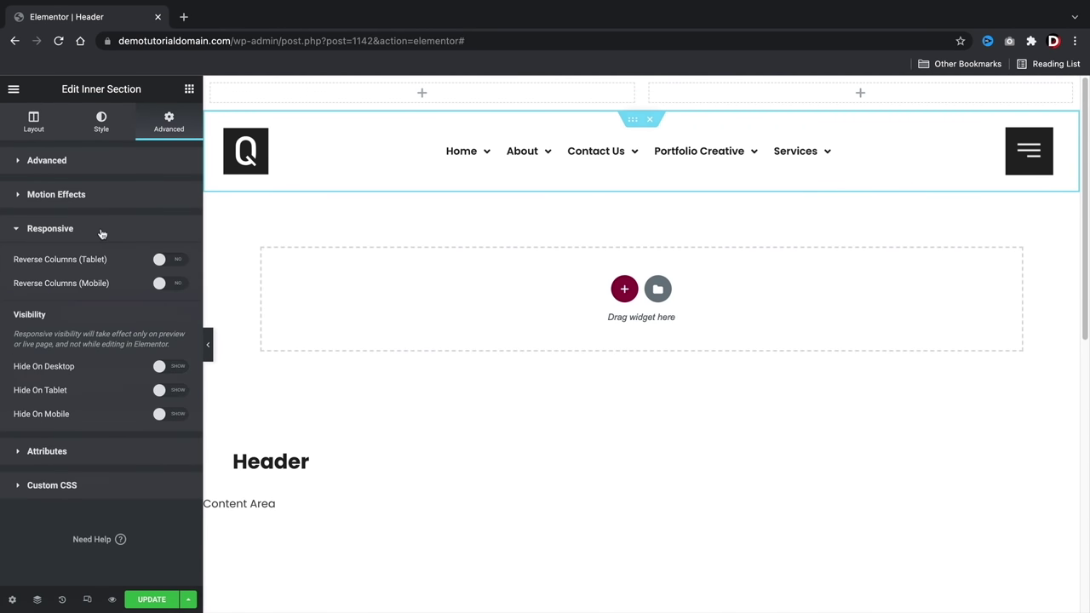
pyautogui.click(102, 199)
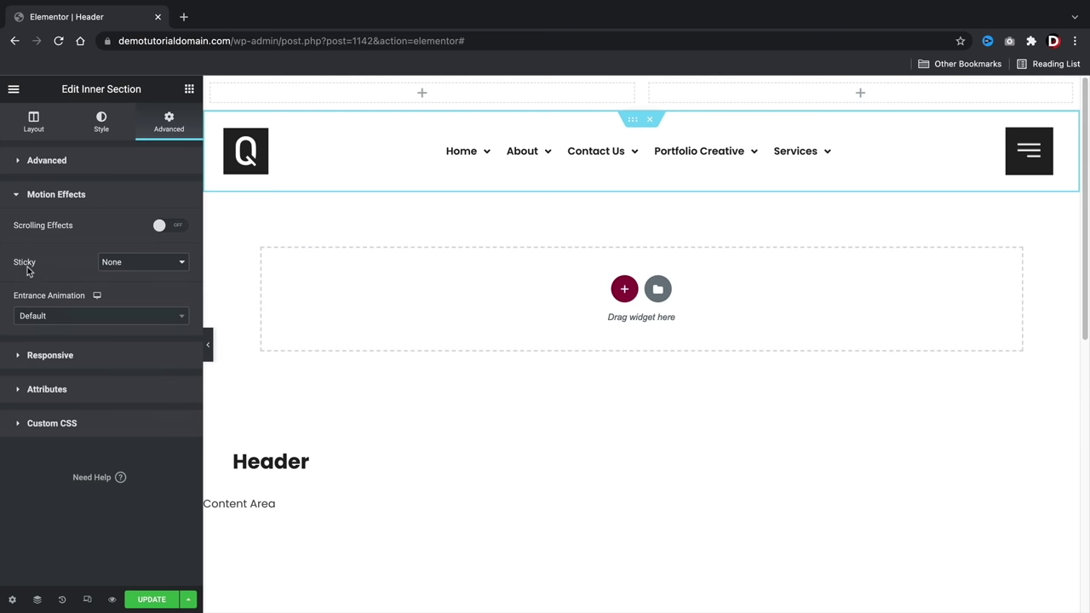
# Step: Set the inner section's Sticky option to Top
pyautogui.click(133, 269)
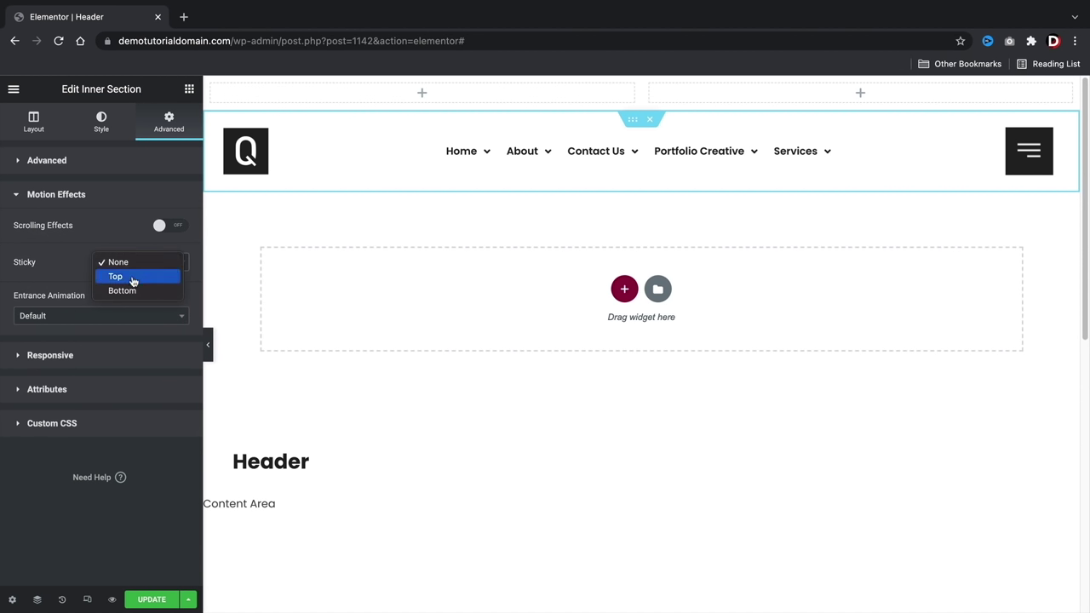
pyautogui.click(133, 278)
pyautogui.scroll(-3, 455, 389)
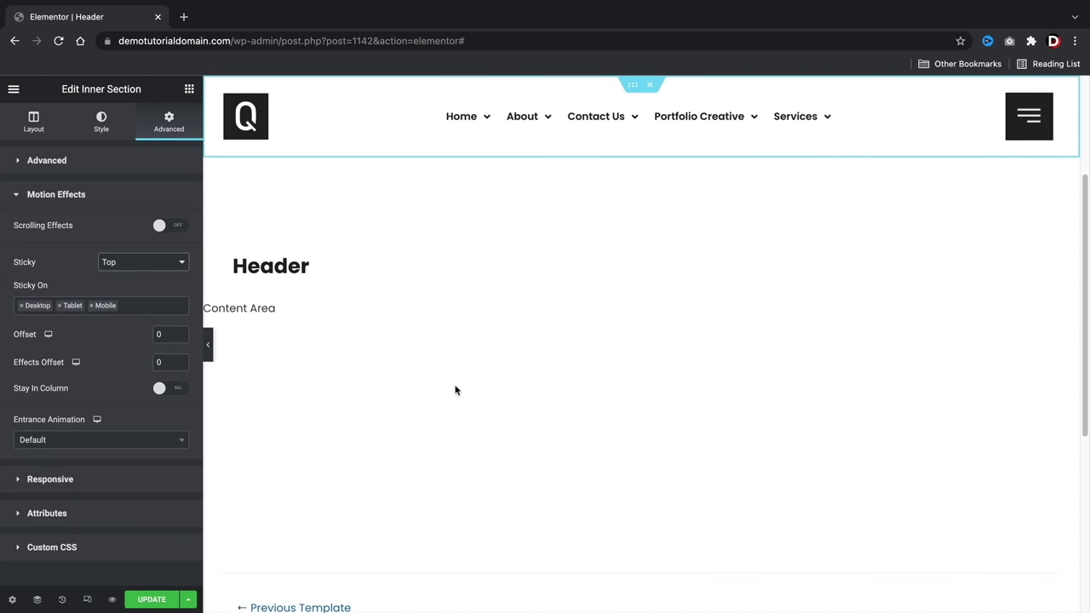
pyautogui.scroll(-1, 455, 389)
pyautogui.scroll(-1, 642, 319)
pyautogui.scroll(5, 642, 330)
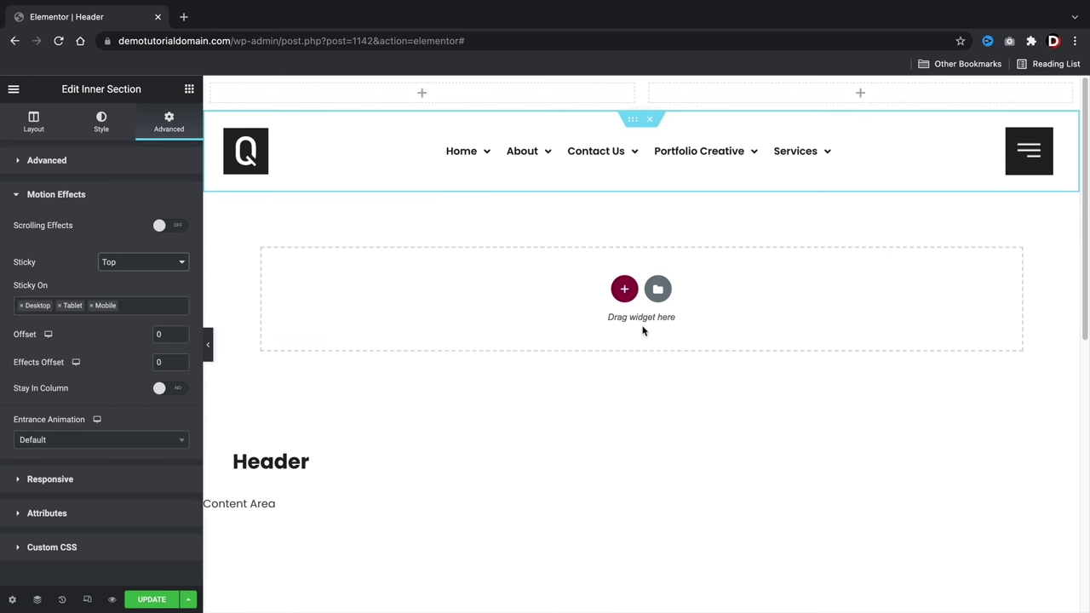
# Step: Briefly try Sticky Bottom, restore Top, and update the header template
pyautogui.click(162, 264)
pyautogui.click(152, 277)
pyautogui.scroll(-6, 484, 342)
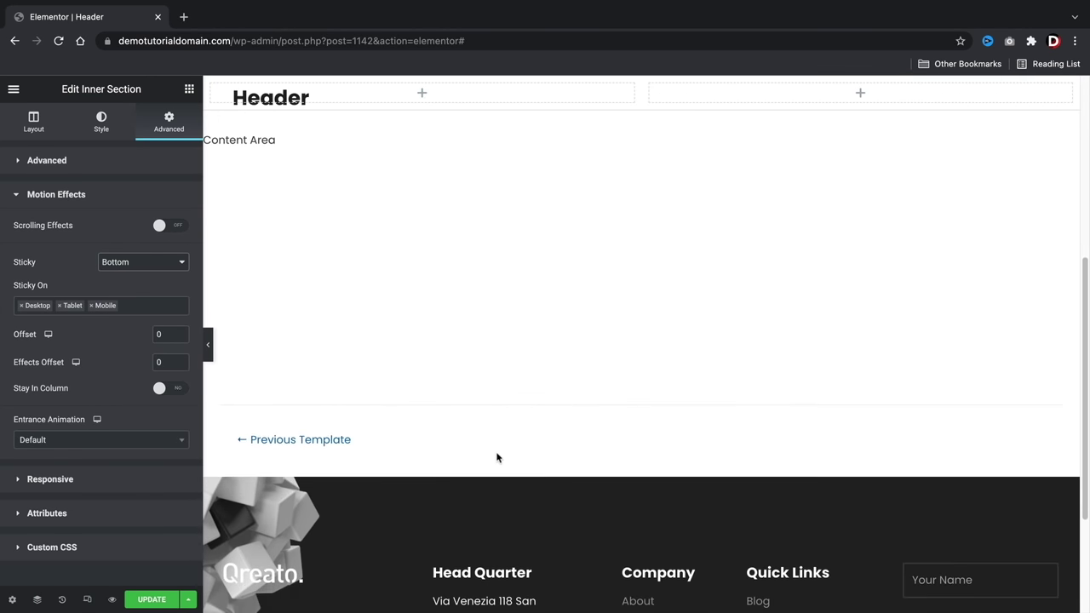
pyautogui.scroll(8, 464, 549)
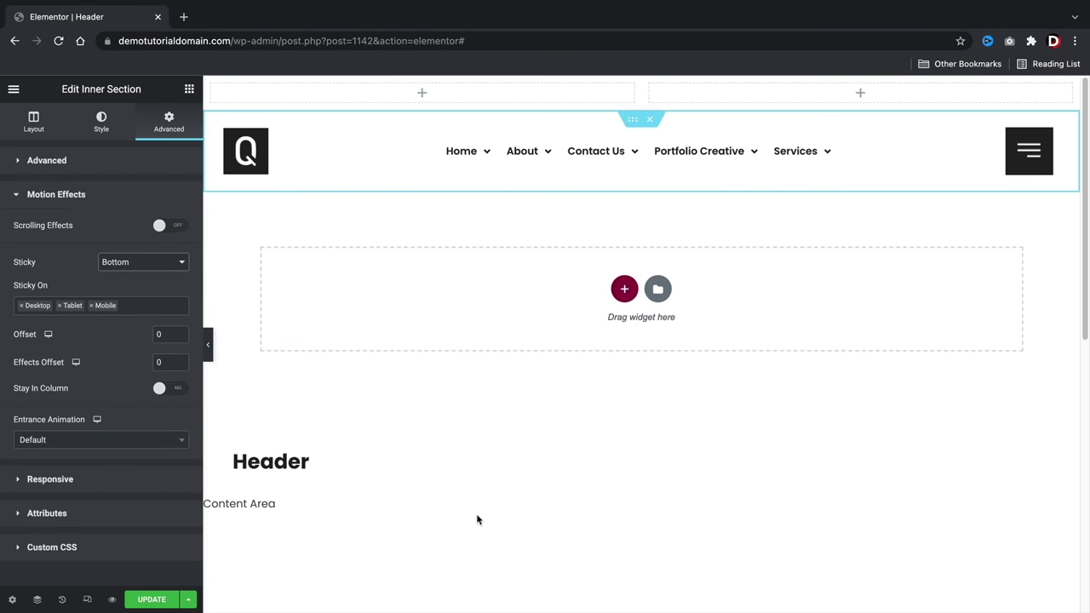
pyautogui.click(143, 262)
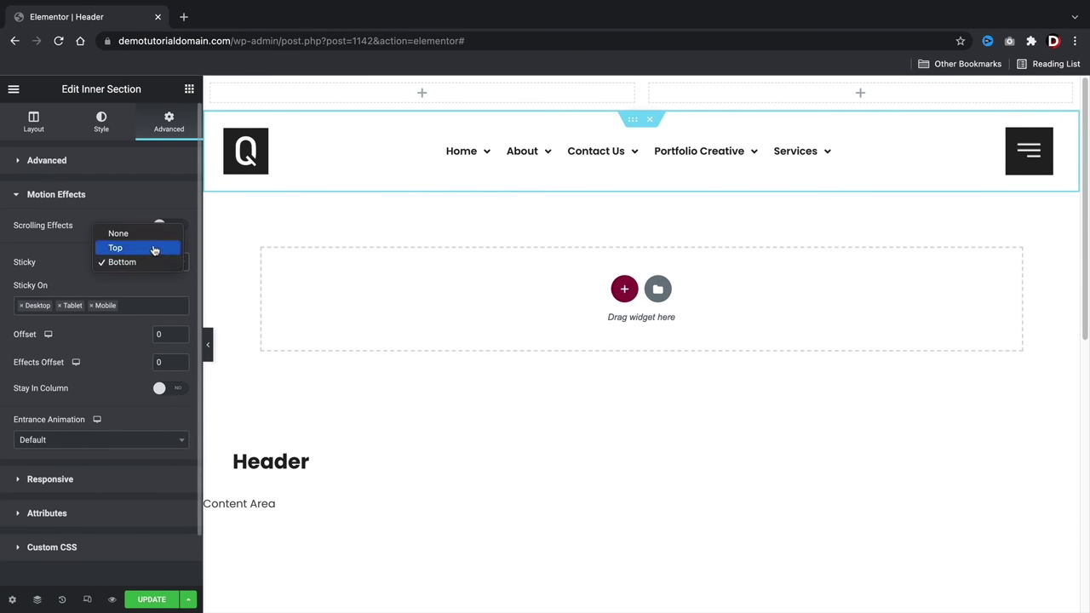
pyautogui.press('Escape')
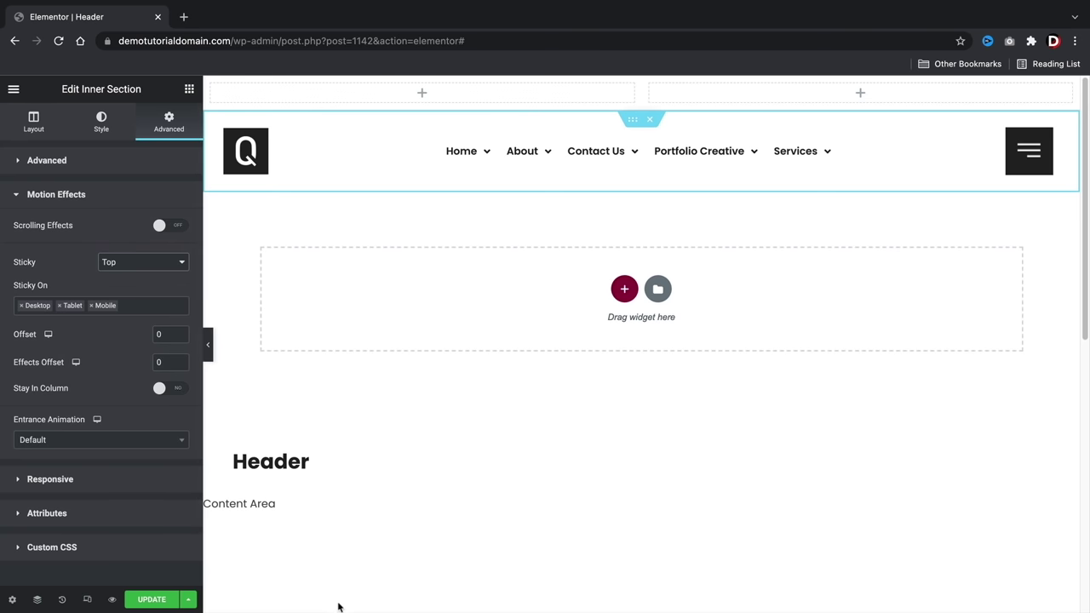
pyautogui.click(151, 601)
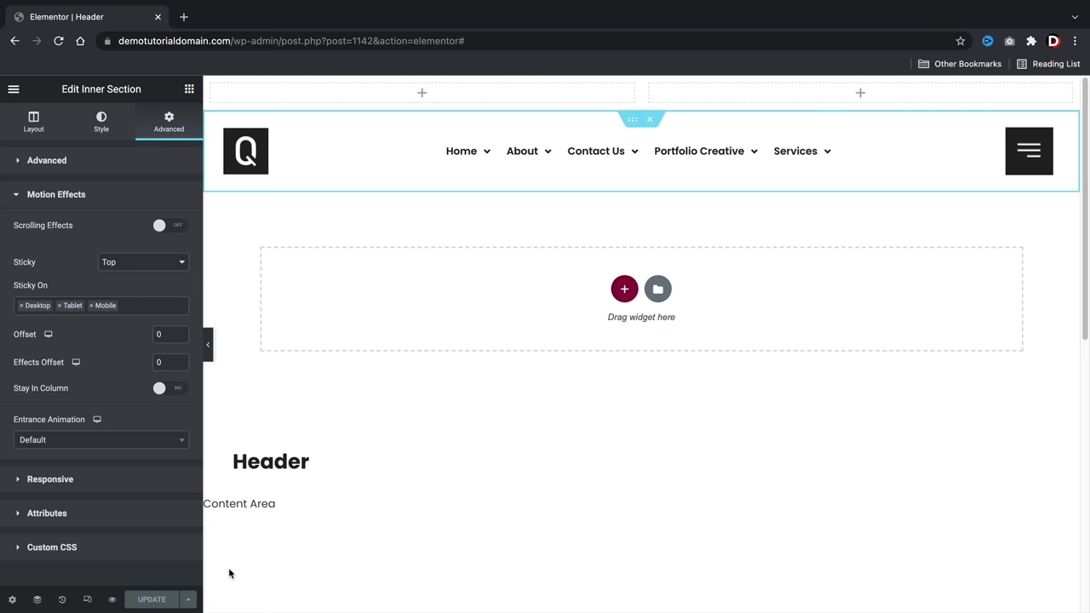
# Step: On the live homepage in a new tab, check the sticky header, then open and close the off-canvas panel
pyautogui.click(184, 17)
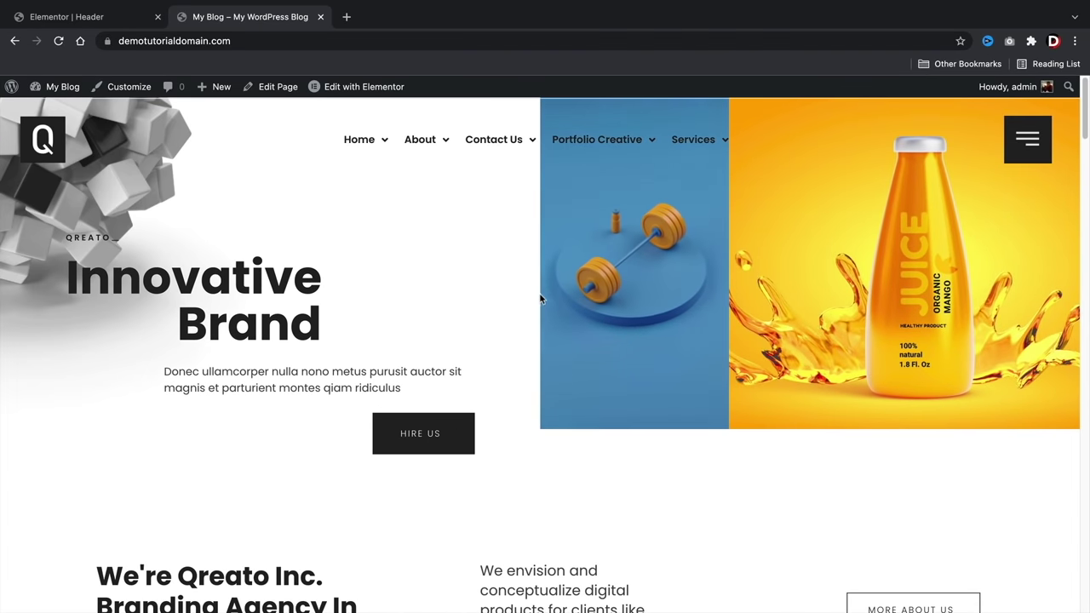
pyautogui.scroll(-3, 941, 308)
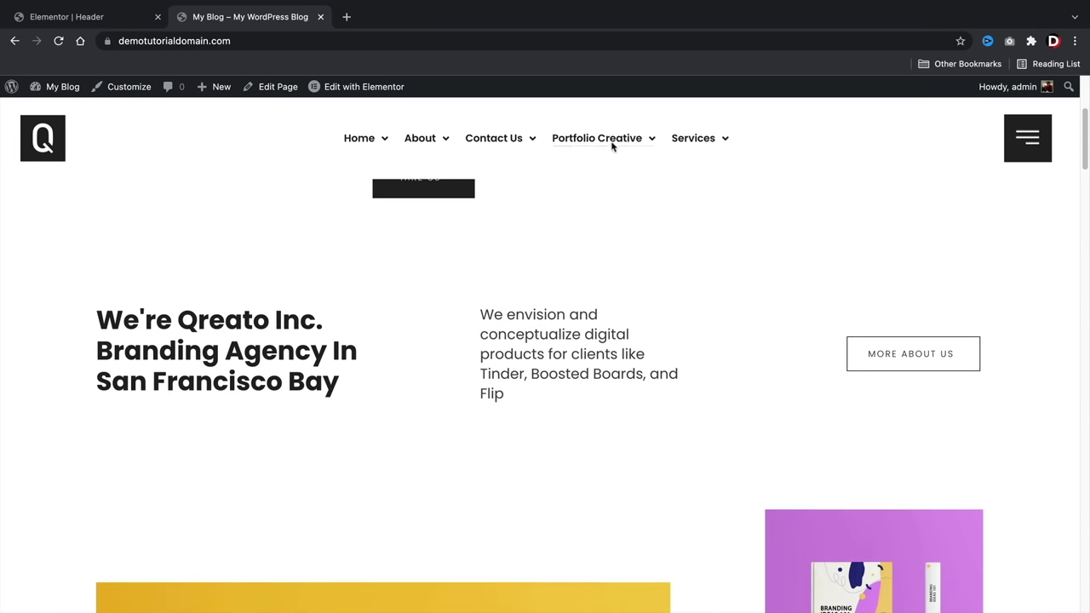
pyautogui.scroll(3, 730, 289)
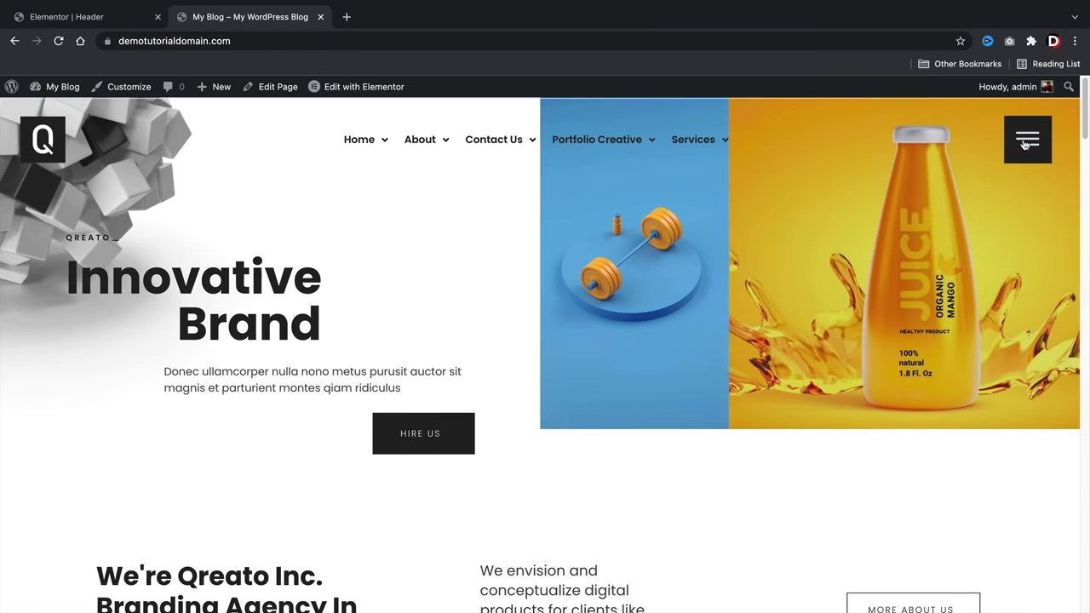
pyautogui.click(1027, 140)
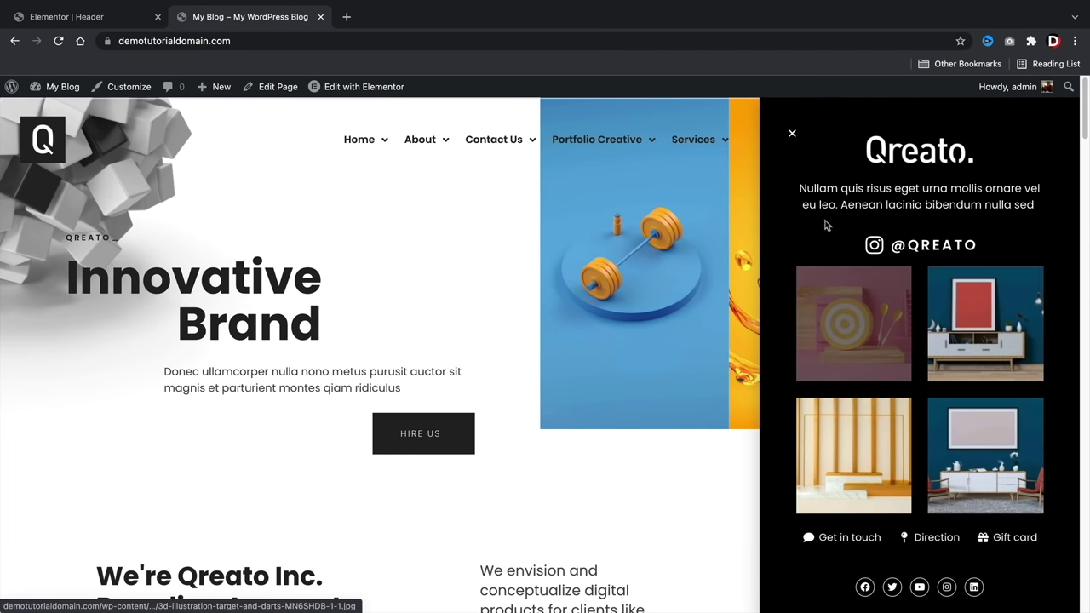
pyautogui.click(792, 133)
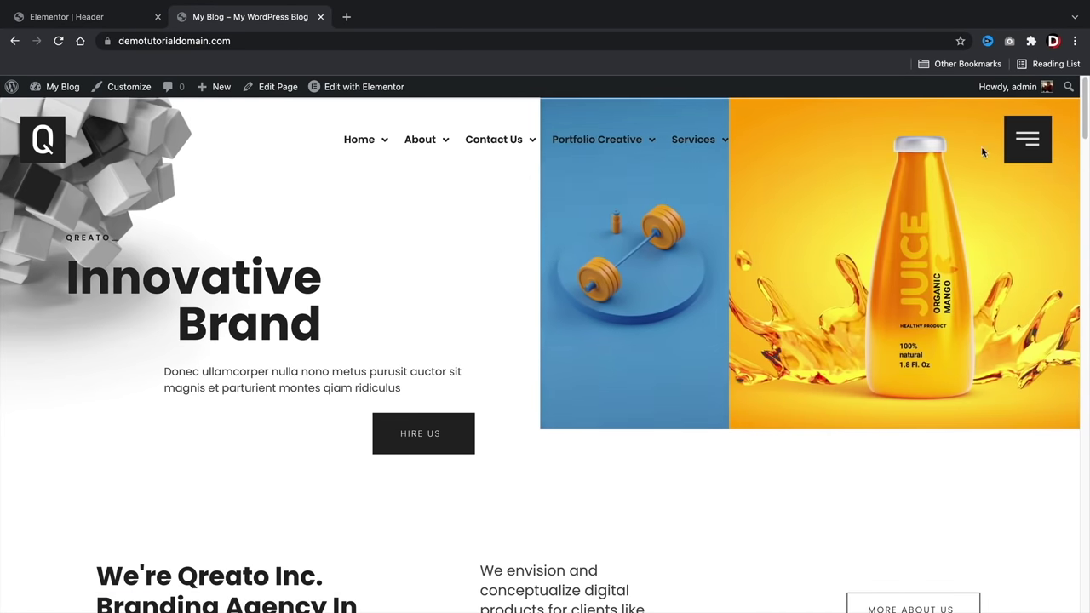
# Step: Go back to the Elementor Header tab and exit the editor to the WordPress dashboard
pyautogui.click(73, 17)
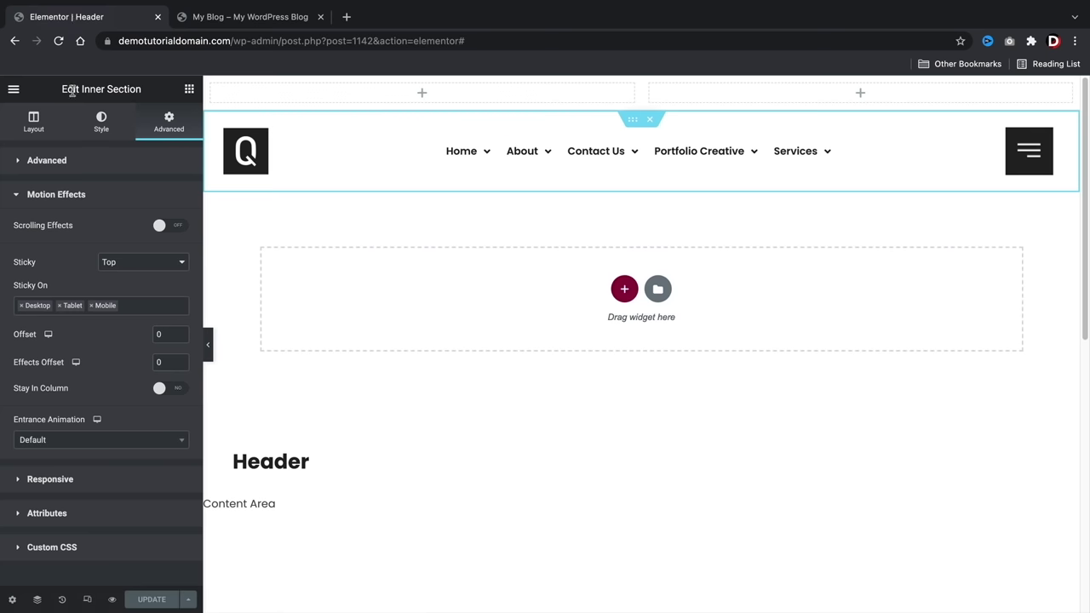
pyautogui.click(12, 89)
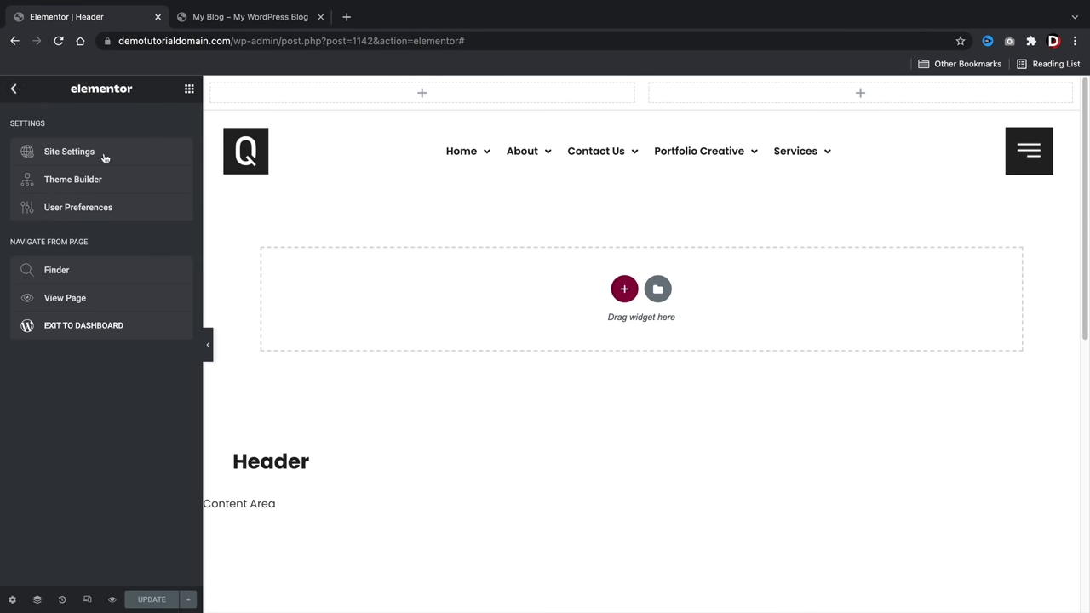
pyautogui.click(83, 328)
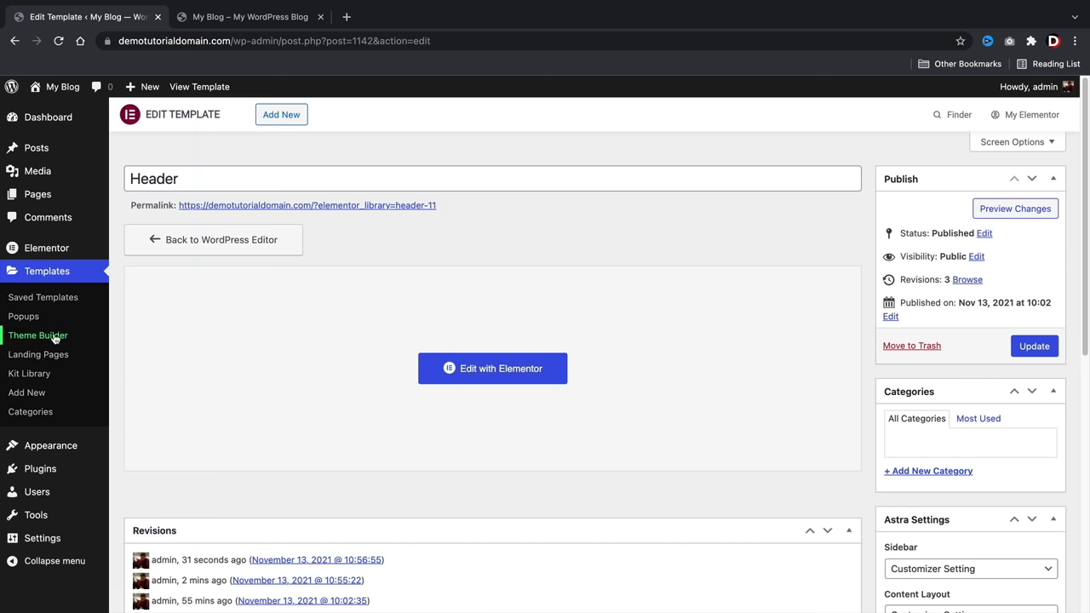
pyautogui.click(52, 339)
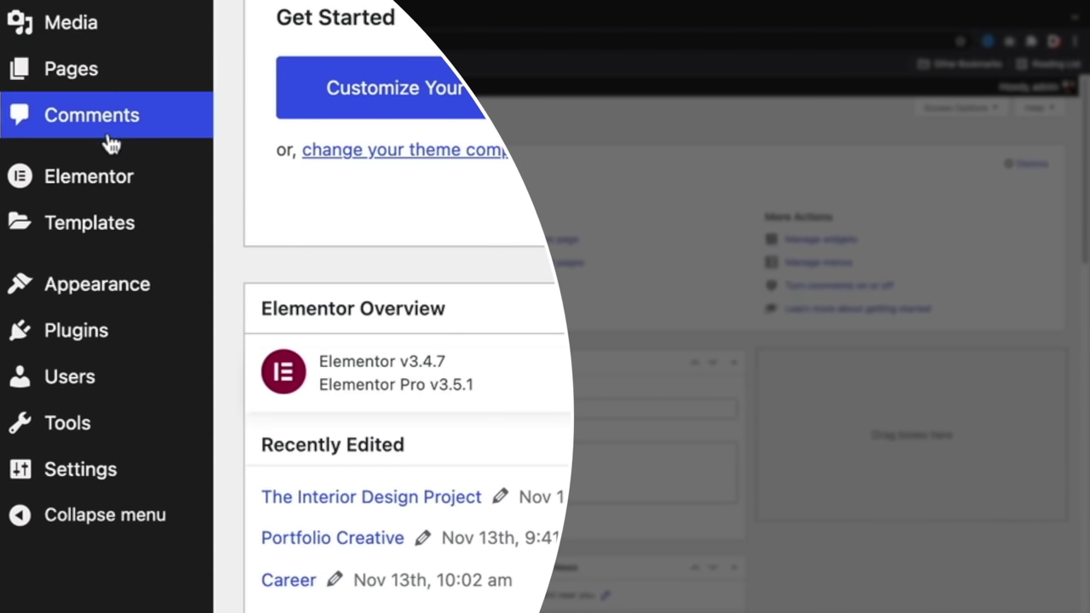
# Step: Open the Offcanvas popup template in Elementor from the popup templates list
pyautogui.moveTo(109, 218)
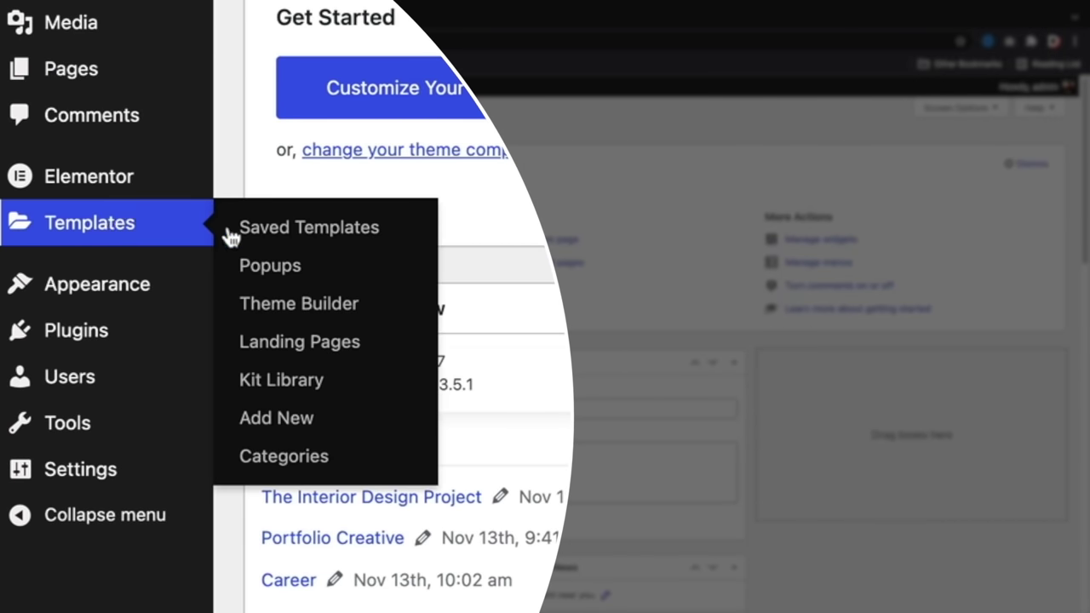
pyautogui.click(270, 268)
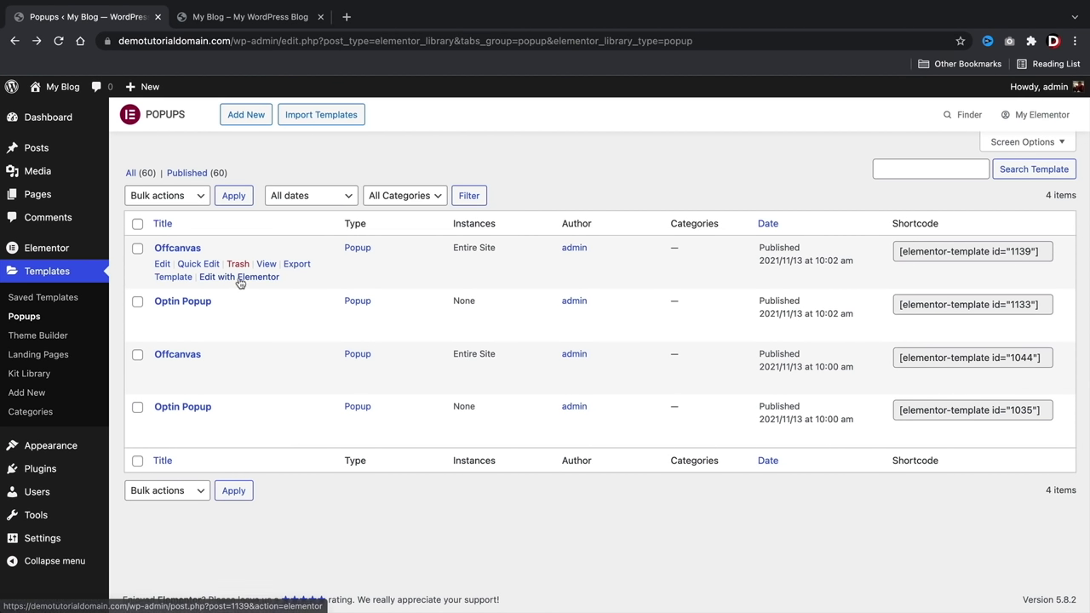
pyautogui.click(241, 278)
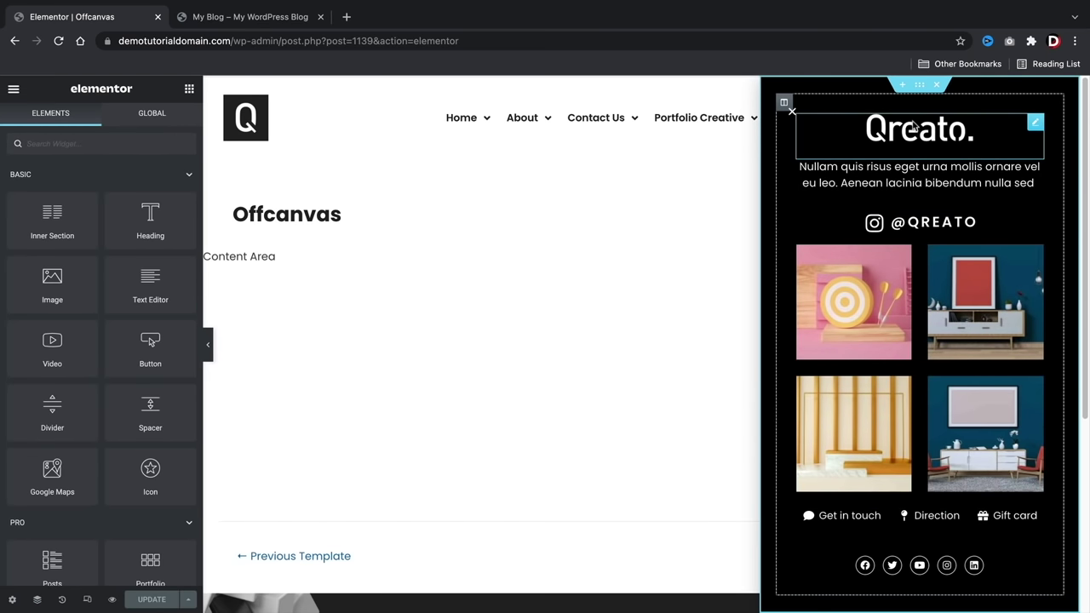
pyautogui.click(892, 141)
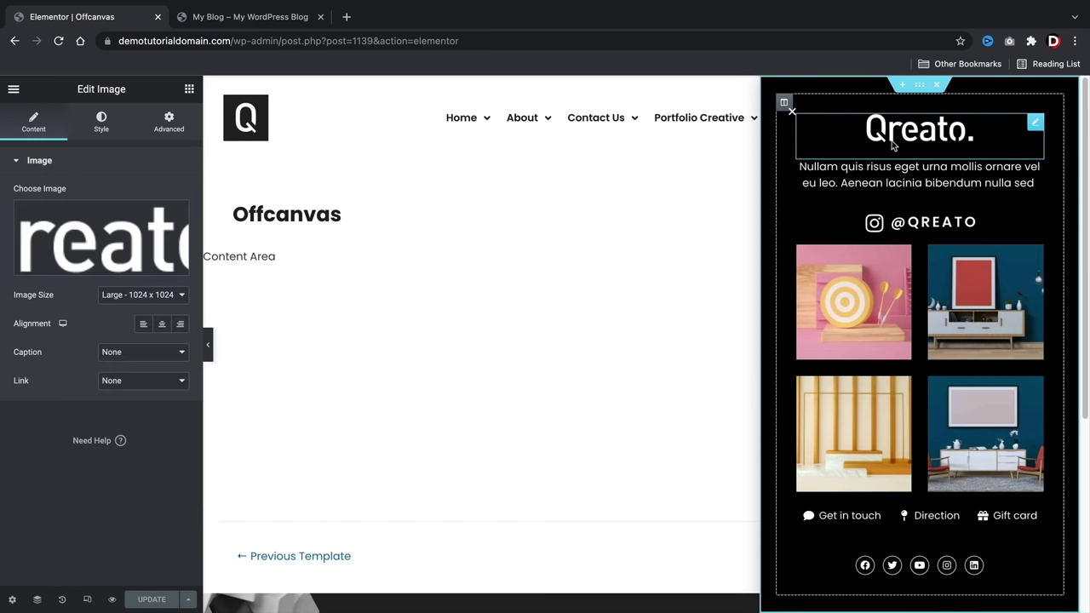
pyautogui.click(897, 184)
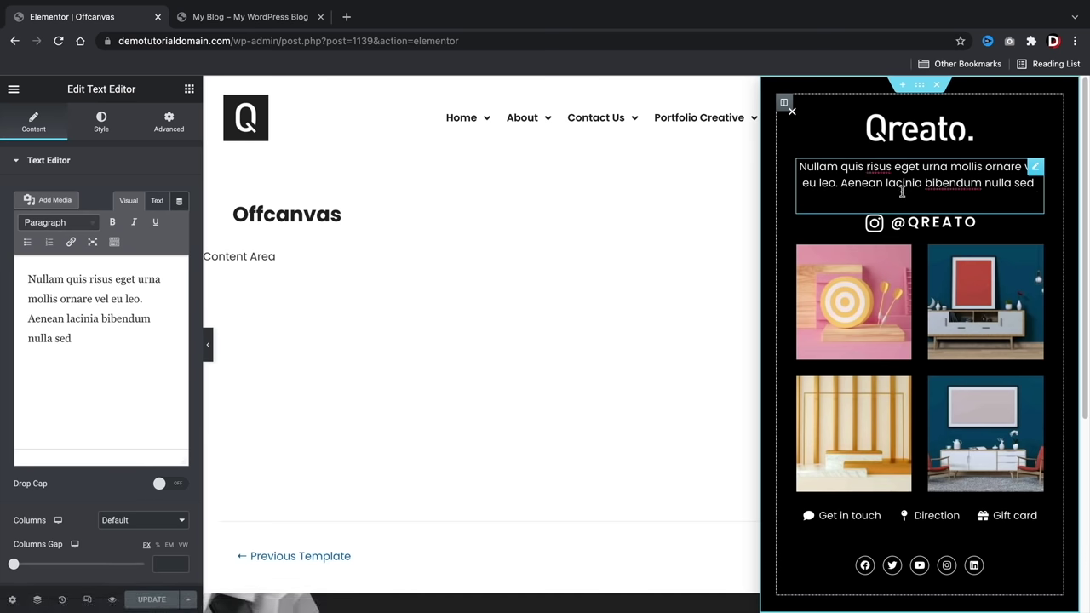
pyautogui.click(908, 218)
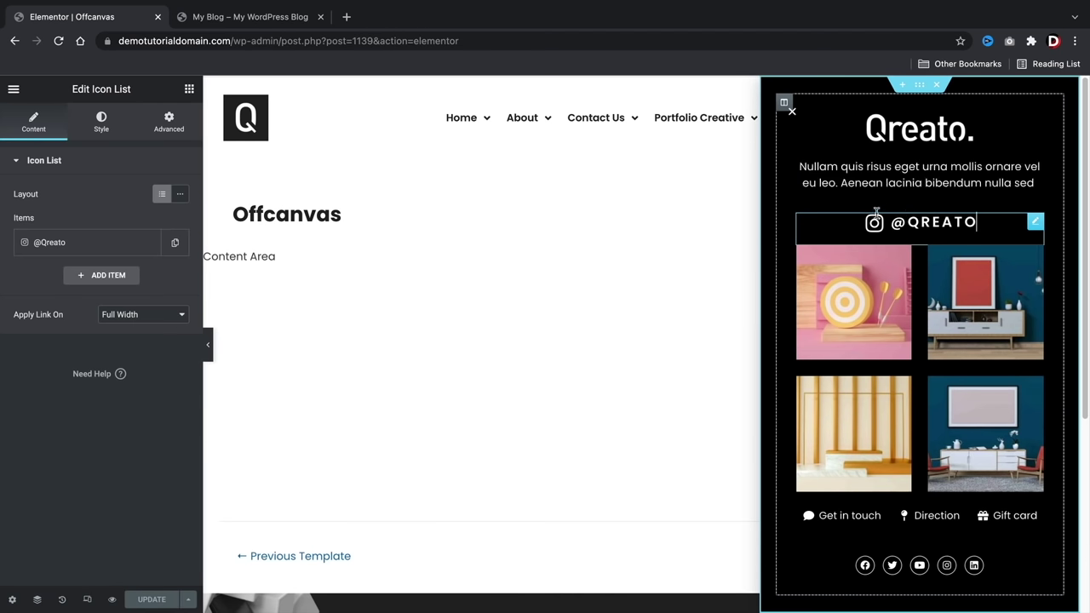
pyautogui.click(890, 294)
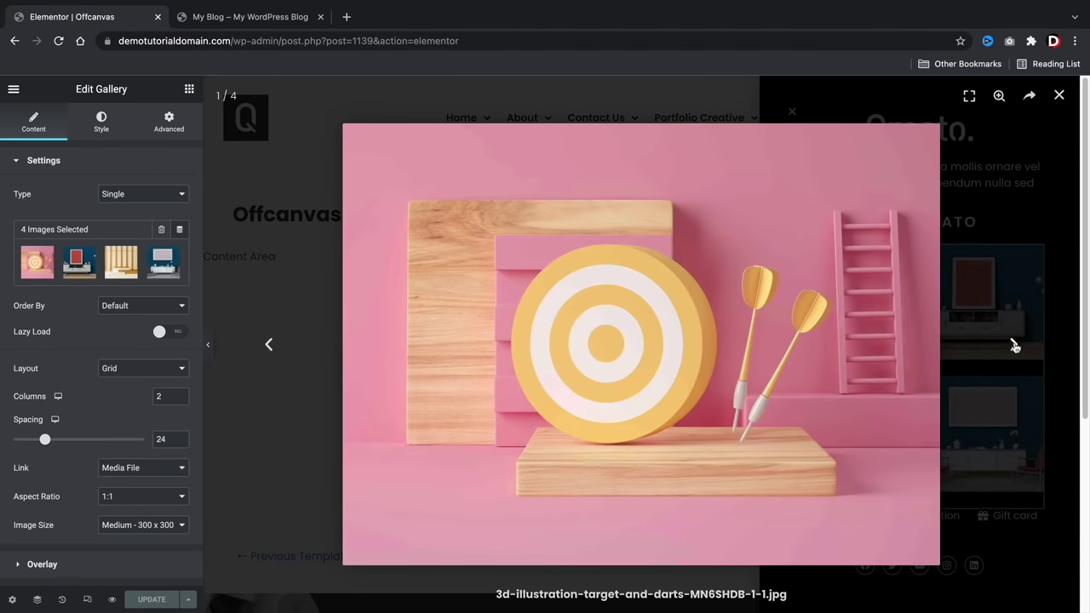
pyautogui.click(1015, 345)
pyautogui.click(1014, 345)
pyautogui.click(1014, 346)
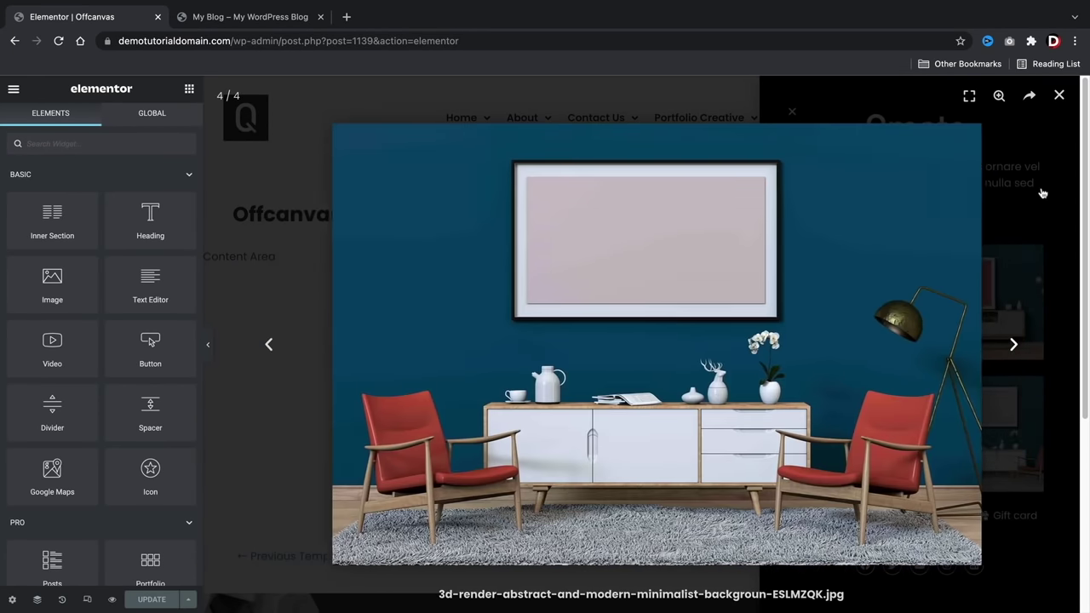
pyautogui.click(1059, 96)
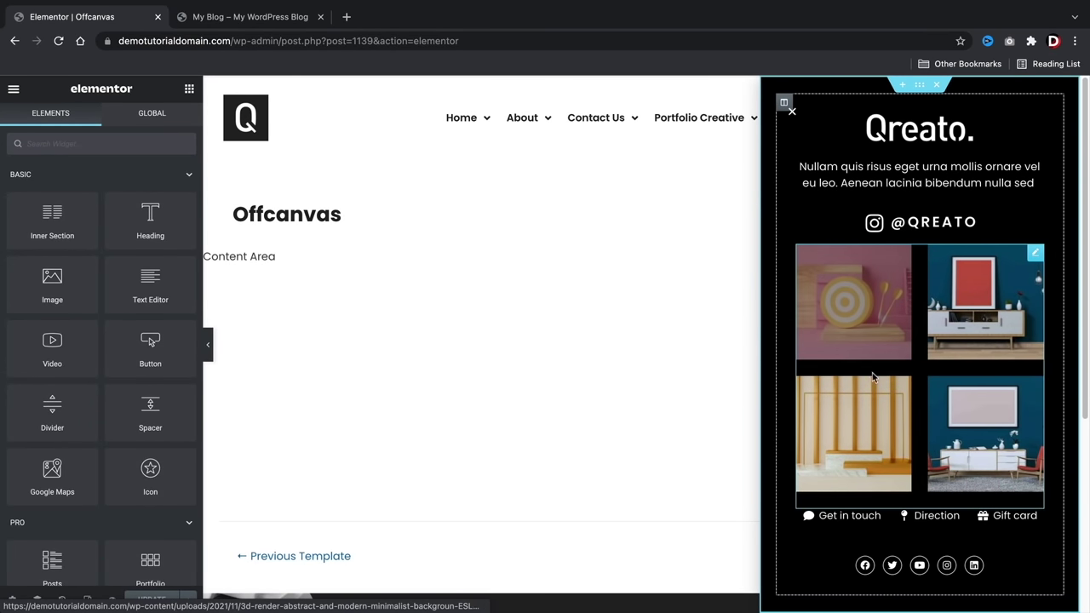
# Step: Check the Get in touch links, then select the whole off-canvas section for editing
pyautogui.click(1034, 516)
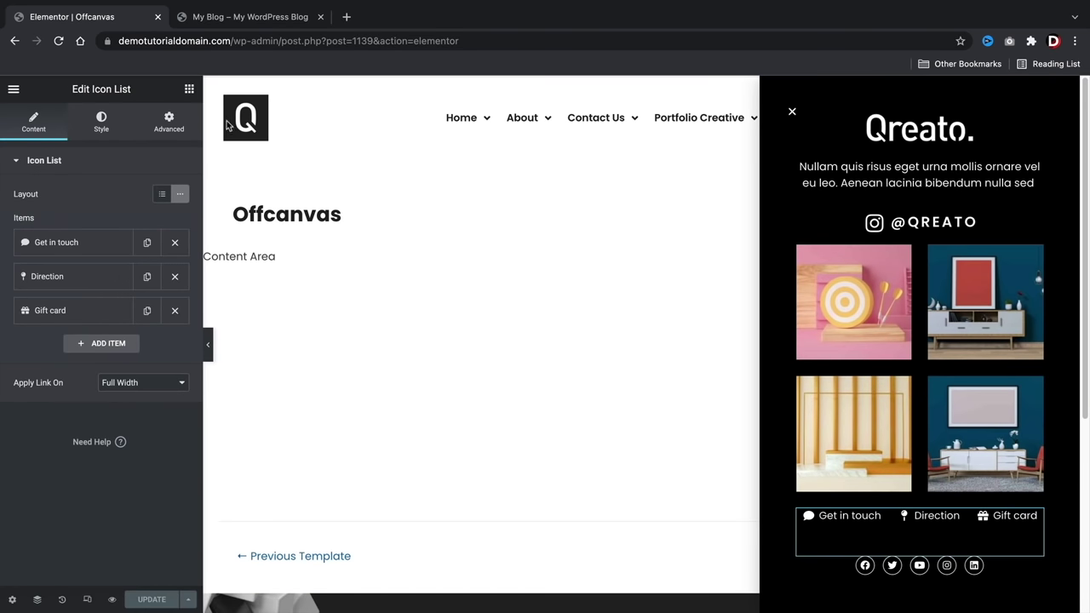
pyautogui.click(191, 92)
pyautogui.scroll(-5, 102, 341)
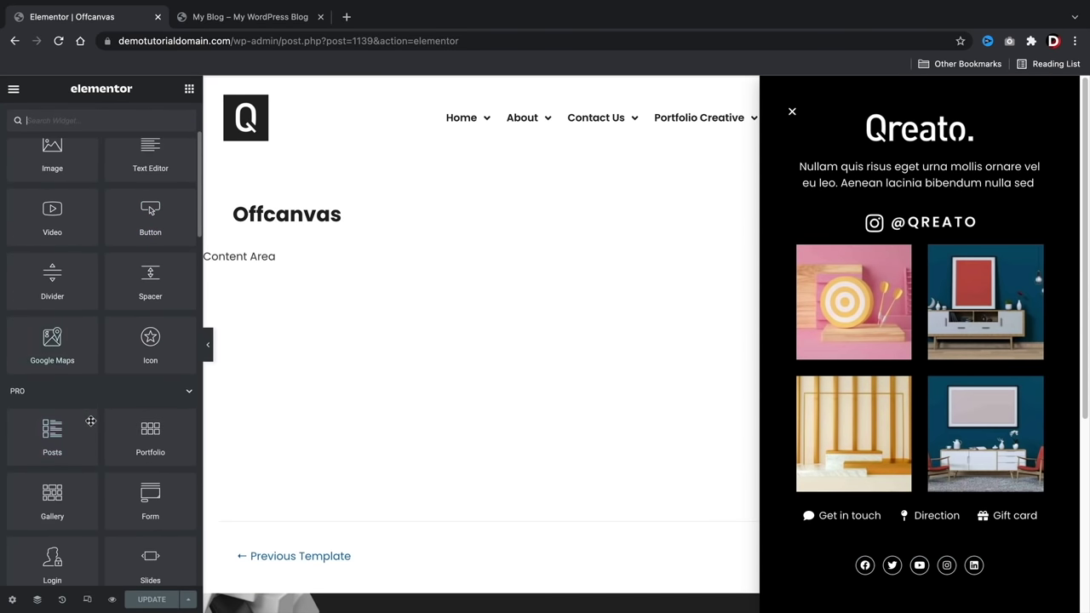
pyautogui.scroll(5, 91, 412)
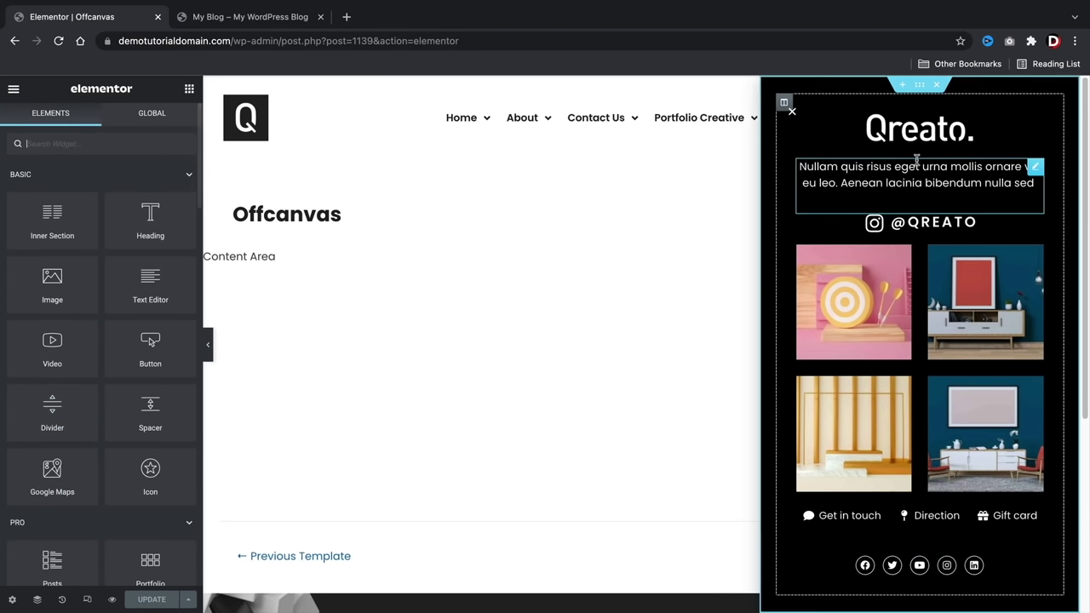
pyautogui.click(921, 86)
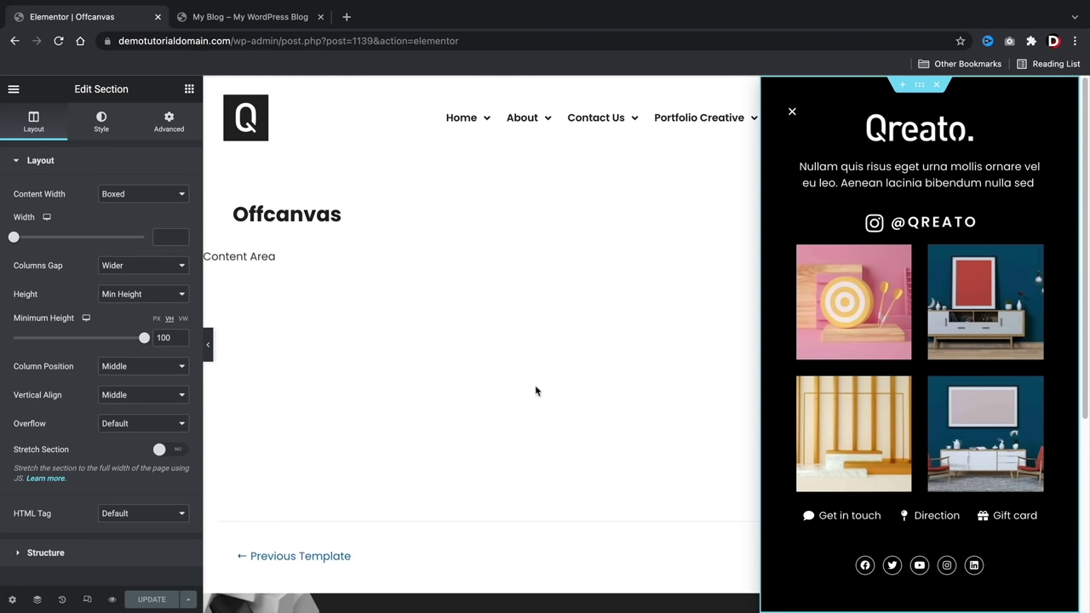
# Step: Set the section's background to Gradient with blue (#2A2BAB) as the first colour
pyautogui.click(102, 122)
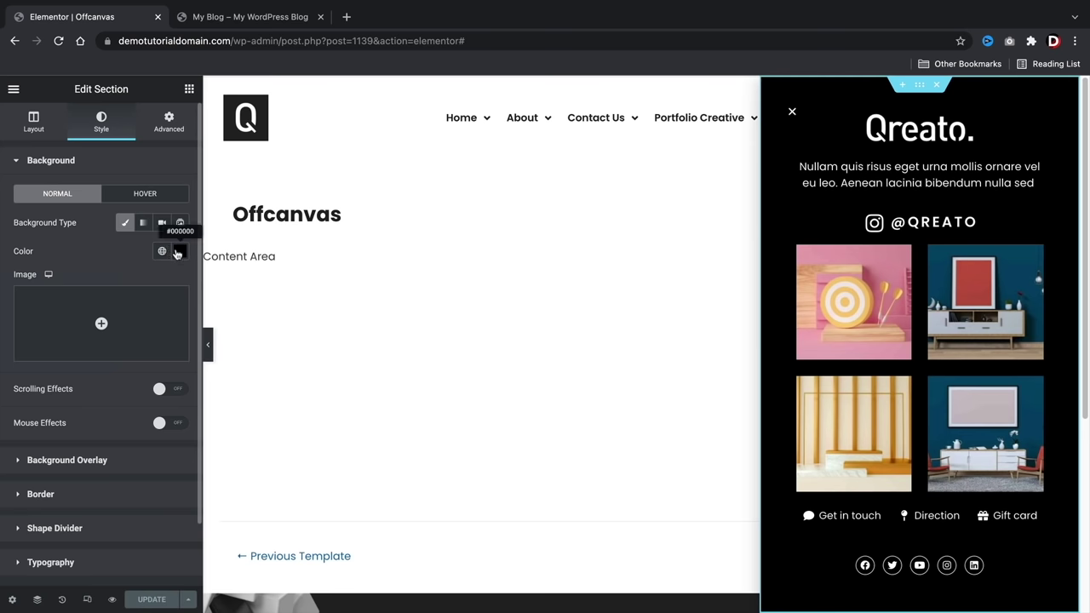
pyautogui.click(143, 223)
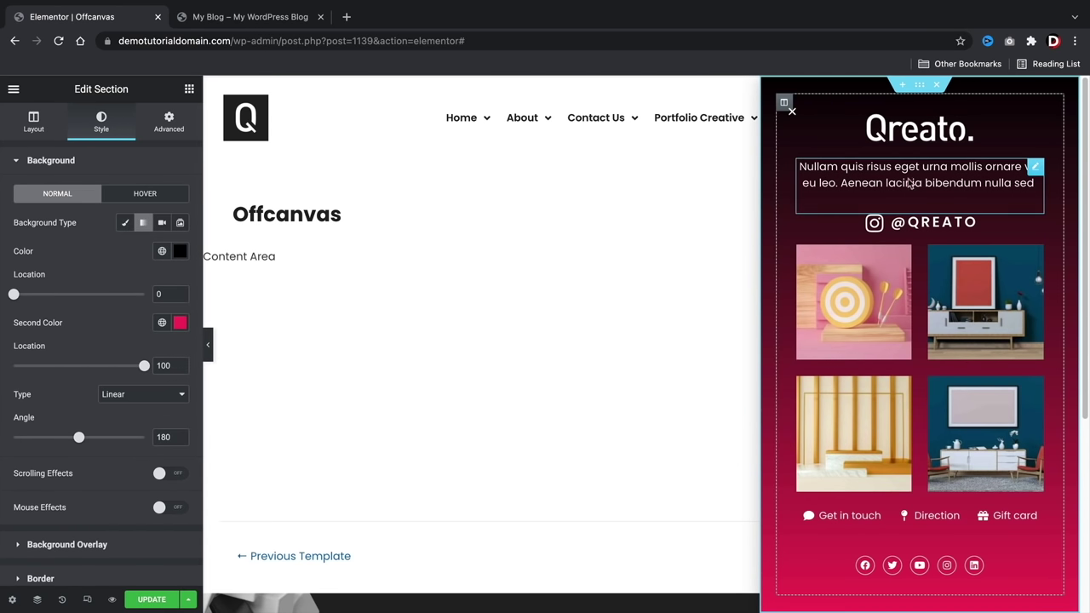
pyautogui.click(180, 252)
pyautogui.write('#E41212')
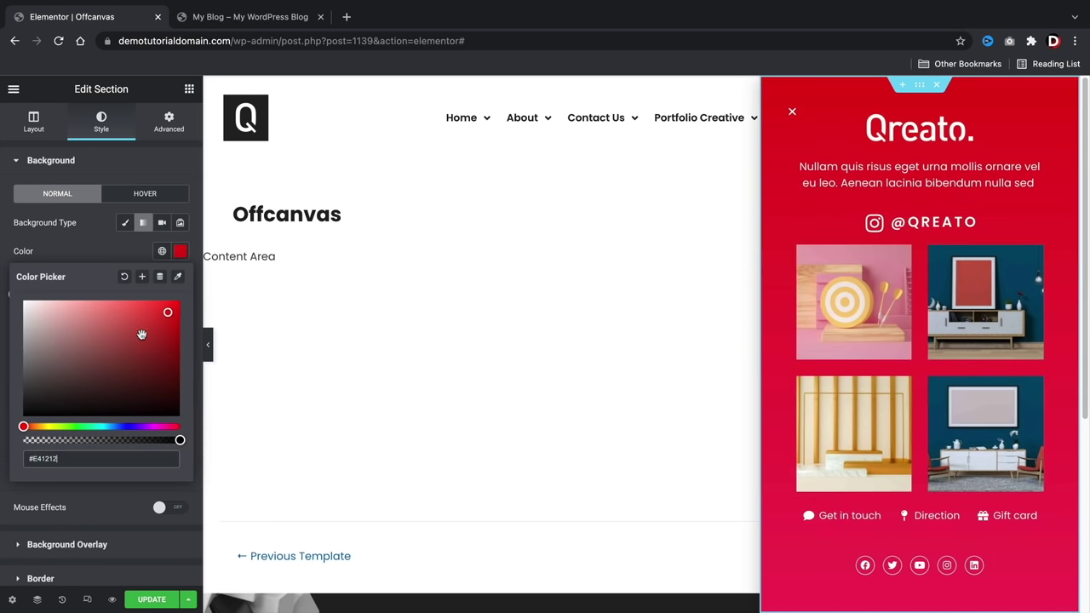
pyautogui.click(126, 427)
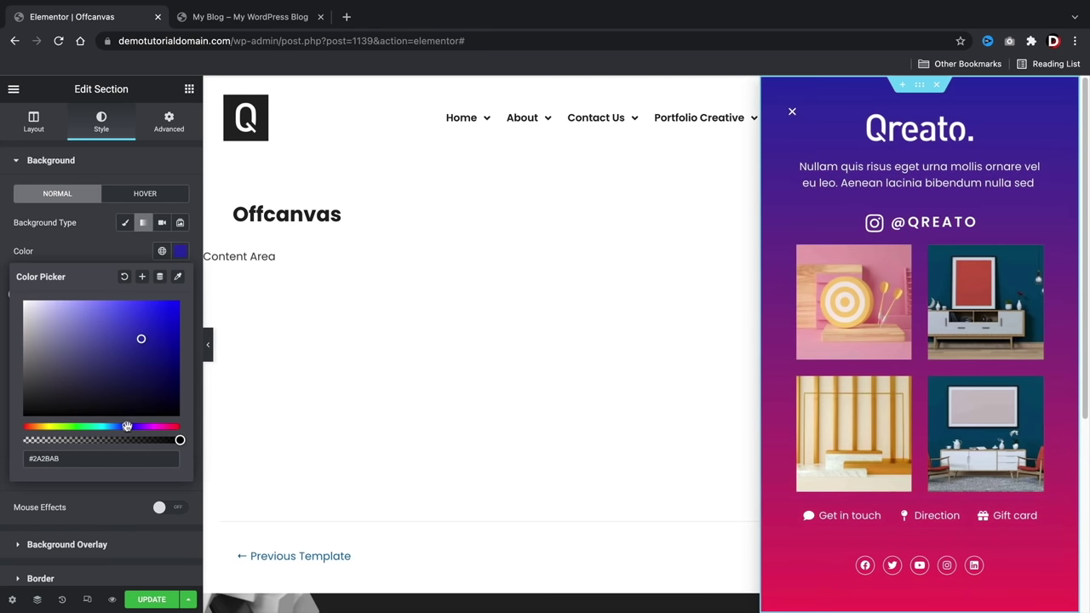
pyautogui.click(129, 249)
# Step: Make the gradient's second colour magenta and exit to the dashboard
pyautogui.click(180, 321)
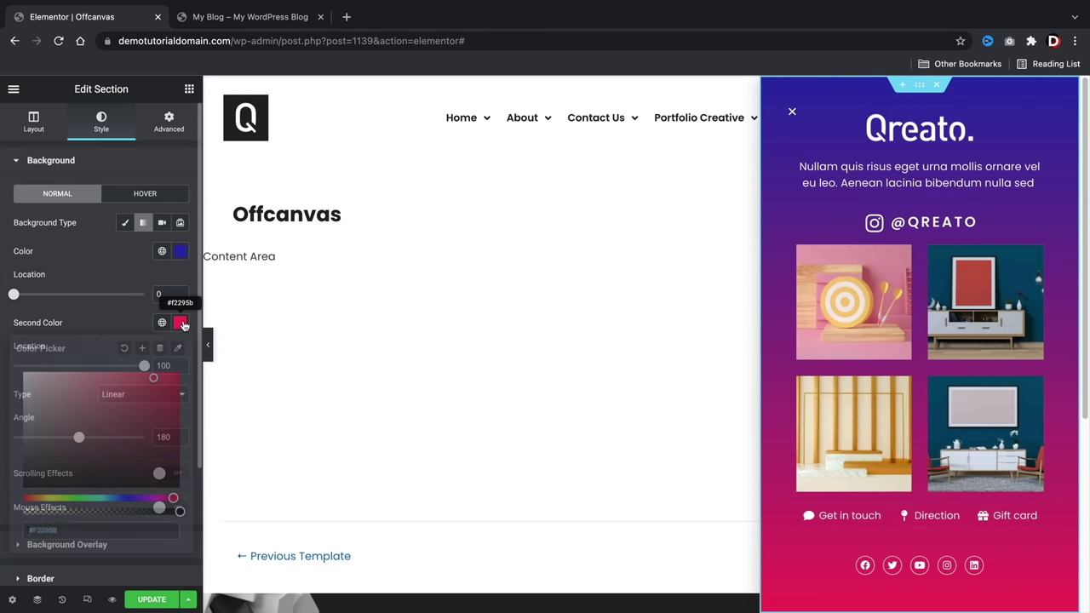
pyautogui.click(154, 497)
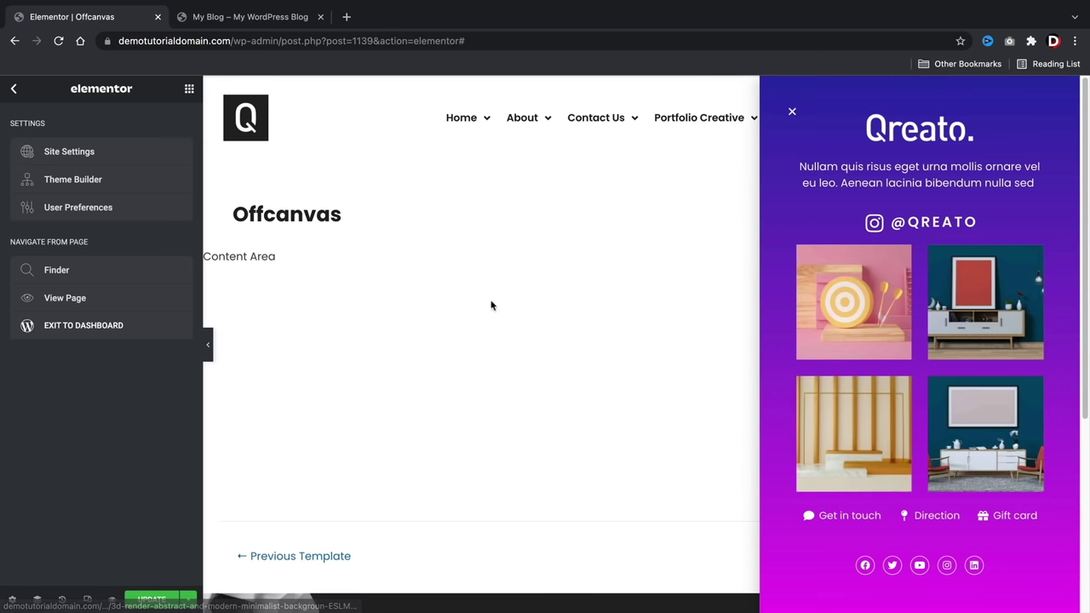
pyautogui.click(78, 328)
pyautogui.click(602, 230)
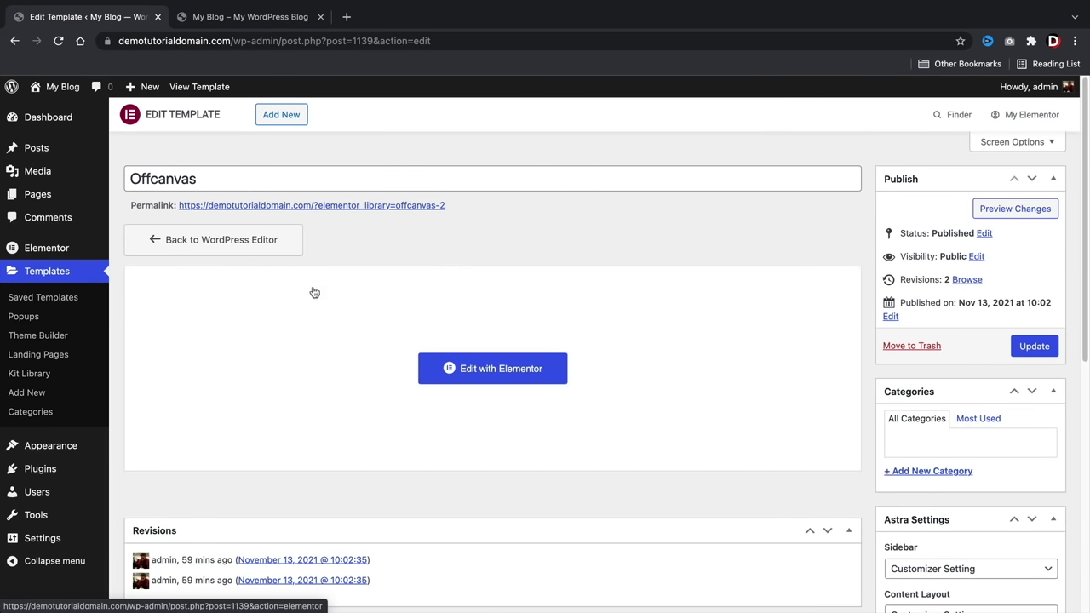
# Step: Visit the live site and open the second project on the Portfolio Creative page
pyautogui.moveTo(62, 87)
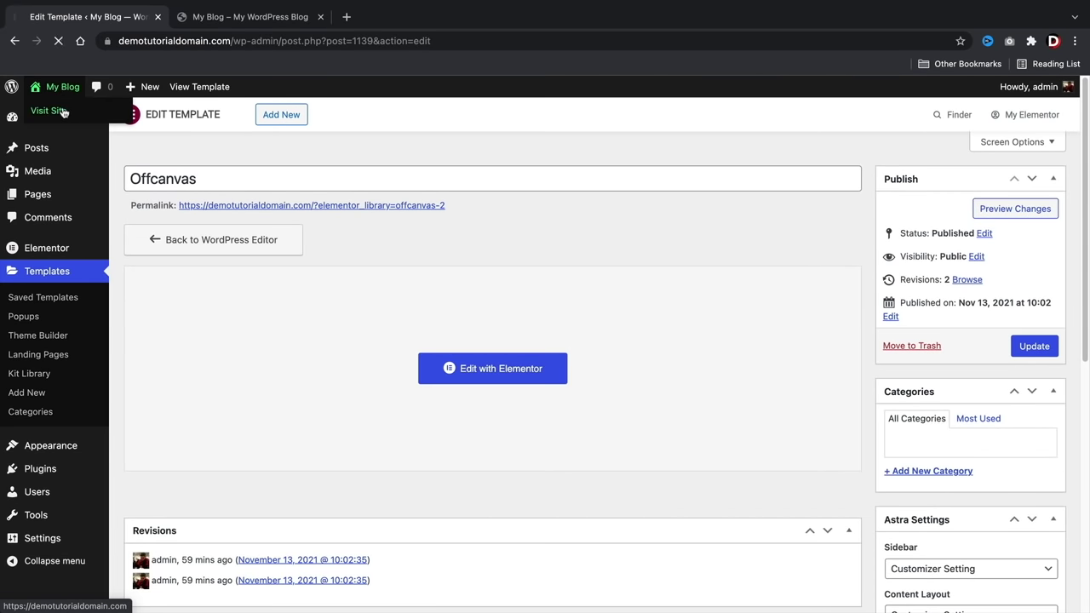
pyautogui.click(51, 111)
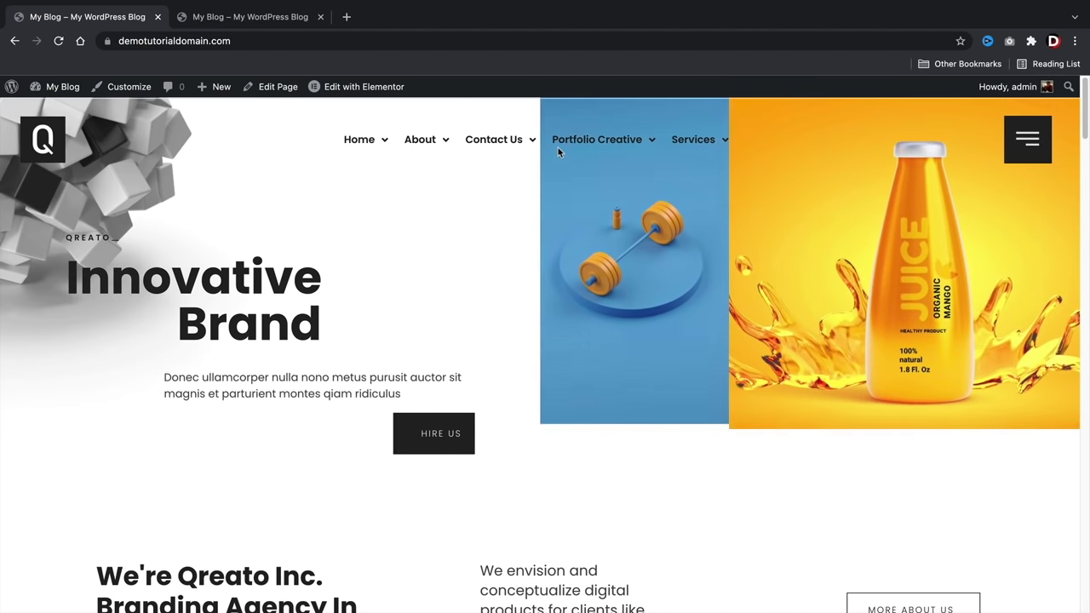
pyautogui.moveTo(558, 152)
pyautogui.click(582, 177)
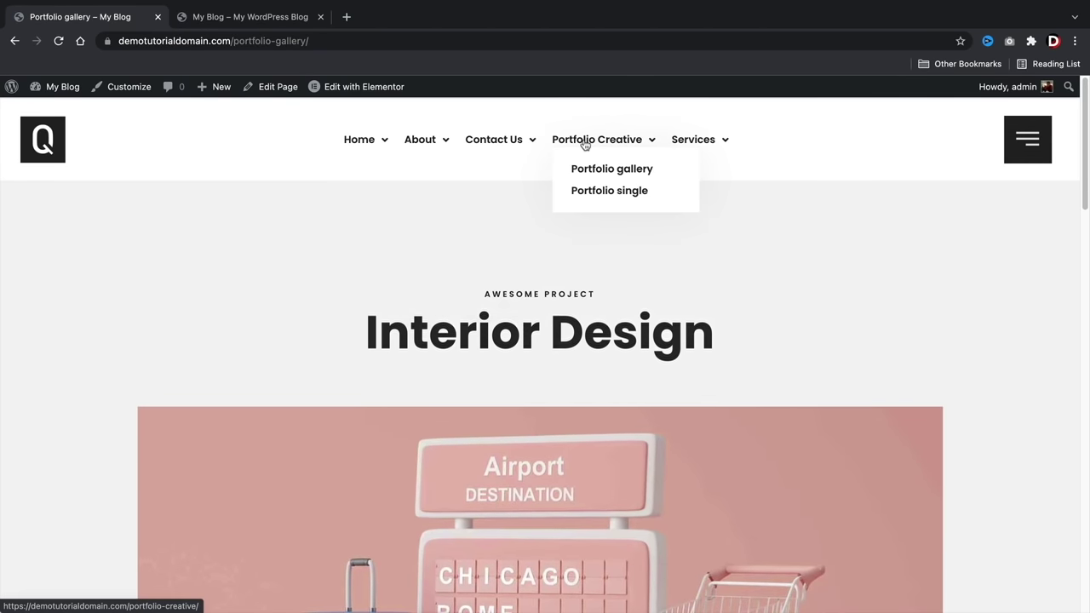
pyautogui.click(584, 143)
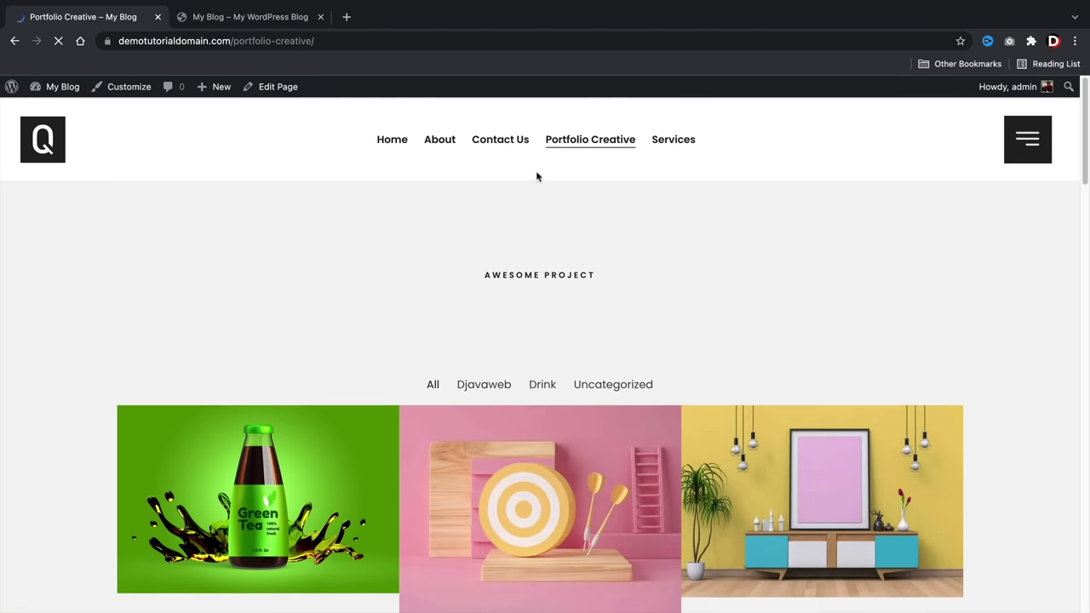
pyautogui.scroll(-3, 408, 281)
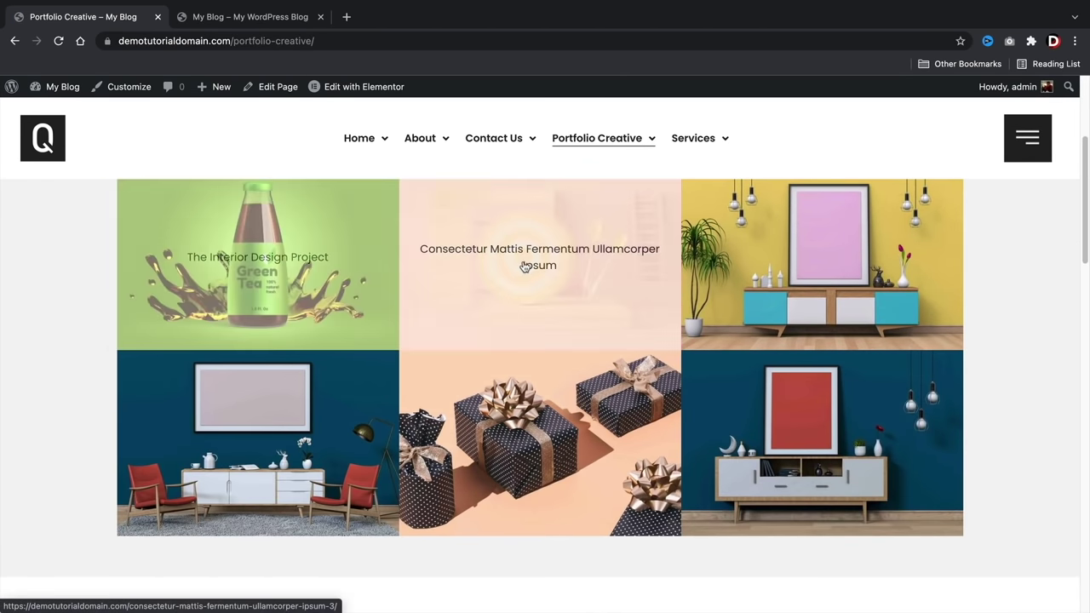
pyautogui.click(528, 260)
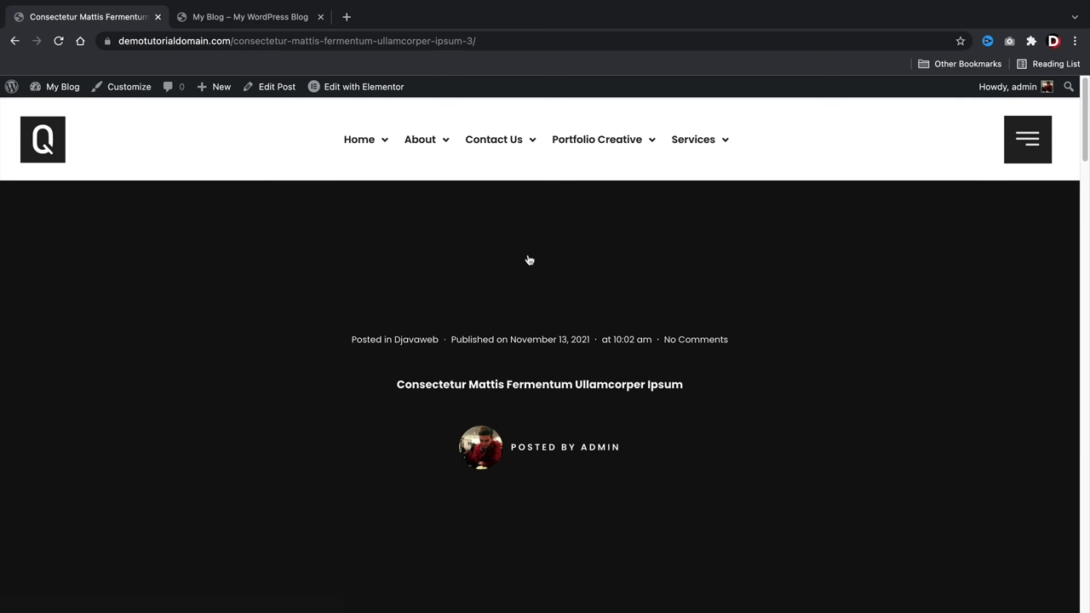
# Step: Scroll the Consectetur Mattis Fermentum Ullamcorper Ipsum post to confirm the header stays pinned
pyautogui.scroll(-1, 528, 260)
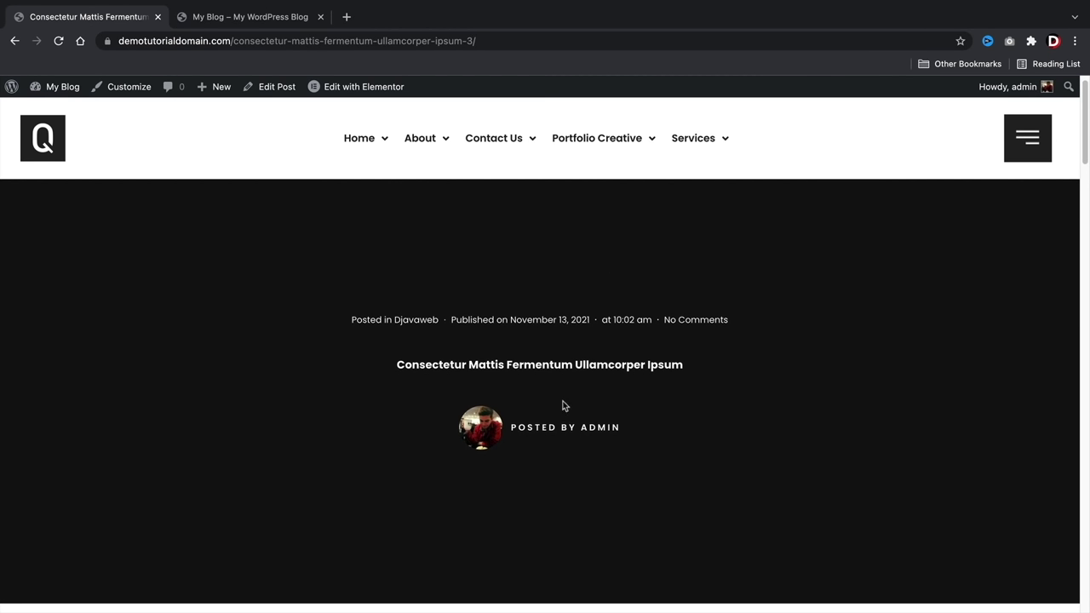
pyautogui.scroll(-10, 564, 396)
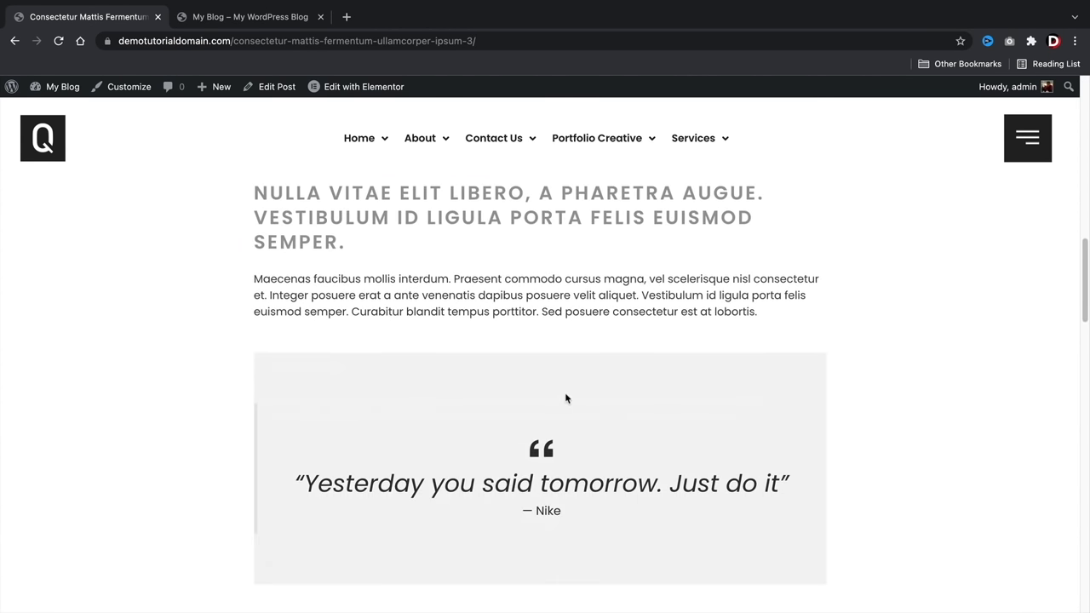
pyautogui.scroll(-15, 566, 396)
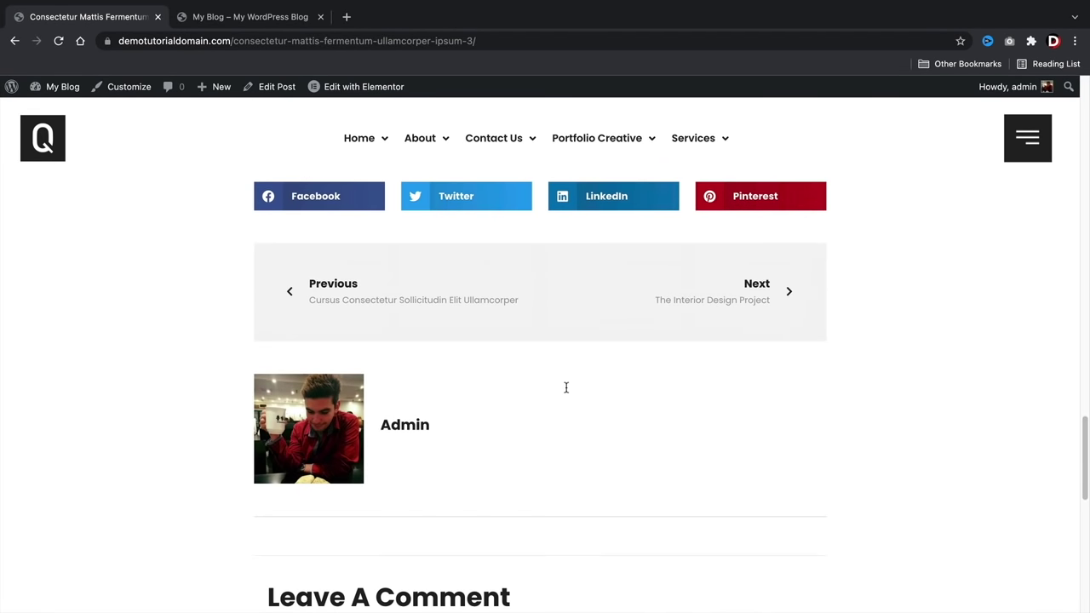
pyautogui.scroll(12, 565, 388)
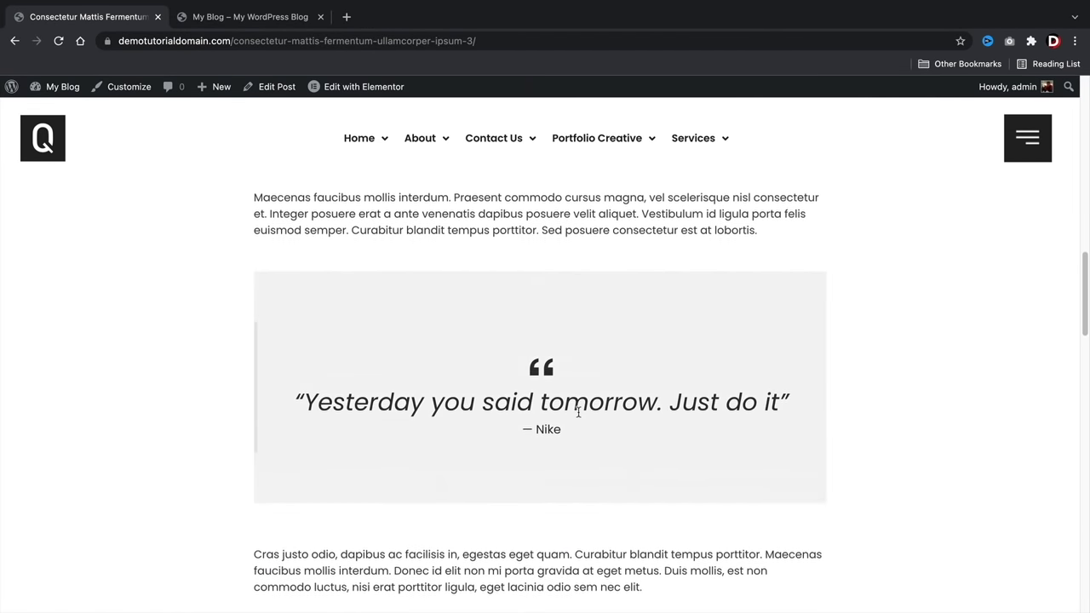
pyautogui.scroll(10, 578, 412)
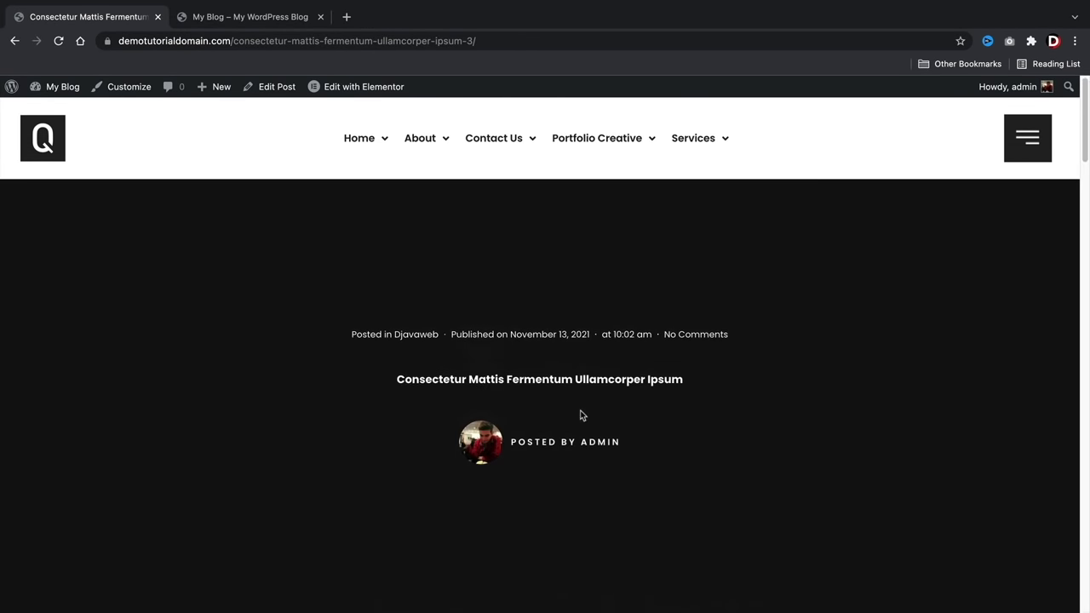
pyautogui.scroll(-5, 582, 407)
pyautogui.moveTo(374, 88)
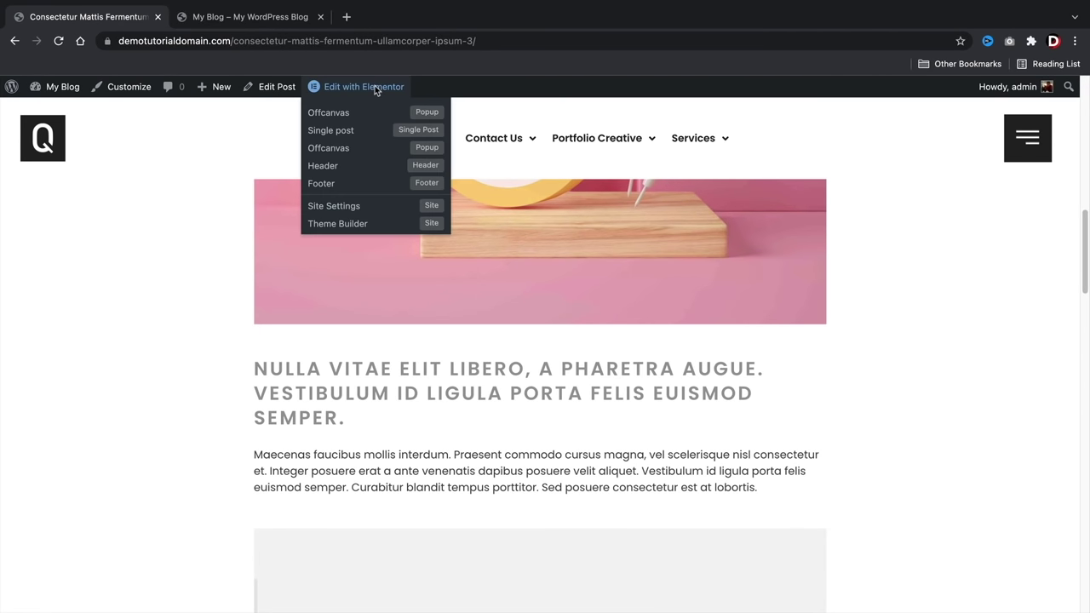
pyautogui.scroll(5, 562, 377)
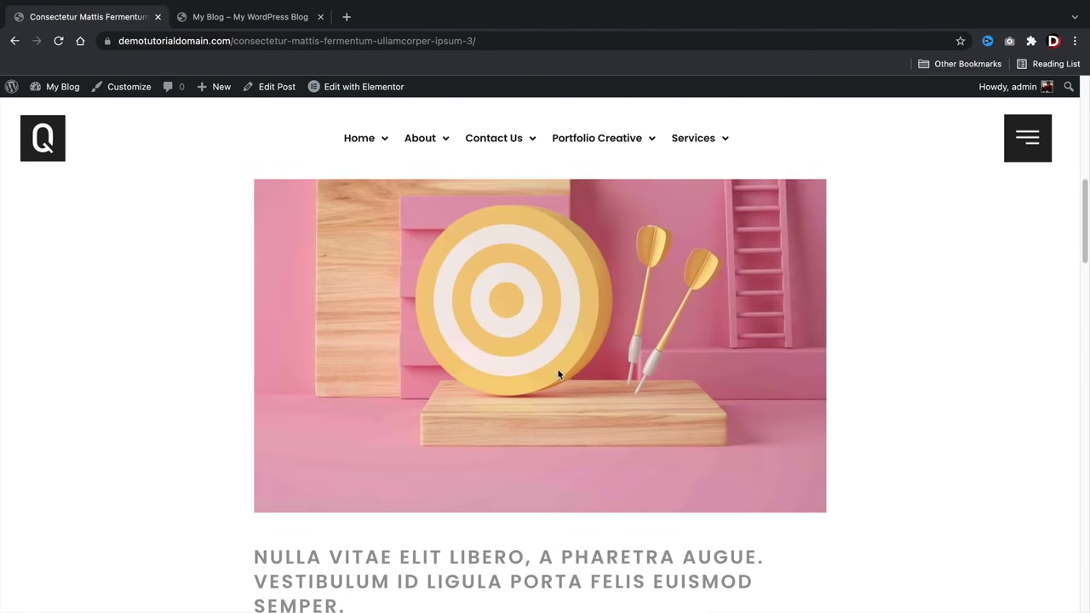
pyautogui.click(577, 442)
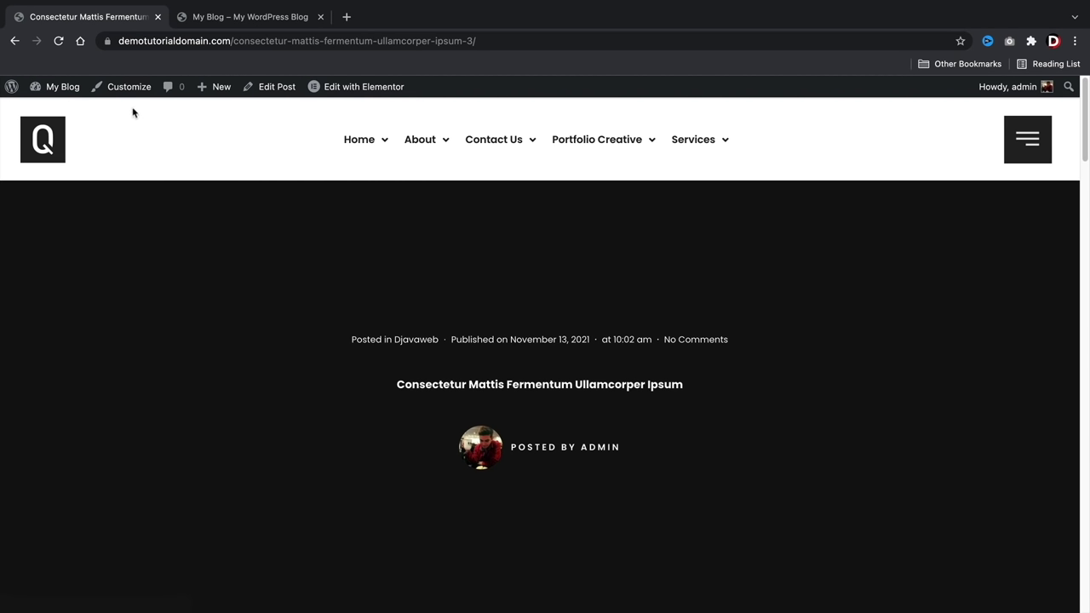
pyautogui.moveTo(77, 88)
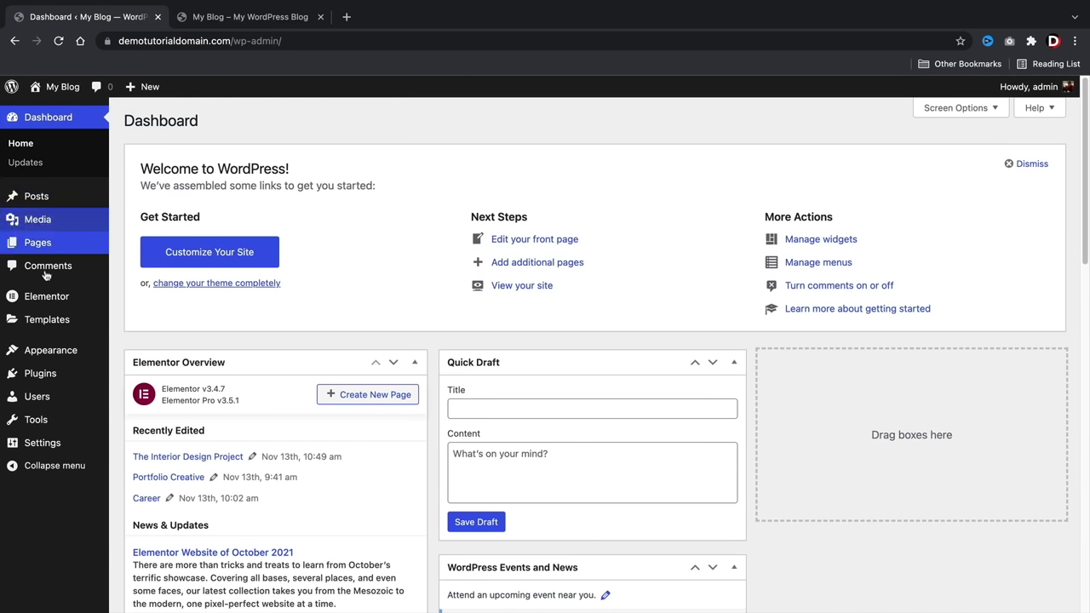
# Step: Open Templates > Theme Builder and filter it to the Single Post templates
pyautogui.moveTo(49, 352)
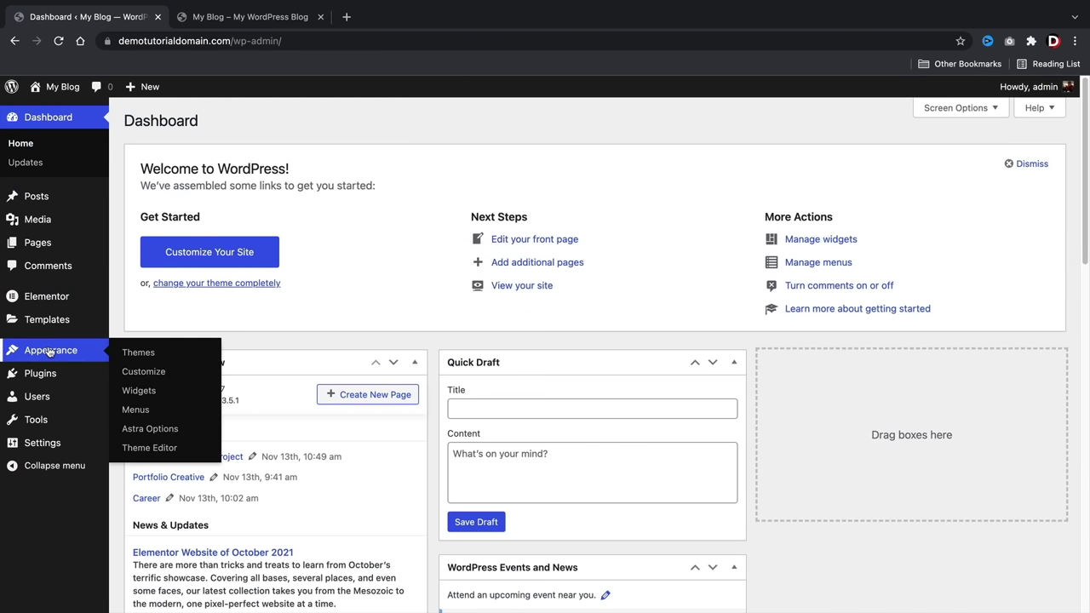
pyautogui.moveTo(72, 318)
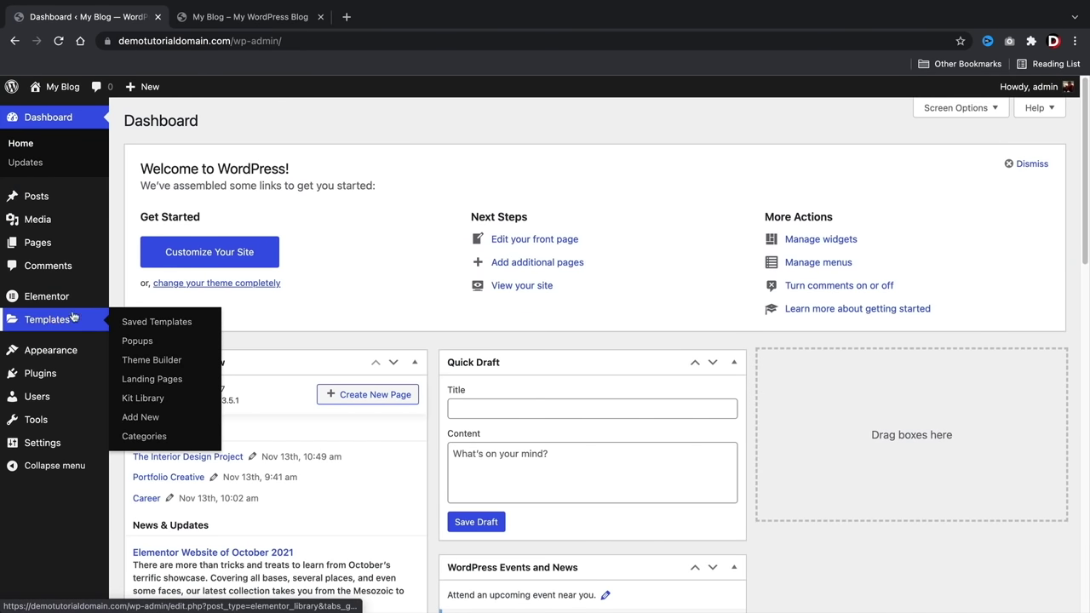
pyautogui.click(152, 360)
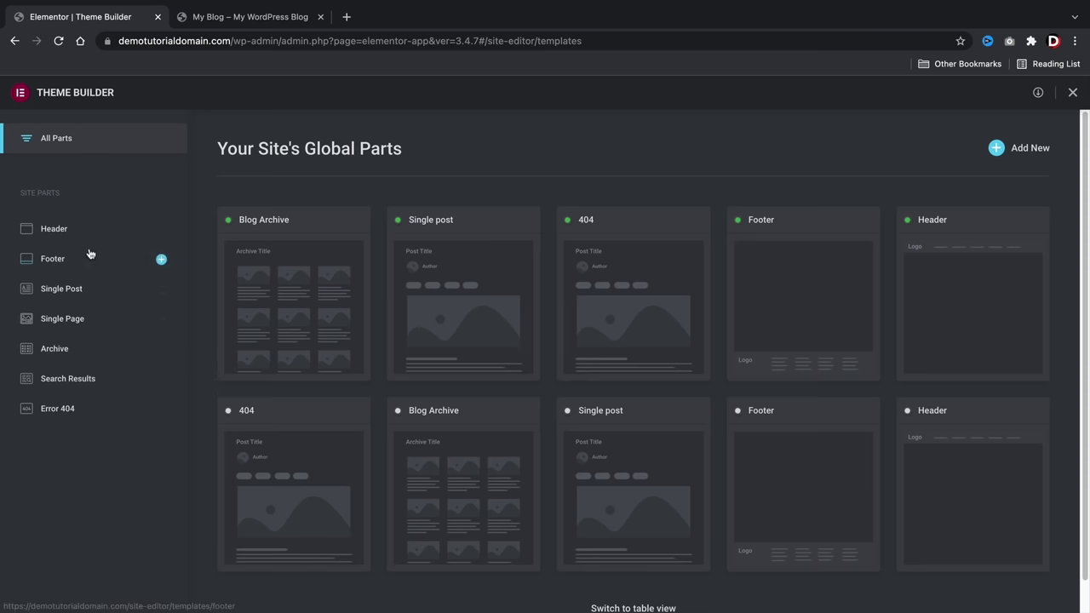
pyautogui.click(81, 291)
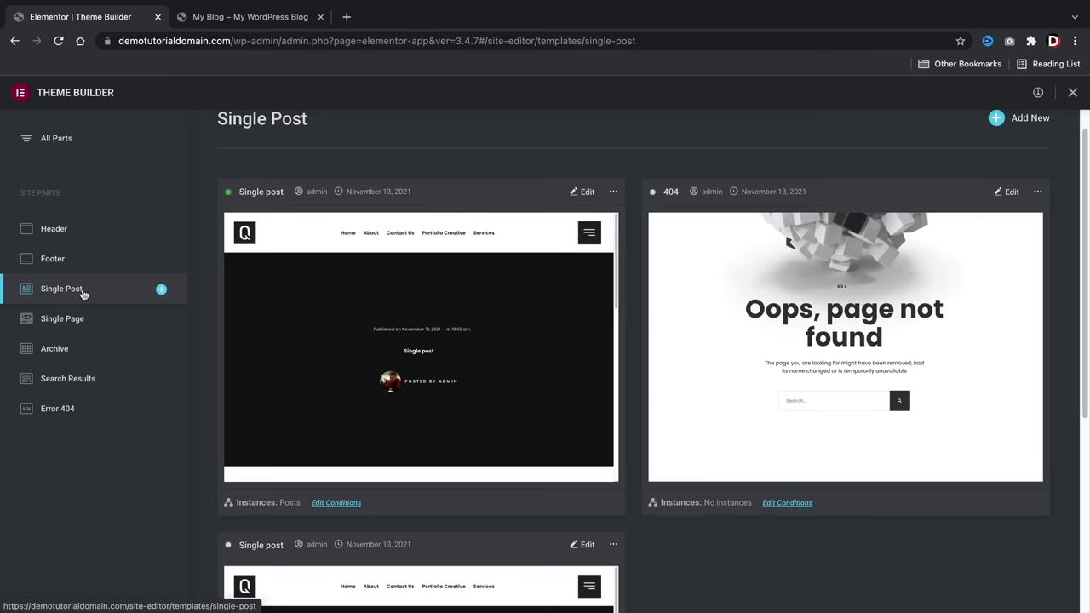
pyautogui.scroll(-1, 419, 388)
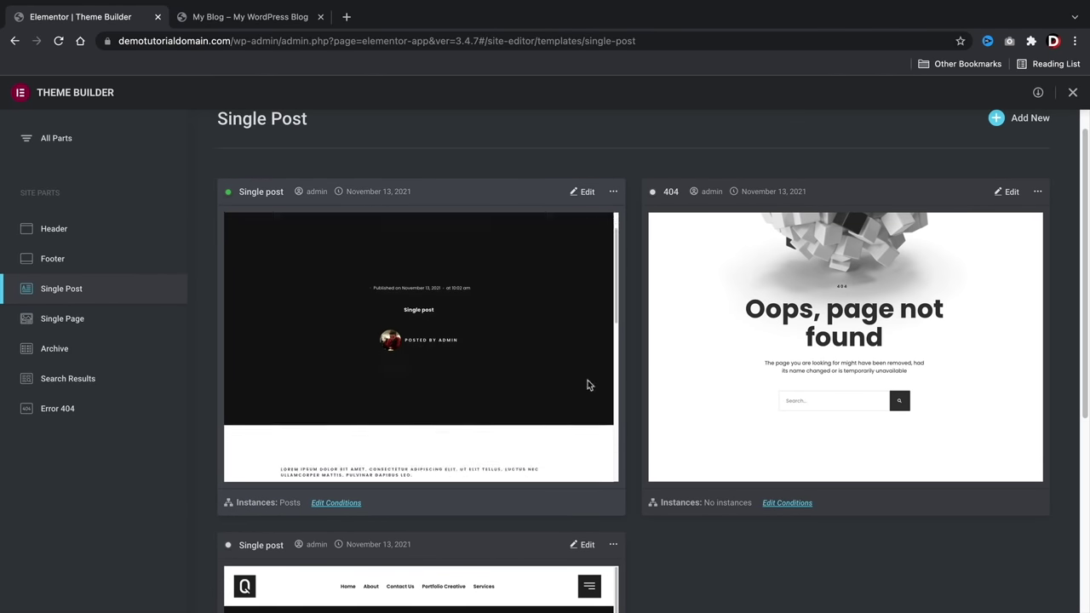